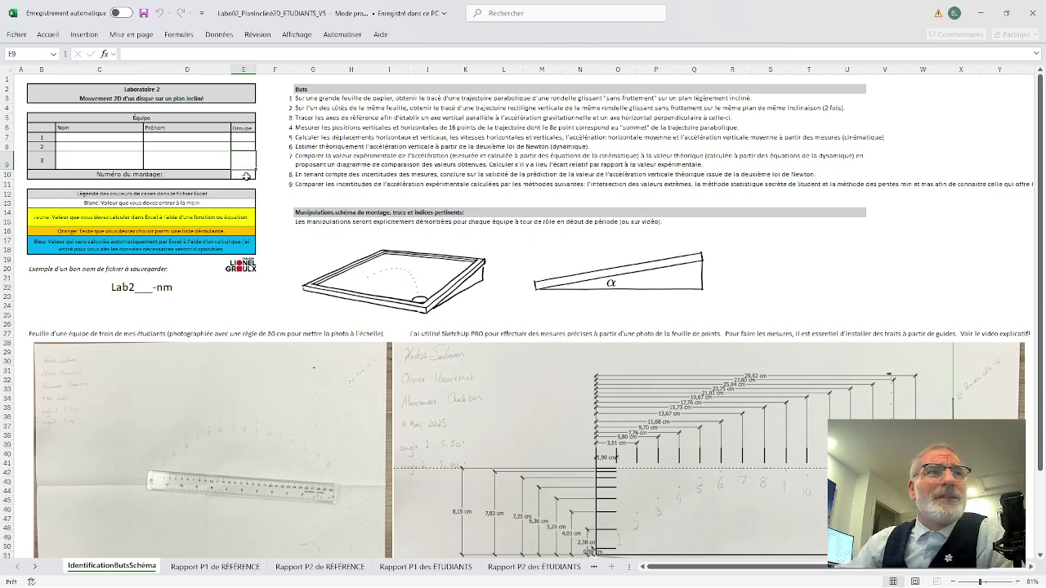
- Review the identification sheet's Buts list and the photographed trajectory measurements below it
{"action": "left_click", "coordinate": [246, 176]}
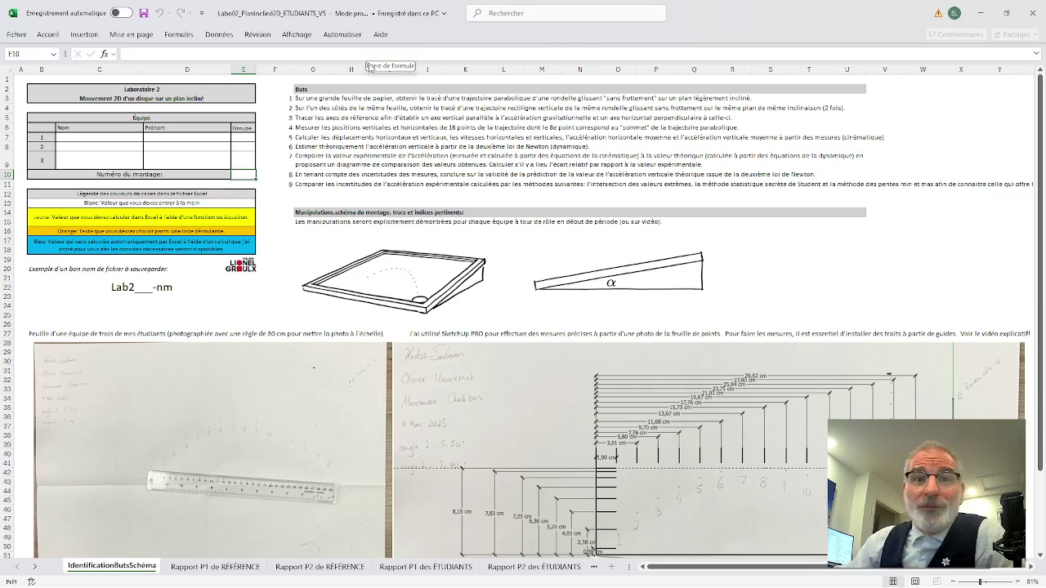
{"action": "left_click", "coordinate": [299, 89]}
{"action": "left_click_drag", "start_coordinate": [299, 90], "coordinate": [302, 183]}
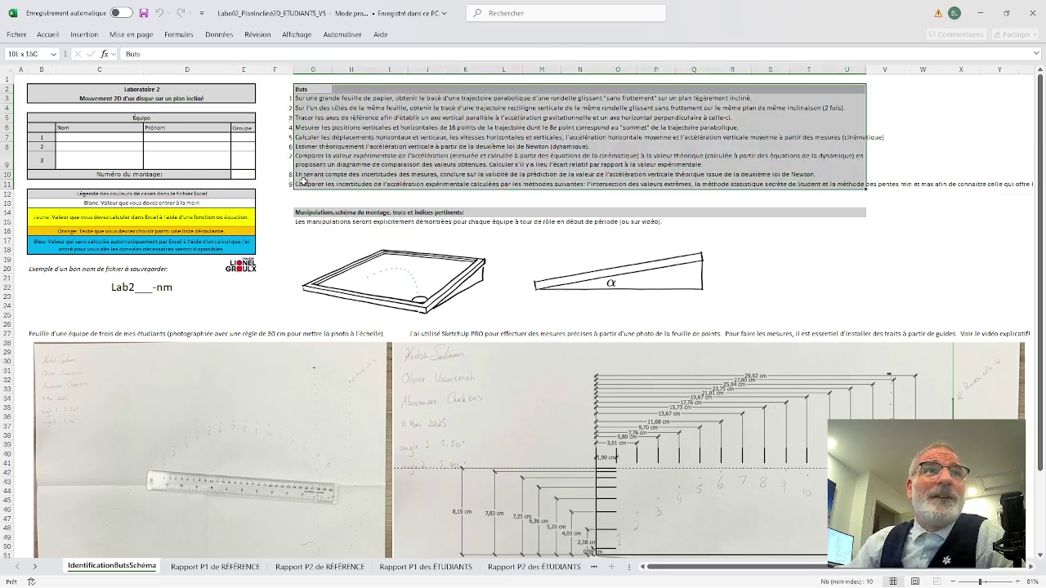
{"action": "left_click", "coordinate": [271, 195]}
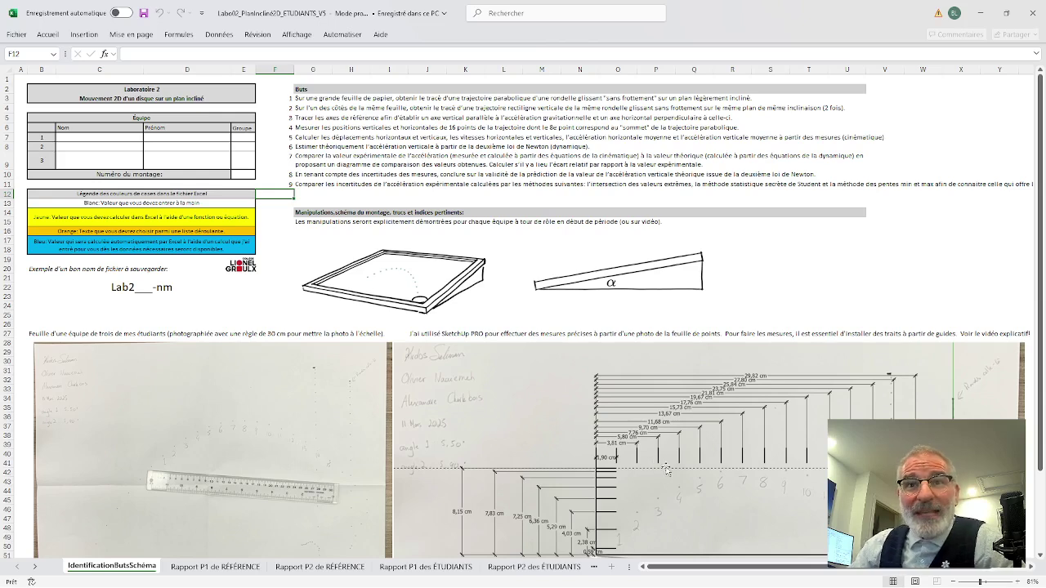
{"action": "scroll", "coordinate": [672, 453], "scroll_direction": "down", "scroll_amount": 3}
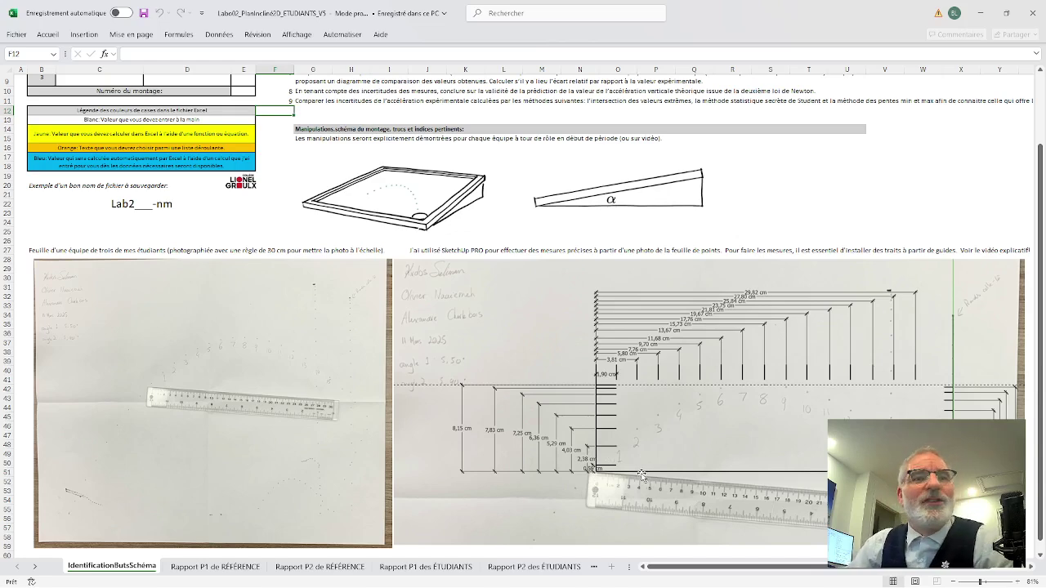
- Examine the Rapport P1 de RÉFÉRENCE tables, and the position tables and velocity graphs in Rapport P2 de RÉFÉRENCE
{"action": "left_click", "coordinate": [215, 567]}
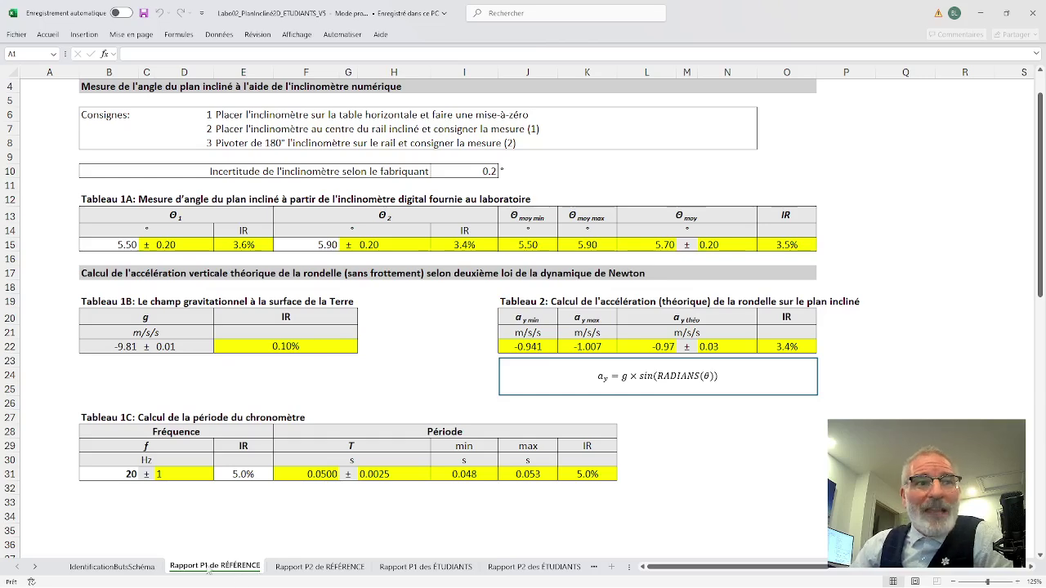
{"action": "left_click", "coordinate": [319, 570]}
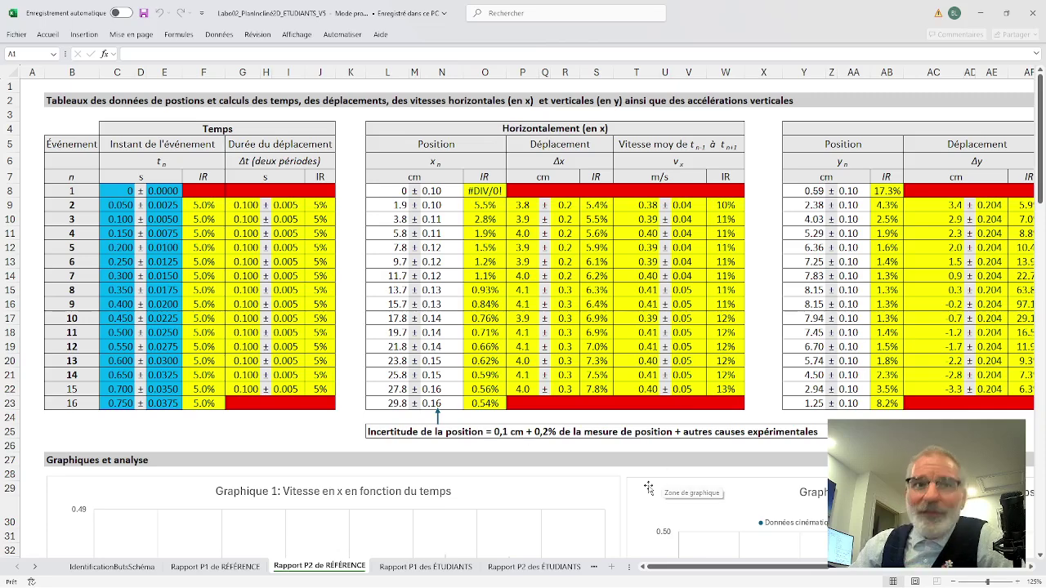
{"action": "scroll", "coordinate": [654, 408], "scroll_direction": "down", "scroll_amount": 8}
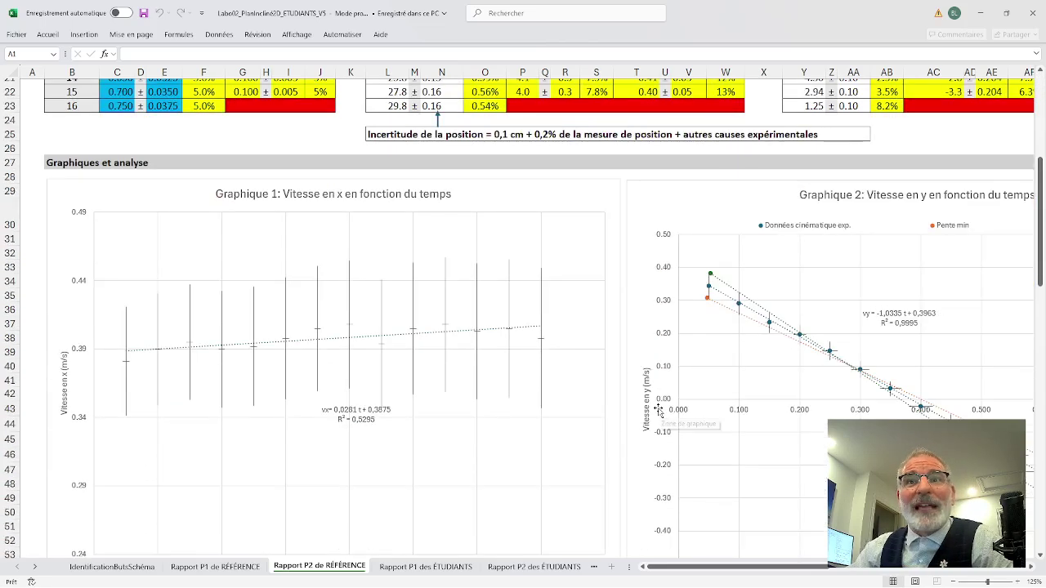
{"action": "scroll", "coordinate": [657, 411], "scroll_direction": "up", "scroll_amount": 8}
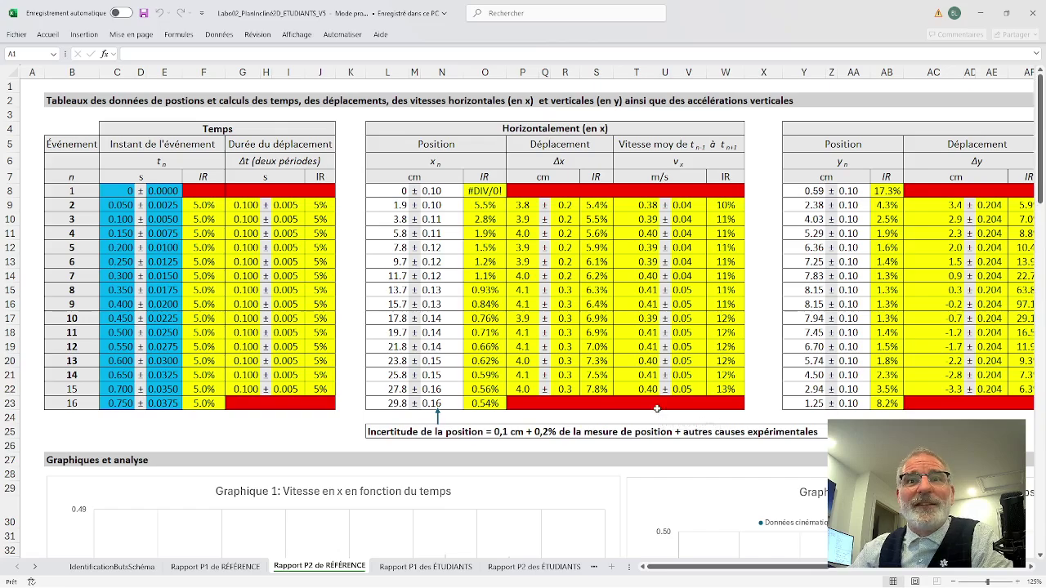
{"action": "scroll", "coordinate": [656, 409], "scroll_direction": "down", "scroll_amount": 7}
{"action": "scroll", "coordinate": [657, 410], "scroll_direction": "up", "scroll_amount": 7}
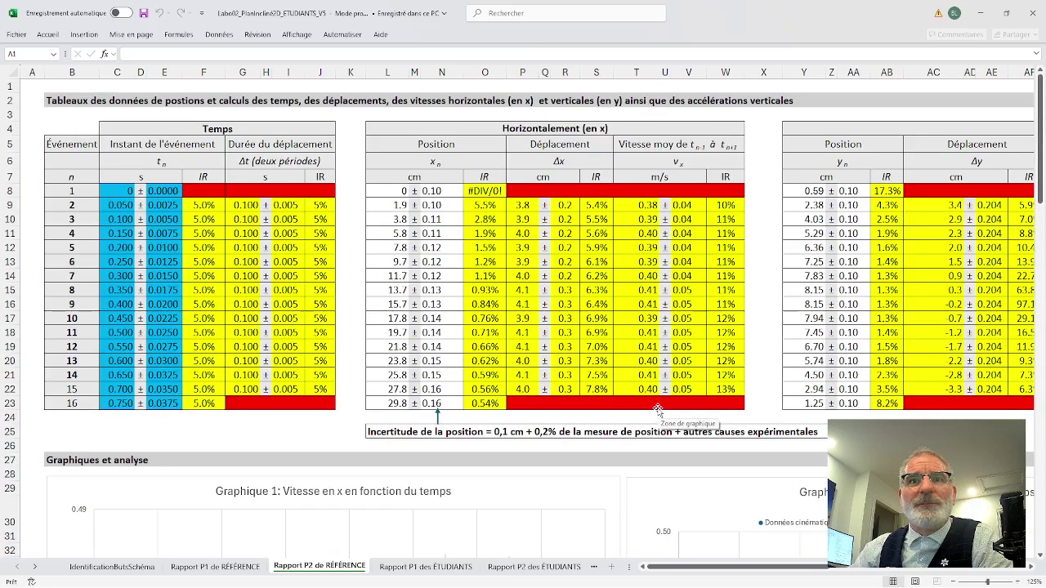
{"action": "scroll", "coordinate": [658, 409], "scroll_direction": "down", "scroll_amount": 9}
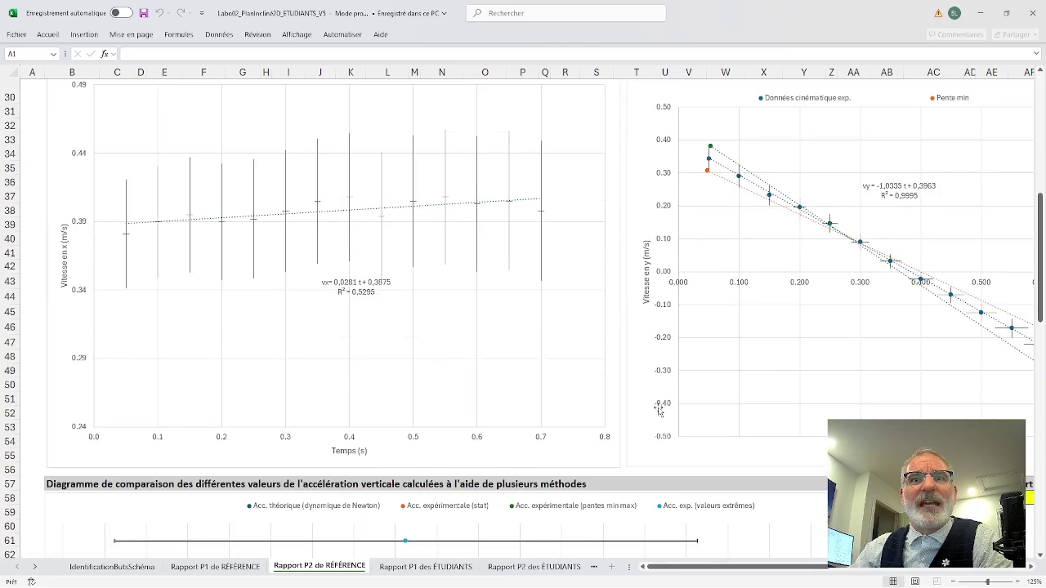
{"action": "scroll", "coordinate": [658, 410], "scroll_direction": "down", "scroll_amount": 6}
- Examine the vertical motion and acceleration columns and the diagram comparing all acceleration values in Rapport P2 de RÉFÉRENCE
{"action": "left_click_drag", "start_coordinate": [740, 565], "coordinate": [854, 564]}
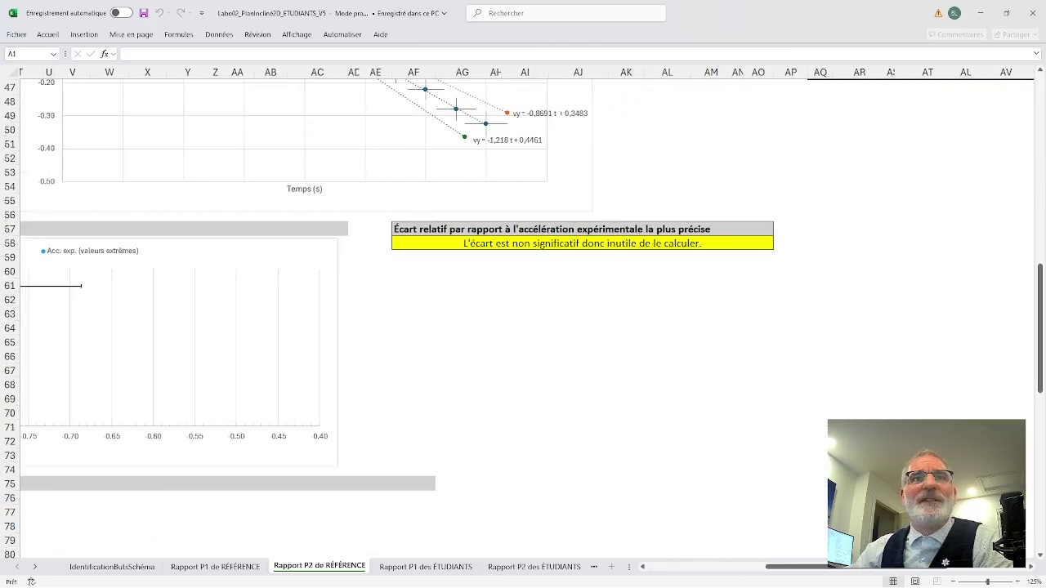
{"action": "scroll", "coordinate": [523, 318], "scroll_direction": "down", "scroll_amount": 4}
{"action": "scroll", "coordinate": [523, 319], "scroll_direction": "up", "scroll_amount": 17}
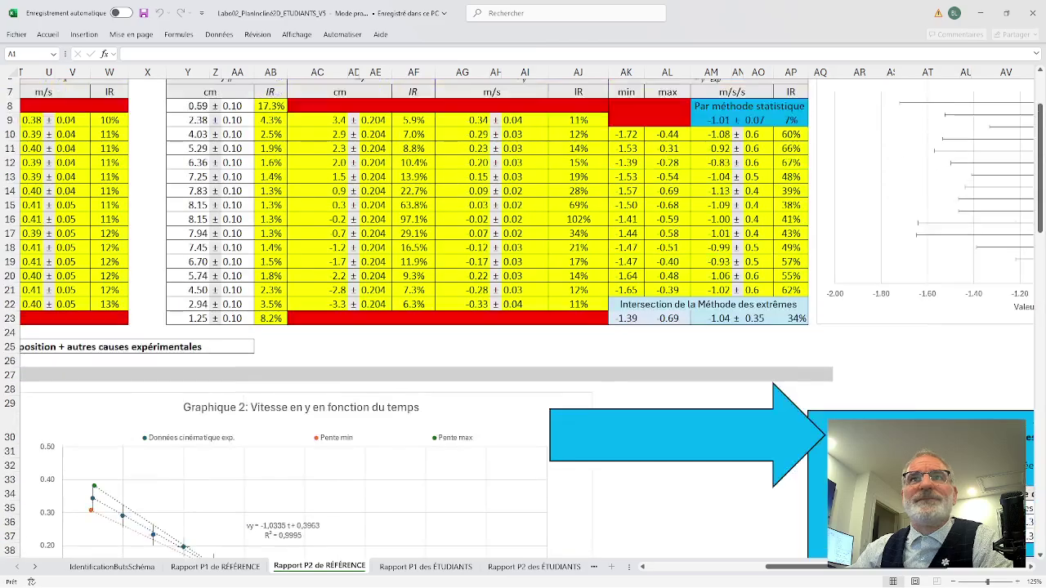
{"action": "scroll", "coordinate": [523, 318], "scroll_direction": "up", "scroll_amount": 2}
{"action": "left_click_drag", "start_coordinate": [786, 567], "coordinate": [840, 569]}
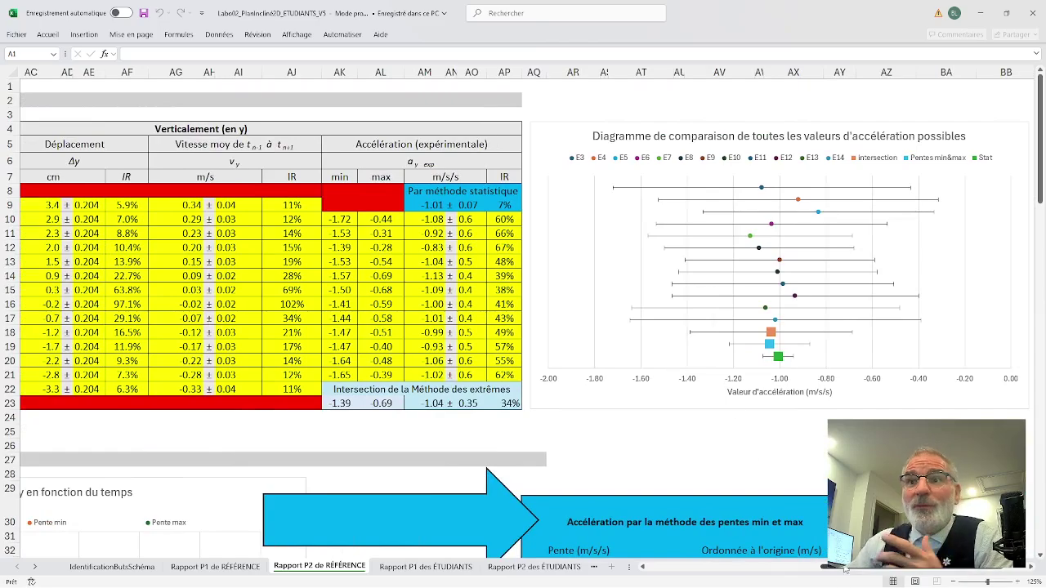
{"action": "left_click_drag", "start_coordinate": [844, 570], "coordinate": [657, 569]}
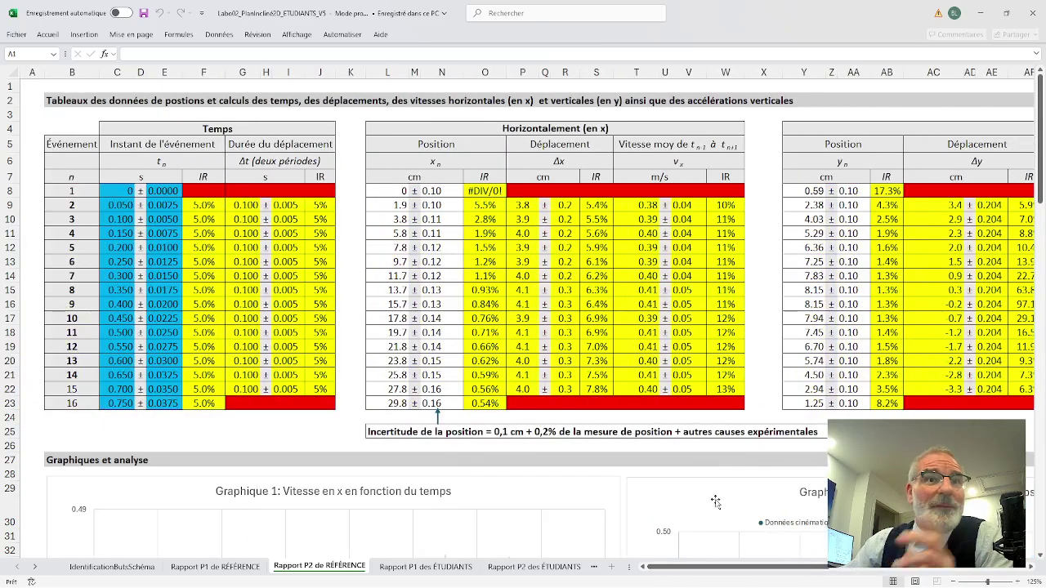
- Review the diagram comparing vertical acceleration methods and the Analyse des résultats questions in the reference report
{"action": "scroll", "coordinate": [718, 504], "scroll_direction": "down", "scroll_amount": 14}
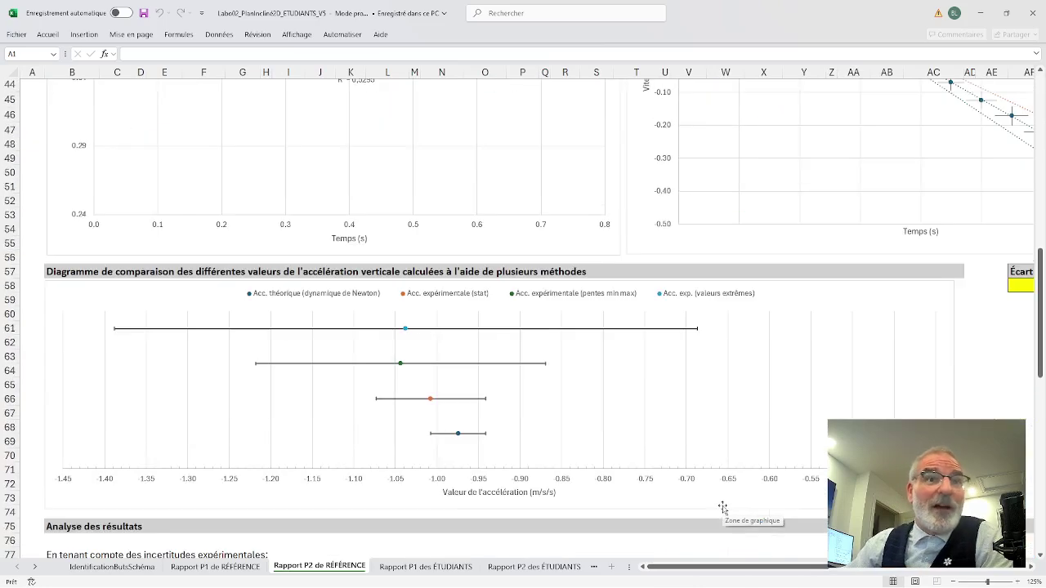
{"action": "scroll", "coordinate": [723, 507], "scroll_direction": "down", "scroll_amount": 11}
{"action": "scroll", "coordinate": [722, 505], "scroll_direction": "up", "scroll_amount": 3}
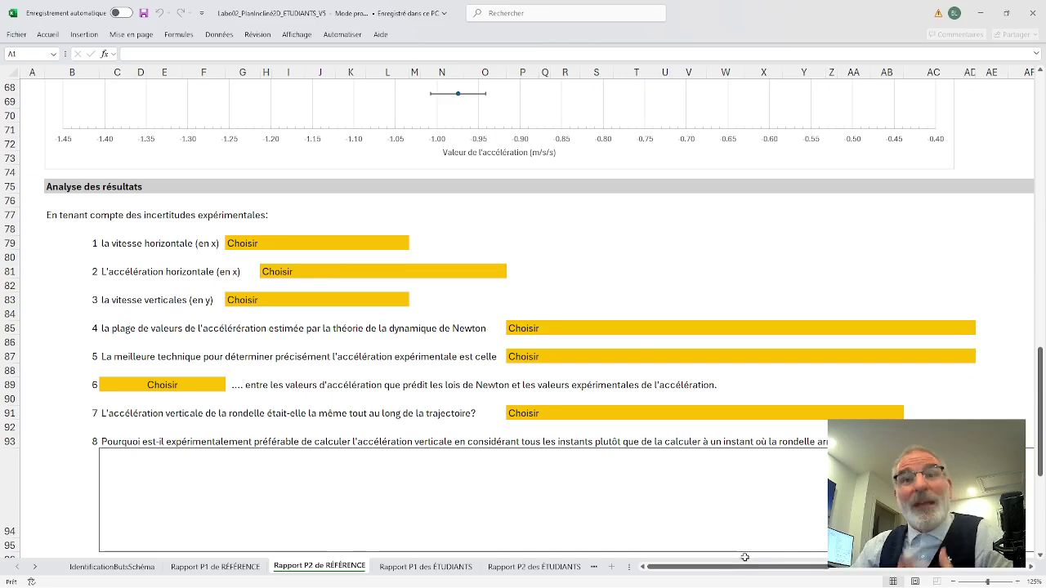
- Look over the blank student report sheets P1 and P2, ending on Rapport P1 des ÉTUDIANTS
{"action": "left_click", "coordinate": [428, 568]}
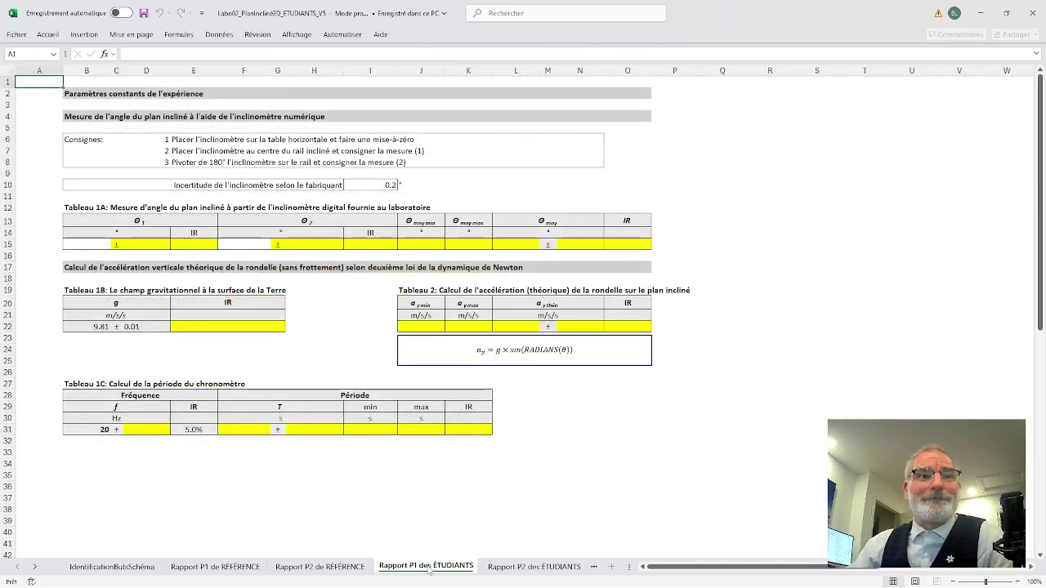
{"action": "left_click", "coordinate": [124, 566]}
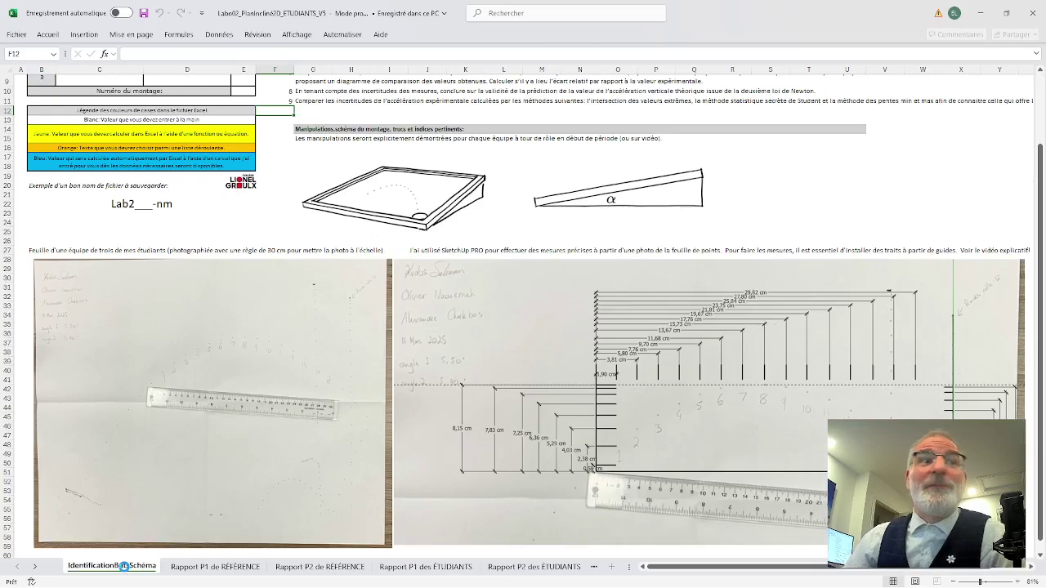
{"action": "left_click", "coordinate": [443, 570]}
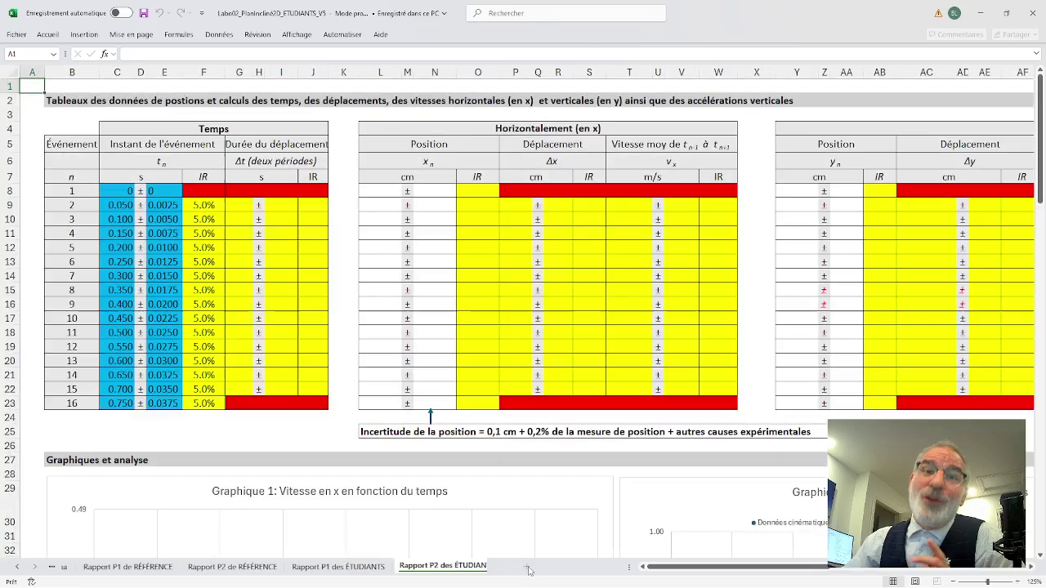
{"action": "left_click", "coordinate": [531, 568]}
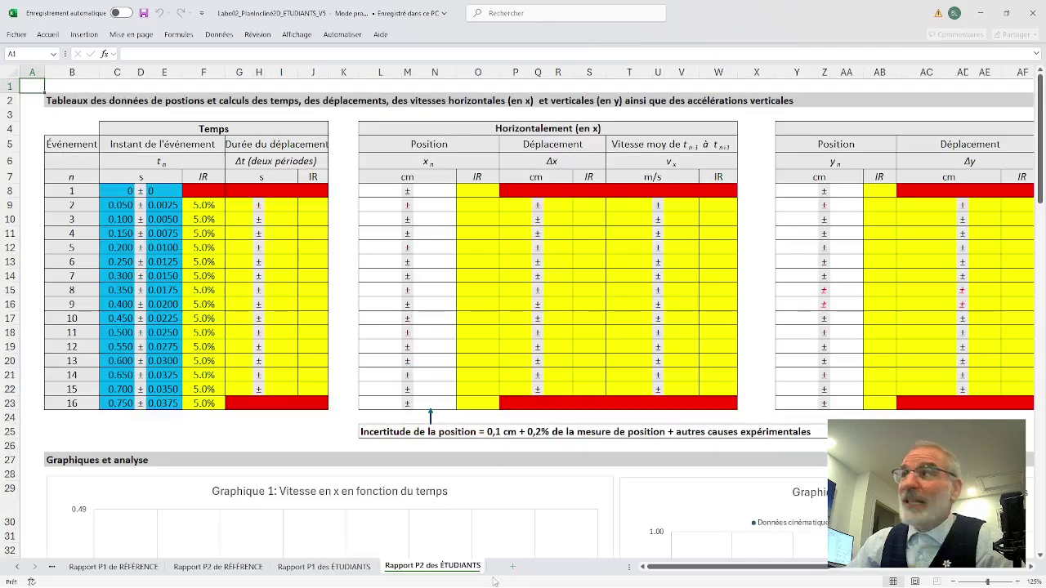
{"action": "left_click", "coordinate": [347, 567]}
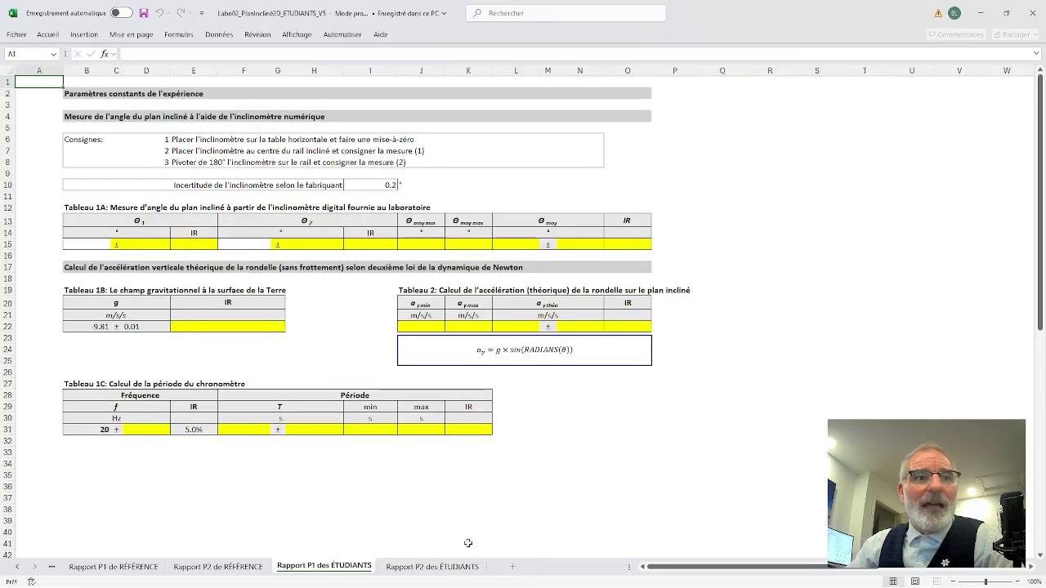
{"action": "key", "text": "alt+Tab"}
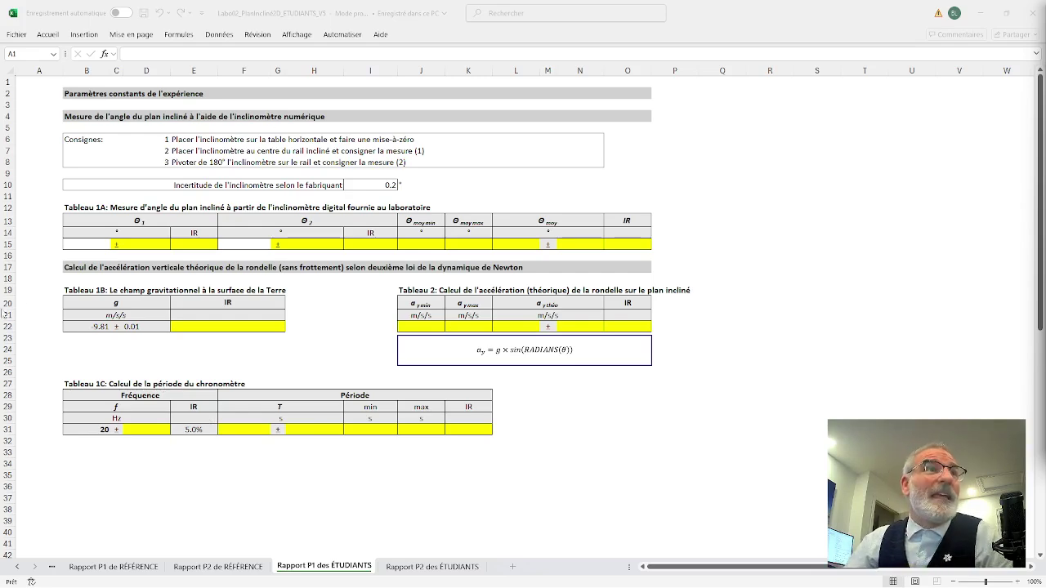
{"action": "key", "text": "alt+Tab"}
{"action": "left_click", "coordinate": [90, 245]}
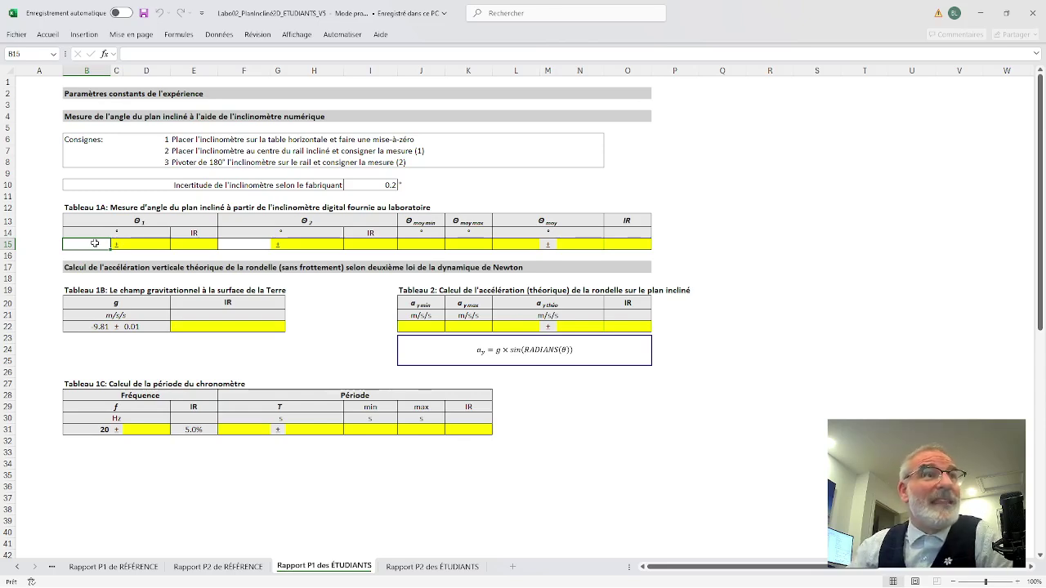
{"action": "left_click", "coordinate": [258, 248]}
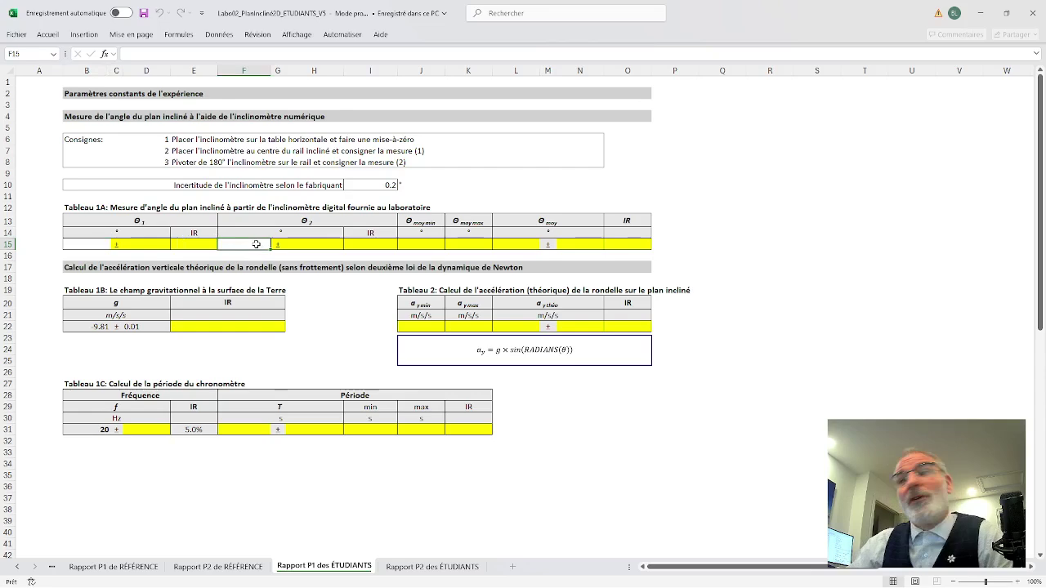
{"action": "left_click", "coordinate": [96, 242]}
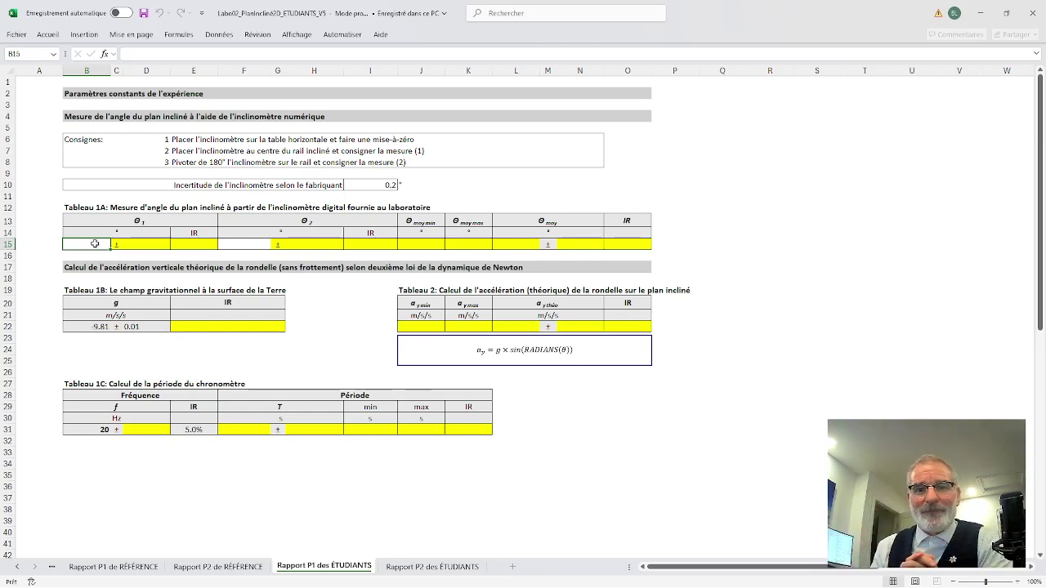
{"action": "left_click", "coordinate": [249, 243]}
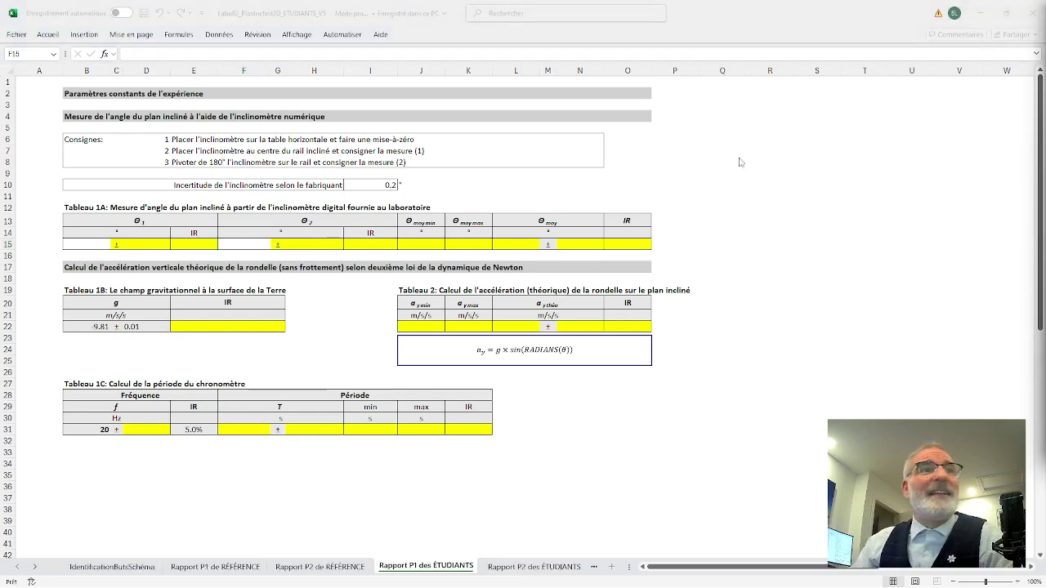
- Enter the measured incline angles in Tableau 1A: 5,50 for θ1 in B15 and 5,90 for θ2 in F15
{"action": "left_click", "coordinate": [88, 244]}
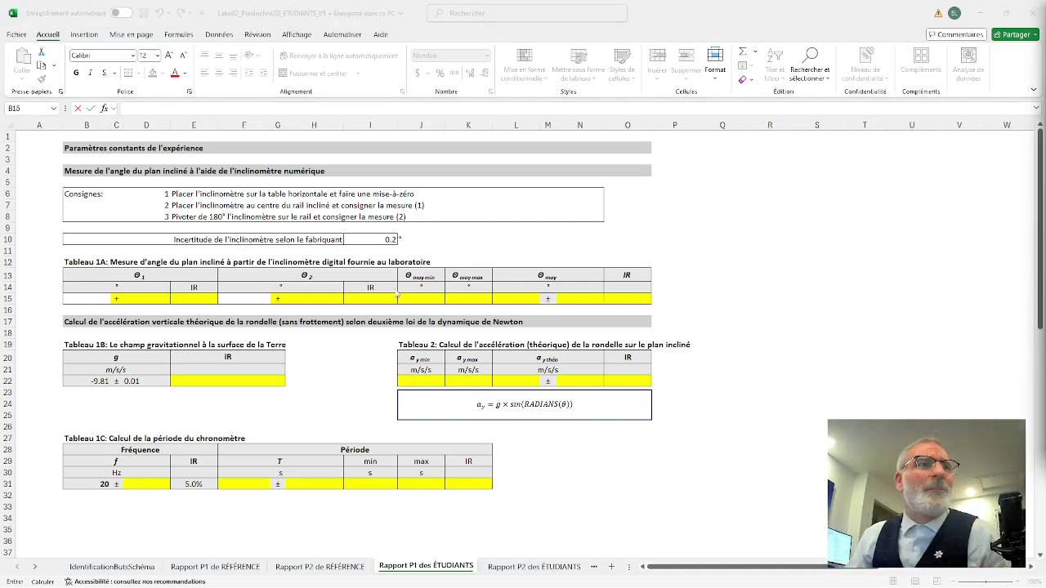
{"action": "left_click", "coordinate": [86, 298]}
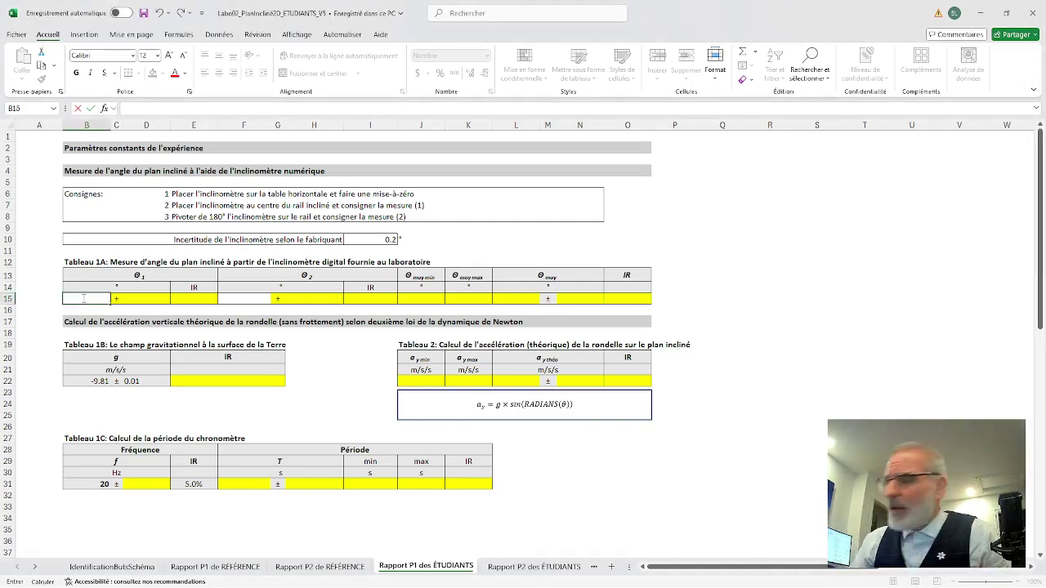
{"action": "type", "text": "5.50"}
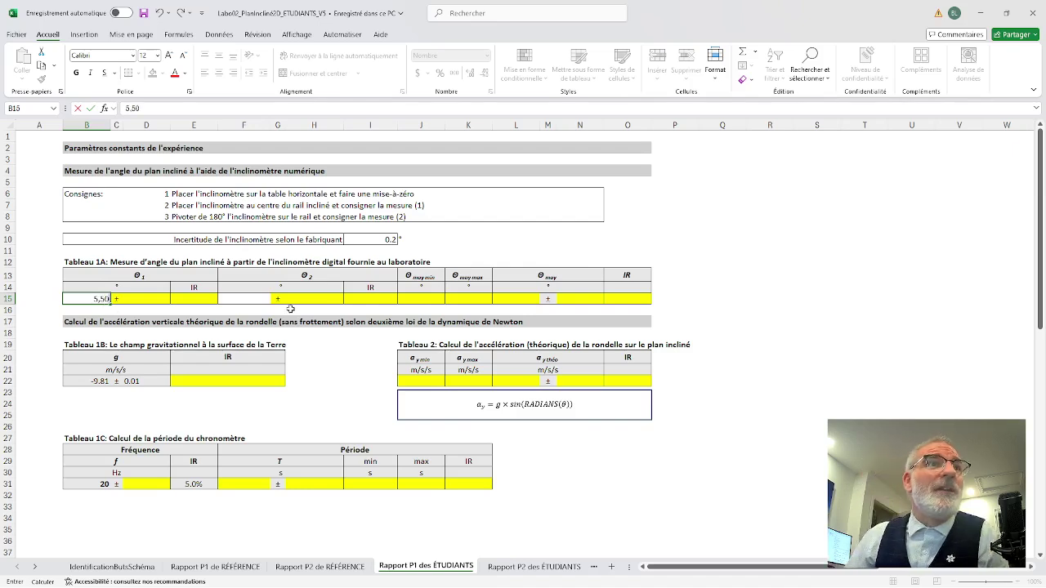
{"action": "left_click", "coordinate": [253, 298]}
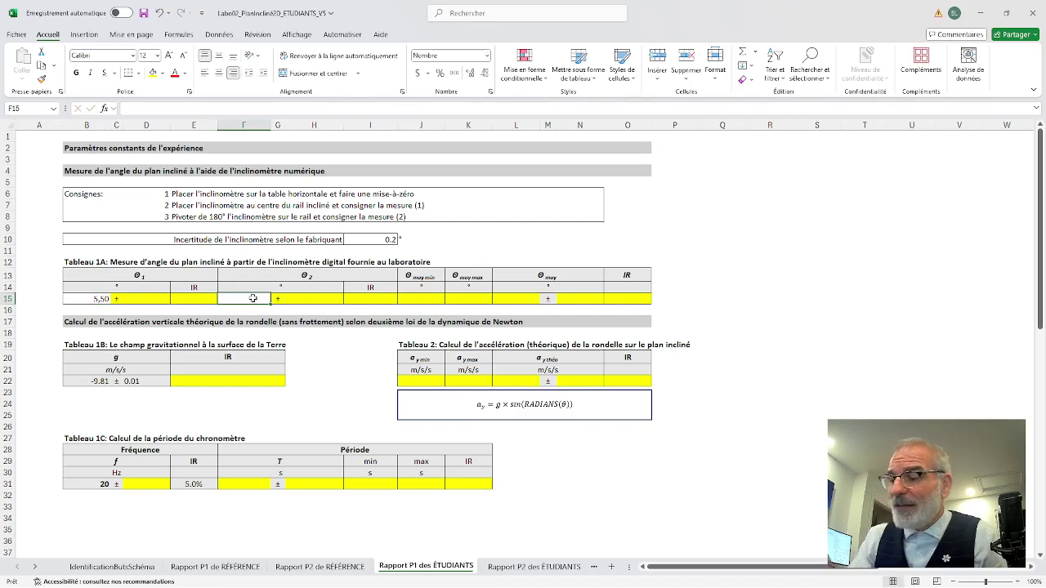
{"action": "type", "text": "5,"}
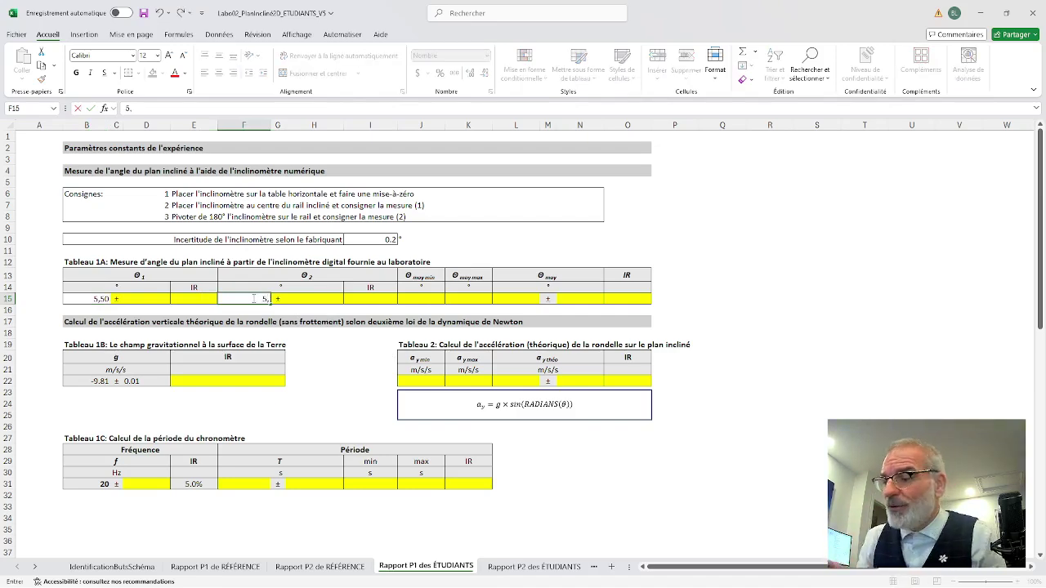
{"action": "type", "text": "90"}
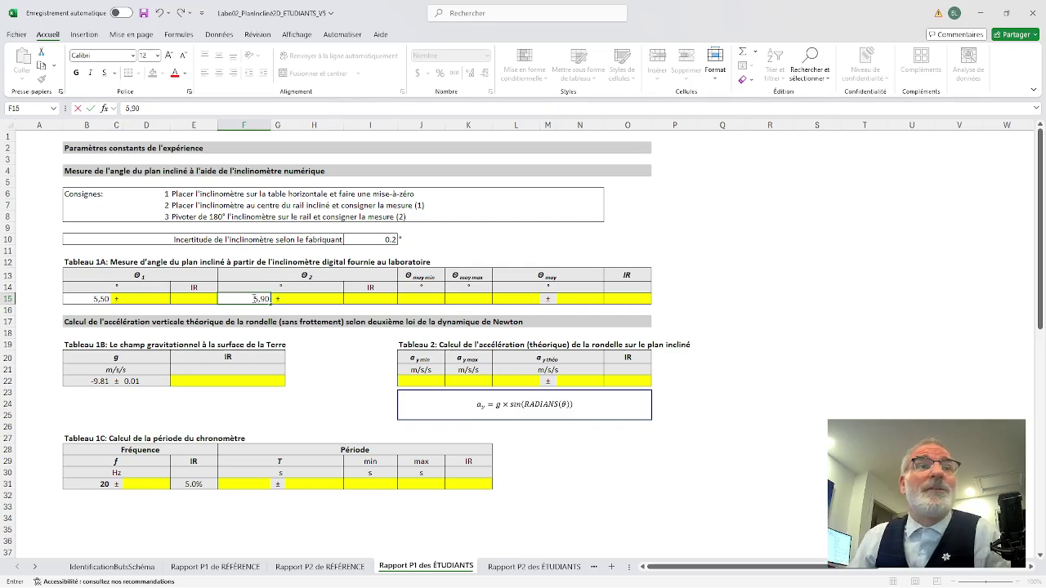
{"action": "left_click", "coordinate": [319, 367]}
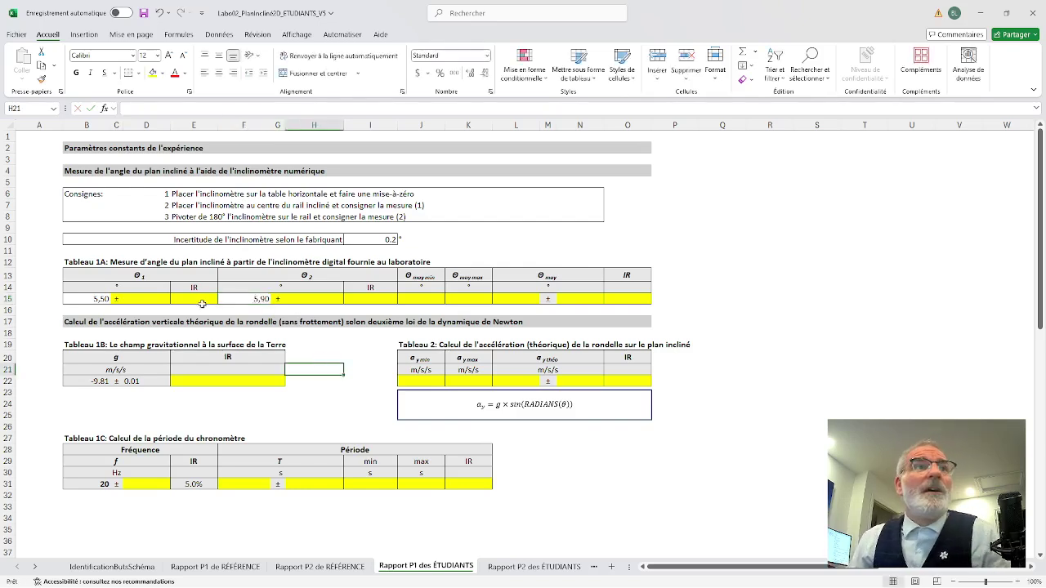
- Enter ,2 directly as the uncertainty of θ1 in D15 and of θ2 in H15 of Tableau 1A
{"action": "left_click", "coordinate": [148, 297]}
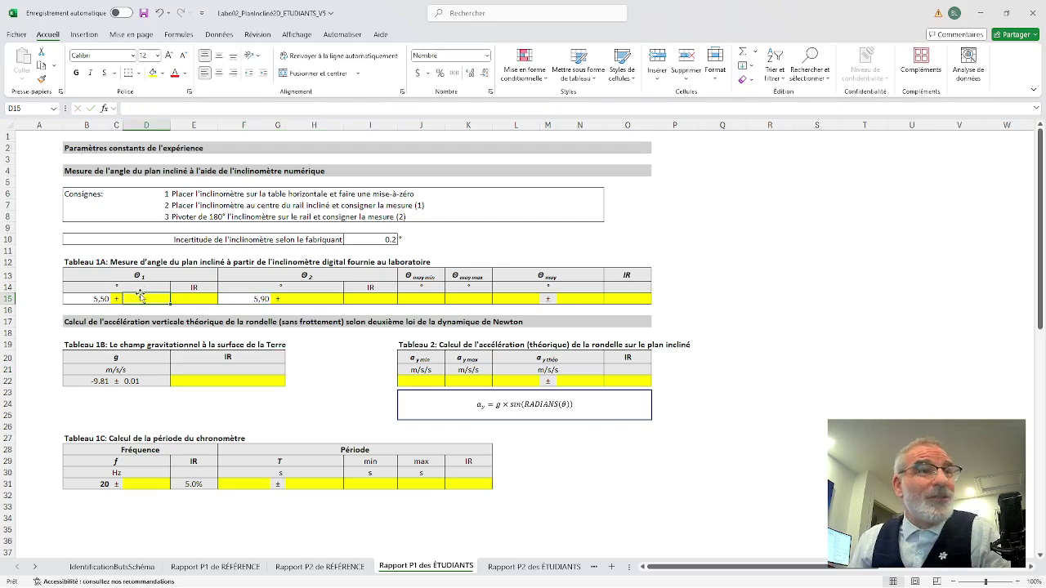
{"action": "left_click", "coordinate": [376, 240]}
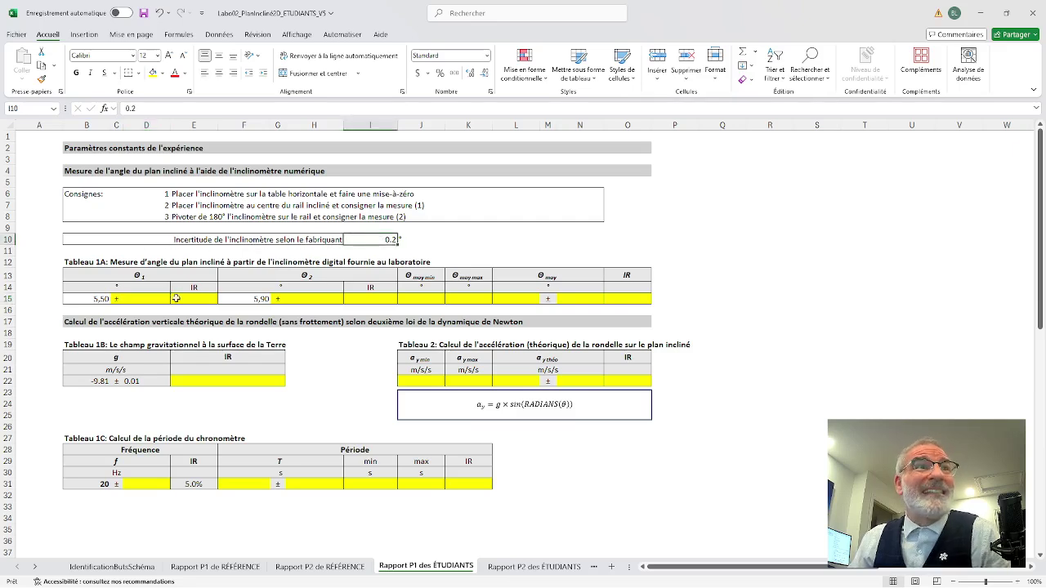
{"action": "left_click", "coordinate": [150, 299]}
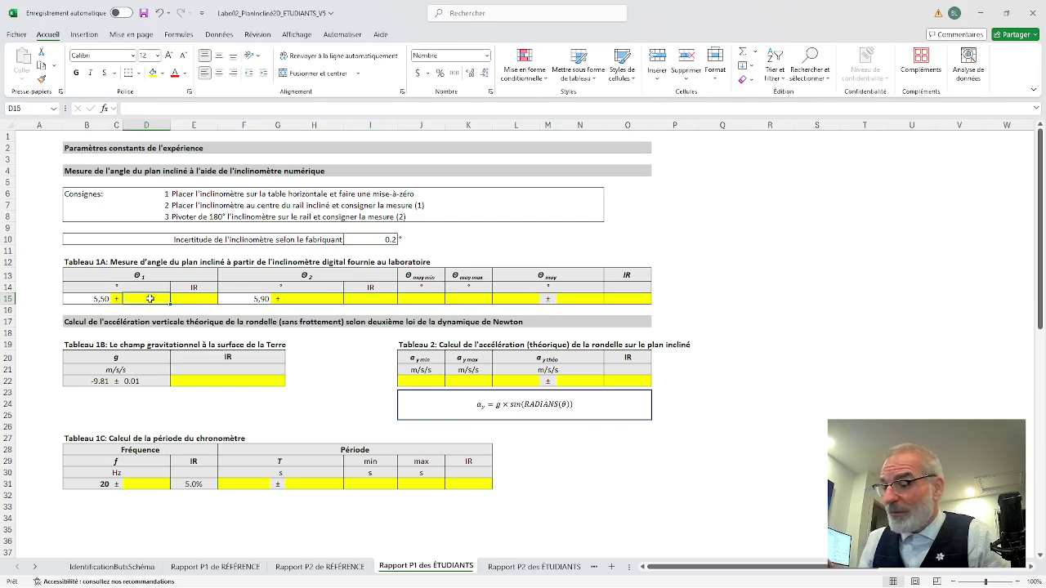
{"action": "type", "text": ","}
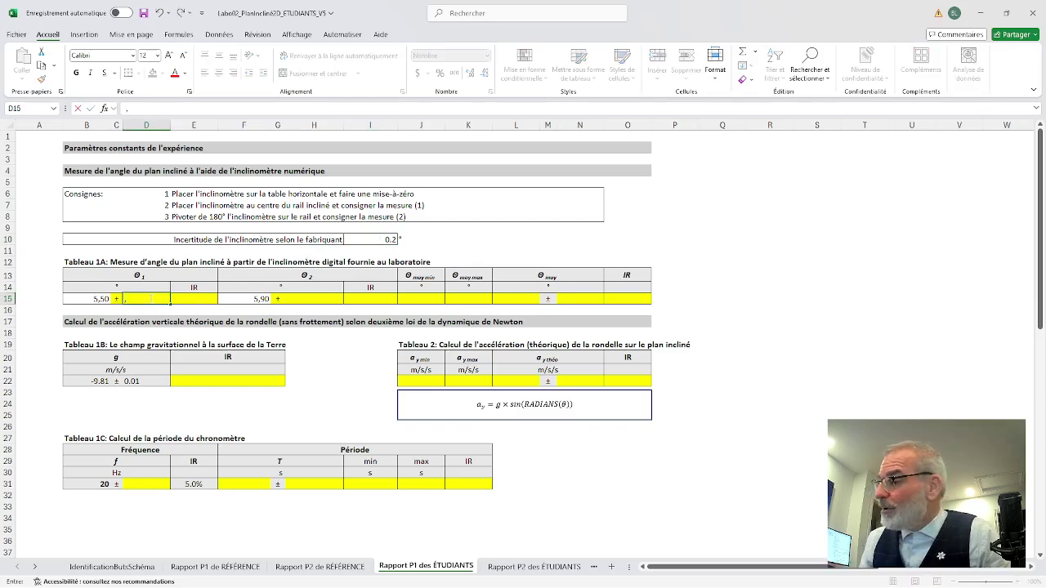
{"action": "type", "text": "2"}
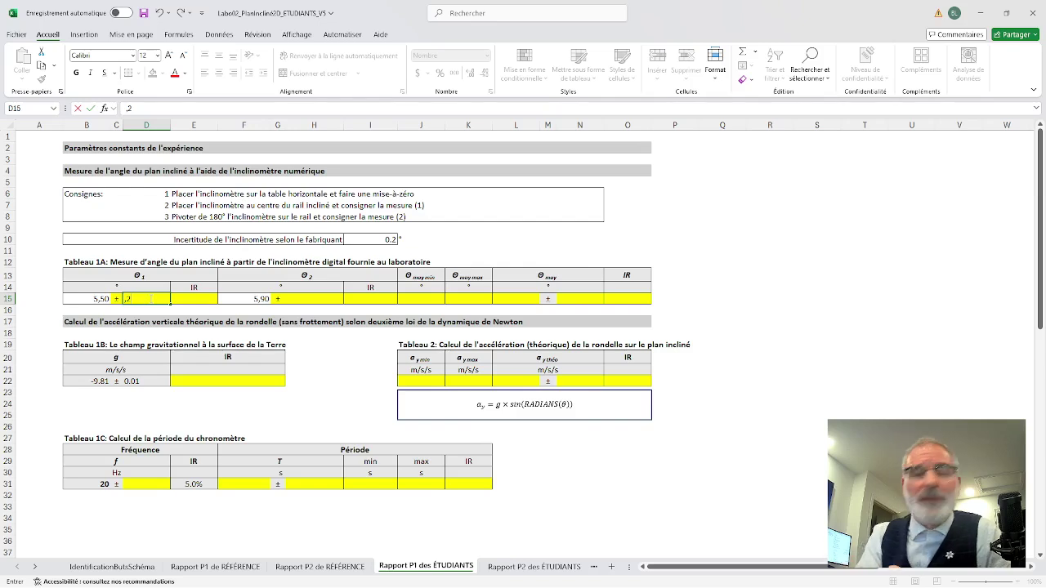
{"action": "key", "text": "Tab"}
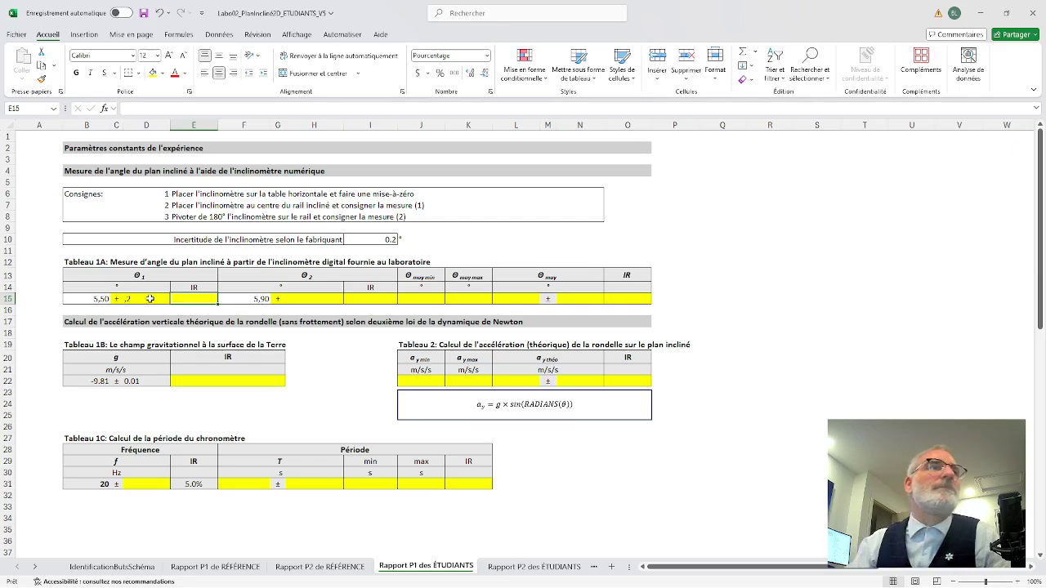
{"action": "left_click", "coordinate": [310, 300]}
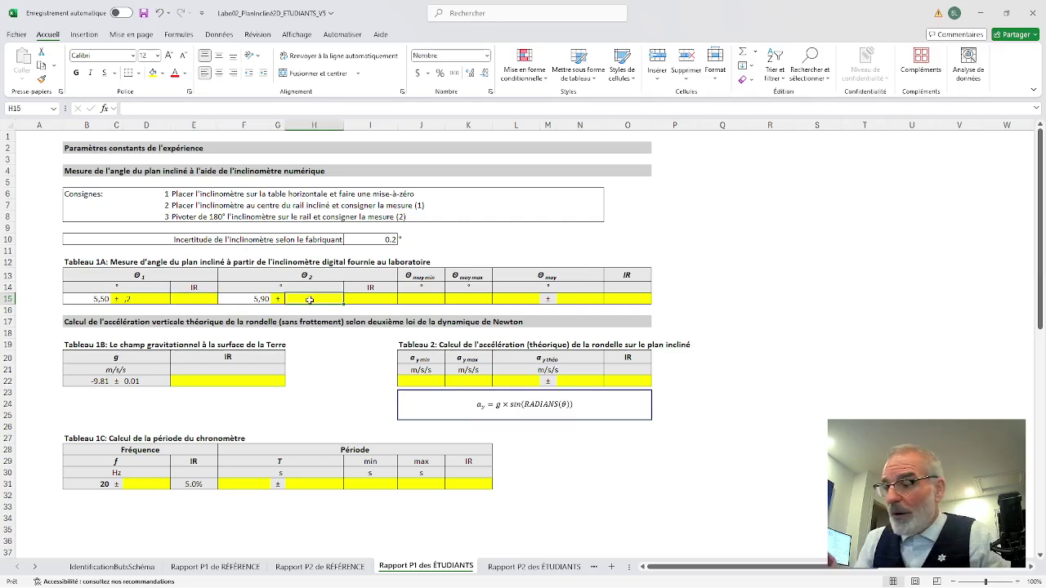
{"action": "type", "text": ",2"}
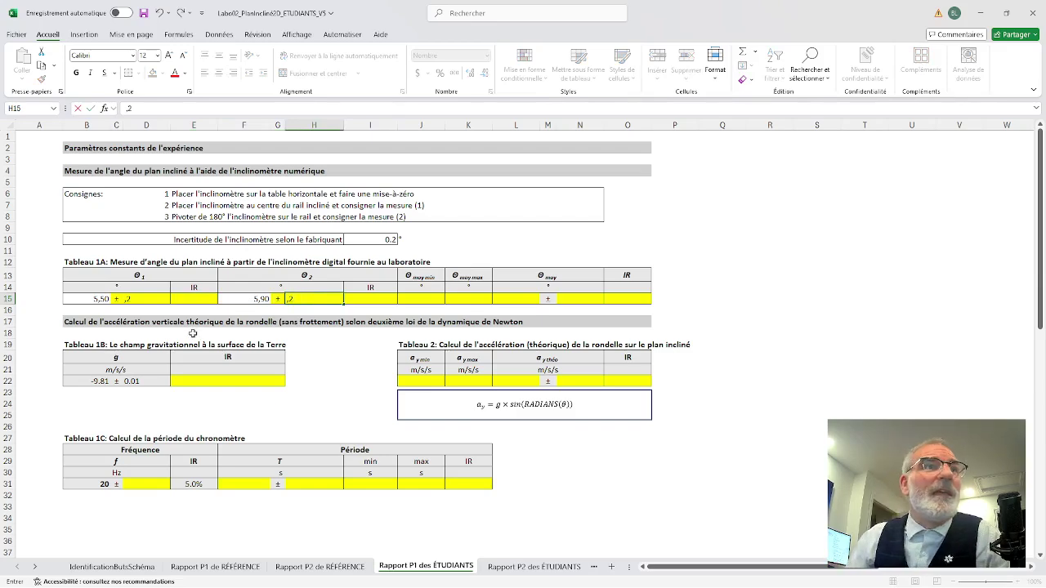
{"action": "key", "text": "Return"}
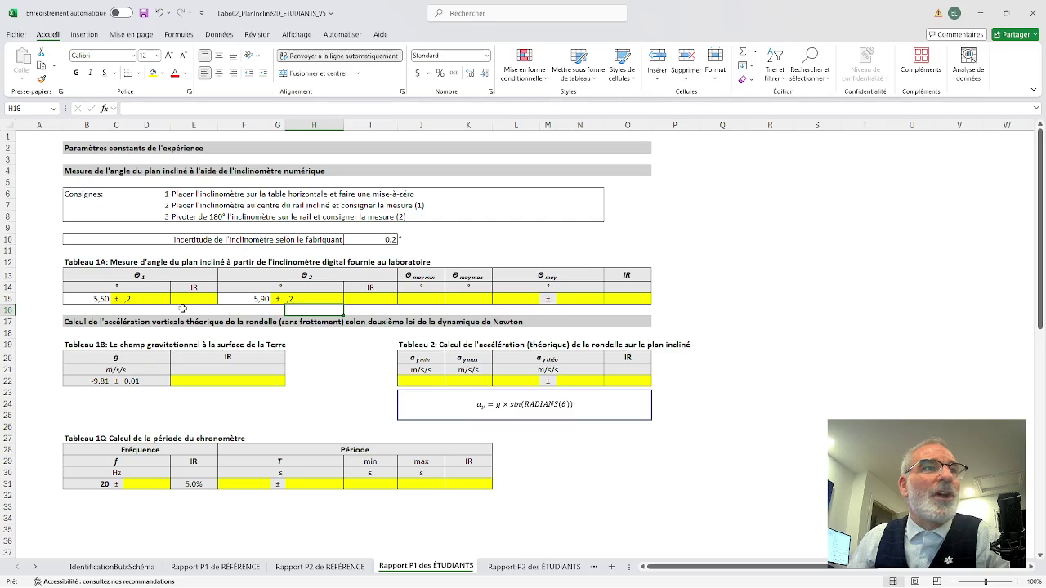
- Clear the hand-entered uncertainties of θ1 in D15 and θ2 in H15
{"action": "left_click", "coordinate": [194, 299]}
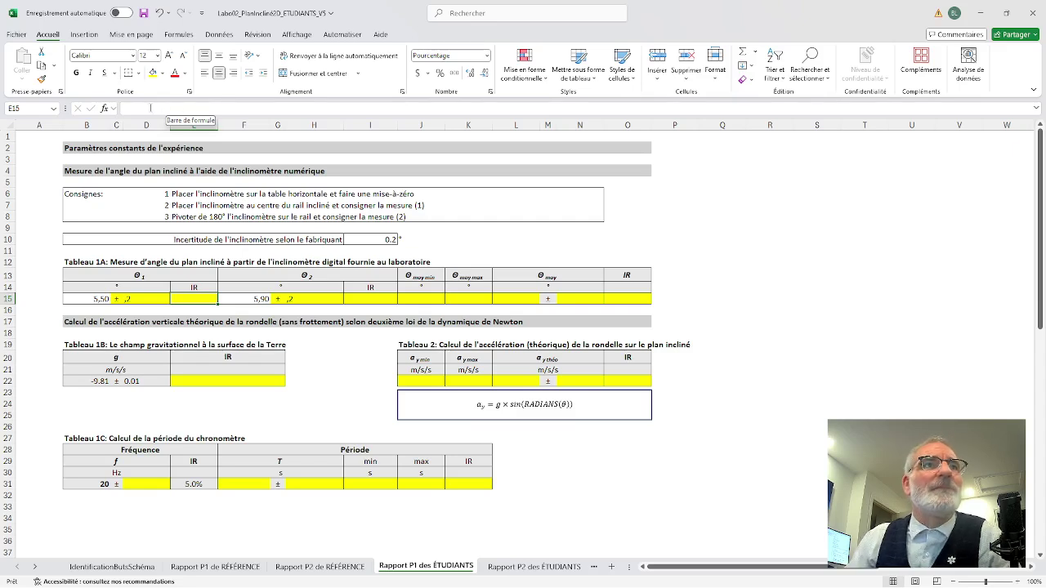
{"action": "left_click", "coordinate": [160, 299]}
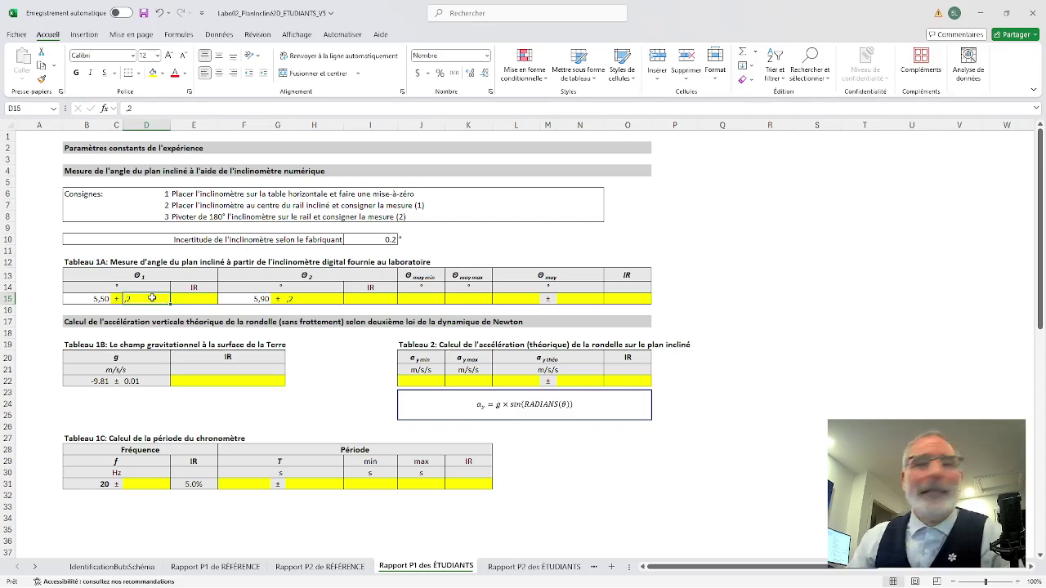
{"action": "key", "text": "BackSpace"}
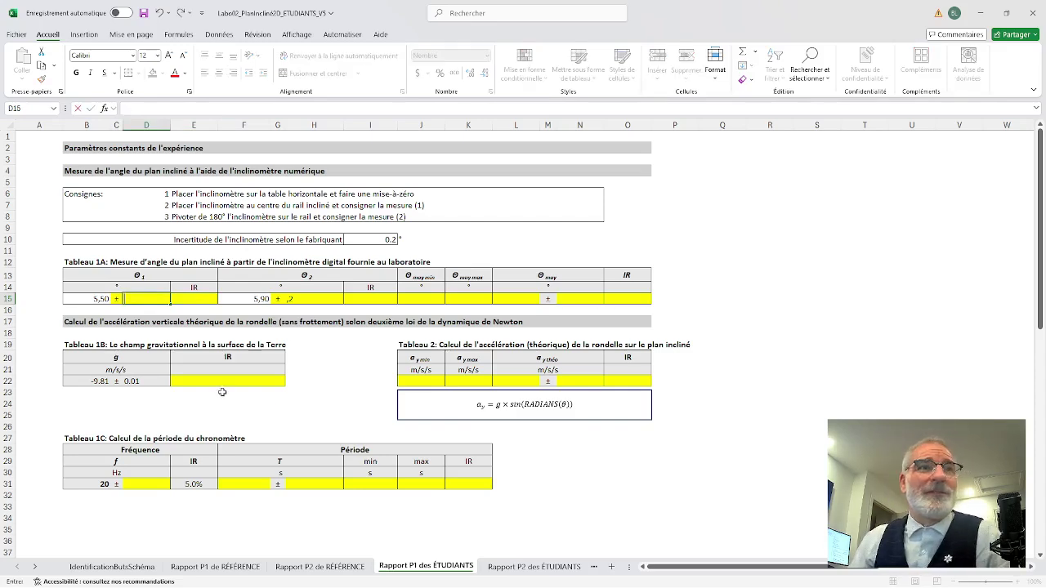
{"action": "left_click", "coordinate": [322, 299]}
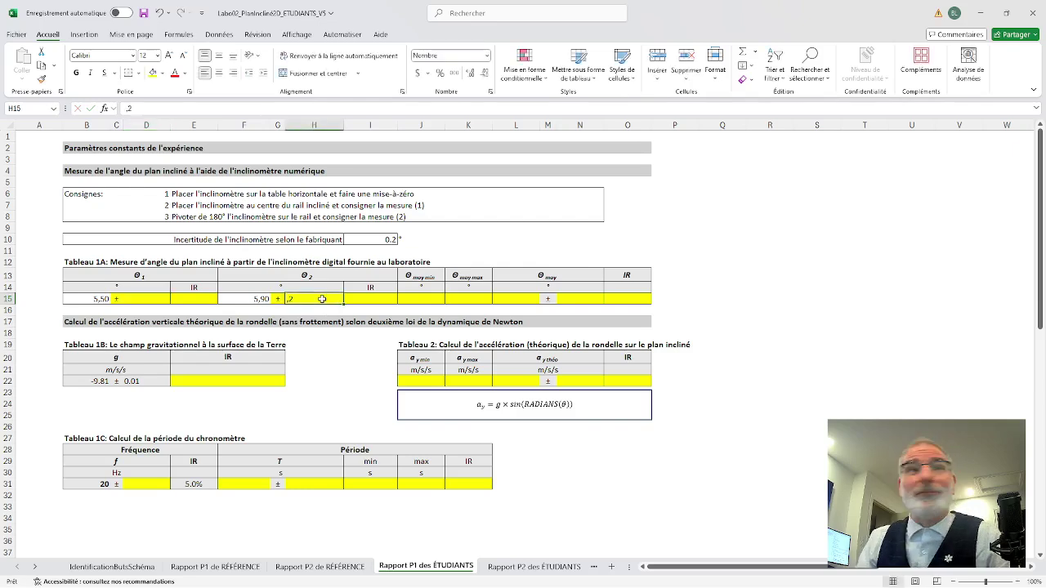
{"action": "key", "text": "BackSpace"}
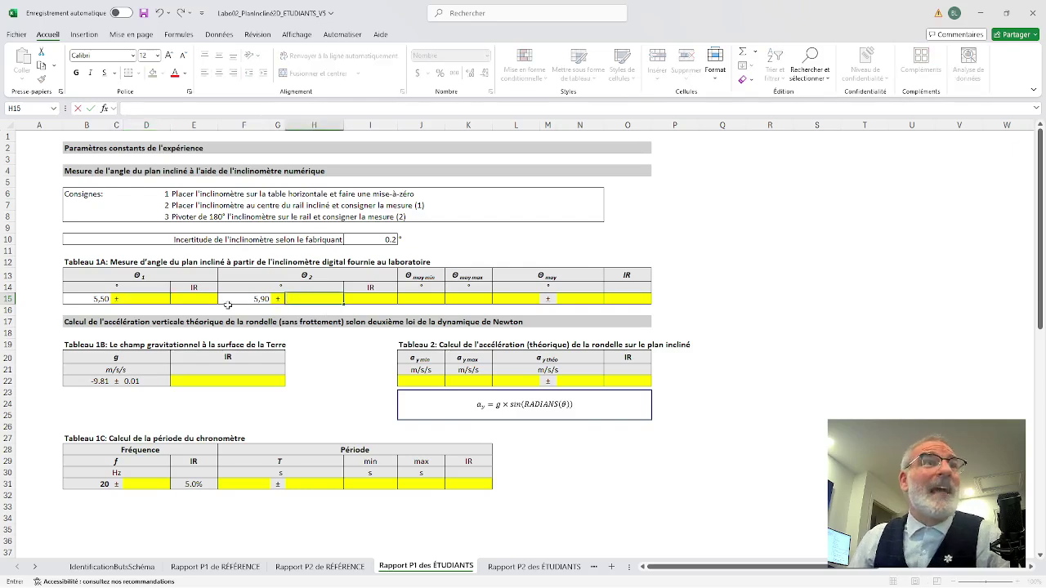
- Link the θ1 uncertainty in D15 to the manufacturer's inclinometer uncertainty with the formula =I10
{"action": "left_click", "coordinate": [153, 296]}
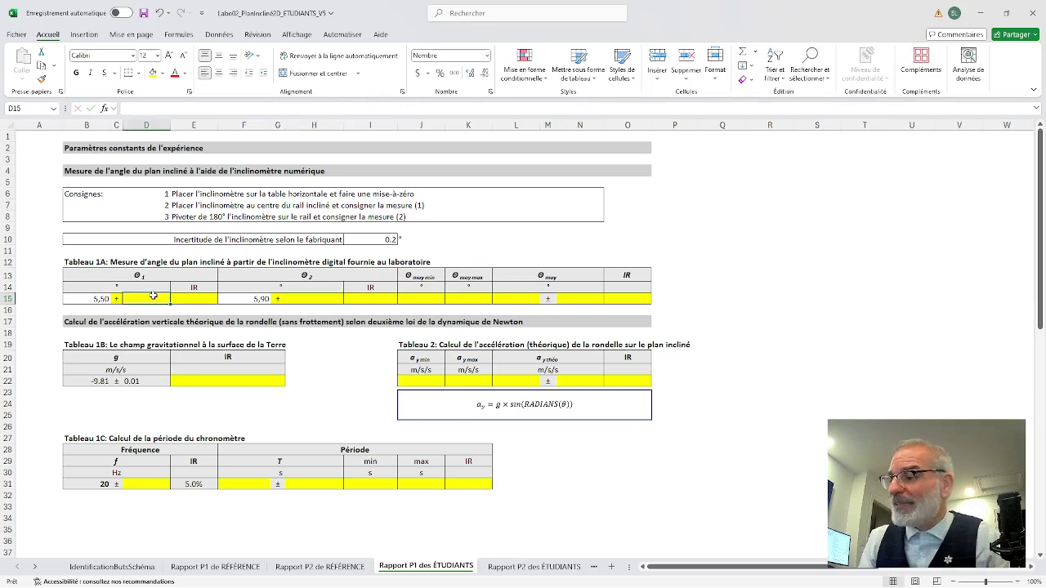
{"action": "type", "text": "="}
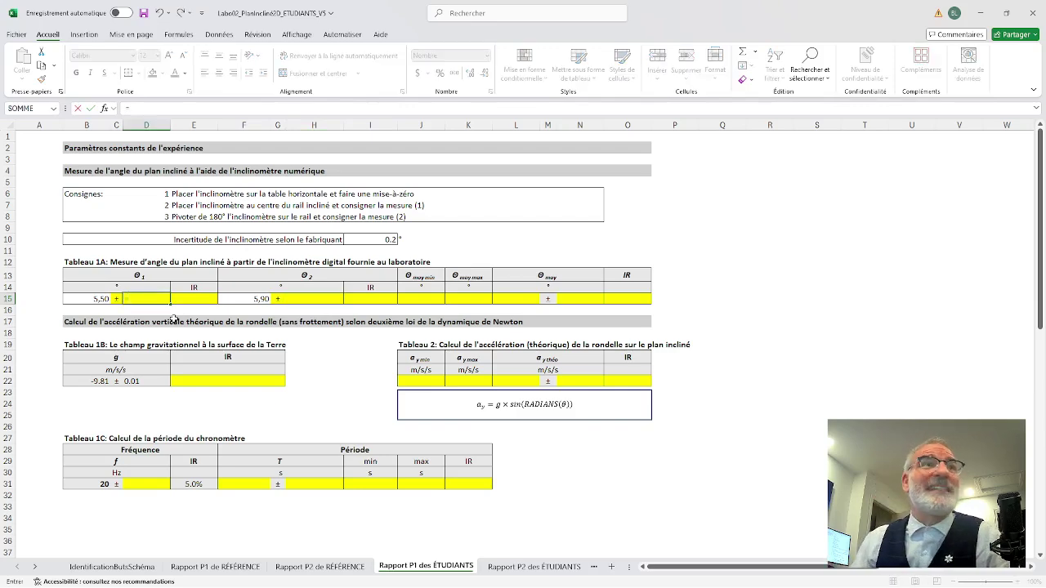
{"action": "left_click", "coordinate": [380, 239]}
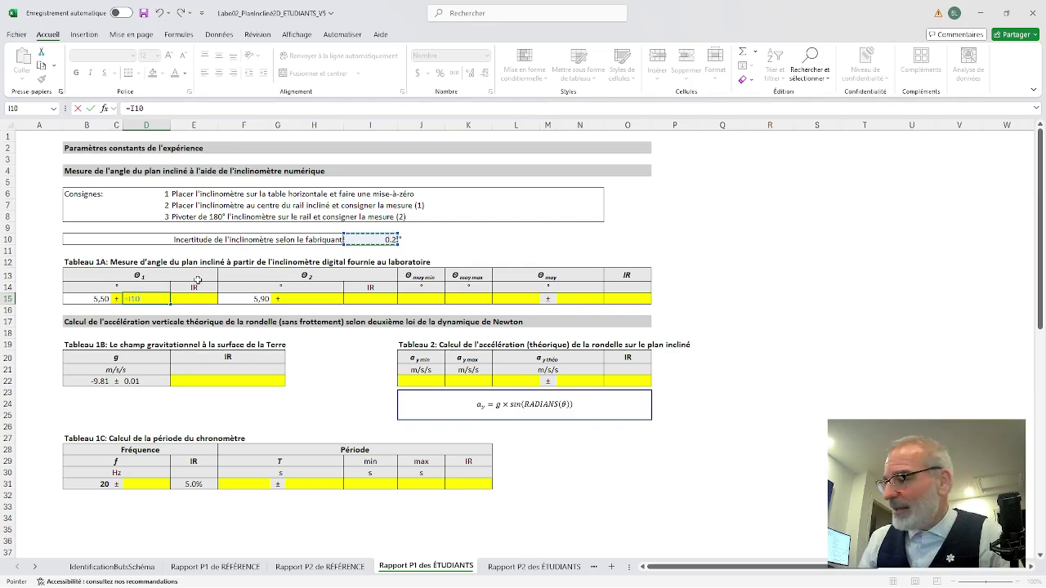
{"action": "key", "text": "Return"}
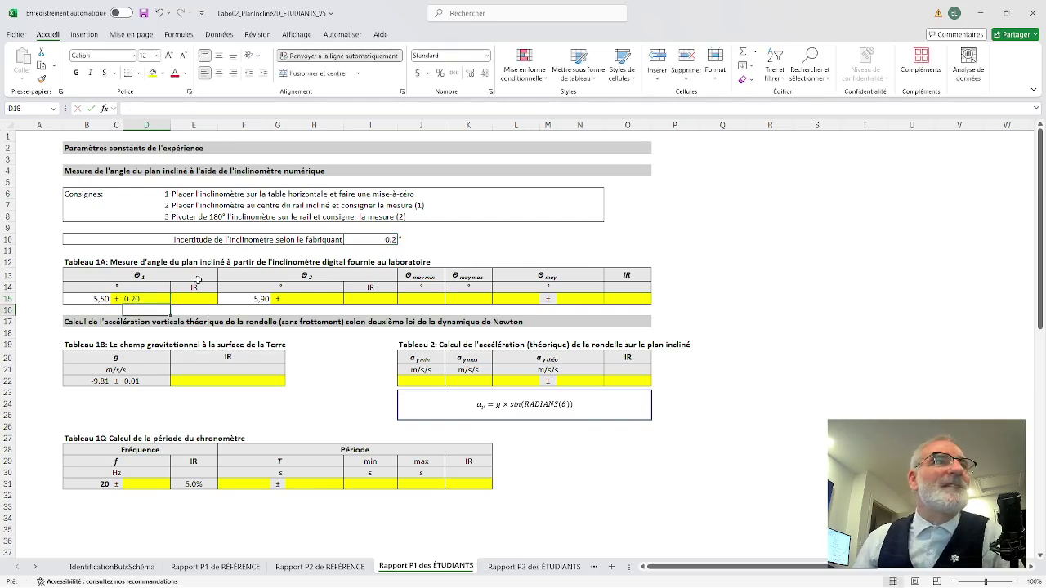
- Rewrite the manufacturer's inclinometer uncertainty in I10 with a decimal comma, as 0,2
{"action": "left_click", "coordinate": [389, 238]}
{"action": "type", "text": "0.2"}
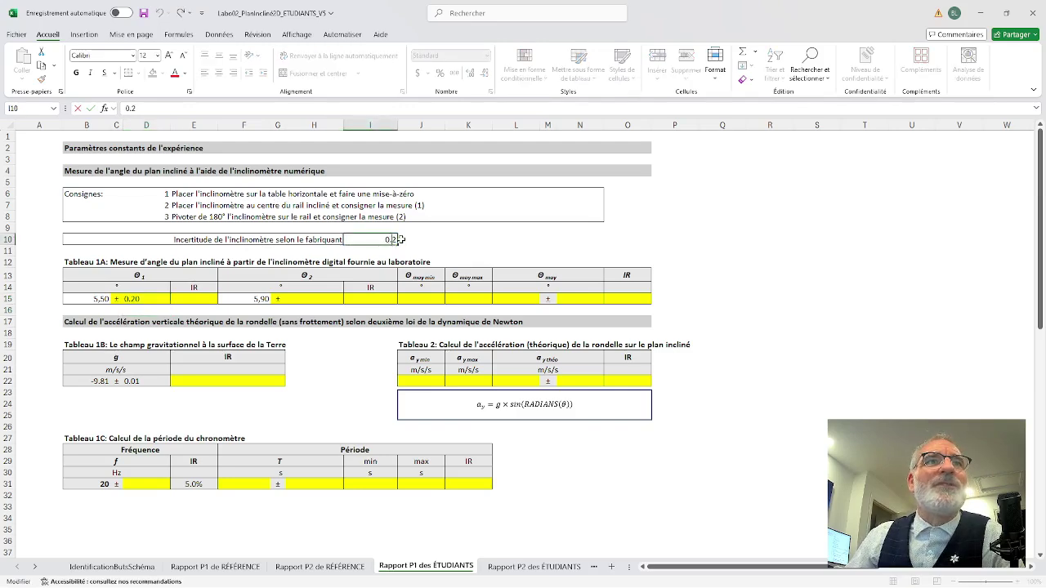
{"action": "key", "text": "BackSpace"}
{"action": "key", "text": "BackSpace"}
{"action": "type", "text": ",2"}
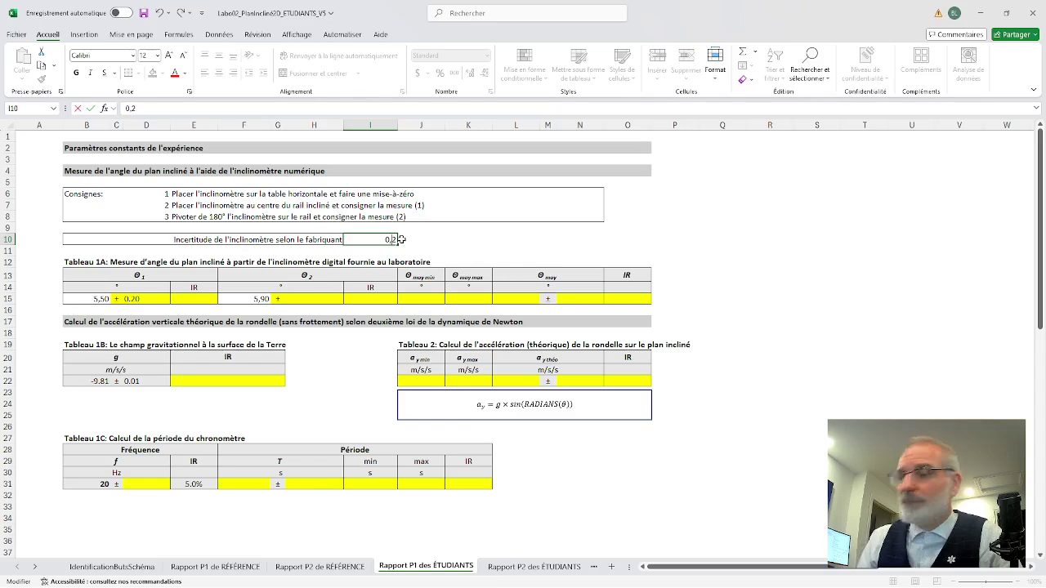
{"action": "key", "text": "Return"}
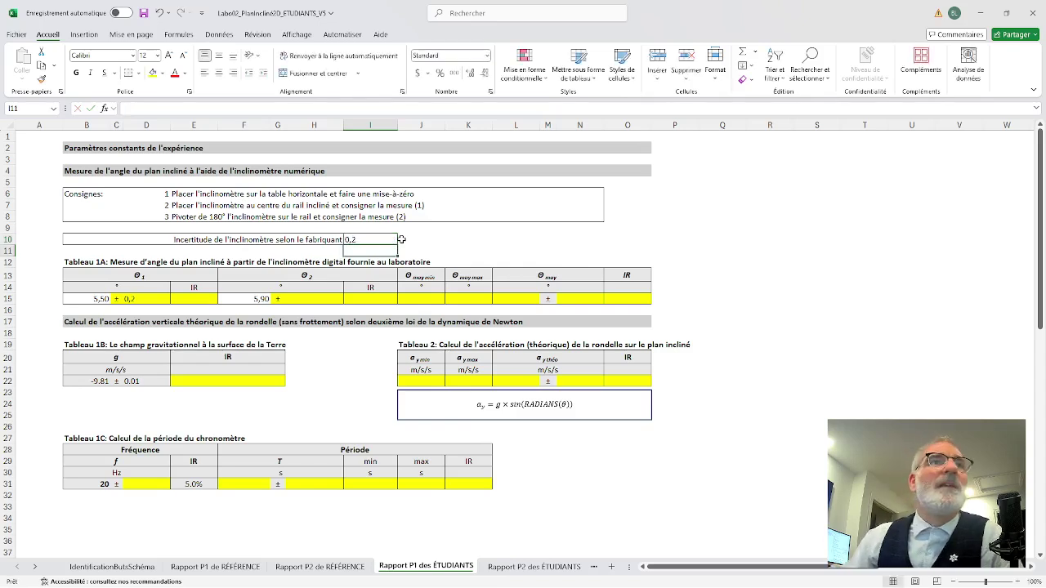
- Link the θ2 uncertainty in H15 to the manufacturer's inclinometer uncertainty with the formula =I10
{"action": "left_click", "coordinate": [201, 300]}
{"action": "left_click", "coordinate": [309, 300]}
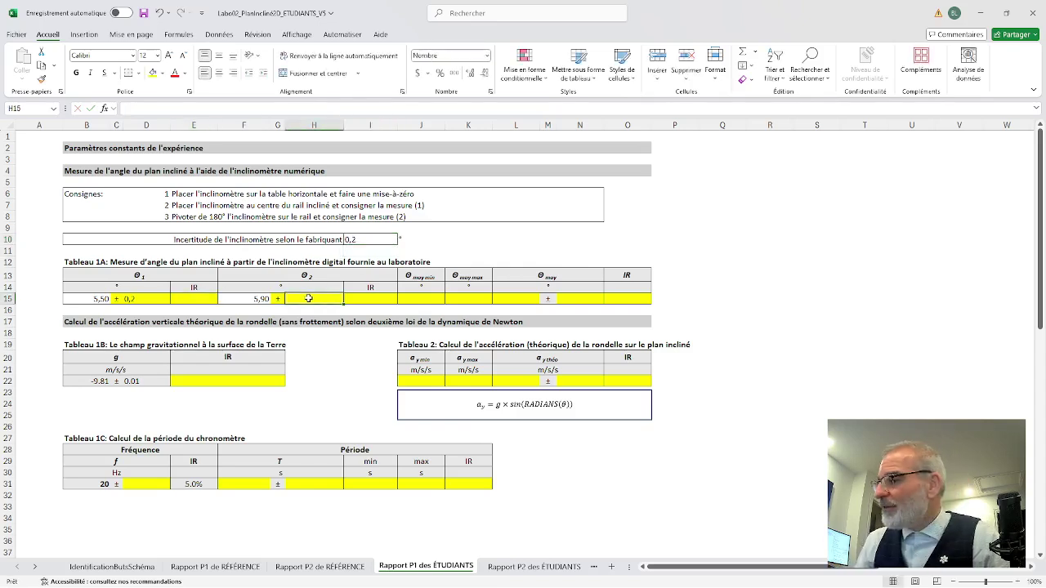
{"action": "type", "text": "="}
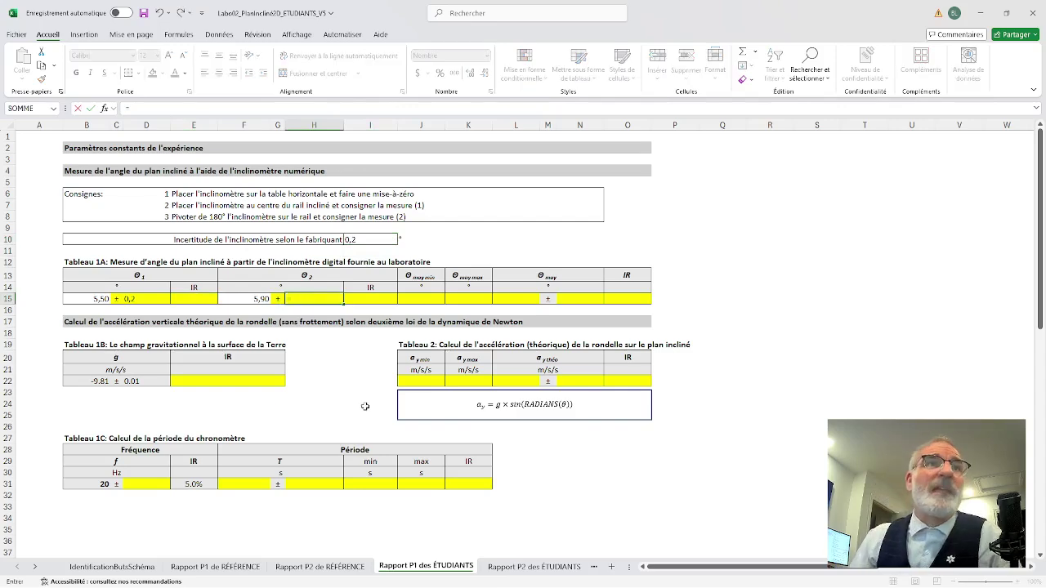
{"action": "left_click", "coordinate": [379, 239]}
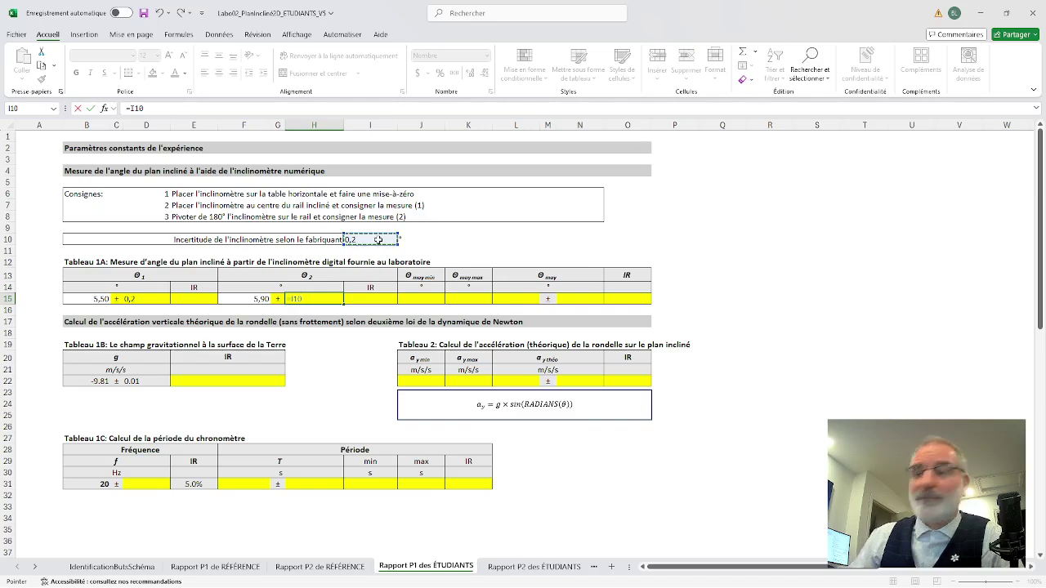
{"action": "key", "text": "Return"}
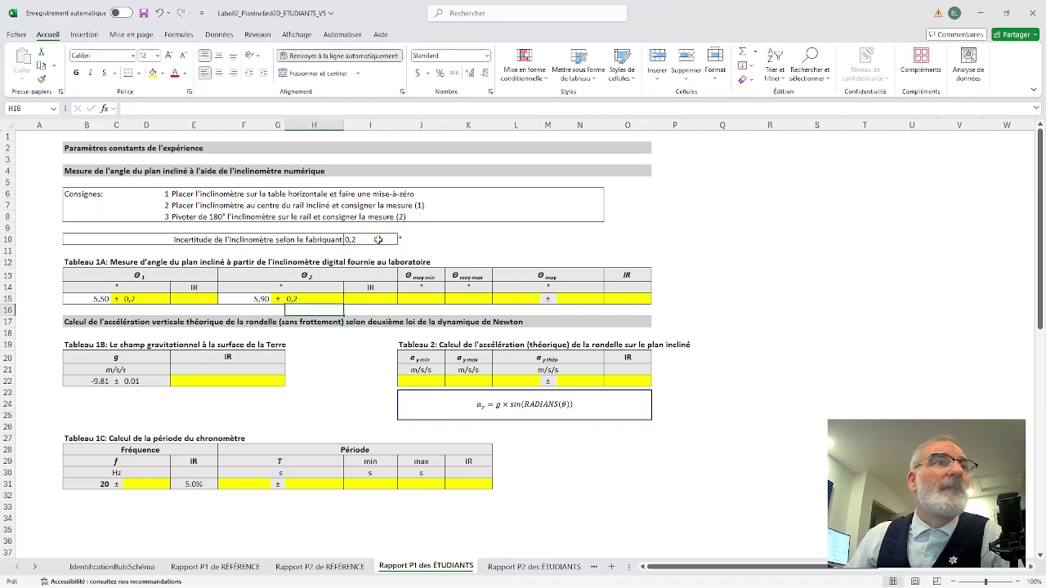
- Calculate the relative uncertainty (IR) of θ1 in E15 with the formula =D15/B15
{"action": "left_click", "coordinate": [196, 298]}
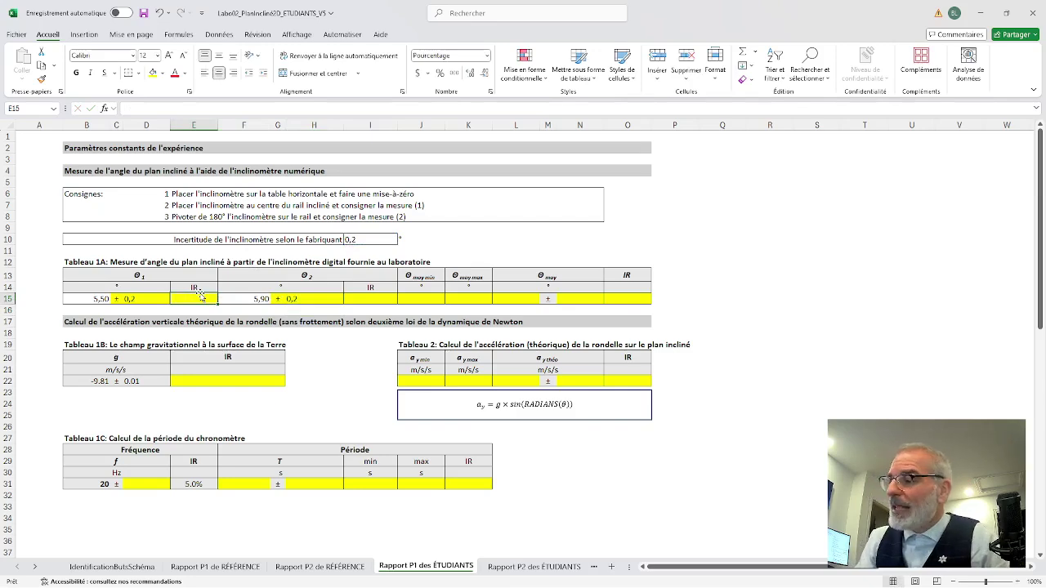
{"action": "type", "text": "="}
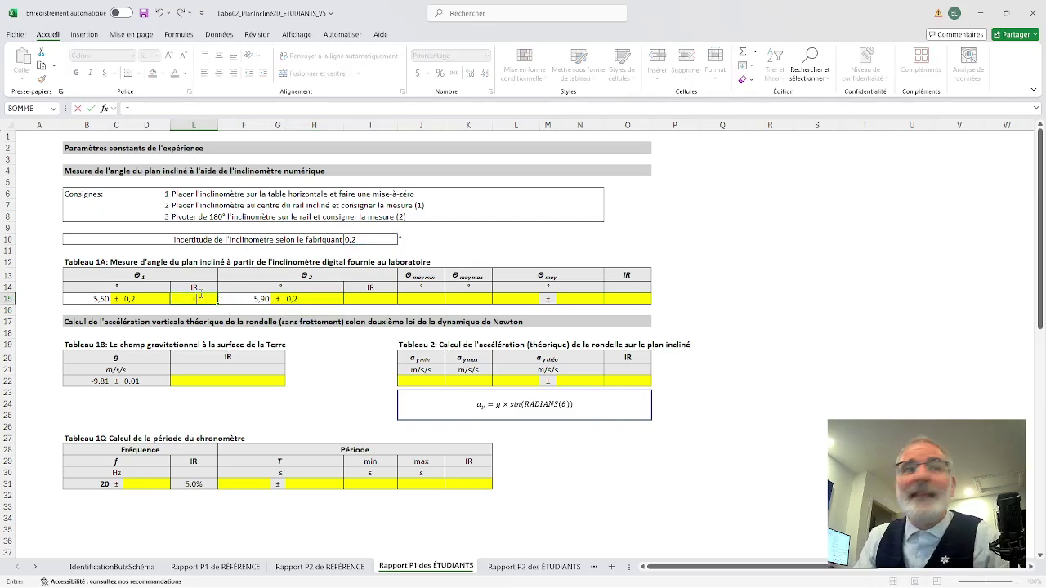
{"action": "left_click", "coordinate": [152, 297]}
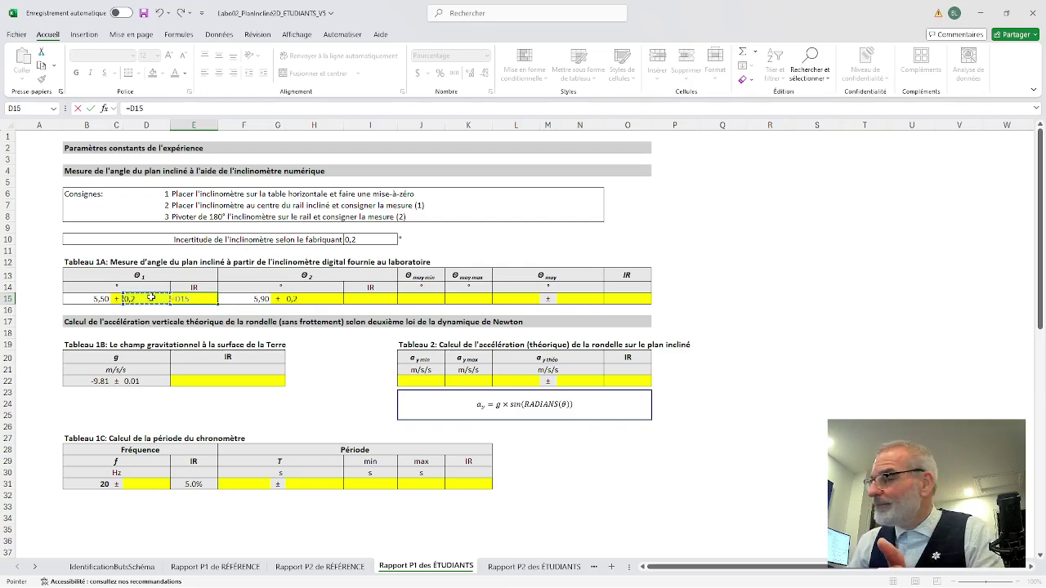
{"action": "type", "text": "/"}
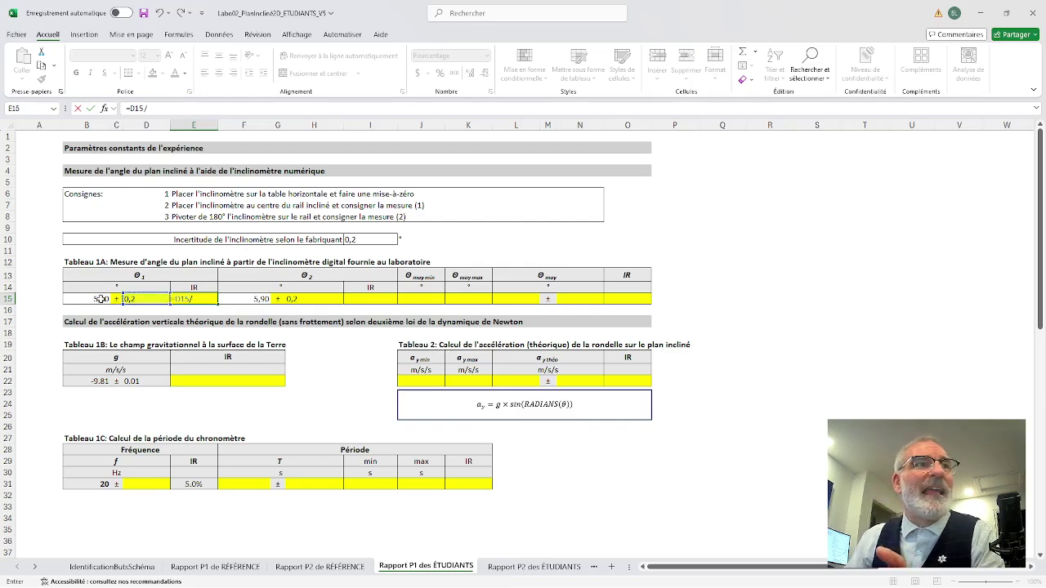
{"action": "left_click", "coordinate": [101, 299]}
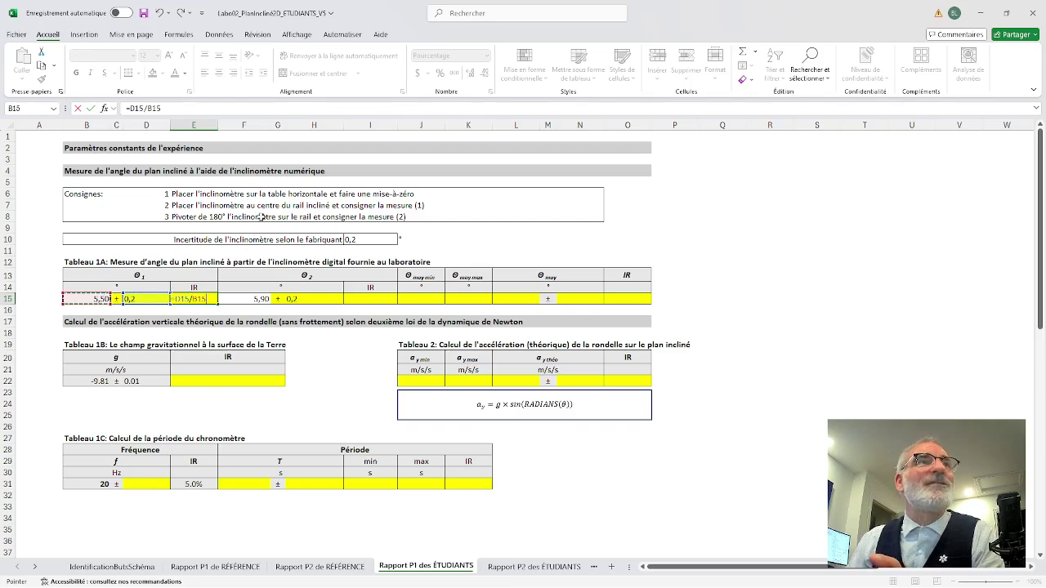
{"action": "left_click", "coordinate": [153, 108]}
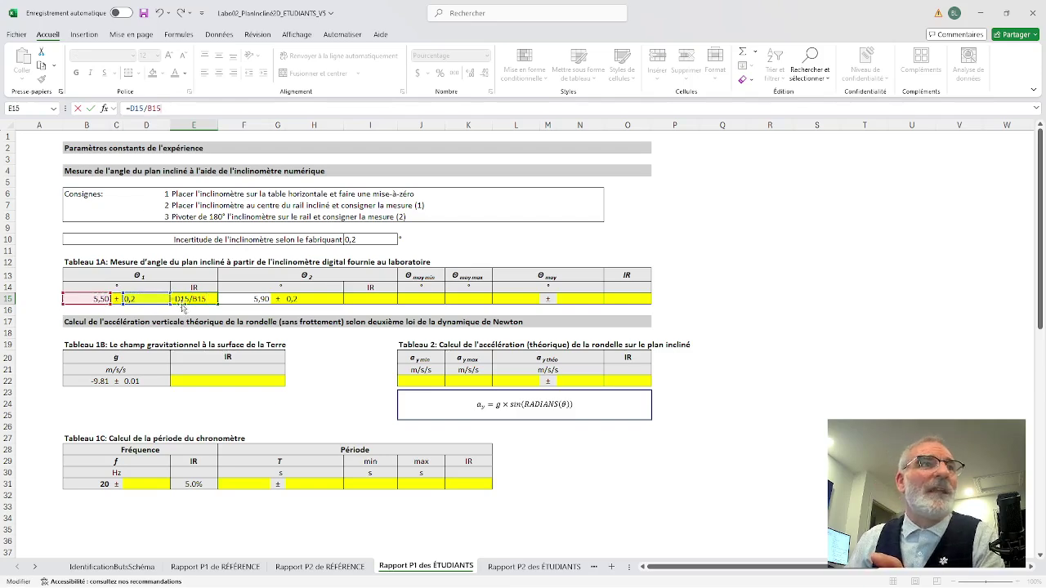
{"action": "key", "text": "Return"}
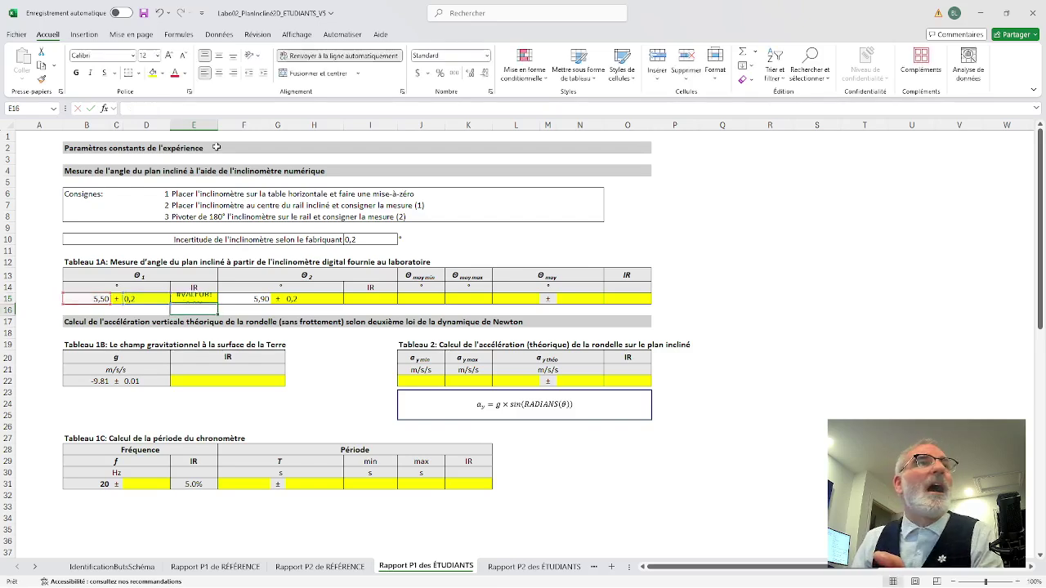
{"action": "left_click", "coordinate": [202, 296]}
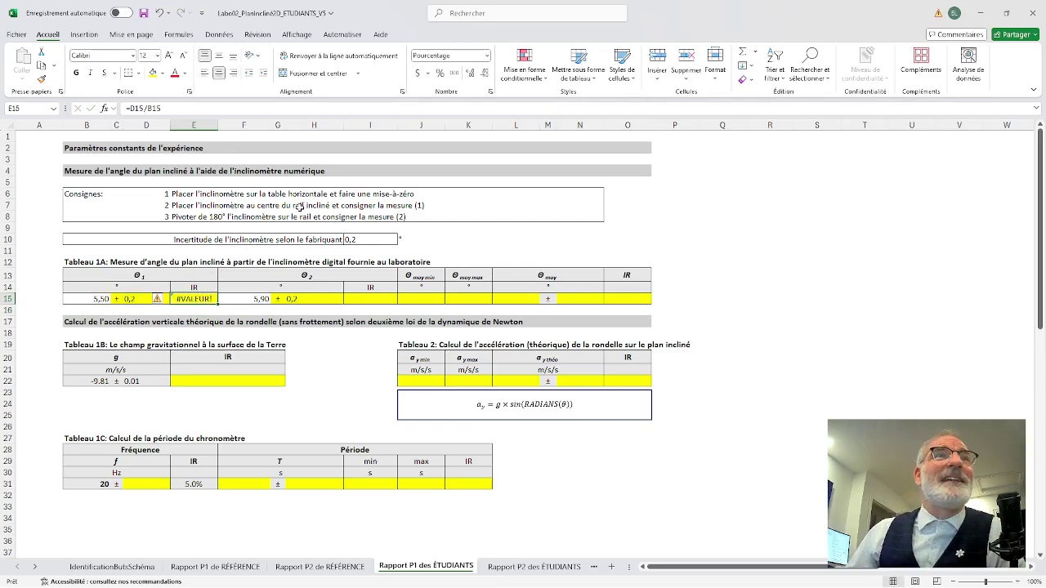
- Rewrite the manufacturer's inclinometer uncertainty in I10 with a decimal point, as 0.2
{"action": "left_click", "coordinate": [350, 239]}
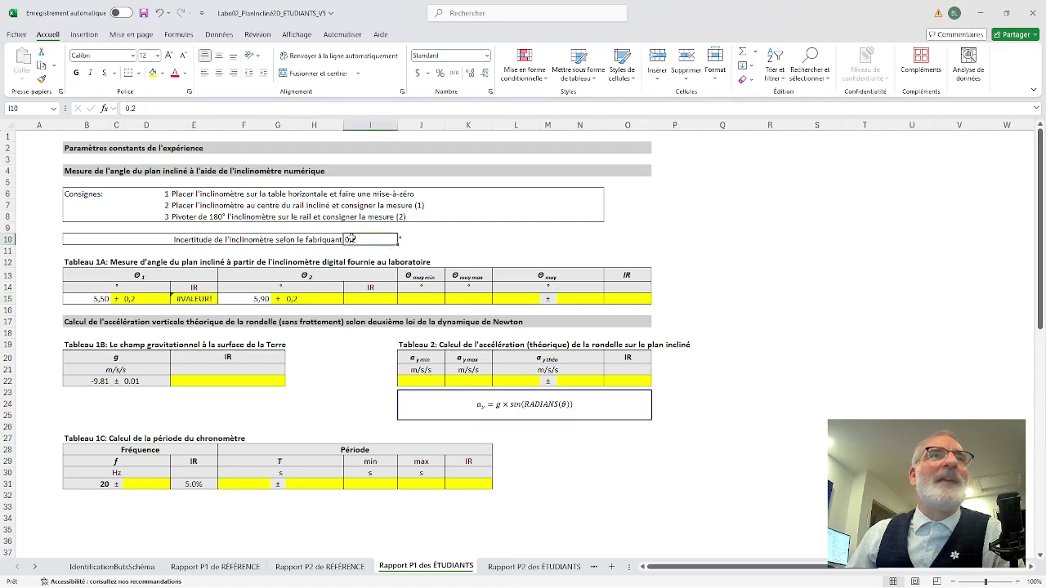
{"action": "left_click", "coordinate": [136, 109]}
{"action": "key", "text": "BackSpace"}
{"action": "key", "text": "BackSpace"}
{"action": "type", "text": ",2"}
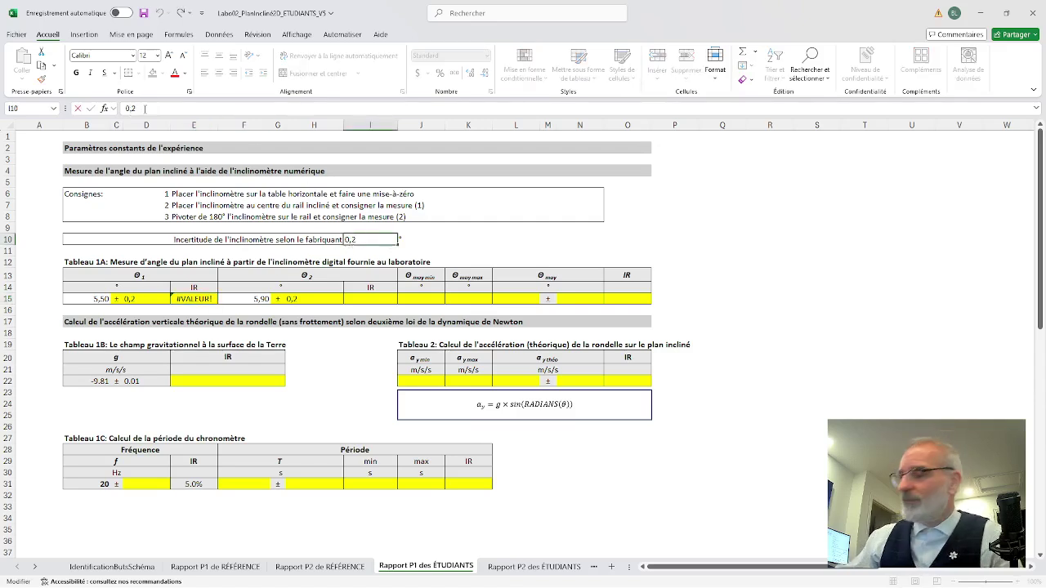
{"action": "key", "text": "Left"}
{"action": "key", "text": "BackSpace"}
{"action": "type", "text": "."}
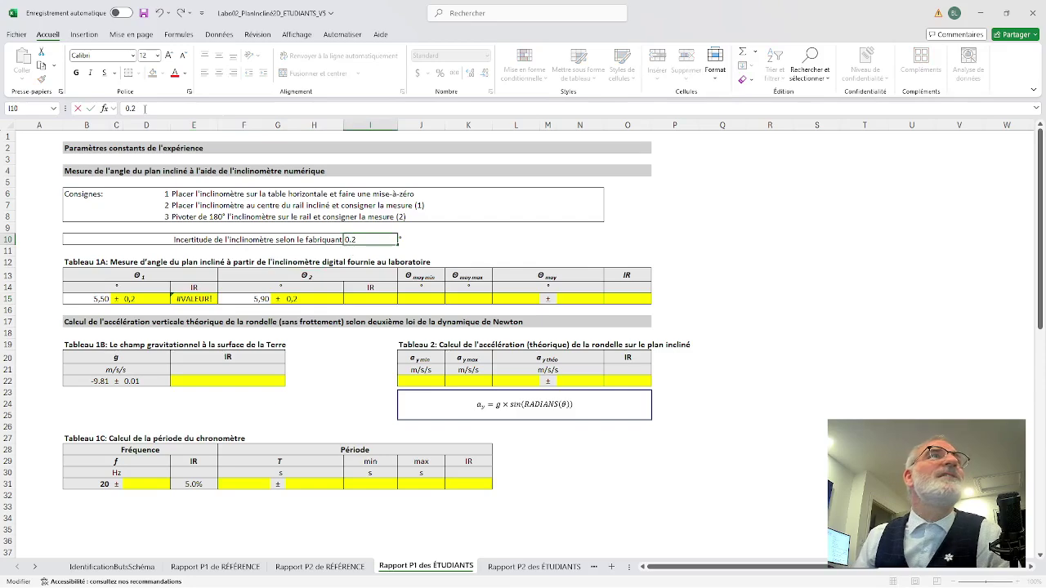
{"action": "key", "text": "Return"}
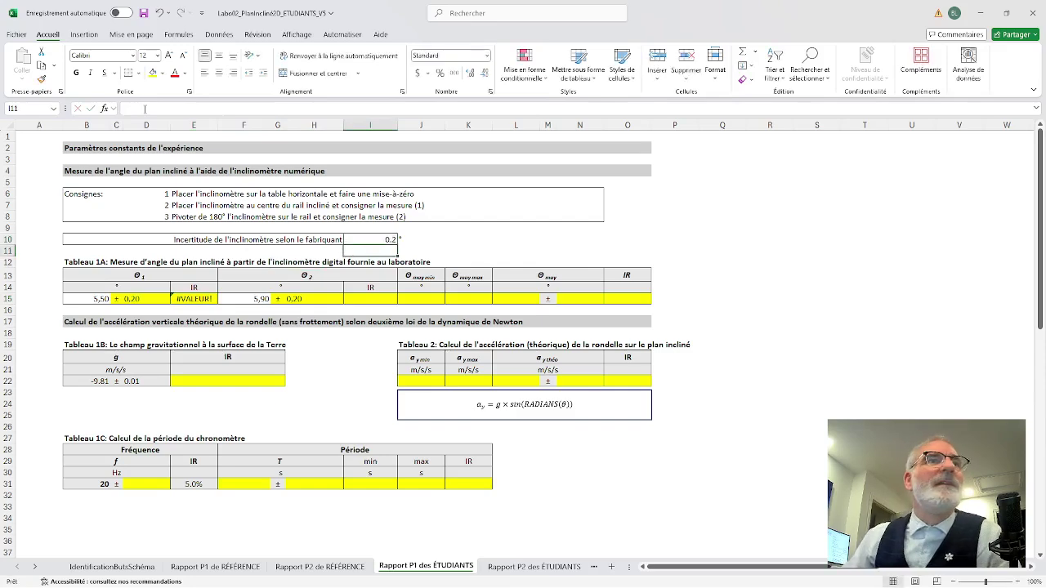
- Re-enter the θ1 relative uncertainty formula =D15/B15 in E15
{"action": "left_click", "coordinate": [198, 299]}
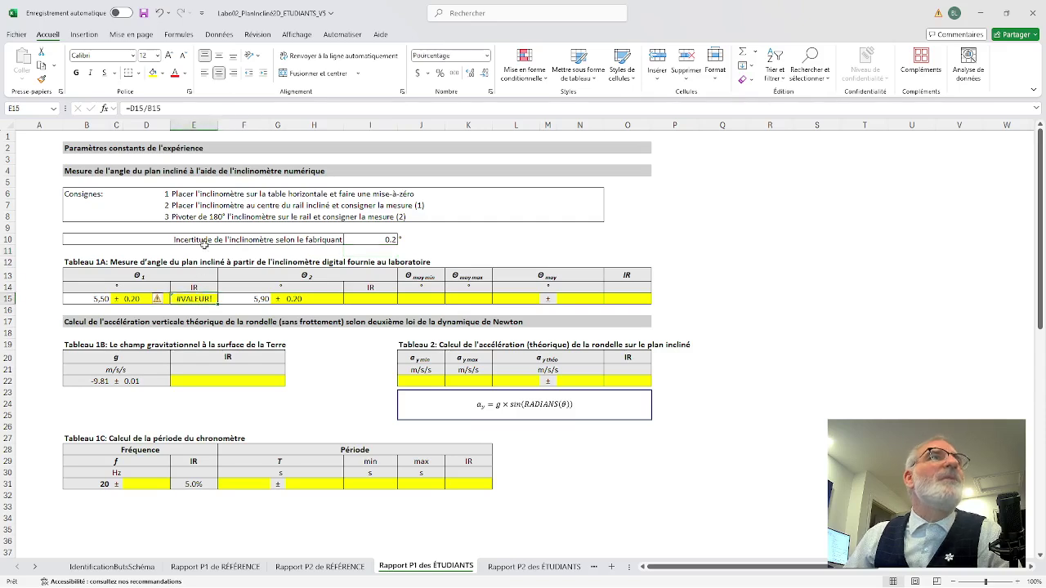
{"action": "left_click", "coordinate": [179, 110]}
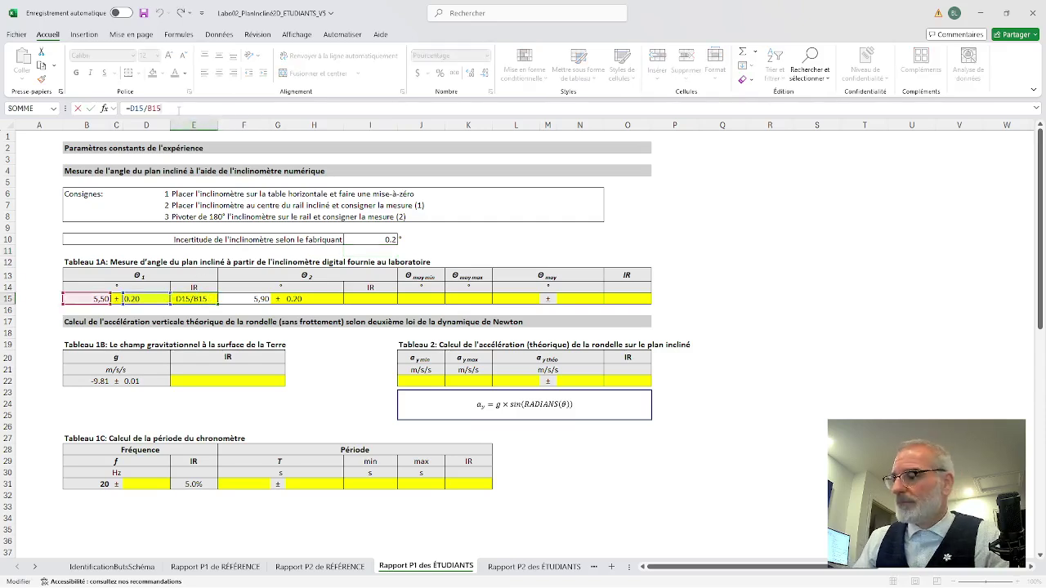
{"action": "key", "text": "Return"}
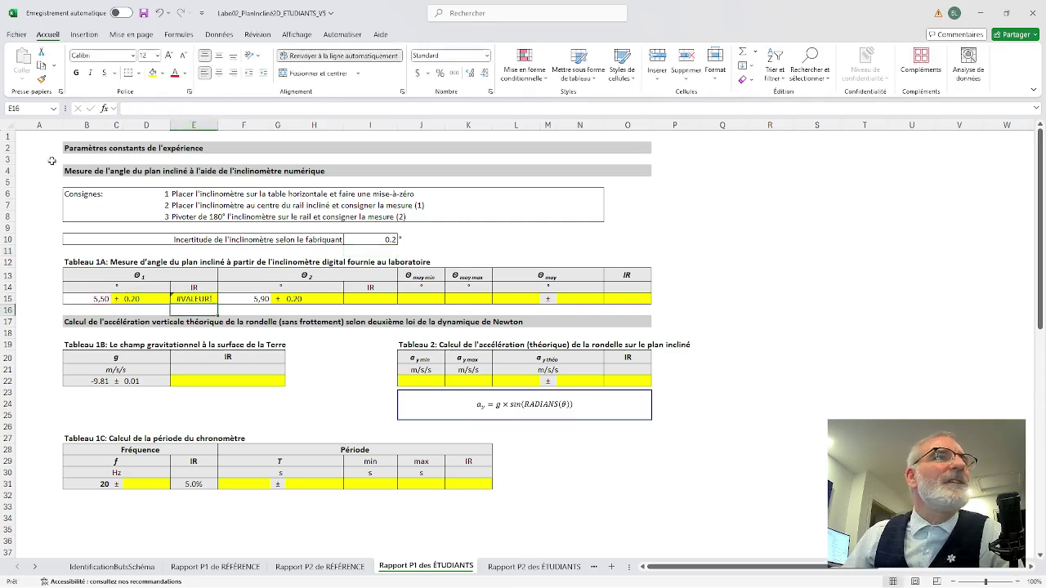
- Rewrite the θ1 angle in B15 with a decimal point, as 5.50
{"action": "left_click", "coordinate": [95, 299]}
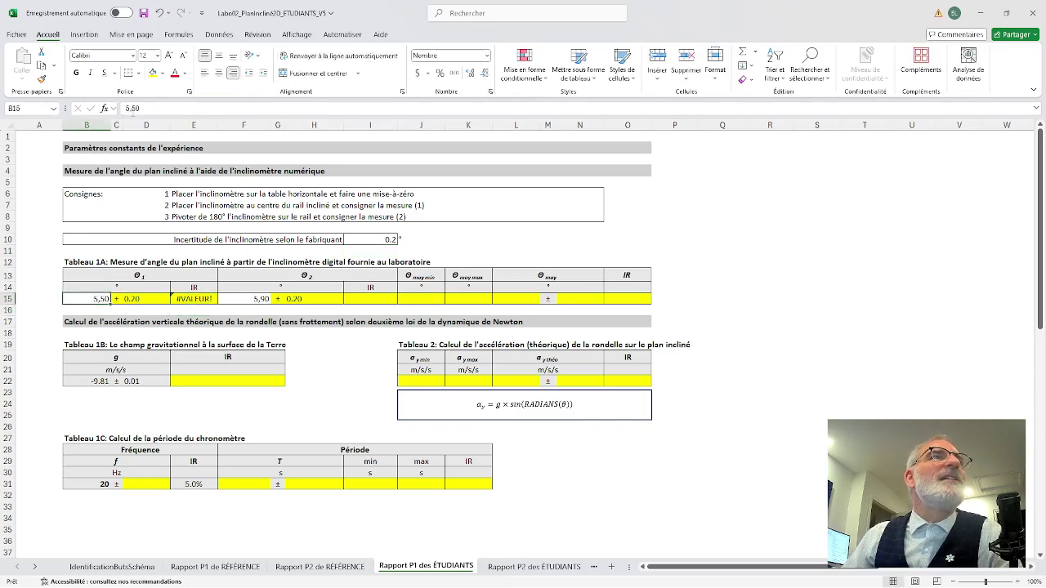
{"action": "left_click", "coordinate": [130, 109]}
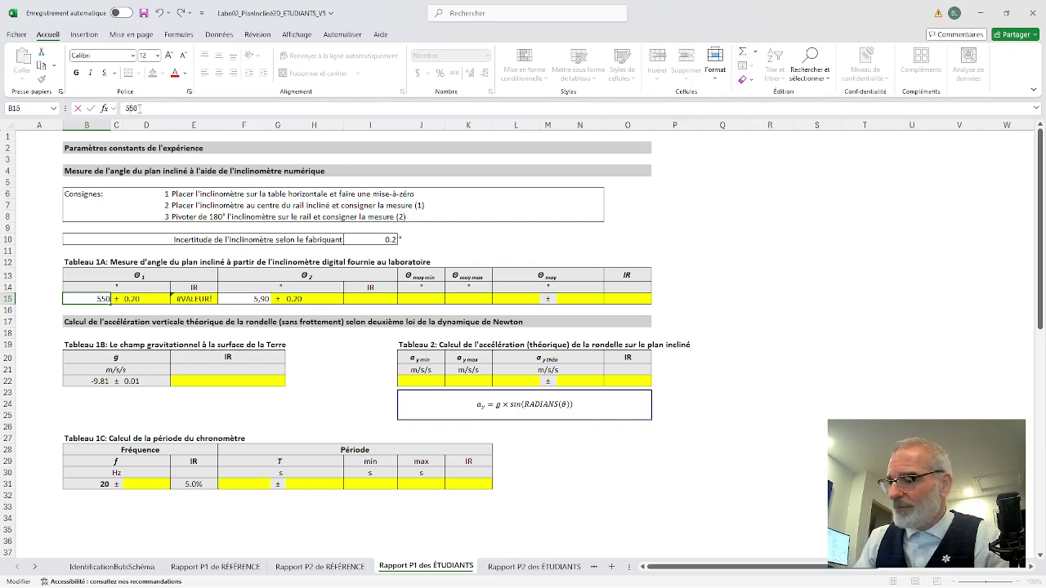
{"action": "key", "text": "Return"}
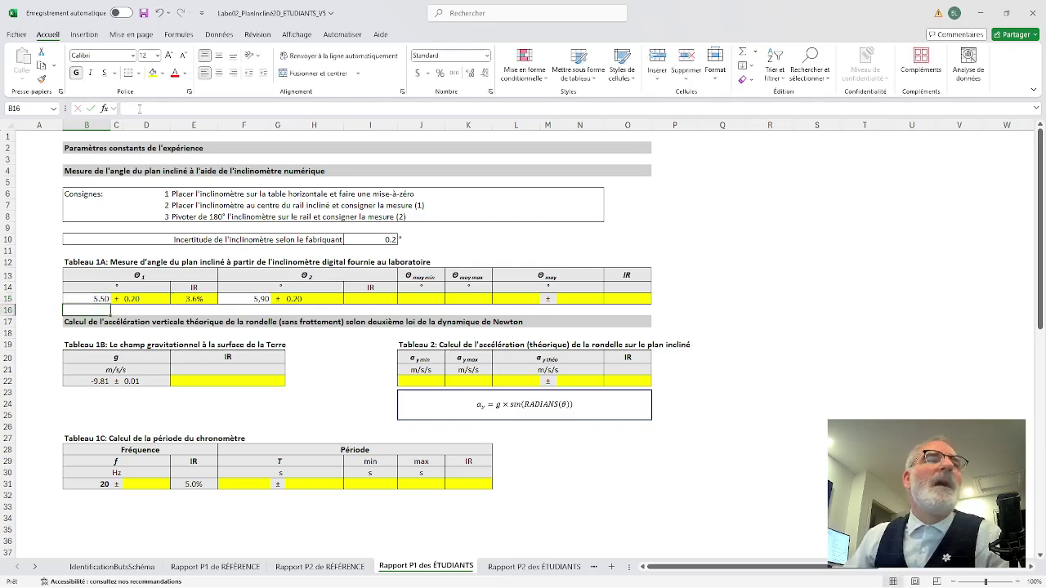
{"action": "left_click", "coordinate": [98, 299]}
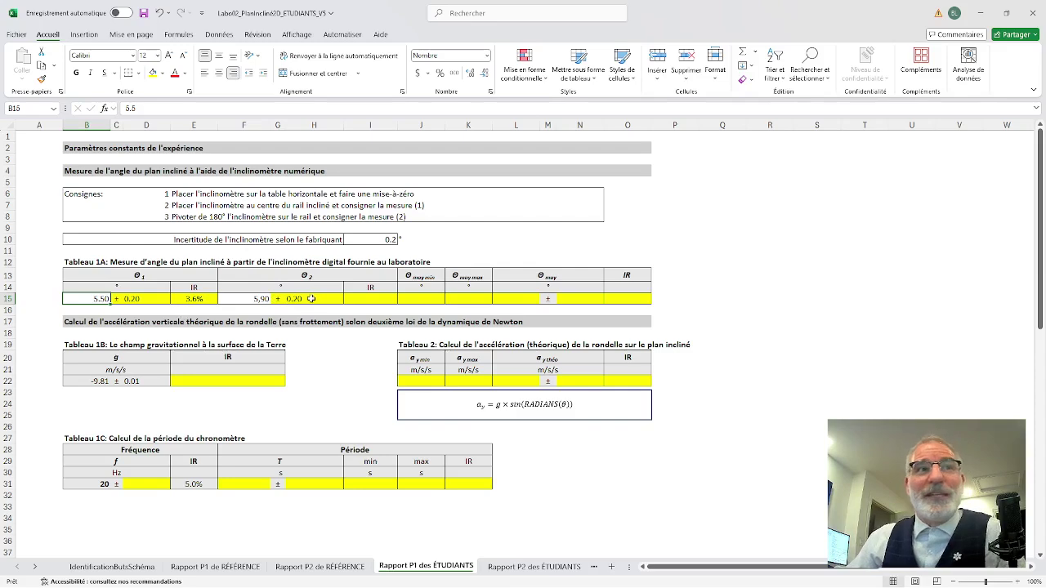
- Rewrite the θ2 angle in F15 with a decimal point, as 5.90
{"action": "left_click", "coordinate": [263, 299]}
{"action": "double_click", "coordinate": [263, 299]}
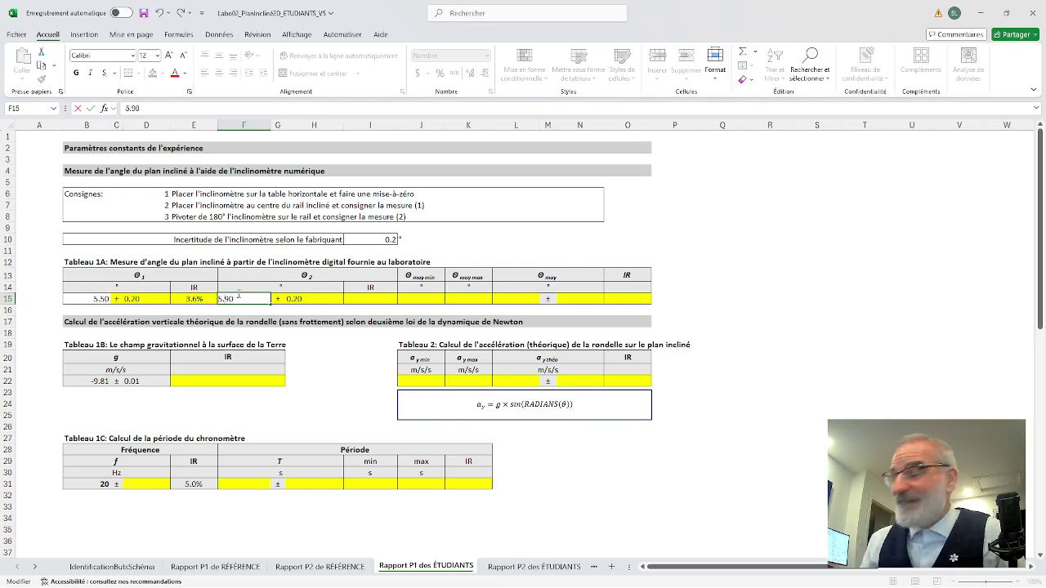
{"action": "key", "text": "Return"}
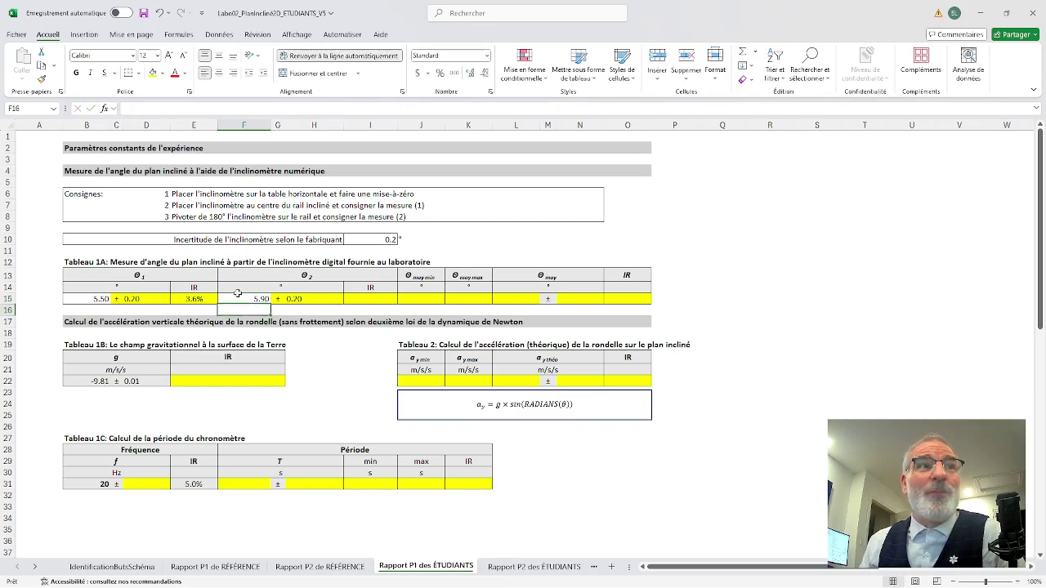
- Calculate the relative uncertainty (IR) of θ2 in I15 with the formula =H15/F15
{"action": "left_click", "coordinate": [359, 300]}
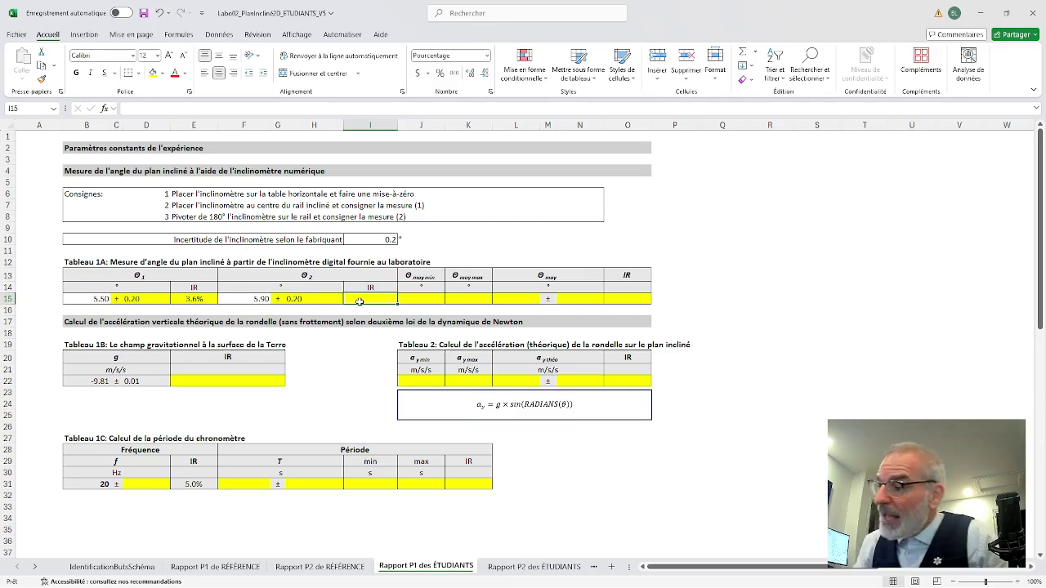
{"action": "type", "text": "="}
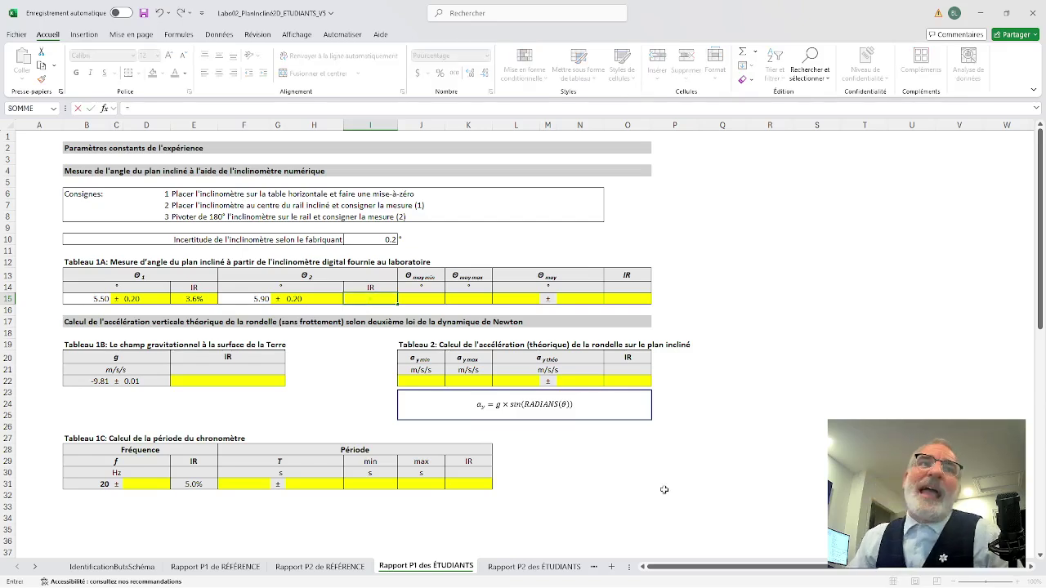
{"action": "left_click", "coordinate": [325, 299]}
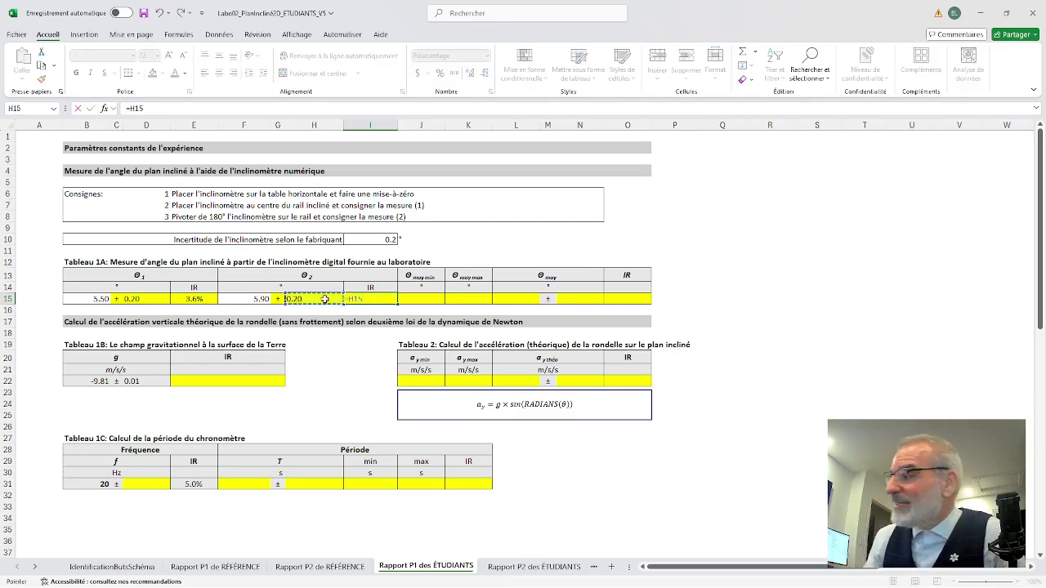
{"action": "type", "text": "/"}
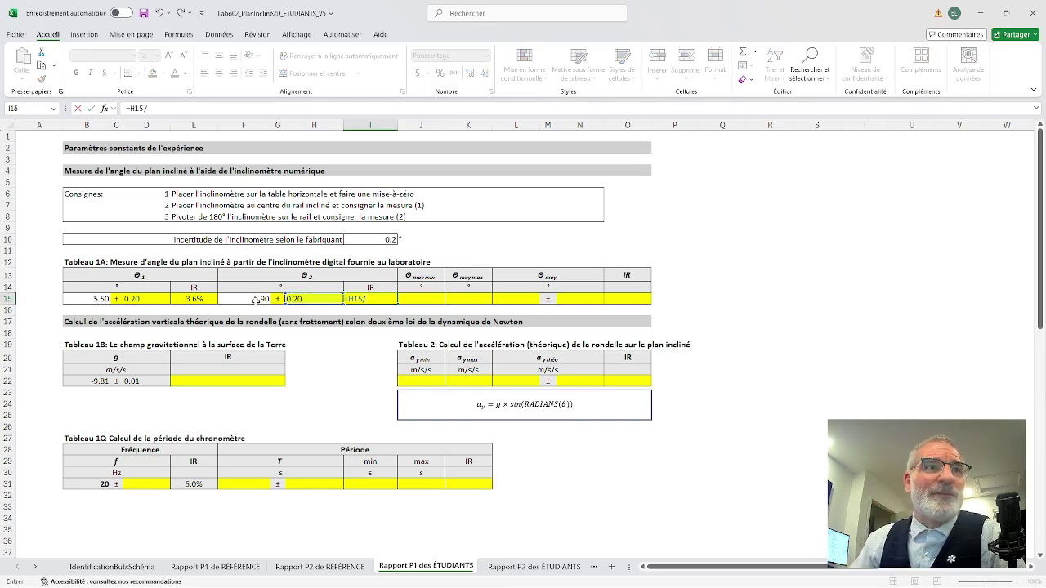
{"action": "left_click", "coordinate": [259, 299]}
{"action": "key", "text": "Return"}
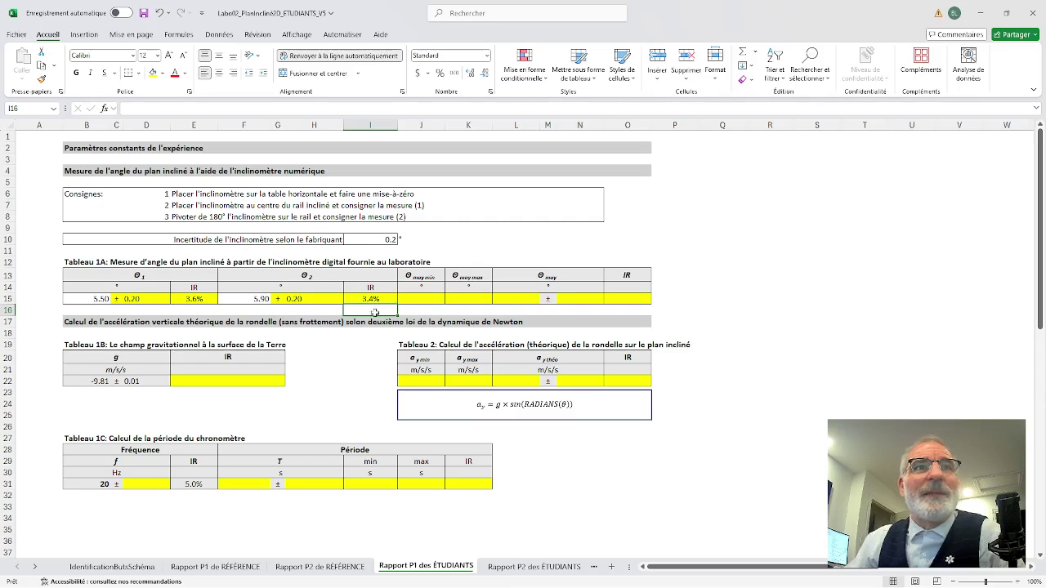
- Calculate the minimum mean angle (θ moy min) in J15 with the formula =(B15-D15+F15-H15)/2
{"action": "left_click", "coordinate": [414, 302]}
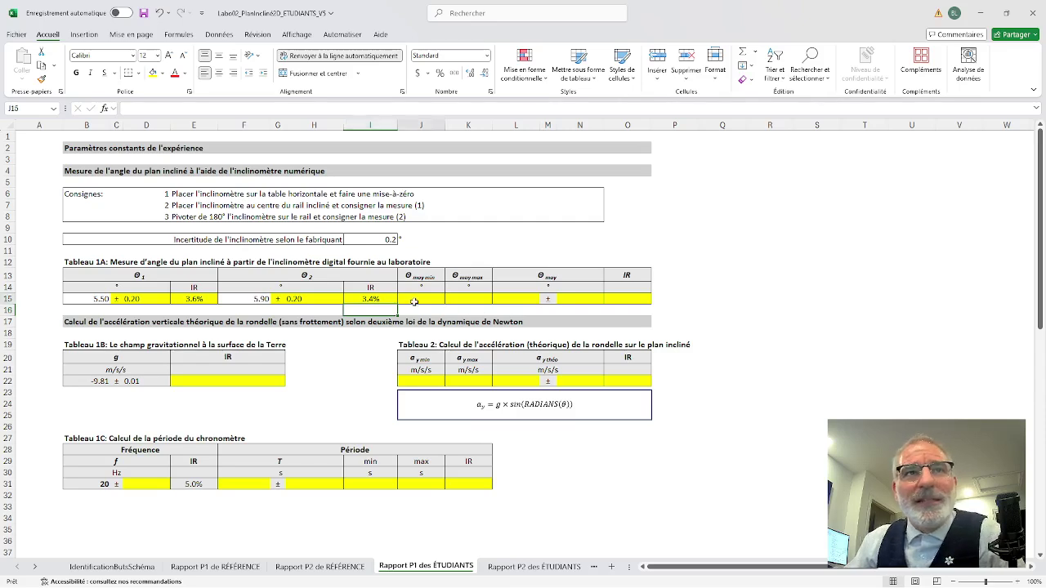
{"action": "left_click", "coordinate": [479, 299]}
{"action": "left_click", "coordinate": [434, 299]}
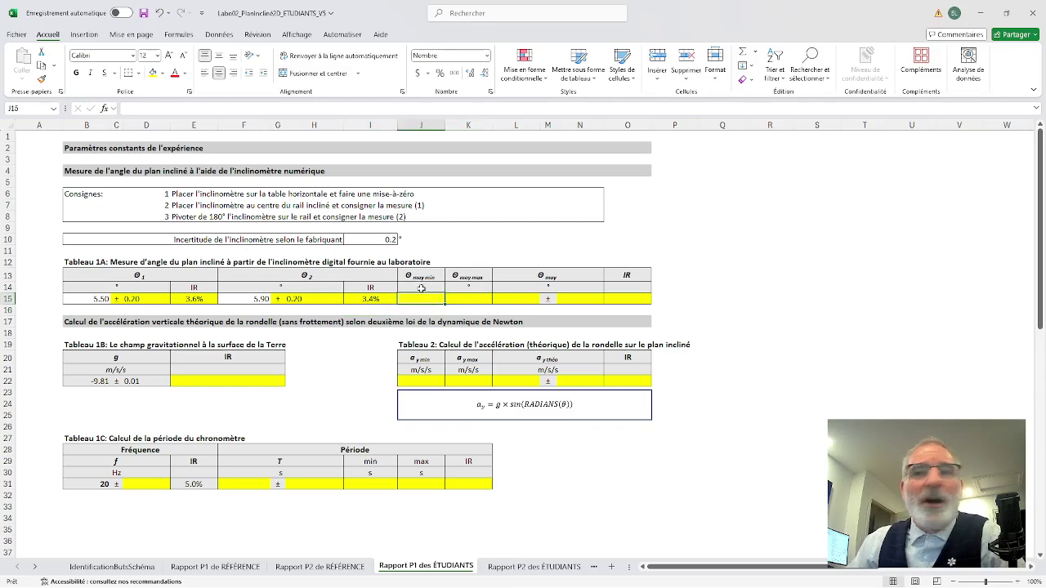
{"action": "type", "text": "="}
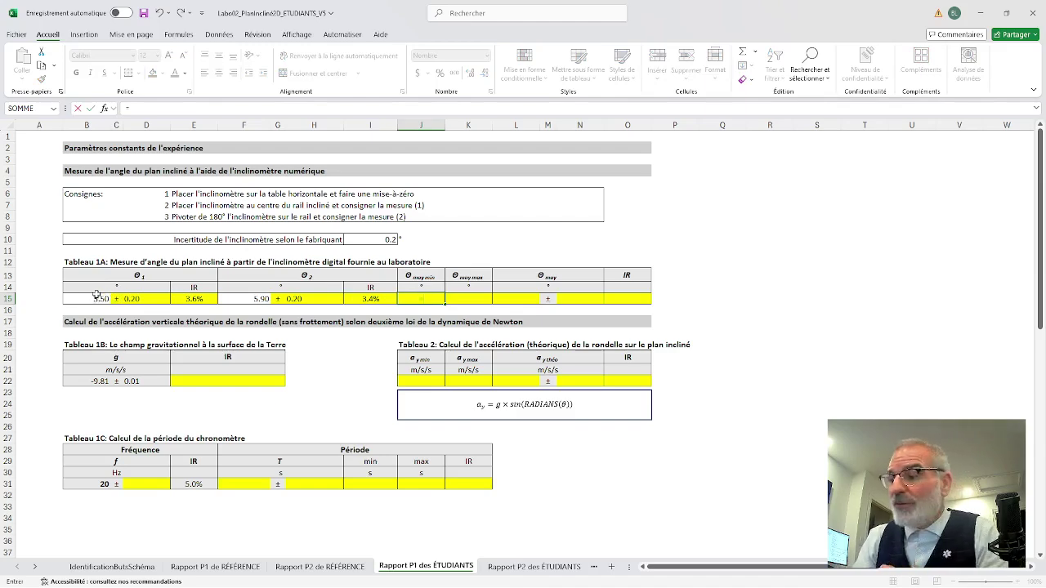
{"action": "type", "text": "("}
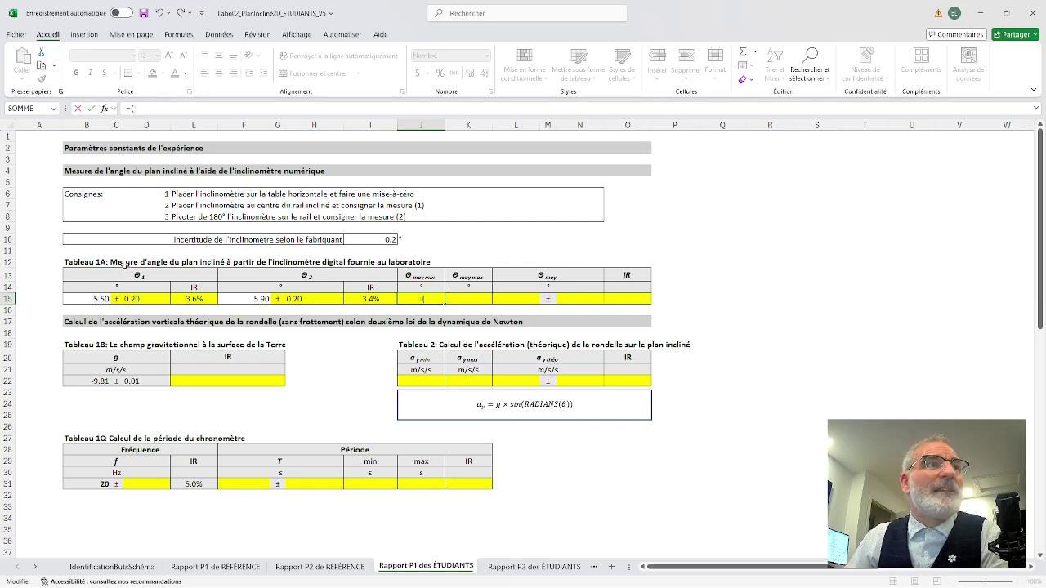
{"action": "left_click", "coordinate": [101, 300]}
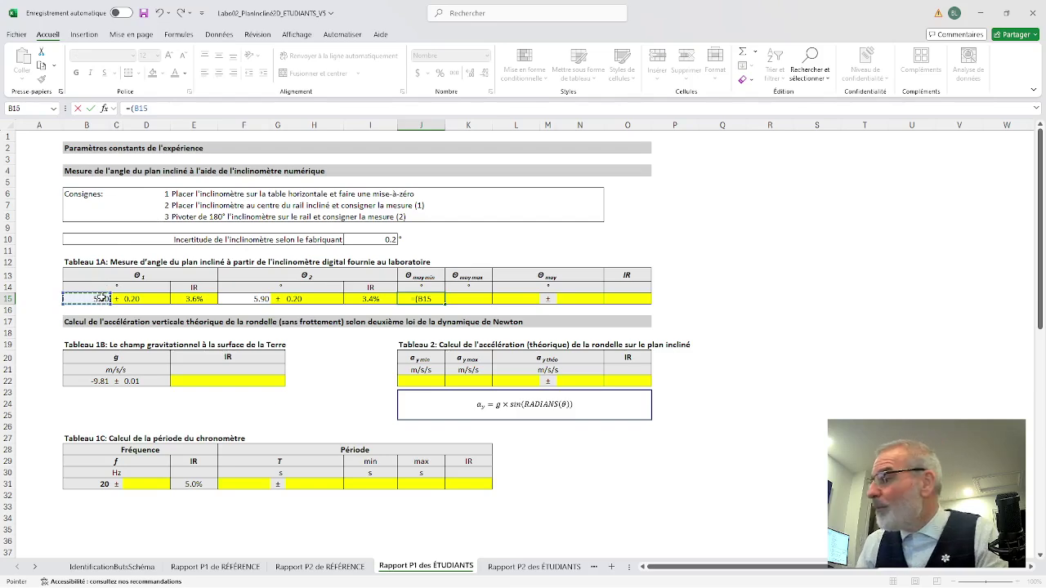
{"action": "type", "text": "-"}
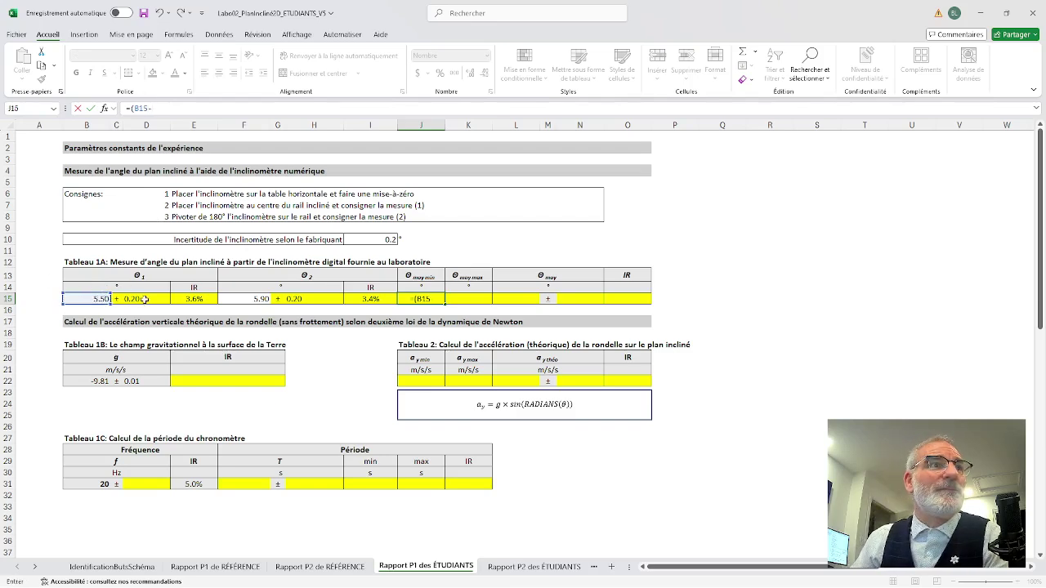
{"action": "left_click", "coordinate": [141, 299]}
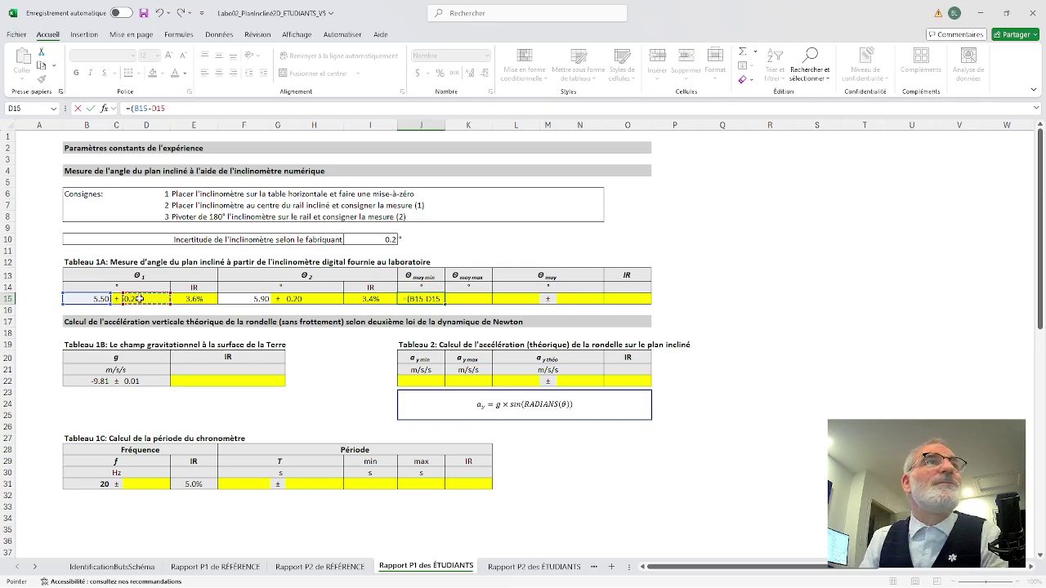
{"action": "type", "text": "+"}
{"action": "left_click", "coordinate": [241, 299]}
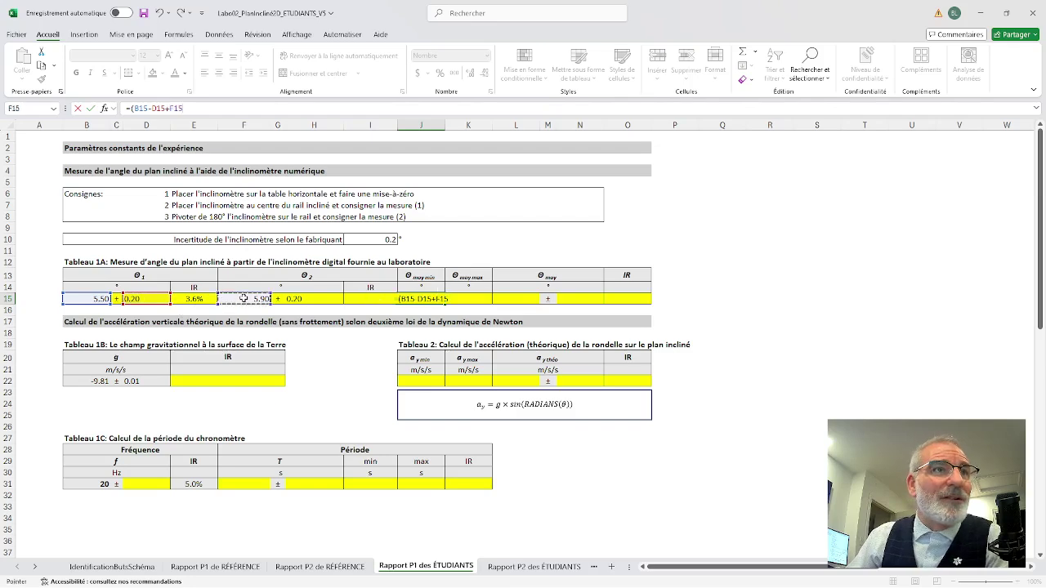
{"action": "type", "text": "-"}
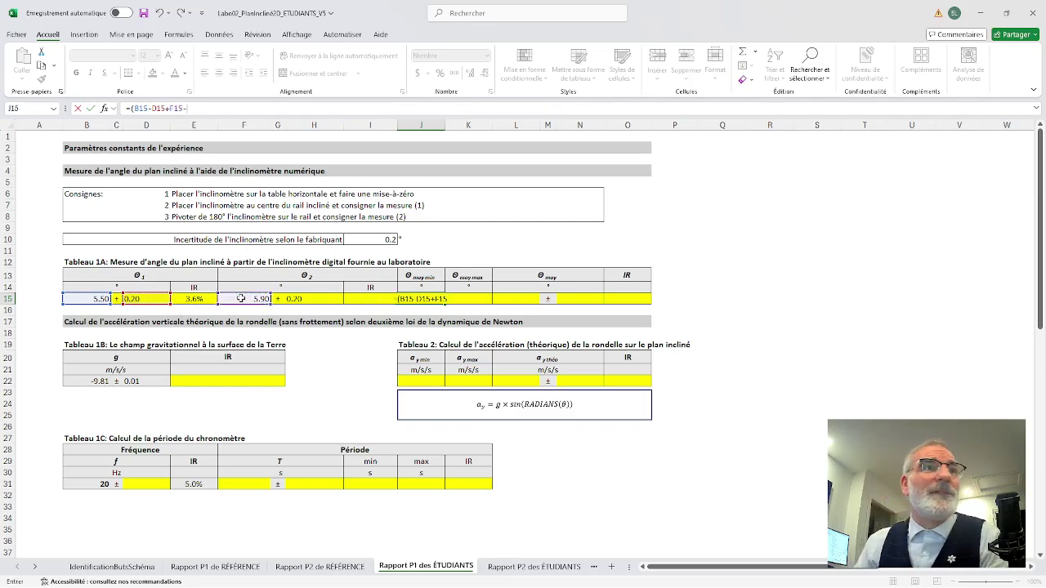
{"action": "left_click", "coordinate": [311, 298]}
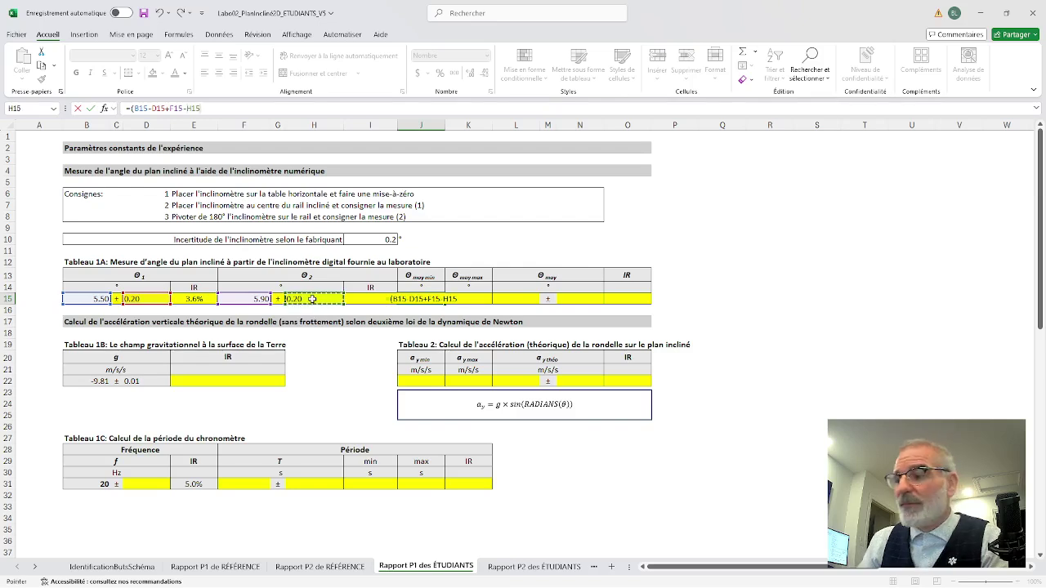
{"action": "type", "text": ")"}
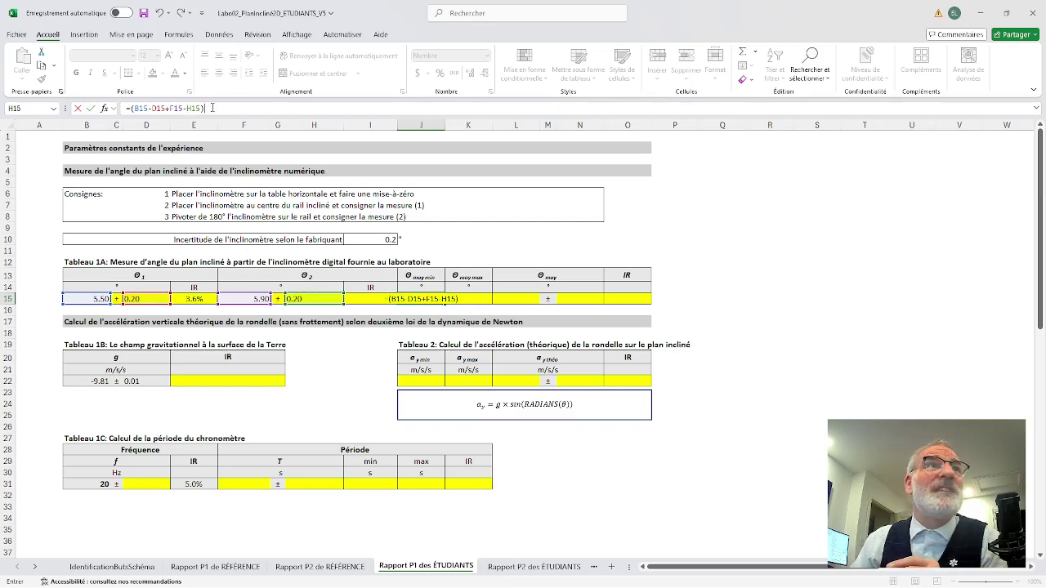
{"action": "left_click", "coordinate": [212, 107]}
{"action": "type", "text": "/"}
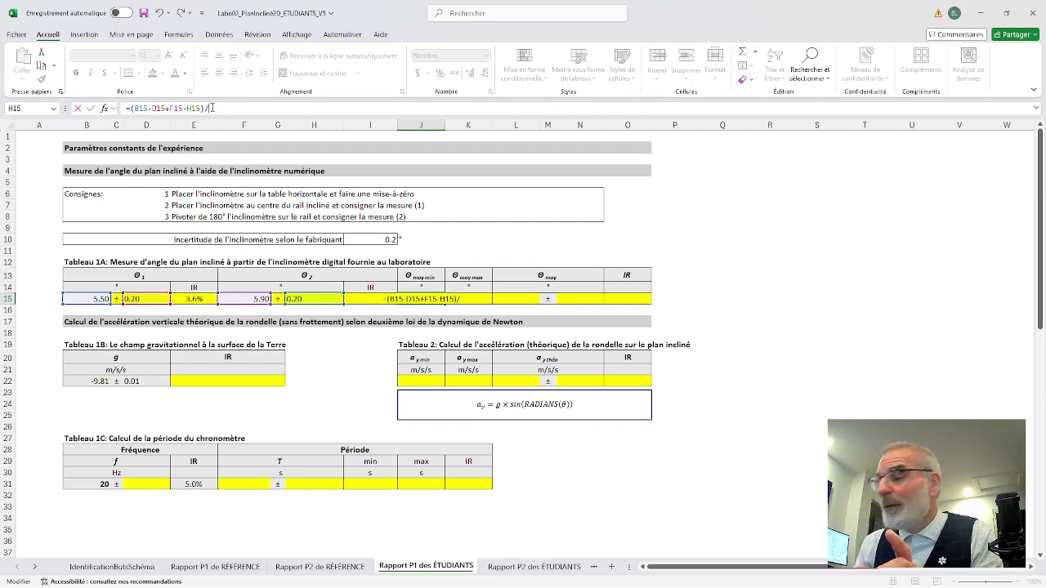
{"action": "type", "text": "2"}
{"action": "key", "text": "Return"}
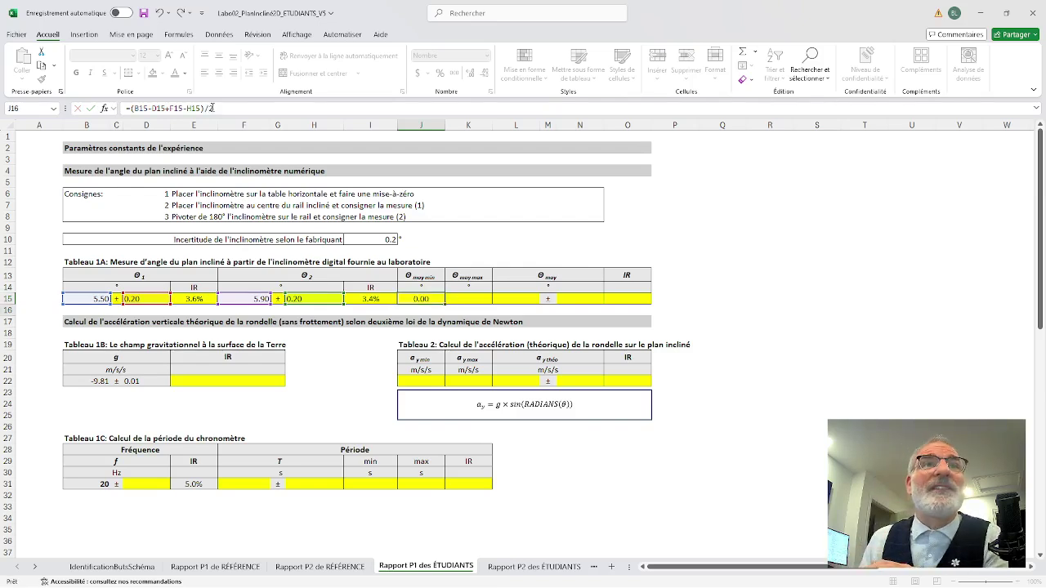
- Calculate the maximum mean angle (θ moy max) in K15 with the formula =(B15+D15+F15+H15)/2
{"action": "left_click", "coordinate": [465, 300]}
{"action": "type", "text": "="}
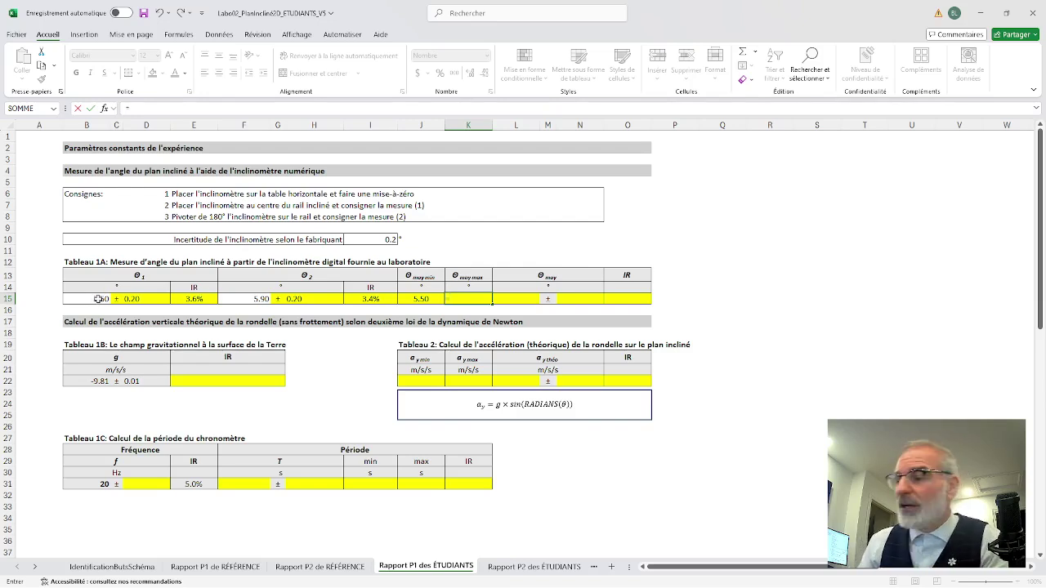
{"action": "type", "text": "("}
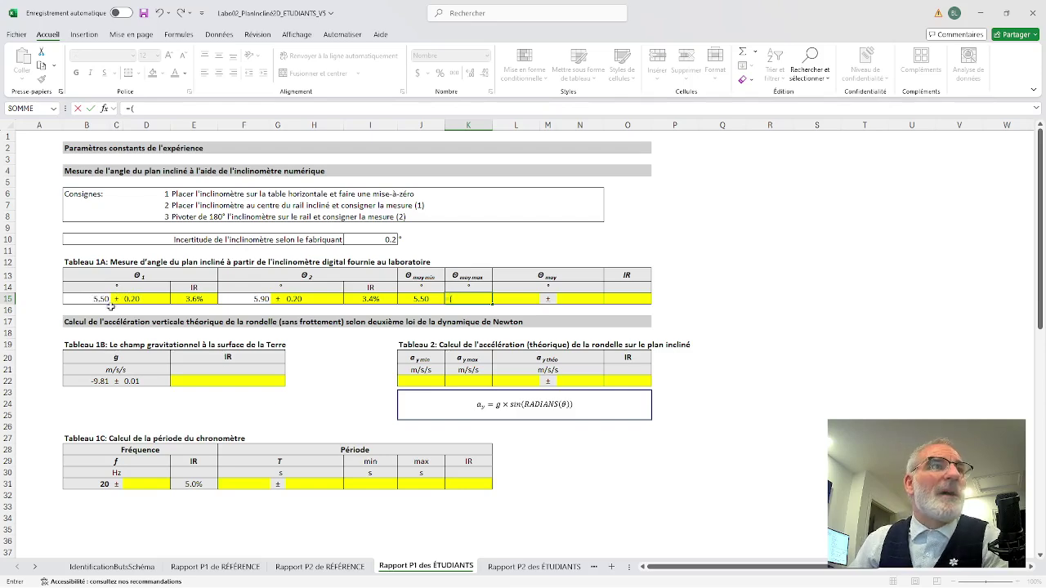
{"action": "left_click", "coordinate": [99, 299]}
{"action": "type", "text": "+"}
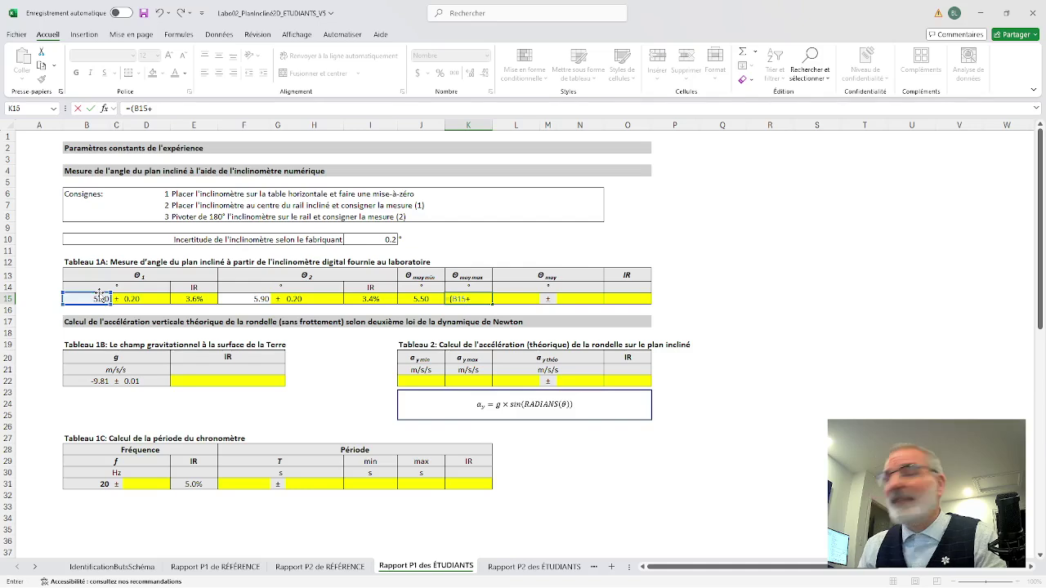
{"action": "left_click", "coordinate": [142, 299]}
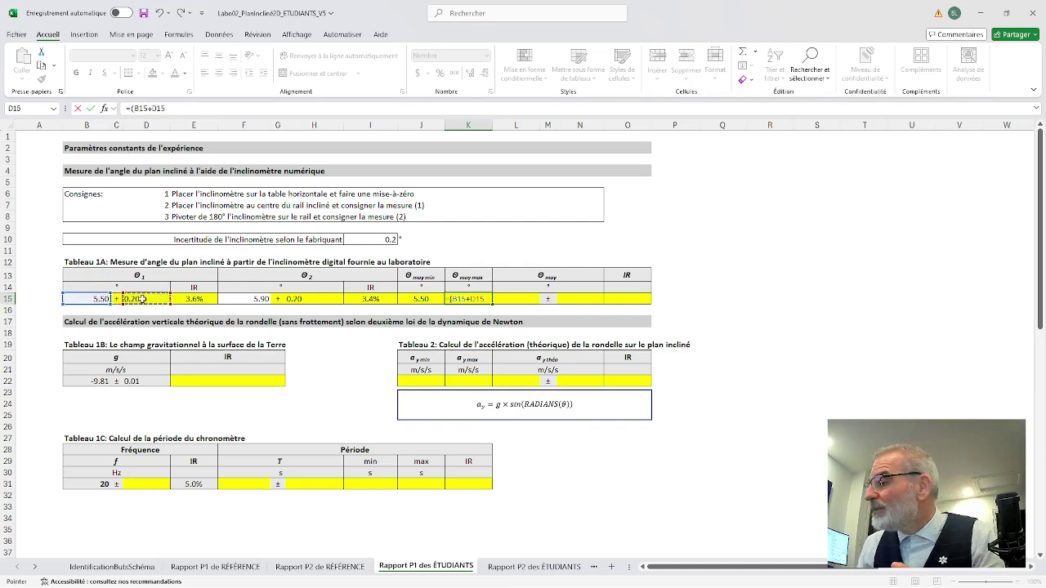
{"action": "type", "text": "+"}
{"action": "left_click", "coordinate": [256, 299]}
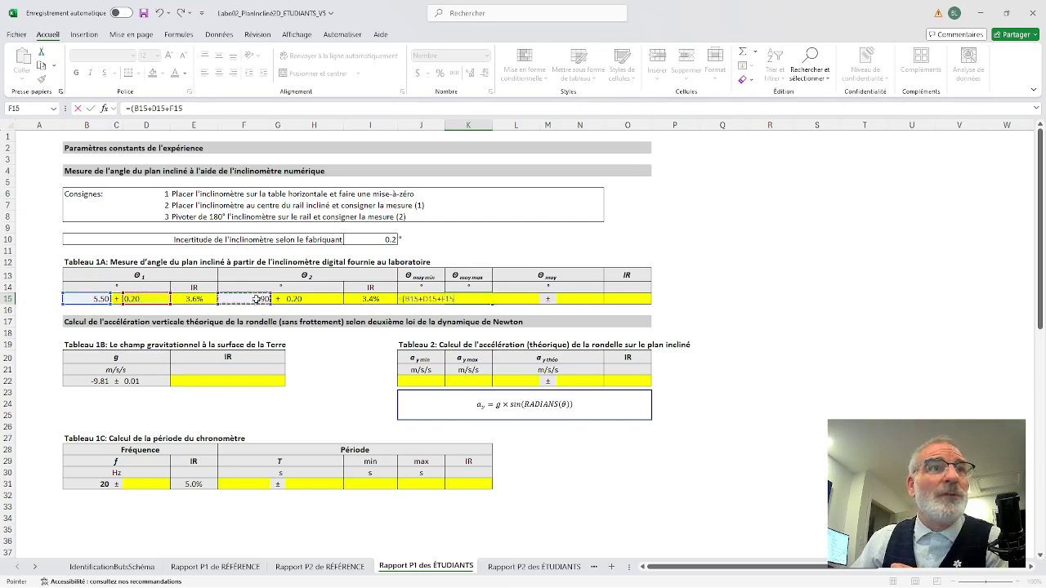
{"action": "type", "text": "+"}
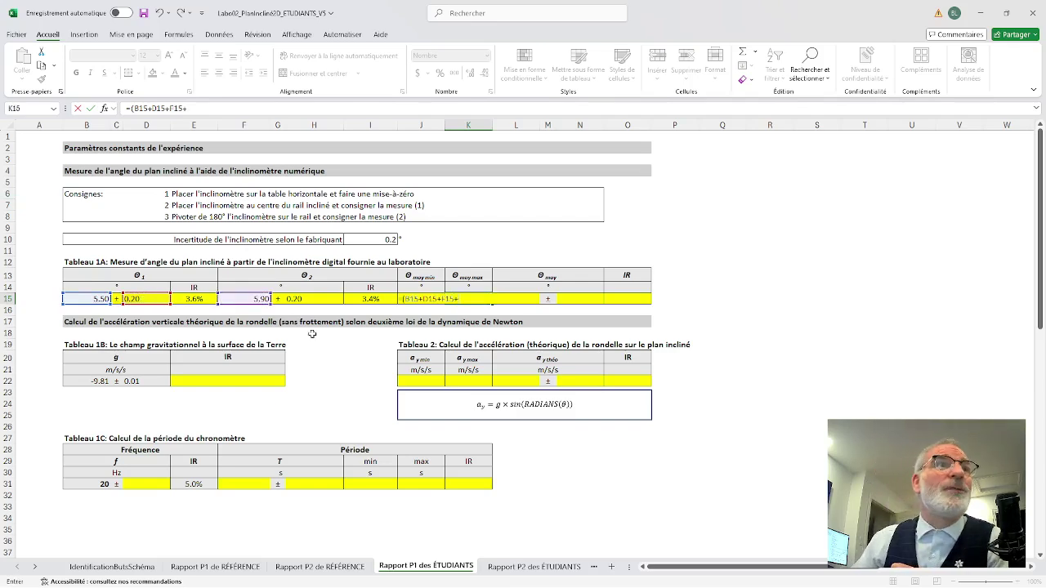
{"action": "left_click", "coordinate": [303, 299]}
{"action": "type", "text": ")/2"}
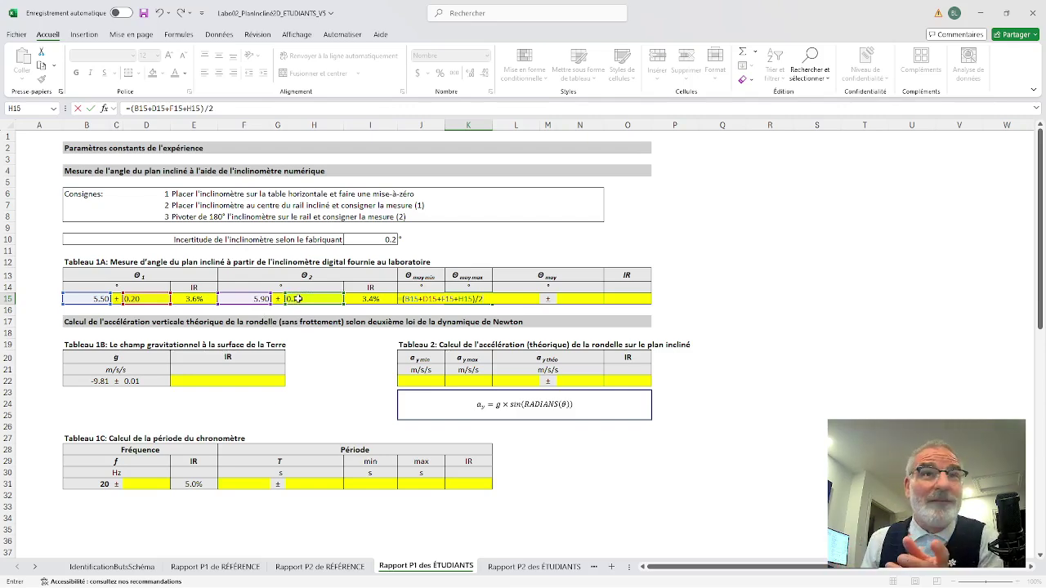
{"action": "key", "text": "Return"}
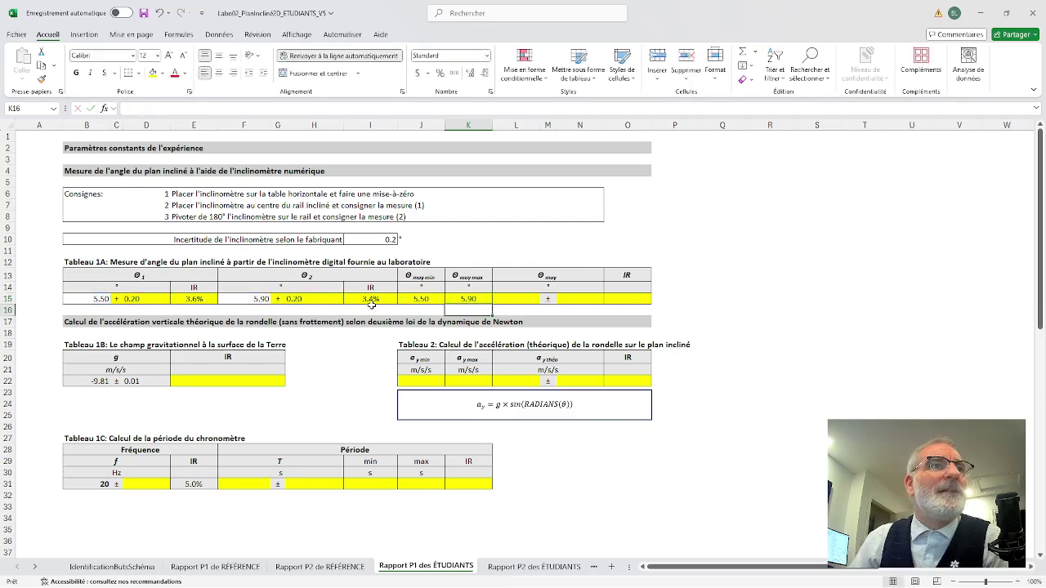
{"action": "left_click", "coordinate": [468, 299]}
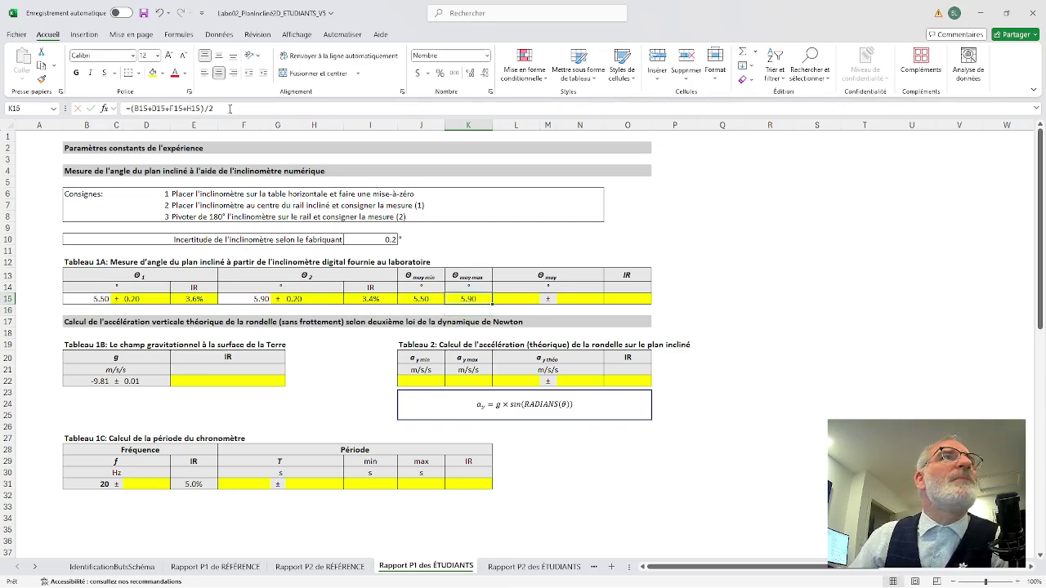
{"action": "left_click", "coordinate": [230, 108]}
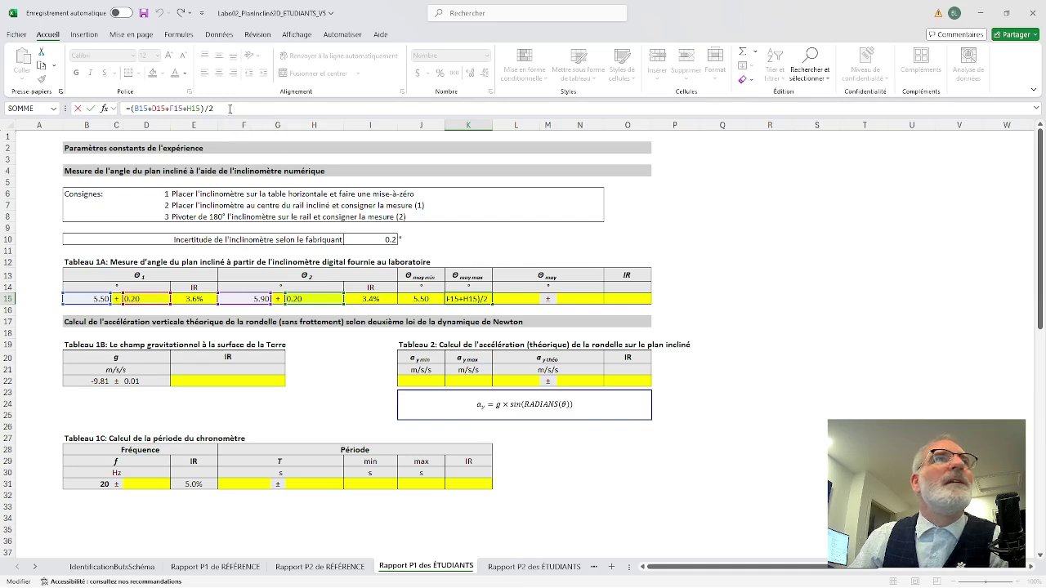
{"action": "key", "text": "Return"}
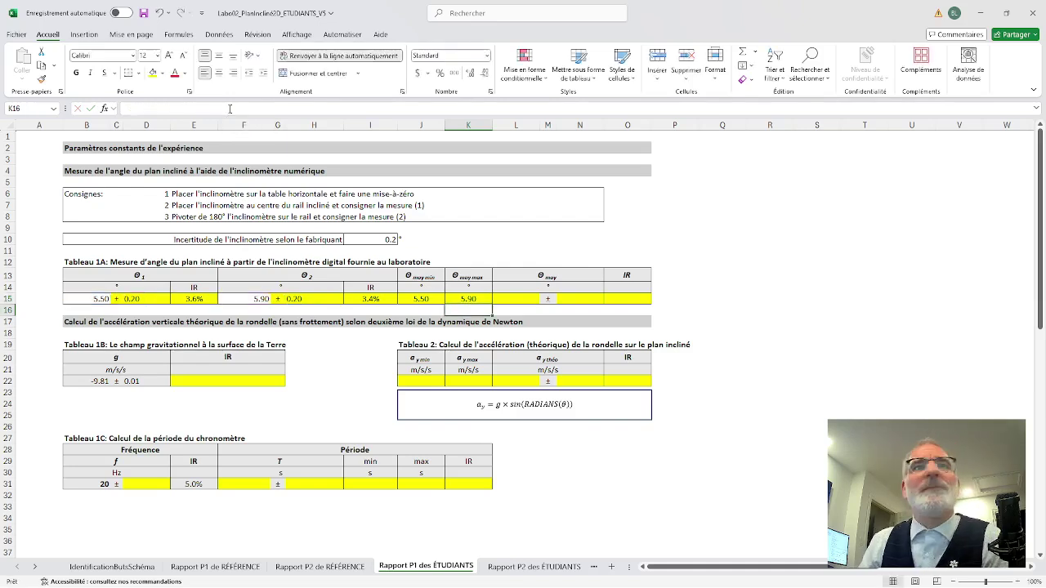
- Calculate the mean angle (θ moy) in L15 with the formula =(K15+J15)/2
{"action": "left_click", "coordinate": [423, 299]}
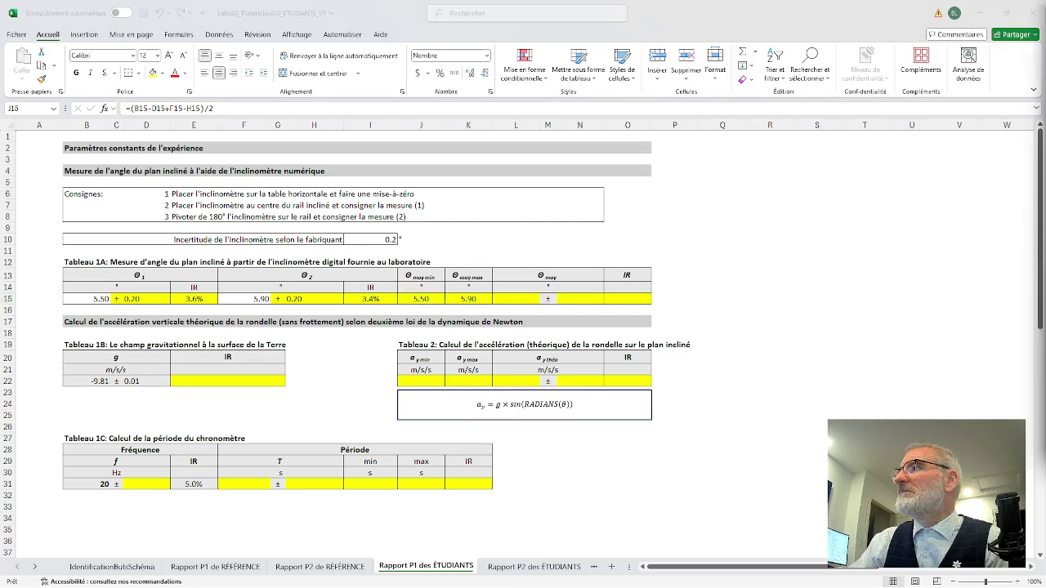
{"action": "left_click", "coordinate": [512, 303]}
{"action": "left_click", "coordinate": [513, 303]}
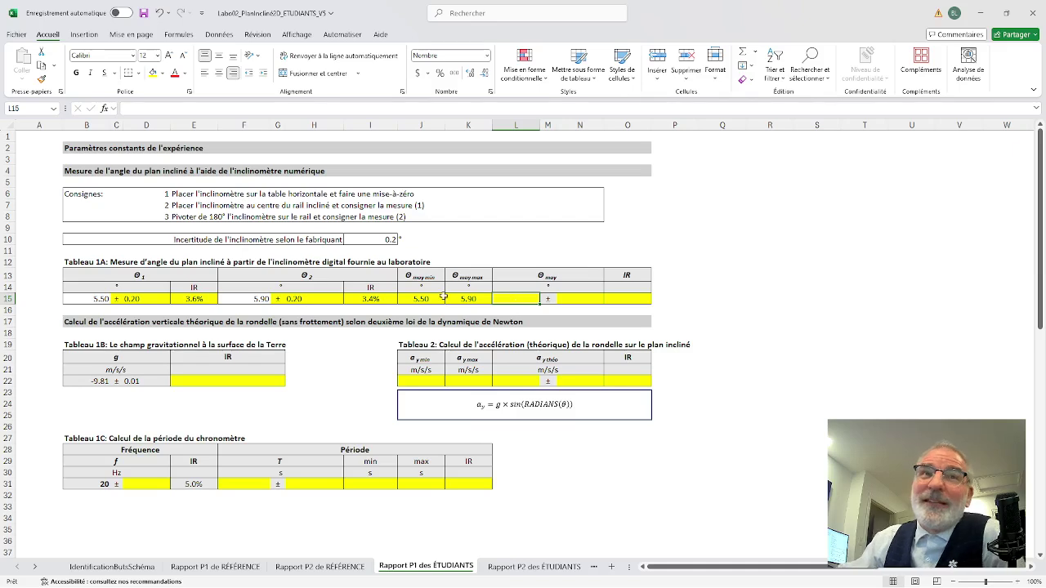
{"action": "left_click", "coordinate": [572, 300]}
{"action": "left_click", "coordinate": [525, 296]}
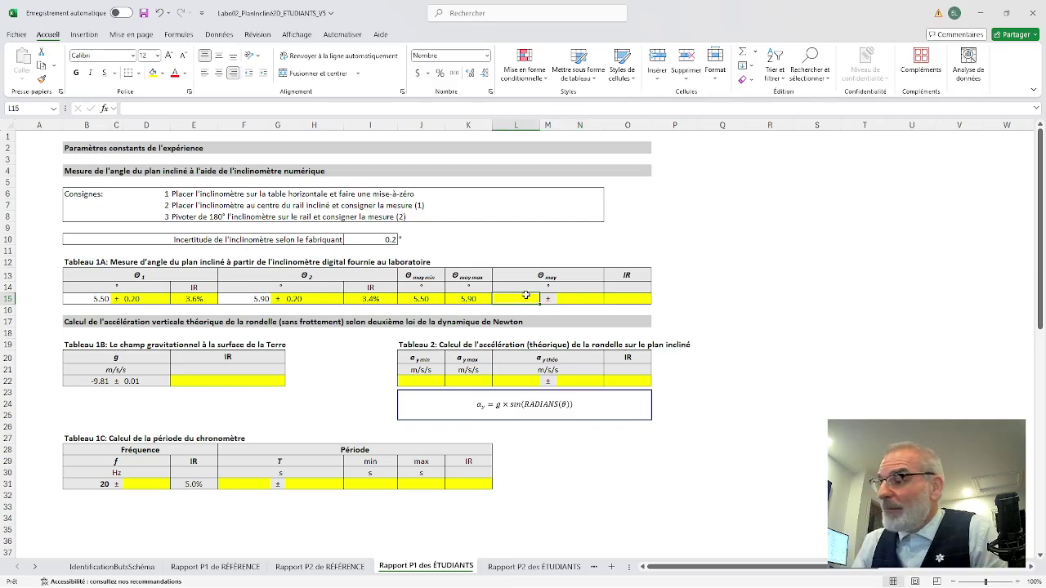
{"action": "type", "text": "="}
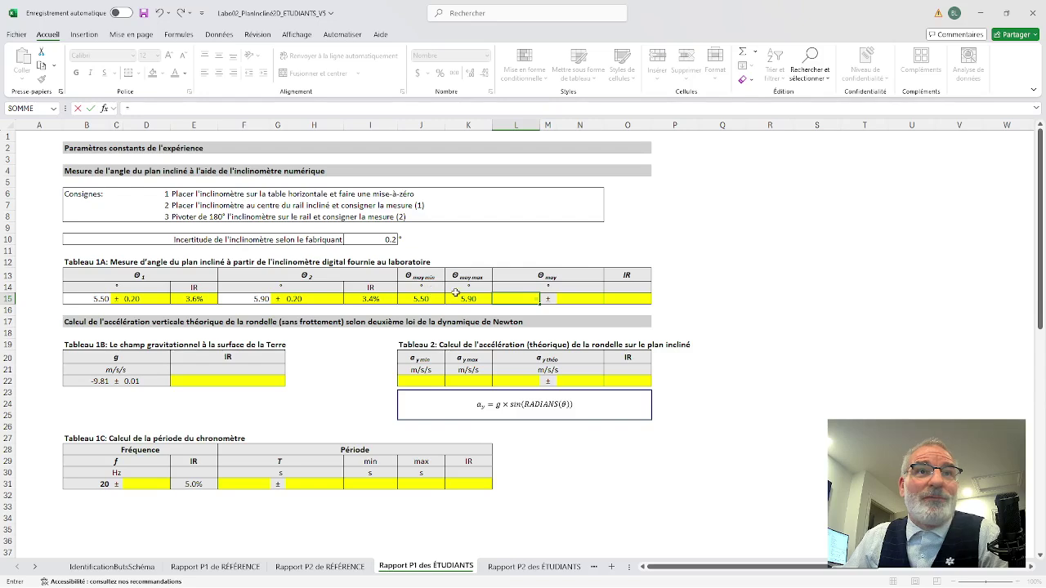
{"action": "type", "text": "("}
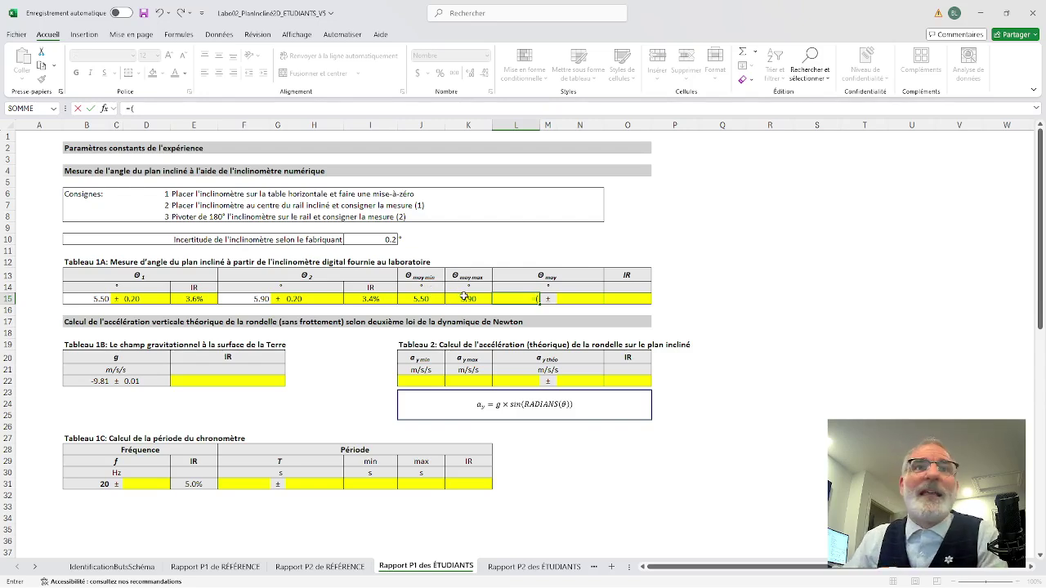
{"action": "left_click", "coordinate": [464, 297]}
{"action": "type", "text": "+"}
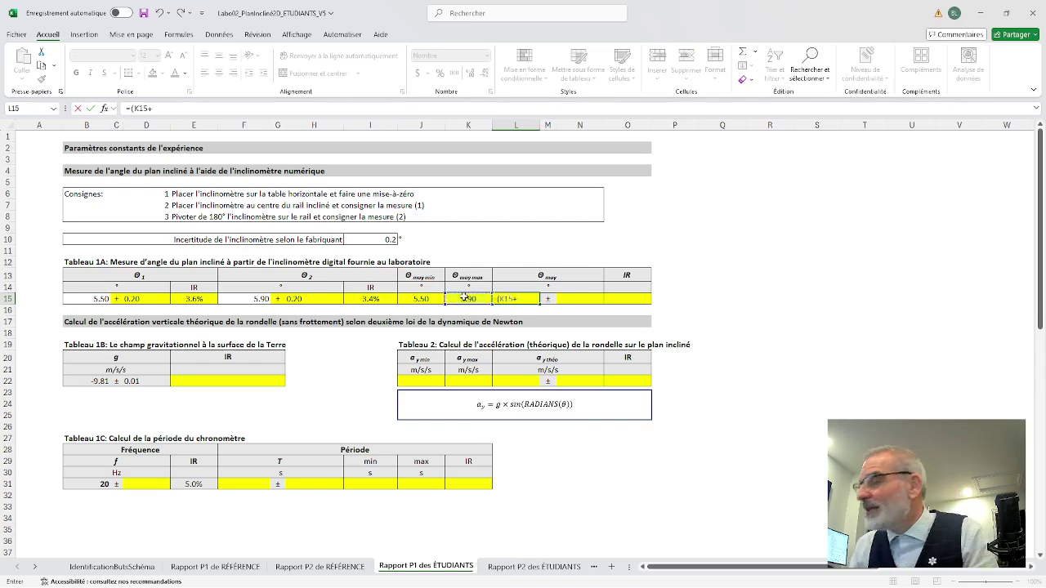
{"action": "left_click", "coordinate": [422, 297]}
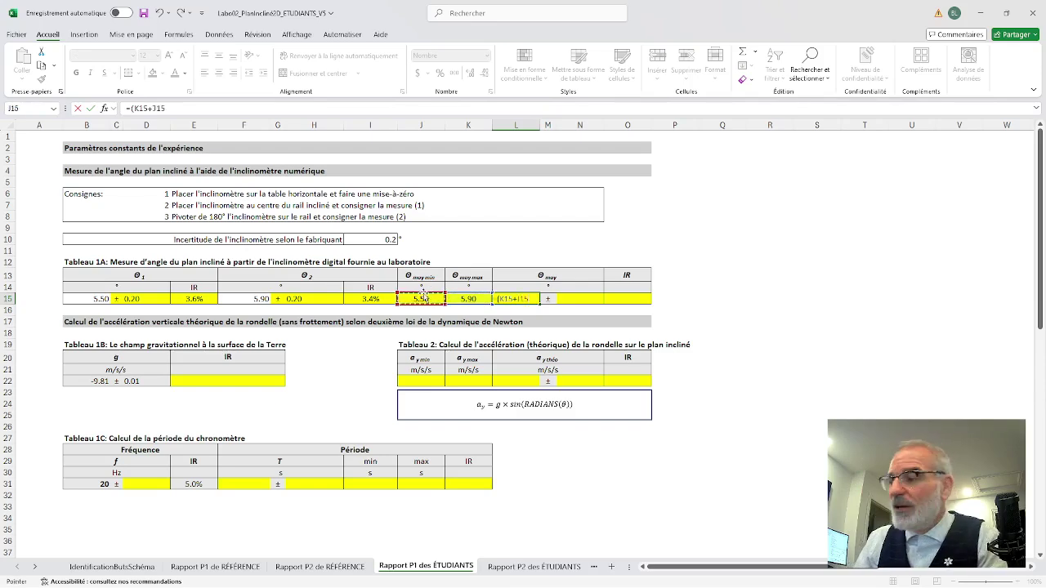
{"action": "type", "text": ")/"}
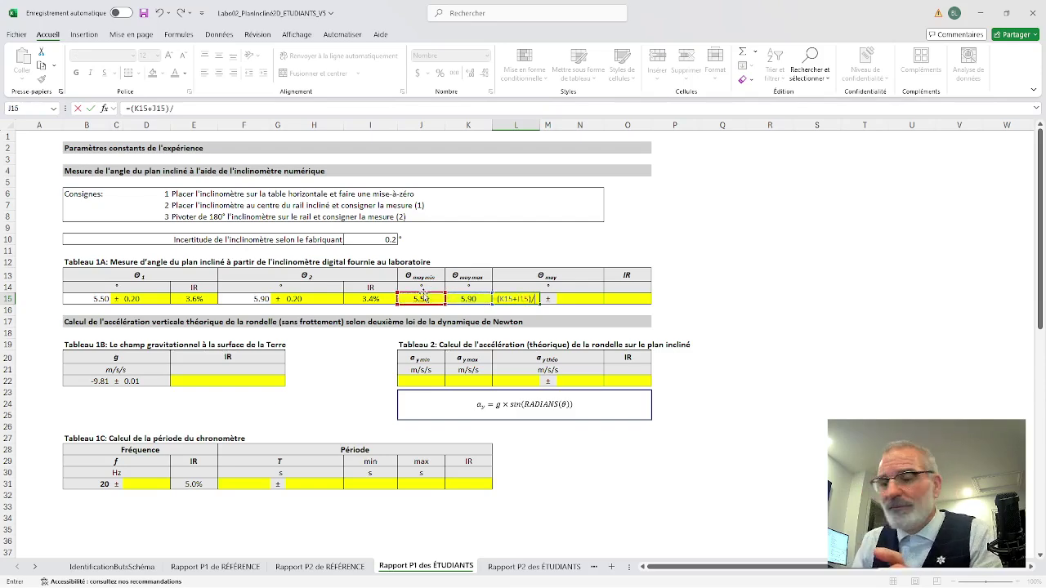
{"action": "type", "text": "2"}
{"action": "key", "text": "Return"}
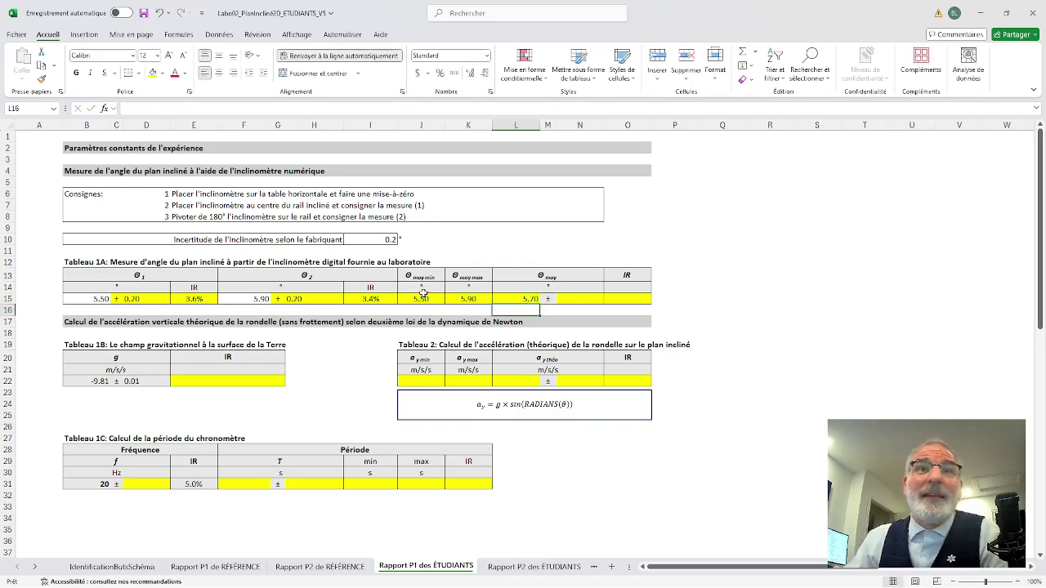
- Calculate the absolute uncertainty of the mean angle in N15 with the formula =(K15-J15)/2
{"action": "left_click", "coordinate": [573, 298]}
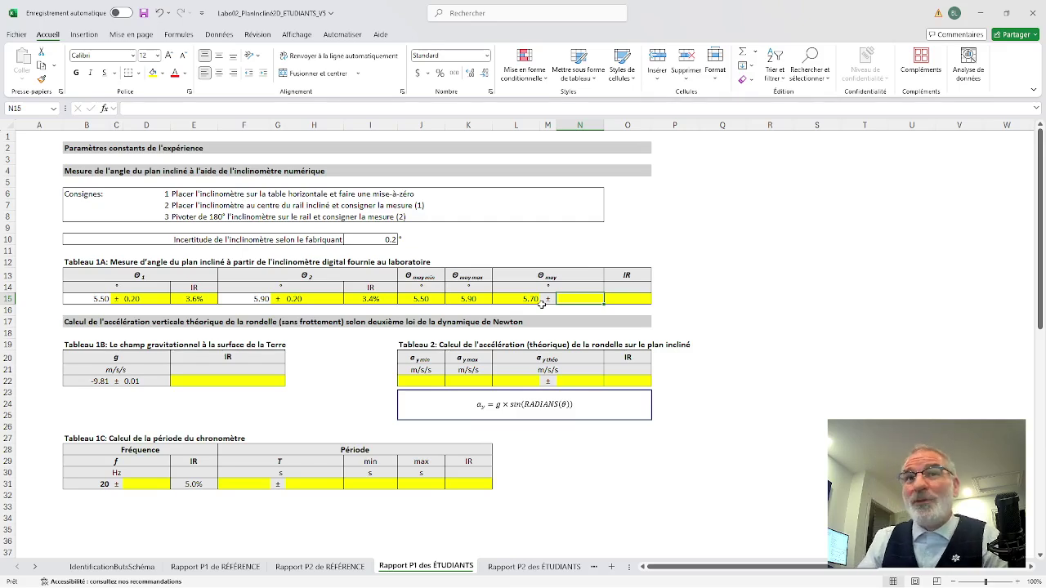
{"action": "type", "text": "="}
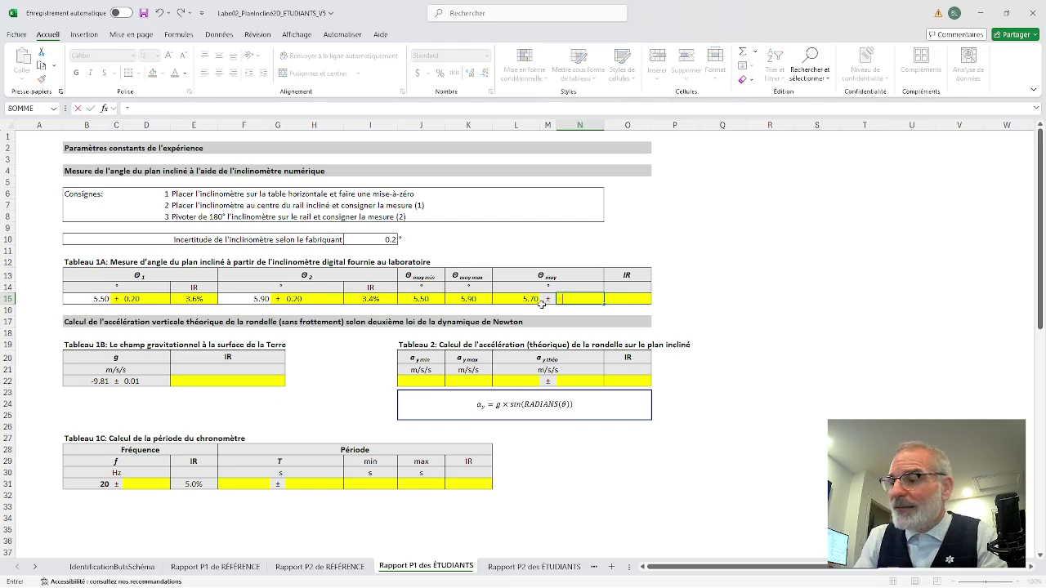
{"action": "type", "text": "("}
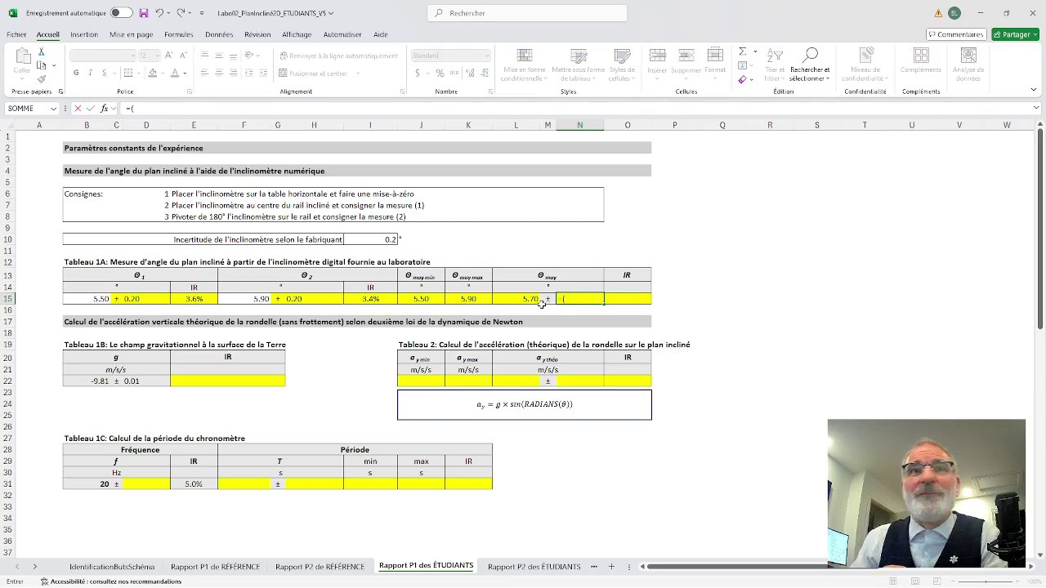
{"action": "left_click", "coordinate": [467, 299]}
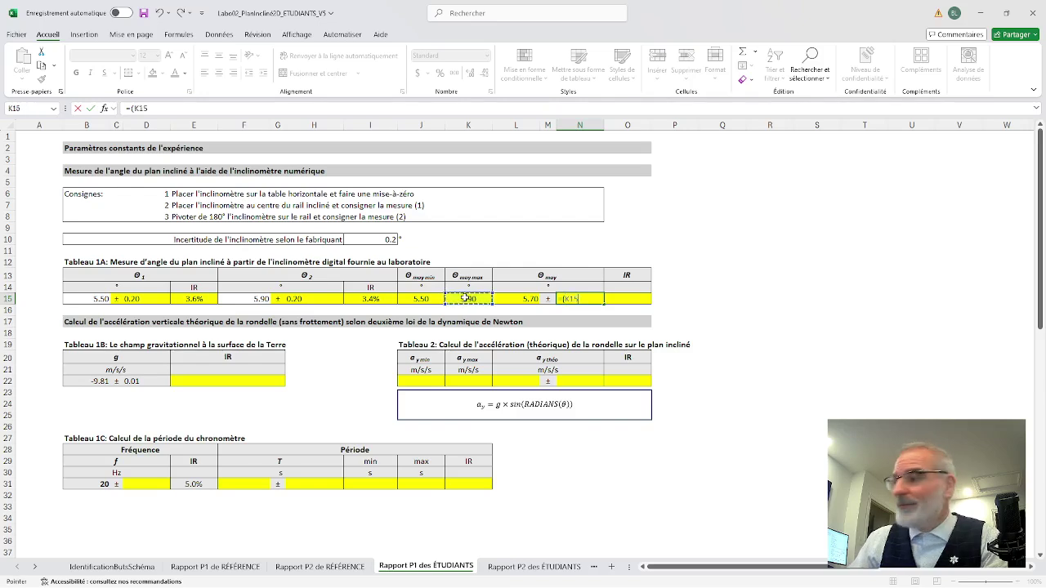
{"action": "type", "text": "-"}
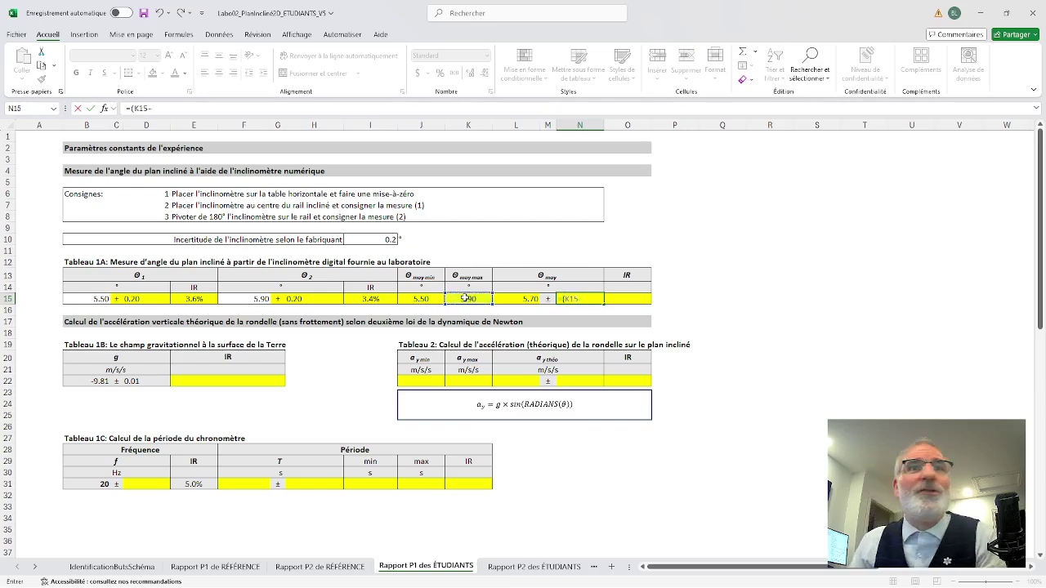
{"action": "left_click", "coordinate": [423, 299]}
{"action": "type", "text": ")/2"}
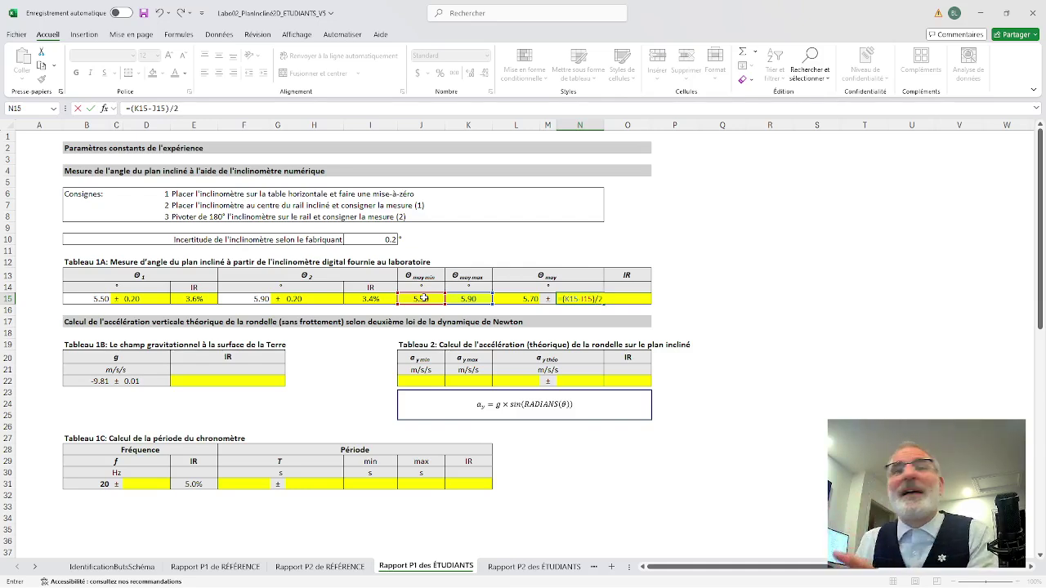
{"action": "key", "text": "Return"}
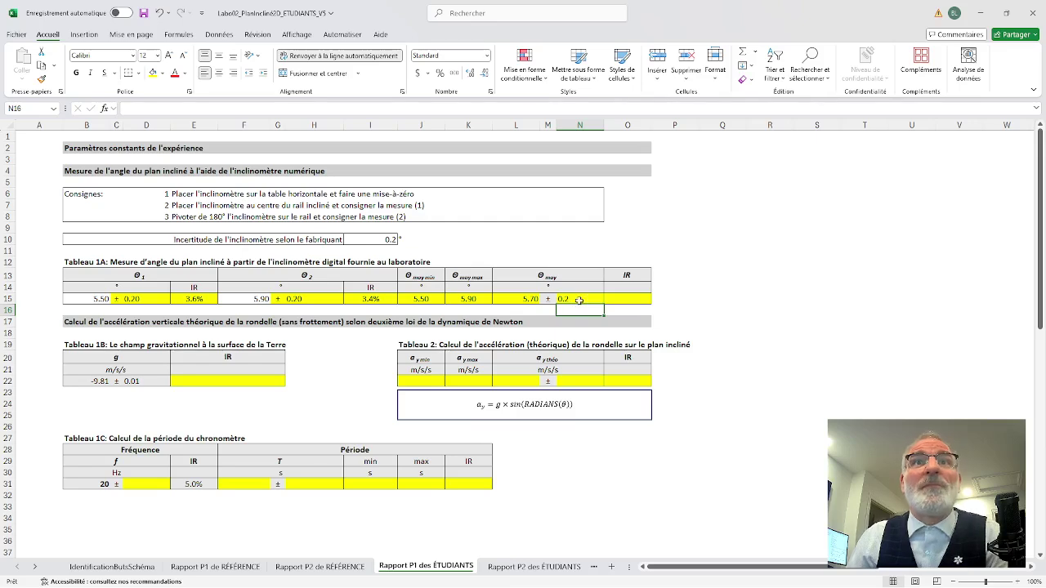
- Calculate the relative uncertainty (IR) of the mean angle in O15 with the formula =N15/L15
{"action": "left_click", "coordinate": [618, 297]}
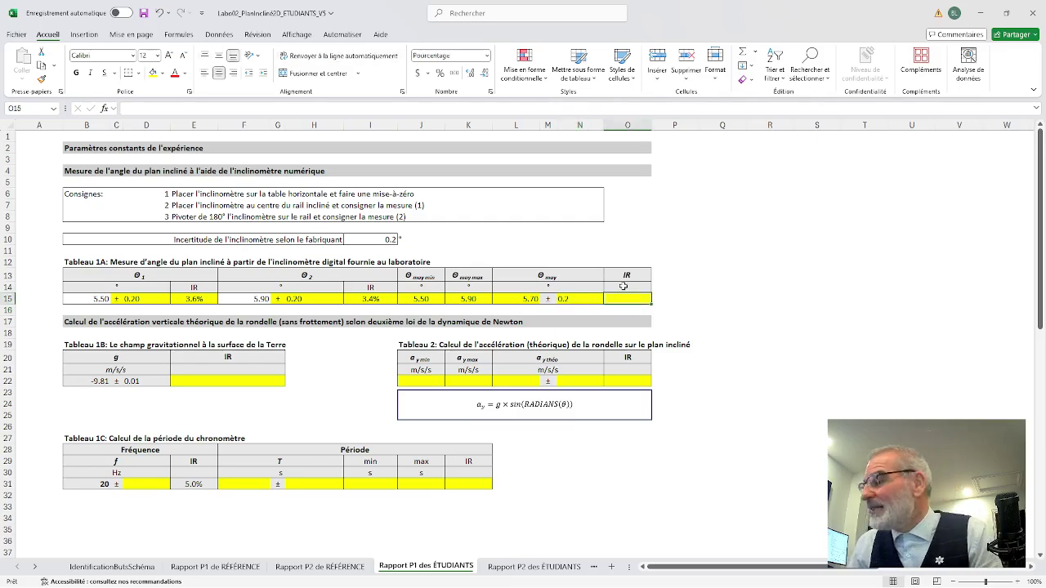
{"action": "type", "text": "="}
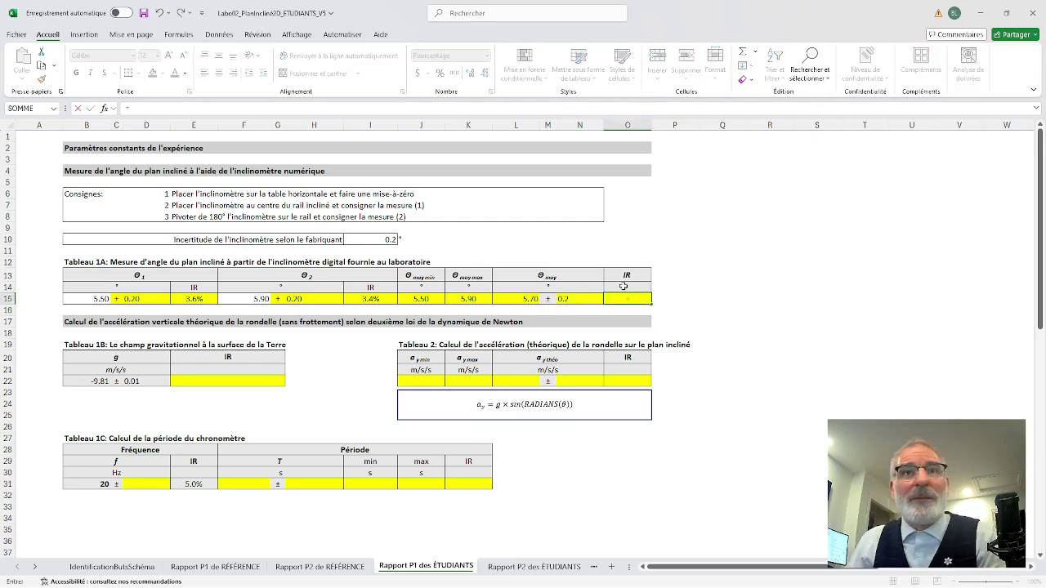
{"action": "left_click", "coordinate": [580, 299]}
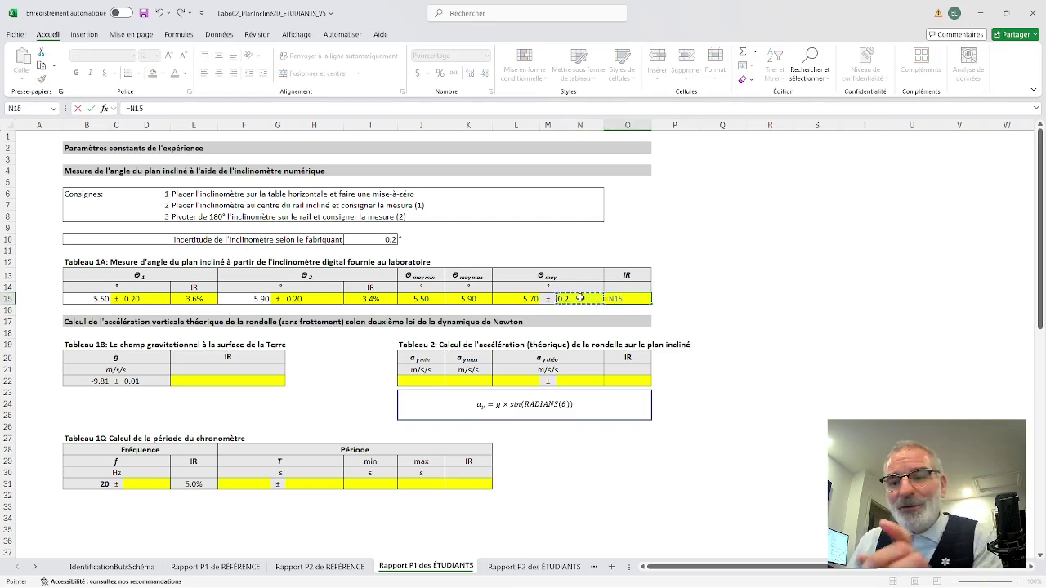
{"action": "type", "text": "/"}
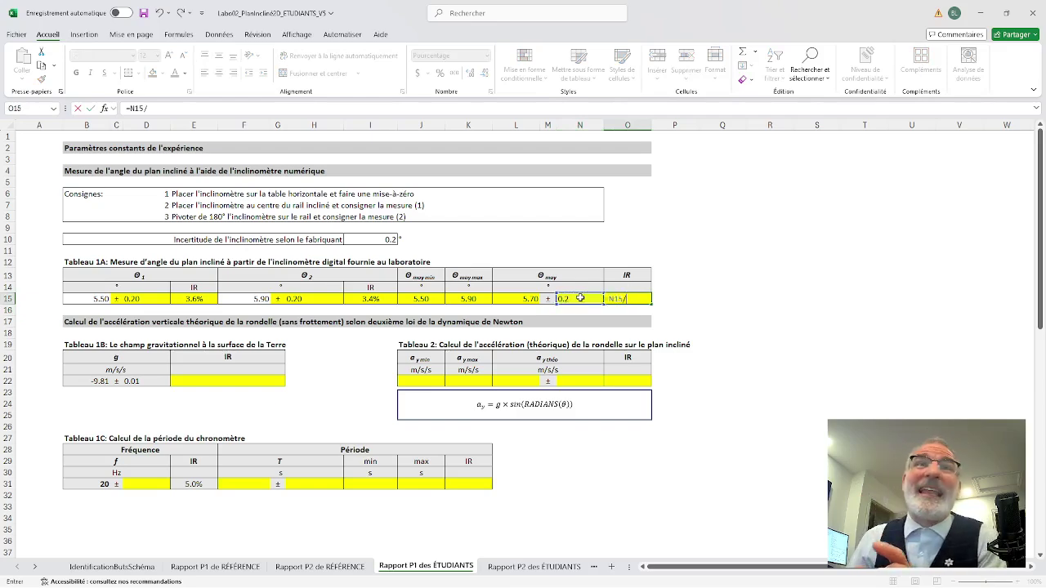
{"action": "left_click", "coordinate": [521, 298]}
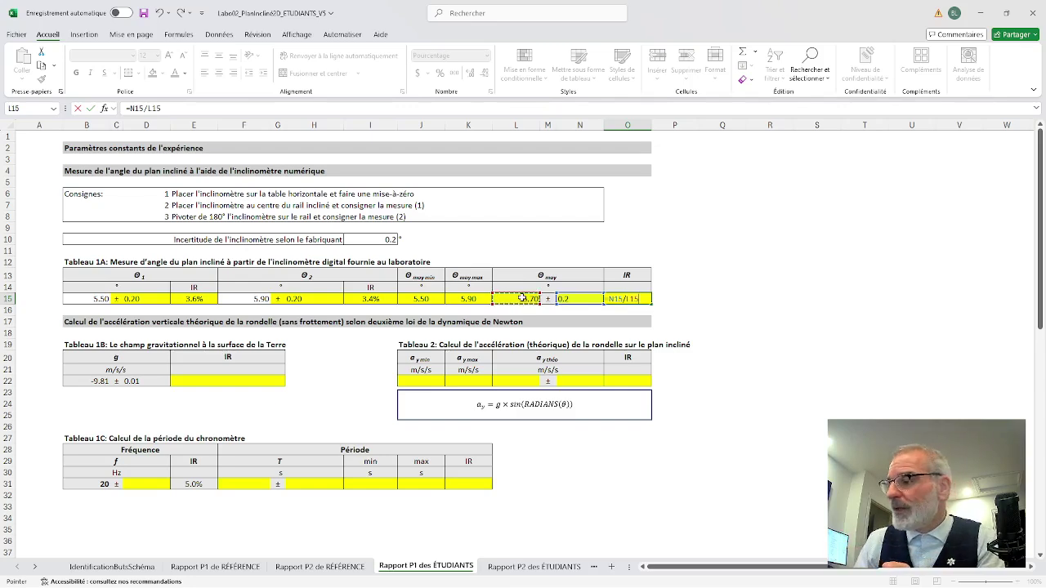
{"action": "key", "text": "Return"}
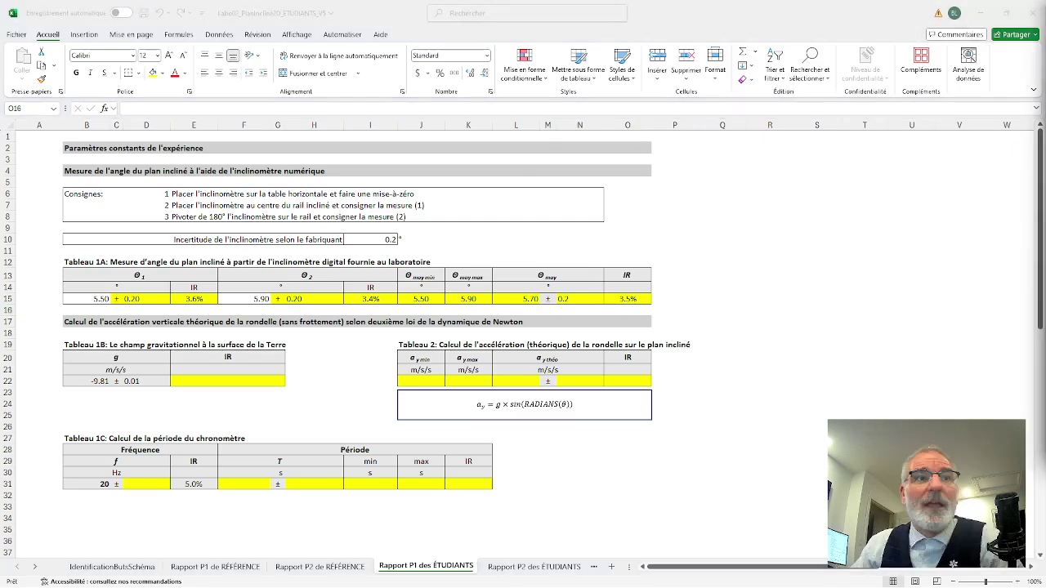
- Calculate the relative uncertainty (IR) of g in E22 of Tableau 1B with the formula =D22/B22
{"action": "left_click", "coordinate": [243, 378]}
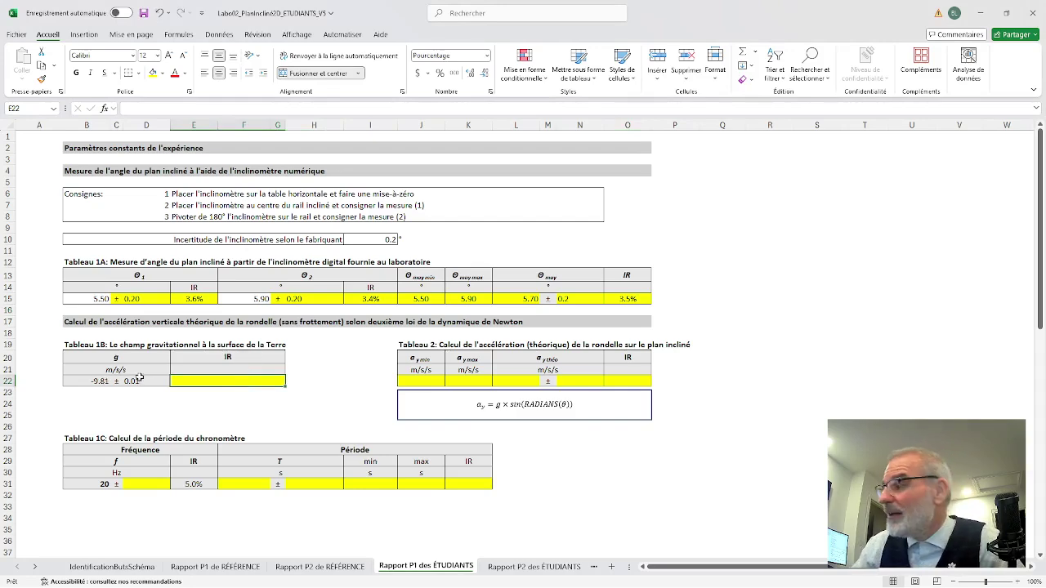
{"action": "type", "text": "="}
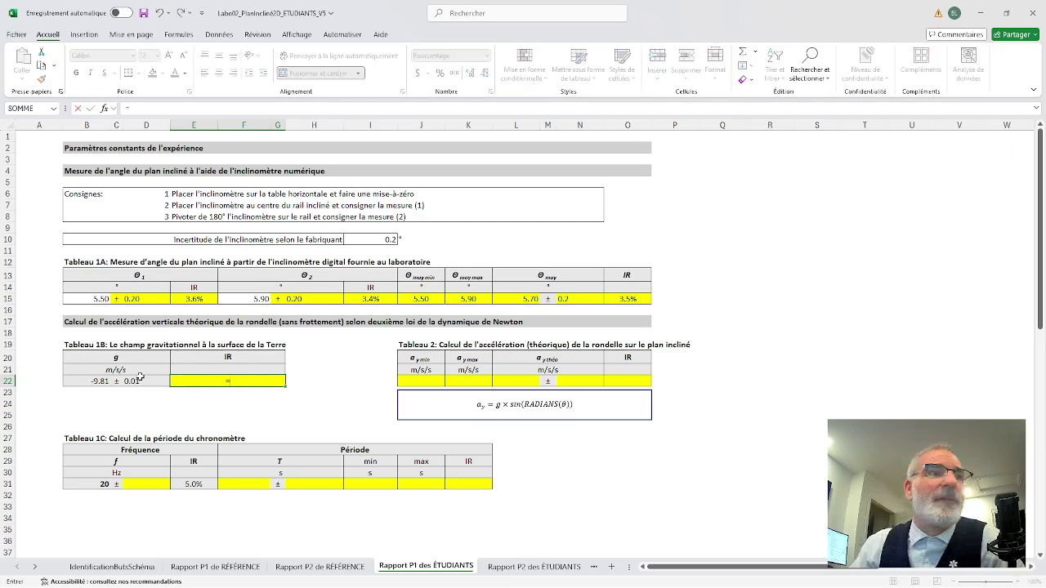
{"action": "left_click", "coordinate": [145, 379]}
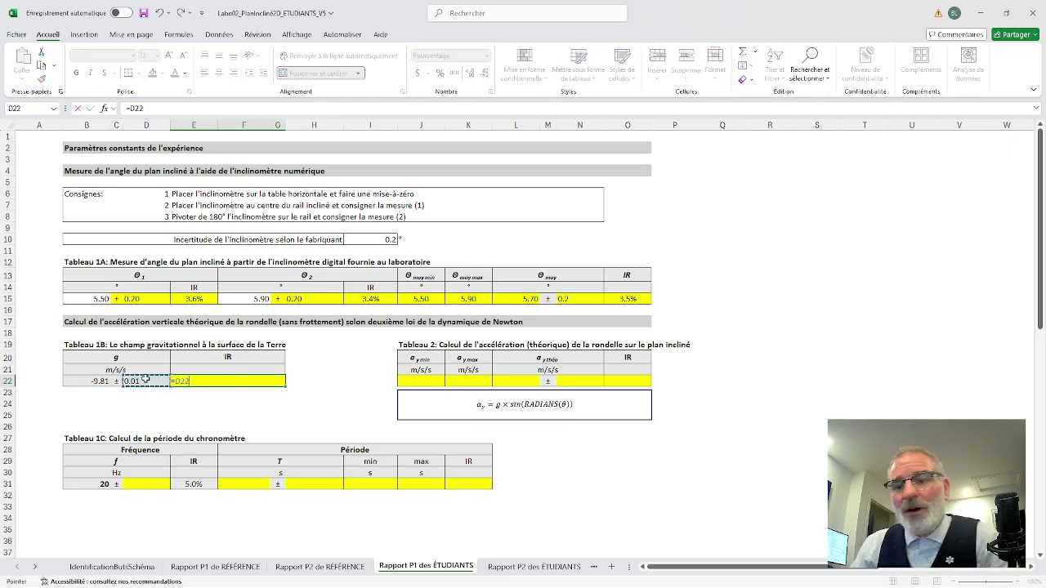
{"action": "type", "text": "/"}
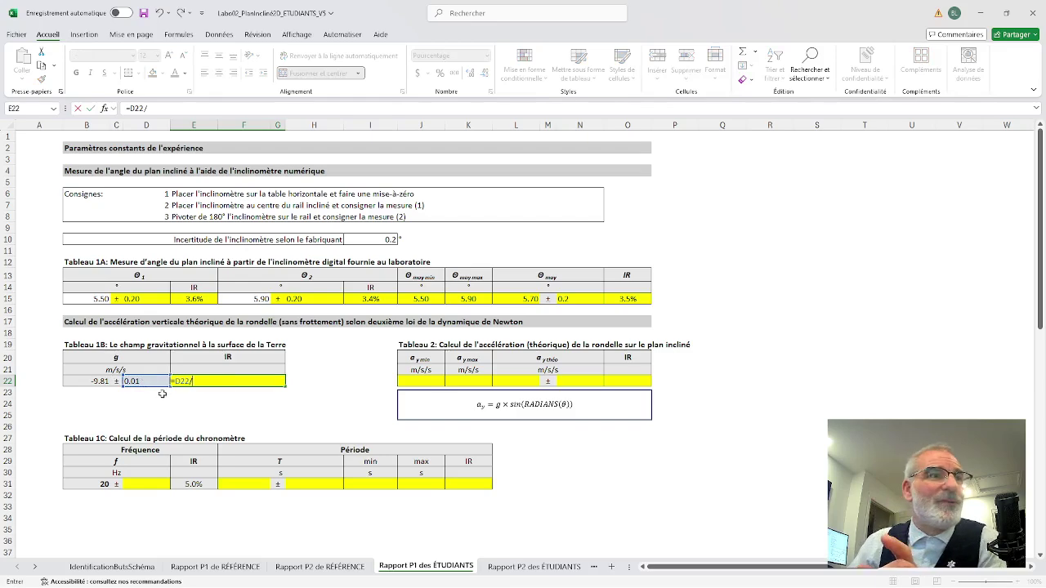
{"action": "left_click", "coordinate": [100, 381]}
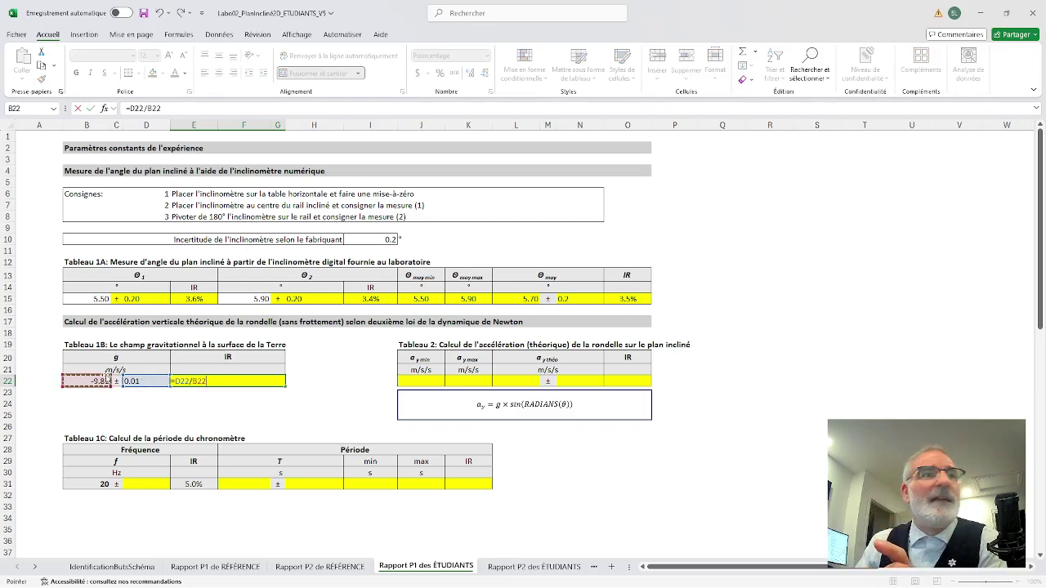
{"action": "key", "text": "Return"}
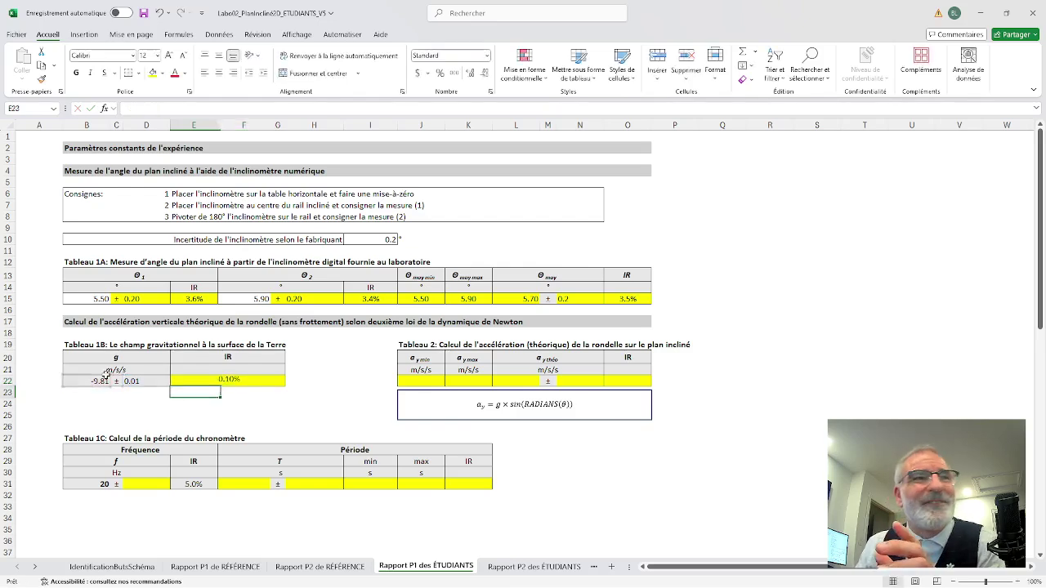
- Wrap the relative uncertainty formula of g in E22 in an absolute value: =ABS(D22/B22)
{"action": "left_click", "coordinate": [219, 383]}
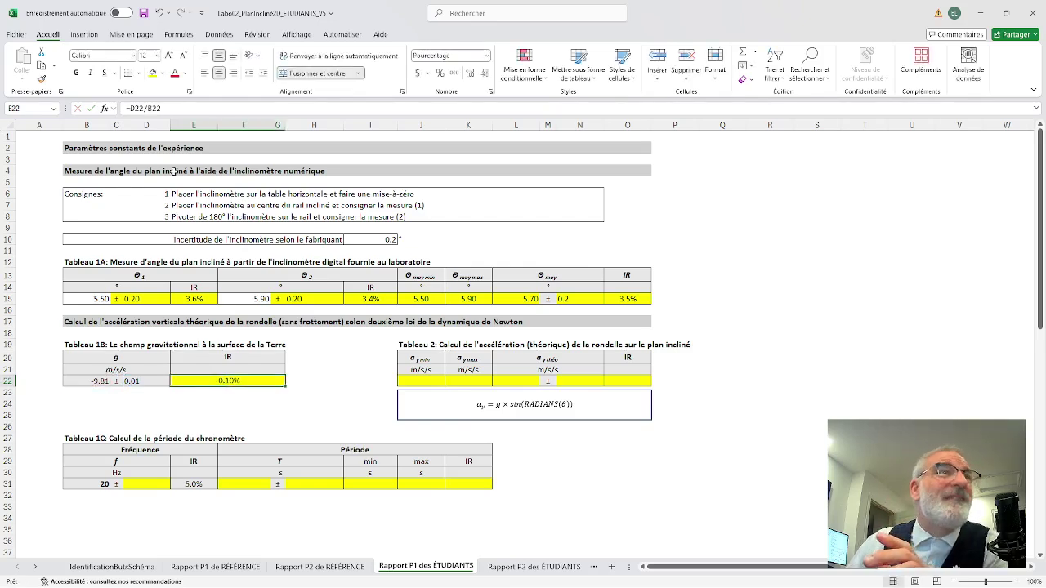
{"action": "left_click", "coordinate": [129, 108]}
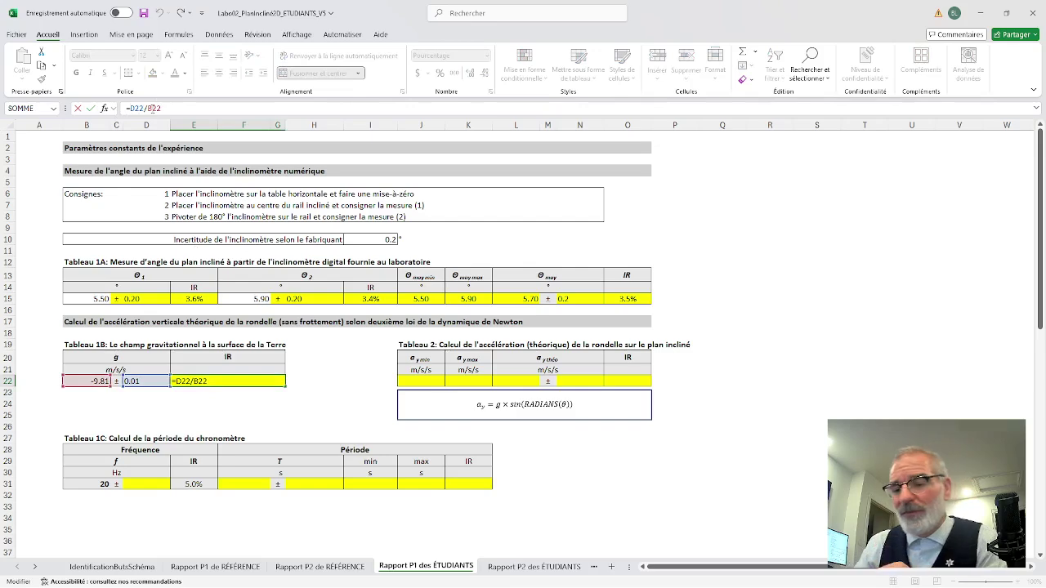
{"action": "type", "text": "ABS"}
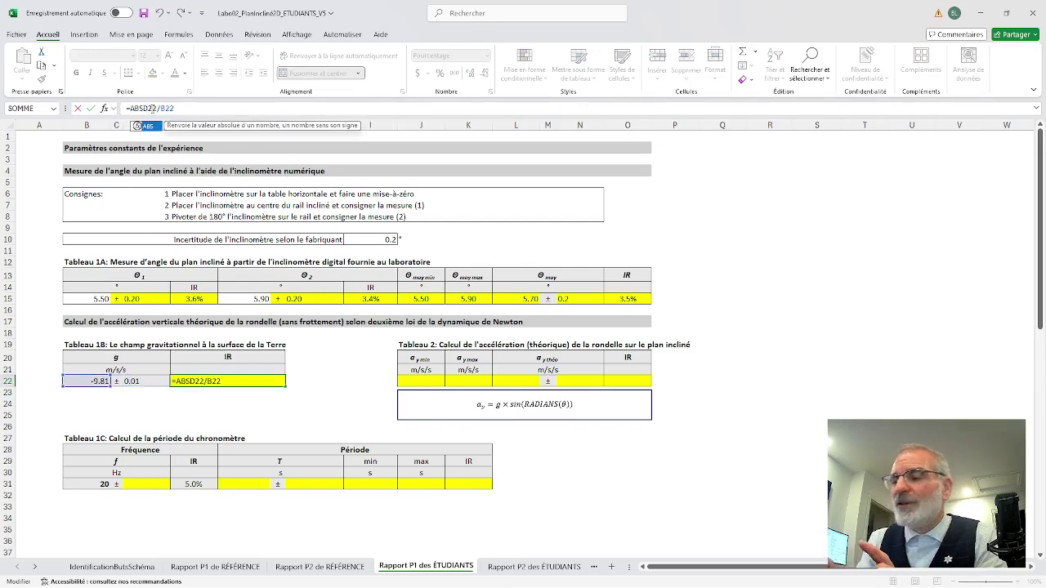
{"action": "type", "text": "("}
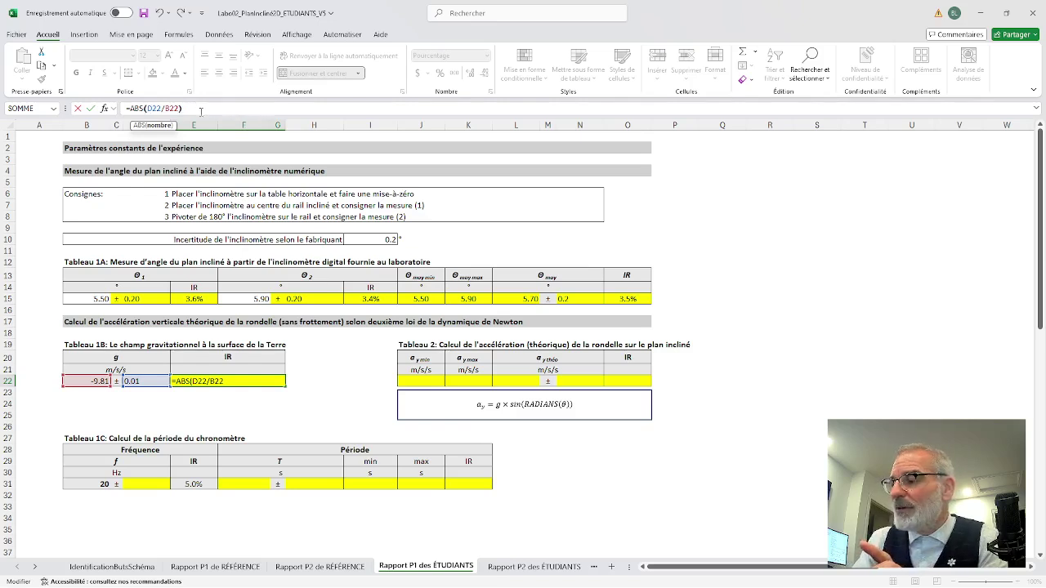
{"action": "key", "text": "Return"}
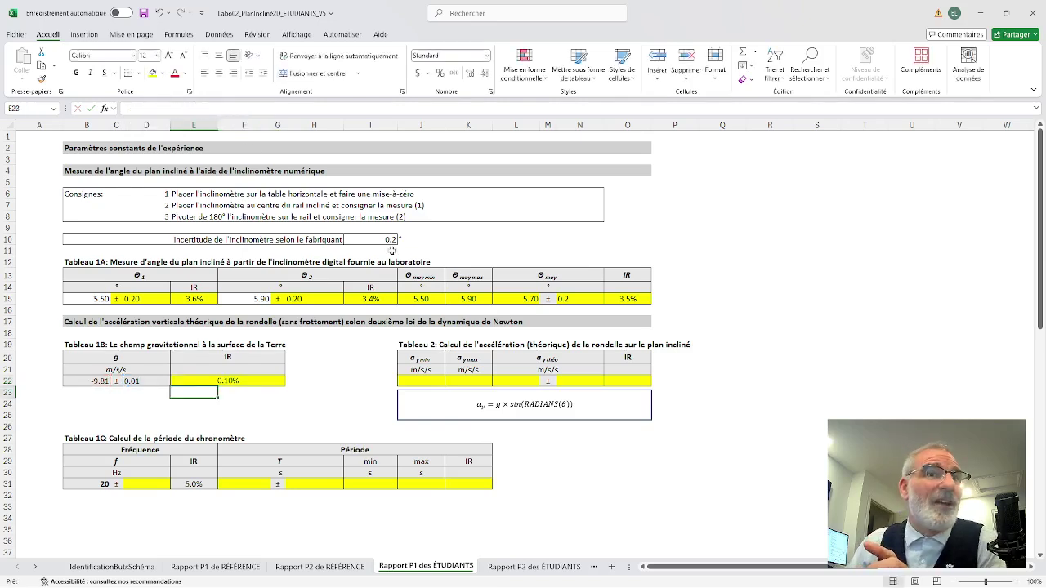
{"action": "left_click", "coordinate": [688, 368]}
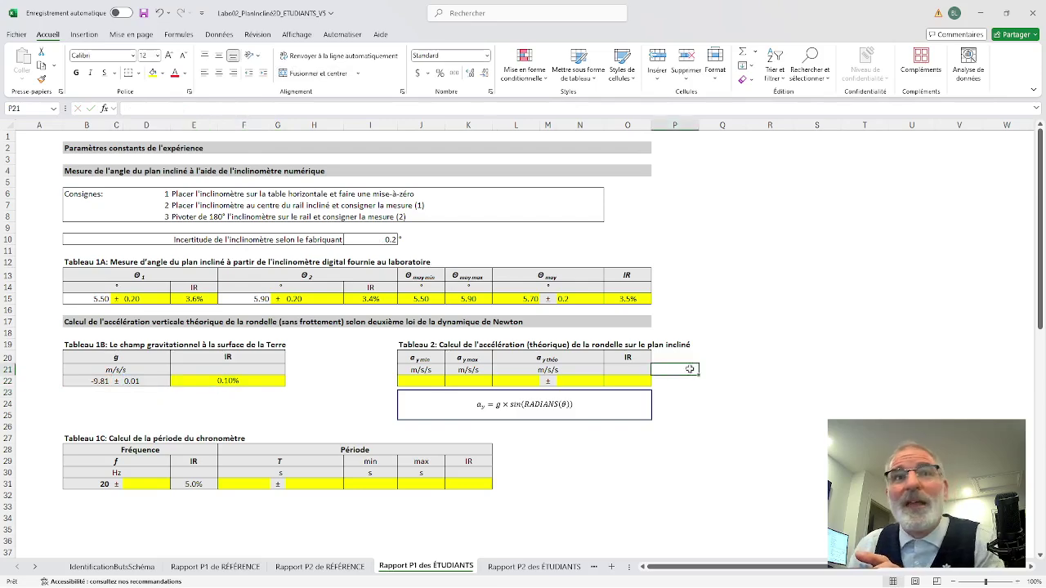
- Enter the g term of the minimum theoretical acceleration (a y min) in J22 of Tableau 2 as =(B22+D22)
{"action": "left_click", "coordinate": [428, 379]}
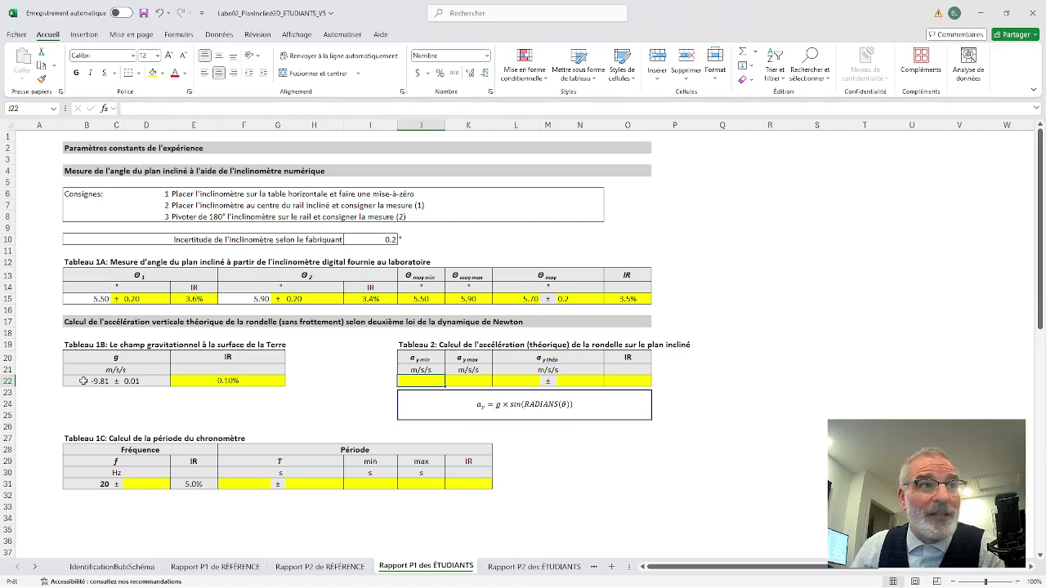
{"action": "left_click", "coordinate": [94, 381]}
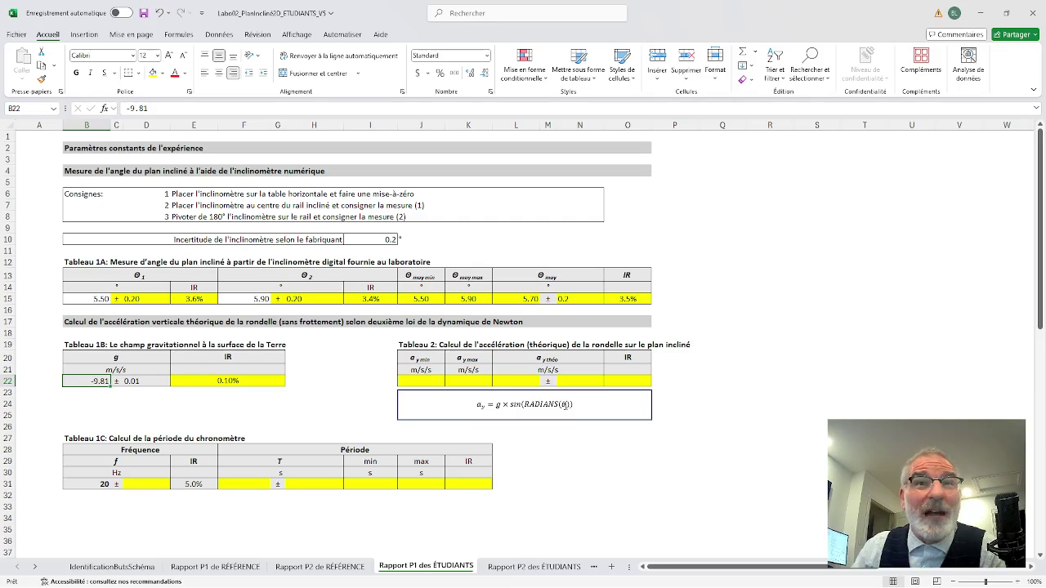
{"action": "left_click", "coordinate": [528, 297]}
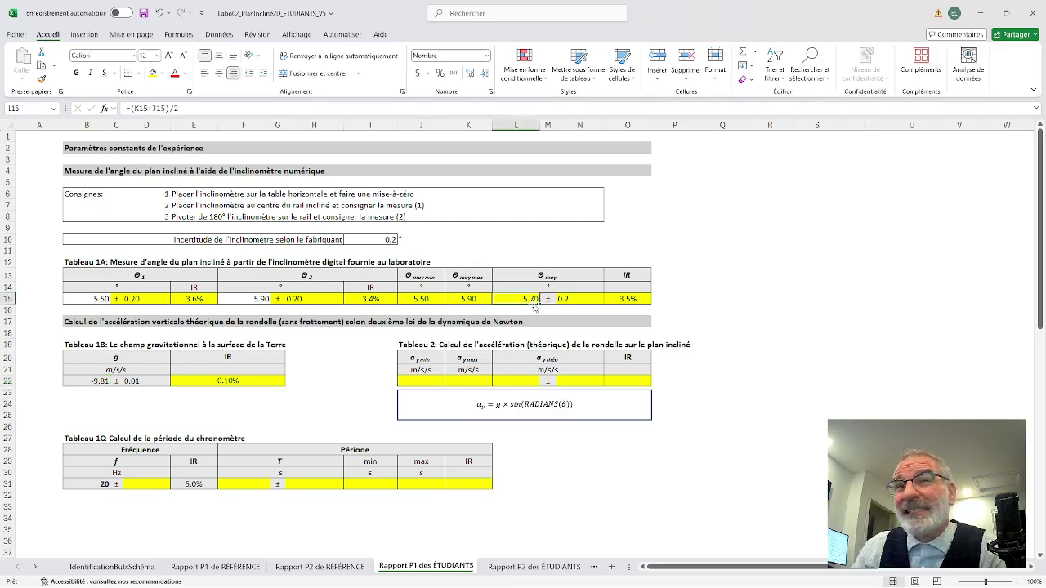
{"action": "left_click", "coordinate": [419, 299]}
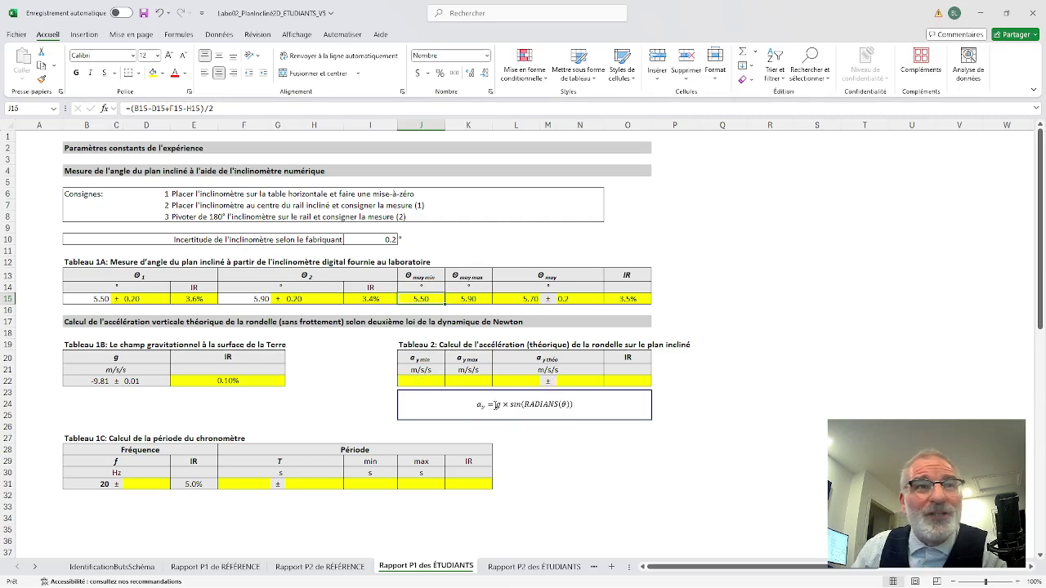
{"action": "left_click", "coordinate": [435, 382]}
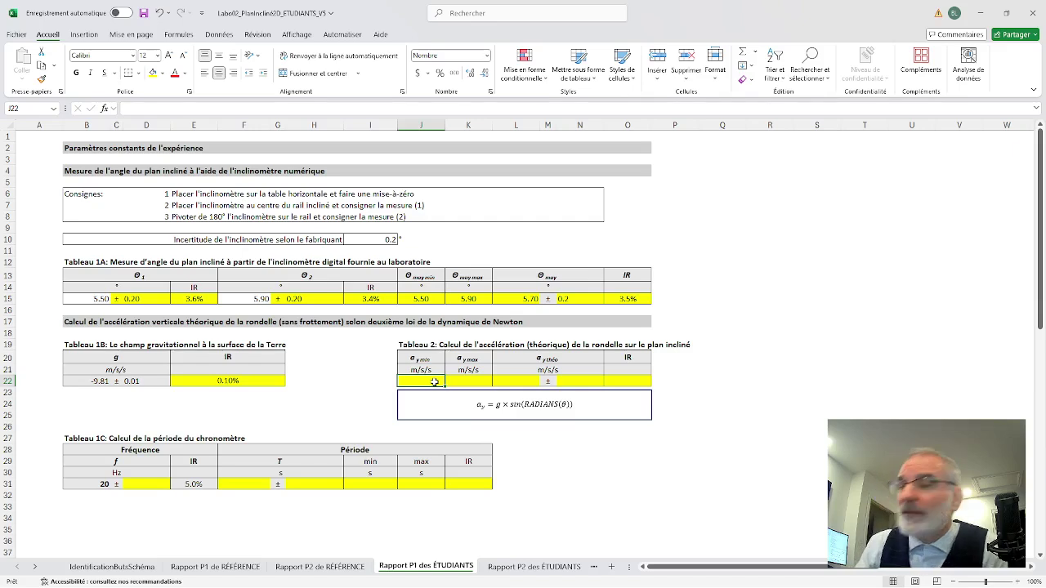
{"action": "type", "text": "="}
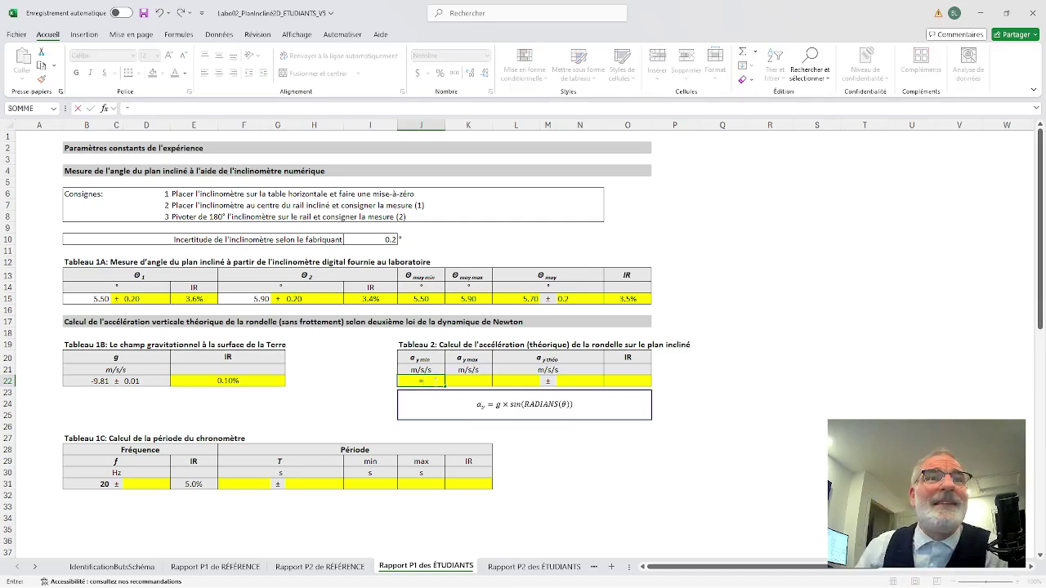
{"action": "left_click", "coordinate": [140, 108]}
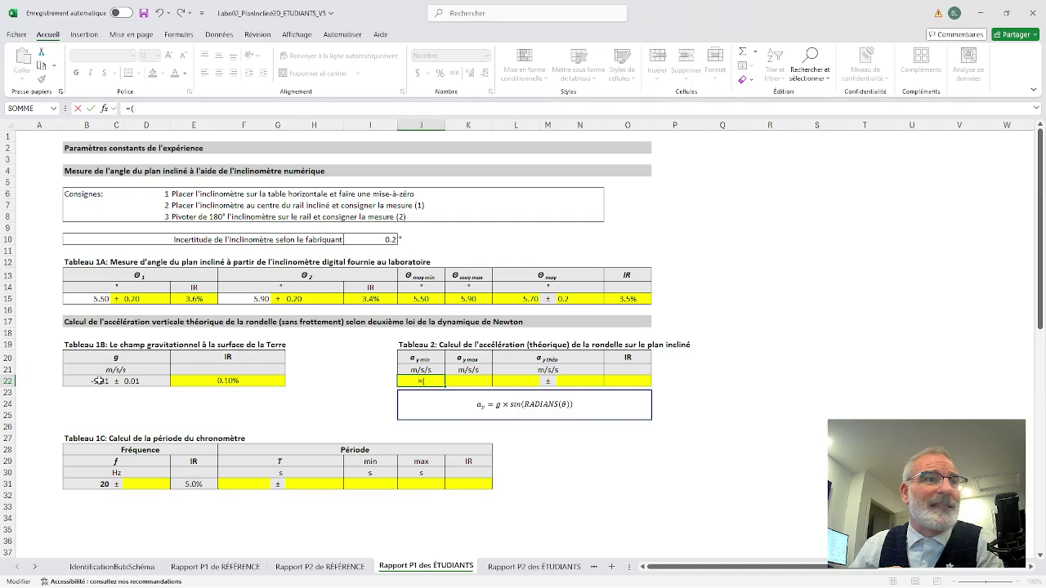
{"action": "left_click", "coordinate": [99, 380]}
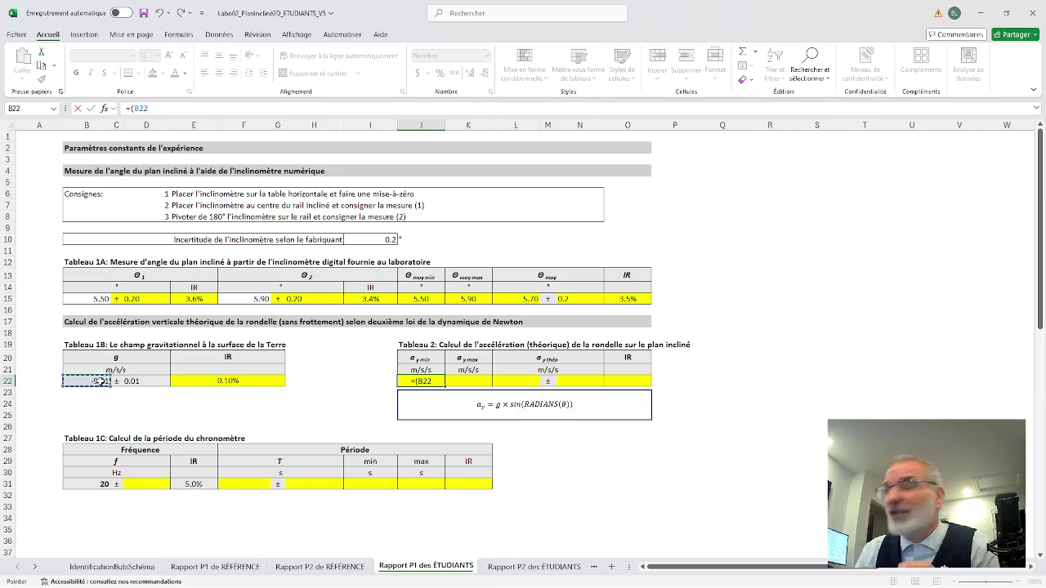
{"action": "type", "text": "+"}
{"action": "left_click", "coordinate": [149, 382]}
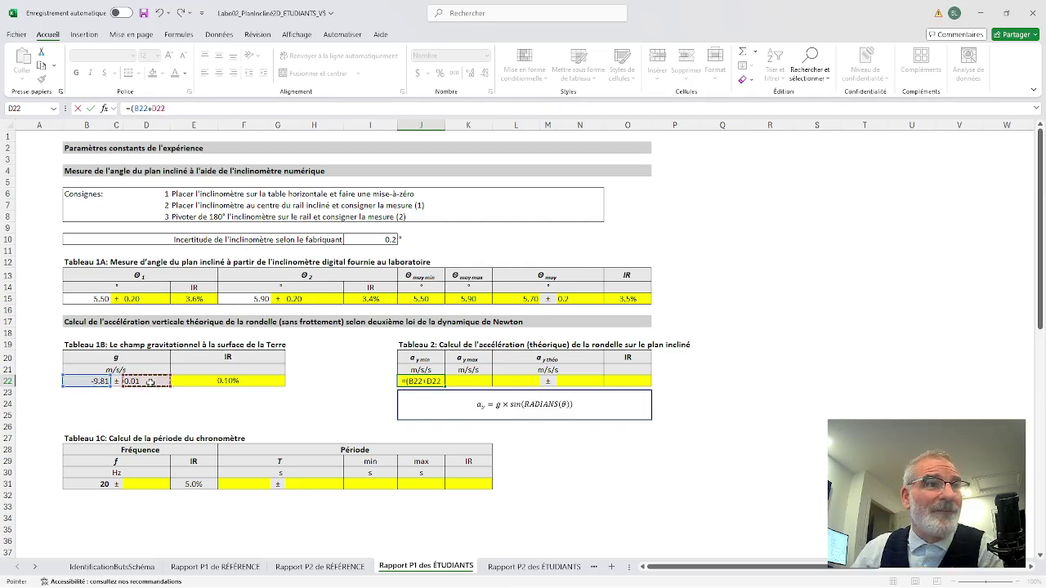
{"action": "type", "text": ")"}
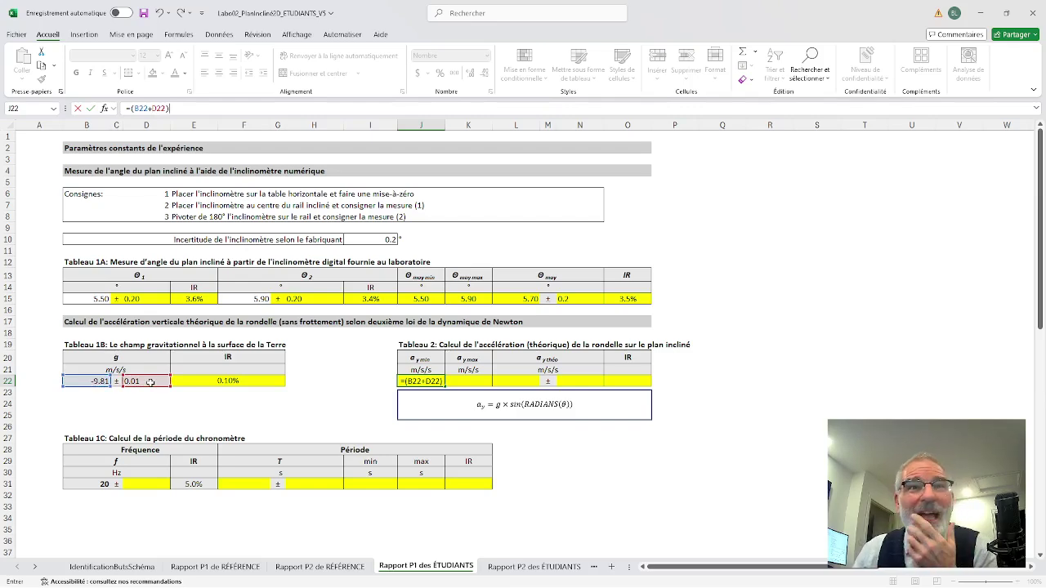
{"action": "key", "text": "Return"}
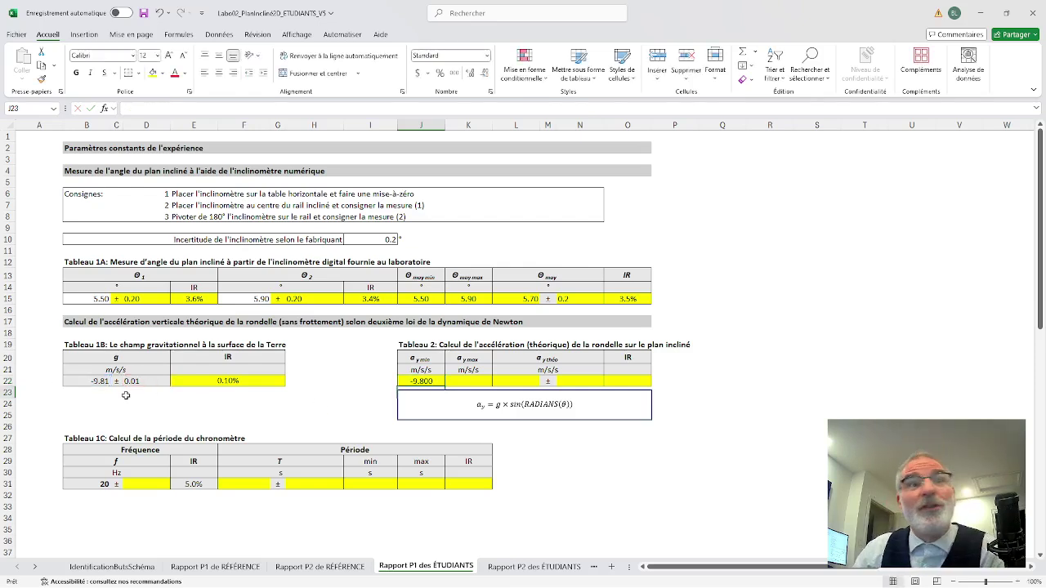
- Extend the a y min formula in J22 with the sine of the minimum mean angle: =(B22+D22)*SIN(RADIANS(J15))
{"action": "double_click", "coordinate": [415, 382]}
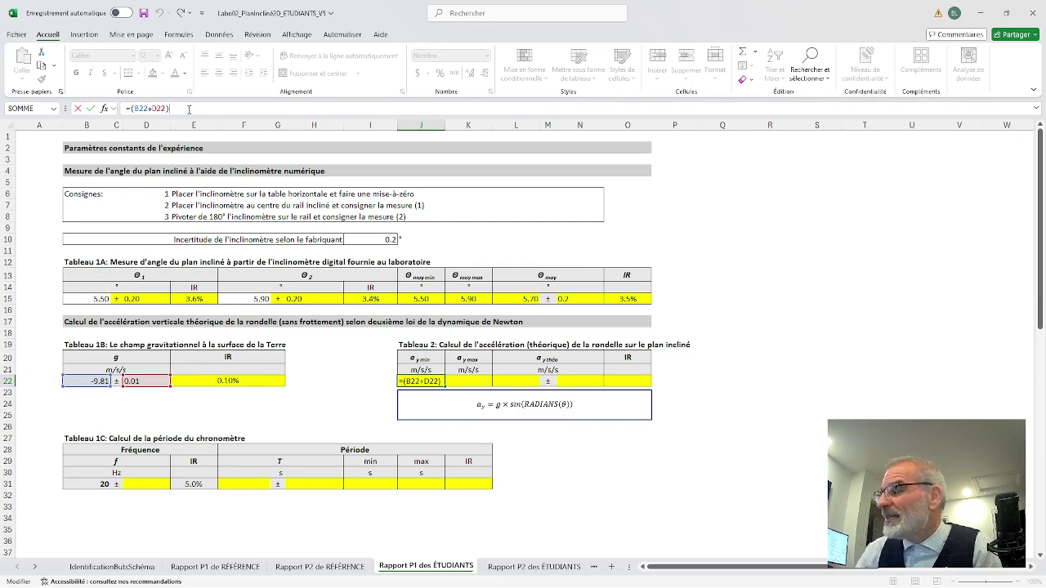
{"action": "type", "text": "*"}
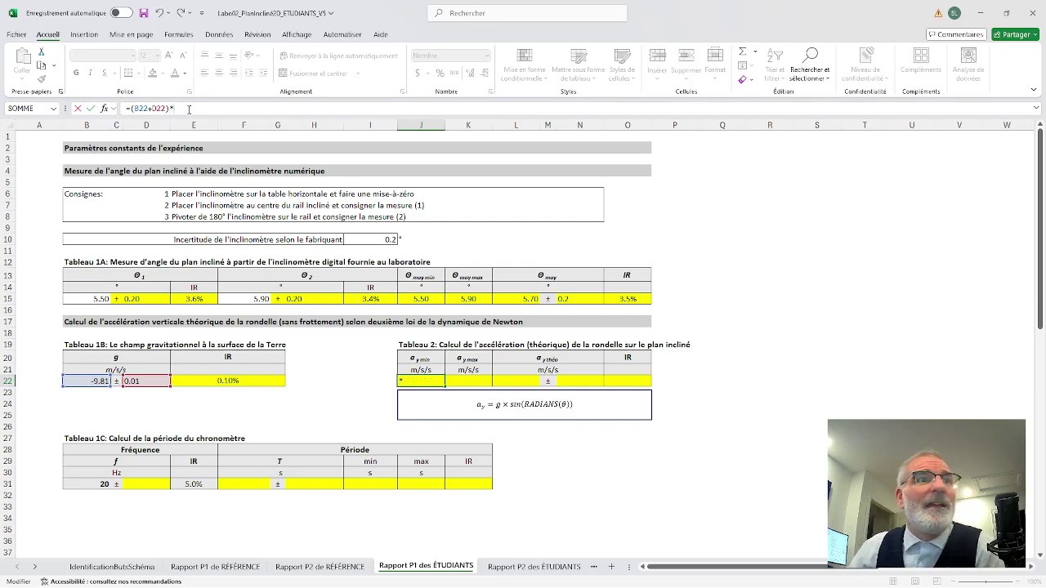
{"action": "type", "text": "SIN"}
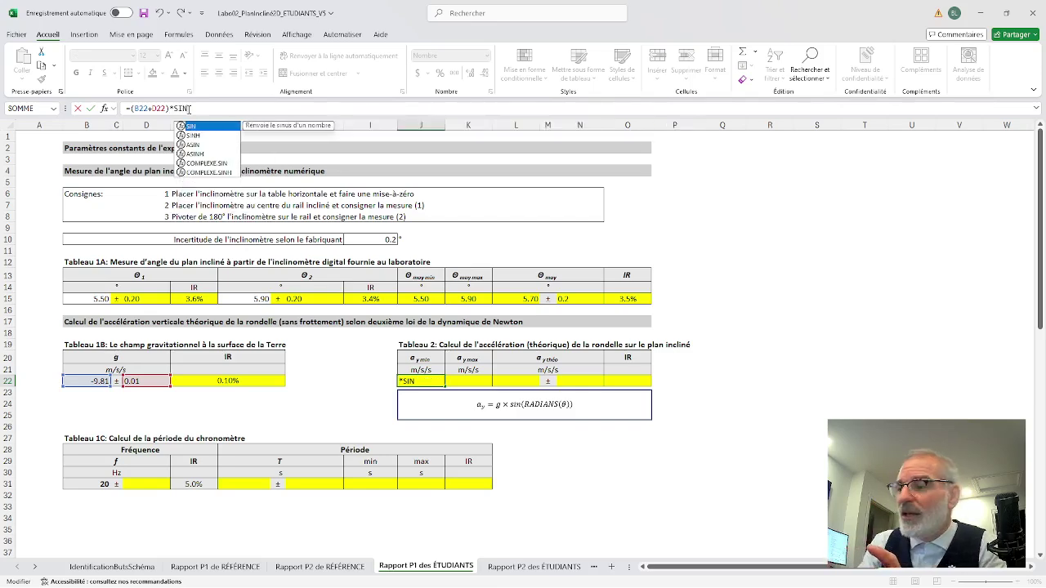
{"action": "type", "text": "("}
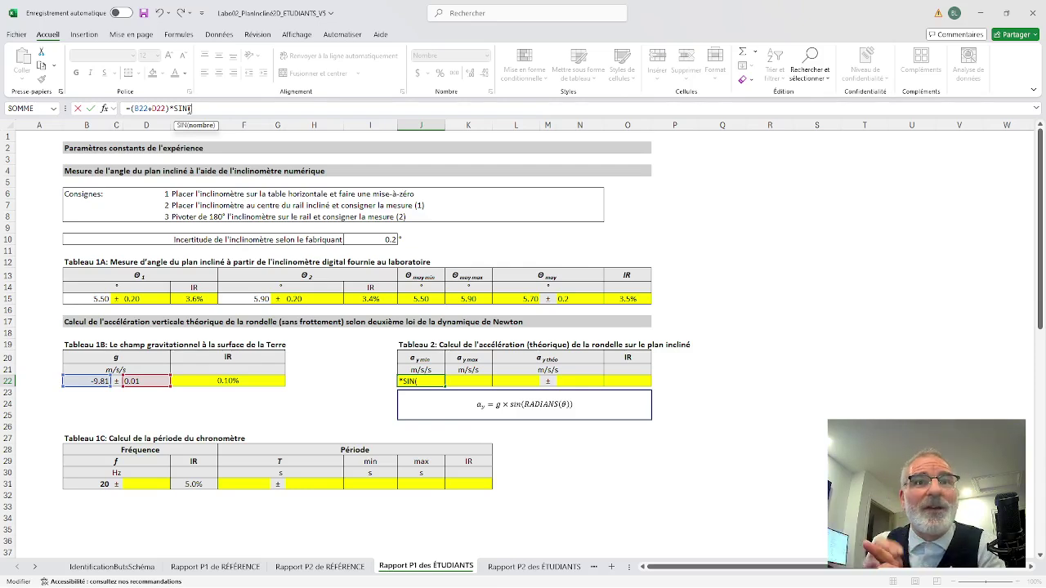
{"action": "type", "text": "rADIAN"}
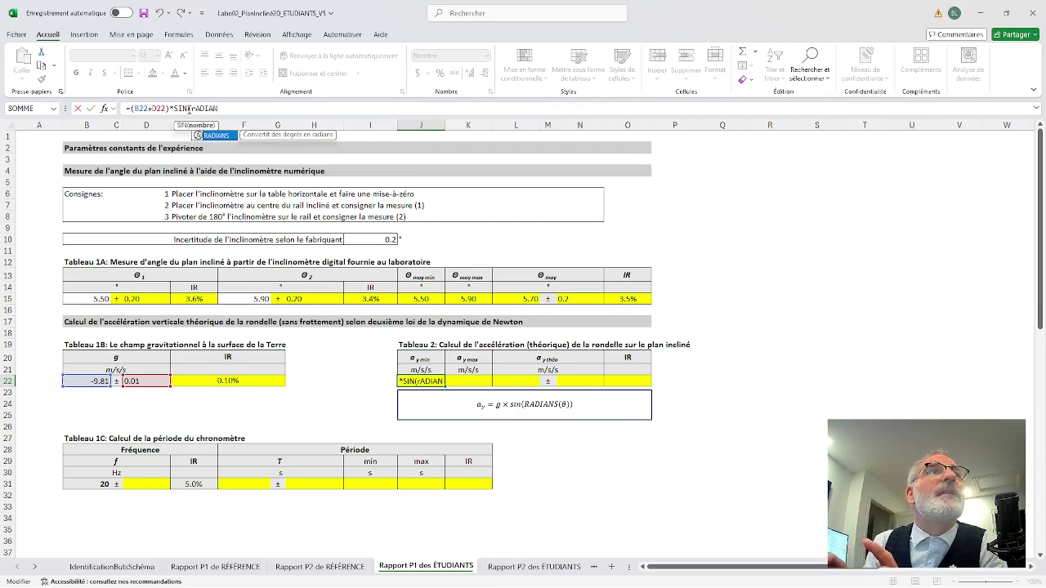
{"action": "type", "text": "S"}
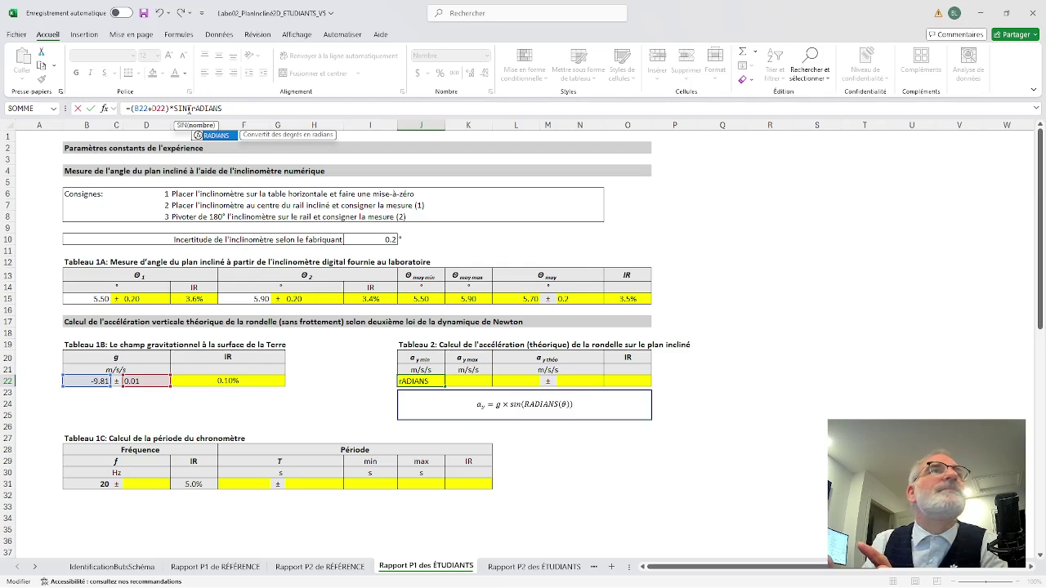
{"action": "type", "text": "("}
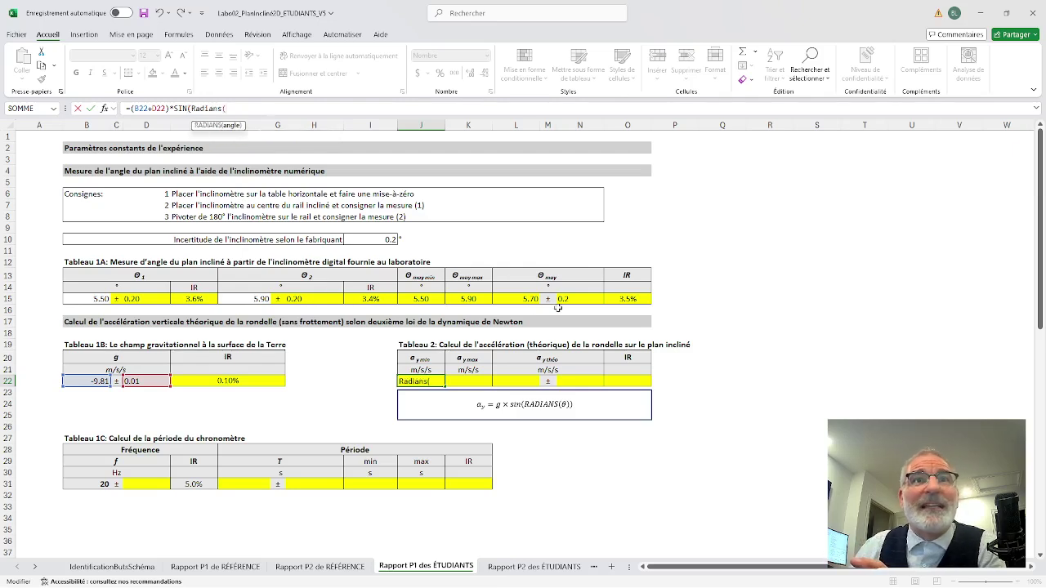
{"action": "left_click", "coordinate": [424, 299]}
{"action": "type", "text": ")"}
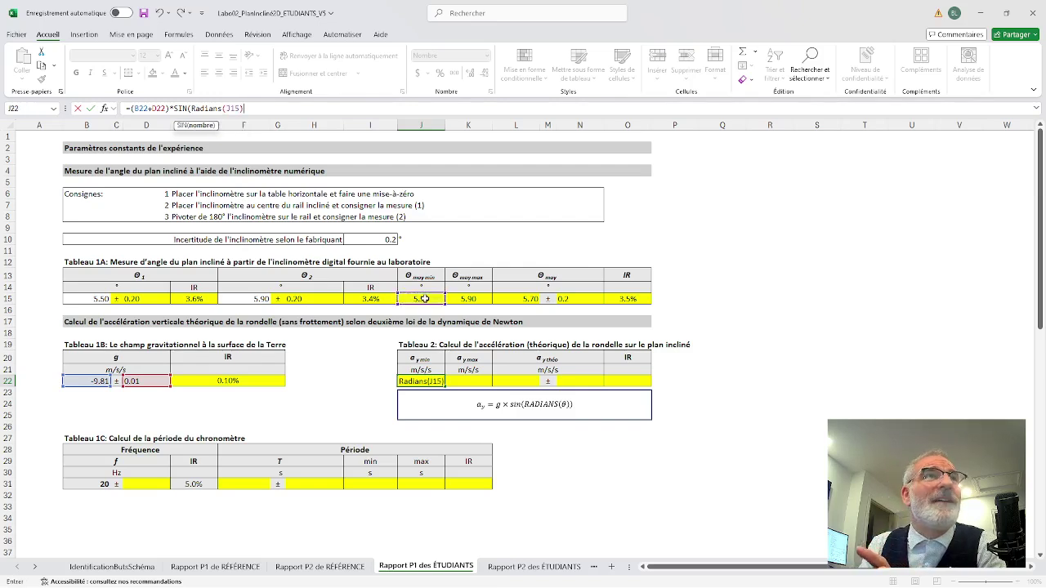
{"action": "type", "text": ")"}
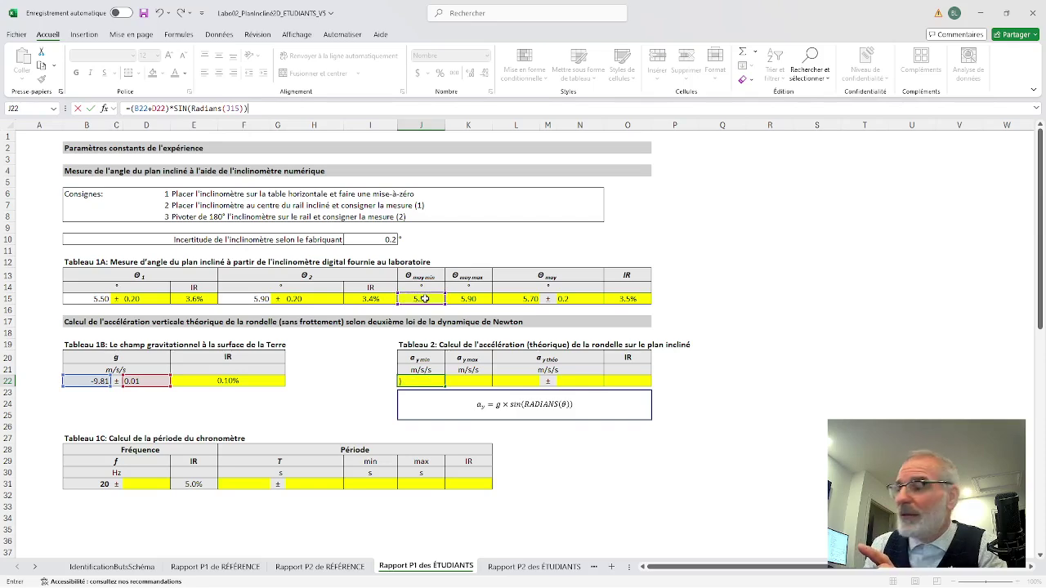
{"action": "key", "text": "Return"}
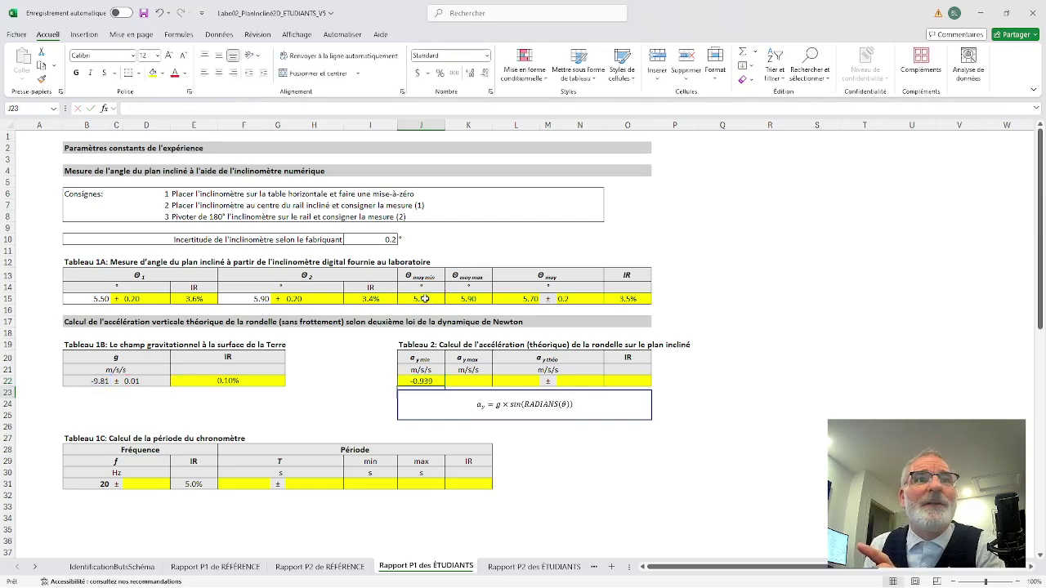
- Enter the g term of the maximum theoretical acceleration (a y max) in K22 of Tableau 2 as =(B22-D22)
{"action": "left_click", "coordinate": [468, 380]}
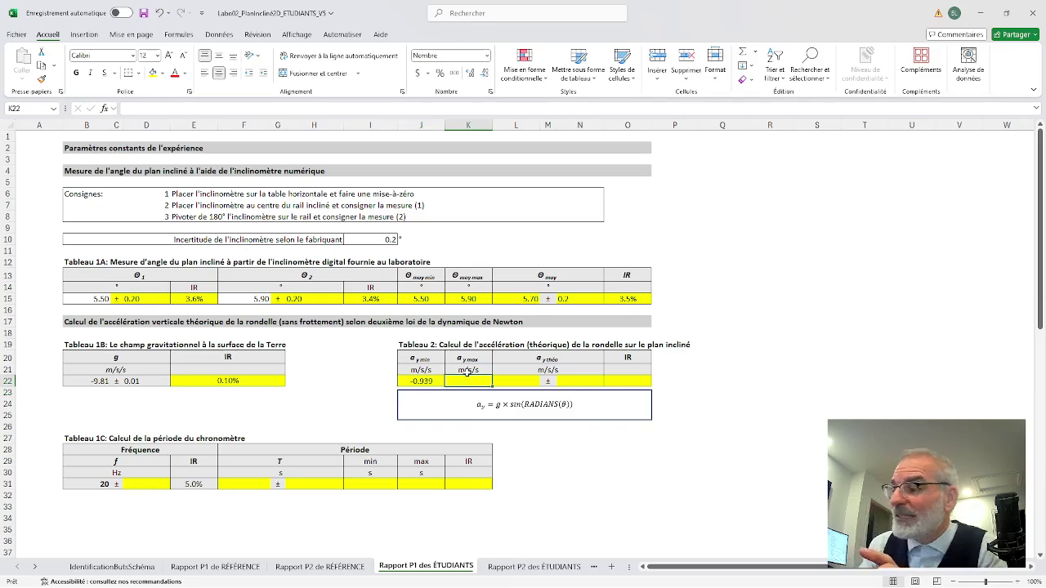
{"action": "type", "text": "="}
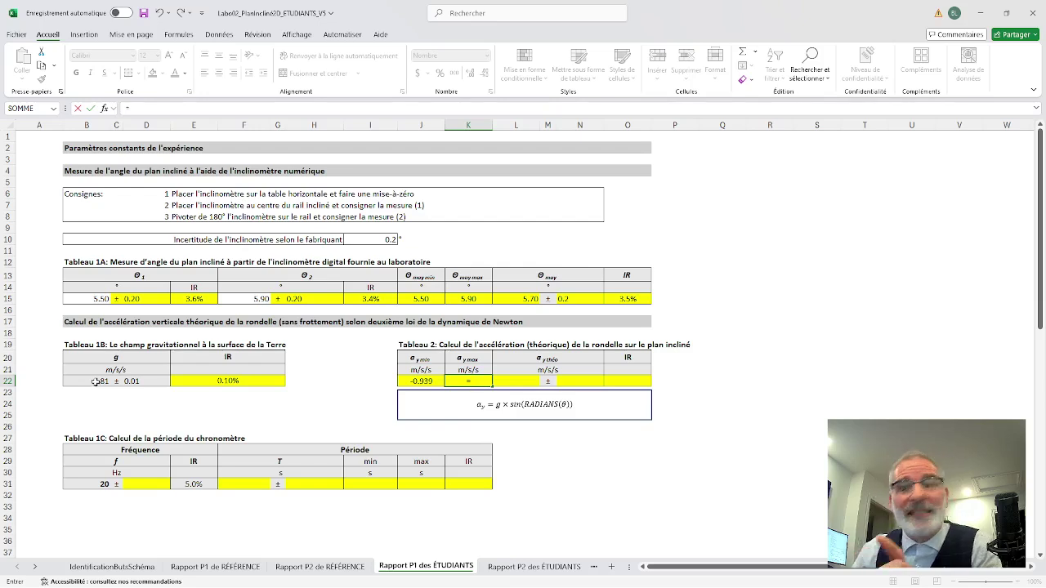
{"action": "type", "text": "("}
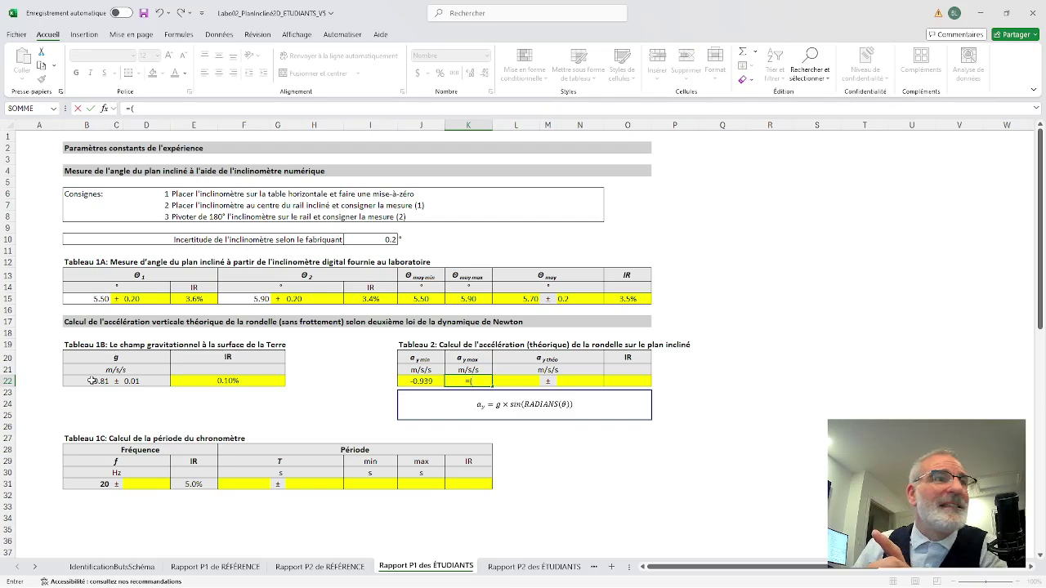
{"action": "left_click", "coordinate": [94, 381]}
{"action": "type", "text": "-"}
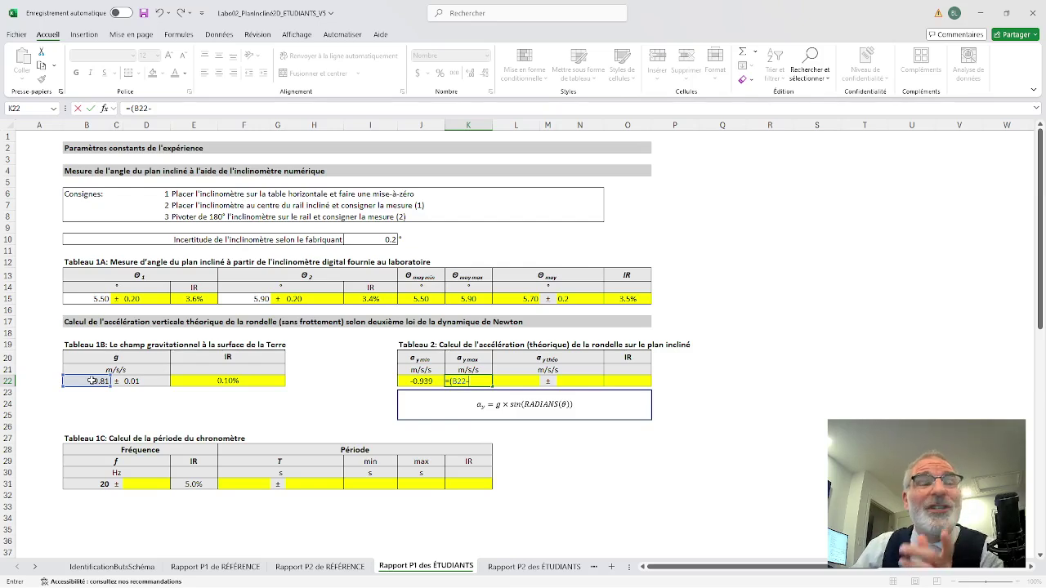
{"action": "left_click", "coordinate": [140, 381]}
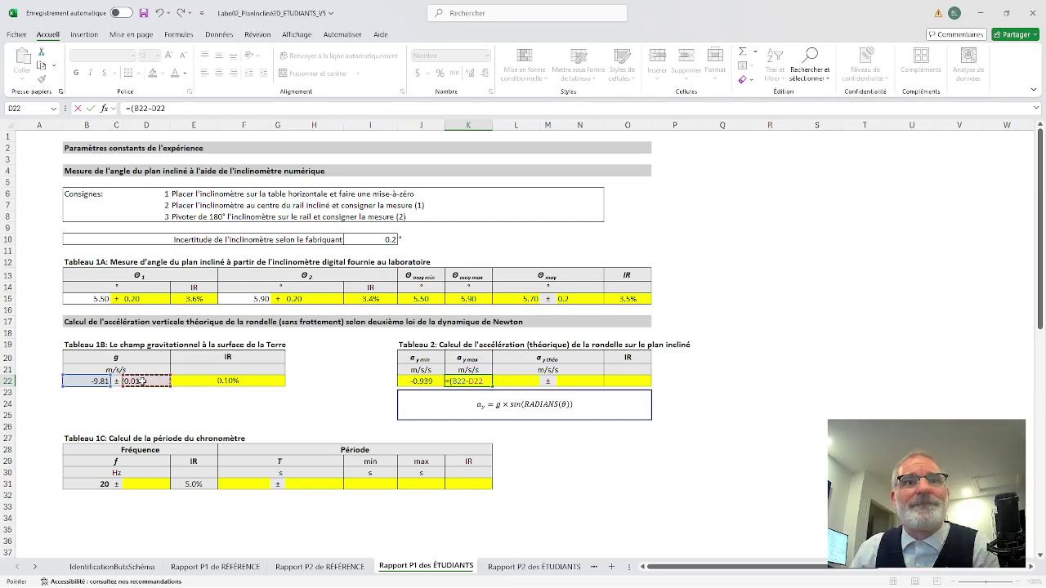
{"action": "type", "text": ")"}
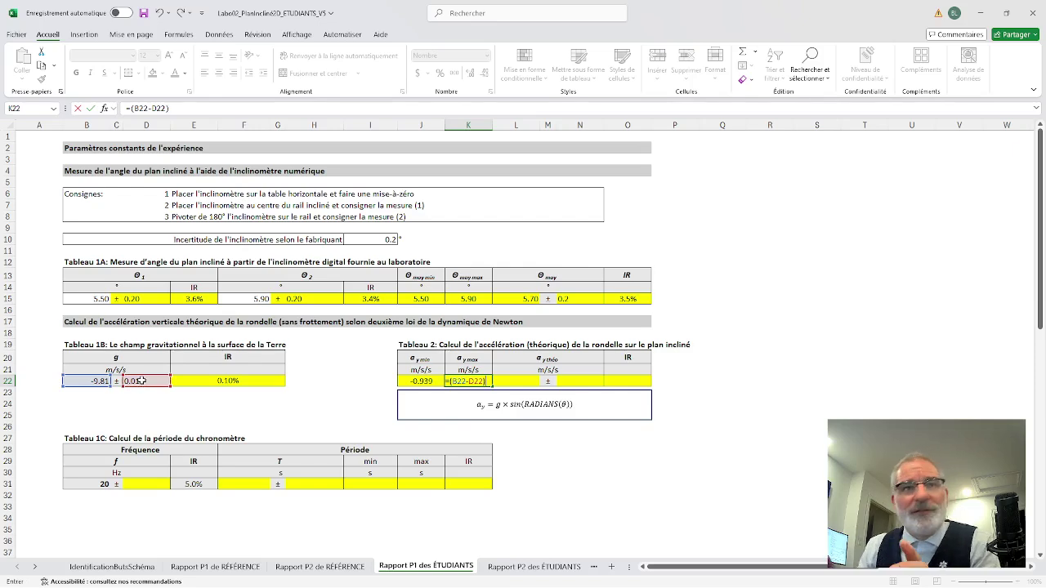
- Extend the a y max formula in K22 with the sine of the maximum mean angle: =(B22-D22)*SIN(RADIANS(K15))
{"action": "type", "text": "*"}
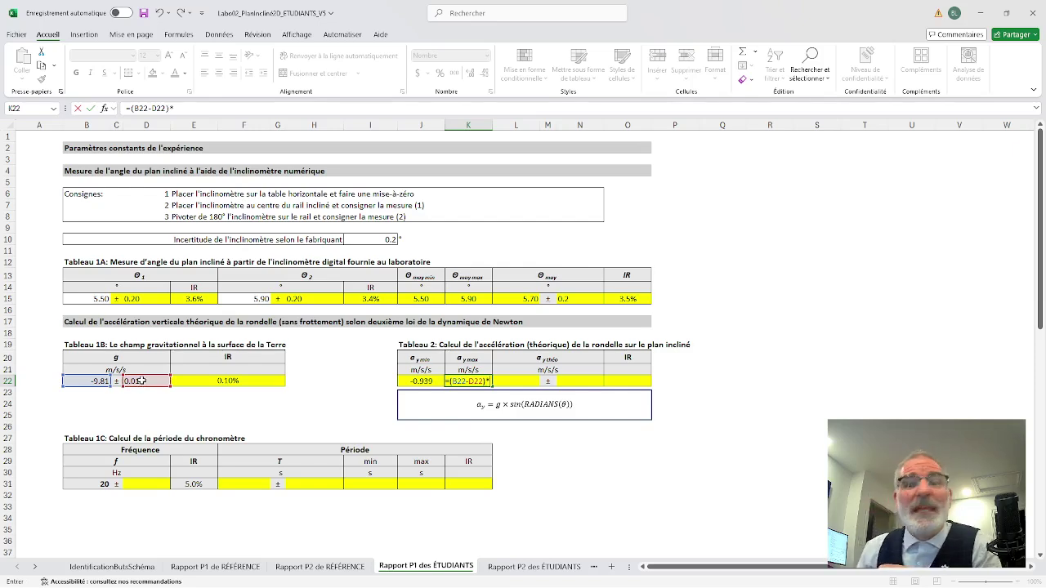
{"action": "type", "text": "sin("}
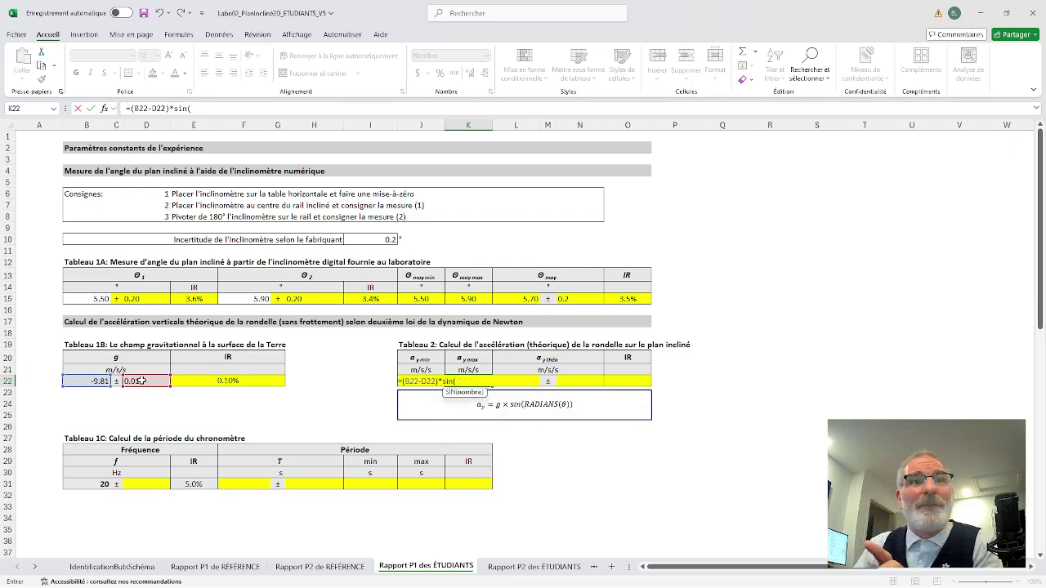
{"action": "type", "text": "rad"}
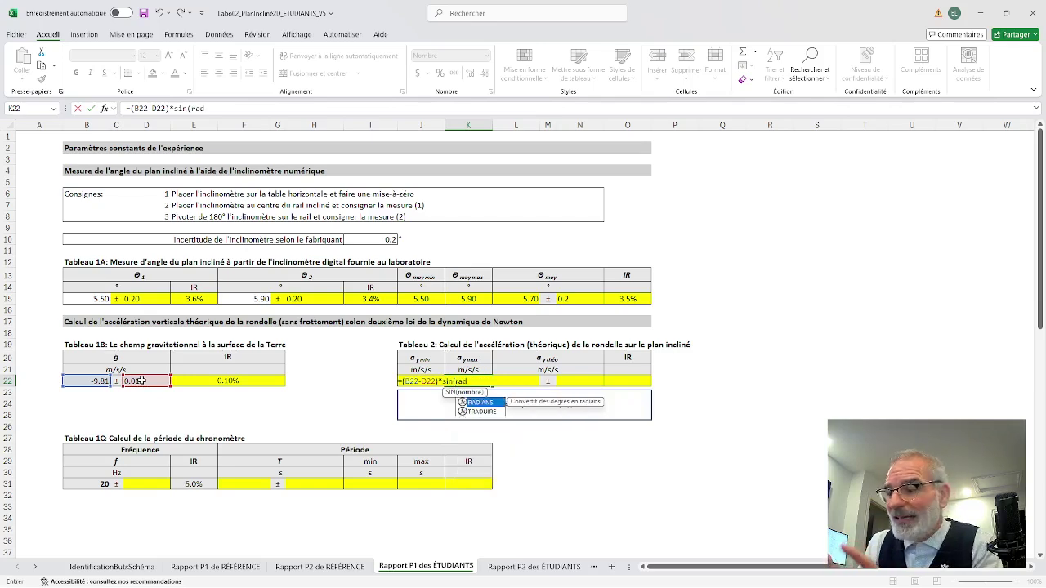
{"action": "type", "text": "ians("}
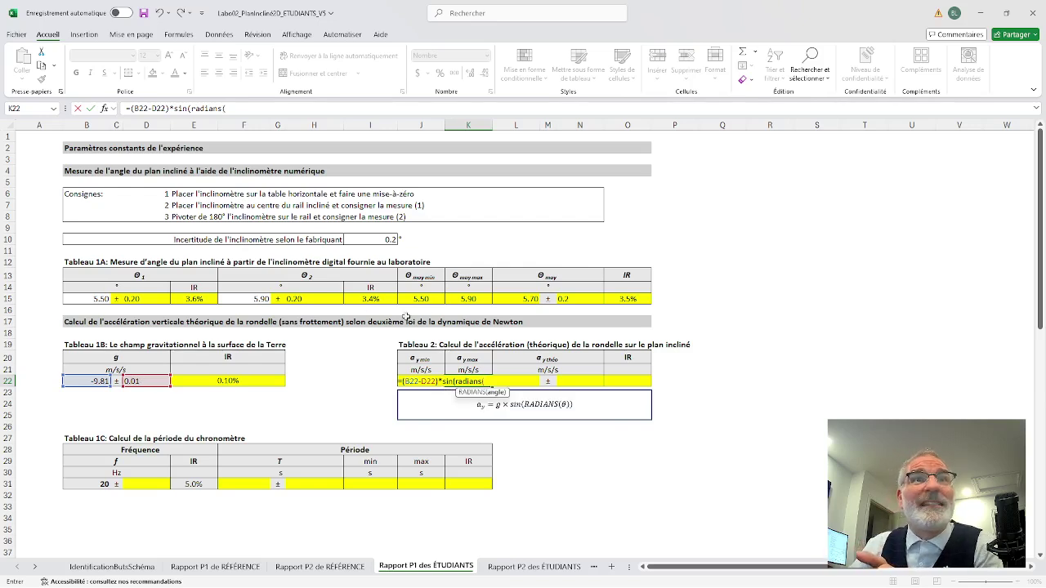
{"action": "left_click", "coordinate": [470, 300]}
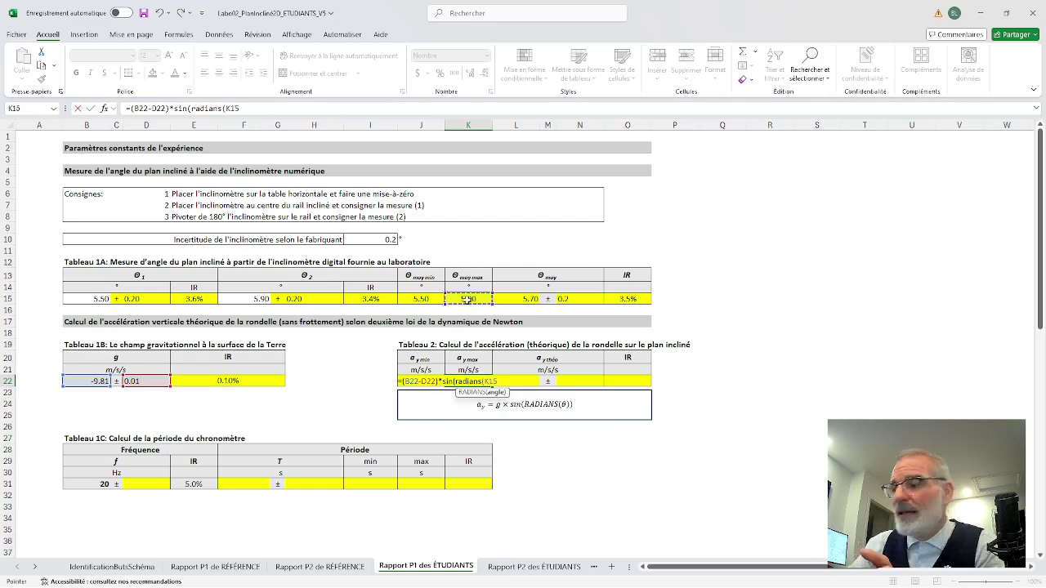
{"action": "type", "text": ")"}
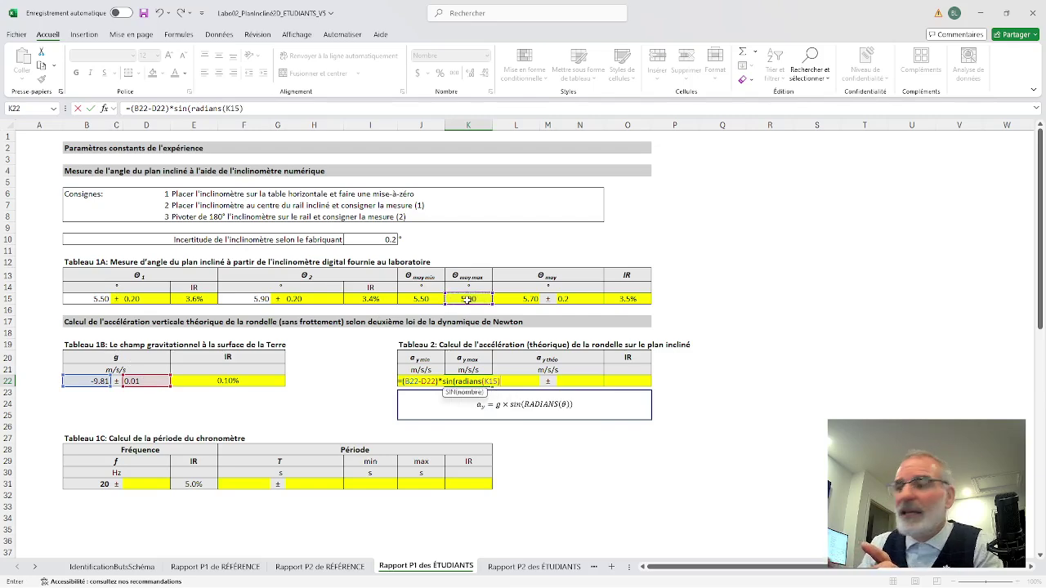
{"action": "type", "text": ")"}
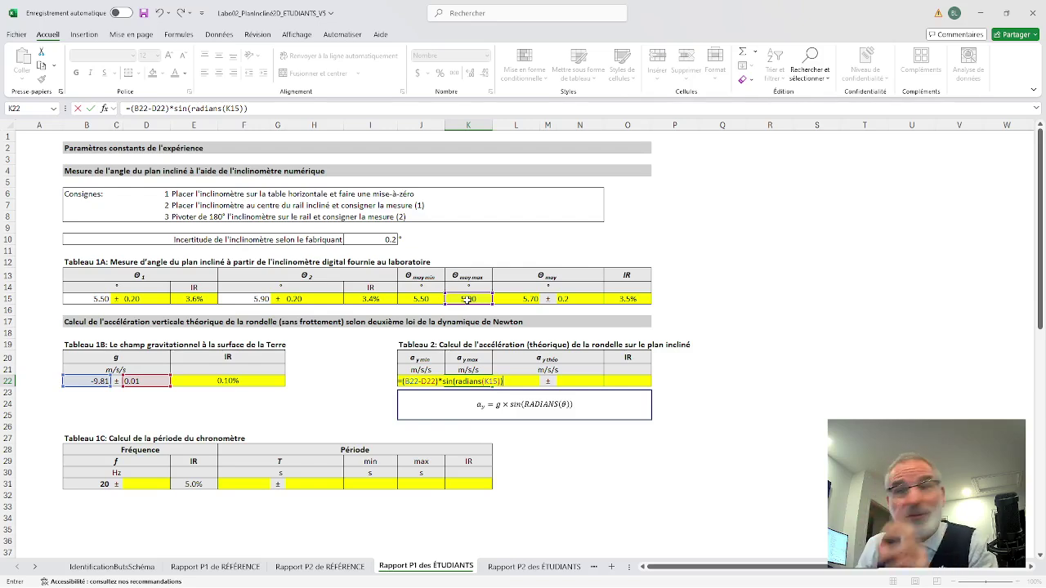
{"action": "key", "text": "Return"}
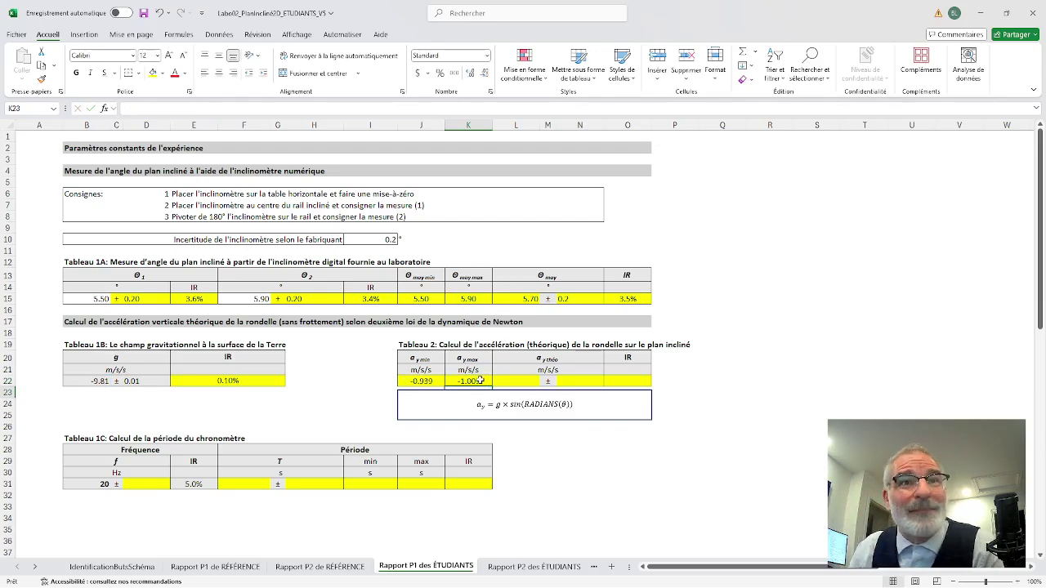
- Calculate the mean theoretical acceleration (a y théo) in L22 of Tableau 2 with the formula =(K22+J22)/2
{"action": "left_click", "coordinate": [528, 380]}
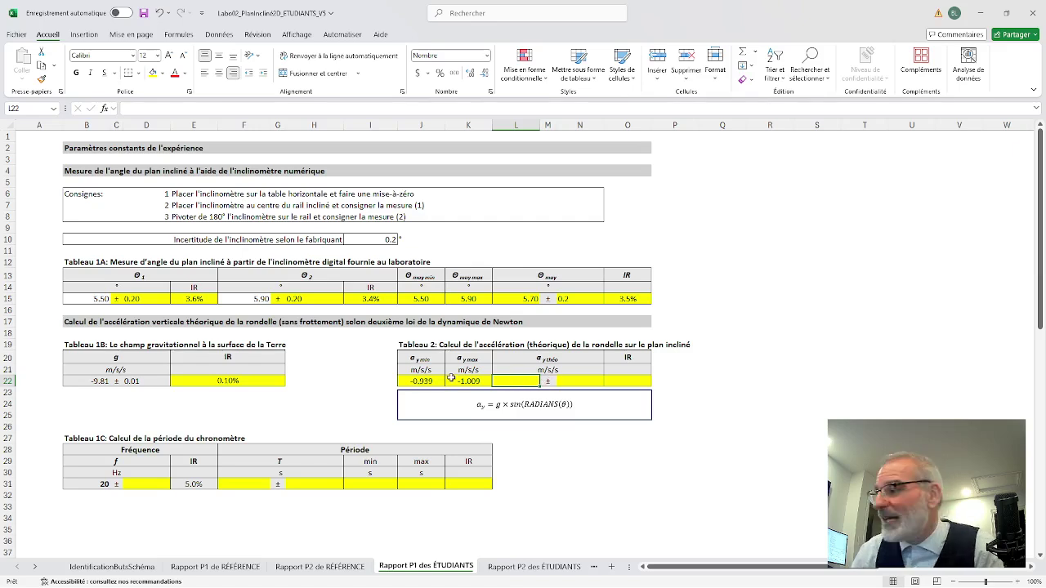
{"action": "type", "text": "="}
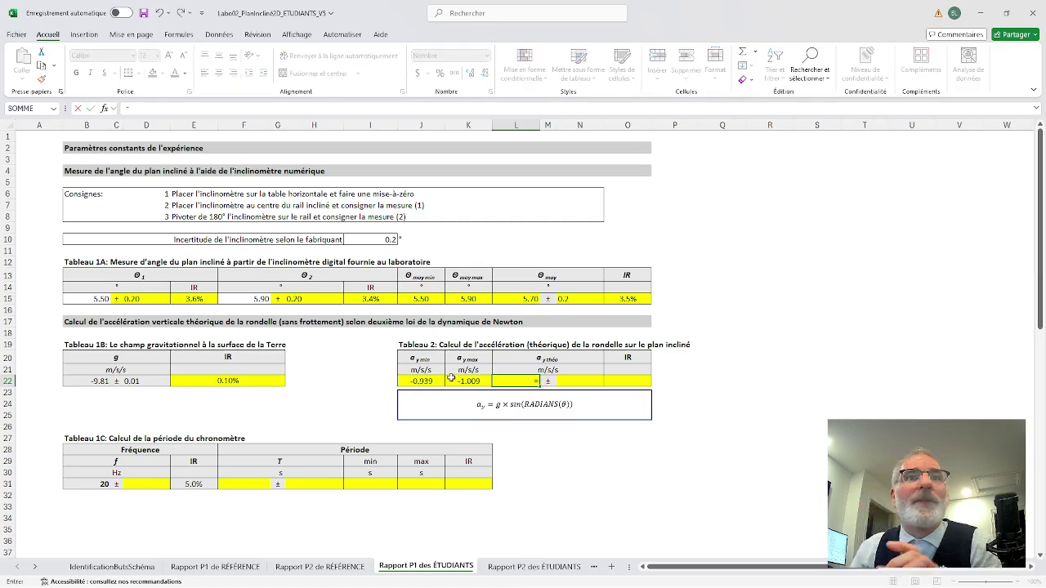
{"action": "type", "text": "("}
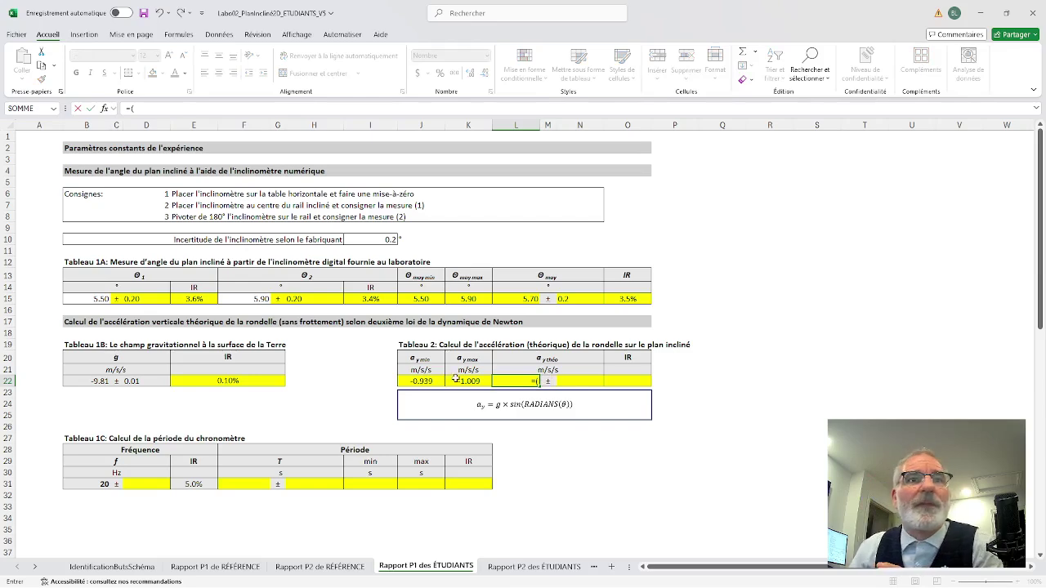
{"action": "left_click", "coordinate": [473, 381]}
{"action": "type", "text": "+"}
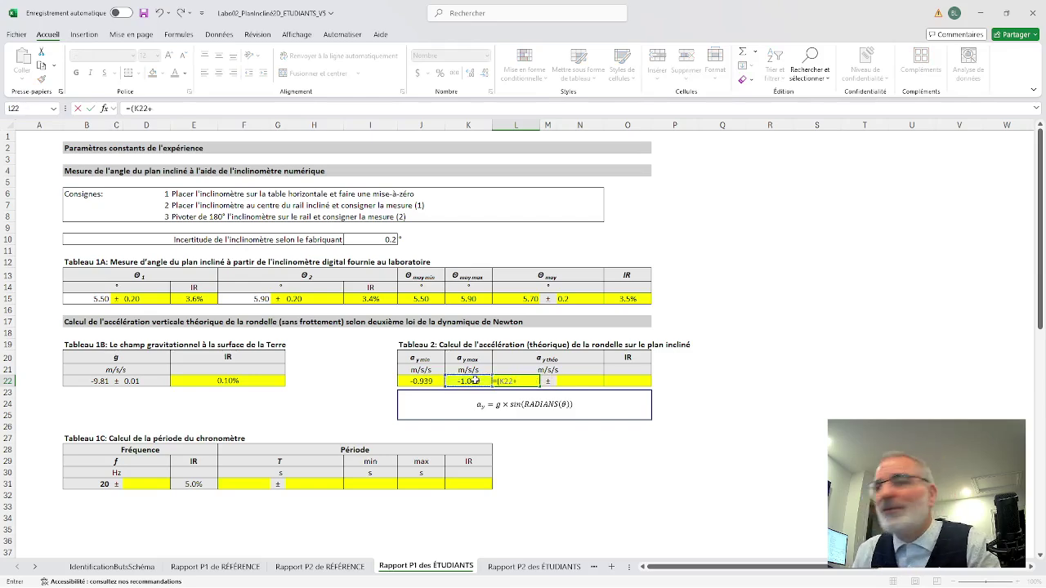
{"action": "left_click", "coordinate": [419, 381]}
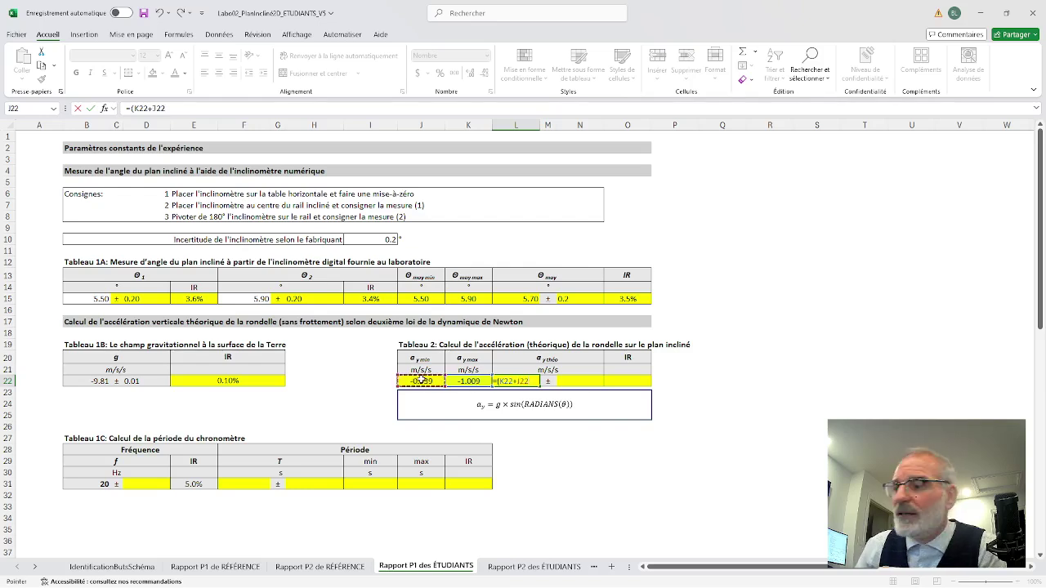
{"action": "type", "text": ")"}
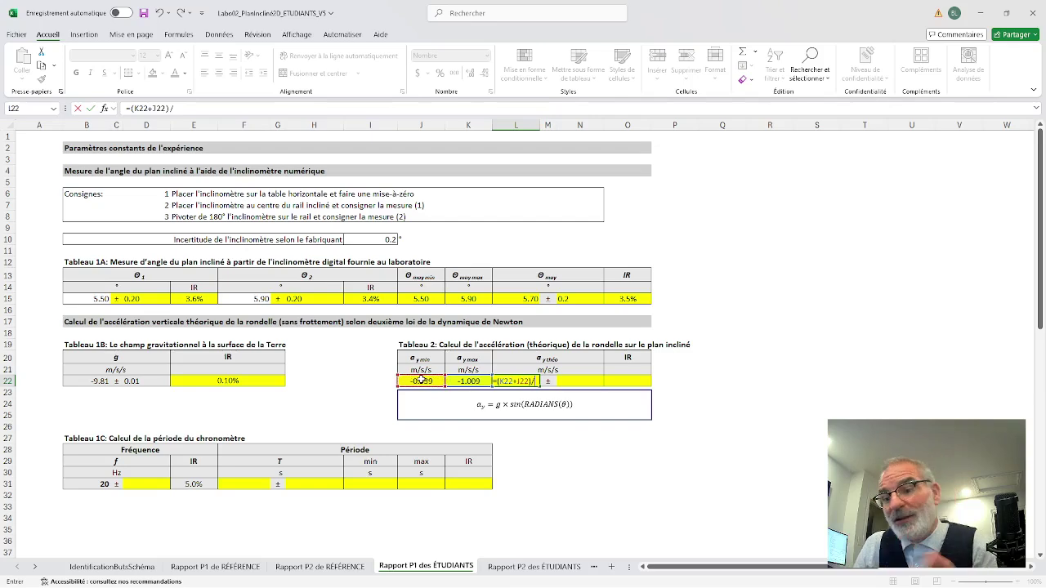
{"action": "type", "text": "/2"}
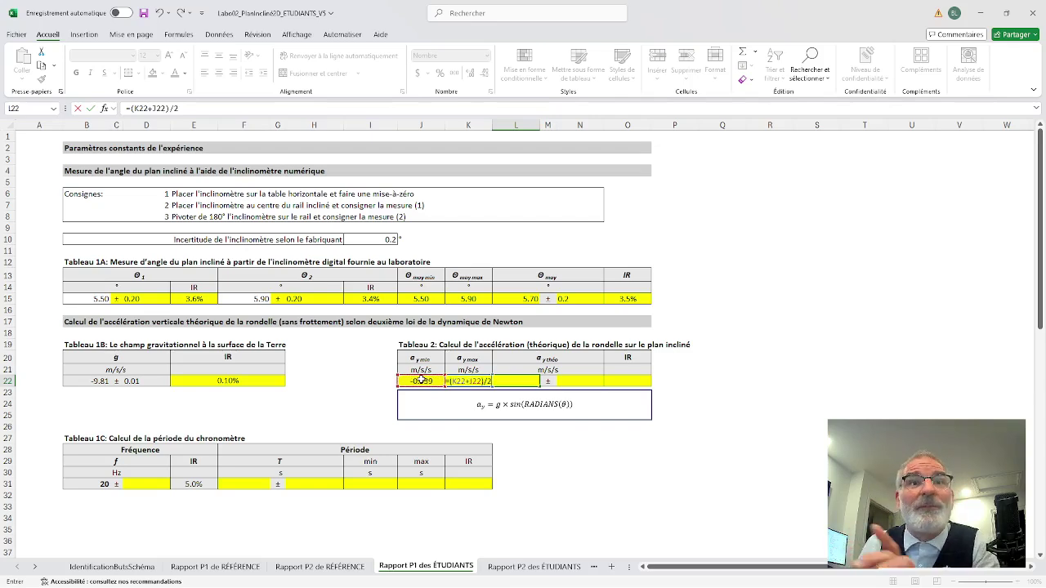
{"action": "key", "text": "Return"}
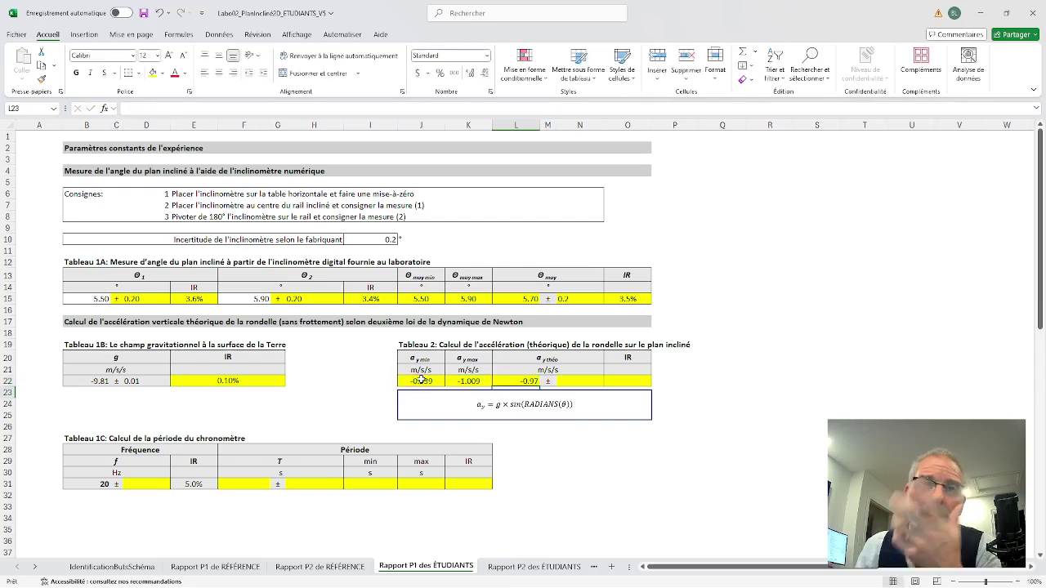
- Begin the formula for the absolute uncertainty of a y théo in N22 of Tableau 2 with =(
{"action": "left_click", "coordinate": [577, 381]}
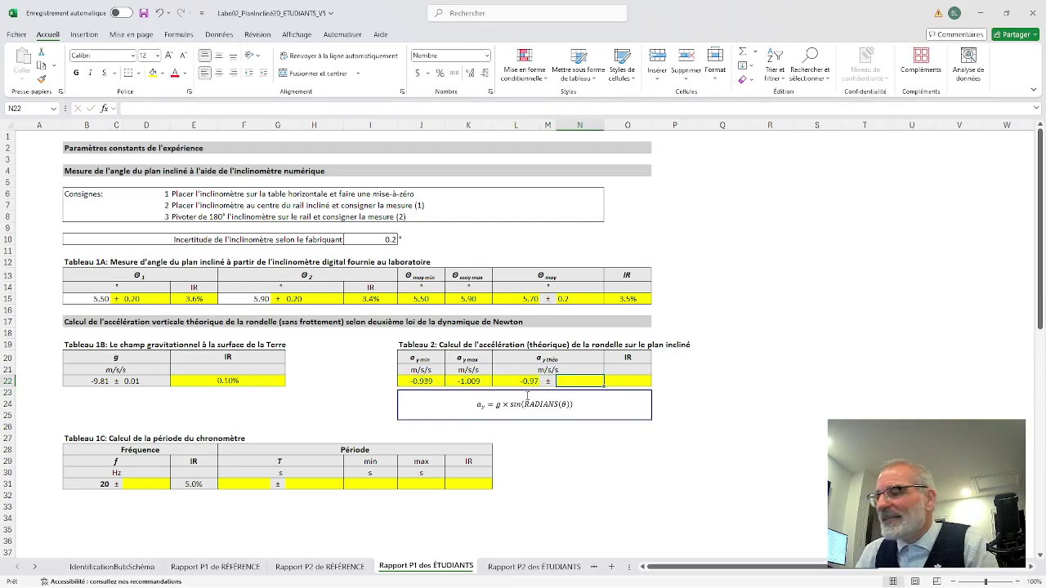
{"action": "type", "text": "="}
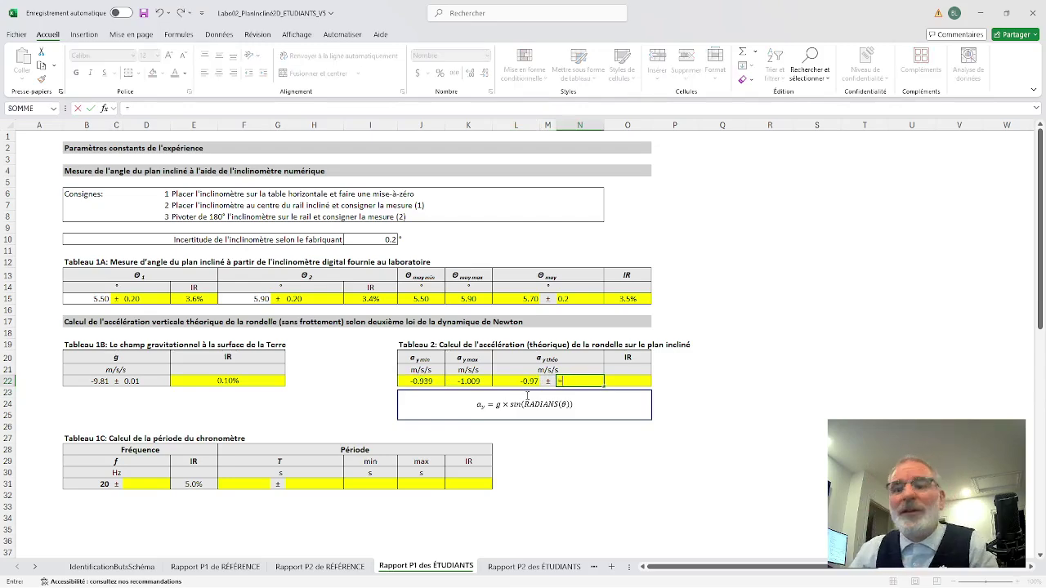
{"action": "type", "text": "("}
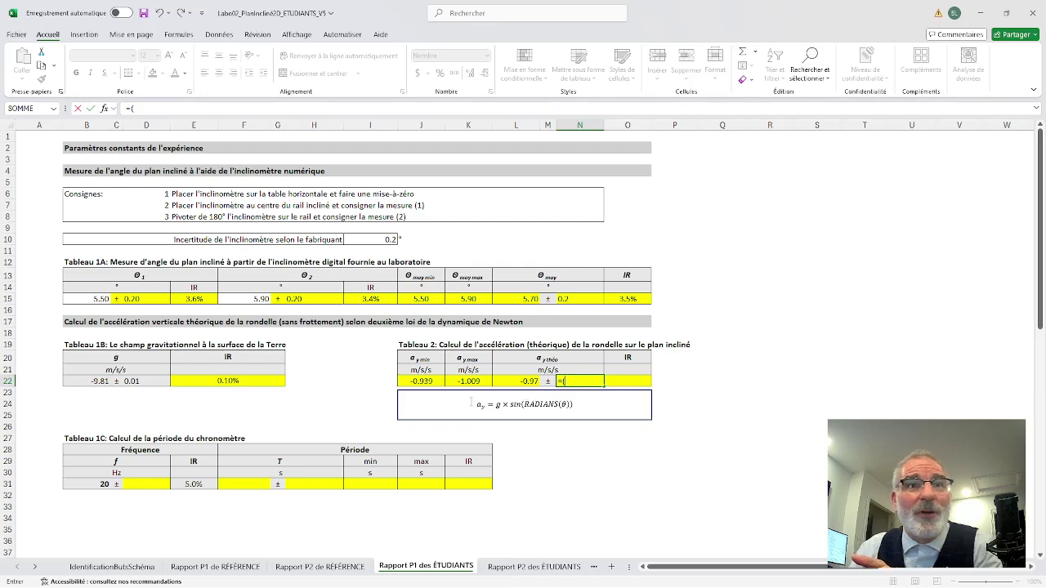
{"action": "left_click", "coordinate": [474, 381]}
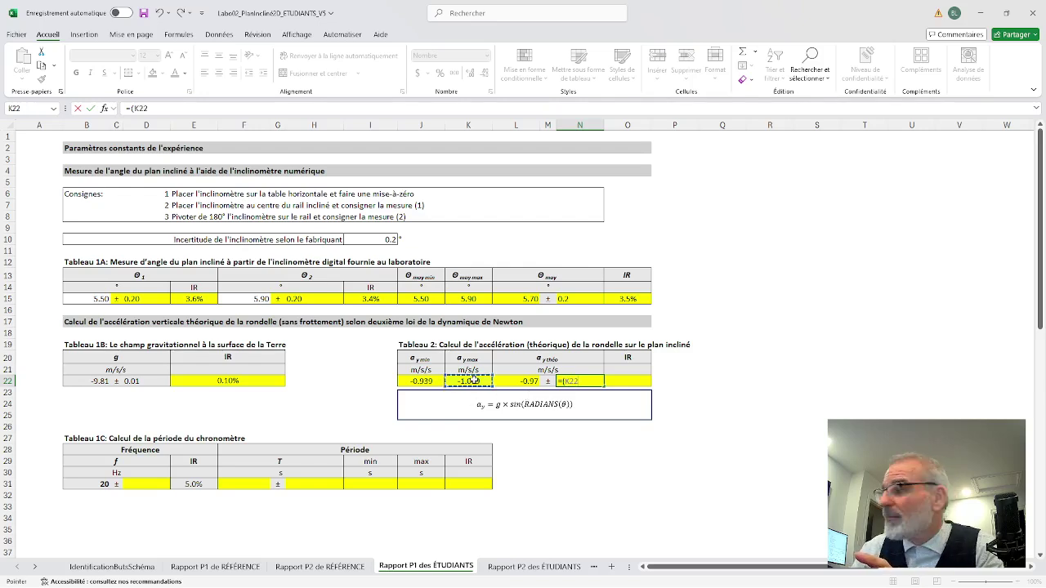
{"action": "key", "text": "BackSpace"}
{"action": "key", "text": "BackSpace"}
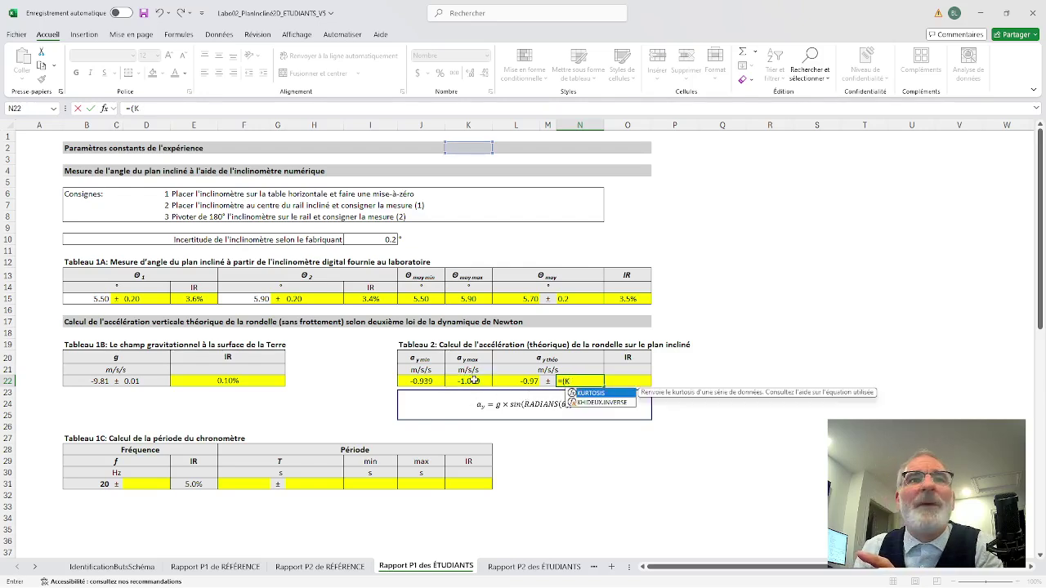
{"action": "key", "text": "BackSpace"}
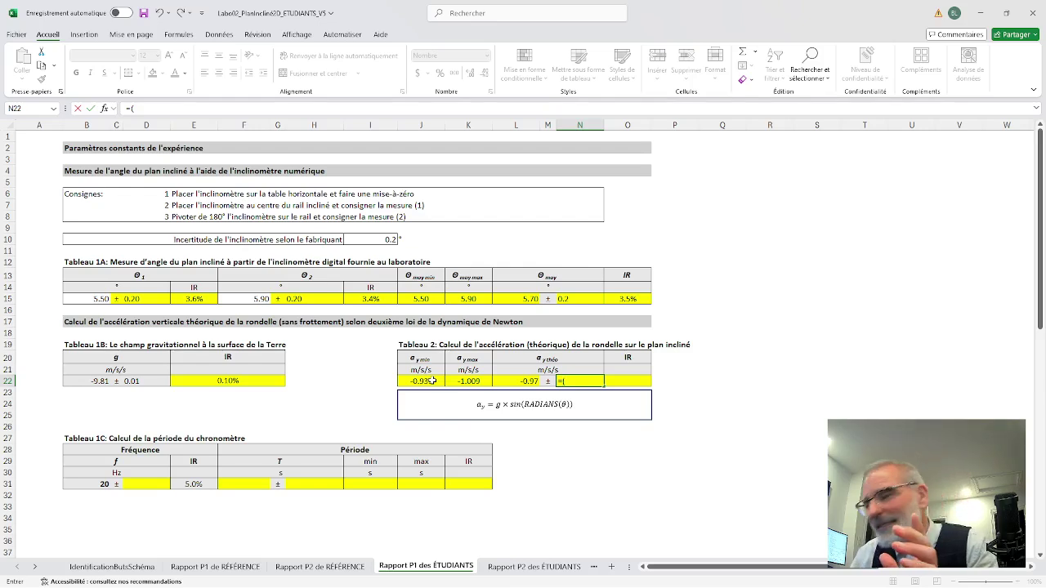
- Complete the uncertainty formula of a y théo in N22 as half the difference between a y min and a y max: =(J22-K22)/2
{"action": "left_click", "coordinate": [433, 381]}
{"action": "type", "text": "-"}
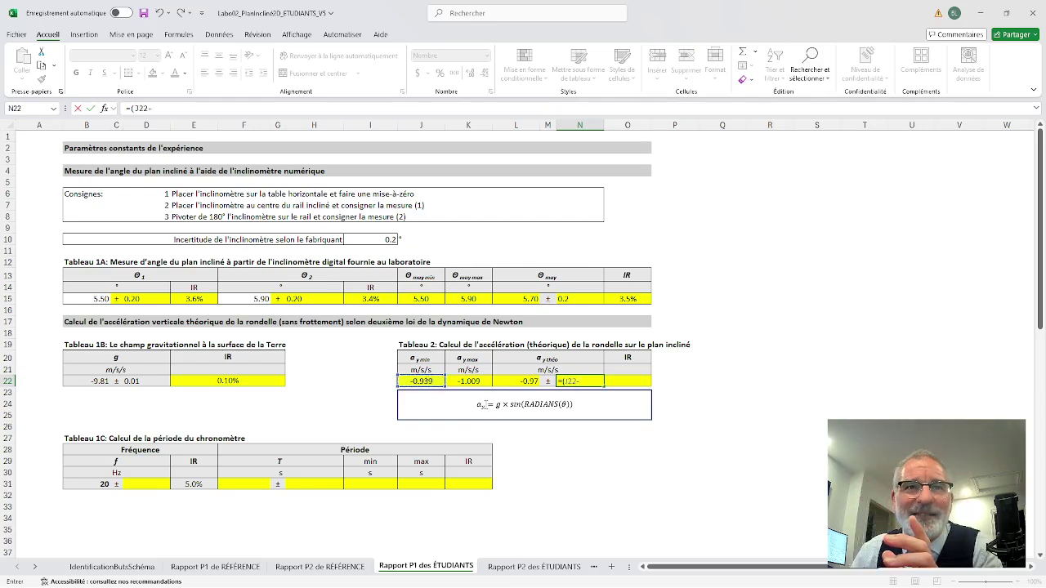
{"action": "left_click", "coordinate": [474, 381]}
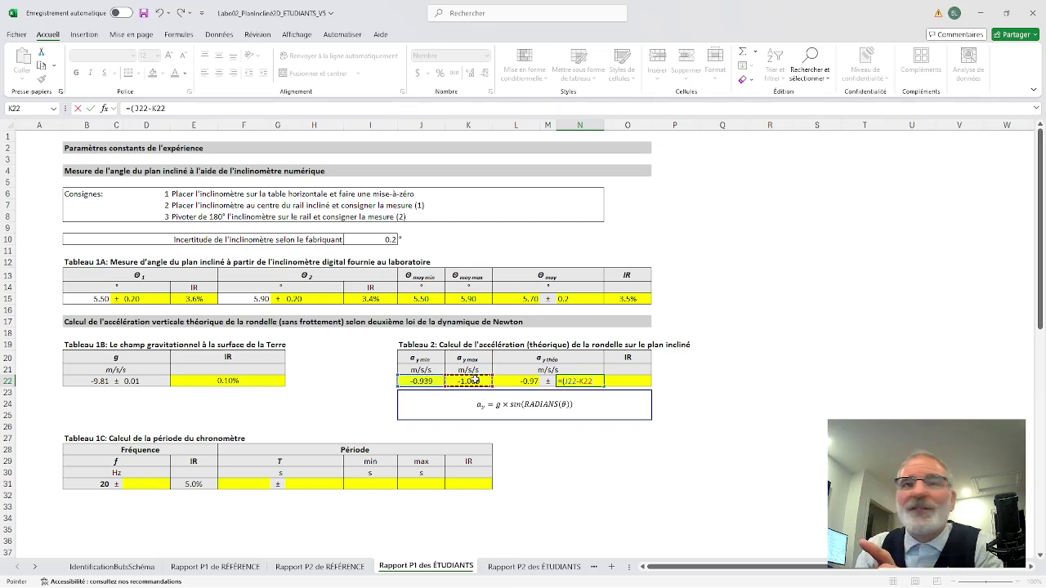
{"action": "type", "text": ")"}
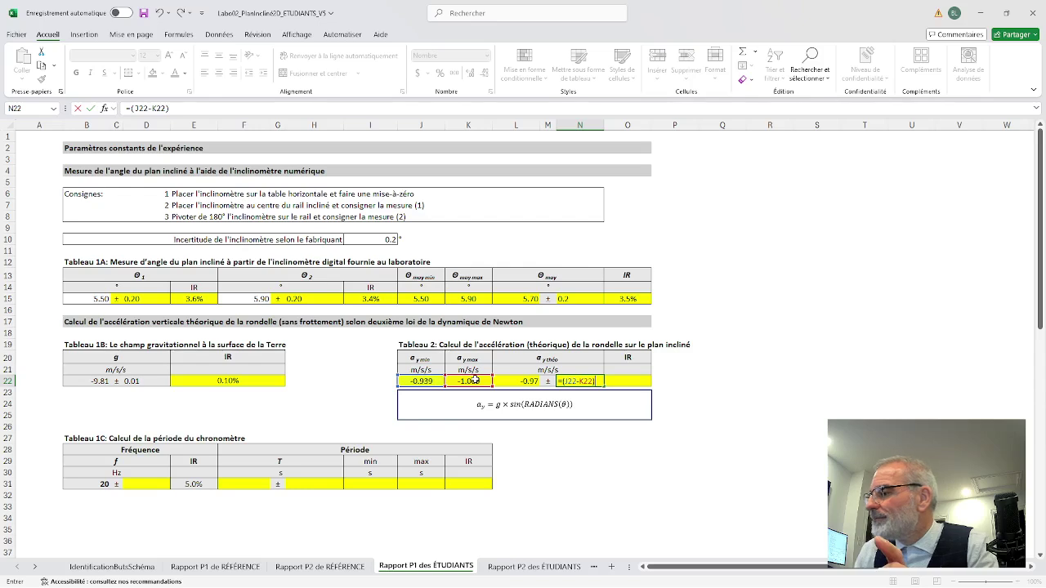
{"action": "type", "text": "/2"}
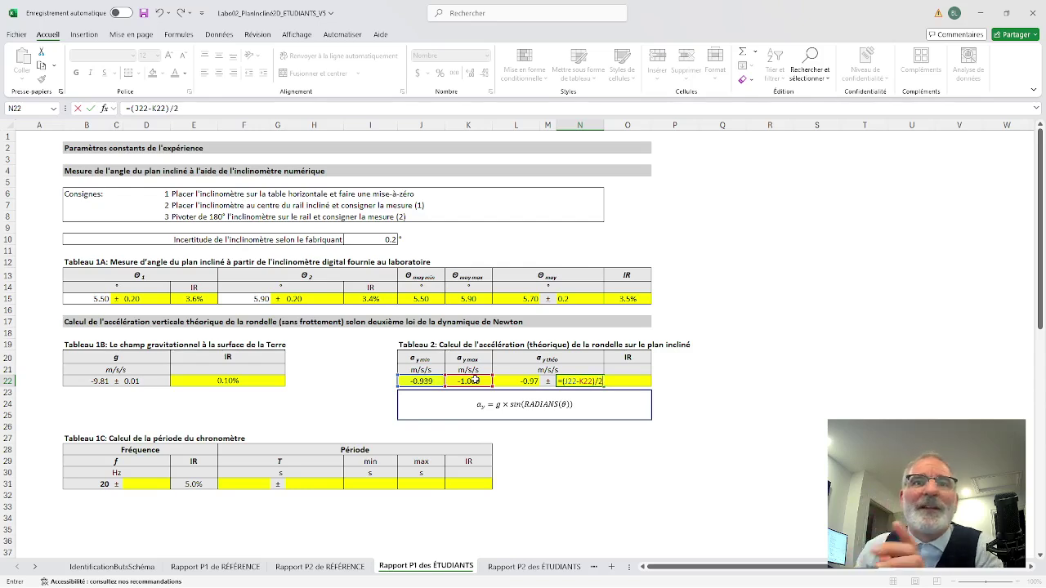
{"action": "key", "text": "Return"}
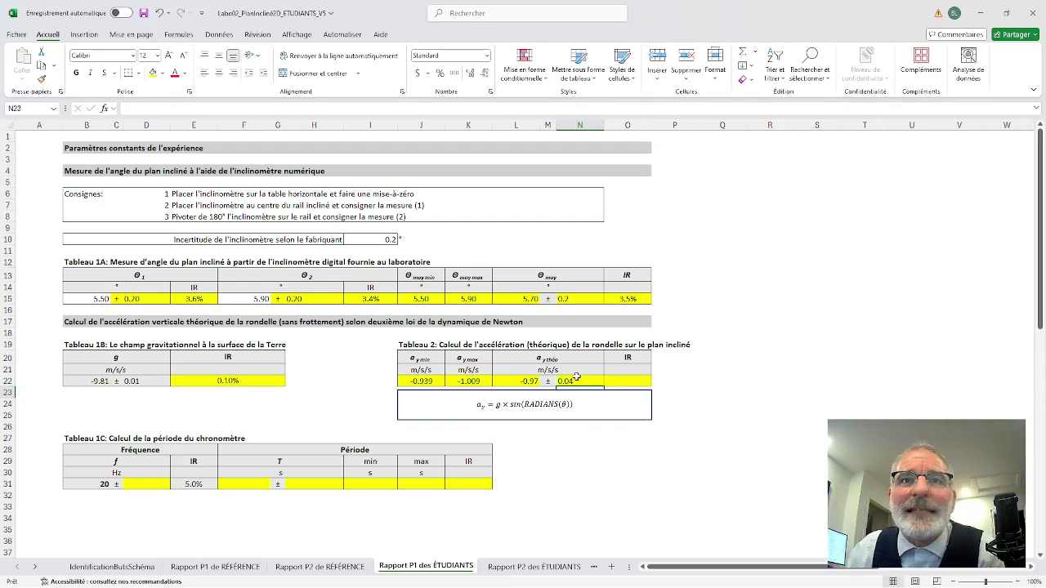
- Calculate the relative uncertainty (IR) of a y théo in O22 of Tableau 2 with the formula =N22/L22
{"action": "left_click", "coordinate": [624, 381]}
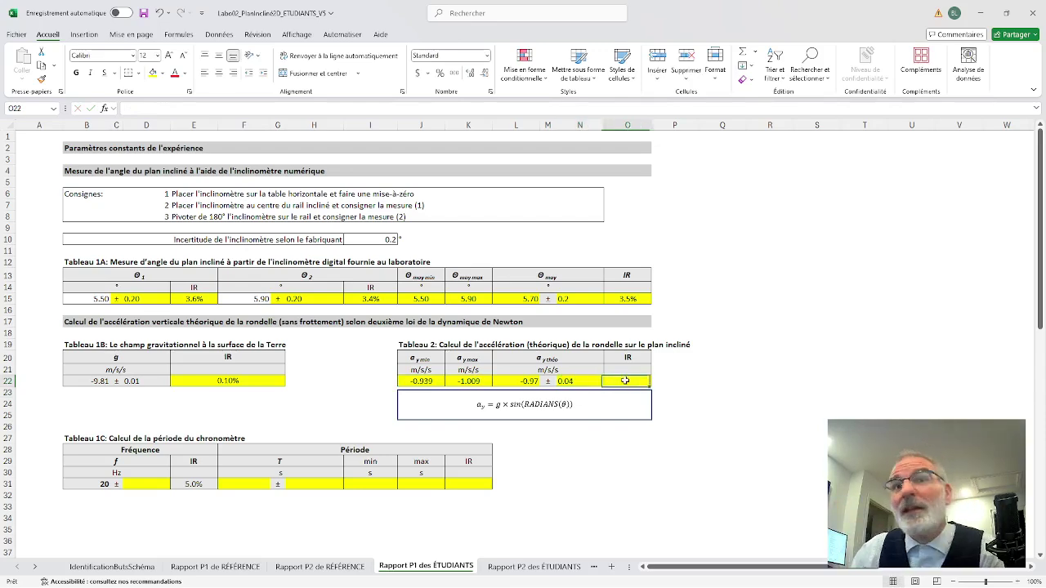
{"action": "left_click", "coordinate": [578, 381]}
{"action": "left_click", "coordinate": [612, 381]}
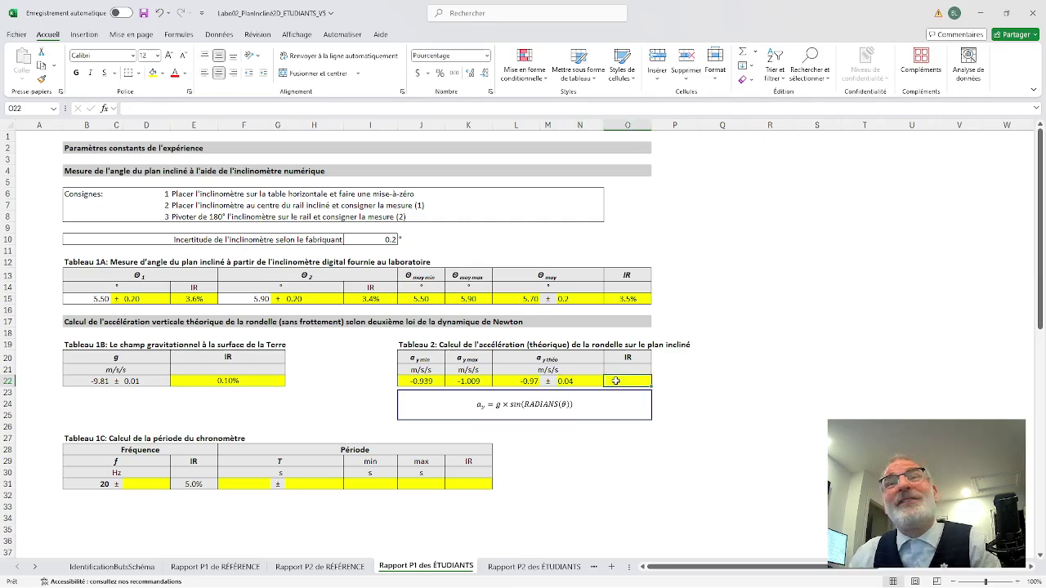
{"action": "type", "text": "="}
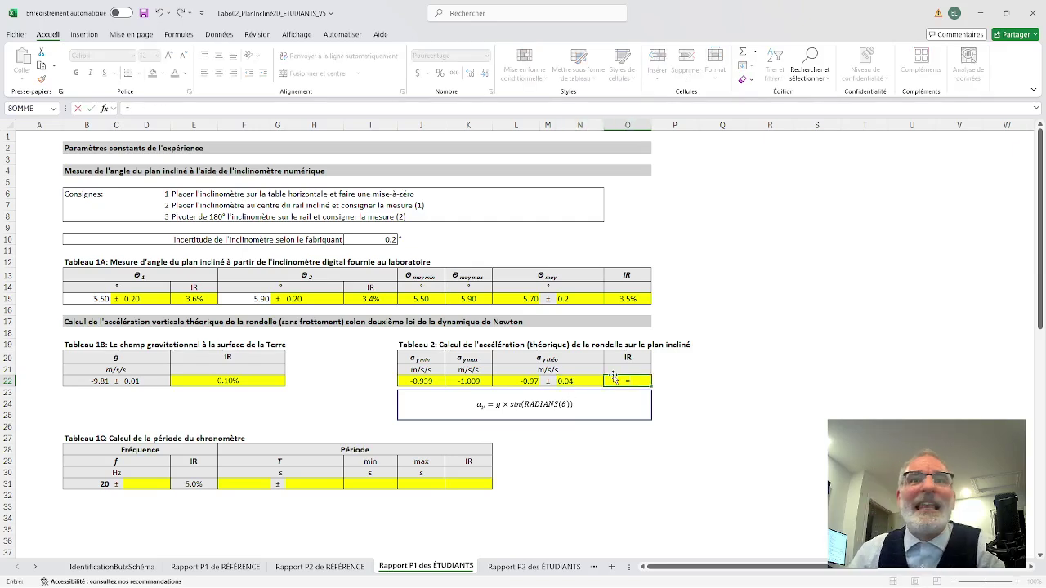
{"action": "left_click", "coordinate": [584, 381]}
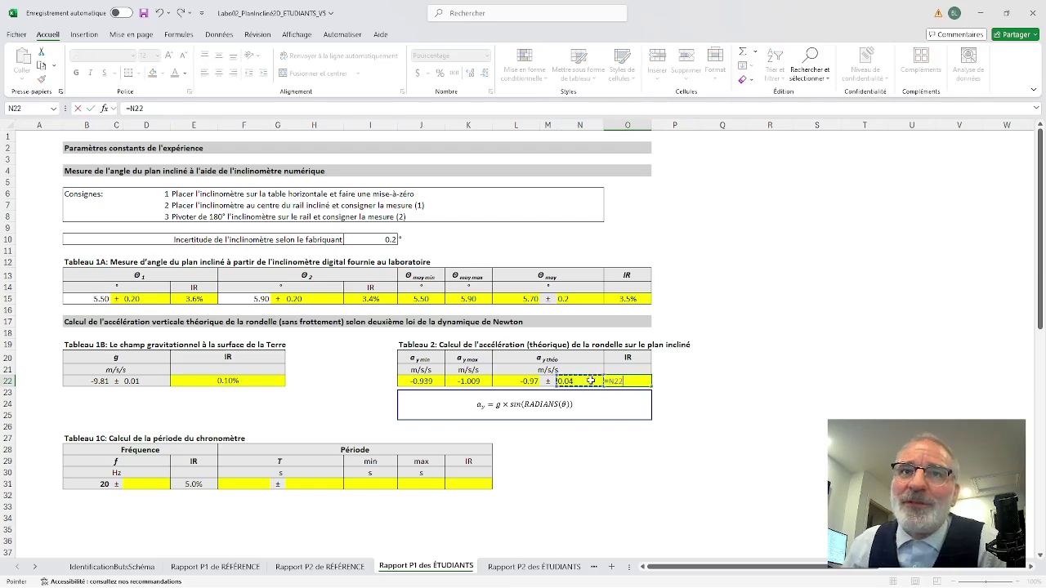
{"action": "type", "text": "/"}
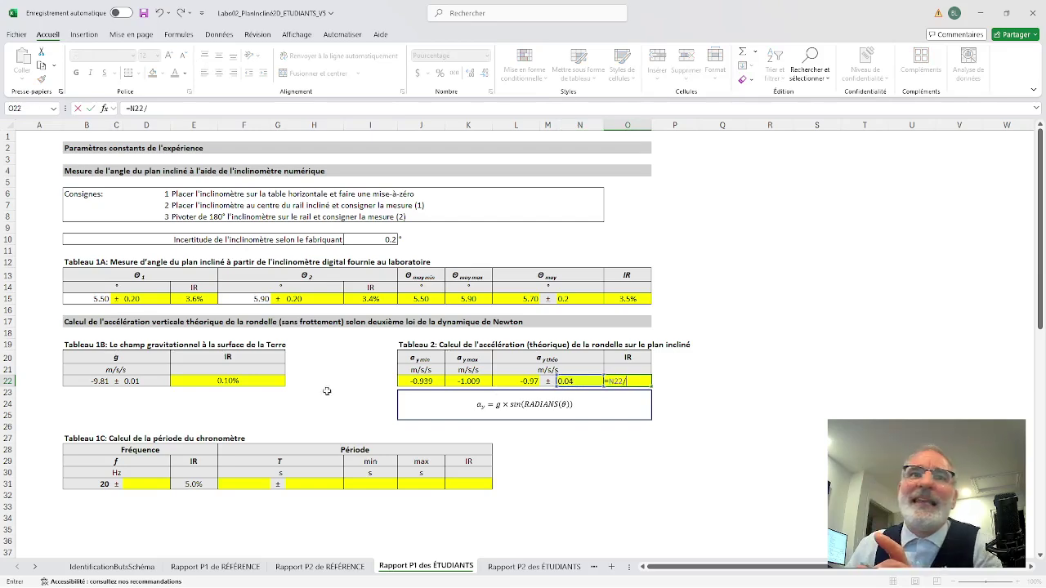
{"action": "left_click", "coordinate": [523, 385]}
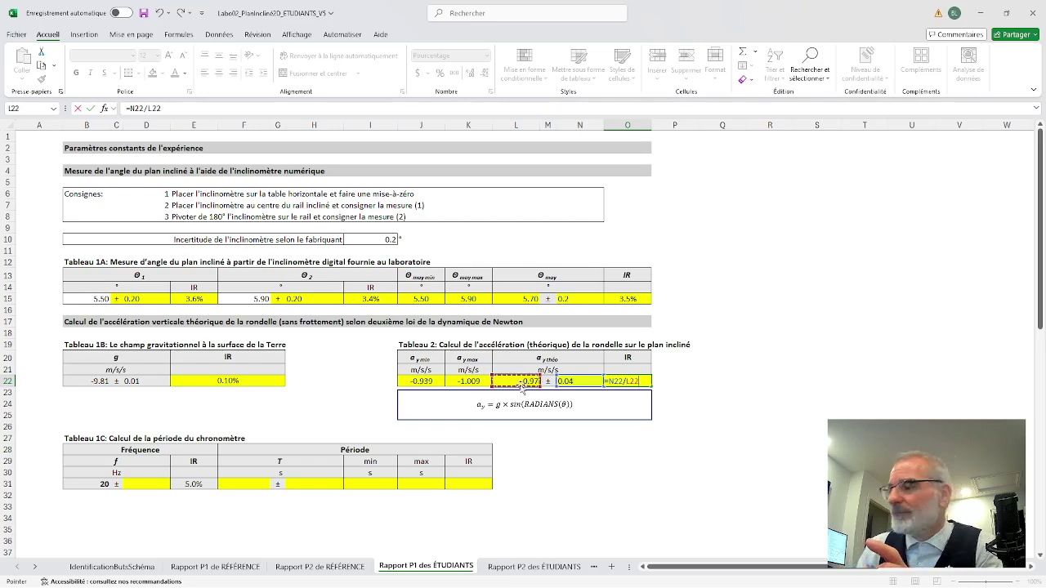
{"action": "key", "text": "Return"}
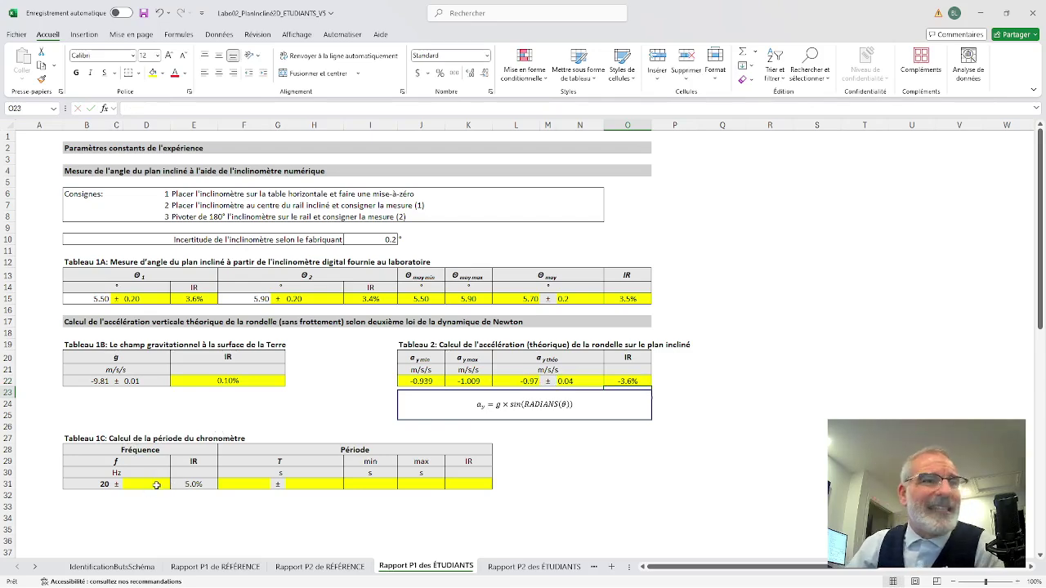
- Calculate the absolute uncertainty of the frequency in D31 of Tableau 1C with the formula =B31*E31
{"action": "left_click", "coordinate": [106, 484]}
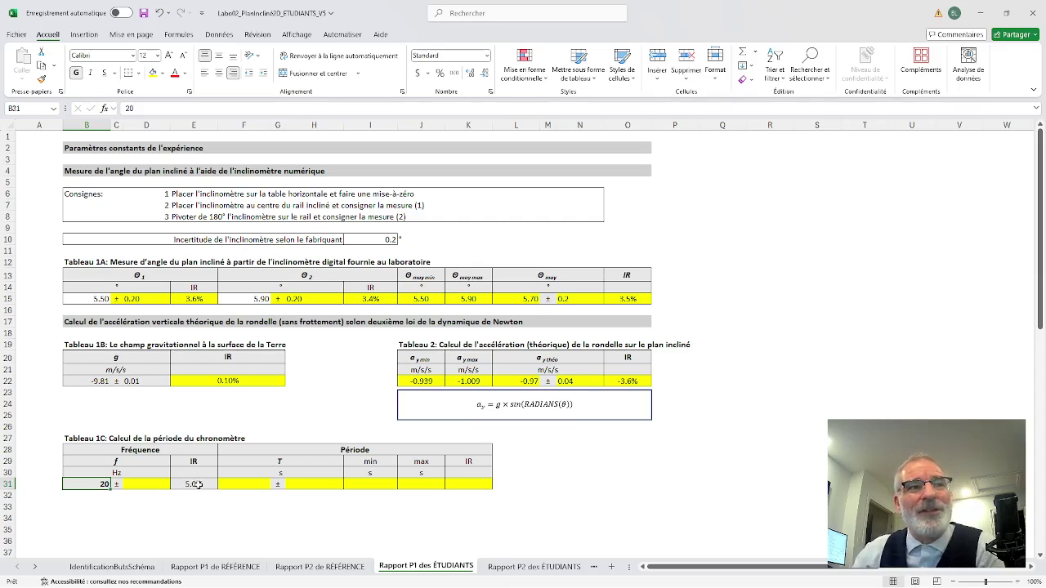
{"action": "left_click", "coordinate": [160, 484]}
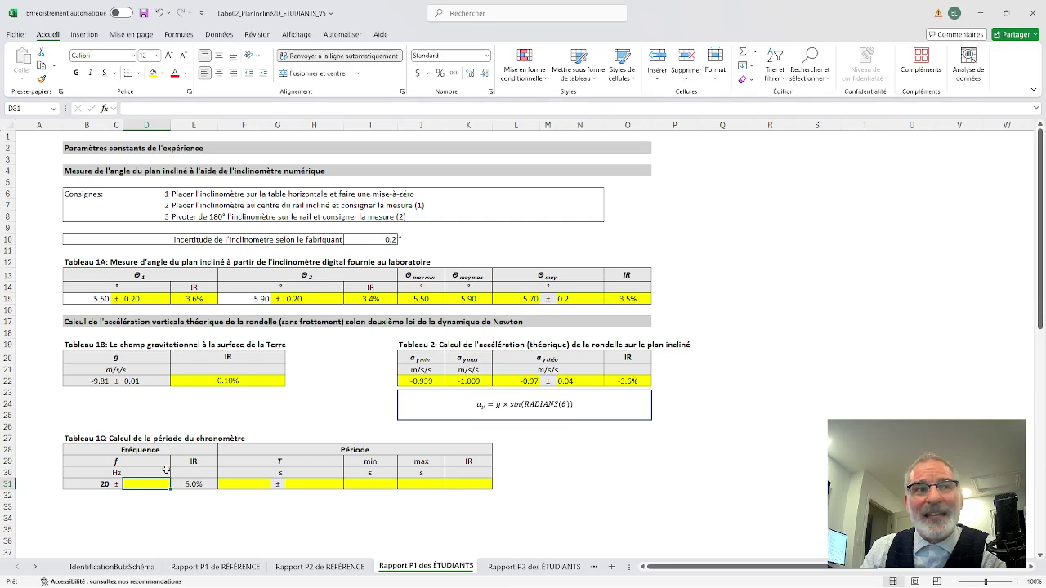
{"action": "type", "text": "="}
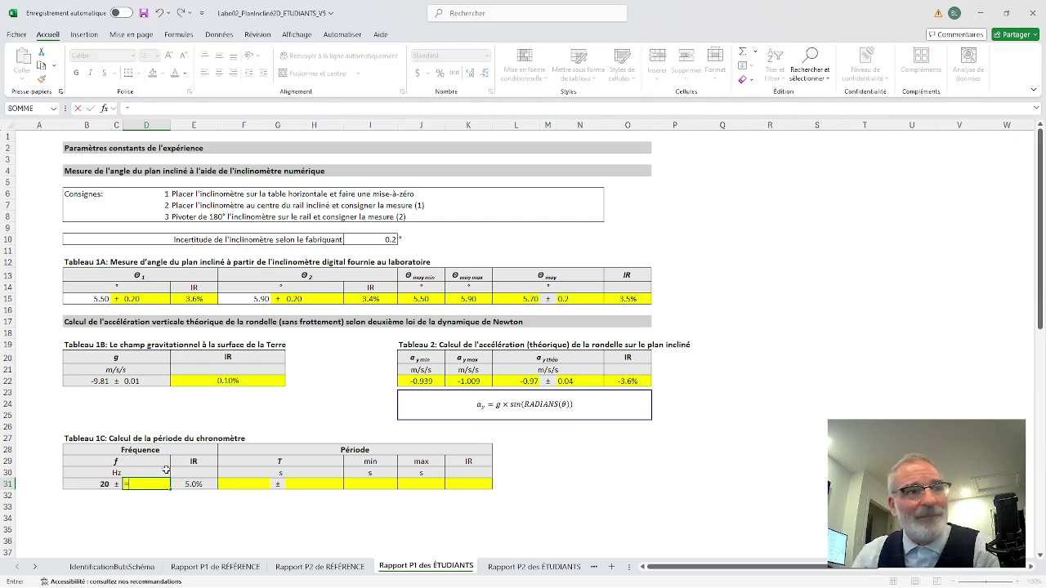
{"action": "left_click", "coordinate": [104, 484]}
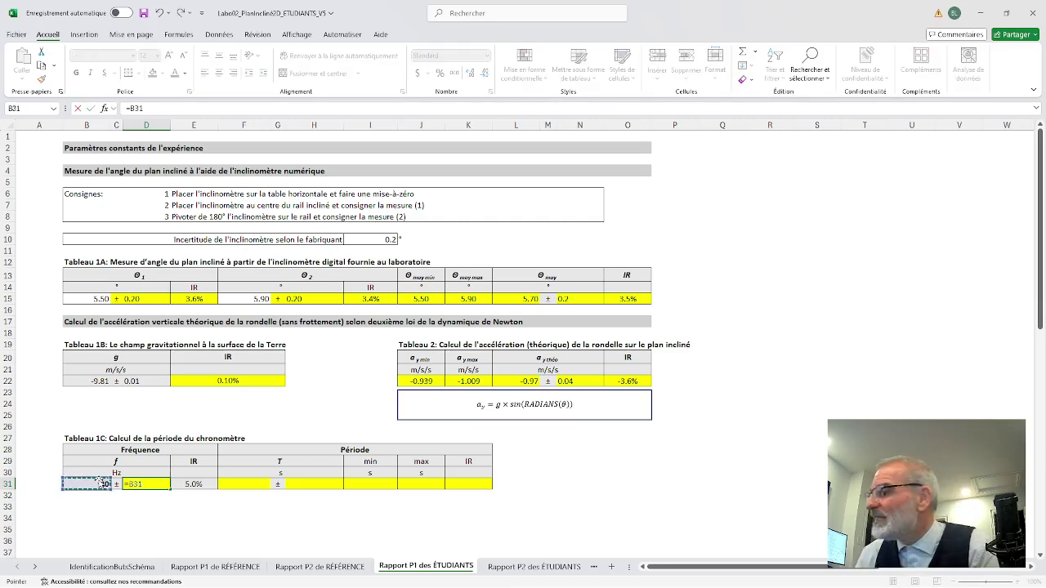
{"action": "type", "text": "*"}
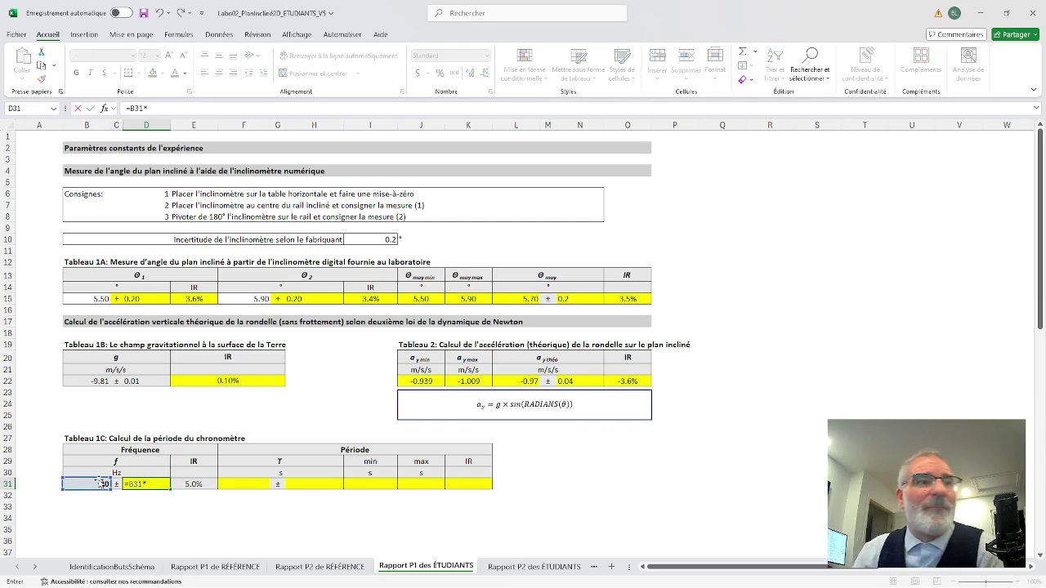
{"action": "left_click", "coordinate": [200, 483]}
{"action": "key", "text": "Return"}
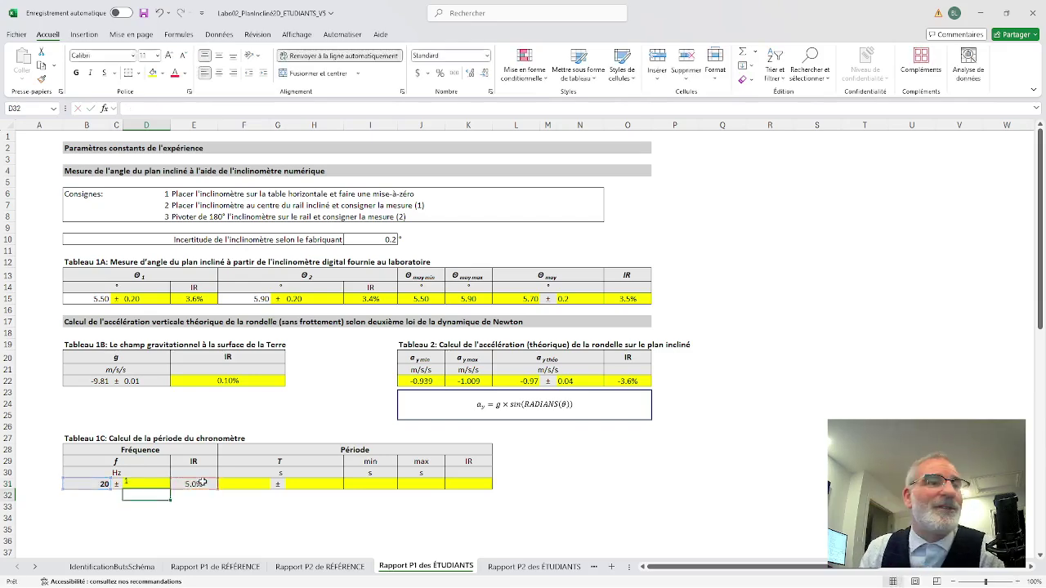
- Format the frequency uncertainty in D31 to show one decimal place
{"action": "left_click", "coordinate": [165, 486]}
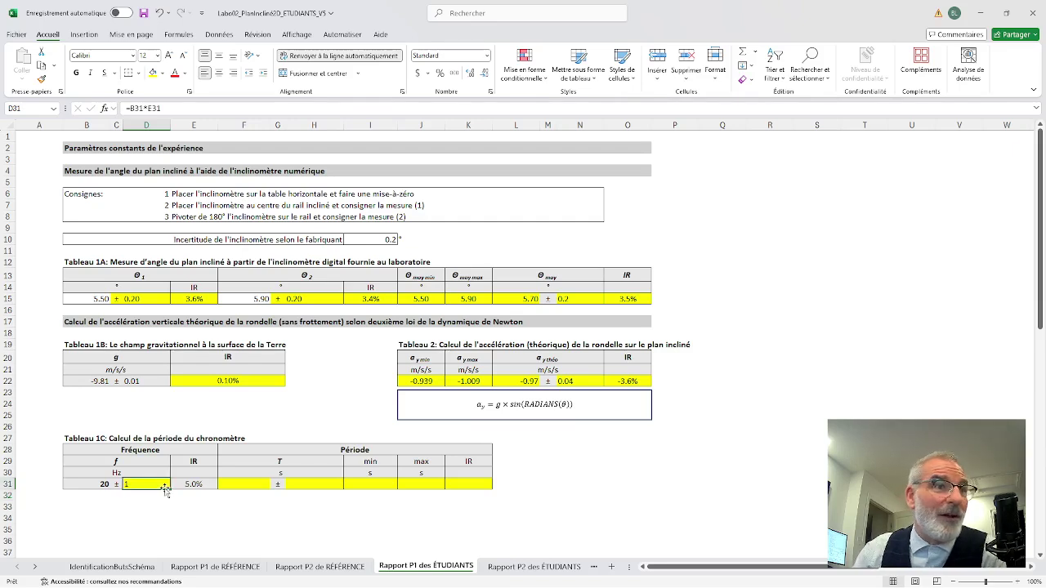
{"action": "left_click", "coordinate": [471, 73]}
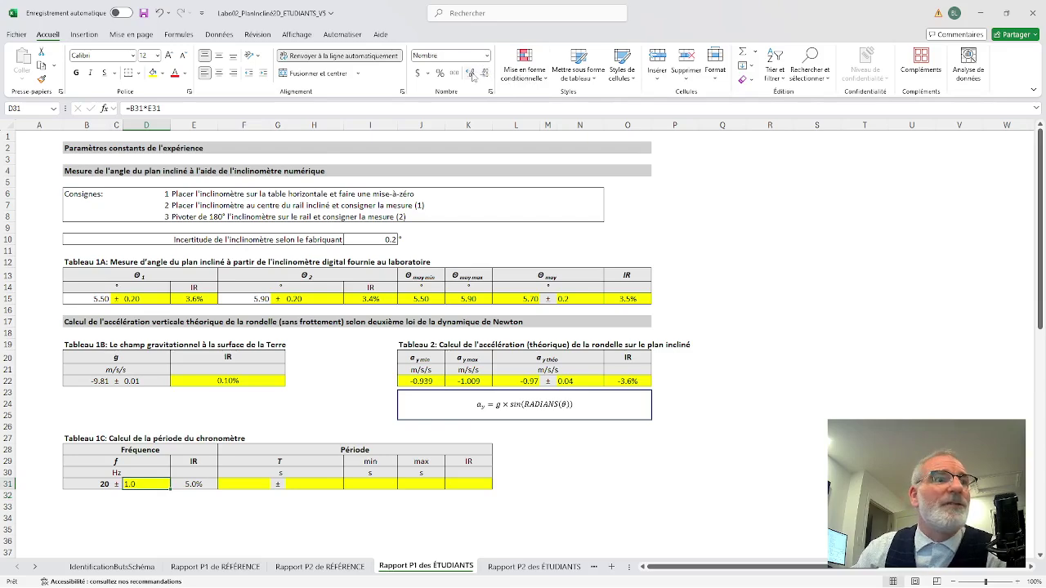
{"action": "left_click", "coordinate": [472, 73]}
{"action": "left_click", "coordinate": [472, 73]}
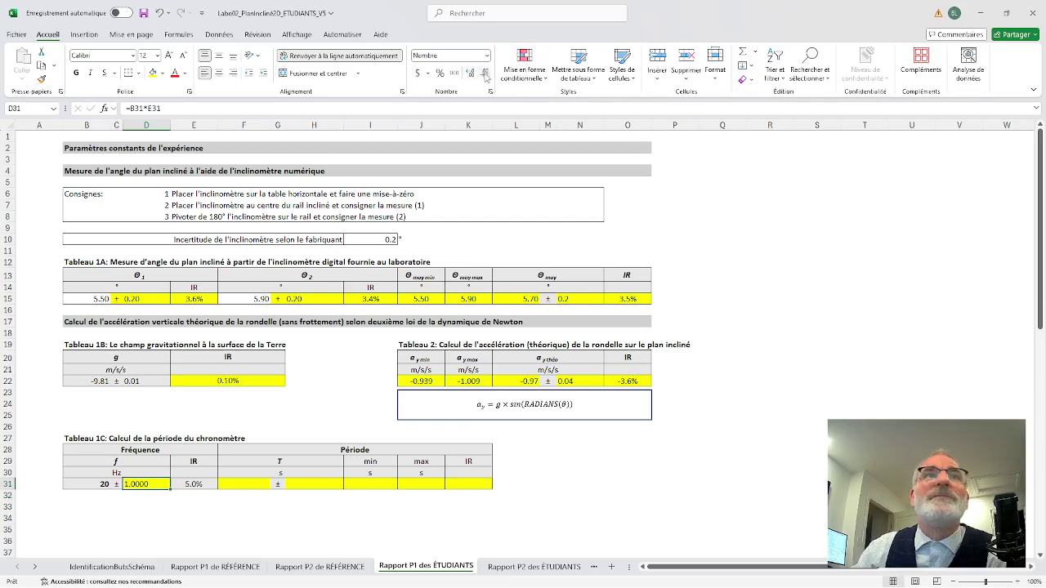
{"action": "left_click", "coordinate": [484, 73]}
{"action": "left_click", "coordinate": [485, 72]}
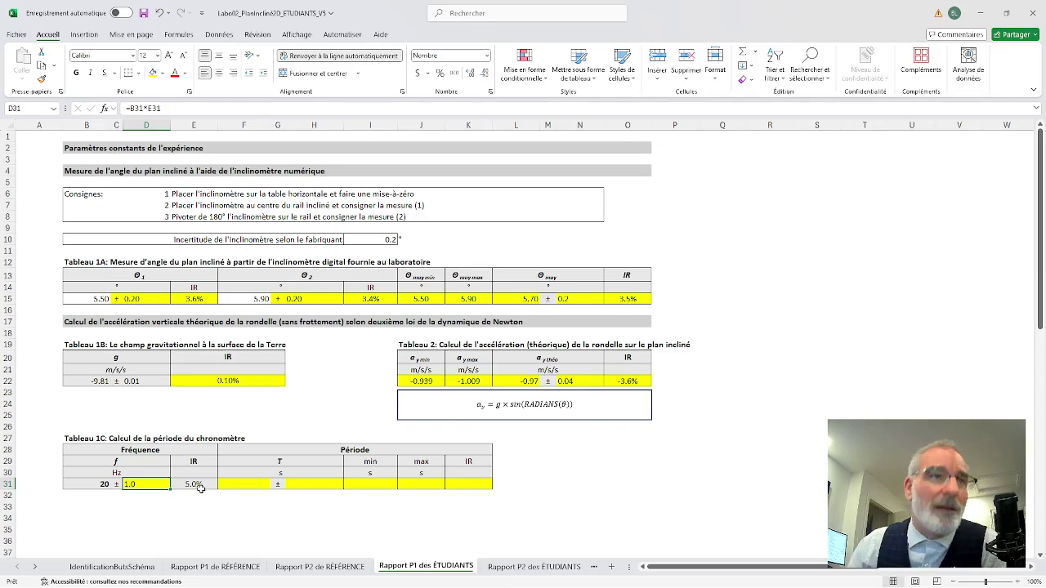
- Calculate the period T in F31 of Tableau 1C as the inverse of the frequency: =1/B31
{"action": "left_click", "coordinate": [244, 485]}
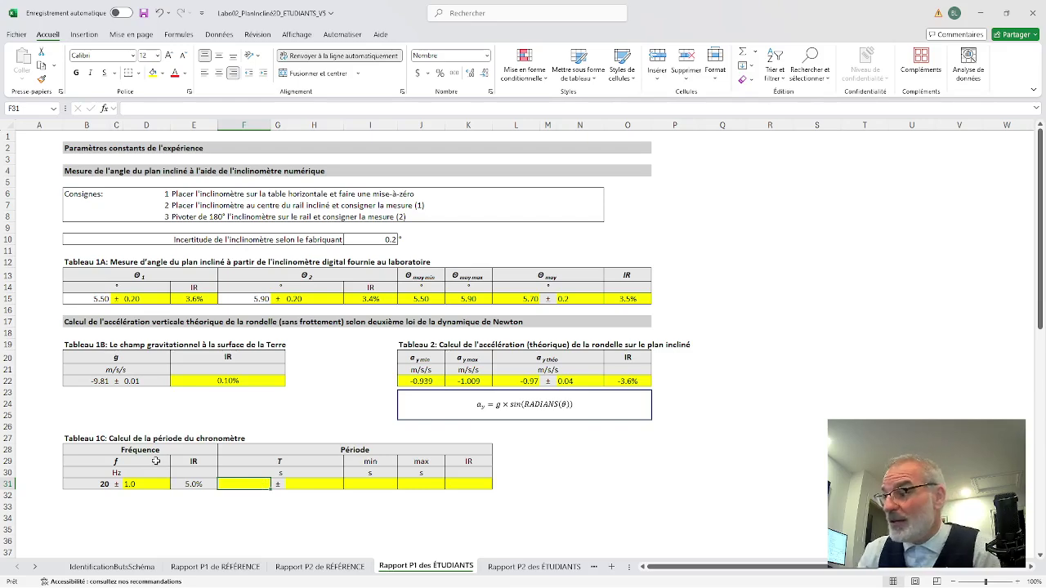
{"action": "type", "text": "="}
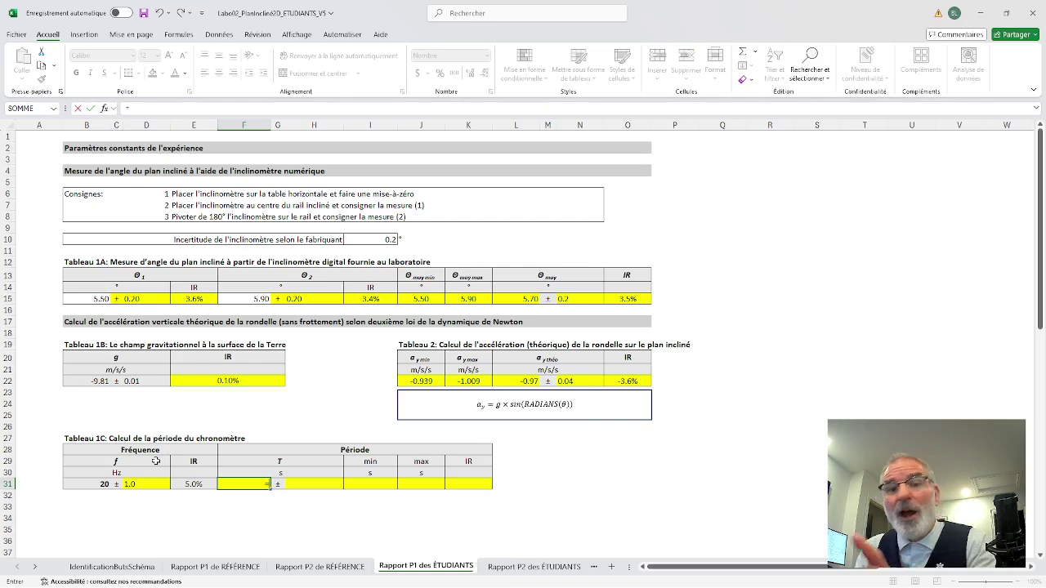
{"action": "type", "text": "1/"}
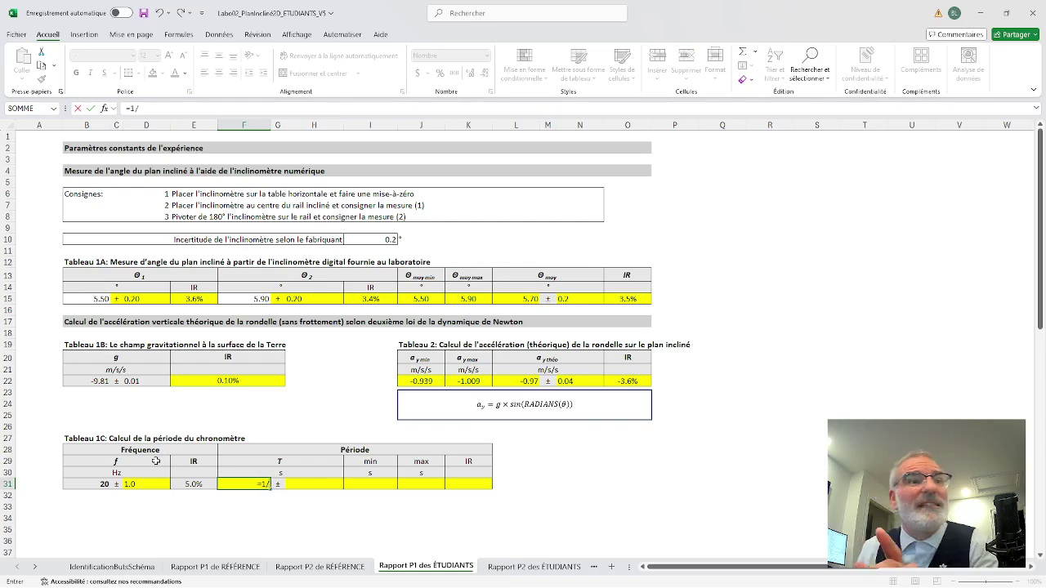
{"action": "left_click", "coordinate": [92, 484]}
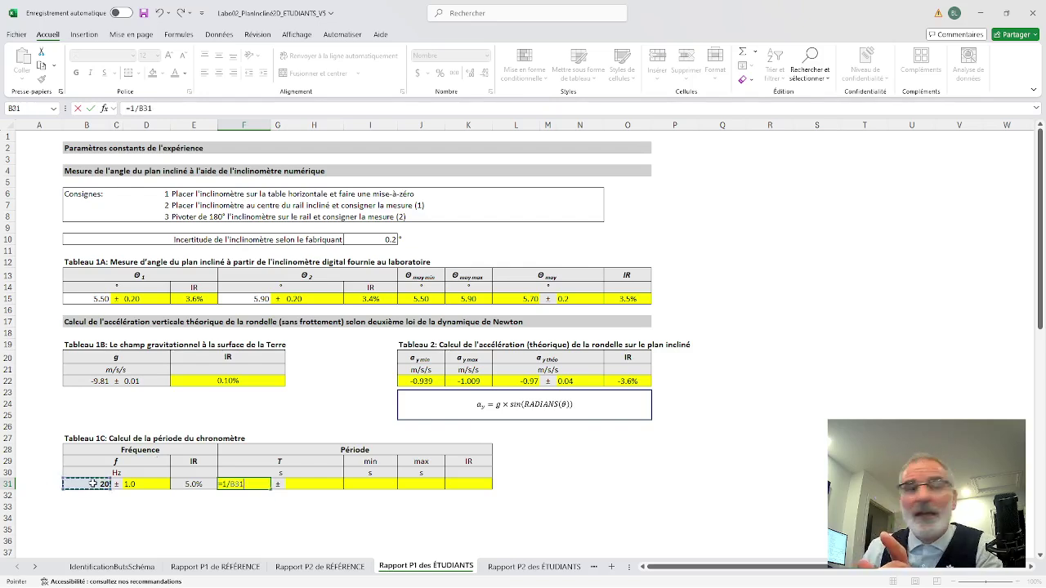
{"action": "key", "text": "Return"}
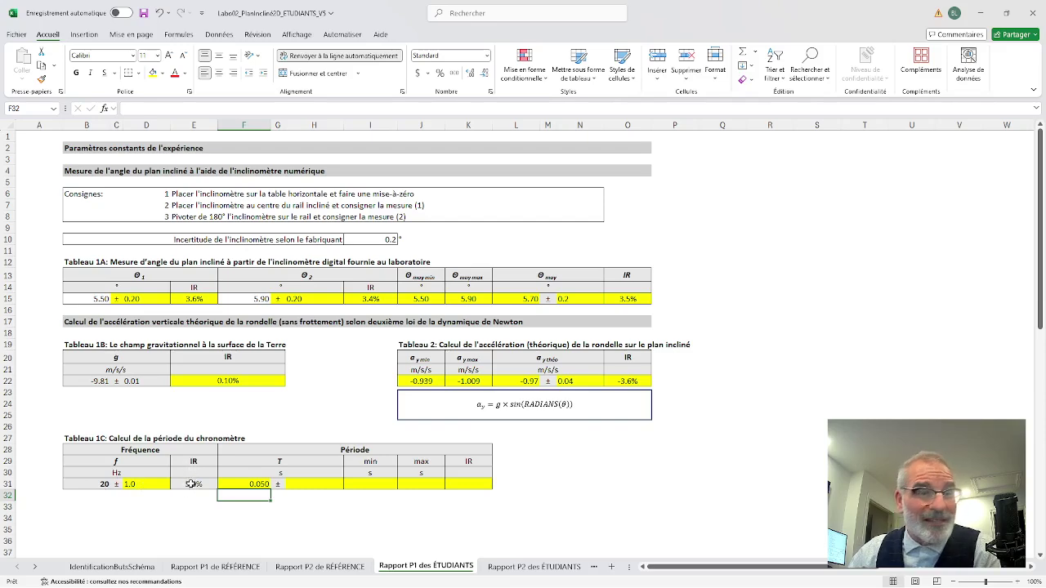
- Set the period's IR in K31 of Tableau 1C equal to the frequency's IR with the formula =E31
{"action": "left_click", "coordinate": [327, 486]}
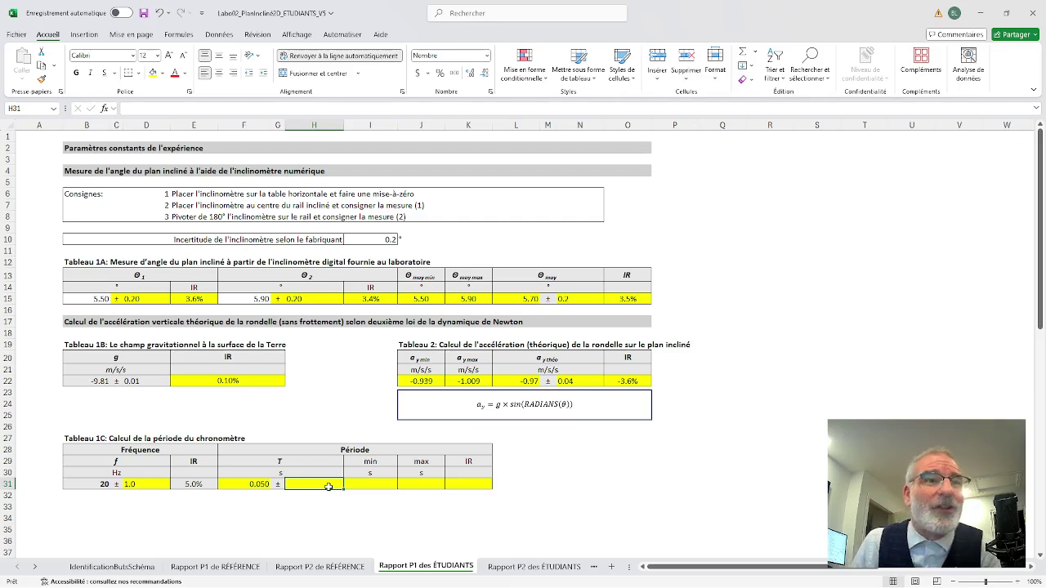
{"action": "left_click", "coordinate": [455, 482]}
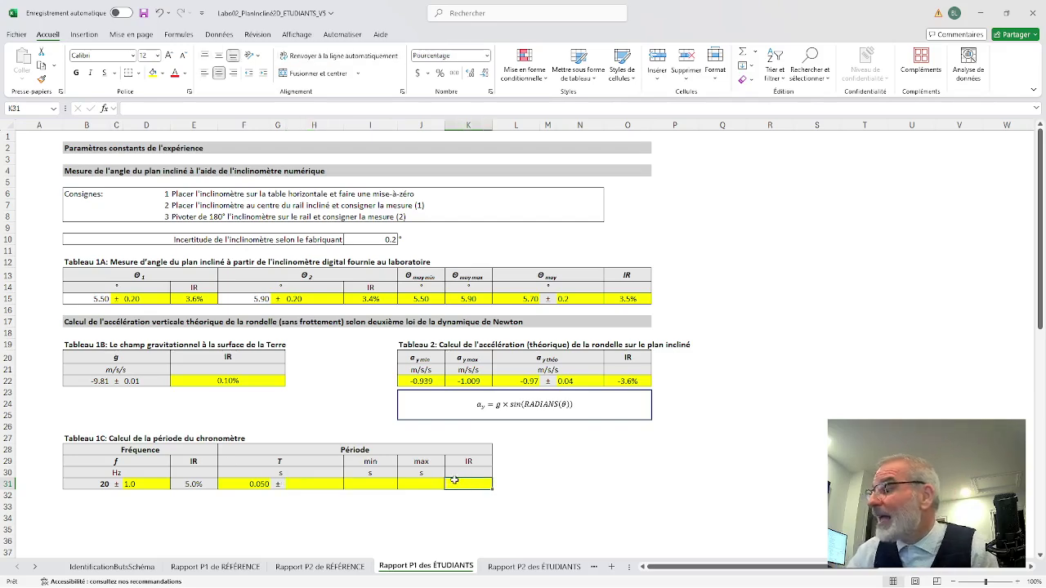
{"action": "type", "text": "="}
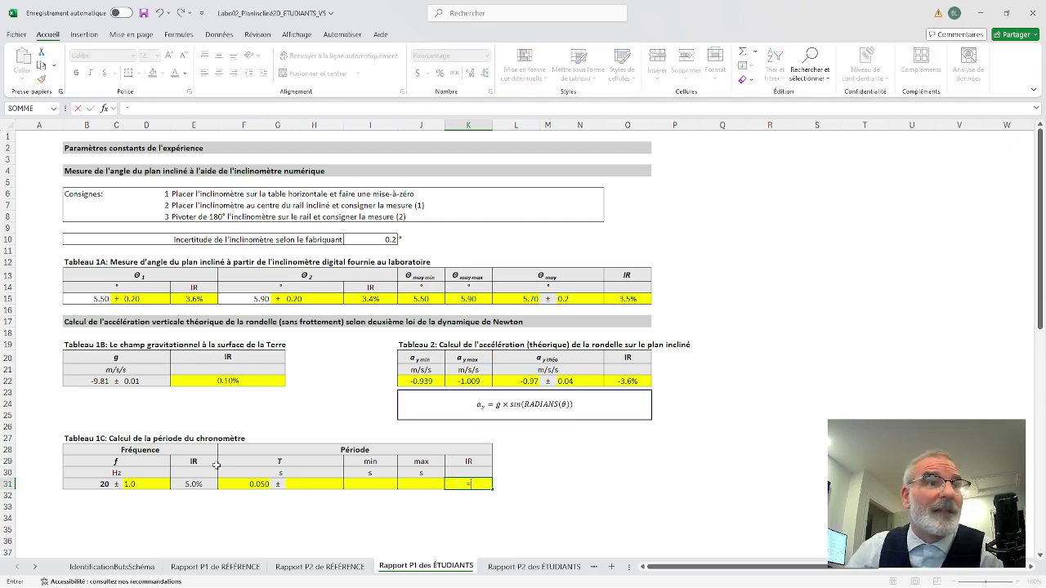
{"action": "left_click", "coordinate": [196, 484]}
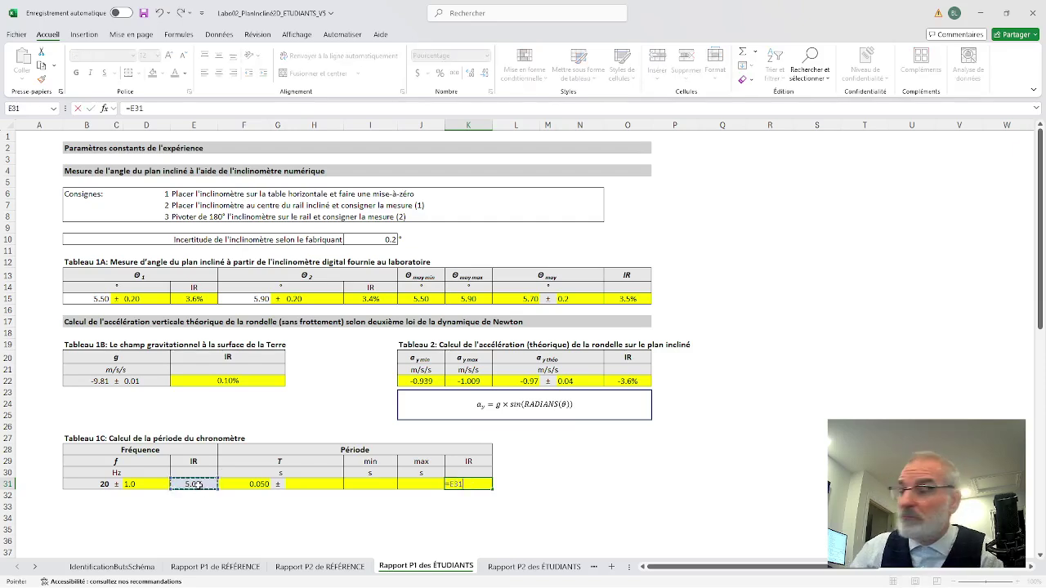
{"action": "key", "text": "Return"}
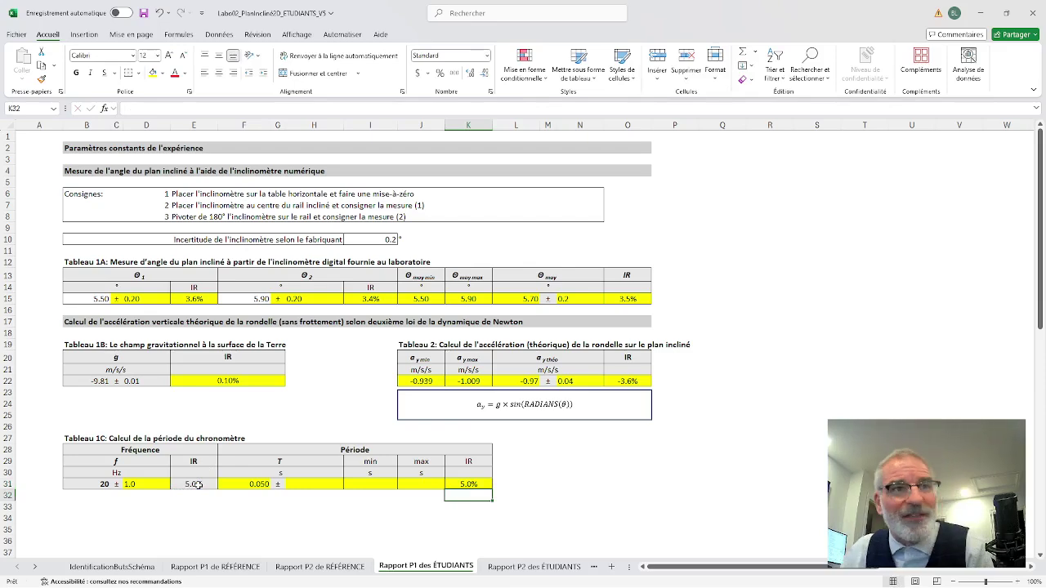
- Calculate the absolute uncertainty of the period in H31 of Tableau 1C with =F31*K31 and review the formula's references
{"action": "left_click", "coordinate": [311, 486]}
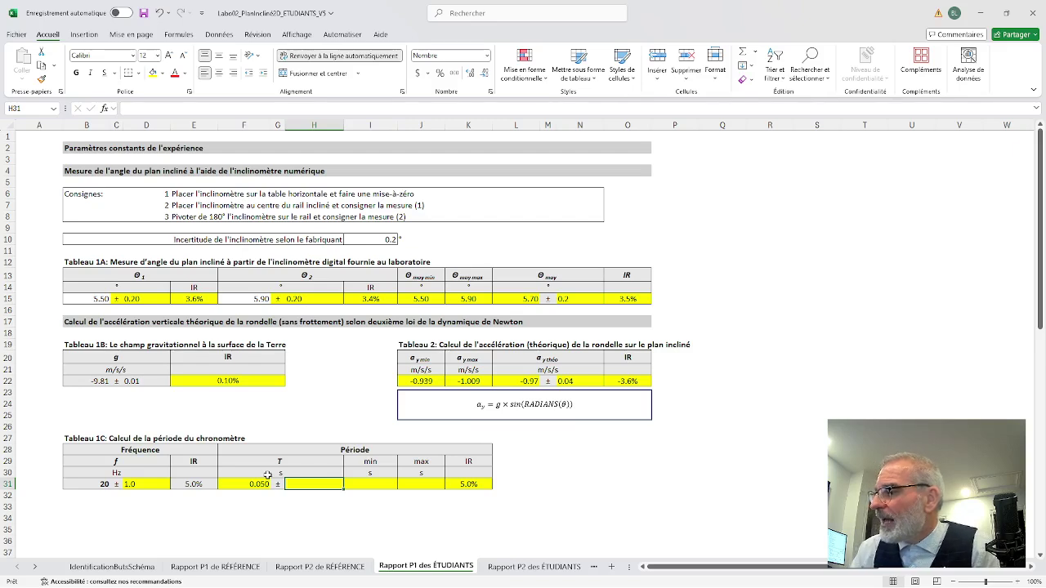
{"action": "type", "text": "="}
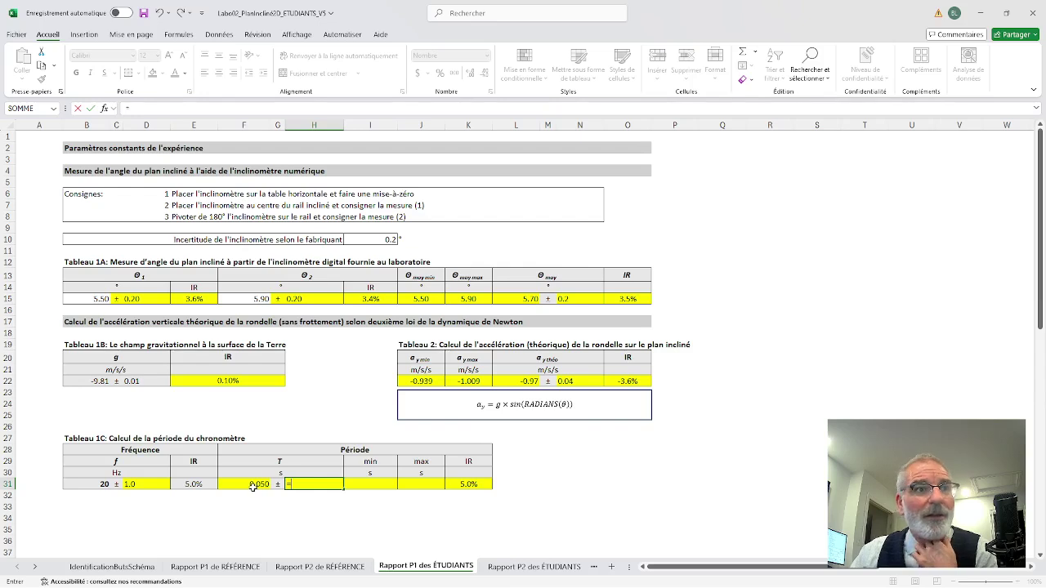
{"action": "left_click", "coordinate": [254, 485]}
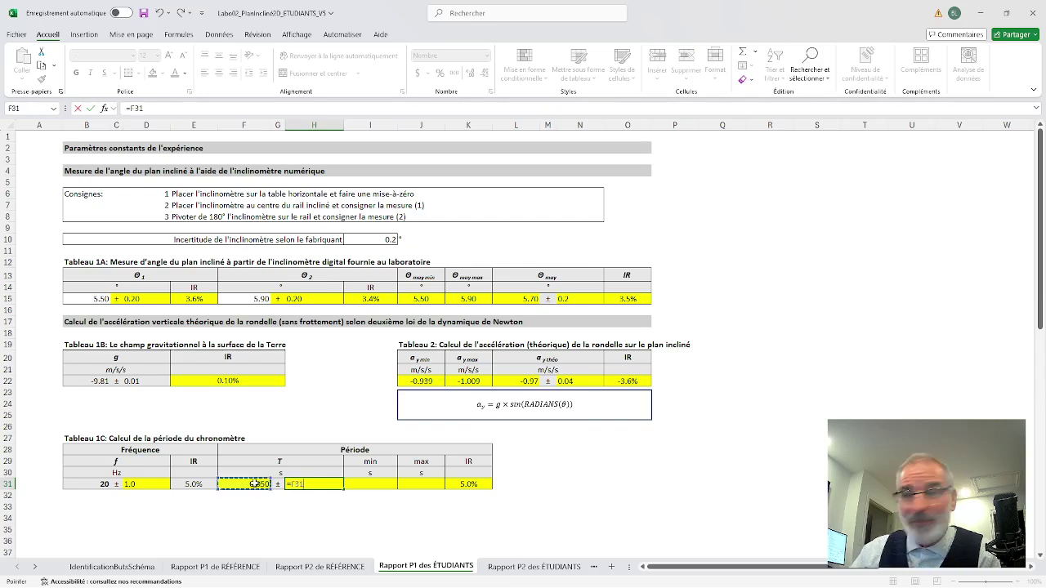
{"action": "type", "text": "*"}
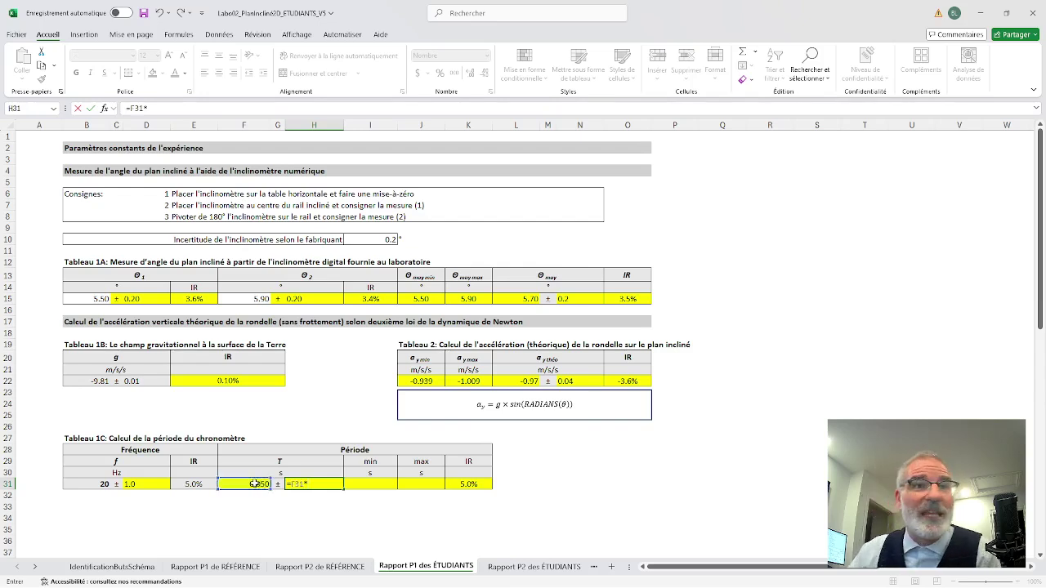
{"action": "left_click", "coordinate": [460, 483]}
{"action": "key", "text": "Return"}
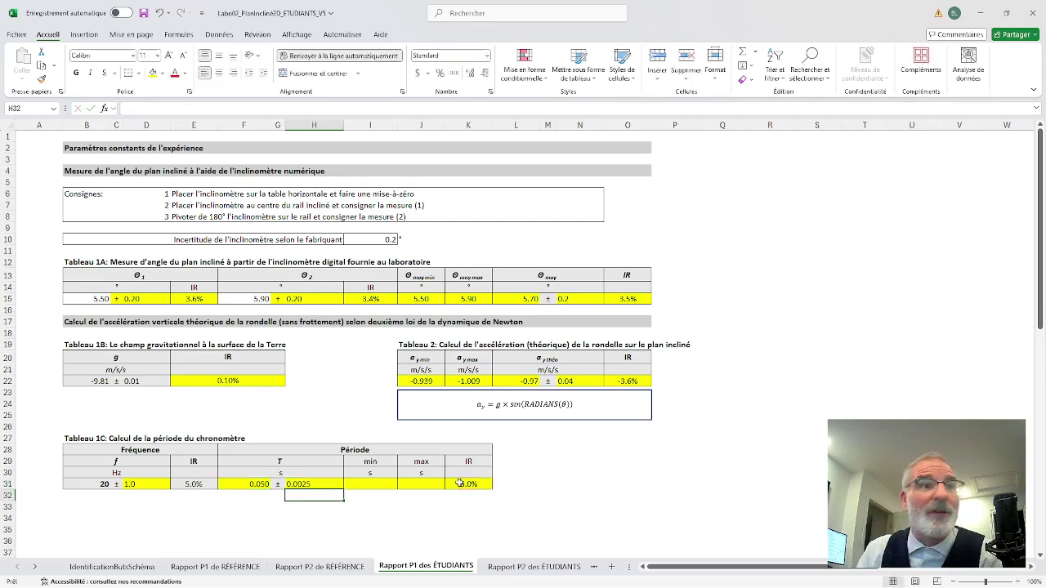
{"action": "left_click", "coordinate": [318, 486]}
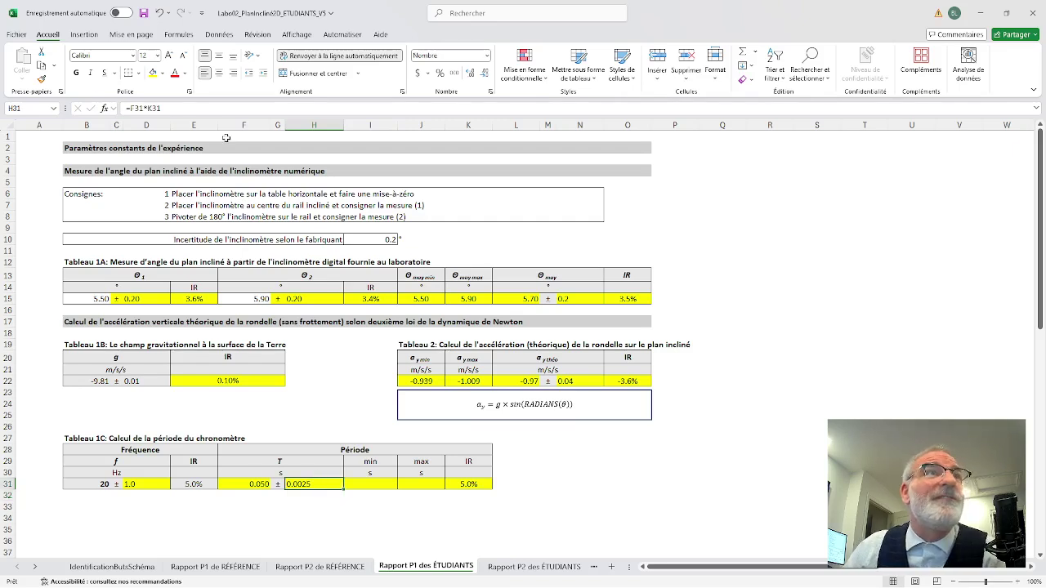
{"action": "left_click", "coordinate": [184, 106]}
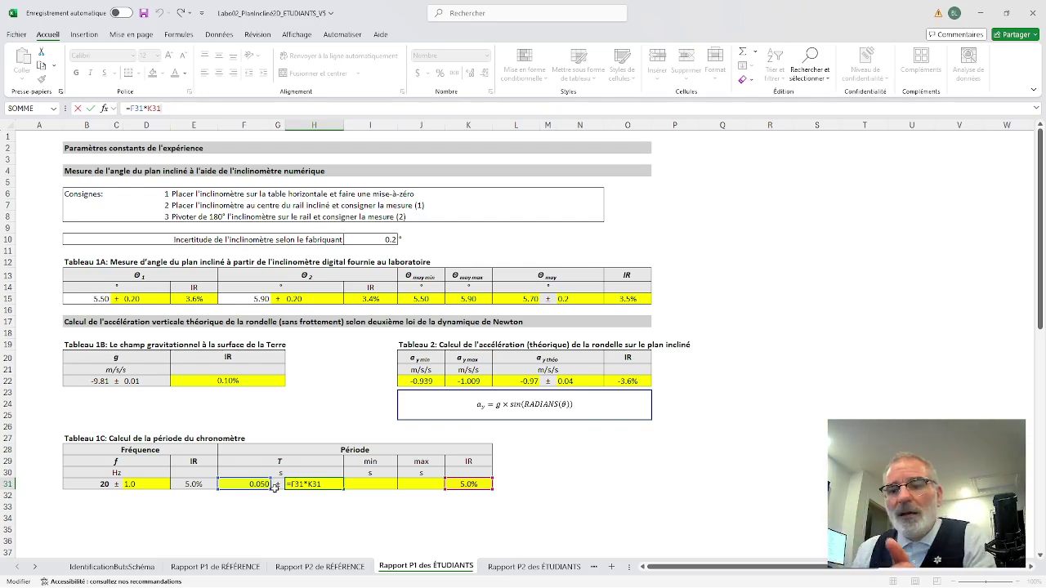
{"action": "key", "text": "Tab"}
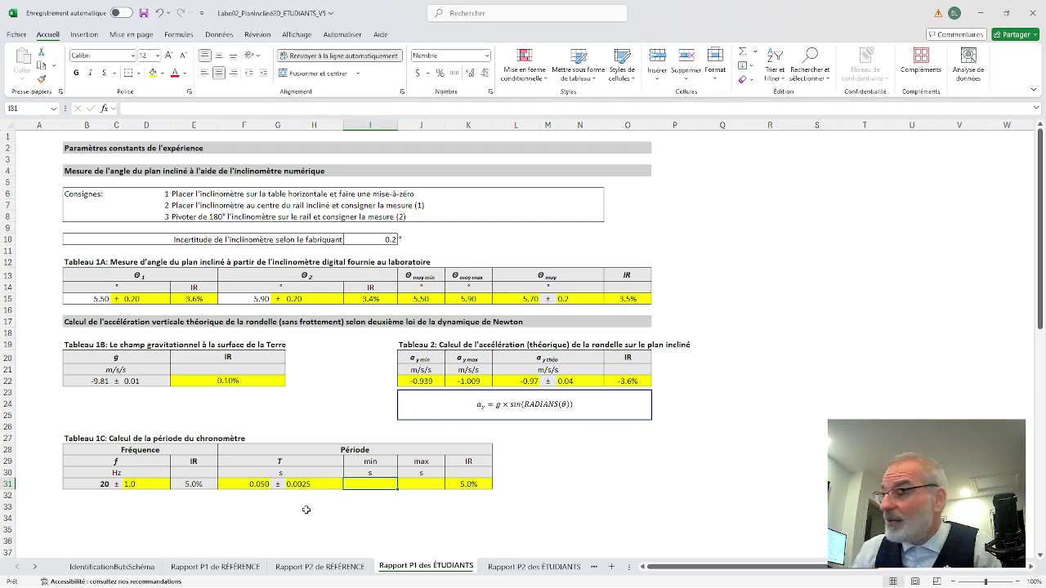
- Calculate the minimum period in I31 of Tableau 1C with the formula =F31-H31
{"action": "type", "text": "="}
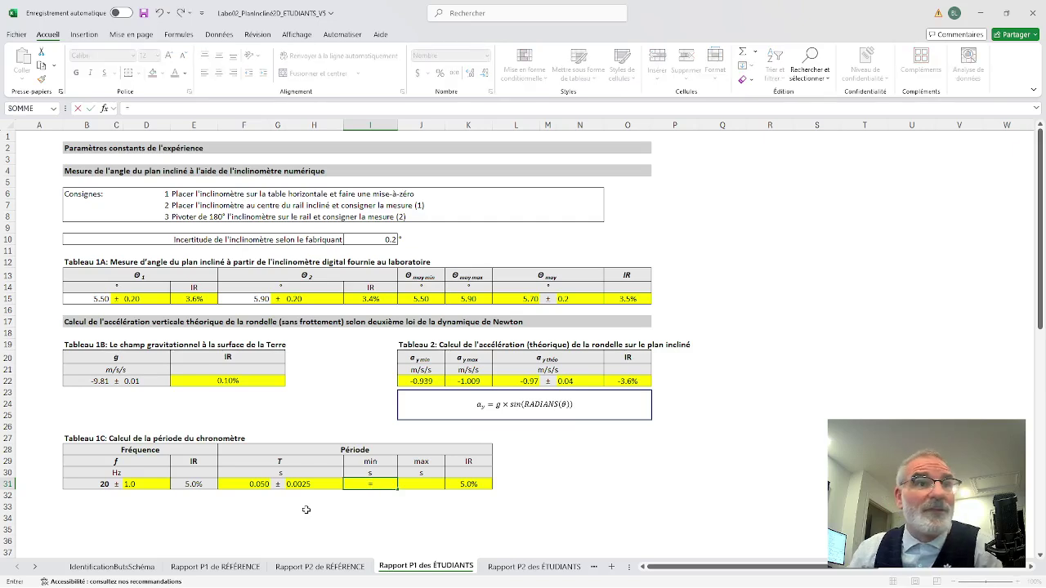
{"action": "left_click", "coordinate": [255, 484]}
{"action": "type", "text": "-"}
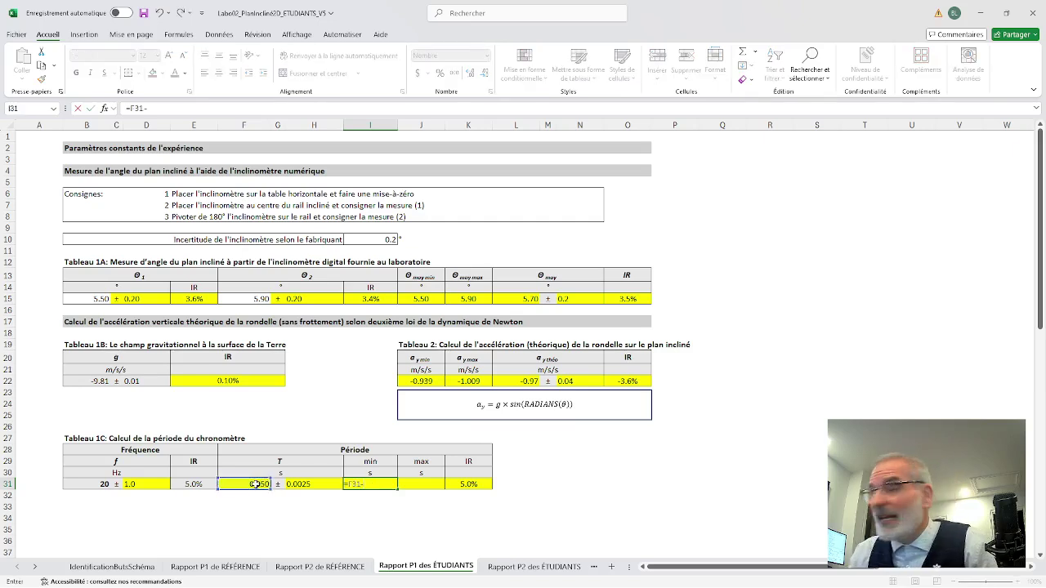
{"action": "left_click", "coordinate": [327, 484]}
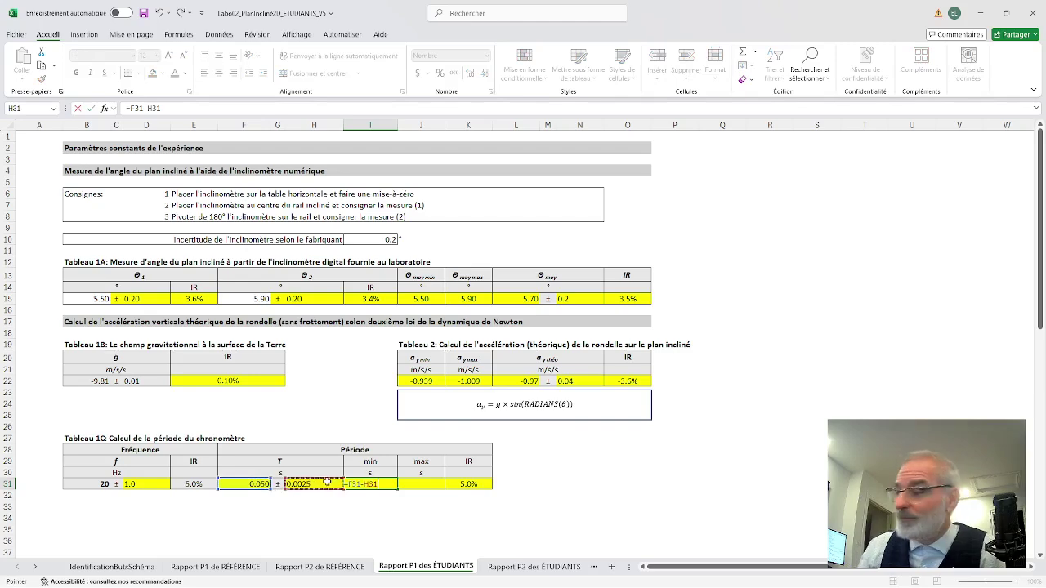
{"action": "key", "text": "Return"}
- Calculate the maximum period in J31 of Tableau 1C with the formula =F31+H31
{"action": "left_click", "coordinate": [432, 484]}
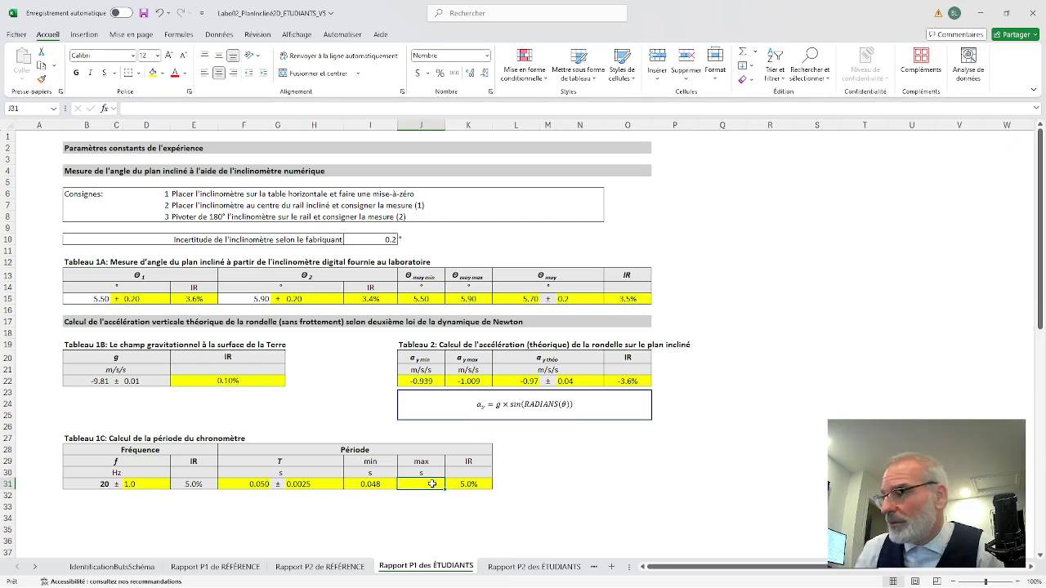
{"action": "type", "text": "="}
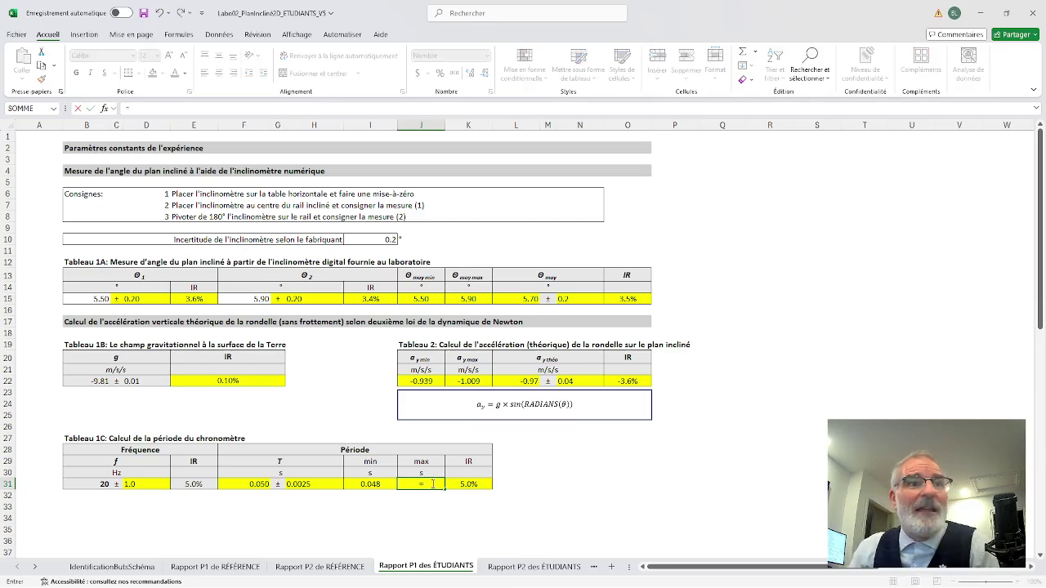
{"action": "left_click", "coordinate": [245, 483]}
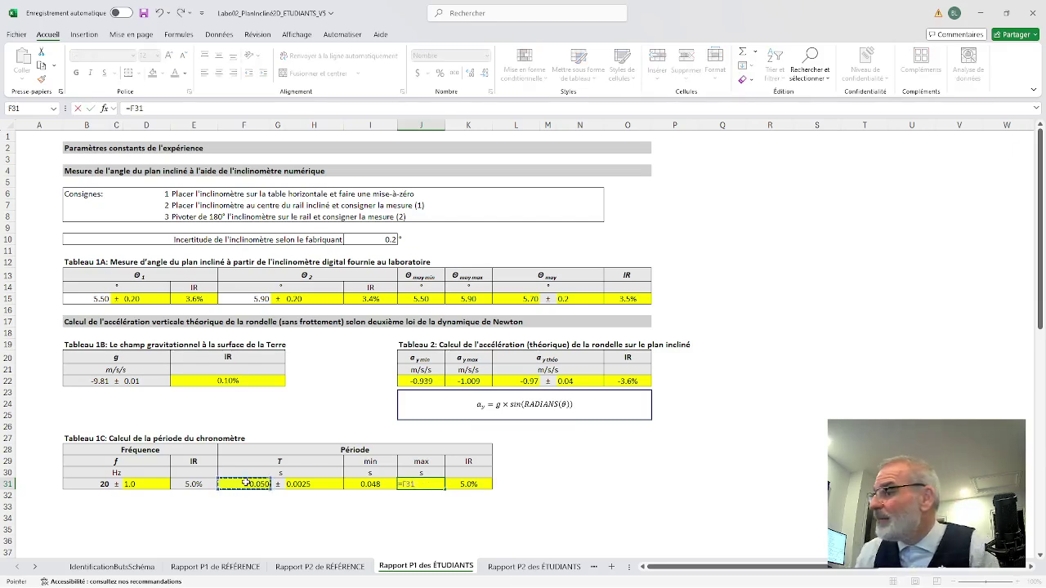
{"action": "type", "text": "+"}
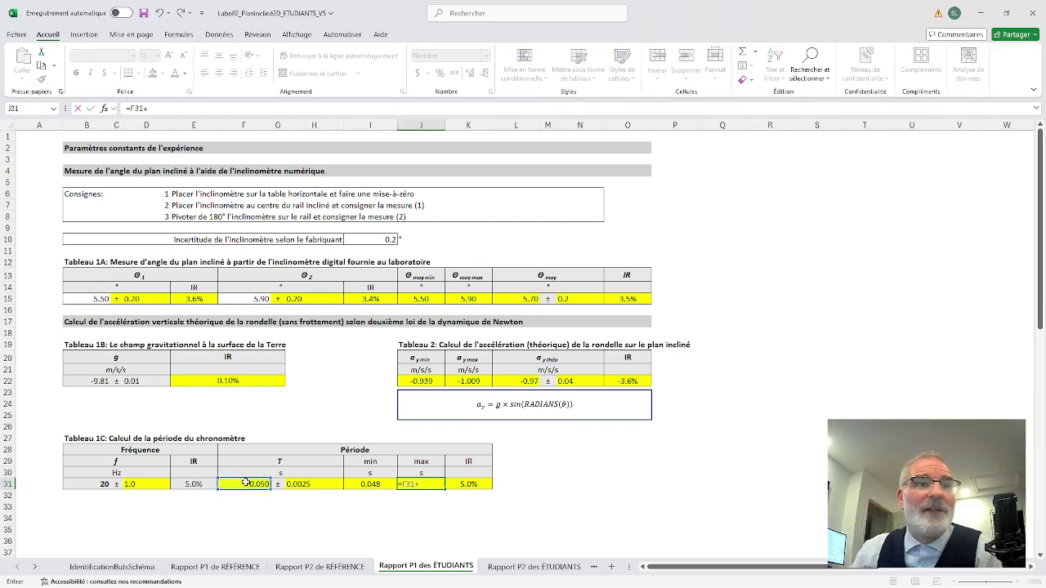
{"action": "left_click", "coordinate": [315, 484]}
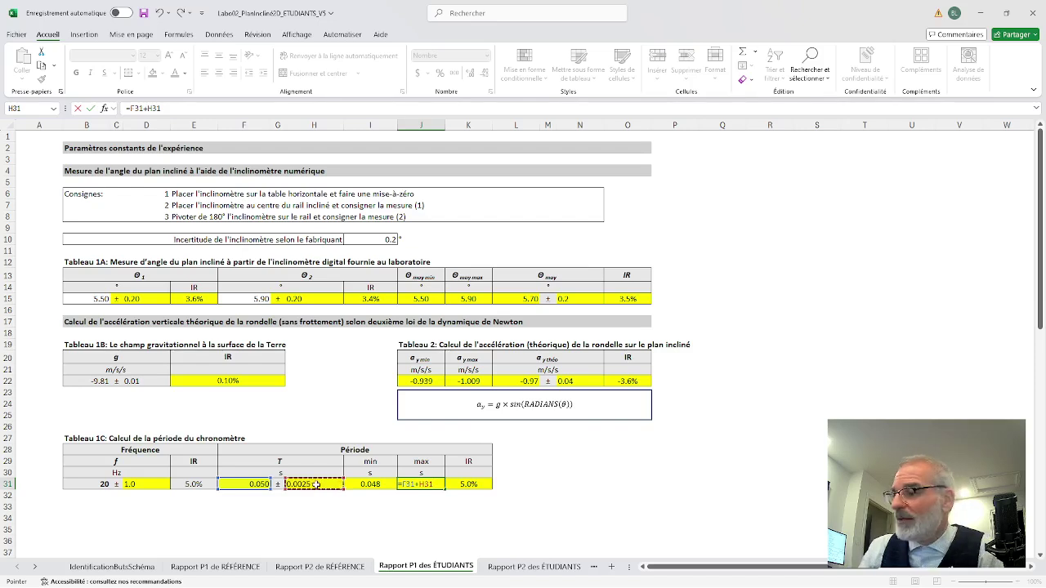
{"action": "key", "text": "Return"}
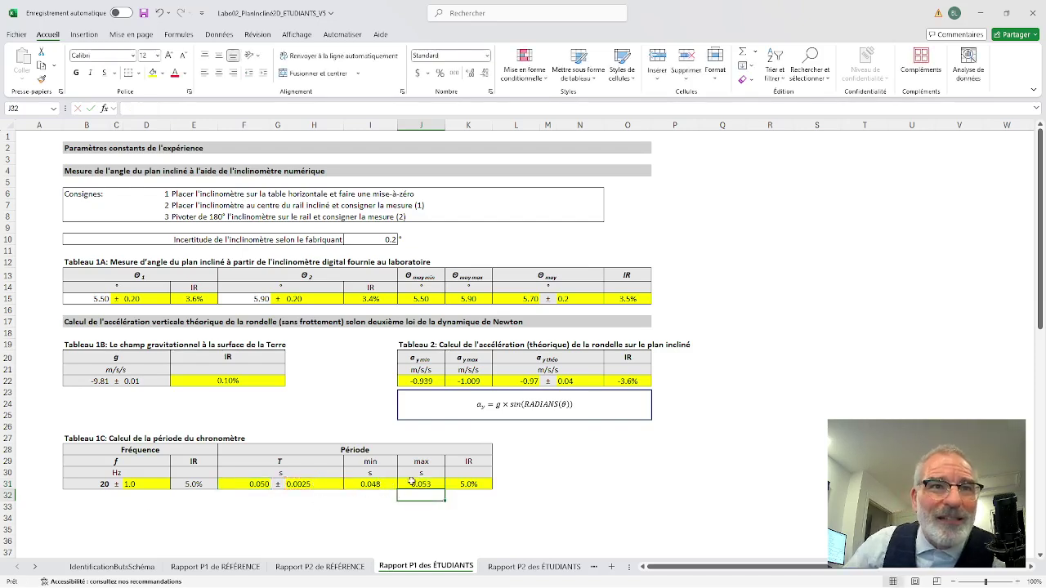
- Format the minimum and maximum periods in I31:J31 to show four decimal places
{"action": "left_click_drag", "start_coordinate": [371, 484], "coordinate": [421, 484]}
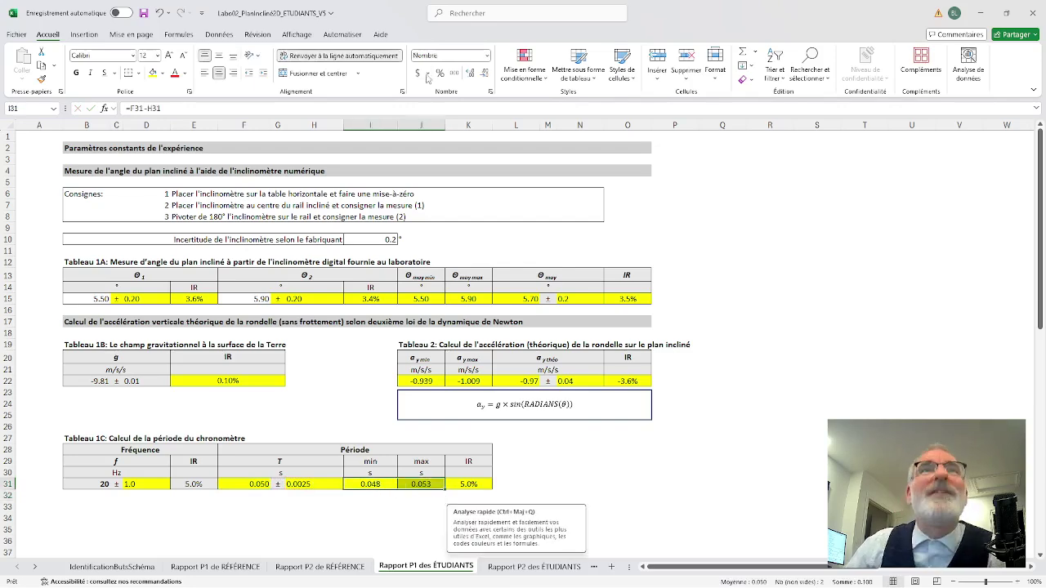
{"action": "left_click", "coordinate": [470, 74]}
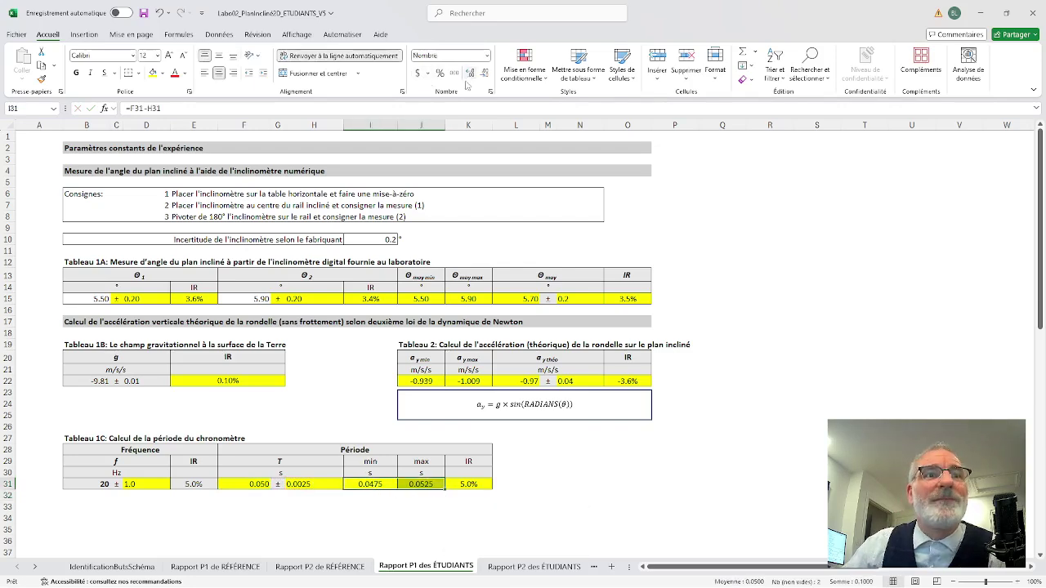
{"action": "left_click", "coordinate": [421, 517]}
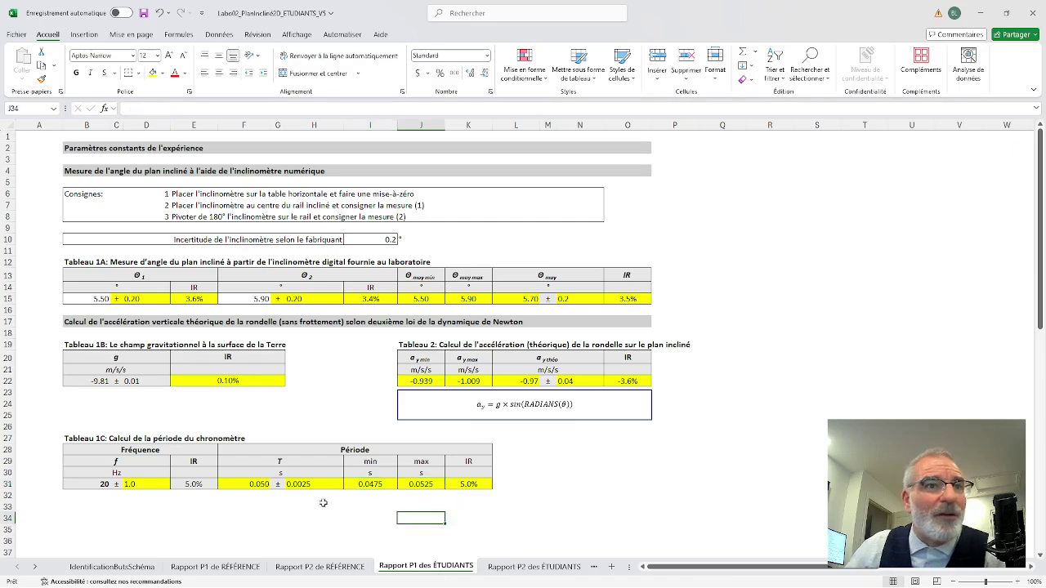
- Review the minimum and maximum period formulas in I31 and J31 against the period T in F31
{"action": "left_click", "coordinate": [378, 484]}
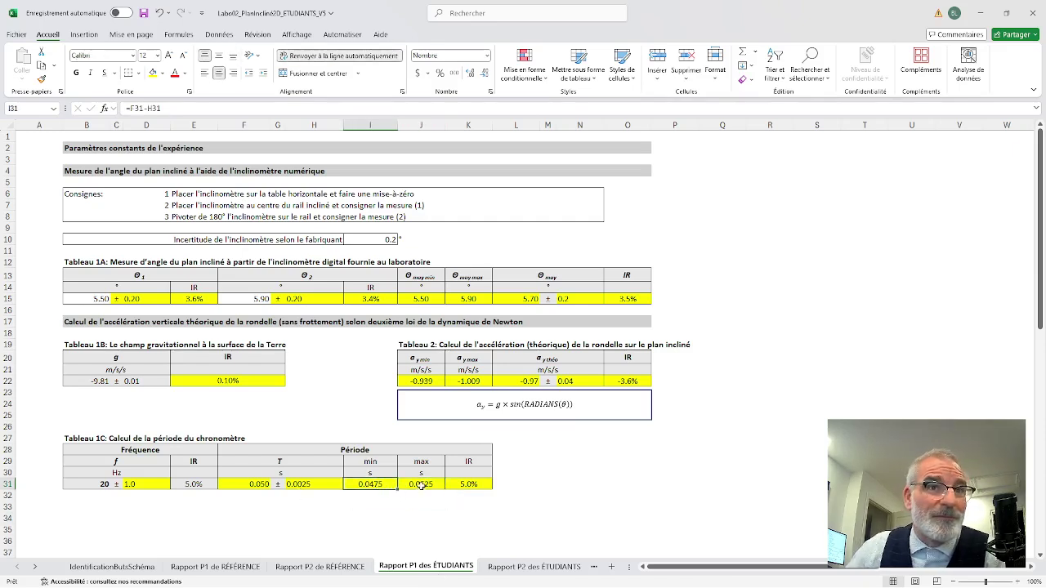
{"action": "left_click", "coordinate": [421, 485]}
{"action": "left_click", "coordinate": [381, 484]}
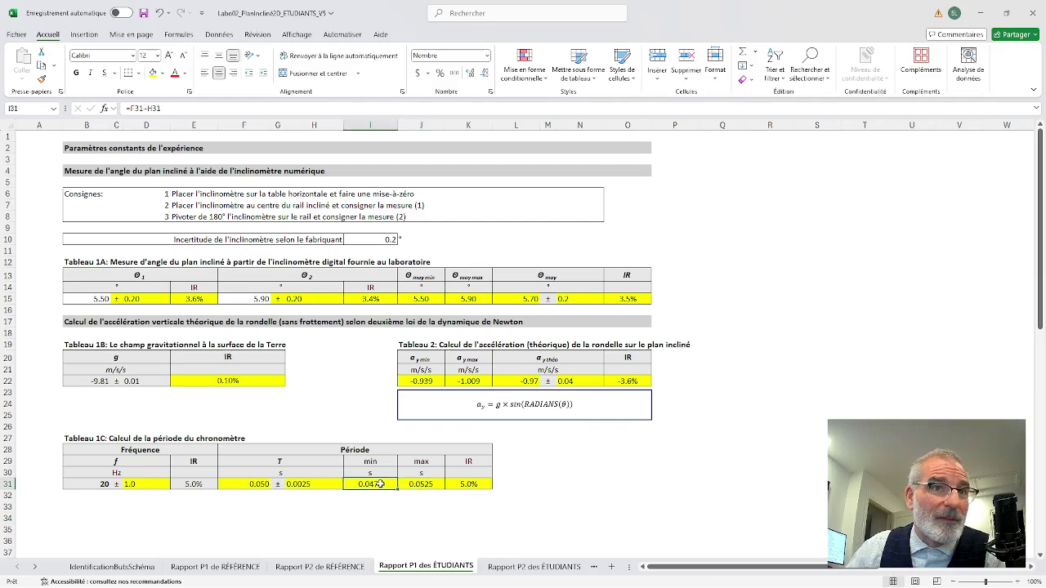
{"action": "left_click", "coordinate": [257, 485]}
{"action": "left_click", "coordinate": [369, 485]}
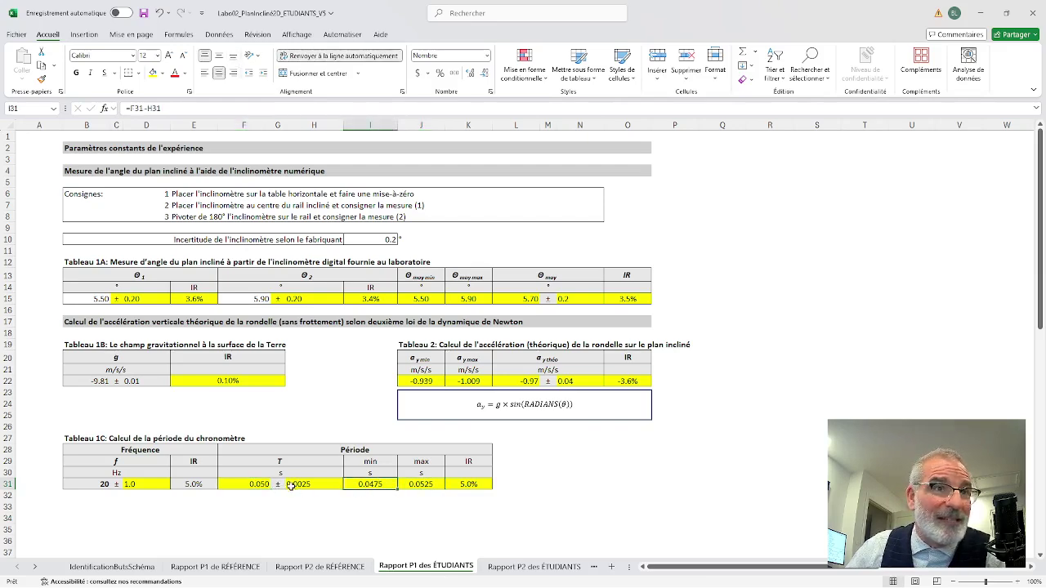
{"action": "left_click", "coordinate": [417, 485]}
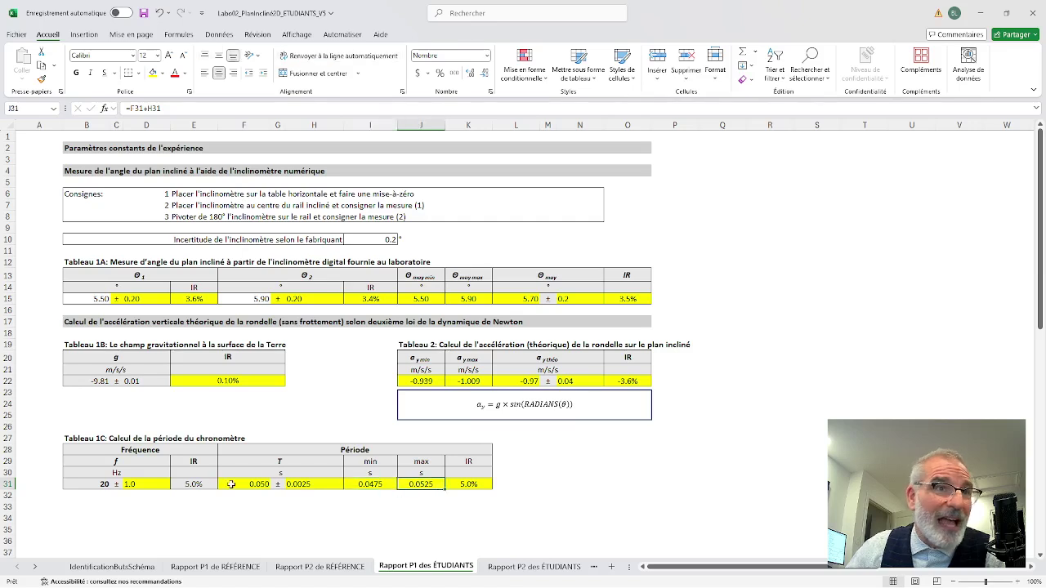
{"action": "left_click", "coordinate": [358, 517]}
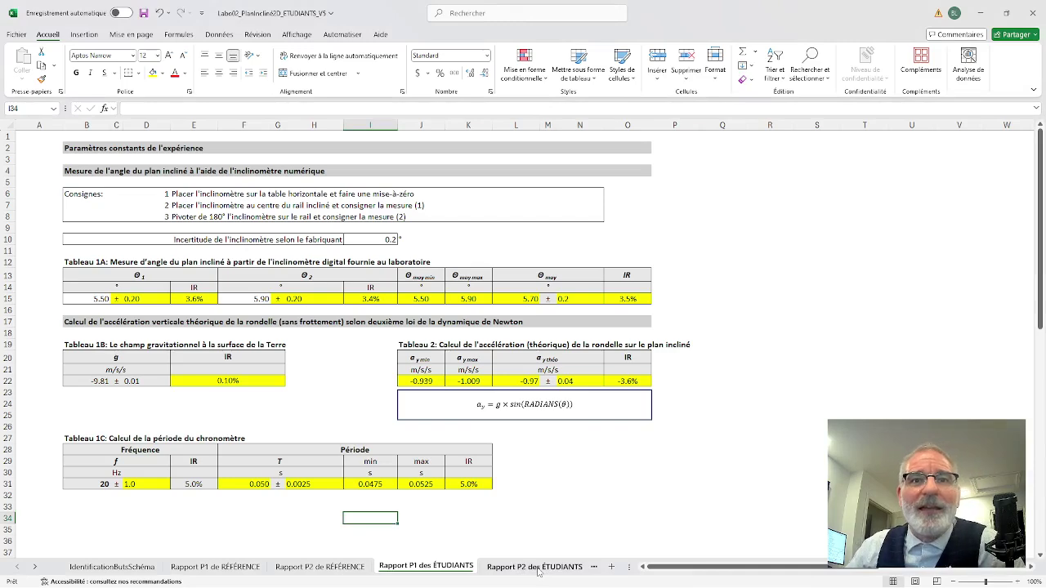
- Switch to the Rapport P2 des ÉTUDIANTS sheet and look over its time, horizontal and vertical data tables
{"action": "left_click", "coordinate": [535, 567]}
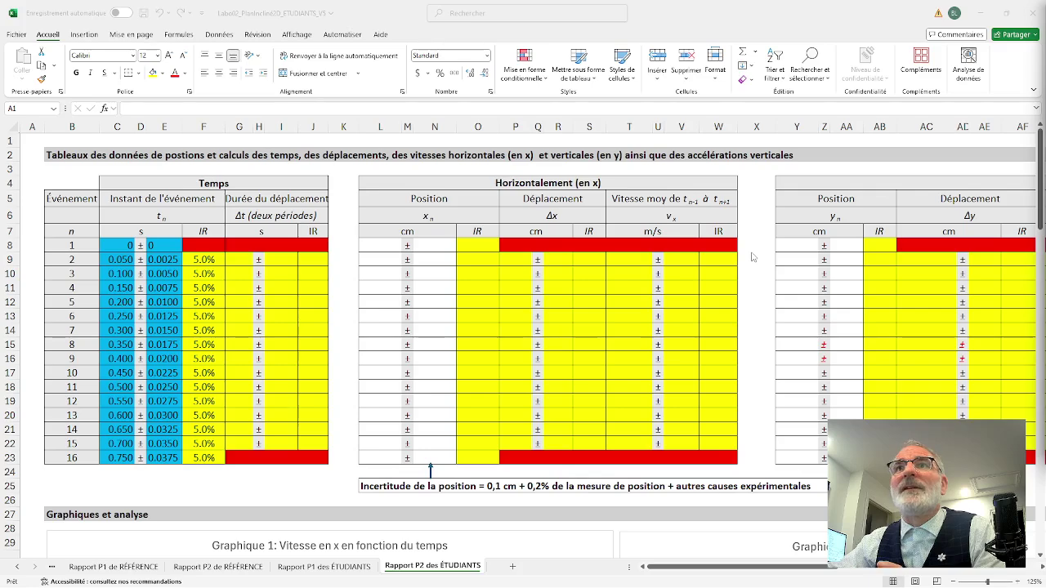
{"action": "scroll", "coordinate": [751, 259], "scroll_direction": "down", "scroll_amount": 3}
{"action": "scroll", "coordinate": [752, 259], "scroll_direction": "up", "scroll_amount": 3}
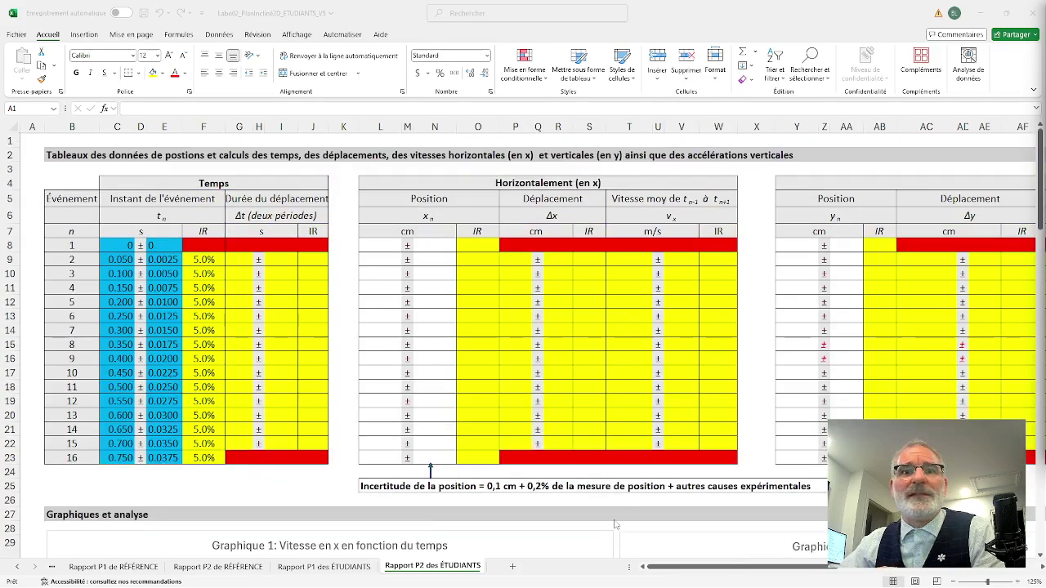
{"action": "left_click", "coordinate": [667, 567]}
{"action": "left_click_drag", "start_coordinate": [727, 567], "coordinate": [812, 572]}
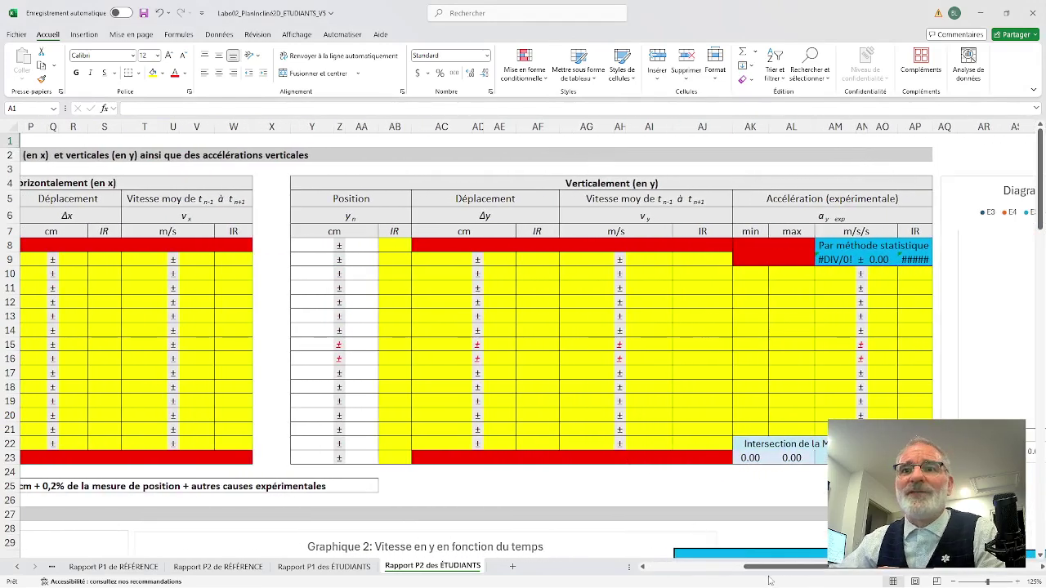
{"action": "mouse_move", "coordinate": [767, 572]}
{"action": "left_mouse_down"}
{"action": "mouse_move", "coordinate": [870, 569]}
{"action": "mouse_move", "coordinate": [605, 583]}
{"action": "mouse_move", "coordinate": [766, 580]}
{"action": "left_mouse_up"}
{"action": "left_click_drag", "start_coordinate": [776, 576], "coordinate": [666, 572]}
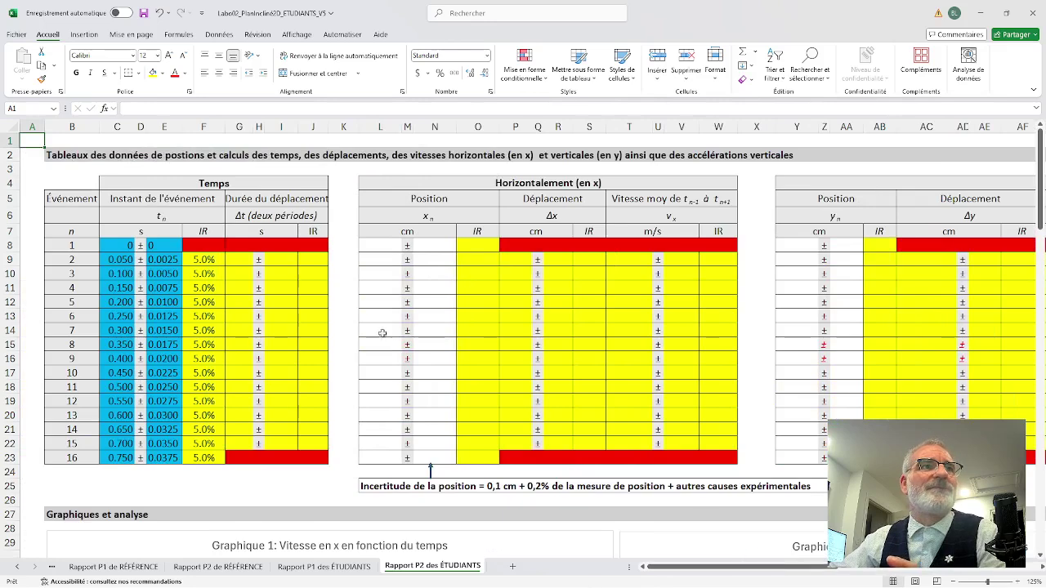
- Examine the event numbers and the instant-of-event formulas in the Temps table from C8 down to C20
{"action": "left_click", "coordinate": [79, 233]}
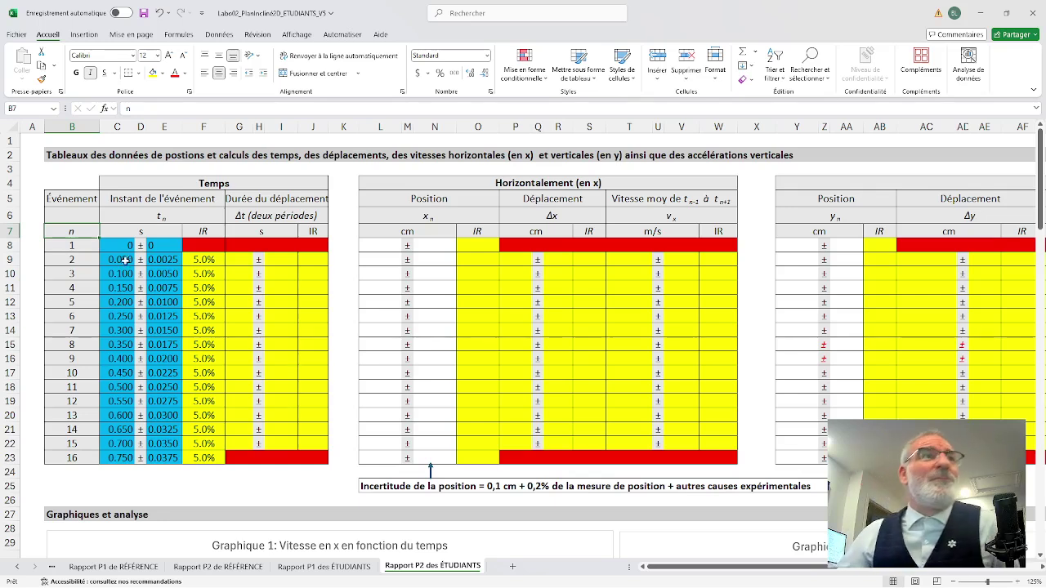
{"action": "left_click", "coordinate": [123, 200]}
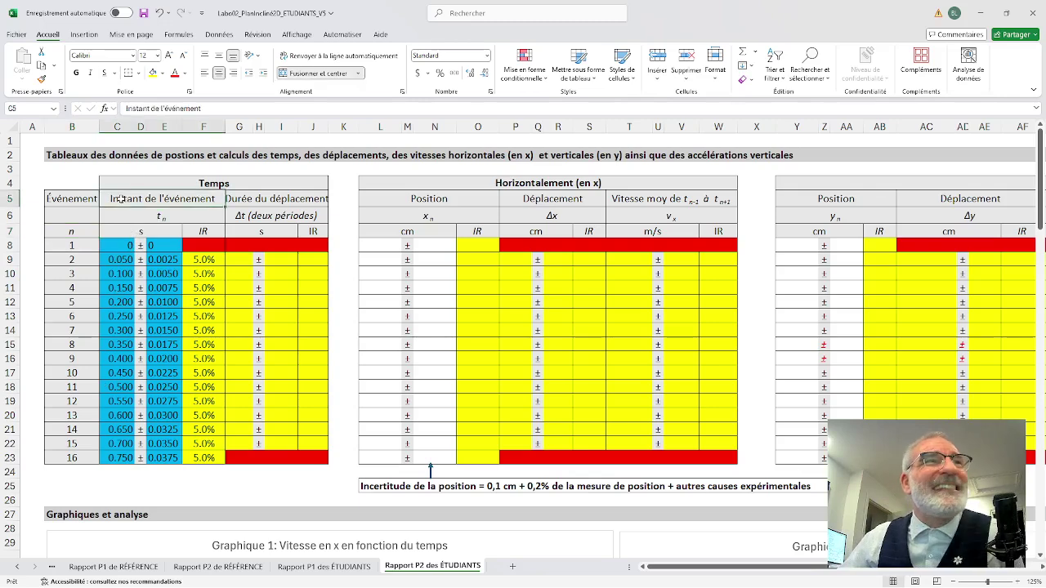
{"action": "left_click", "coordinate": [118, 244]}
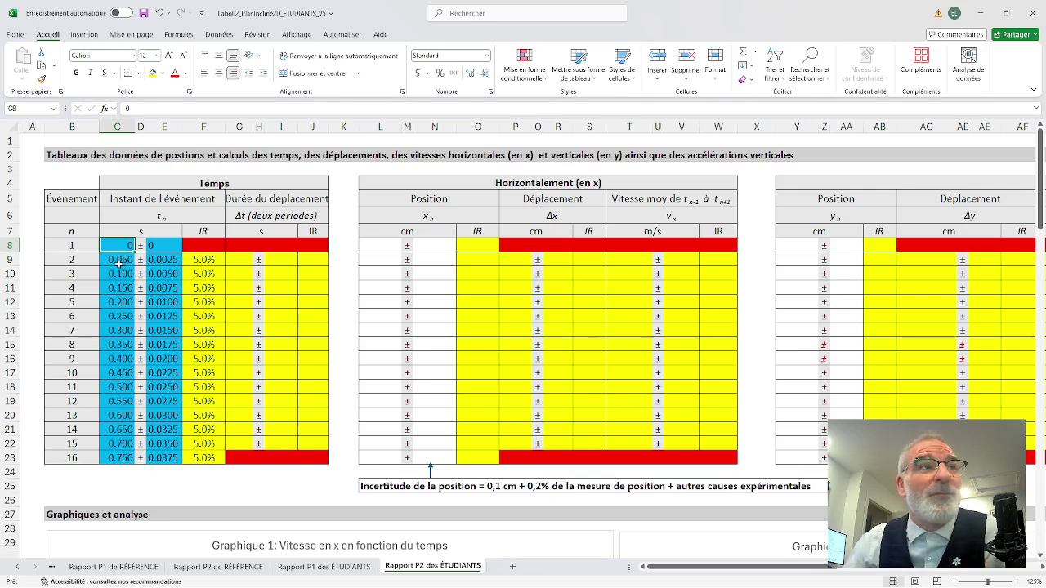
{"action": "left_click", "coordinate": [120, 260]}
{"action": "left_click", "coordinate": [123, 274]}
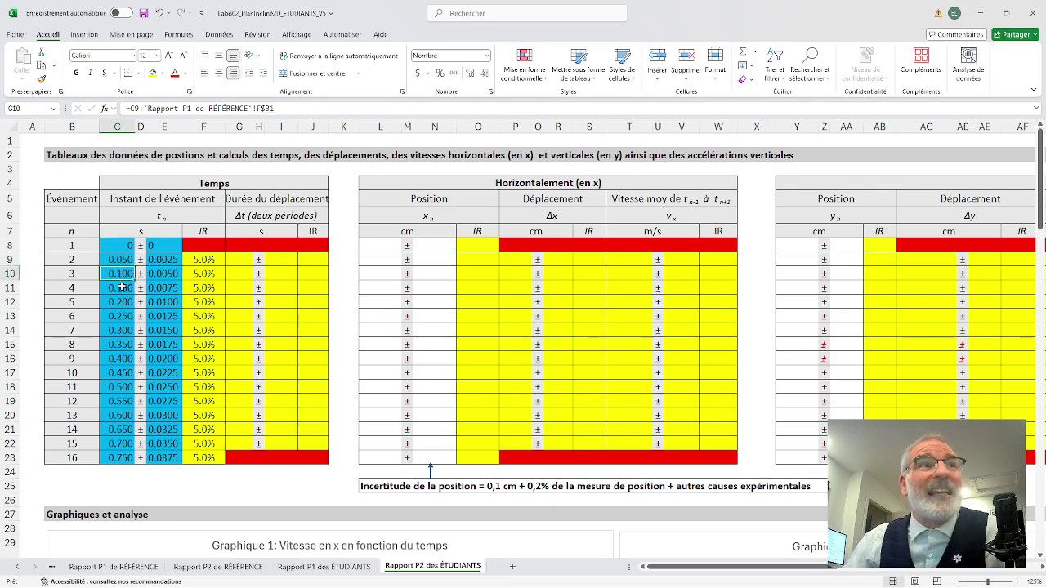
{"action": "left_click", "coordinate": [121, 288]}
{"action": "left_click", "coordinate": [121, 302]}
{"action": "left_click", "coordinate": [121, 316]}
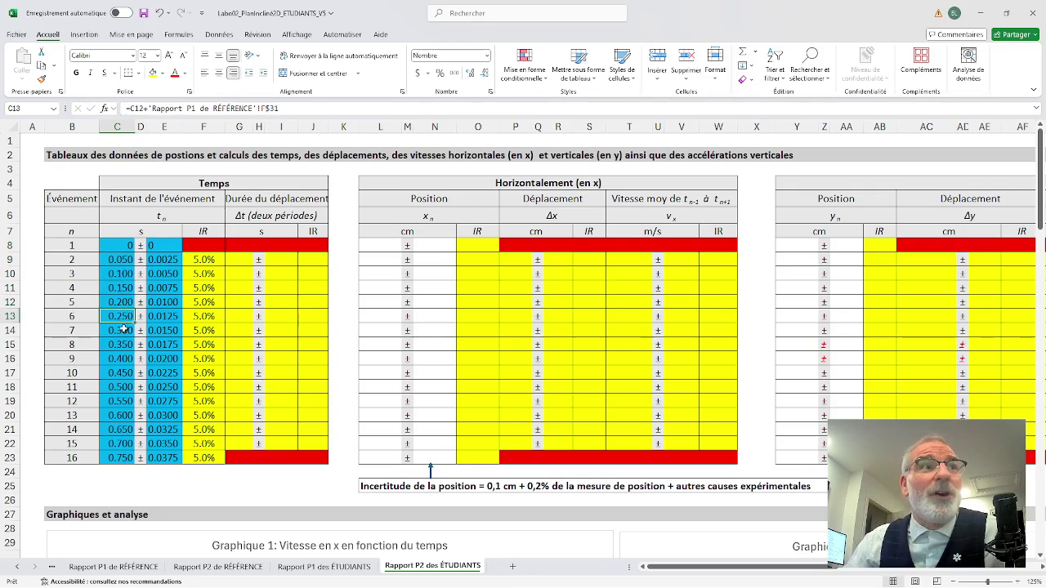
{"action": "left_click", "coordinate": [123, 330]}
{"action": "left_click", "coordinate": [123, 344]}
{"action": "left_click", "coordinate": [122, 359]}
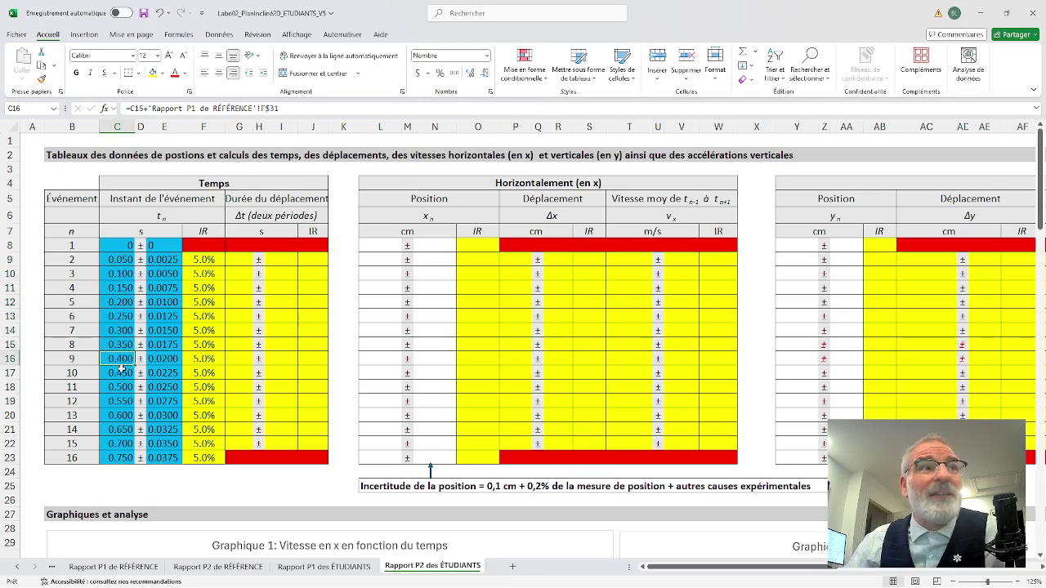
{"action": "left_click", "coordinate": [121, 373]}
{"action": "left_click", "coordinate": [119, 388]}
{"action": "left_click", "coordinate": [120, 401]}
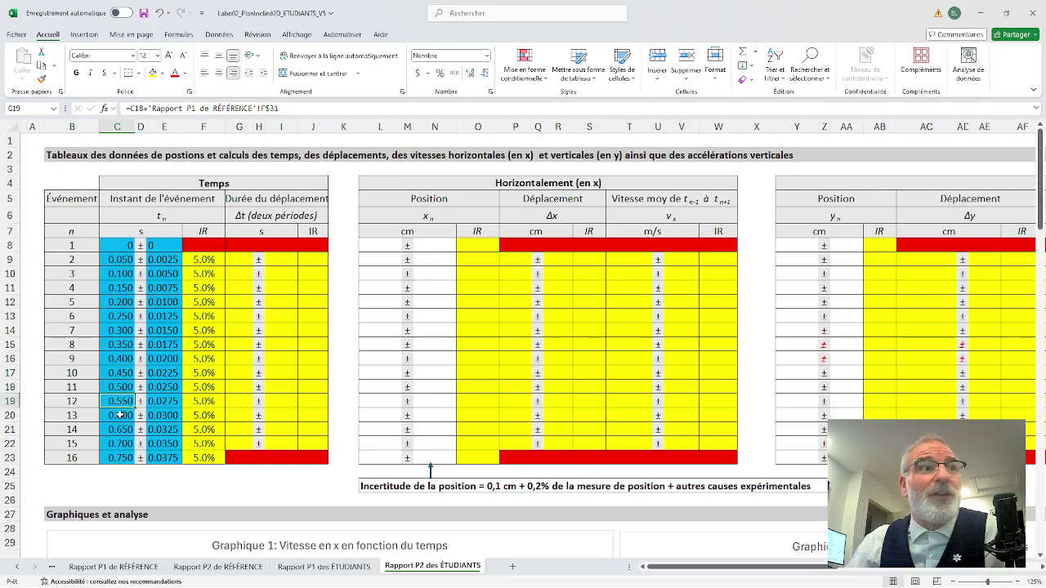
{"action": "left_click", "coordinate": [120, 415]}
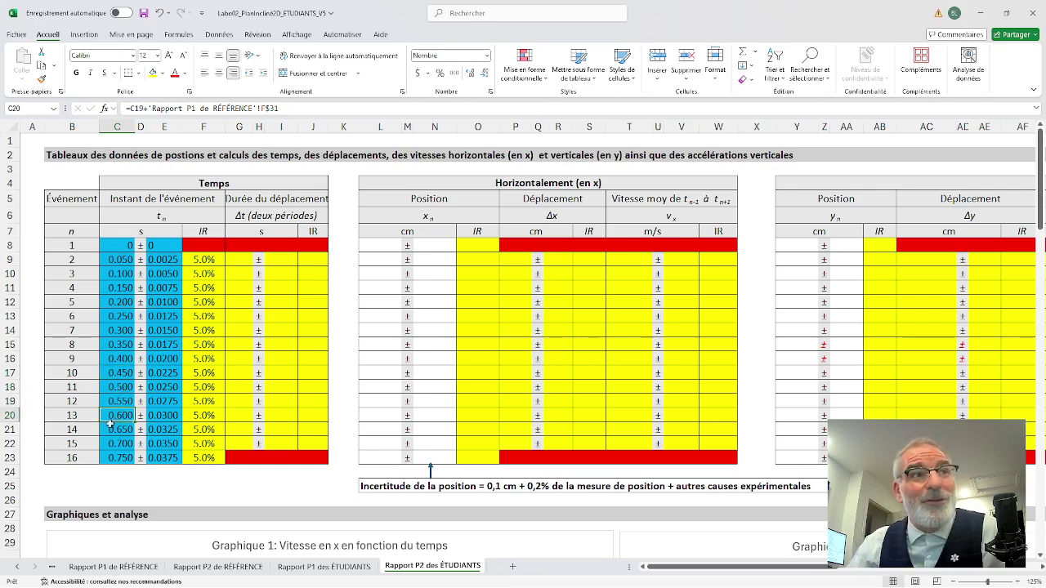
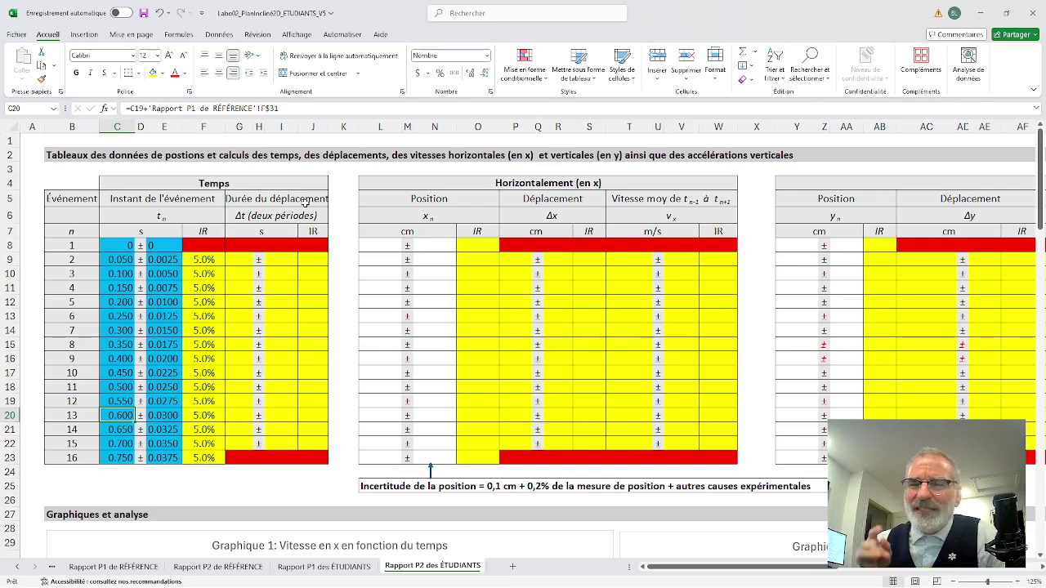
- Compare events 1 and 3 in the Événement column to examine the two-period interval spanning event 2
{"action": "left_click", "coordinate": [75, 245]}
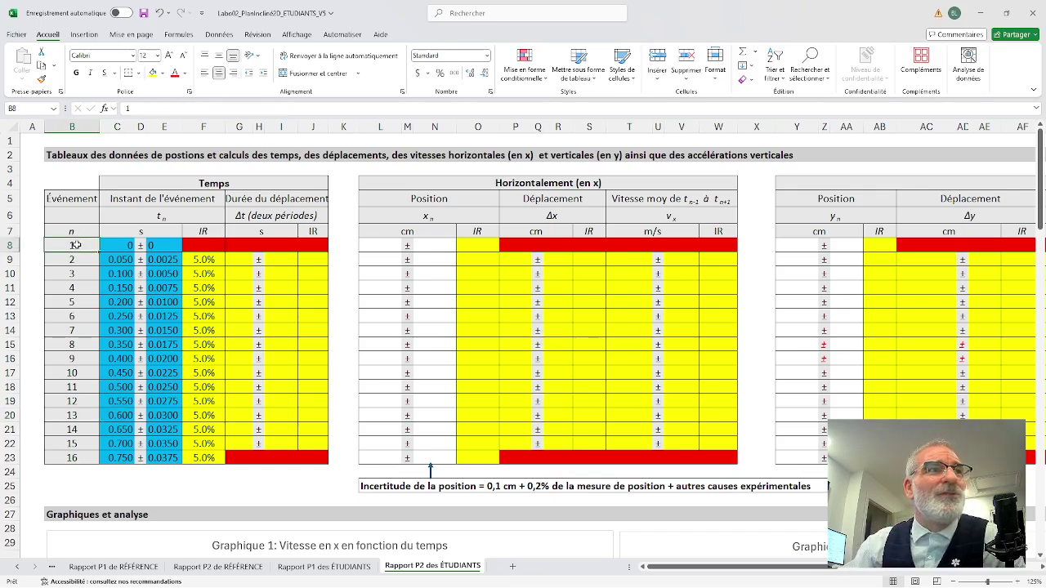
{"action": "left_click", "coordinate": [77, 273]}
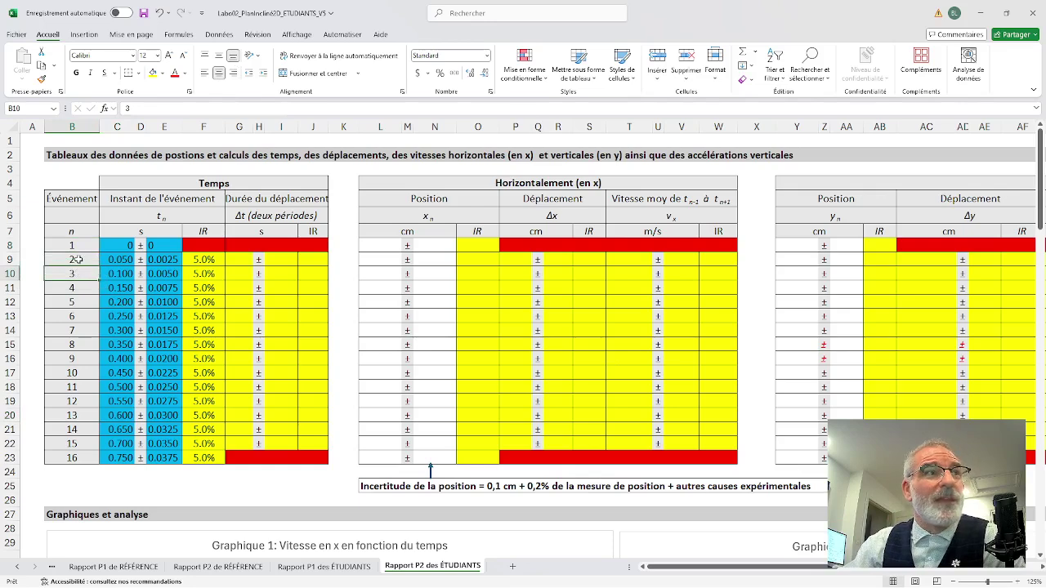
{"action": "left_click", "coordinate": [77, 247]}
{"action": "left_click", "coordinate": [75, 273]}
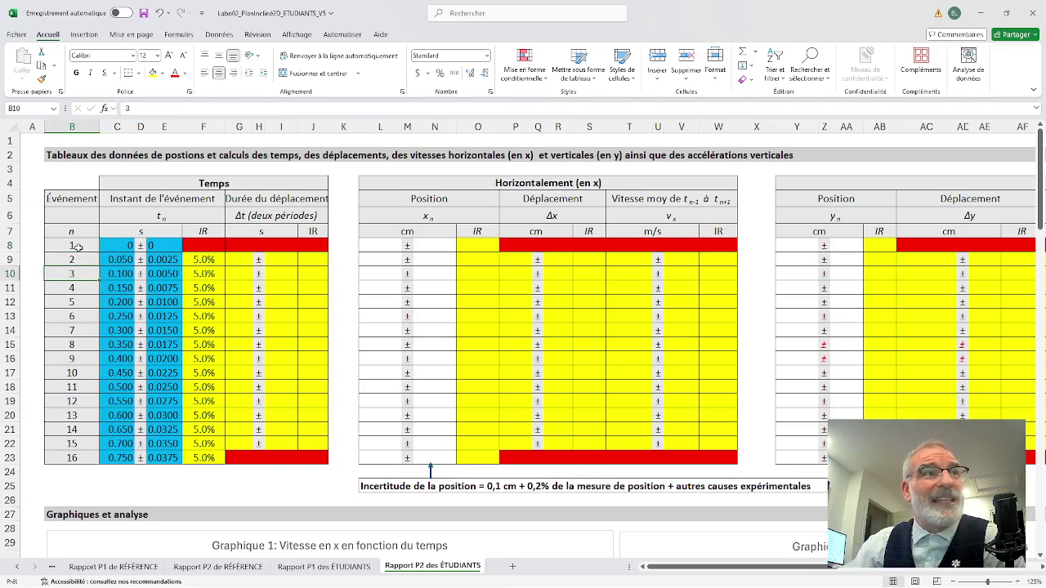
{"action": "left_click", "coordinate": [77, 247]}
{"action": "left_click", "coordinate": [74, 273]}
{"action": "left_click", "coordinate": [79, 250]}
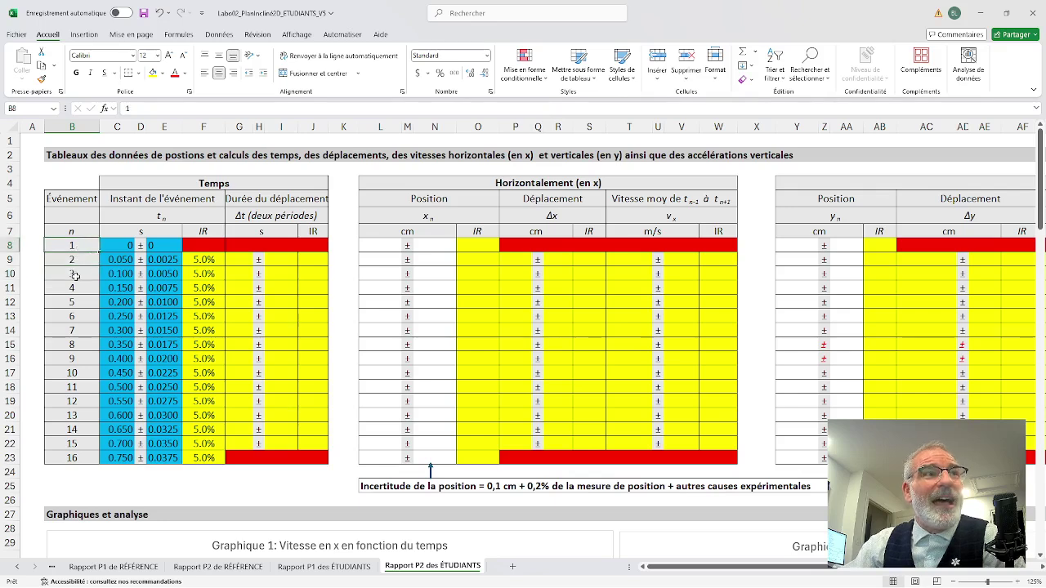
{"action": "left_click", "coordinate": [75, 274]}
{"action": "left_click", "coordinate": [78, 248]}
{"action": "left_click", "coordinate": [77, 273]}
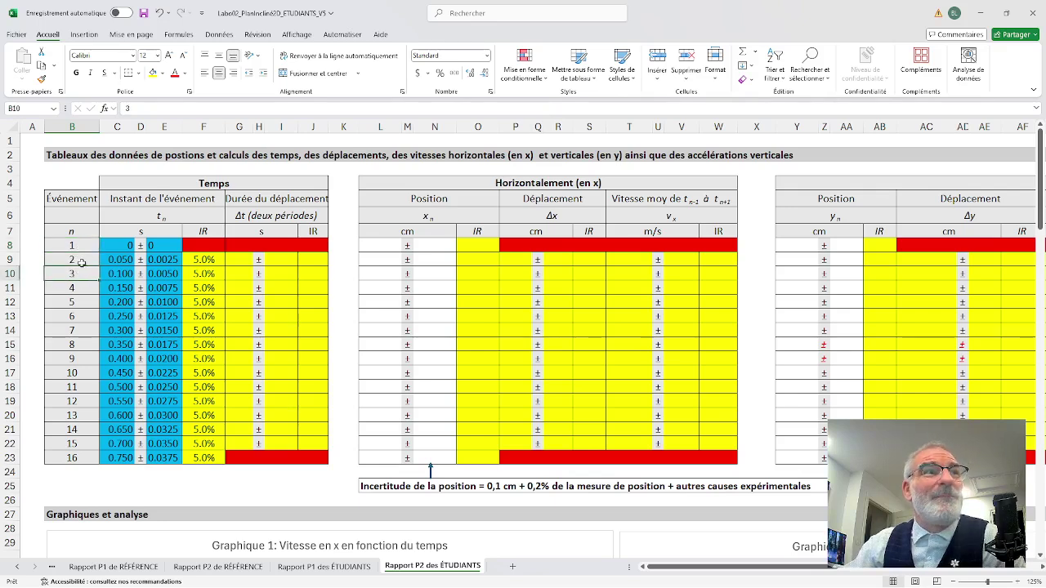
- Examine how events 1 and 3 in column B bound the duration assigned to event 2
{"action": "left_click", "coordinate": [77, 260]}
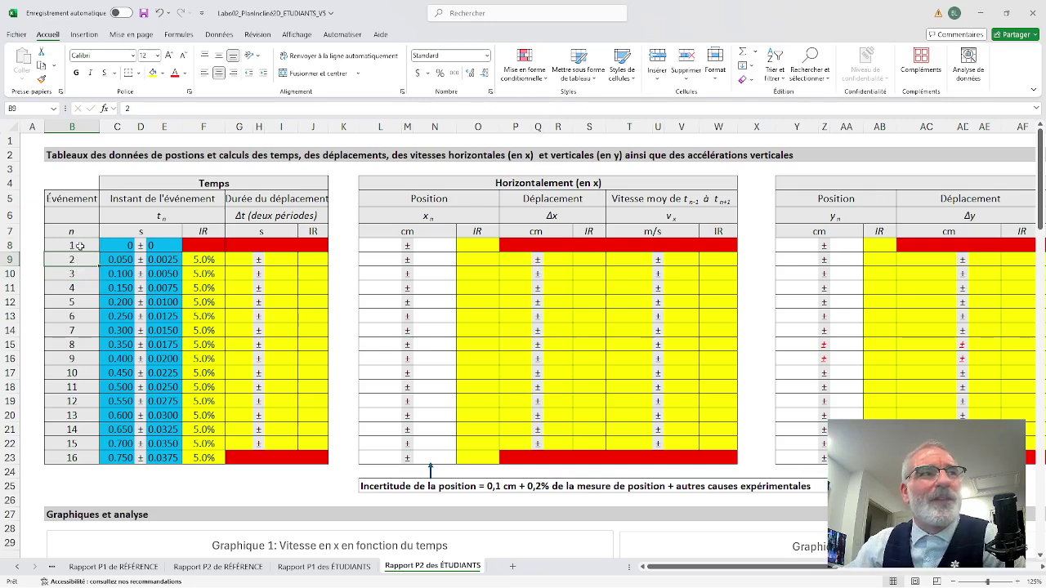
{"action": "left_click", "coordinate": [79, 246]}
{"action": "left_click", "coordinate": [77, 260]}
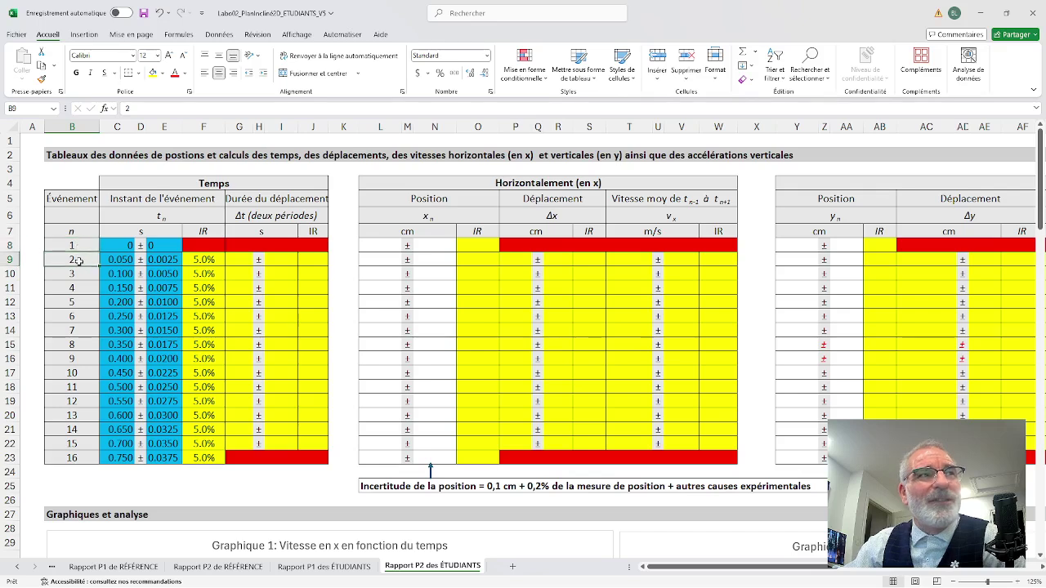
{"action": "left_click", "coordinate": [79, 246]}
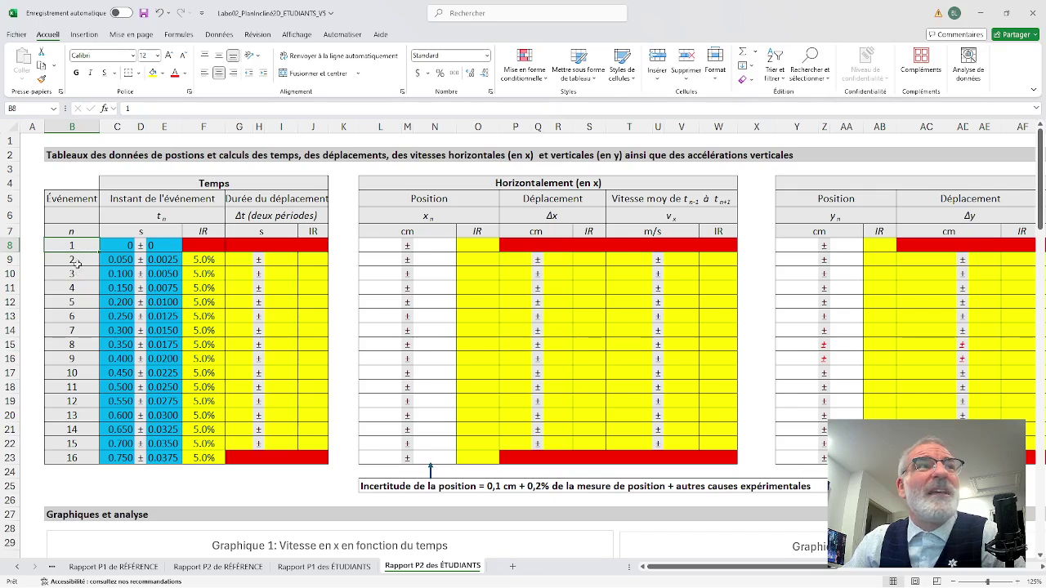
{"action": "left_click", "coordinate": [79, 274]}
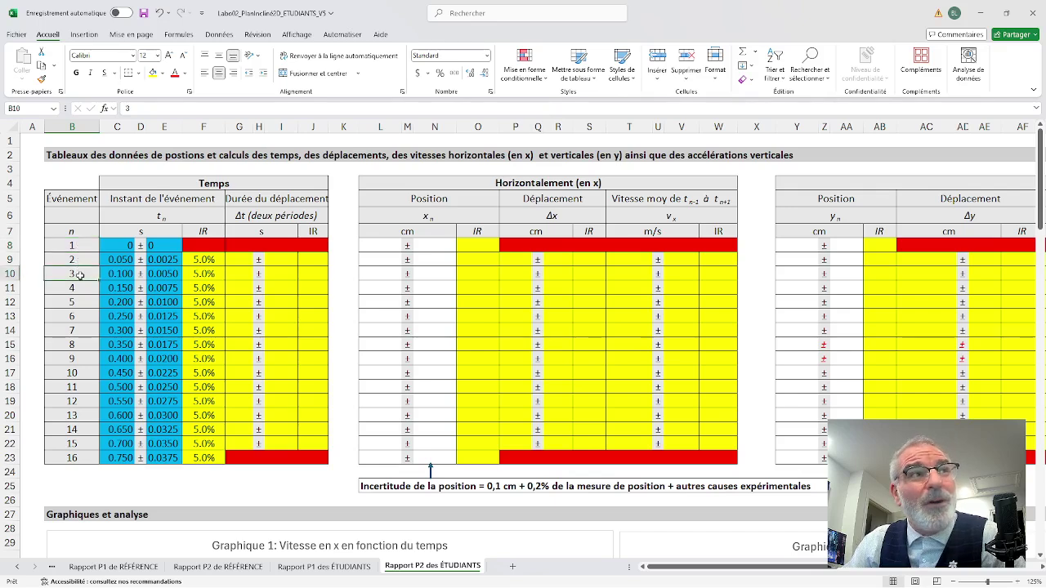
{"action": "left_click", "coordinate": [80, 244]}
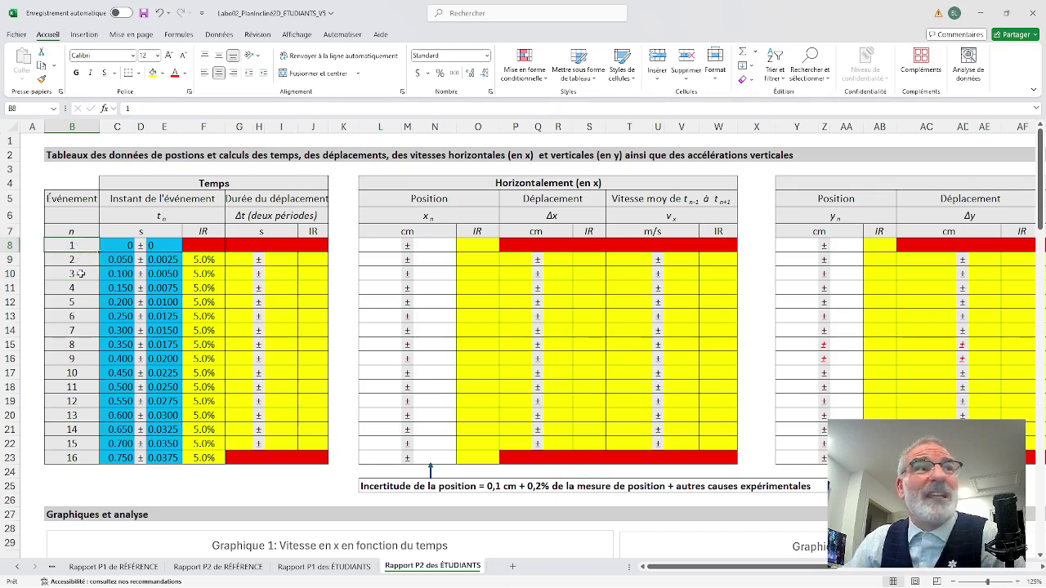
{"action": "left_click", "coordinate": [80, 274]}
{"action": "left_click", "coordinate": [80, 246]}
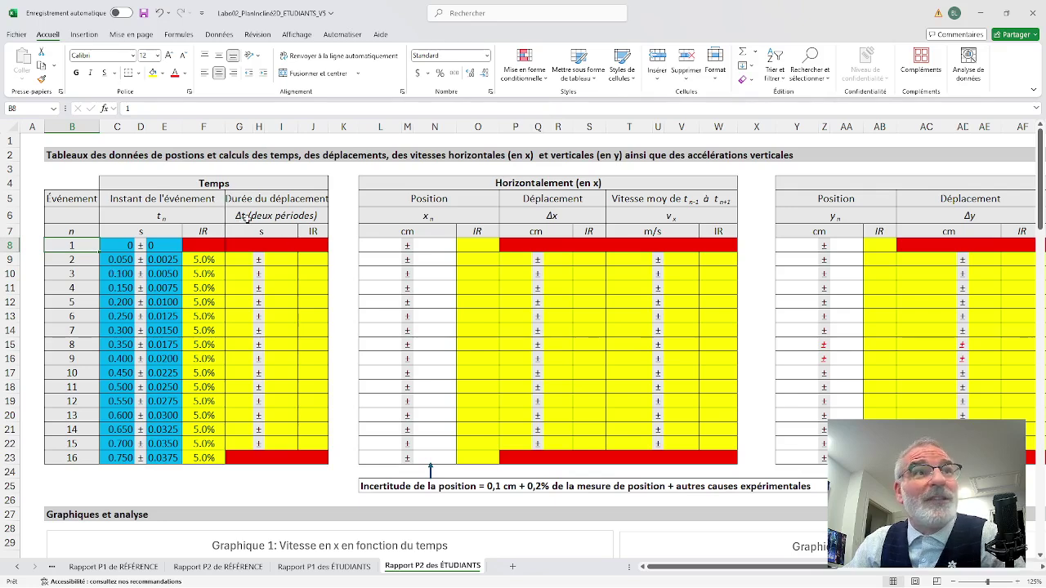
- Calculate event 2's displacement duration in G9 with =C10-C8 and widen column G to fit the value
{"action": "left_click", "coordinate": [240, 259]}
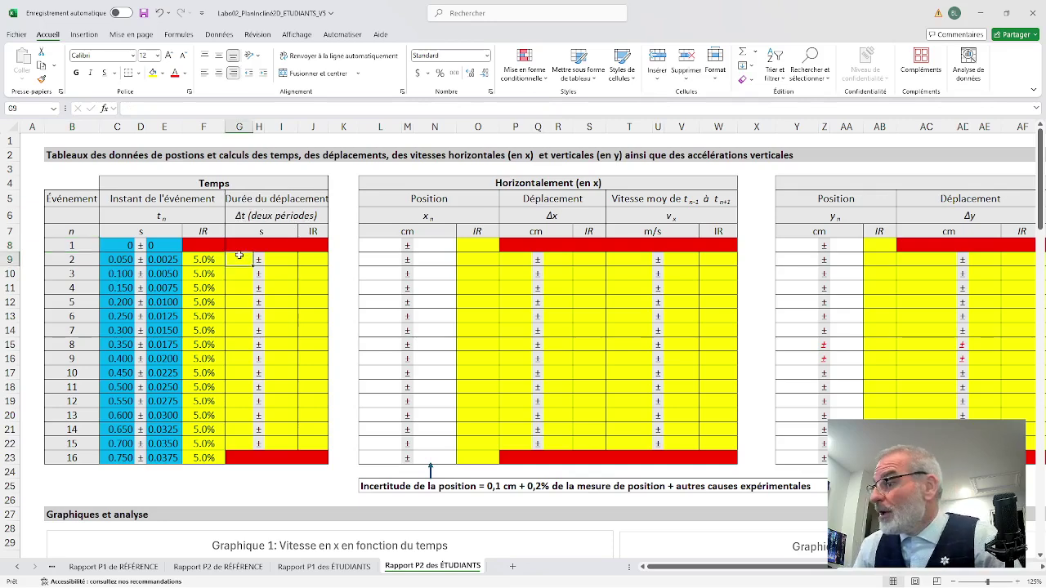
{"action": "type", "text": "="}
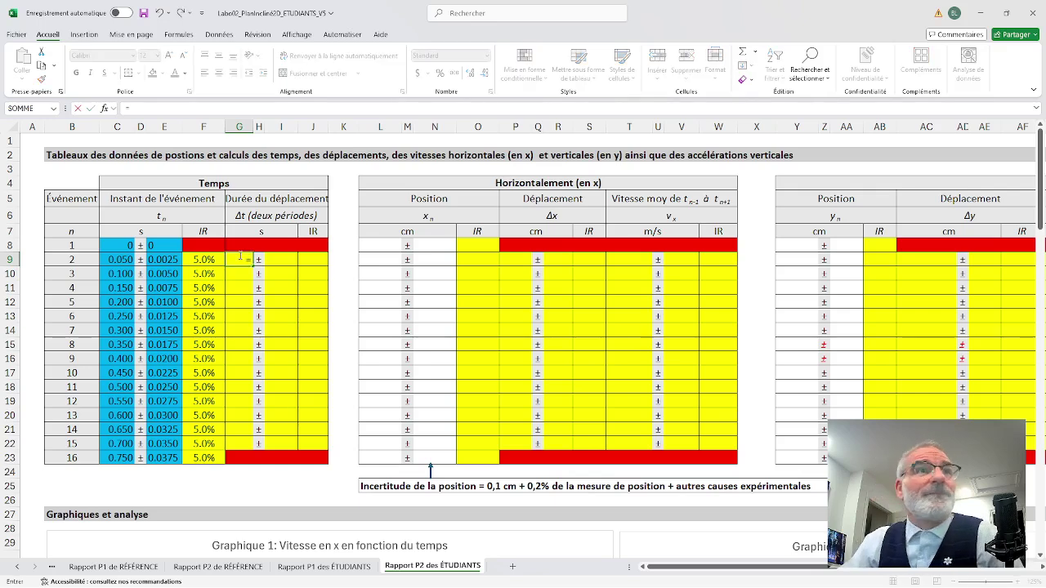
{"action": "left_click", "coordinate": [115, 274]}
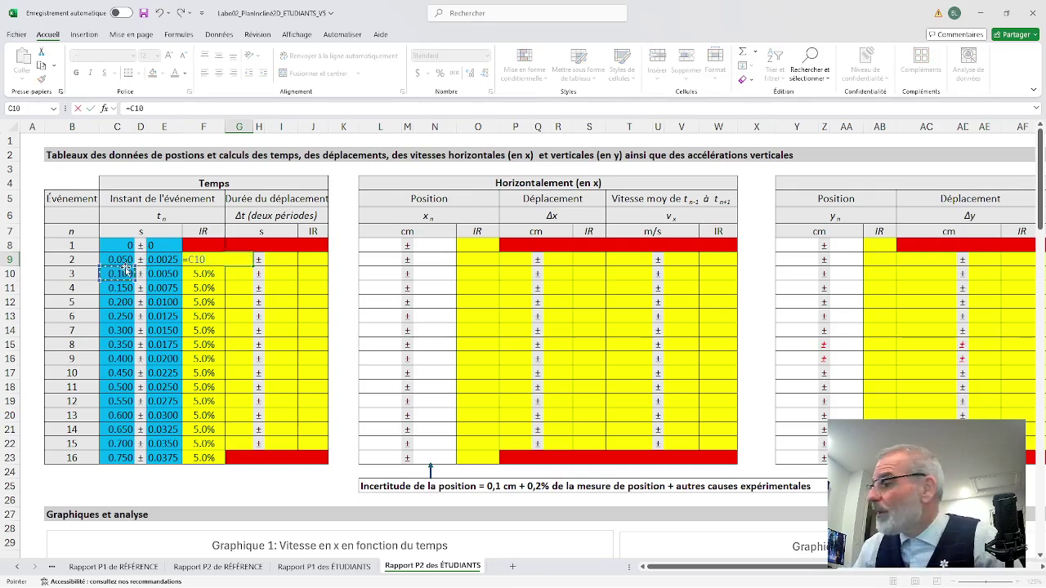
{"action": "type", "text": "-"}
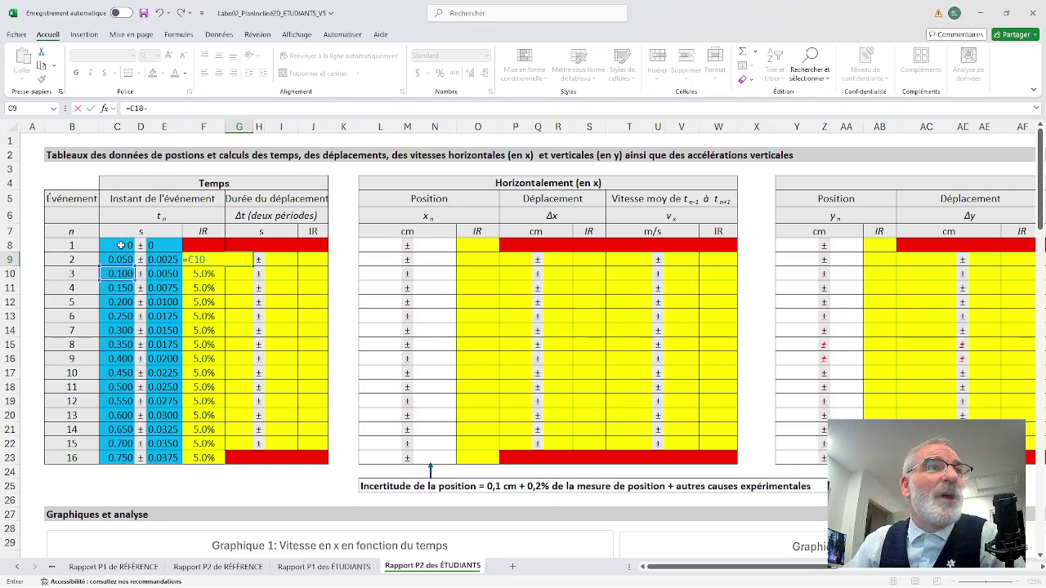
{"action": "left_click", "coordinate": [117, 245]}
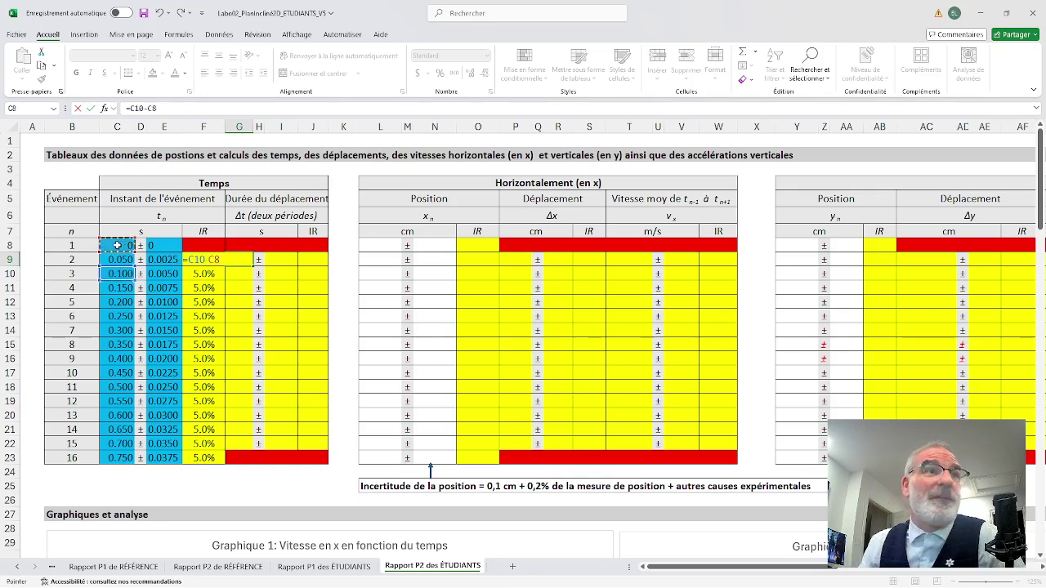
{"action": "key", "text": "Return"}
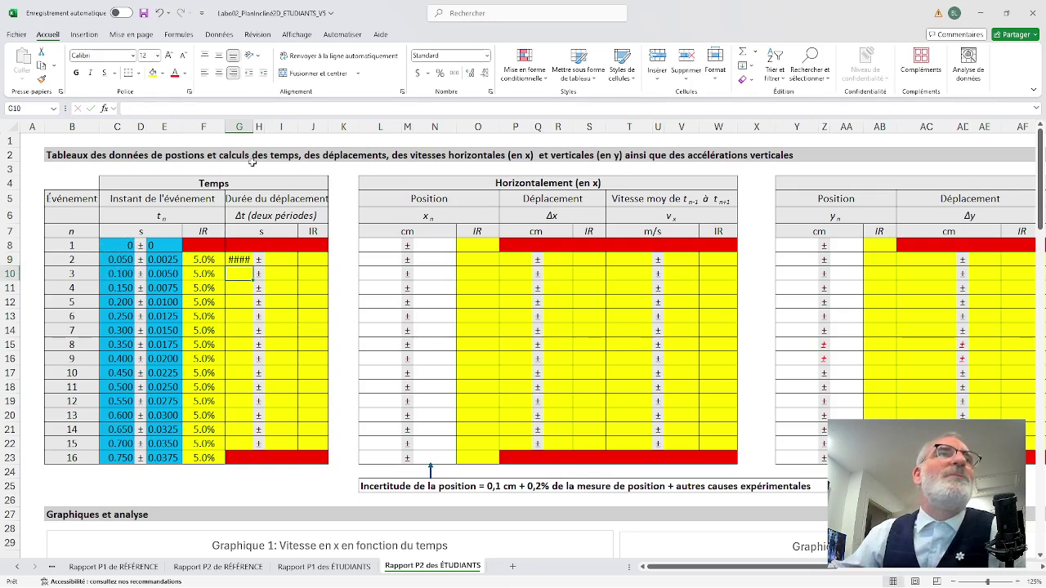
{"action": "left_click_drag", "start_coordinate": [255, 127], "coordinate": [269, 127]}
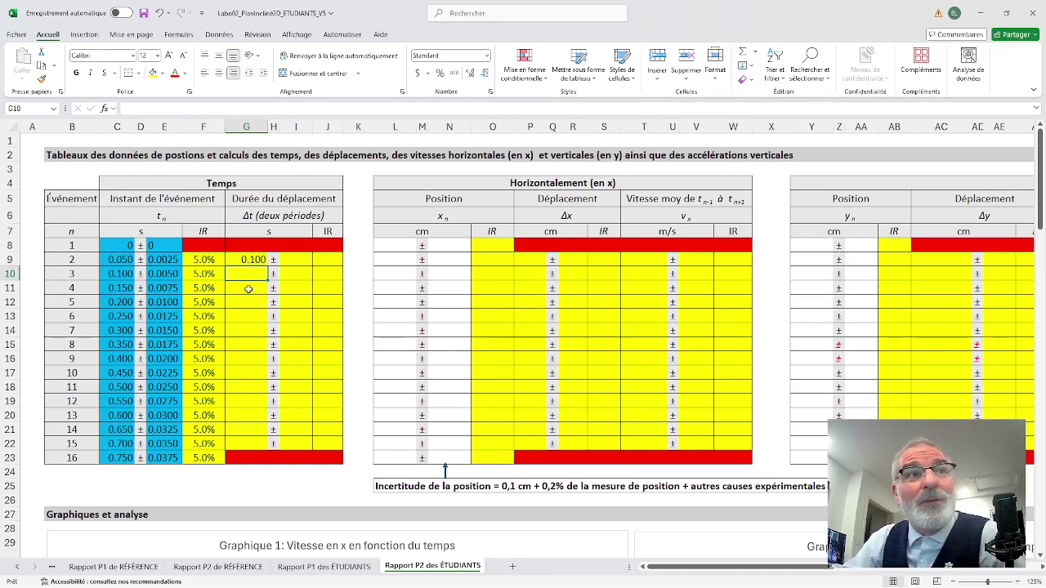
{"action": "left_click", "coordinate": [283, 260]}
{"action": "left_click", "coordinate": [264, 262]}
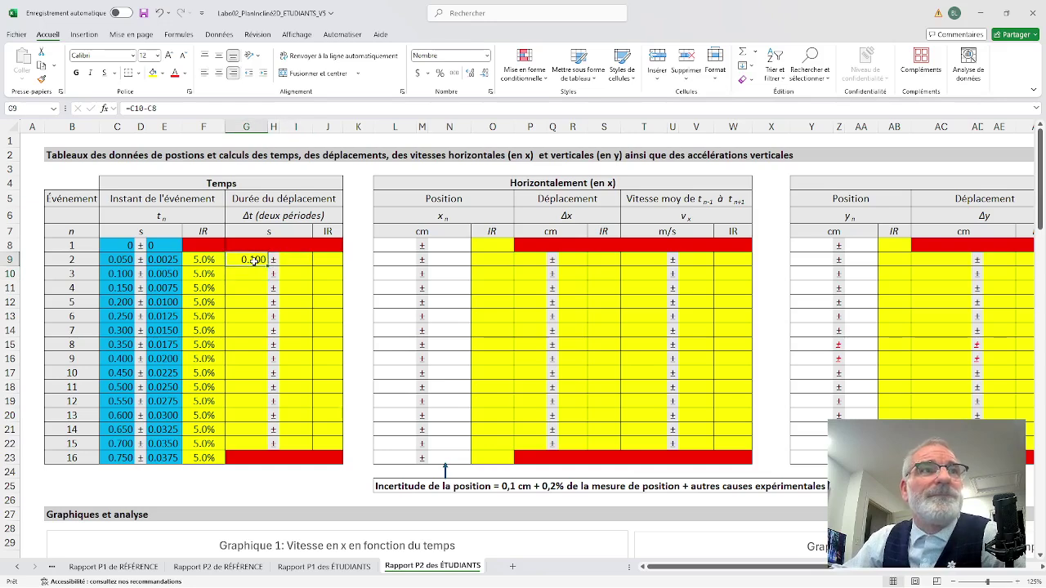
- Review the period T in F31 and its absolute uncertainty in H31 on the Rapport P1 des ÉTUDIANTS sheet
{"action": "left_click", "coordinate": [288, 259]}
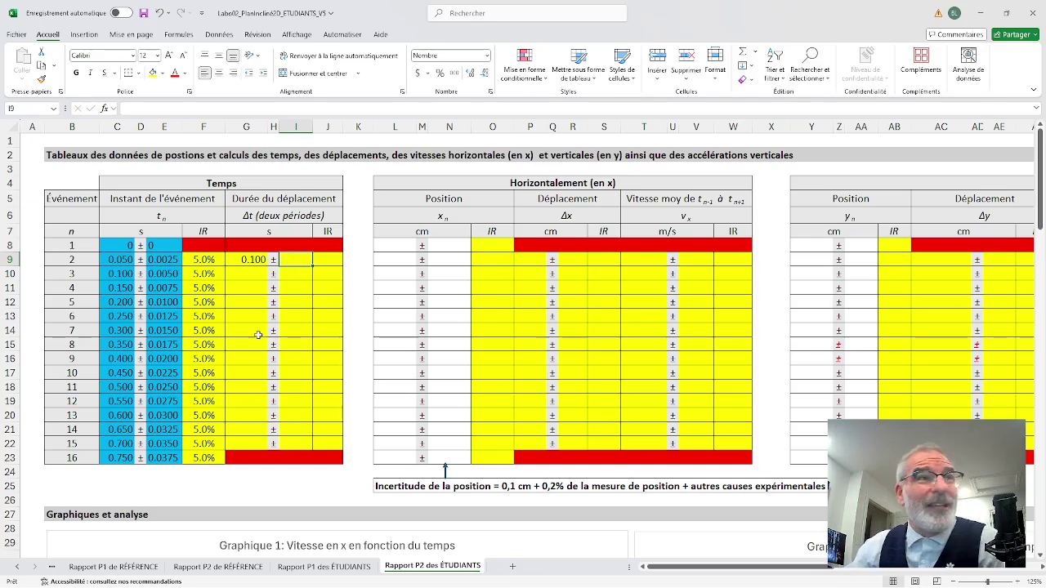
{"action": "left_click", "coordinate": [324, 566]}
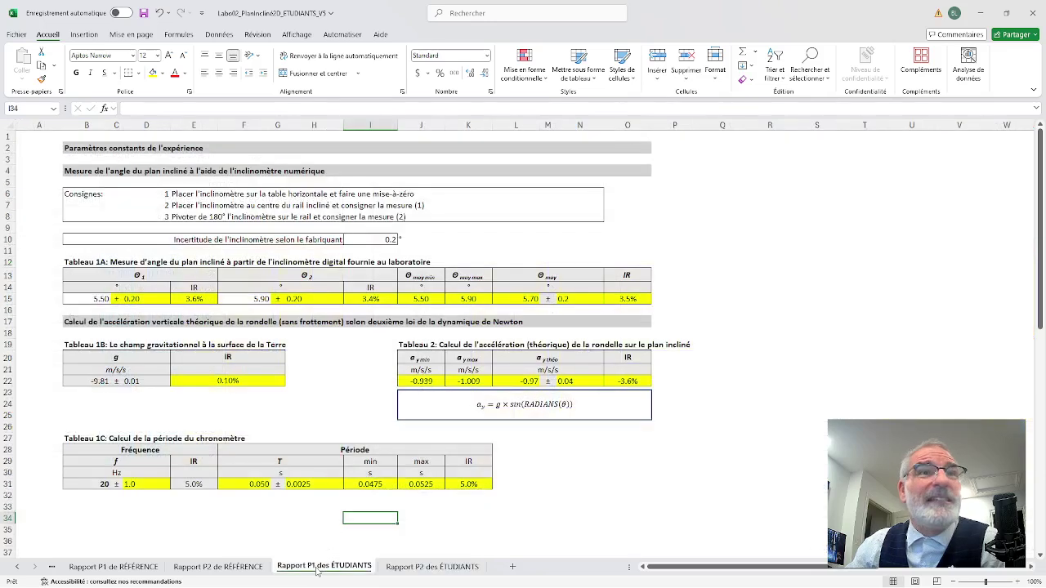
{"action": "left_click", "coordinate": [253, 487]}
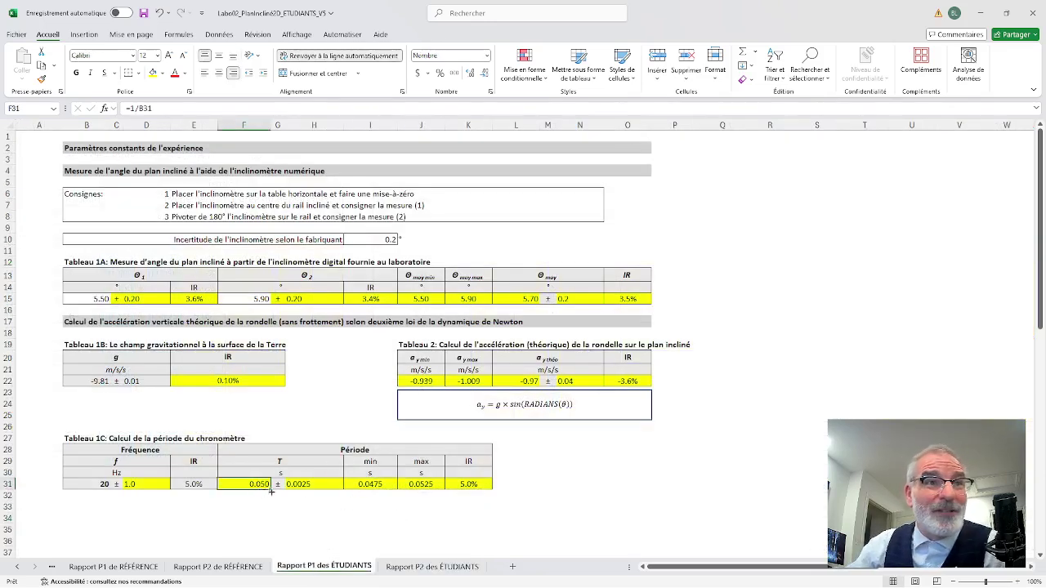
{"action": "left_click", "coordinate": [316, 484]}
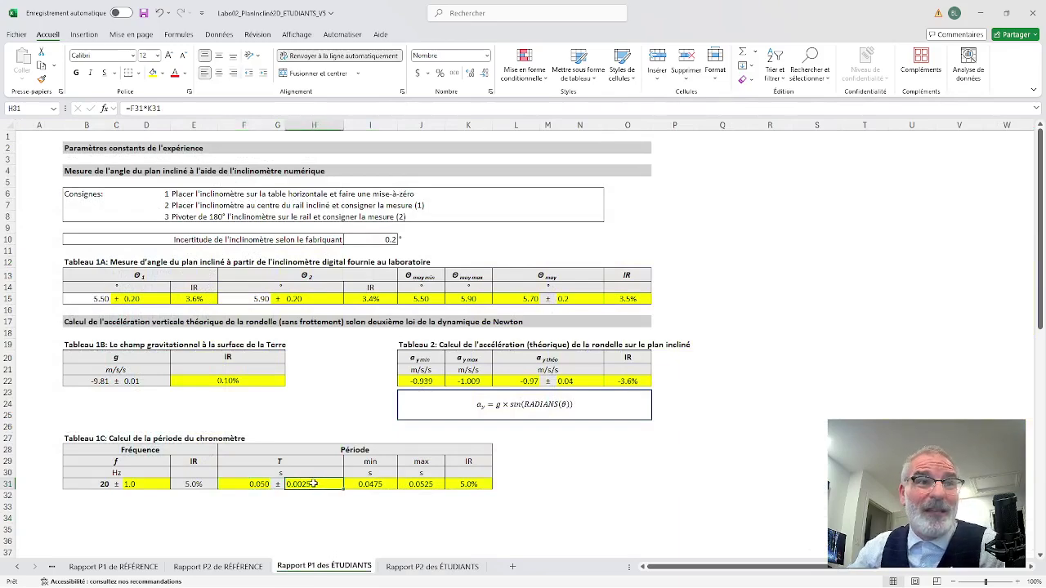
{"action": "left_click", "coordinate": [258, 484]}
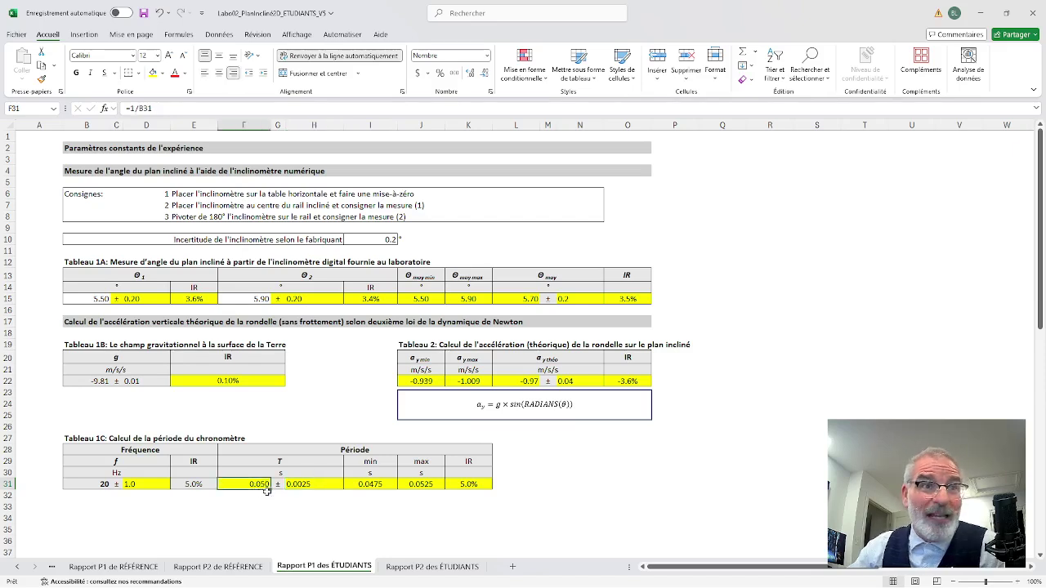
{"action": "left_click", "coordinate": [305, 483]}
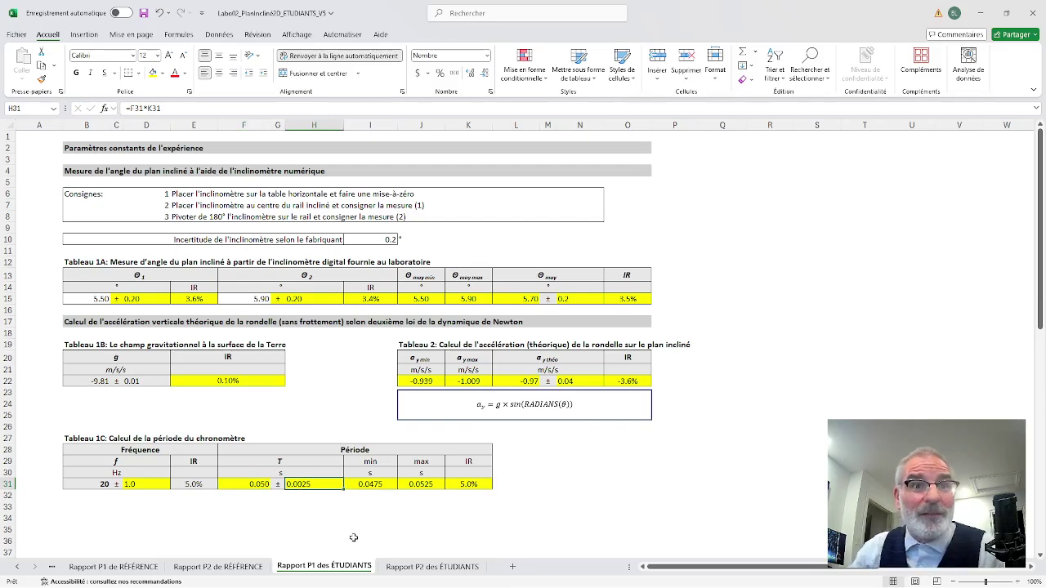
{"action": "left_click", "coordinate": [432, 566]}
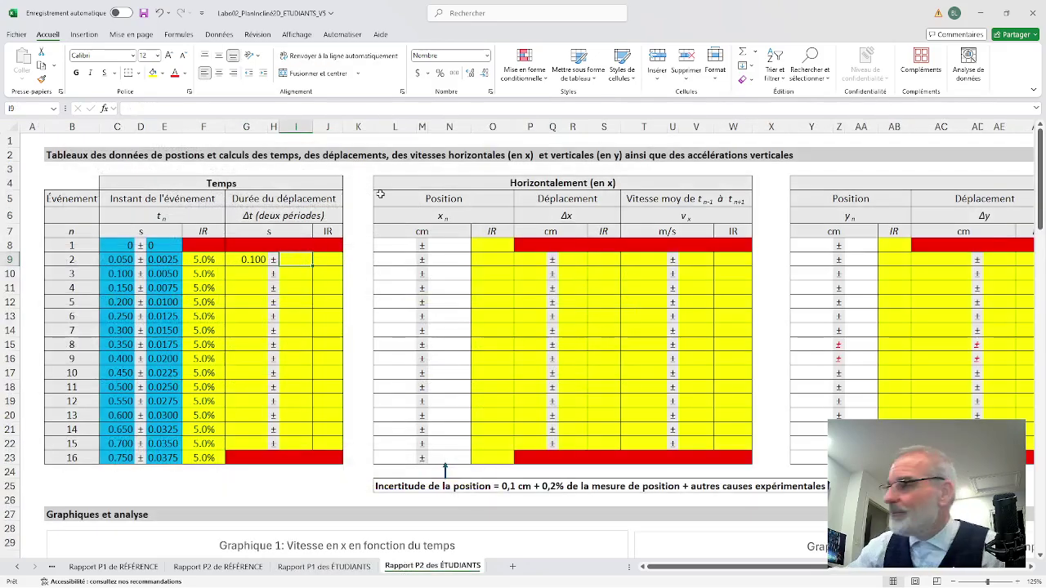
- Calculate the duration's absolute uncertainty in I9 of Rapport P2 des ÉTUDIANTS as =2*'Rapport P1 des ÉTUDIANTS'!H31
{"action": "type", "text": "="}
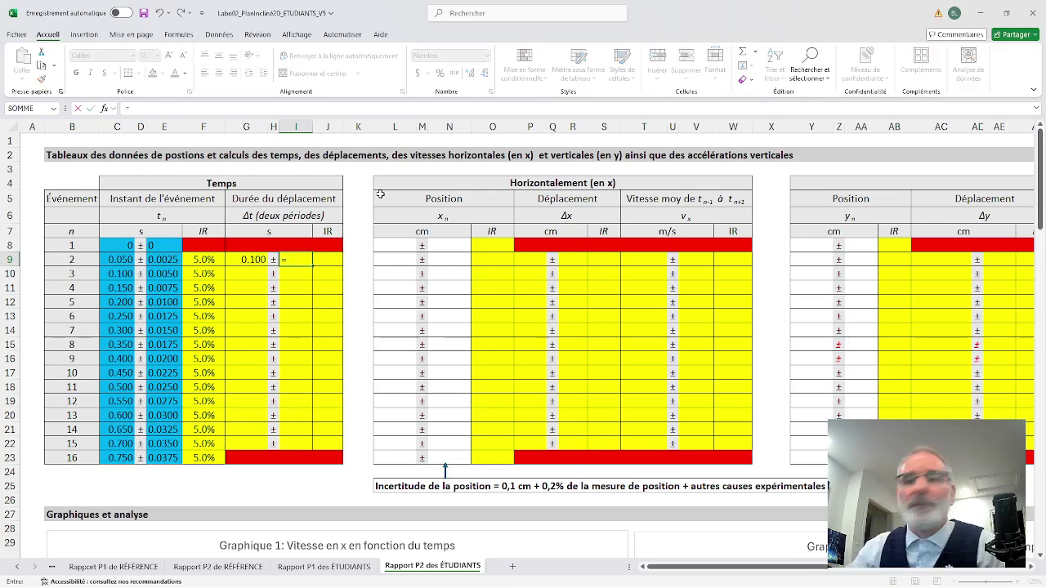
{"action": "type", "text": "2"}
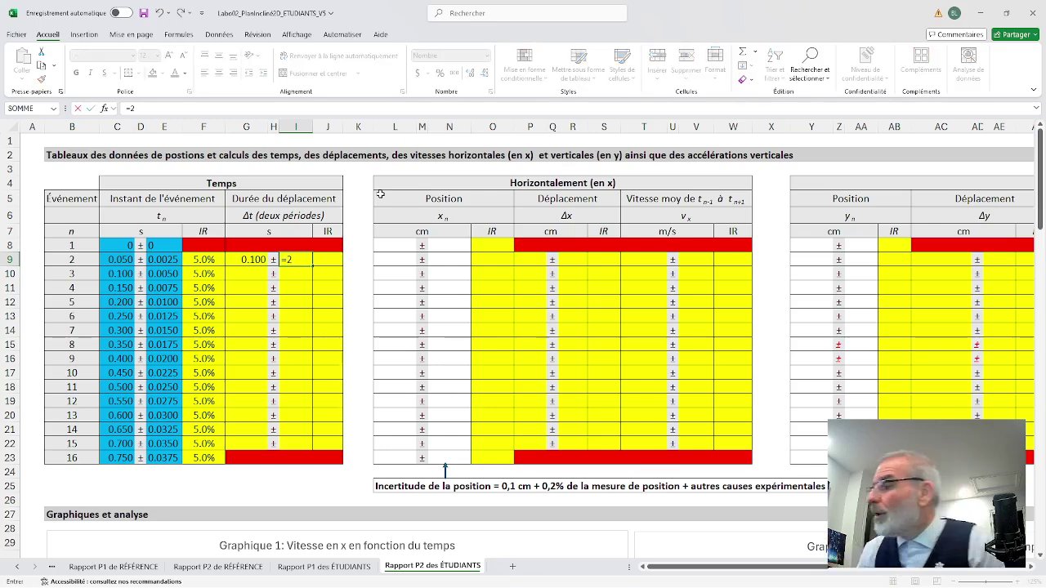
{"action": "type", "text": "*"}
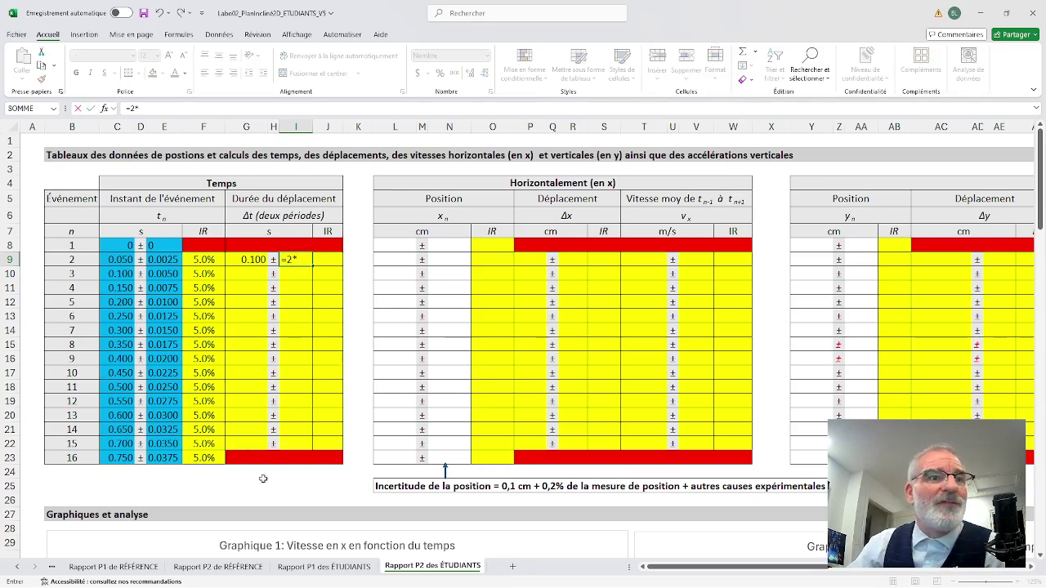
{"action": "left_click", "coordinate": [327, 566]}
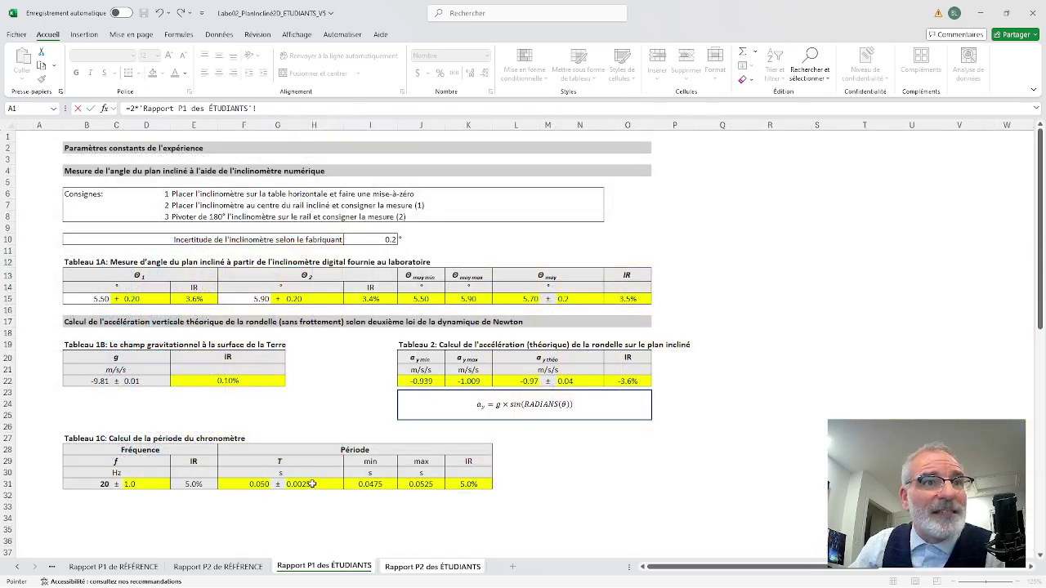
{"action": "left_click", "coordinate": [312, 483]}
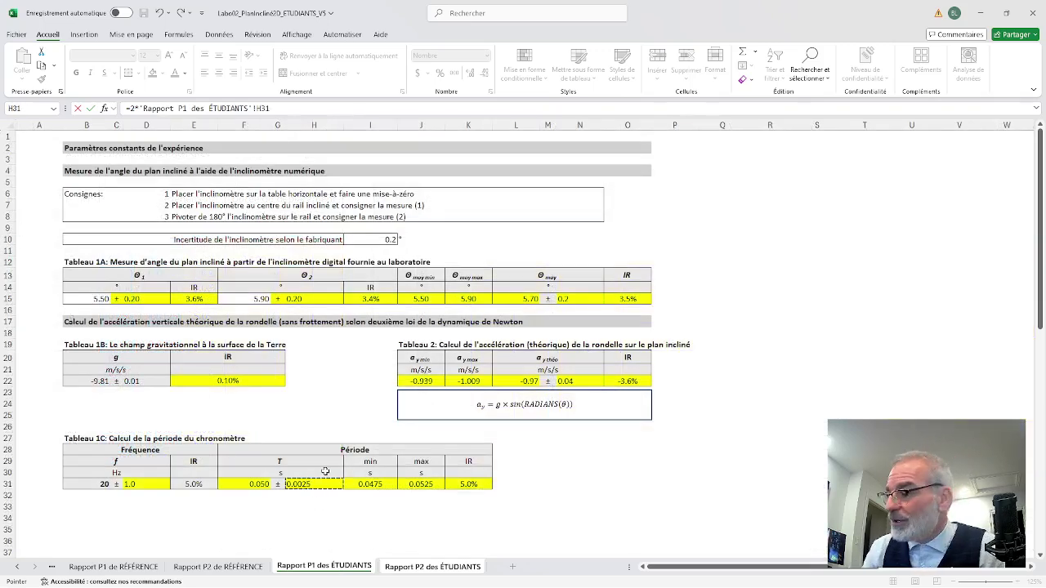
{"action": "key", "text": "ctrl+Page_Down"}
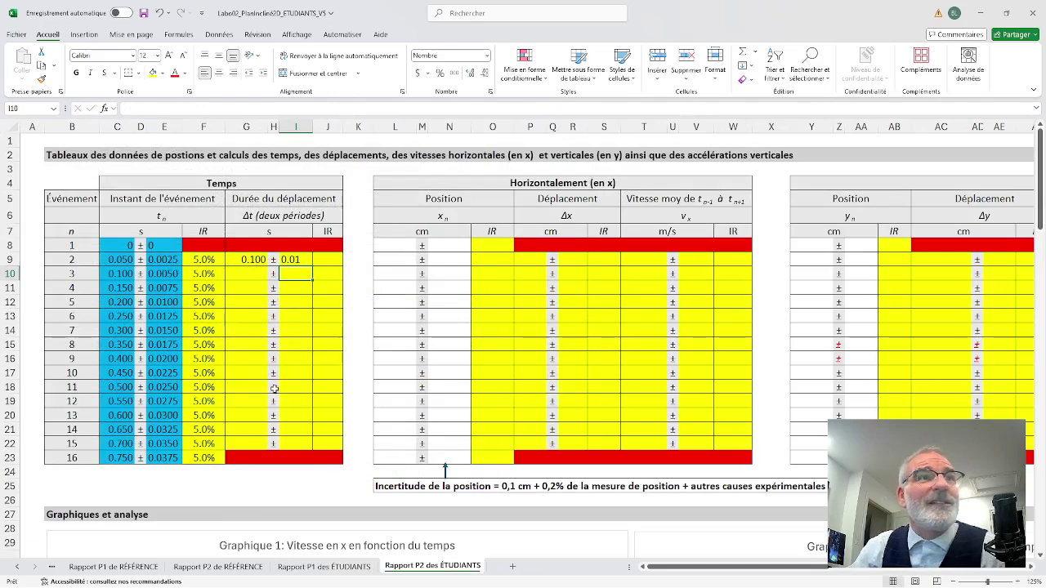
{"action": "left_click", "coordinate": [300, 262]}
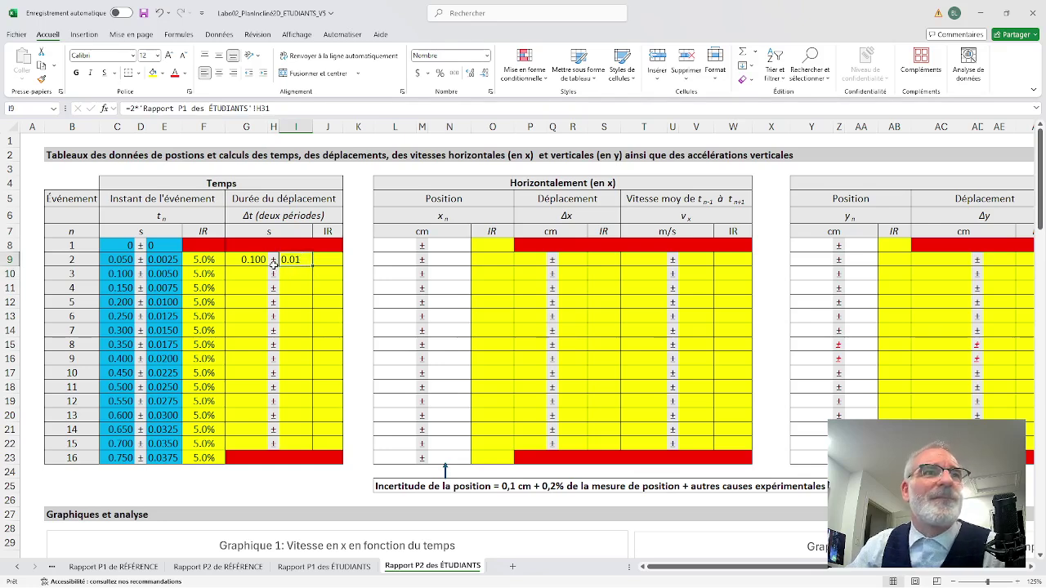
- Calculate the relative uncertainty of event 2's displacement duration in J9 with =I9/G9
{"action": "key", "text": "Right"}
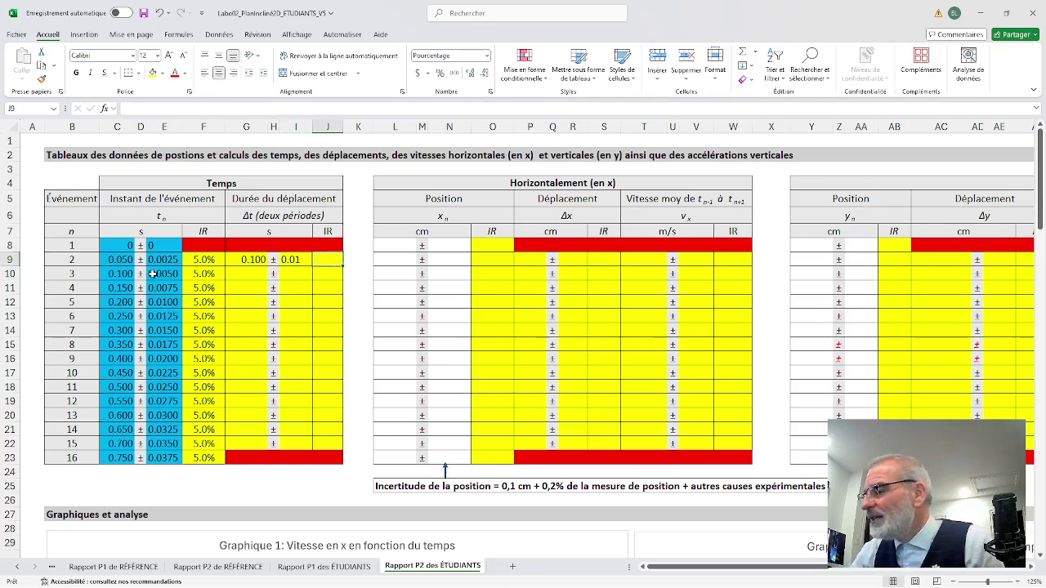
{"action": "type", "text": "="}
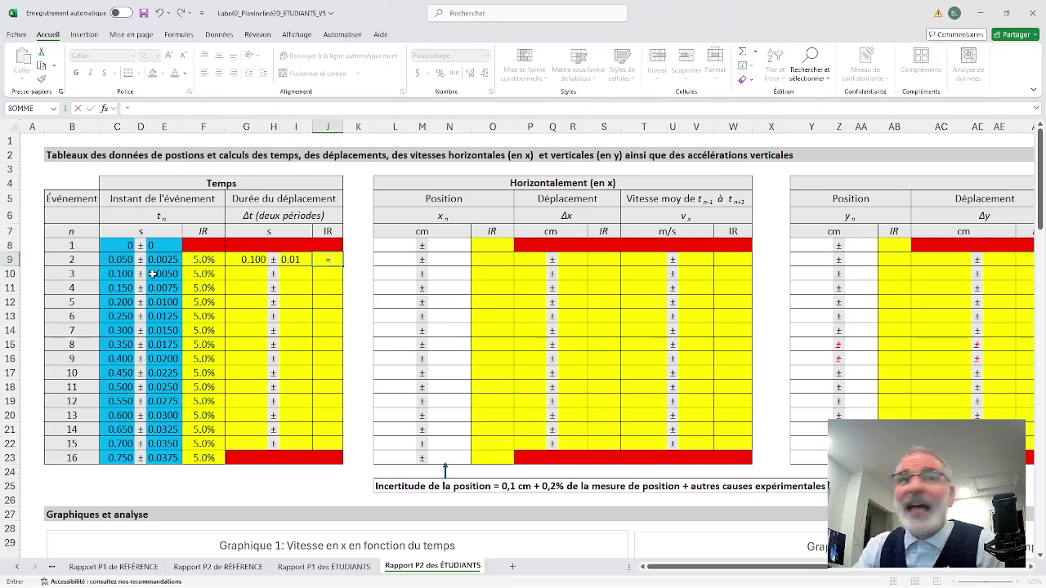
{"action": "left_click", "coordinate": [293, 258]}
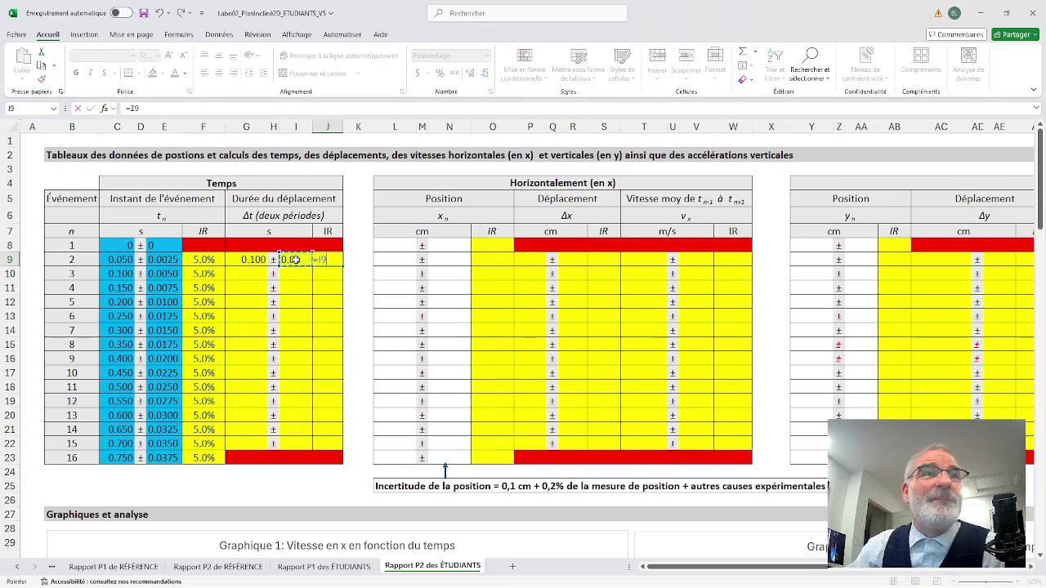
{"action": "type", "text": "/"}
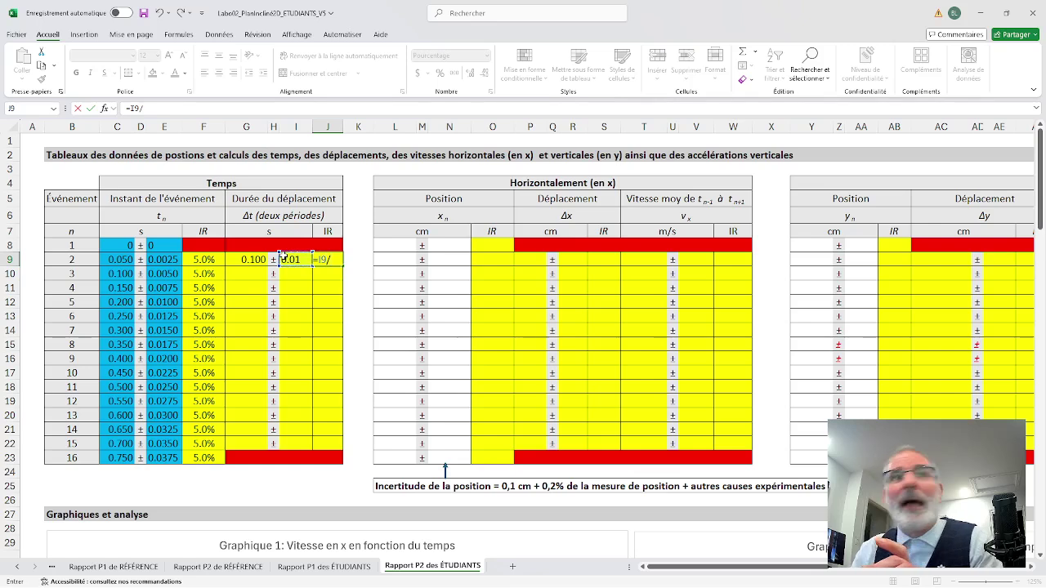
{"action": "left_click", "coordinate": [255, 259]}
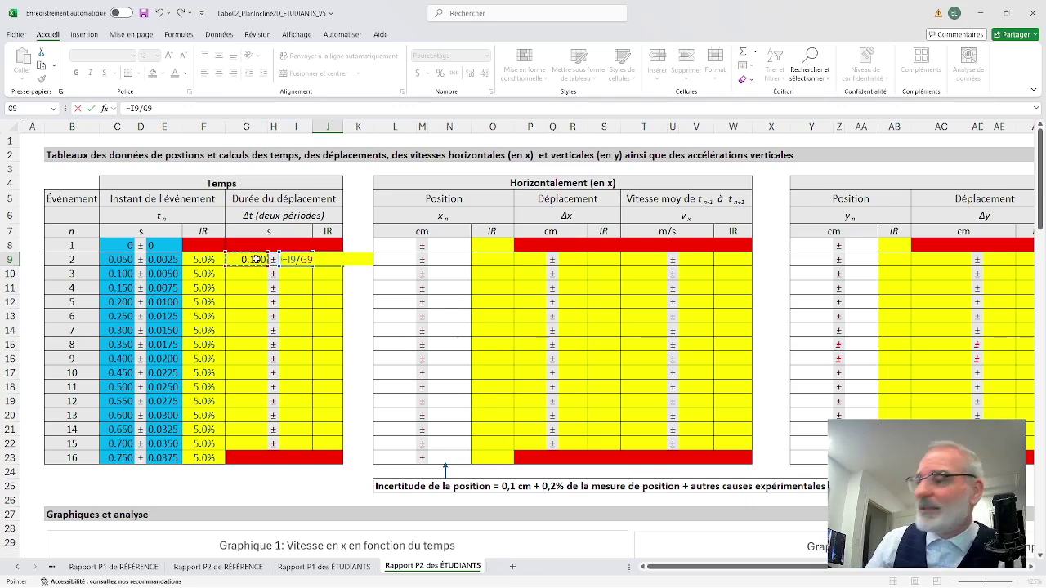
{"action": "key", "text": "Return"}
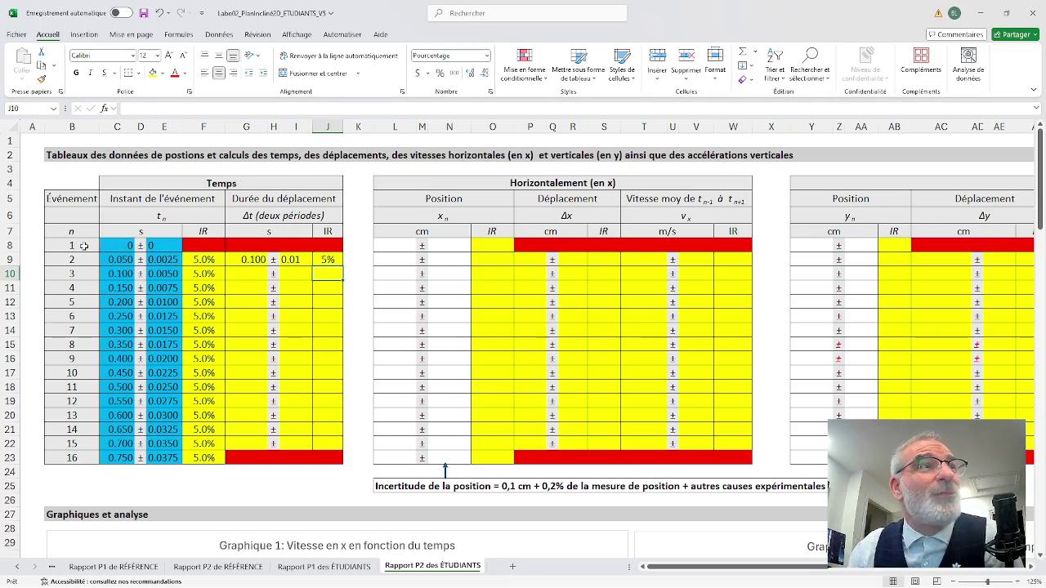
{"action": "left_click", "coordinate": [248, 260]}
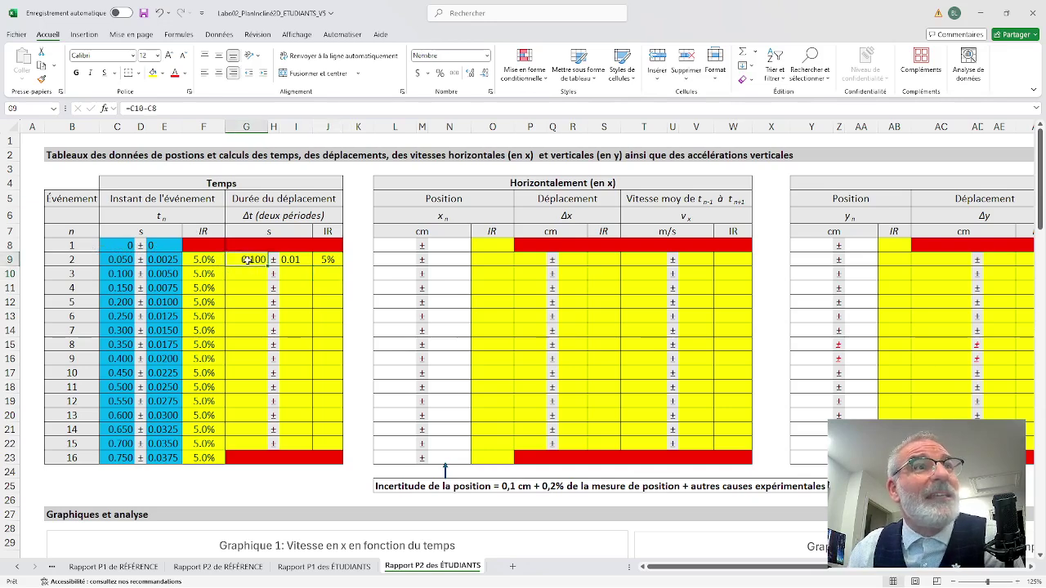
- Copy event 2's displacement duration, absolute uncertainty and relative uncertainty formulas in G9:J9 down through row 22
{"action": "left_click", "coordinate": [69, 246]}
{"action": "left_click", "coordinate": [75, 273]}
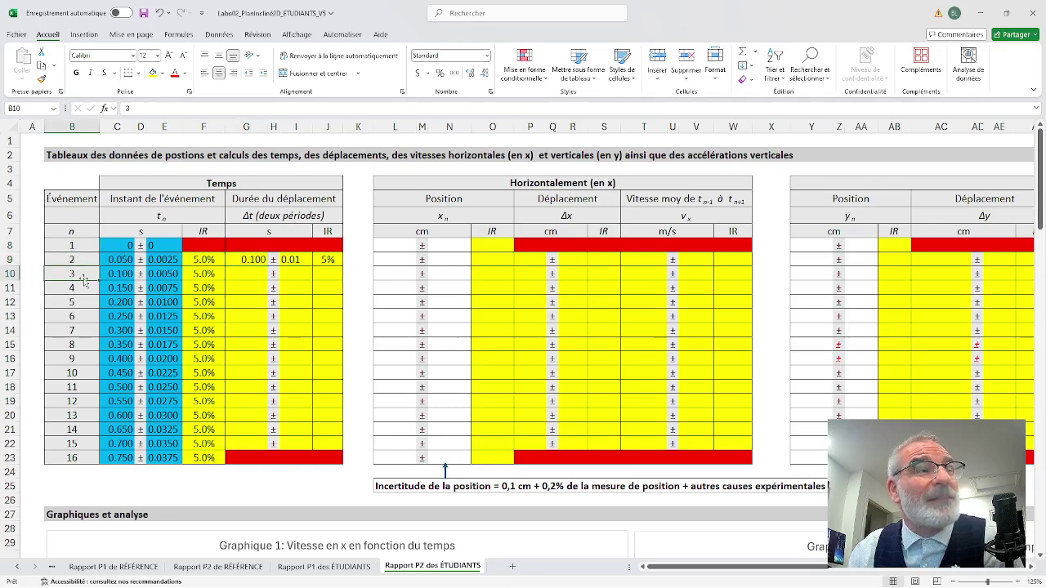
{"action": "left_click", "coordinate": [81, 259]}
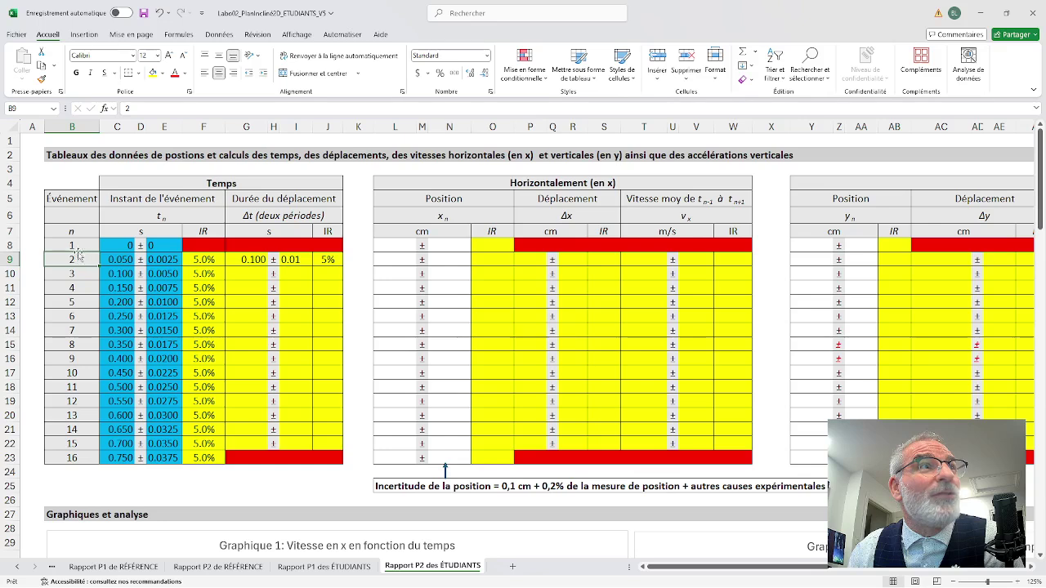
{"action": "left_click", "coordinate": [78, 244]}
{"action": "left_click", "coordinate": [246, 259]}
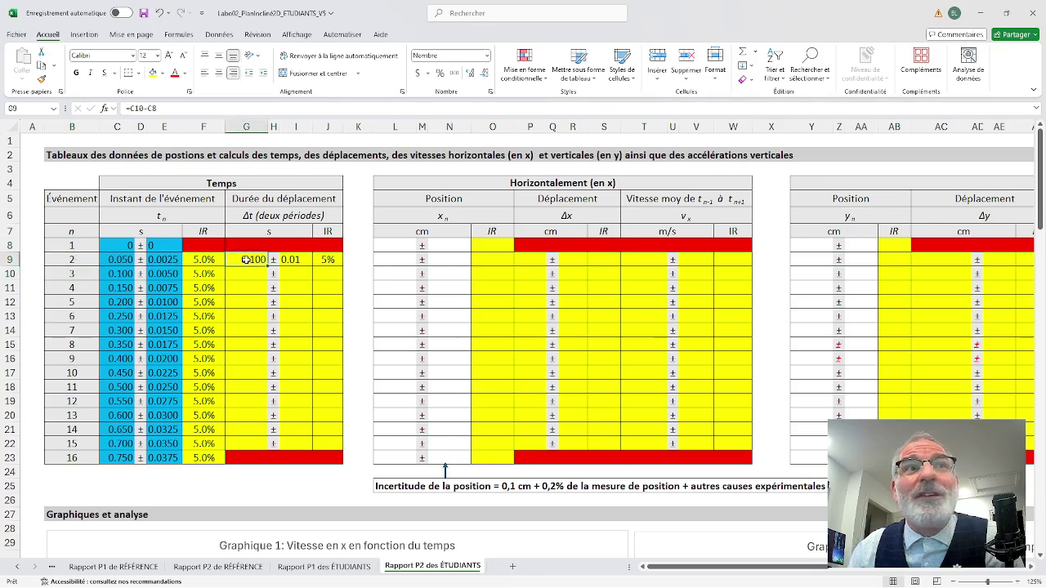
{"action": "left_click_drag", "start_coordinate": [334, 259], "coordinate": [254, 259]}
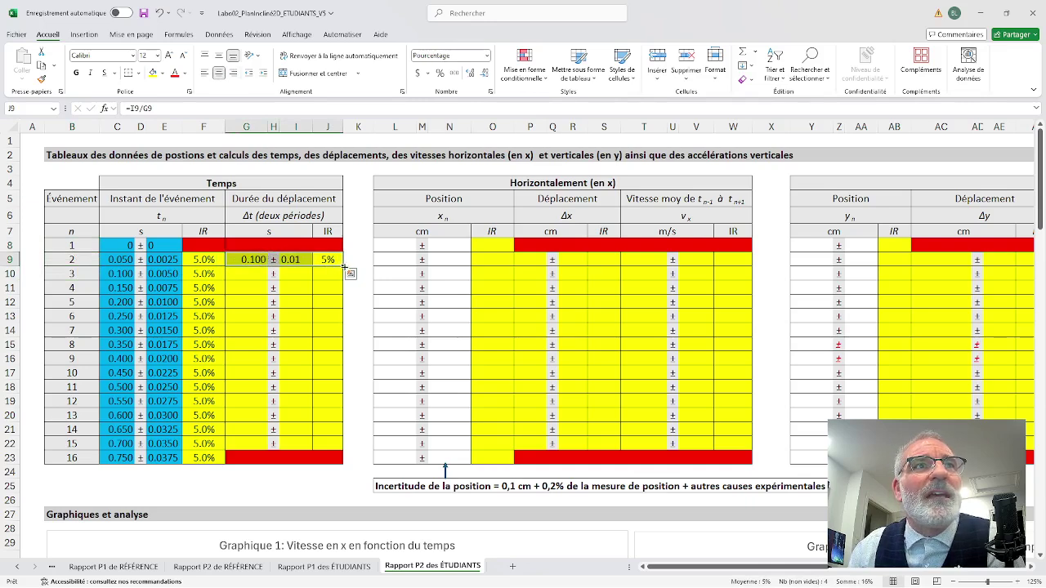
{"action": "left_click_drag", "start_coordinate": [343, 265], "coordinate": [336, 445]}
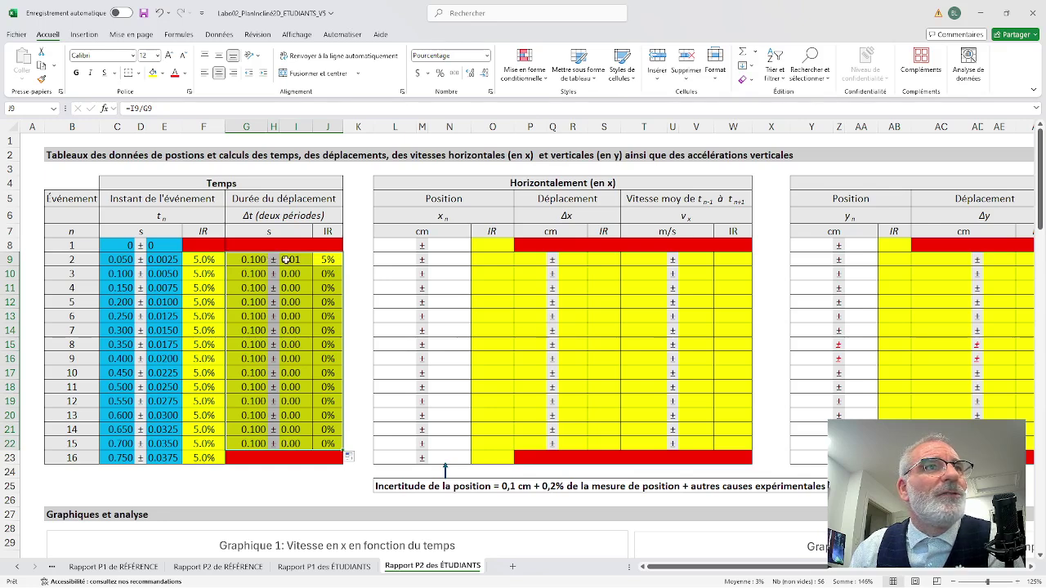
- Compare the period uncertainty reference used in column I with cells H31 to H33 on the Rapport P1 des ÉTUDIANTS sheet
{"action": "left_click", "coordinate": [348, 284]}
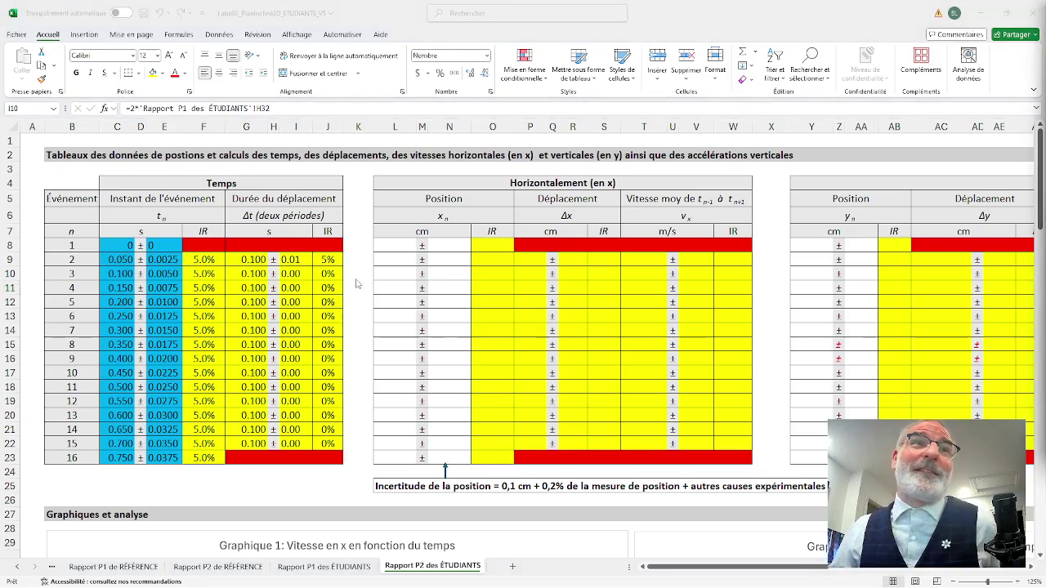
{"action": "left_click", "coordinate": [300, 259]}
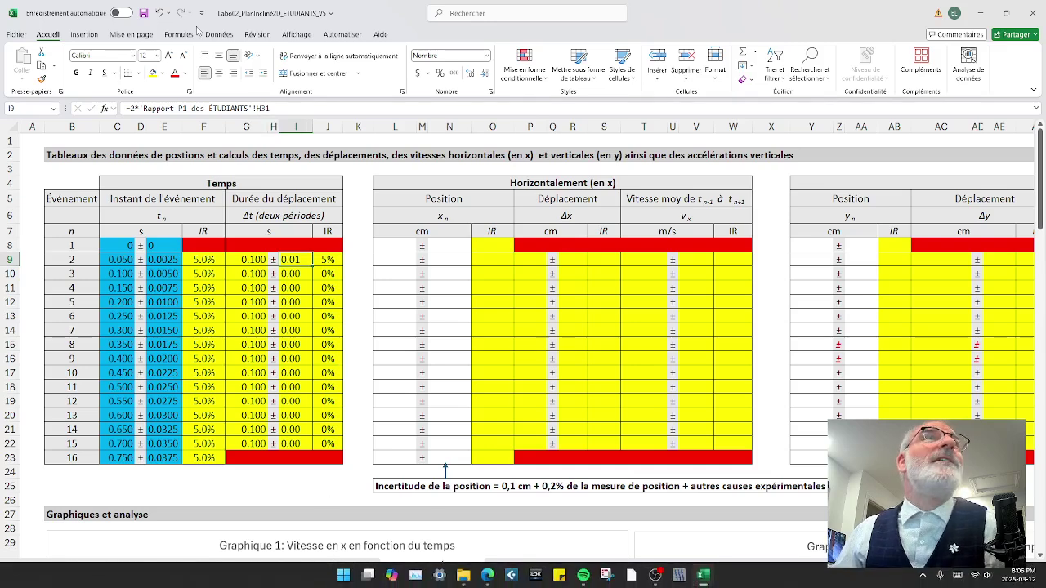
{"action": "left_click", "coordinate": [349, 567]}
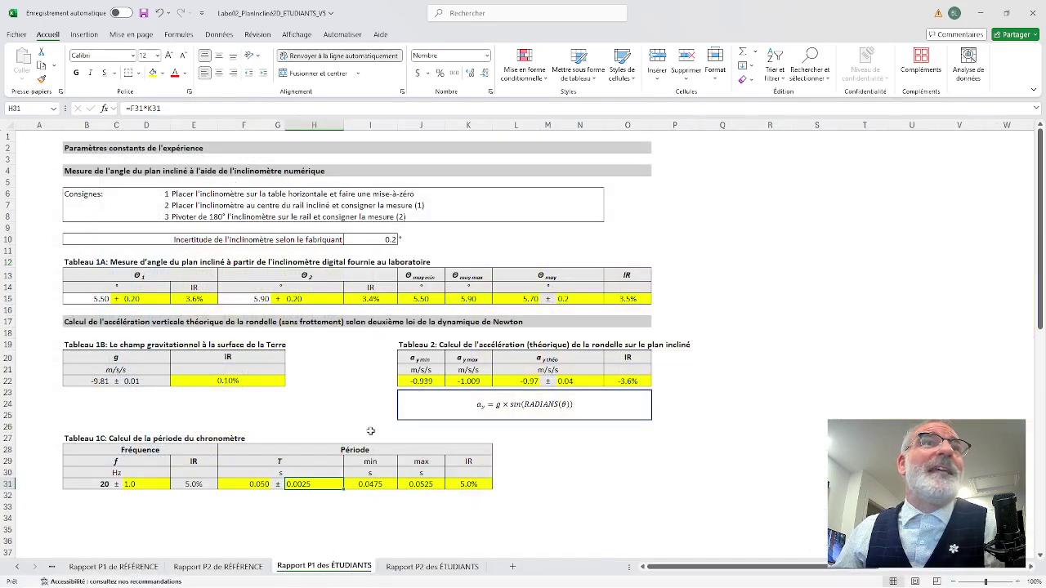
{"action": "left_click", "coordinate": [313, 496]}
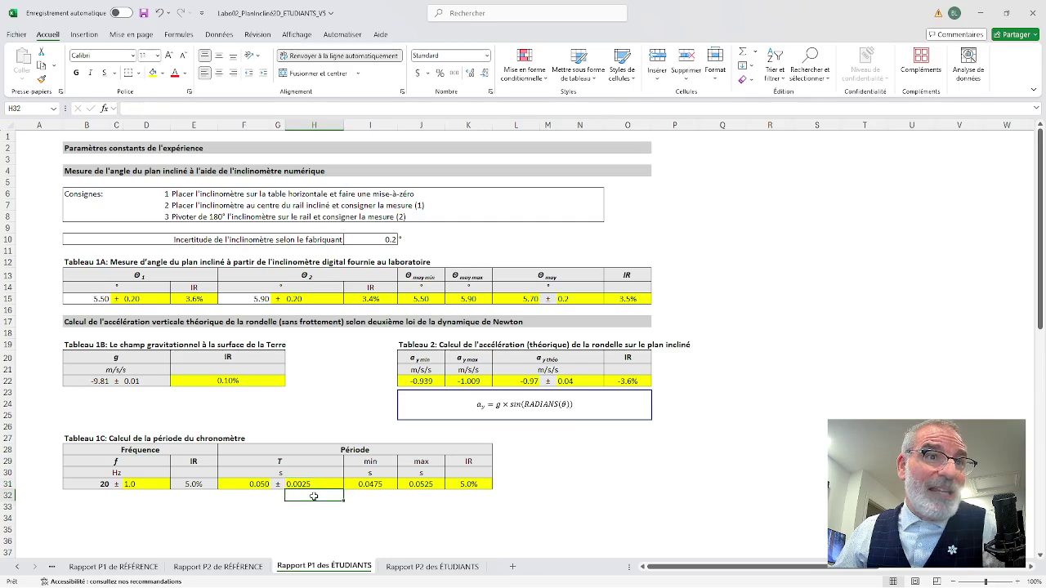
{"action": "left_click", "coordinate": [313, 508]}
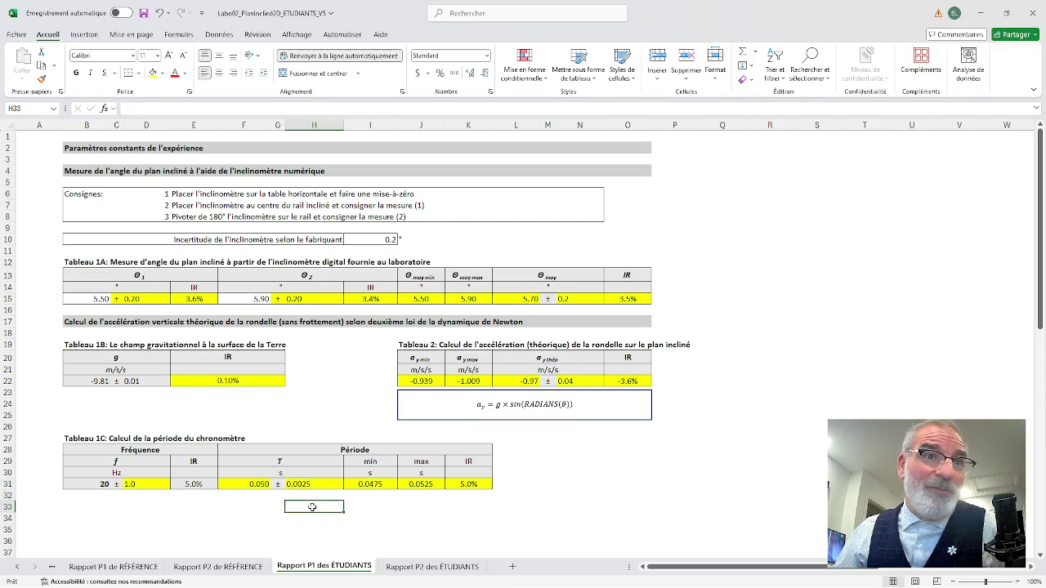
{"action": "left_click", "coordinate": [310, 484]}
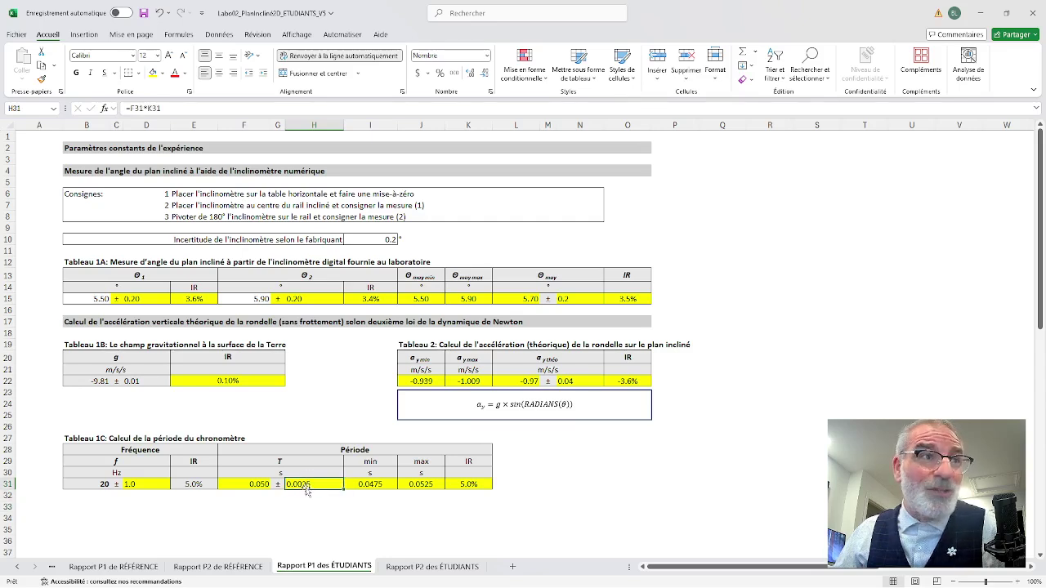
{"action": "left_click", "coordinate": [413, 569]}
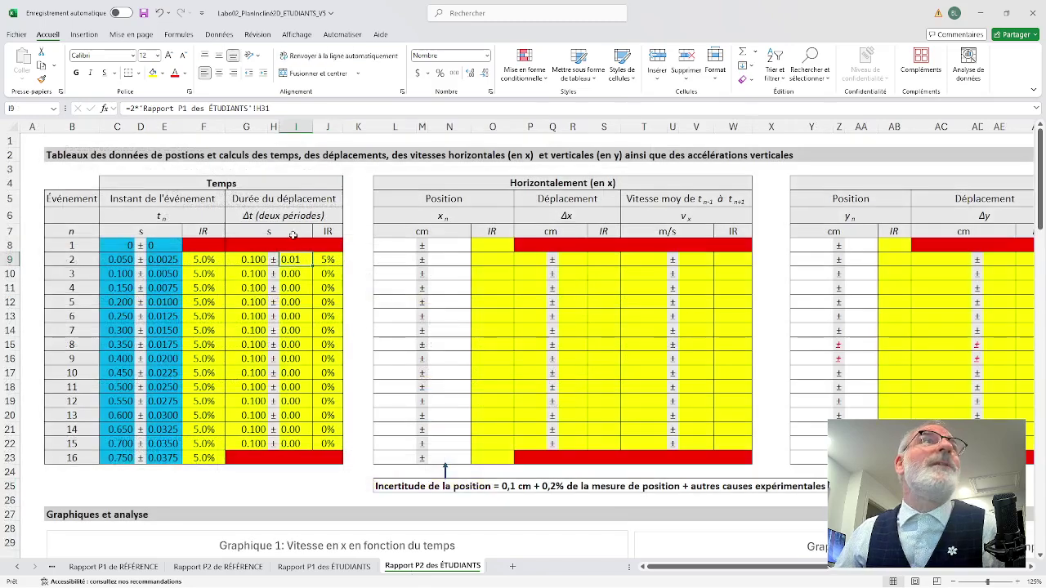
- Lock the row reference in I9 as =2*'Rapport P1 des ÉTUDIANTS'!H$31 and fill the formula down to I22
{"action": "left_click", "coordinate": [262, 109]}
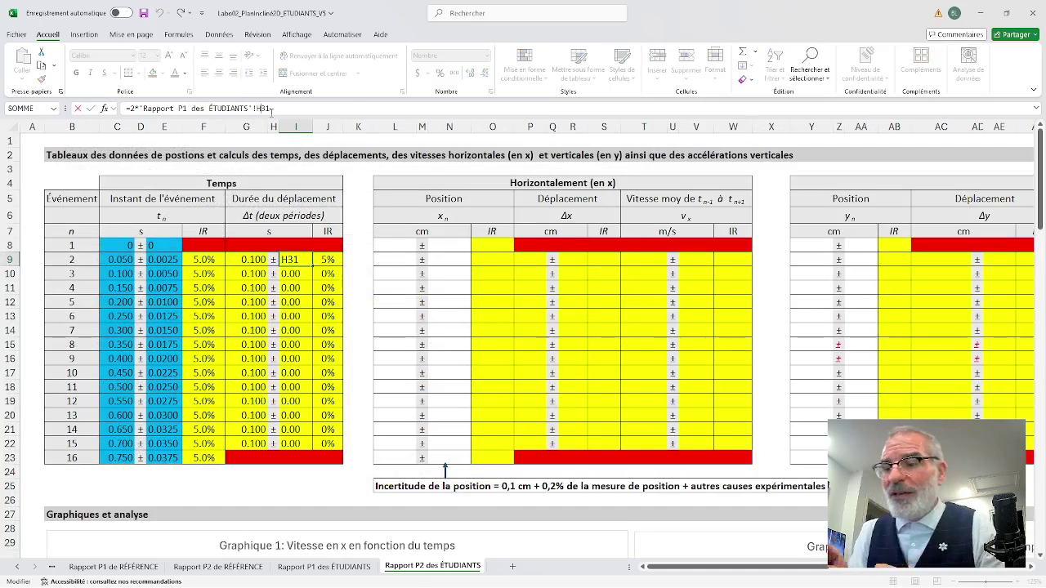
{"action": "type", "text": "$"}
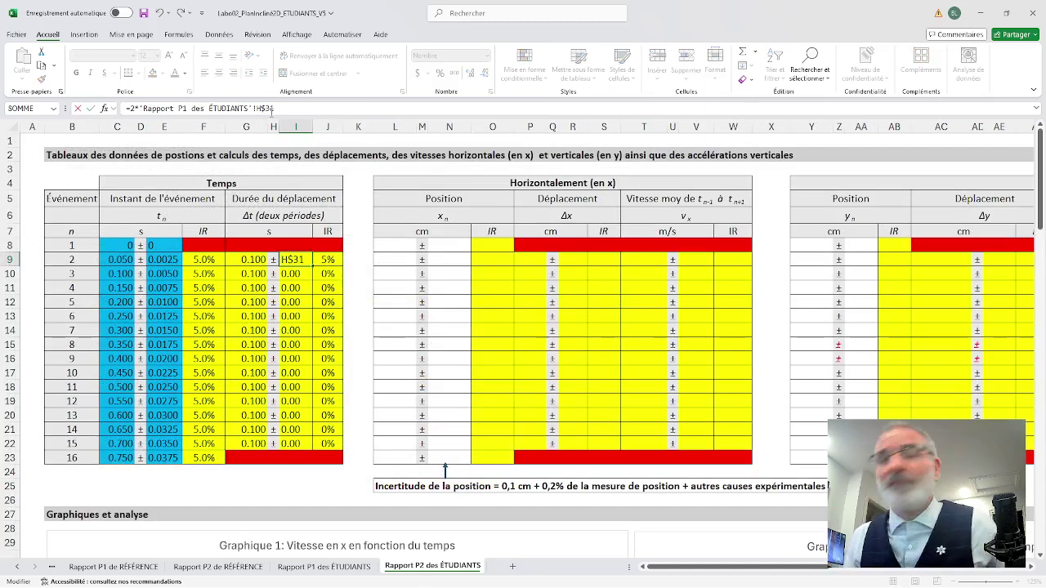
{"action": "key", "text": "Return"}
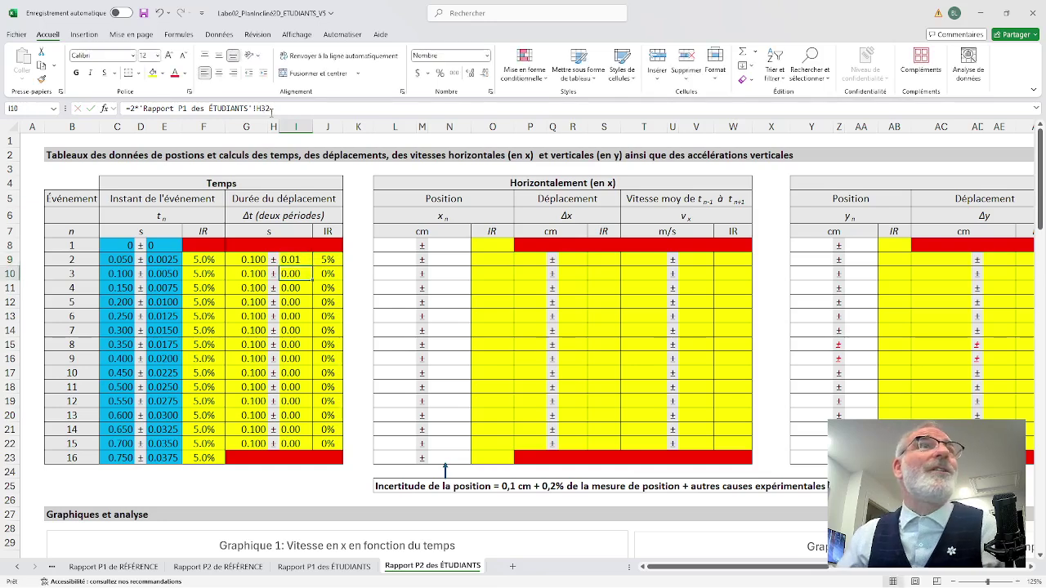
{"action": "left_click_drag", "start_coordinate": [294, 259], "coordinate": [310, 447]}
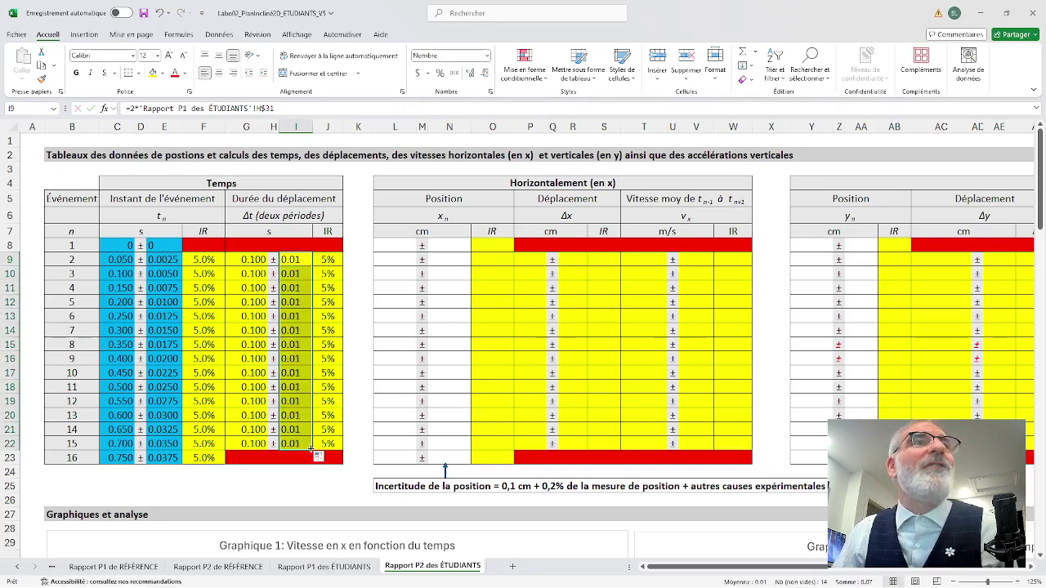
{"action": "left_click", "coordinate": [354, 471]}
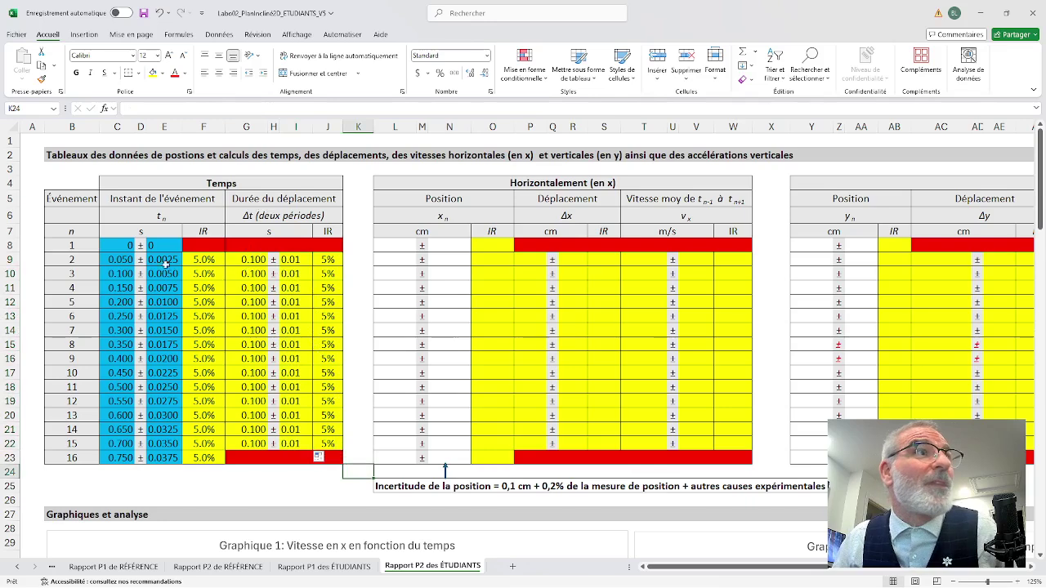
- Check which event instants the displacement duration formulas in G13 and G17 refer to
{"action": "left_click", "coordinate": [255, 317]}
{"action": "double_click", "coordinate": [255, 316]}
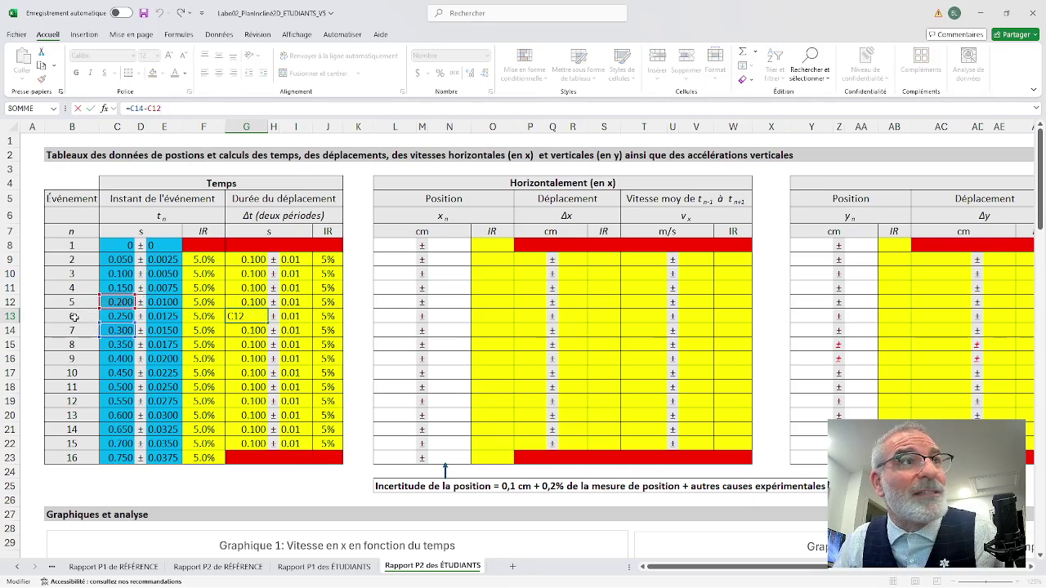
{"action": "left_click", "coordinate": [256, 372]}
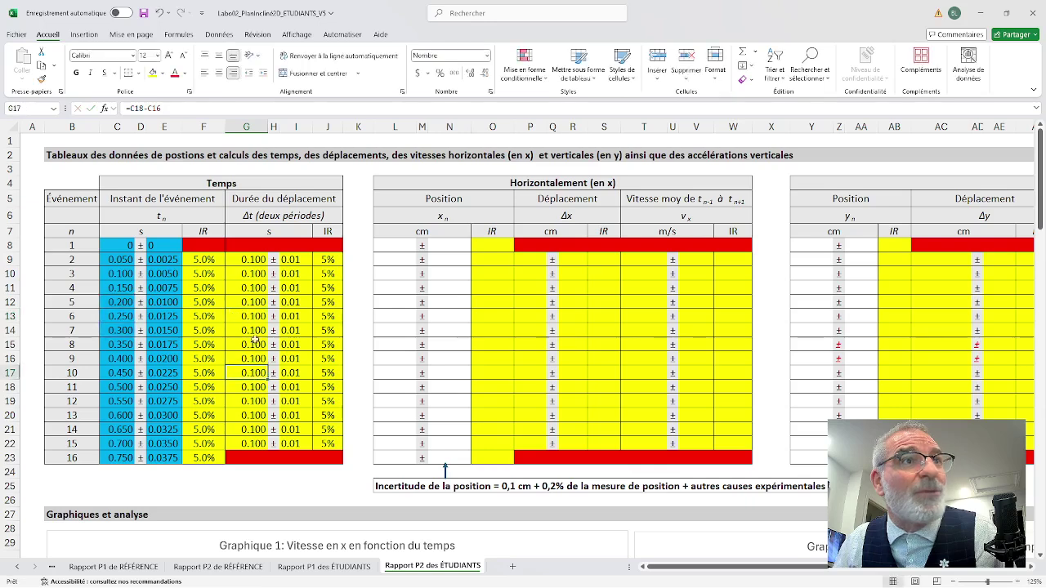
{"action": "left_click", "coordinate": [177, 107]}
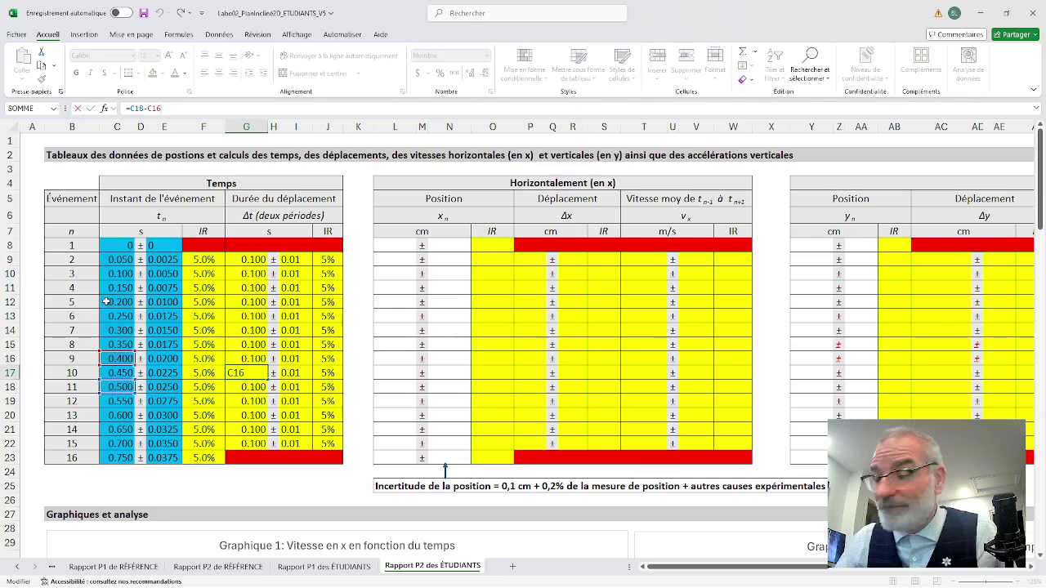
{"action": "key", "text": "Return"}
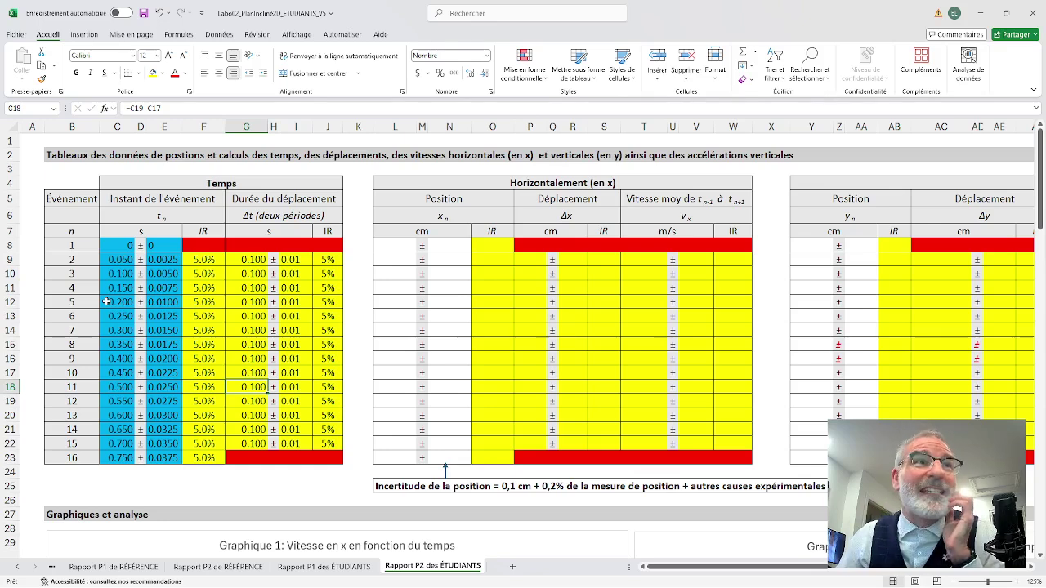
- Examine how events 1 and 3 in the Événement column bracket event 2 for the two-period displacement duration
{"action": "left_click", "coordinate": [71, 245]}
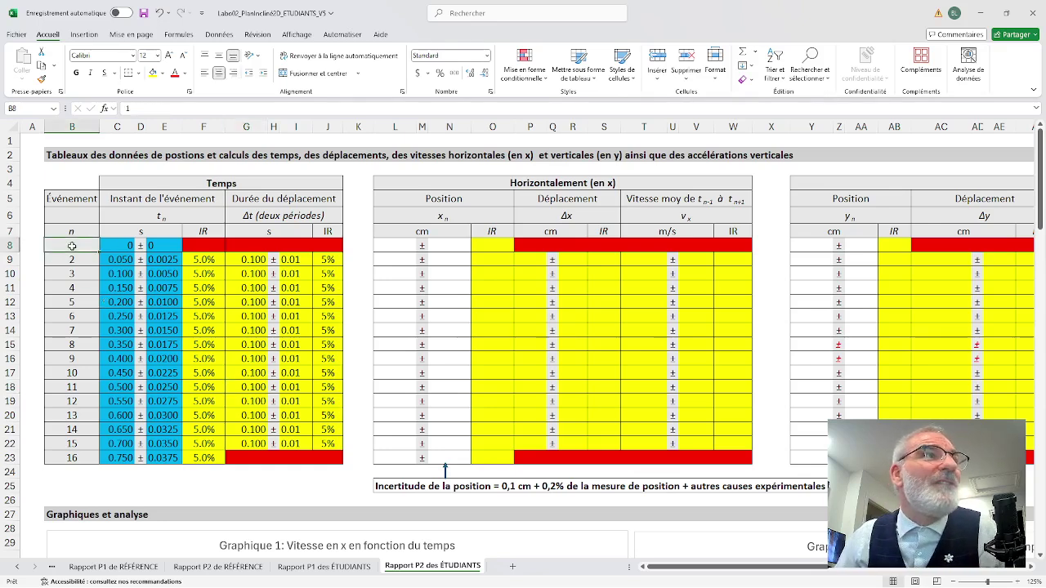
{"action": "left_click", "coordinate": [80, 259]}
{"action": "left_click", "coordinate": [83, 245]}
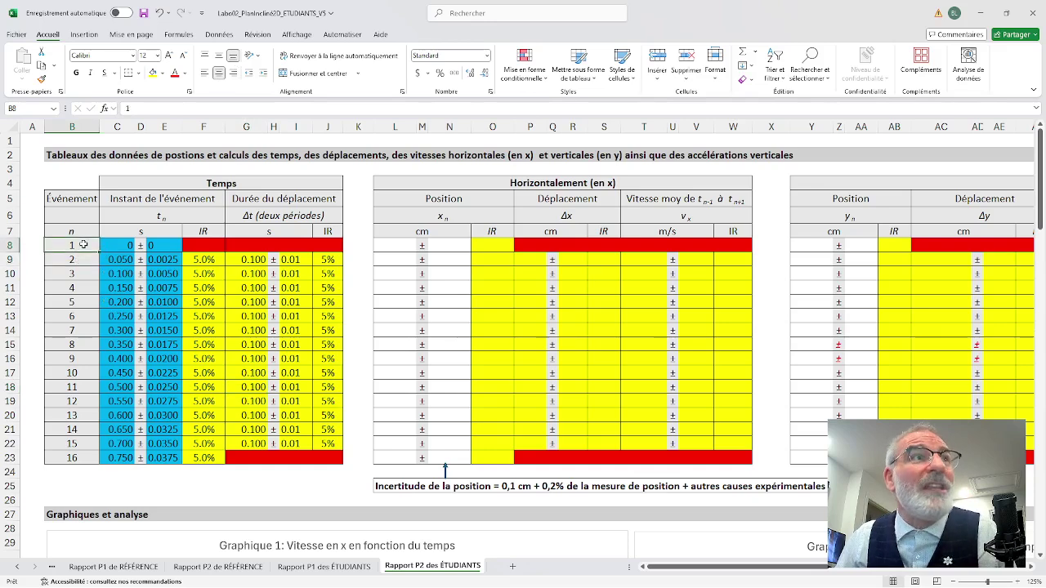
{"action": "left_click", "coordinate": [83, 274]}
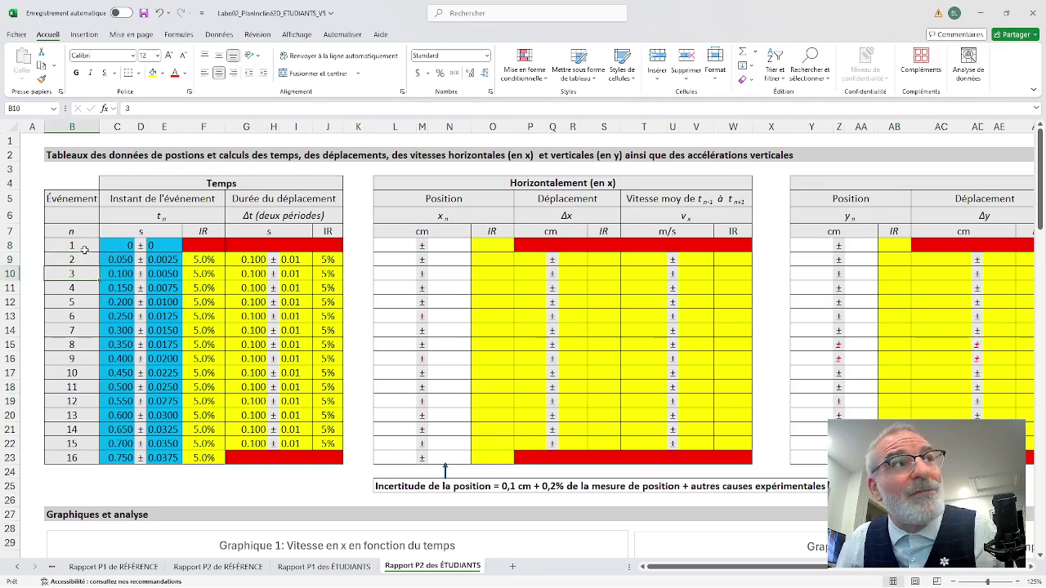
{"action": "left_click", "coordinate": [81, 246]}
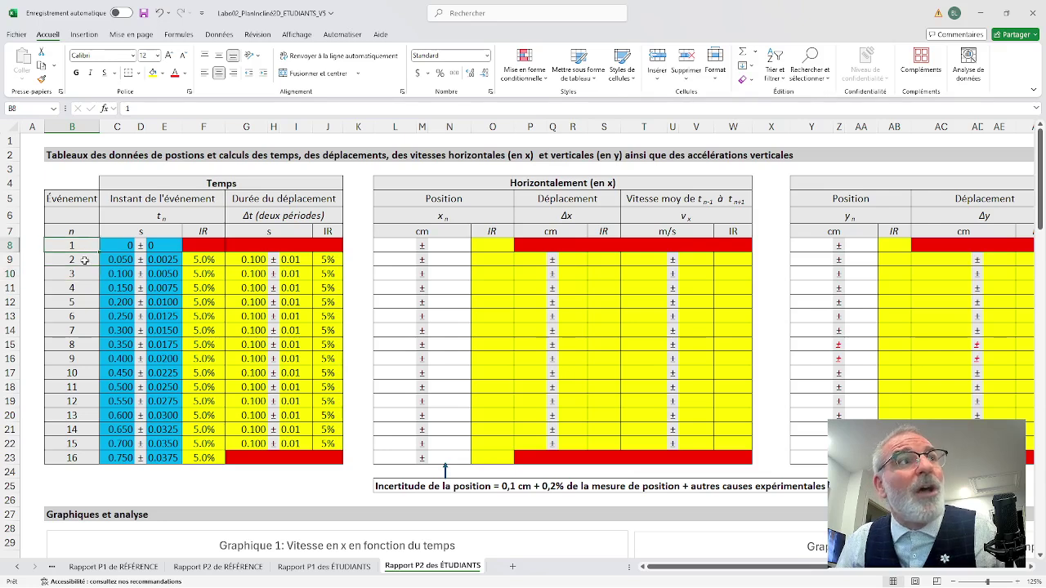
{"action": "left_click", "coordinate": [84, 262]}
{"action": "left_click", "coordinate": [84, 274]}
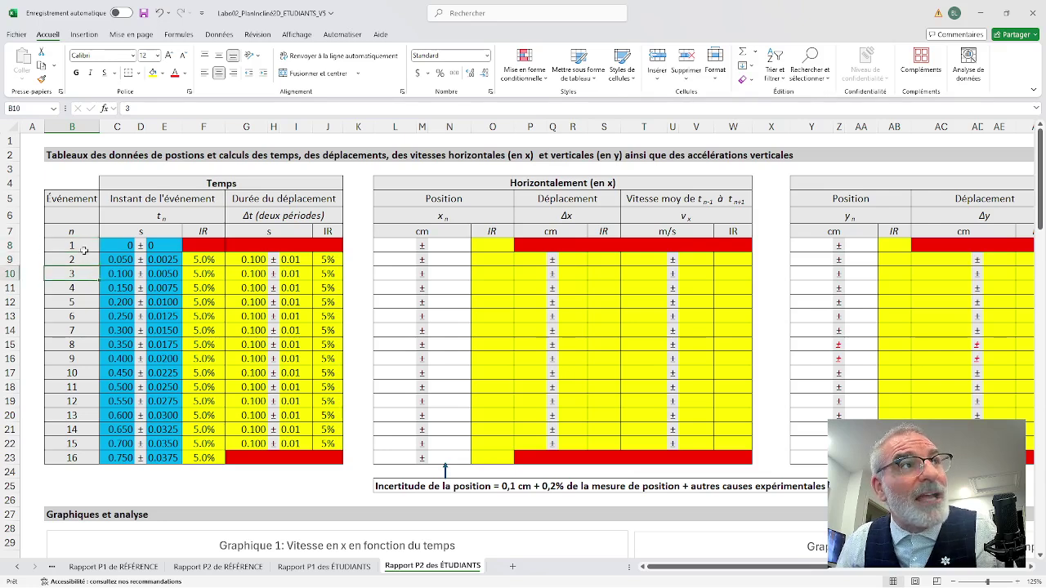
{"action": "left_click", "coordinate": [84, 244]}
{"action": "left_click", "coordinate": [85, 276]}
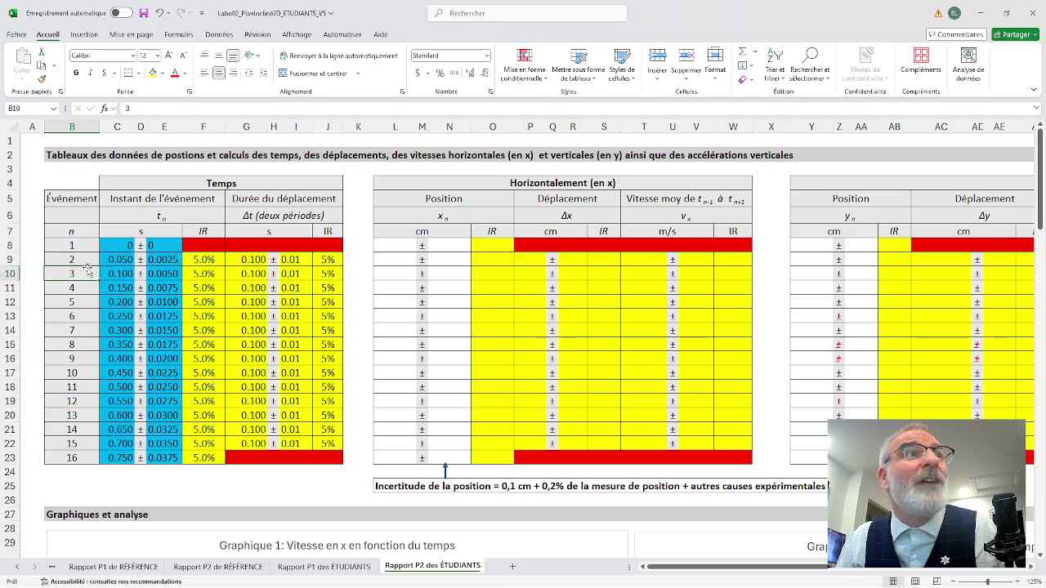
{"action": "left_click", "coordinate": [84, 259]}
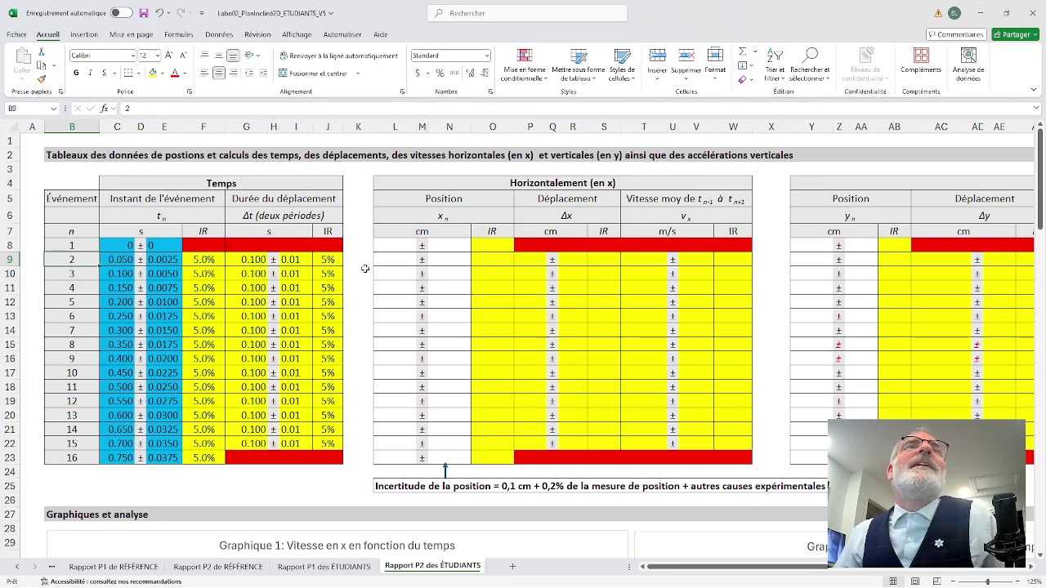
- Locate event 1's position cells in L8 and Y8, and open the IdentificationButsSchéma sheet to consult the measured trajectory
{"action": "left_click", "coordinate": [391, 249]}
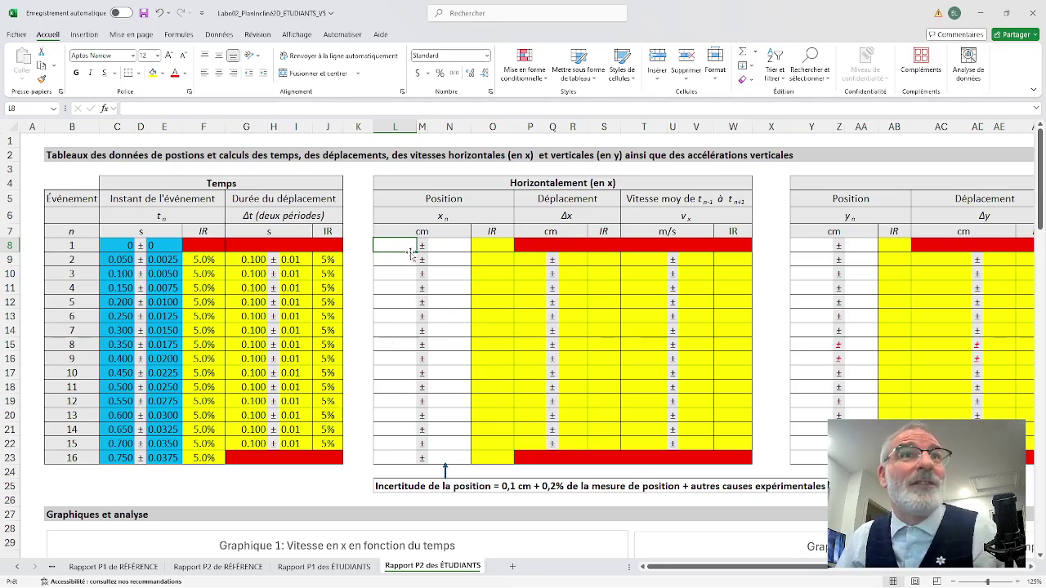
{"action": "left_click", "coordinate": [818, 247]}
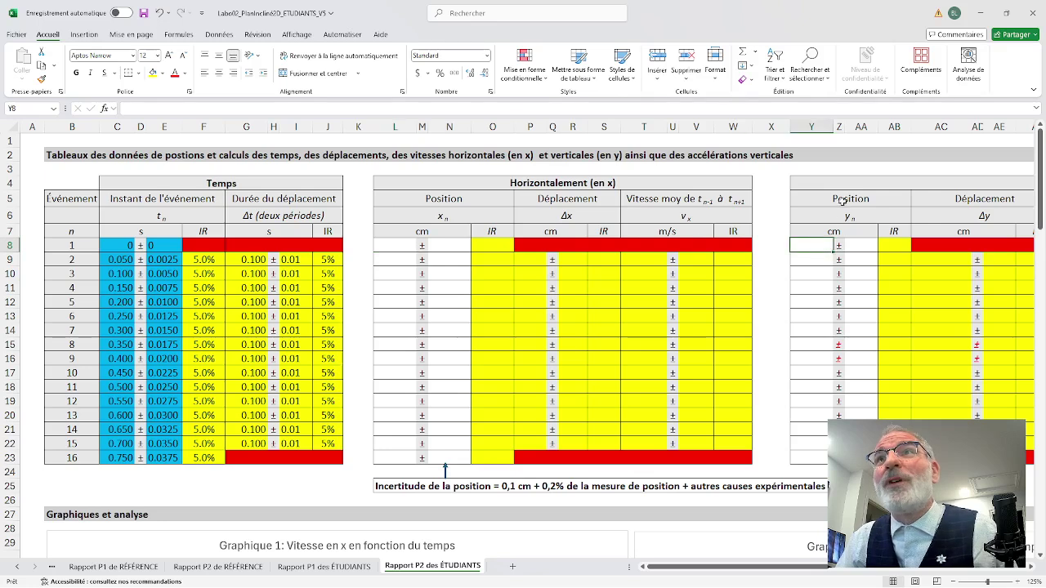
{"action": "left_click", "coordinate": [850, 246]}
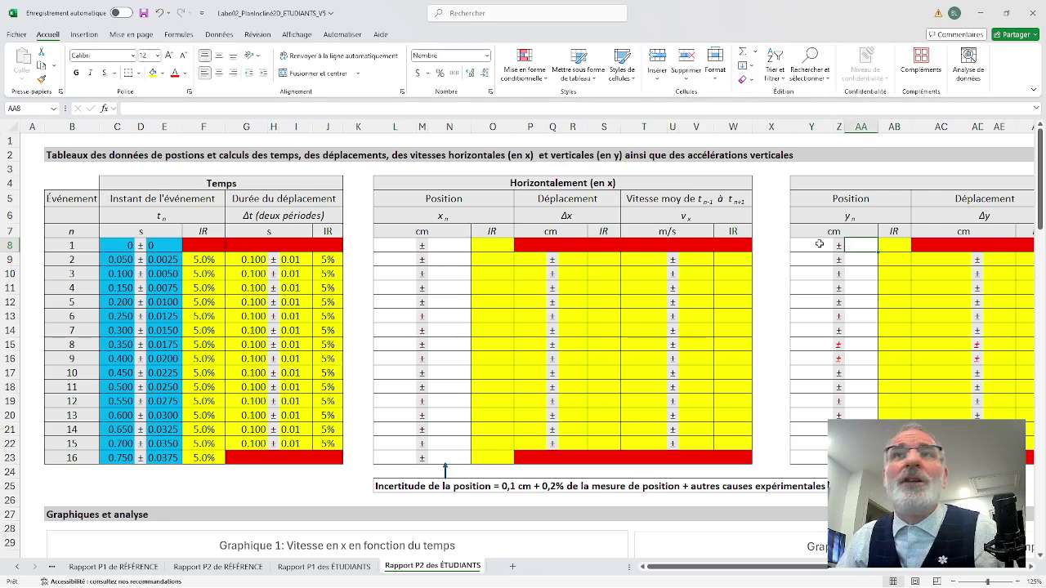
{"action": "left_click", "coordinate": [817, 245]}
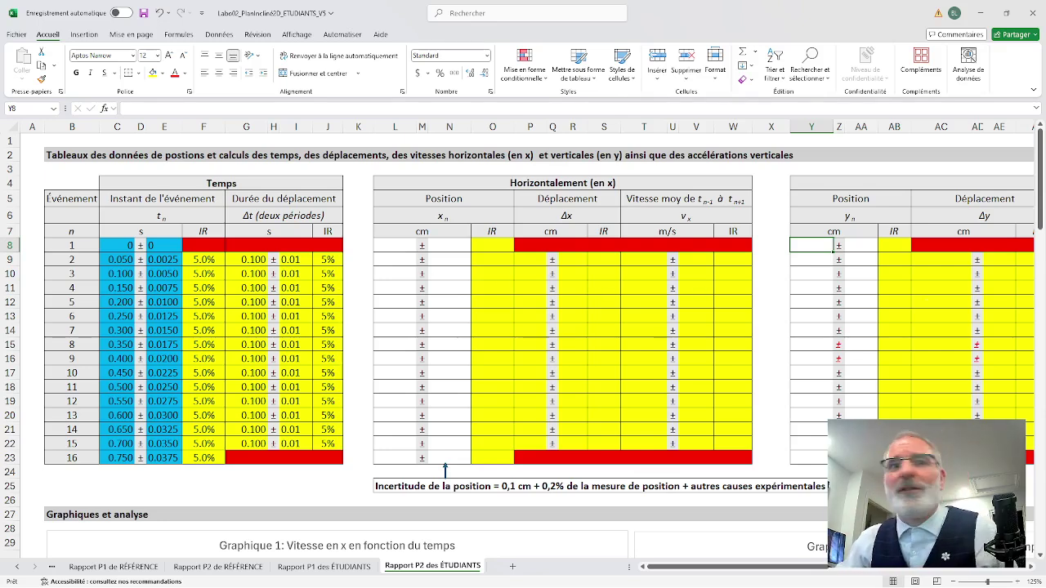
{"action": "mouse_move", "coordinate": [160, 586]}
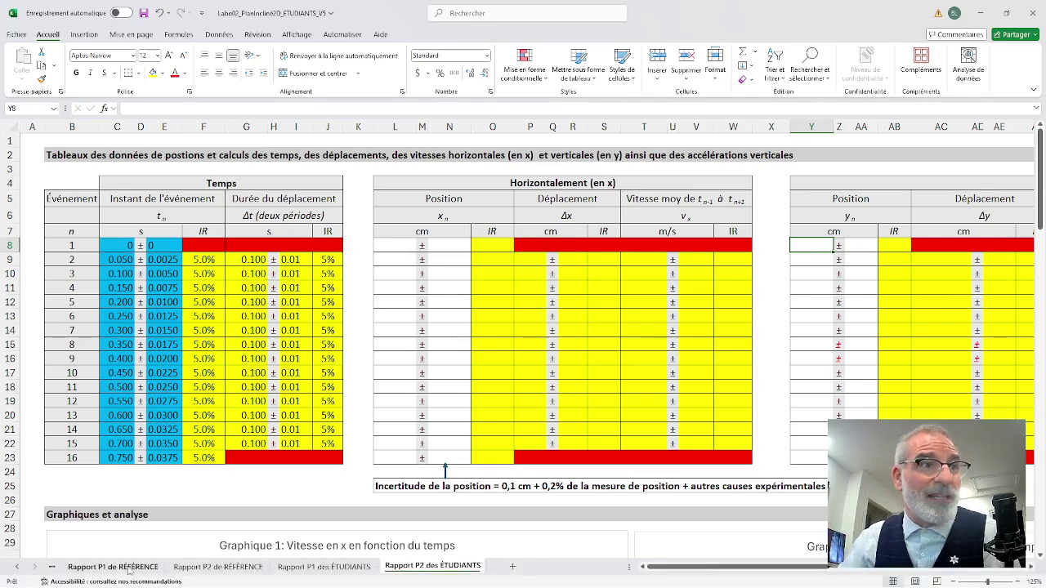
{"action": "left_click", "coordinate": [118, 567]}
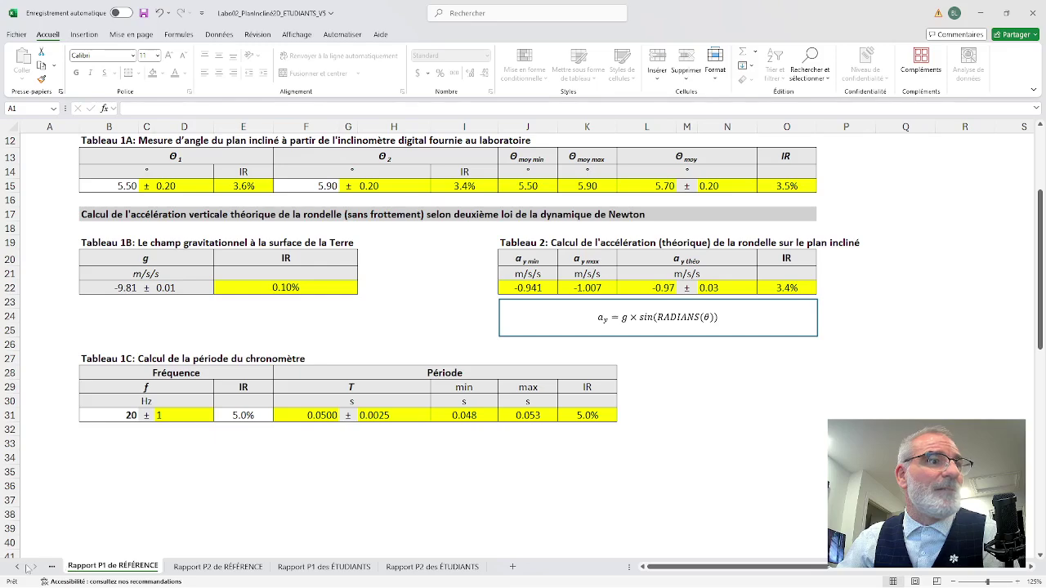
{"action": "left_click", "coordinate": [17, 566]}
{"action": "left_click", "coordinate": [73, 570]}
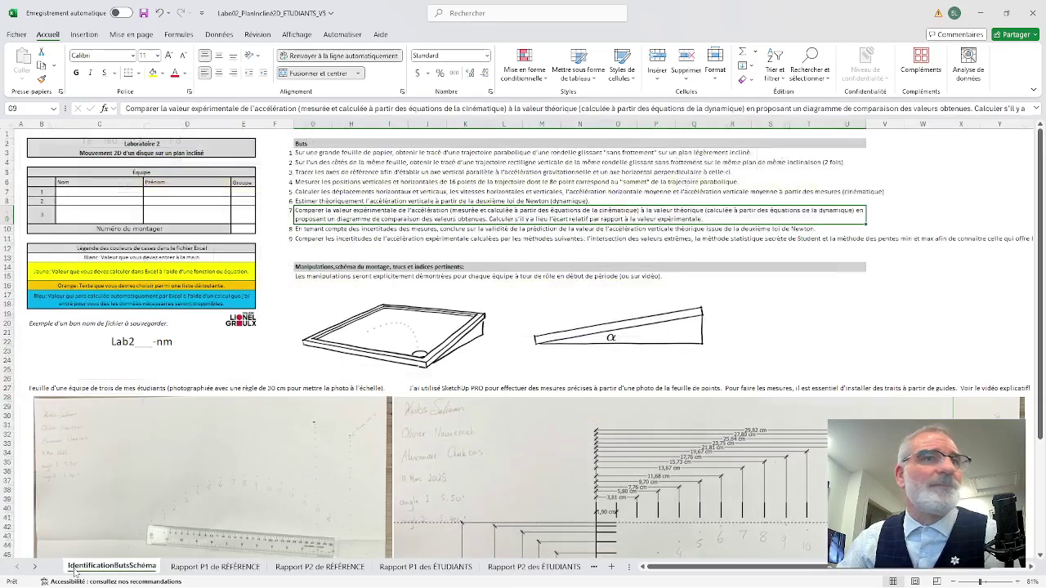
- Examine the horizontal and vertical distances dimensioned on the SketchUp-annotated trajectory photo beside the students' original sheet
{"action": "scroll", "coordinate": [609, 502], "scroll_direction": "down", "scroll_amount": 4}
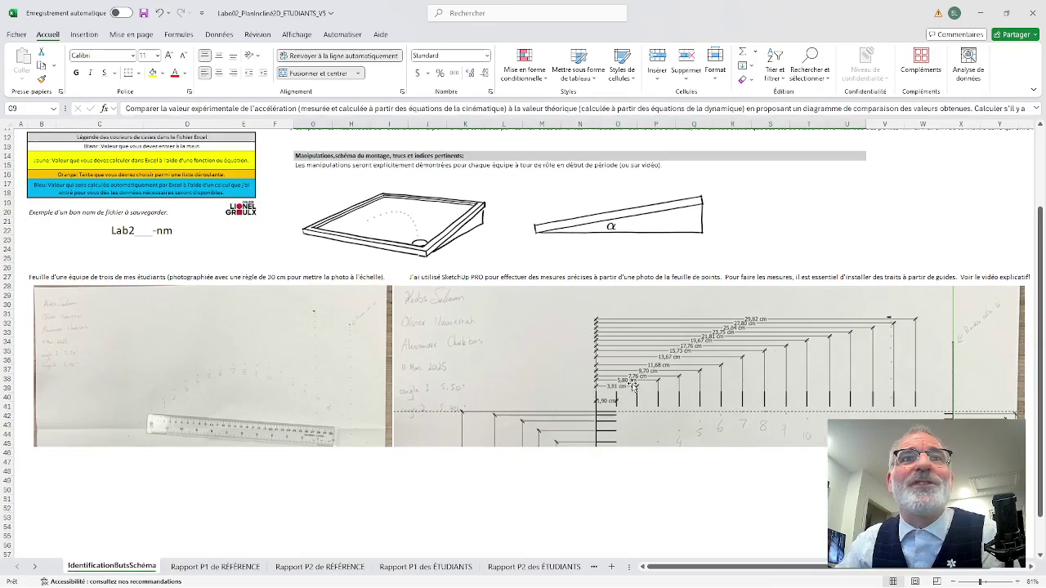
{"action": "scroll", "coordinate": [633, 386], "scroll_direction": "down", "scroll_amount": 3}
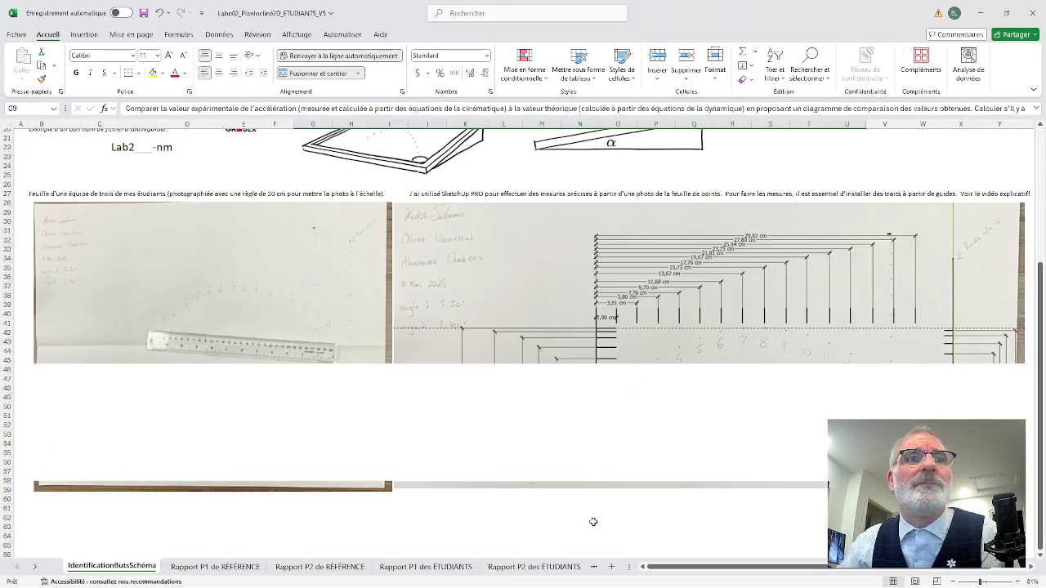
{"action": "scroll", "coordinate": [588, 527], "scroll_direction": "down", "scroll_amount": 3}
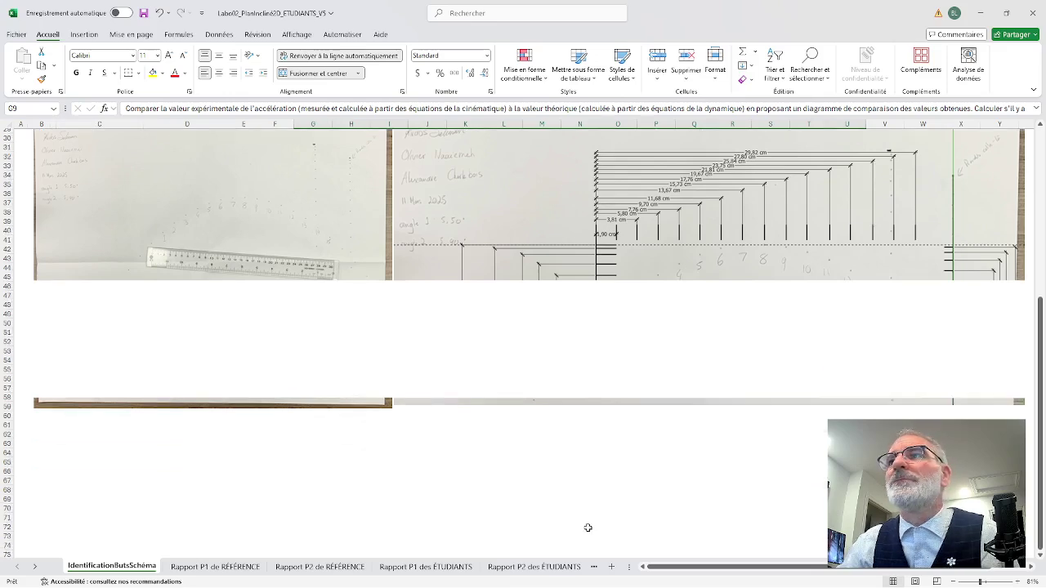
{"action": "left_click", "coordinate": [664, 310]}
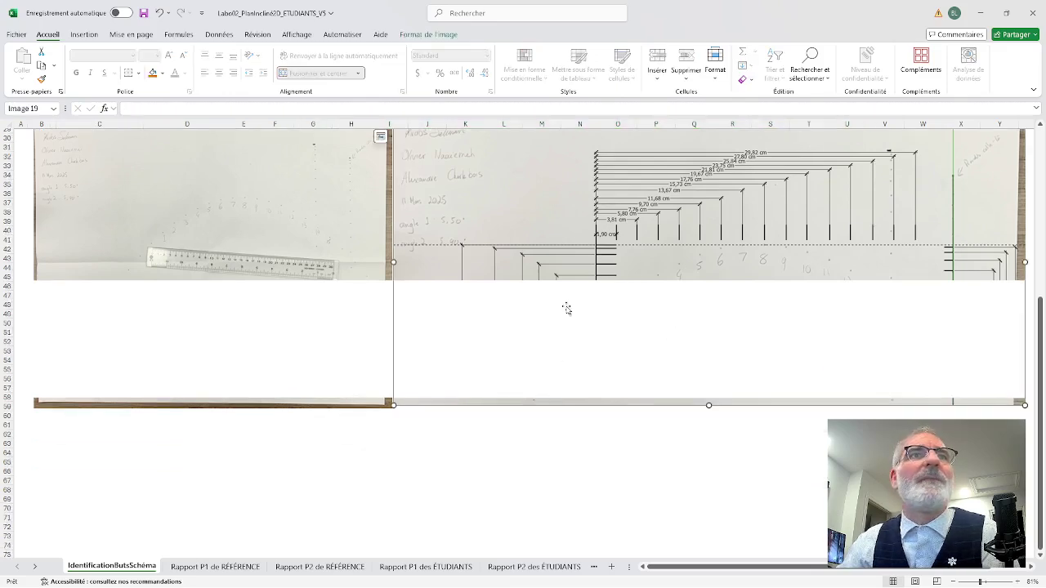
{"action": "scroll", "coordinate": [534, 357], "scroll_direction": "up", "scroll_amount": 3}
{"action": "scroll", "coordinate": [536, 332], "scroll_direction": "down", "scroll_amount": 3}
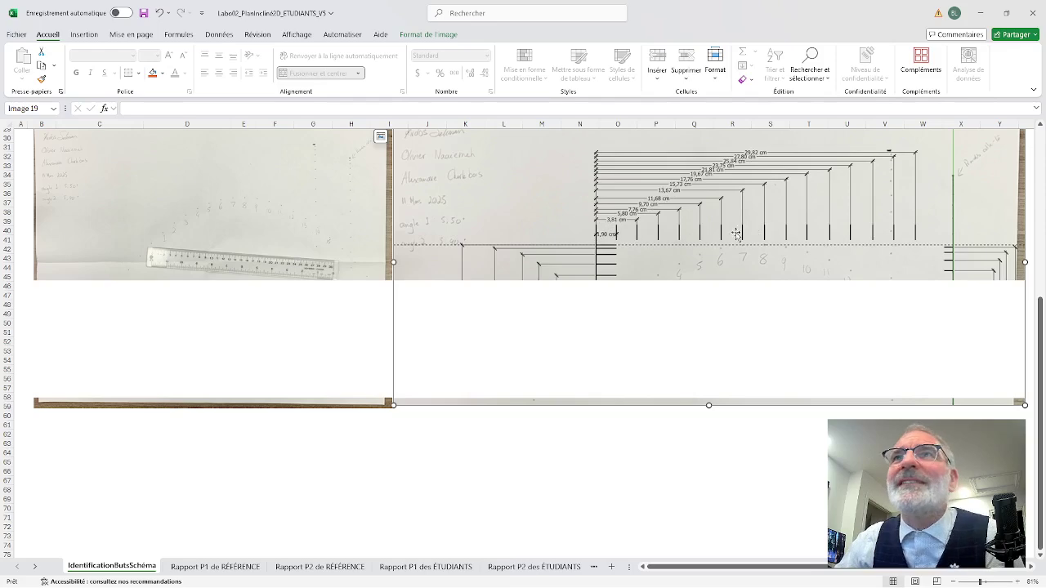
{"action": "scroll", "coordinate": [753, 237], "scroll_direction": "up", "scroll_amount": 2}
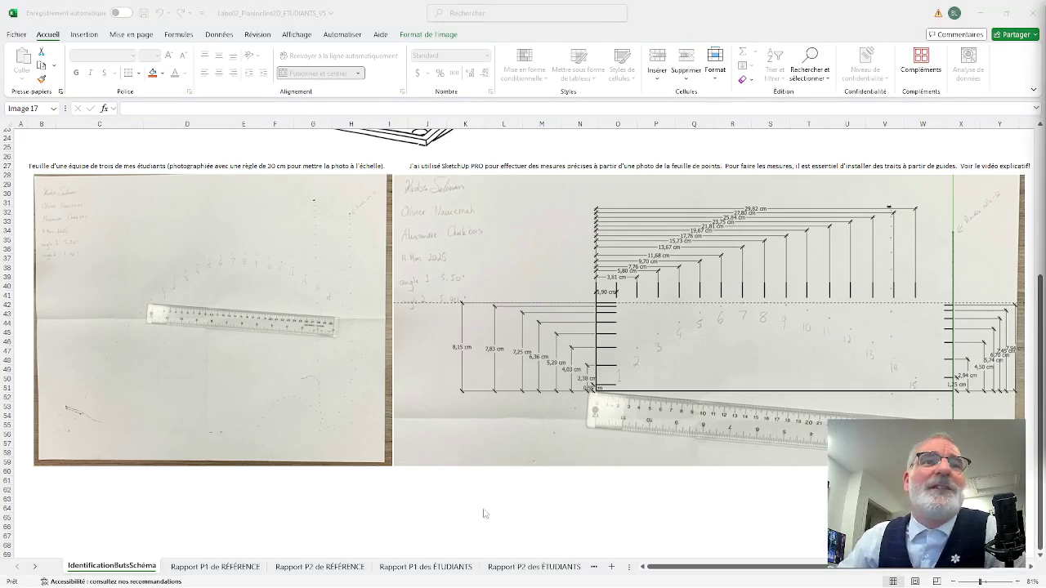
{"action": "left_click", "coordinate": [399, 462]}
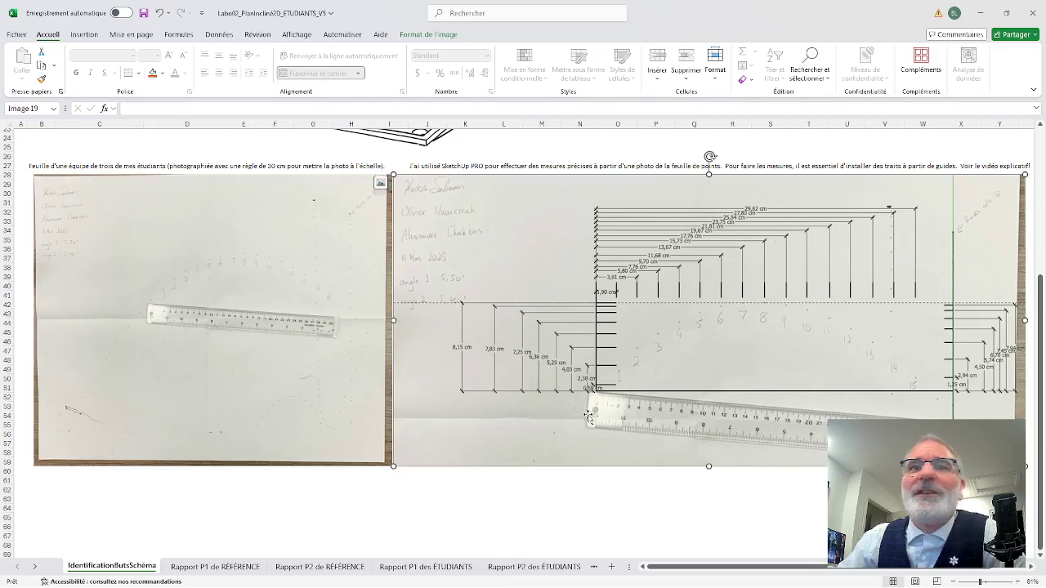
{"action": "mouse_move", "coordinate": [394, 465]}
{"action": "left_mouse_down"}
{"action": "mouse_move", "coordinate": [399, 437]}
{"action": "mouse_move", "coordinate": [395, 466]}
{"action": "left_mouse_up"}
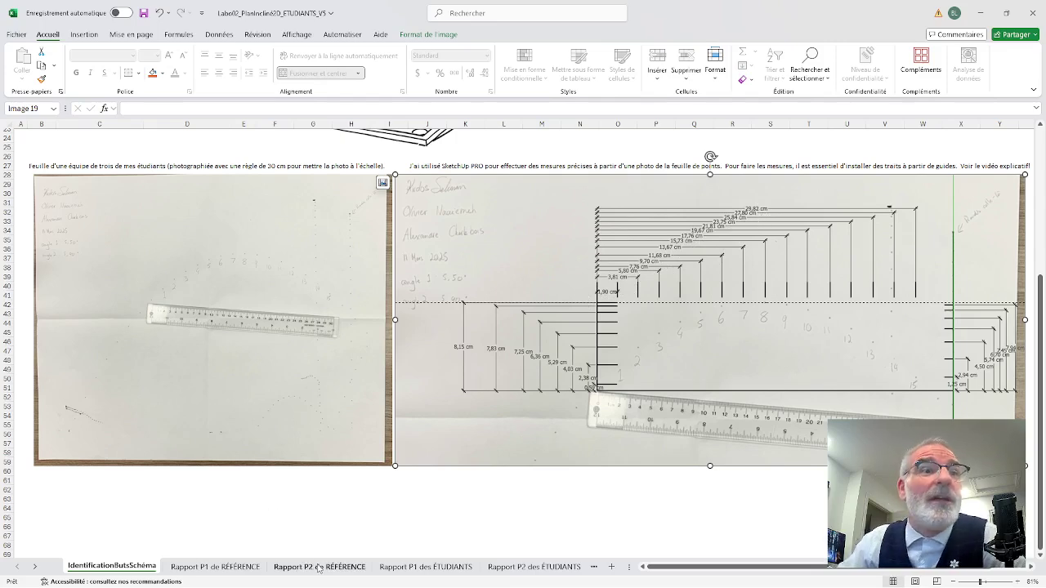
- In Rapport P2 des ÉTUDIANTS, enter the measured x positions, 0 to 29.8 cm, in L8:L23 and the y positions, starting at 0.59 cm, in Y8:Y23
{"action": "left_click", "coordinate": [418, 571]}
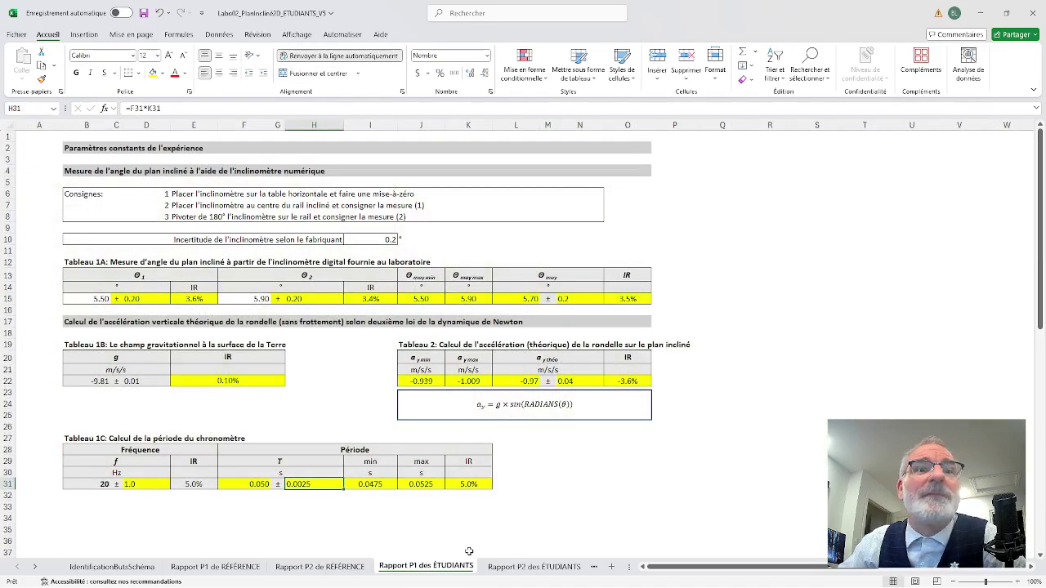
{"action": "left_click", "coordinate": [500, 566]}
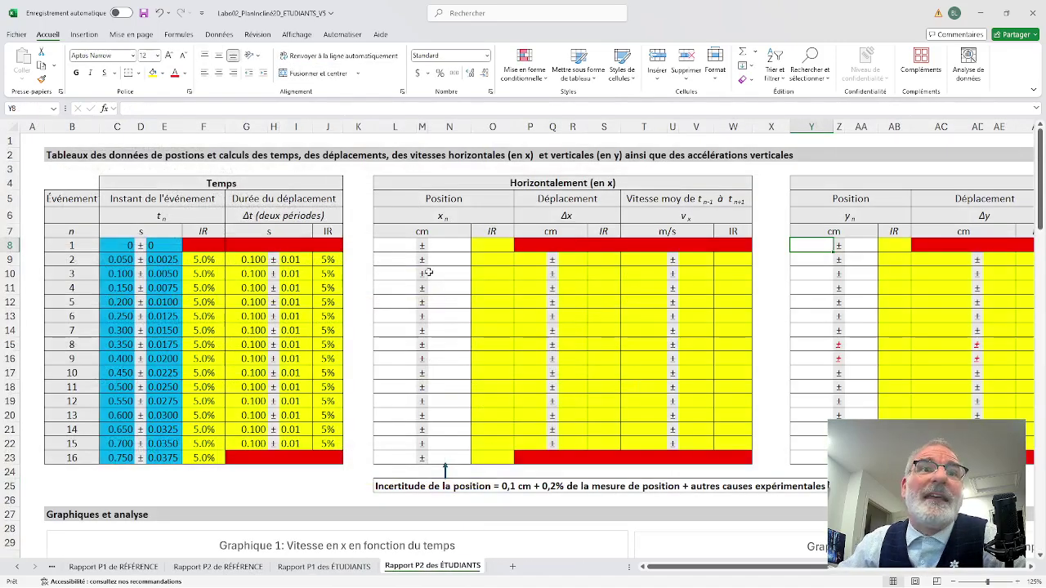
{"action": "left_click", "coordinate": [404, 247]}
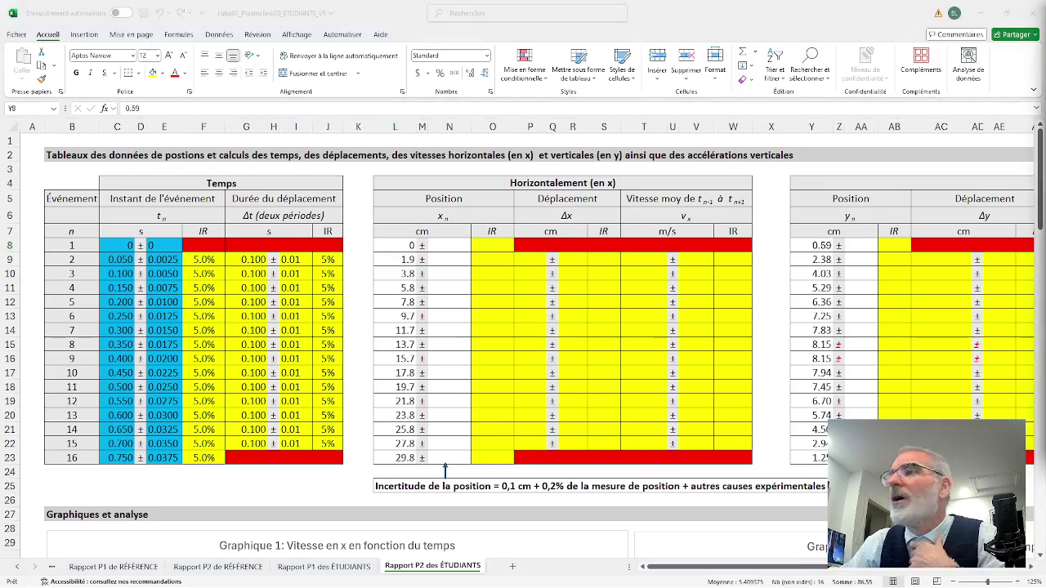
- Review the horizontal position values in L8:L23 and the vertical position values in Y8:Y23
{"action": "left_click", "coordinate": [401, 247]}
{"action": "left_click_drag", "start_coordinate": [401, 248], "coordinate": [399, 462]}
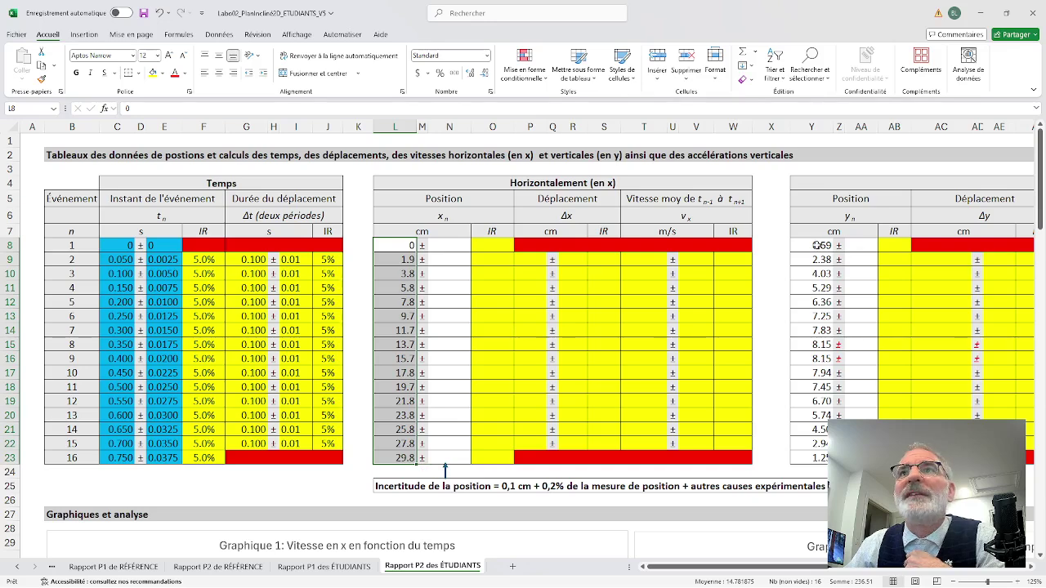
{"action": "left_click_drag", "start_coordinate": [817, 245], "coordinate": [818, 459]}
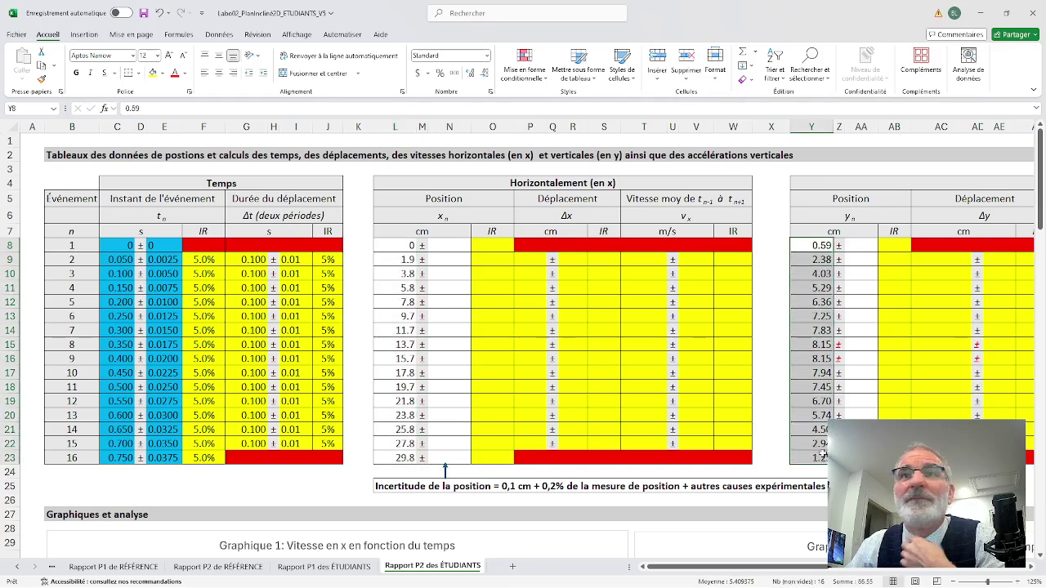
{"action": "left_click", "coordinate": [940, 472]}
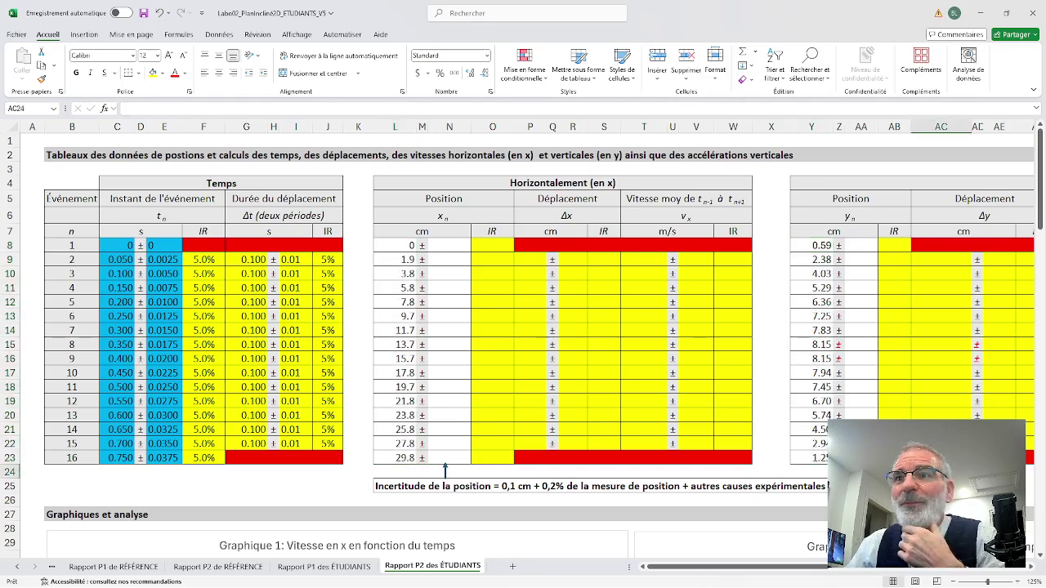
- Start a formula in cell N8 for the uncertainty of the first horizontal position
{"action": "left_click", "coordinate": [458, 245]}
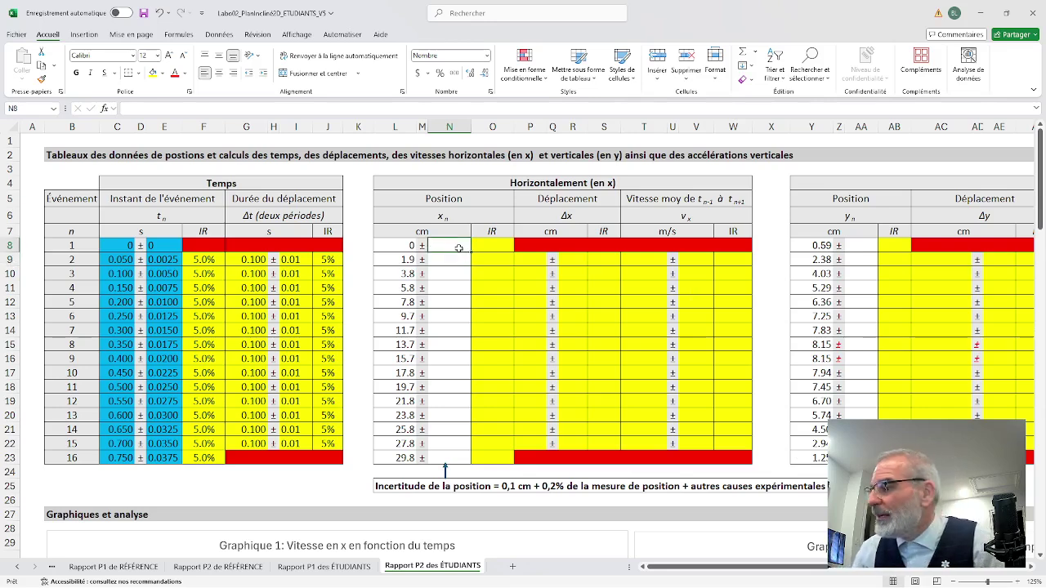
{"action": "type", "text": "="}
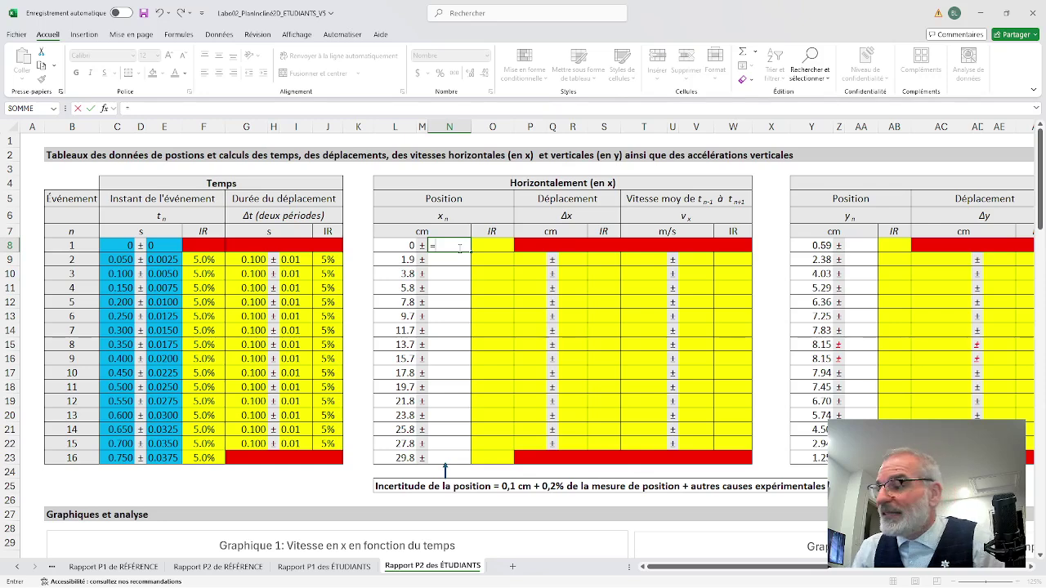
{"action": "type", "text": "0,1"}
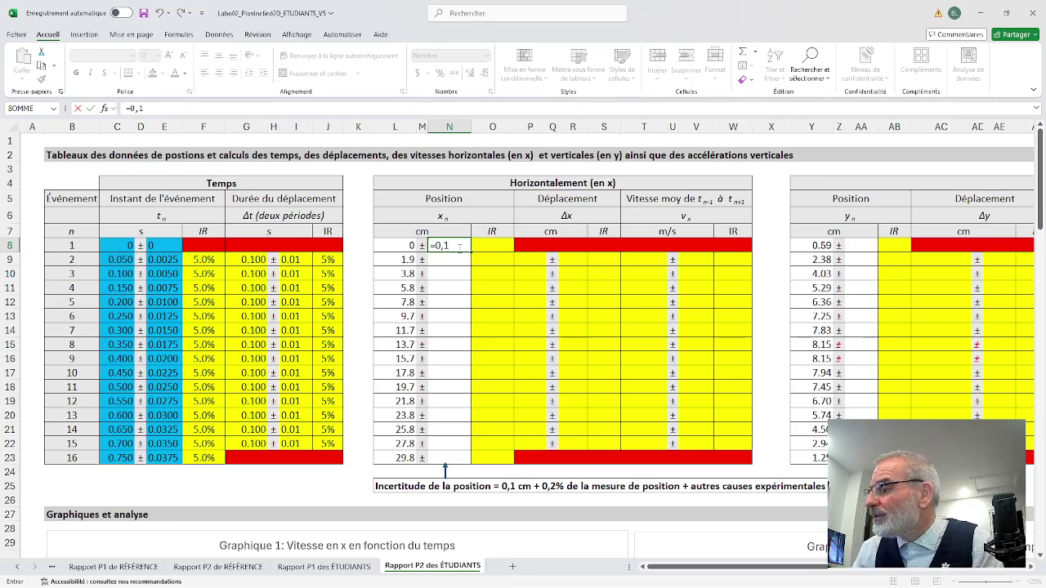
{"action": "type", "text": "+0,"}
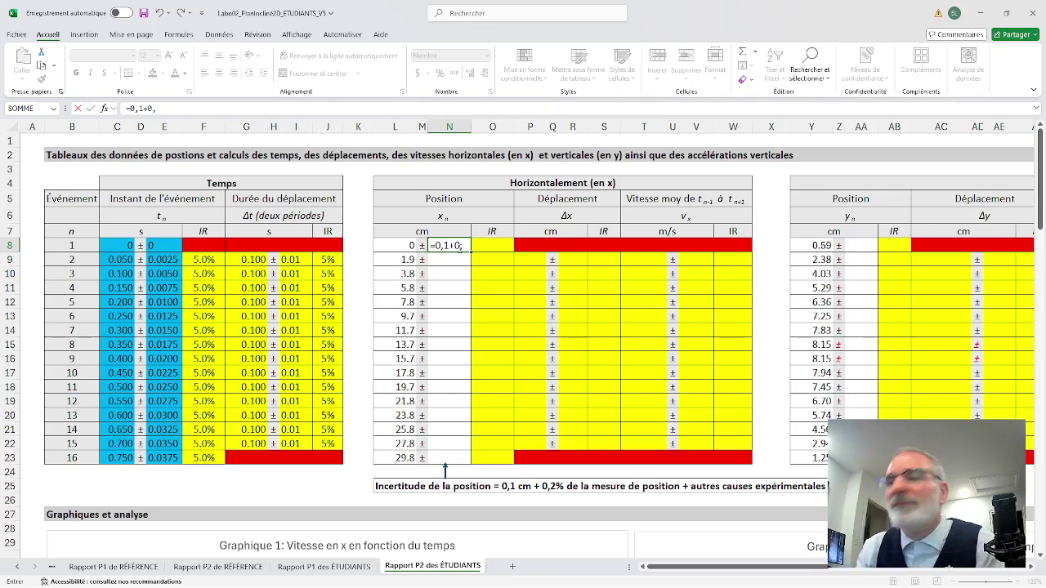
{"action": "key", "text": "BackSpace"}
{"action": "key", "text": "BackSpace"}
{"action": "key", "text": "BackSpace"}
{"action": "key", "text": "BackSpace"}
{"action": "key", "text": "BackSpace"}
{"action": "key", "text": "BackSpace"}
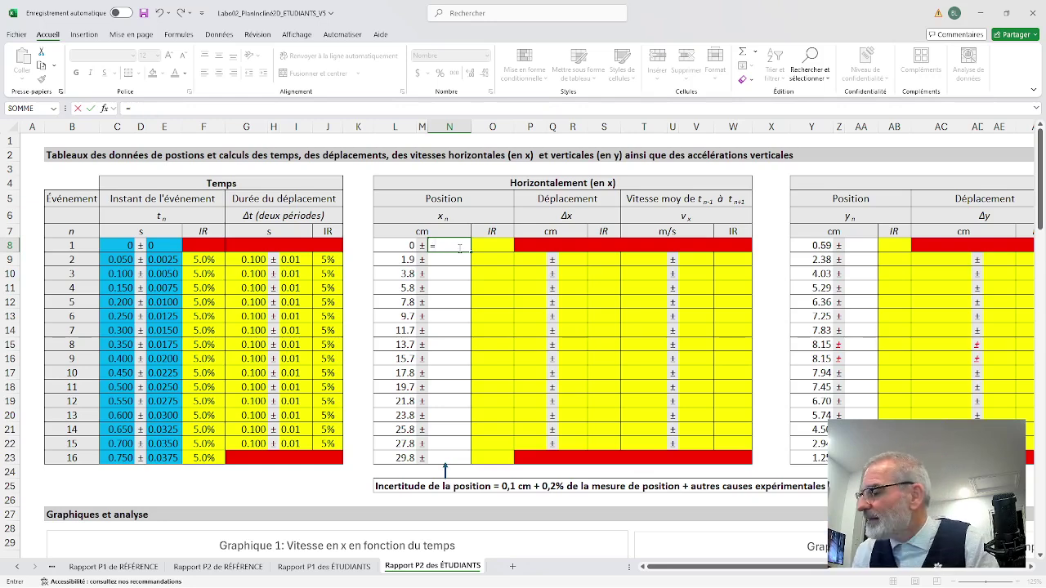
- Complete the uncertainty formula in N8 as 0.1 plus .2% of the position in L8
{"action": "type", "text": "0.1"}
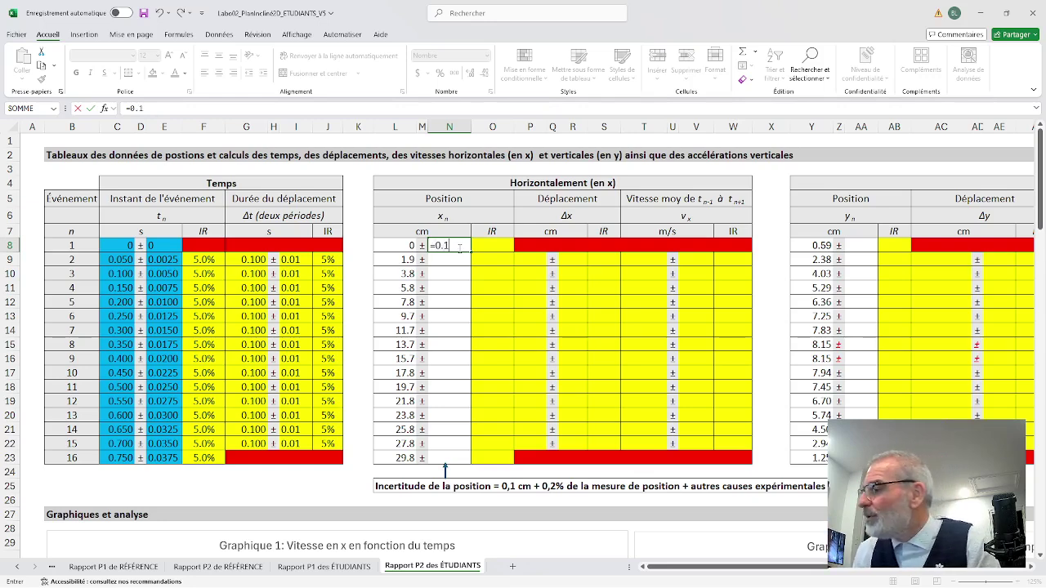
{"action": "type", "text": "+.2"}
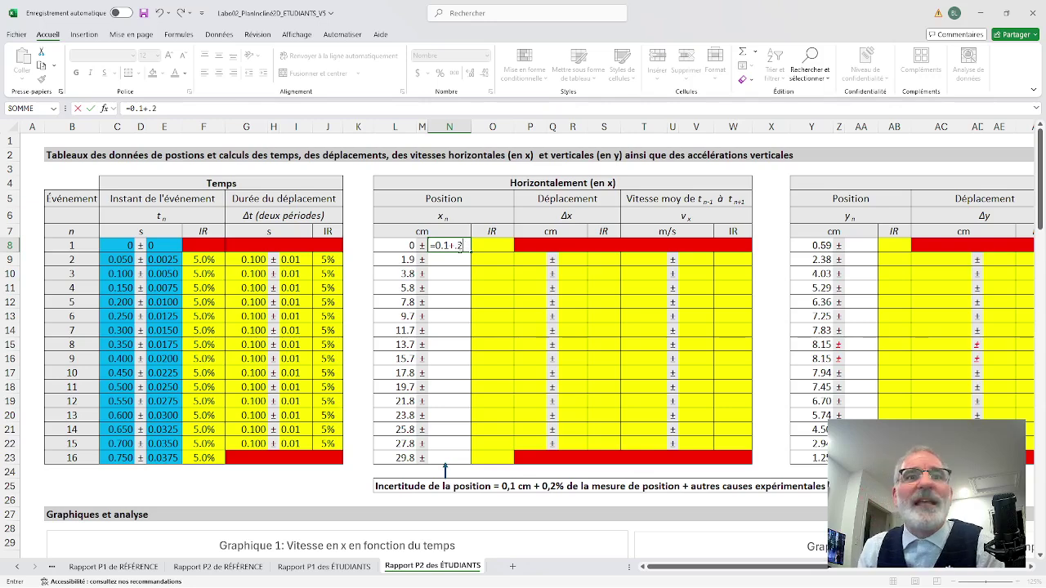
{"action": "type", "text": "%*"}
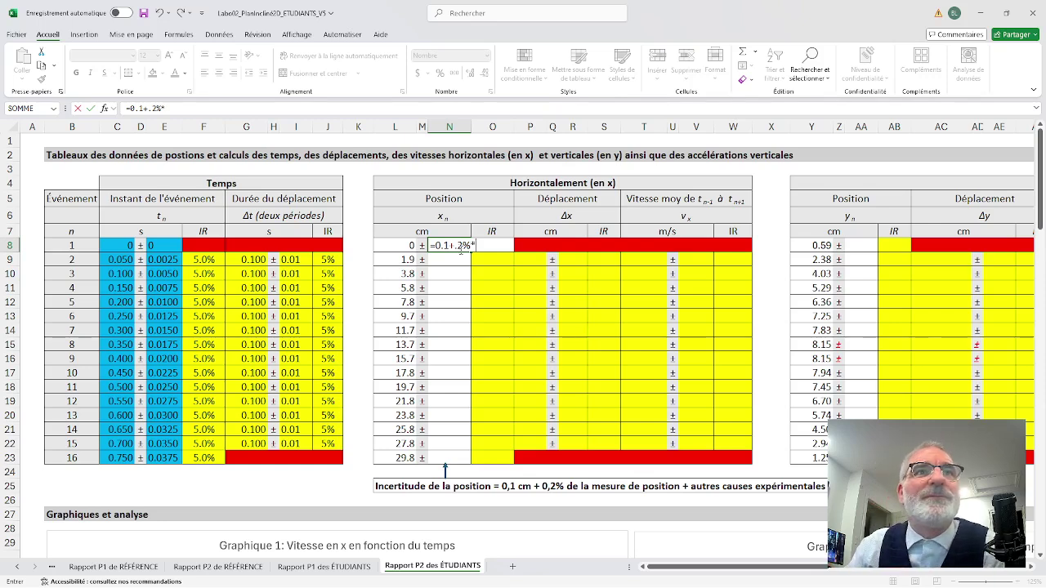
{"action": "left_click", "coordinate": [402, 244]}
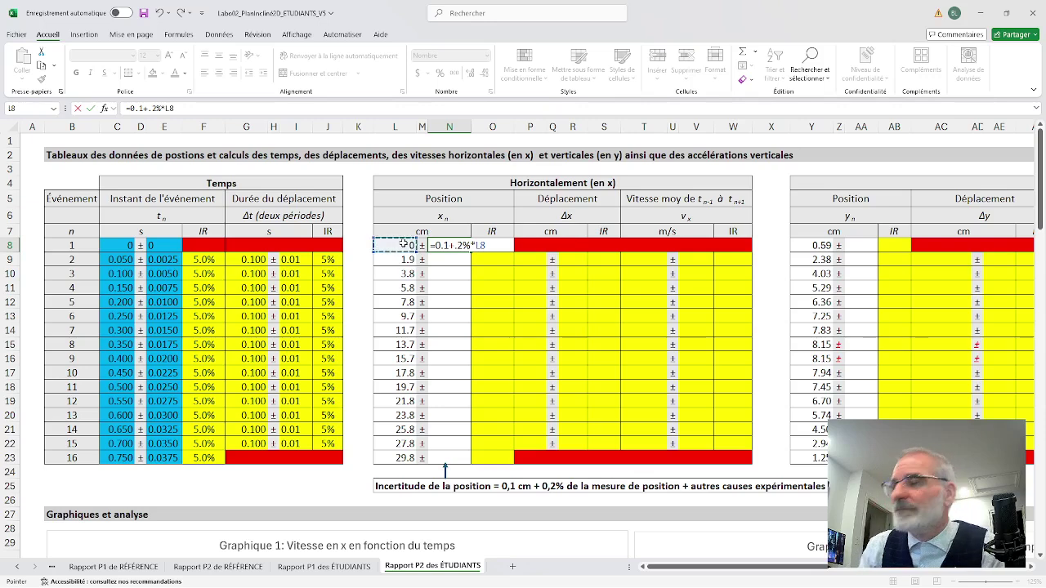
{"action": "key", "text": "Return"}
{"action": "left_click", "coordinate": [448, 245]}
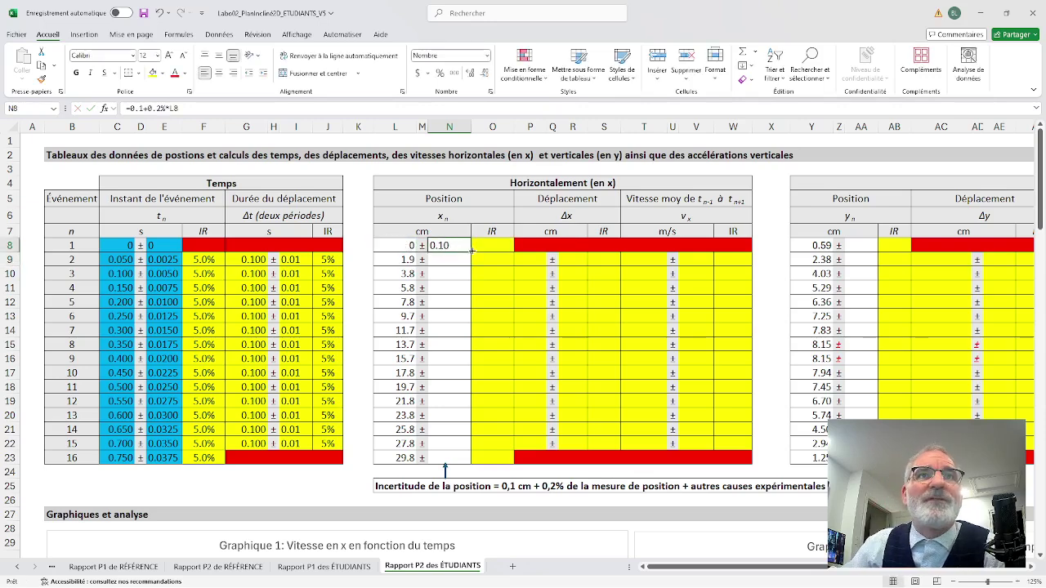
- Calculate the first position's relative uncertainty in O8 by dividing the uncertainty N8 by the position L8
{"action": "left_click", "coordinate": [492, 244]}
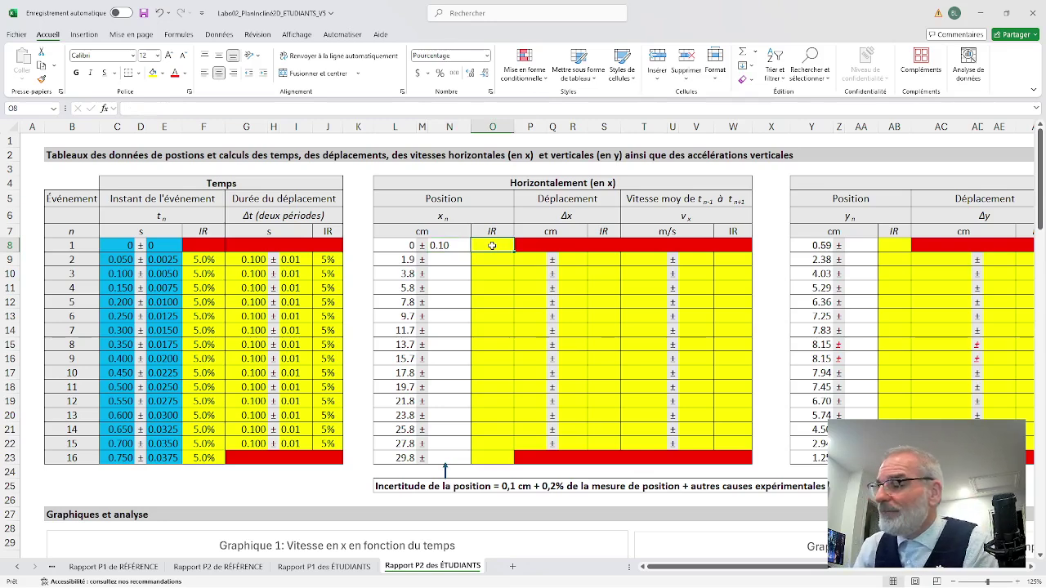
{"action": "type", "text": "="}
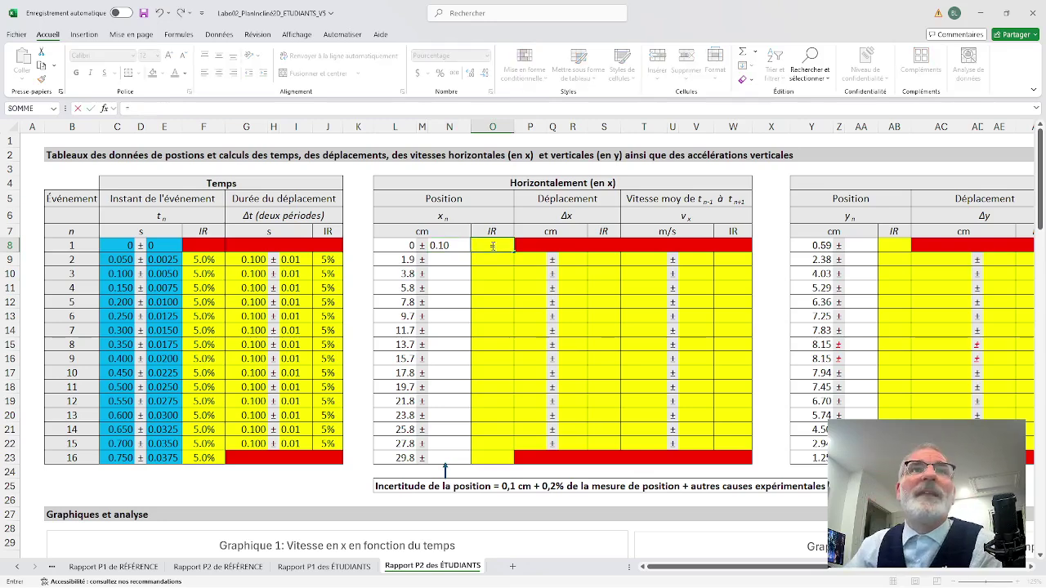
{"action": "left_click", "coordinate": [438, 245]}
{"action": "type", "text": "/"}
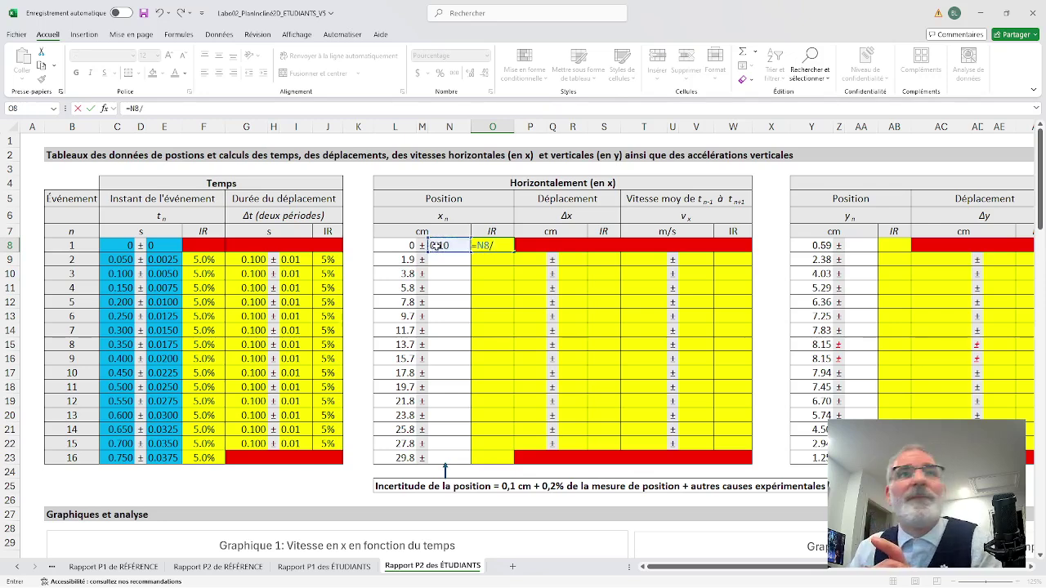
{"action": "left_click", "coordinate": [411, 247]}
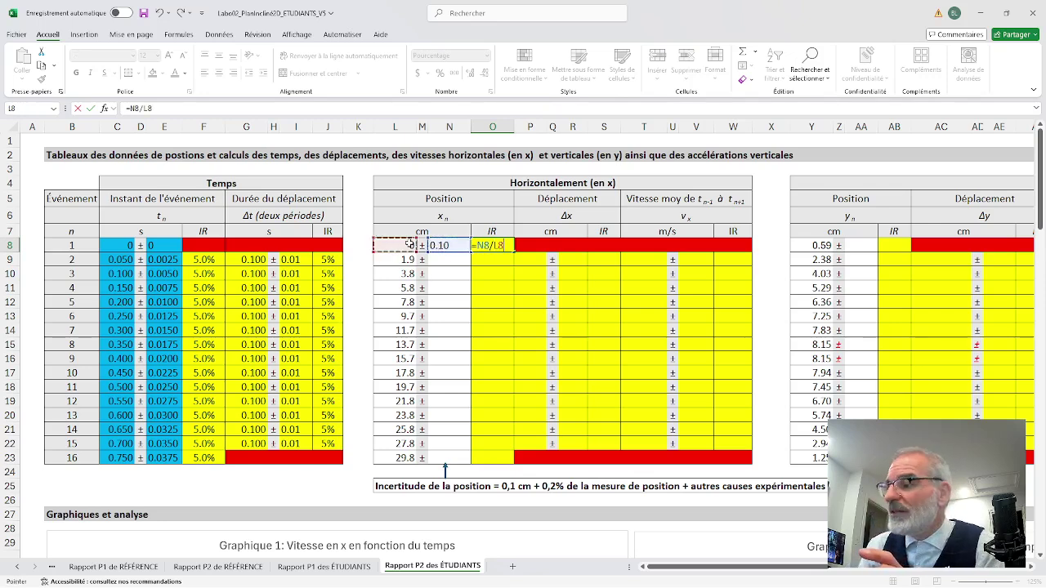
{"action": "key", "text": "Return"}
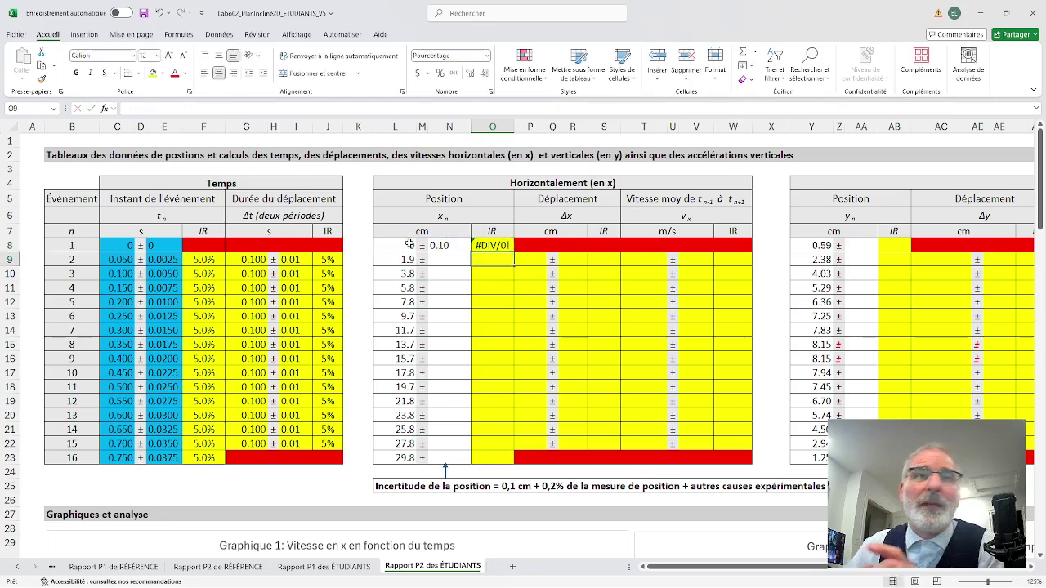
- Copy the position uncertainty formula in N8 and the relative uncertainty formula in O8 down to row 23
{"action": "left_click", "coordinate": [462, 261]}
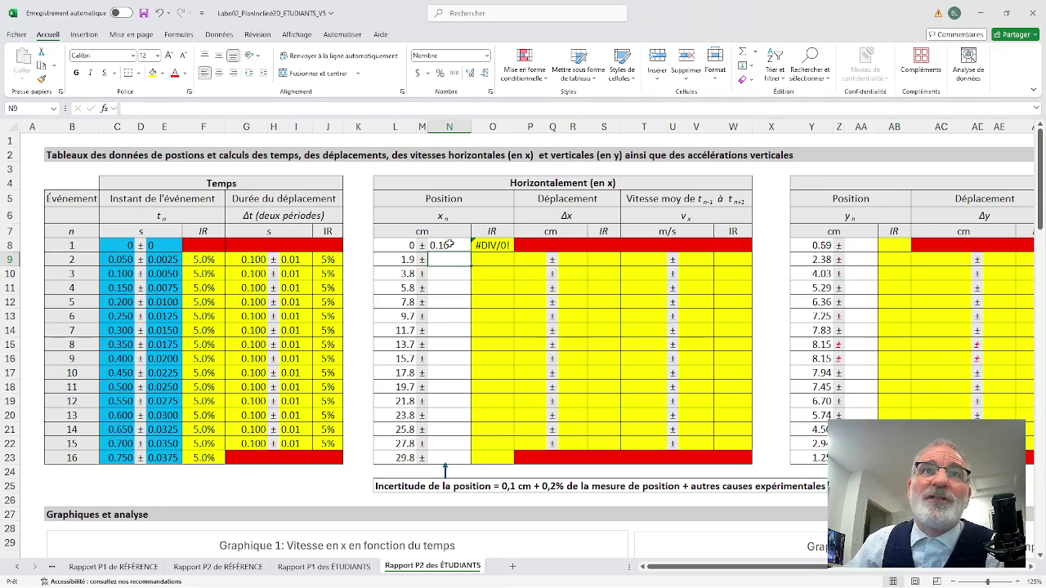
{"action": "left_click", "coordinate": [449, 245]}
{"action": "left_click_drag", "start_coordinate": [471, 251], "coordinate": [478, 465]}
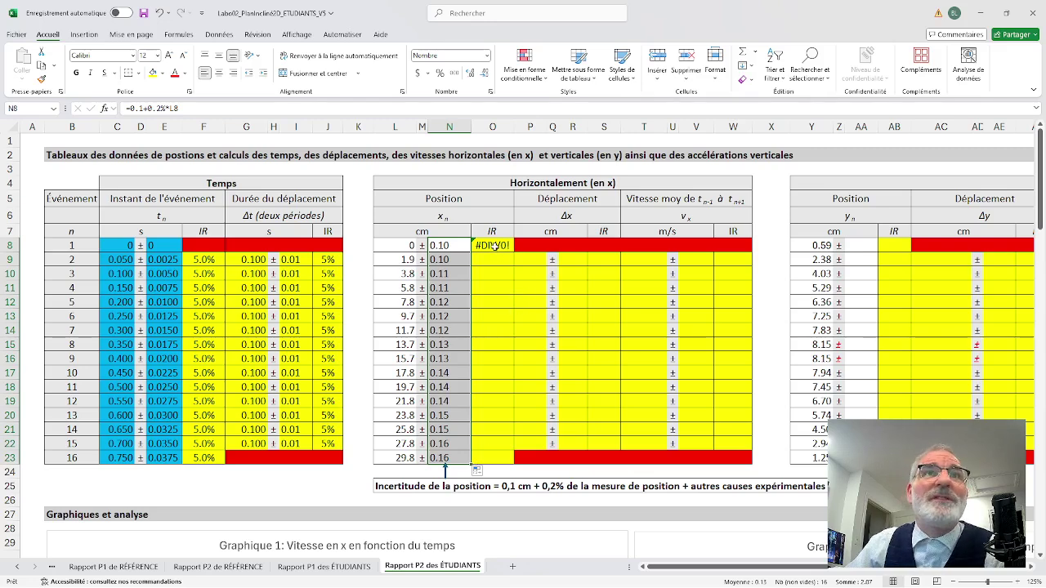
{"action": "left_click", "coordinate": [494, 245]}
{"action": "left_click_drag", "start_coordinate": [513, 253], "coordinate": [518, 459]}
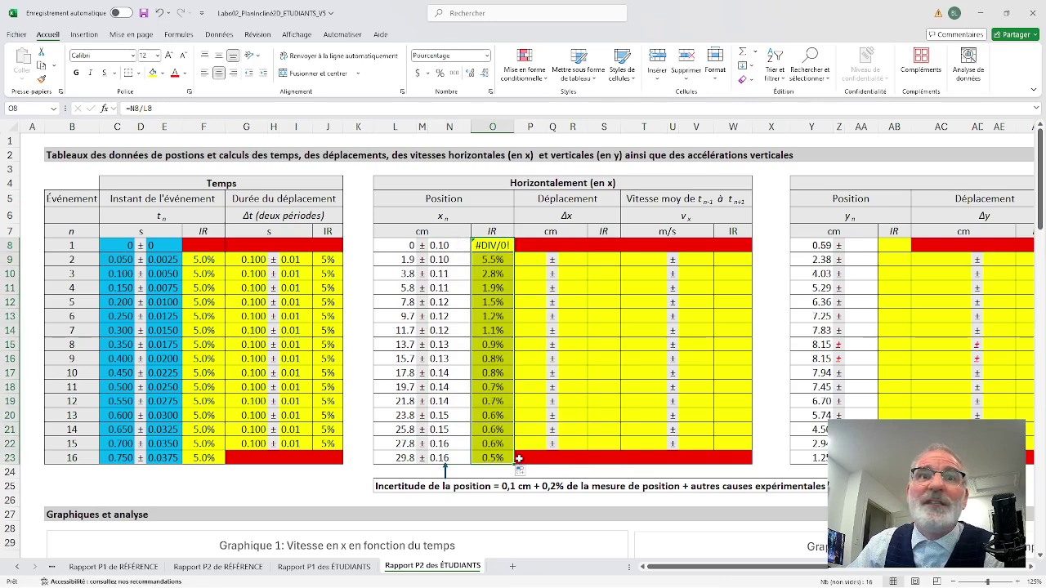
- Calculate the horizontal displacement for event 2 in P9 as position L10 minus position L8
{"action": "left_click", "coordinate": [535, 262]}
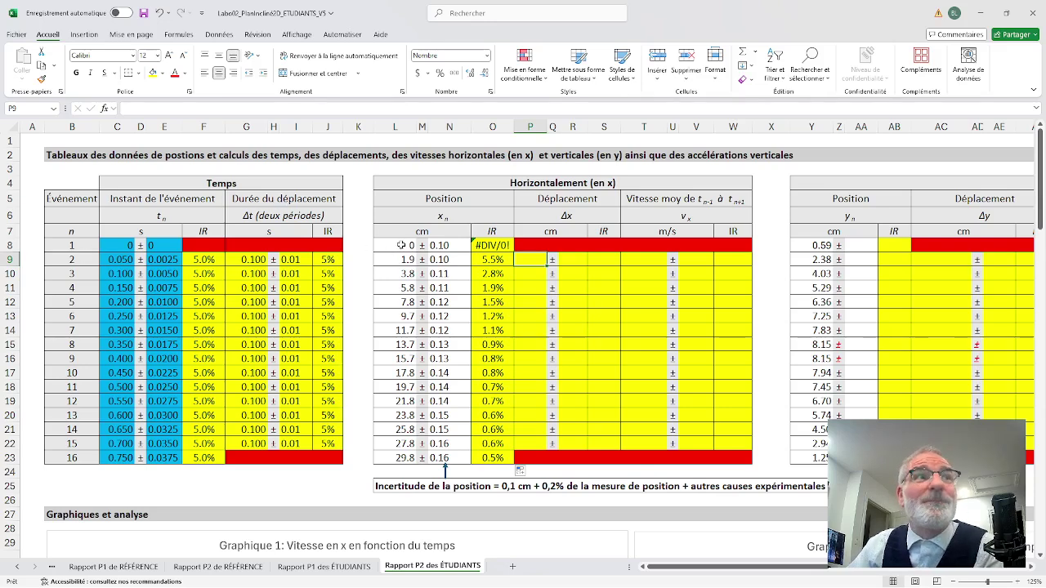
{"action": "left_click", "coordinate": [392, 273]}
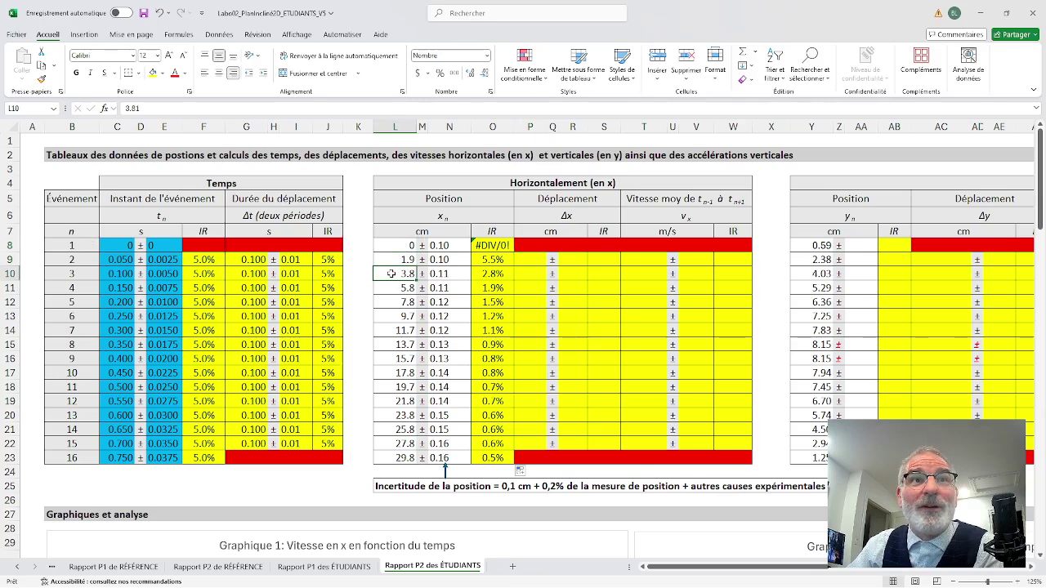
{"action": "left_click", "coordinate": [398, 246]}
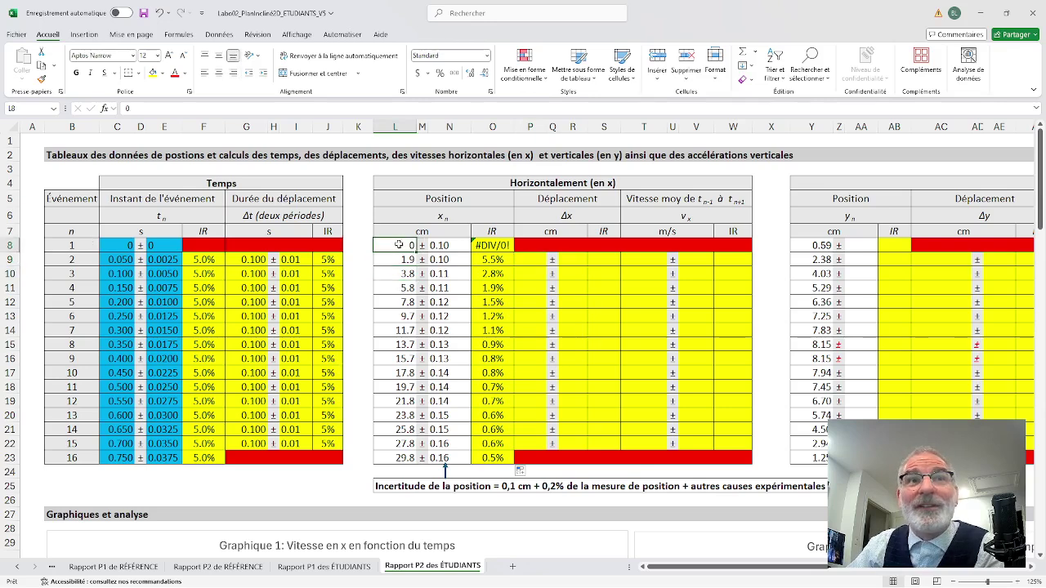
{"action": "left_click", "coordinate": [395, 275]}
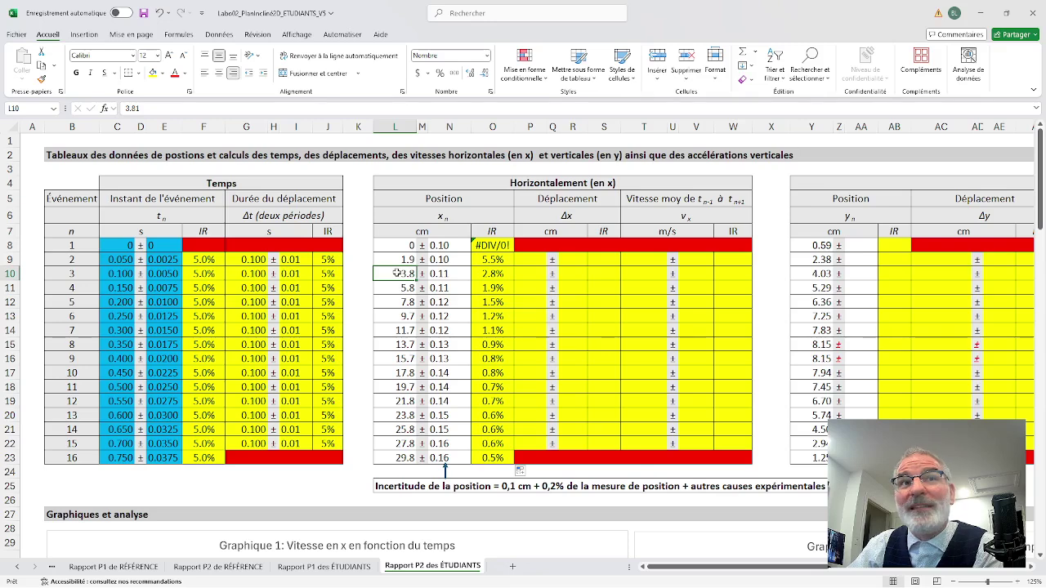
{"action": "left_click", "coordinate": [523, 257]}
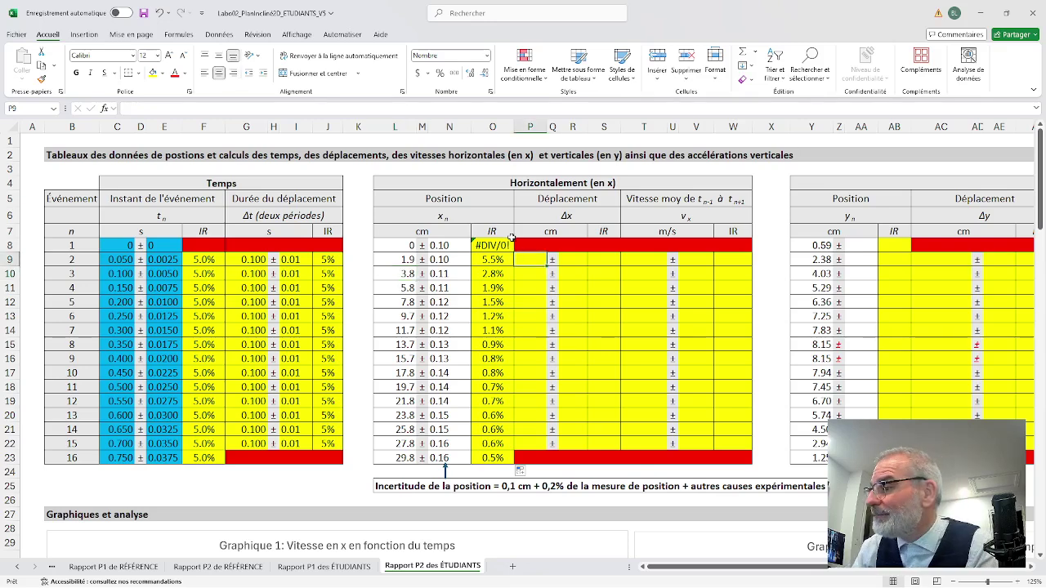
{"action": "type", "text": "="}
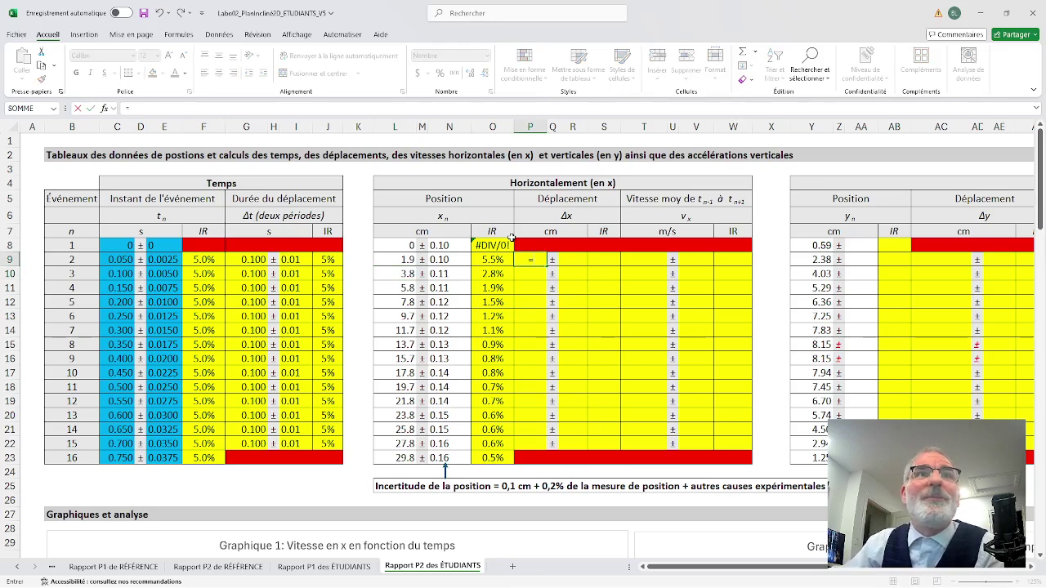
{"action": "left_click", "coordinate": [404, 275]}
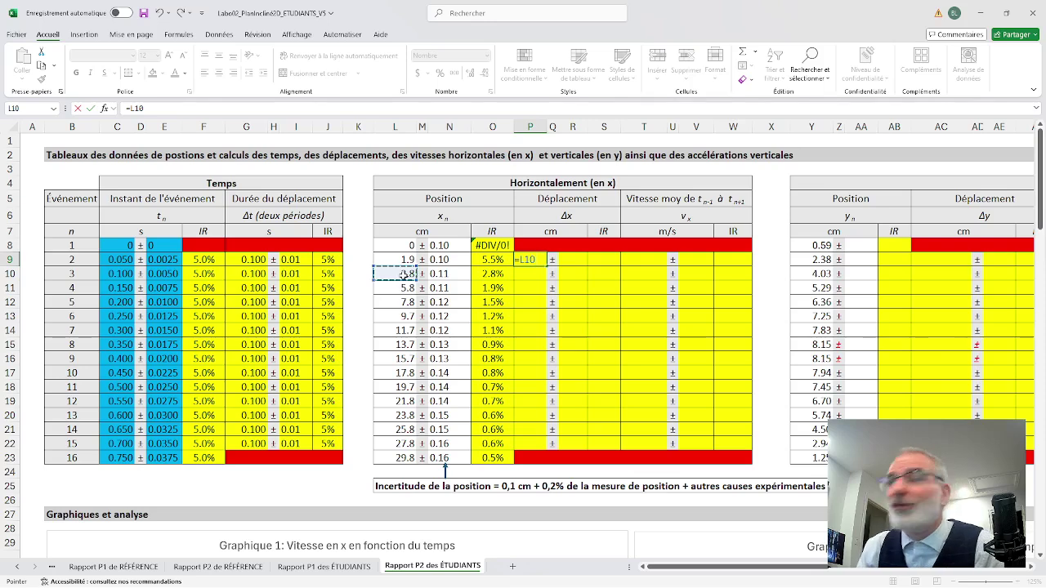
{"action": "type", "text": "-"}
{"action": "left_click", "coordinate": [402, 245]}
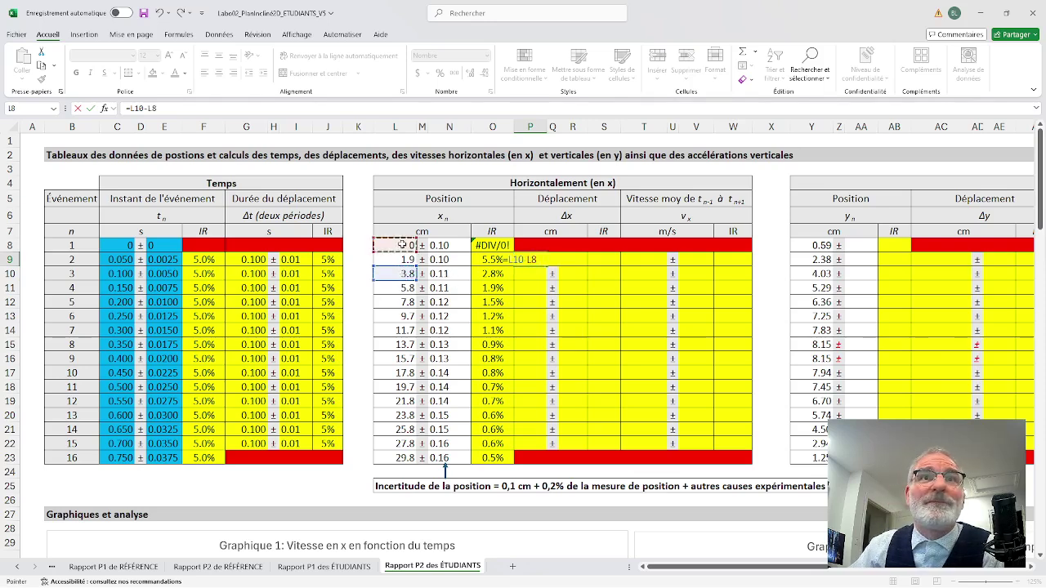
{"action": "key", "text": "Return"}
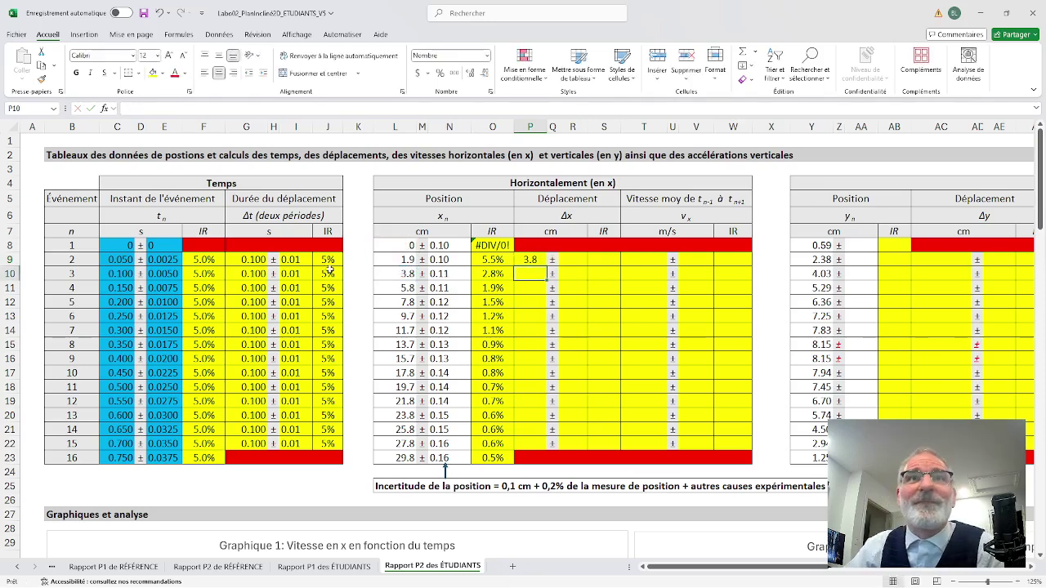
{"action": "left_click", "coordinate": [537, 261]}
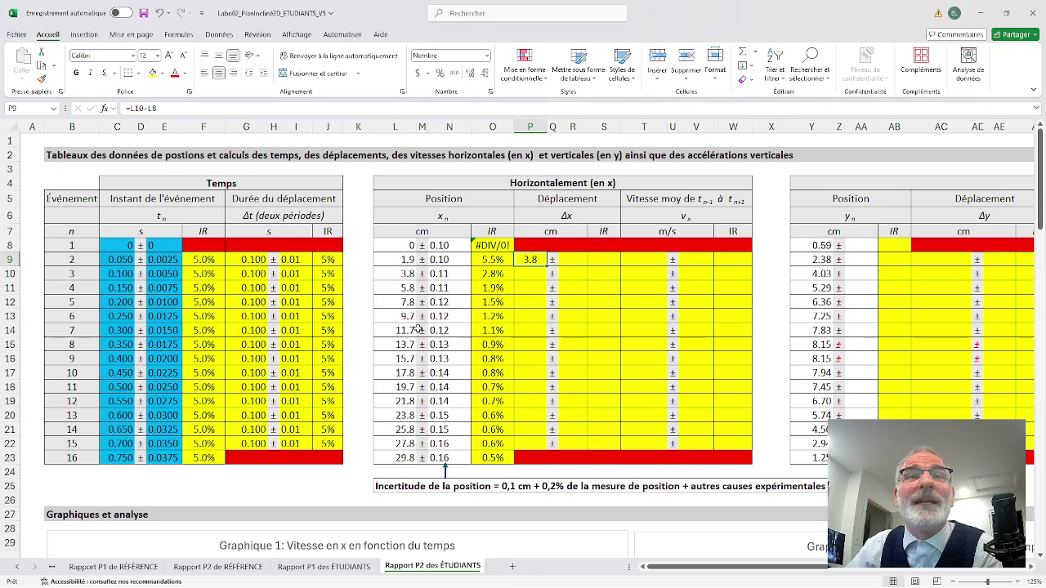
- Examine the positions and uncertainties of events 1 and 3 that determine the displacement uncertainty for event 2
{"action": "left_click", "coordinate": [572, 262]}
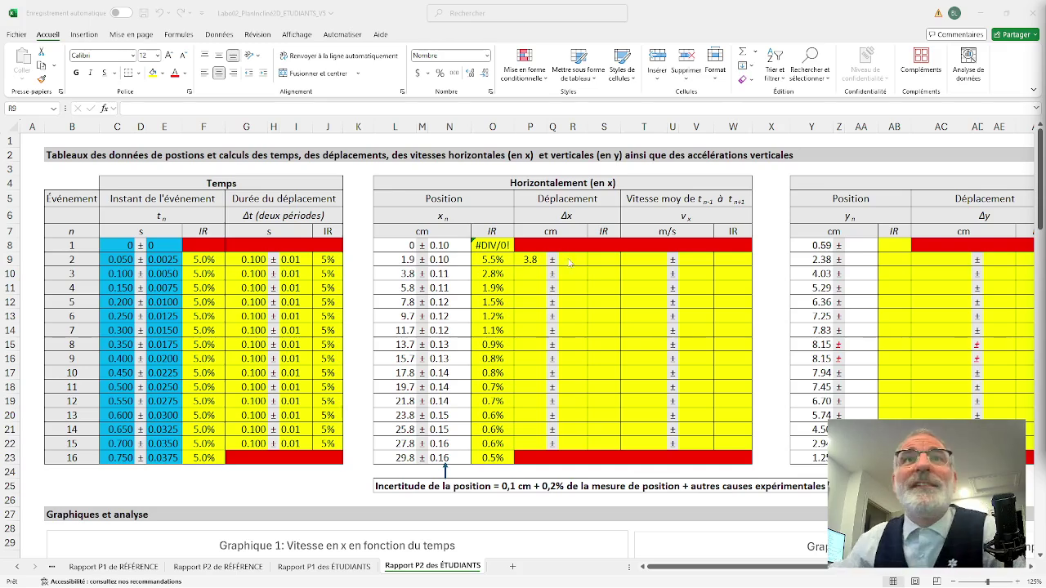
{"action": "left_click", "coordinate": [570, 261]}
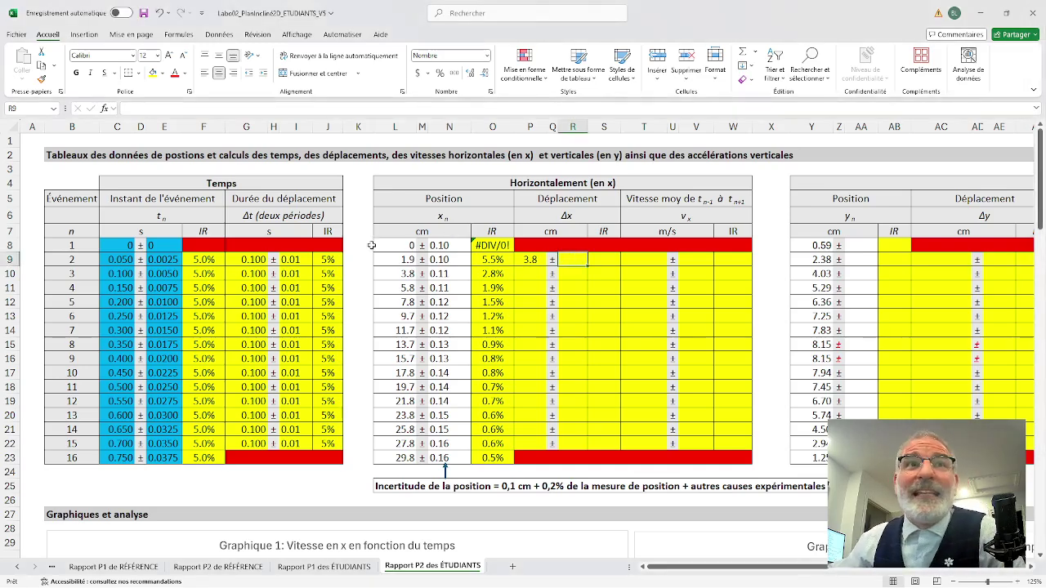
{"action": "left_click", "coordinate": [451, 246]}
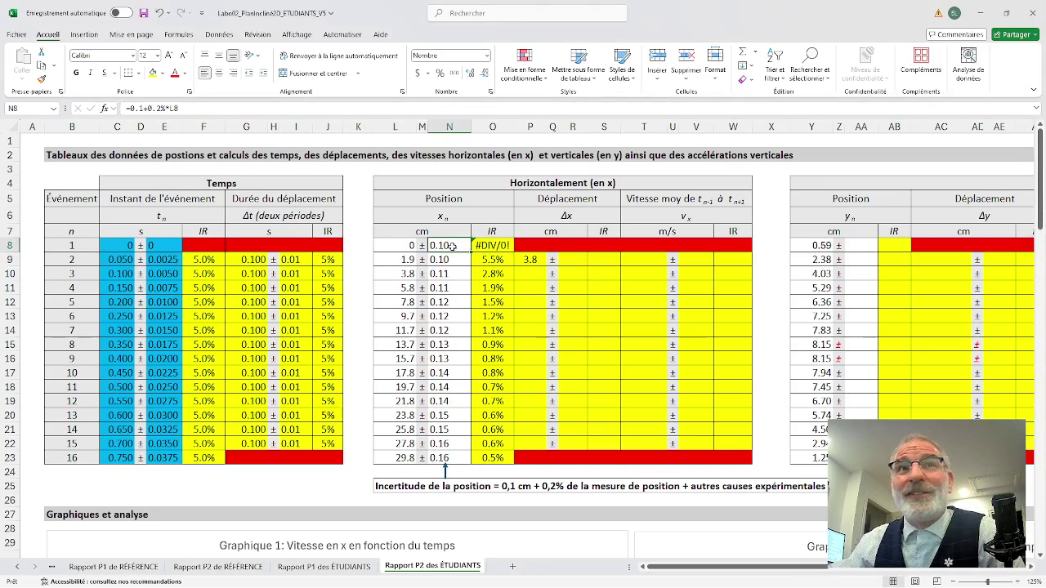
{"action": "left_click", "coordinate": [452, 273]}
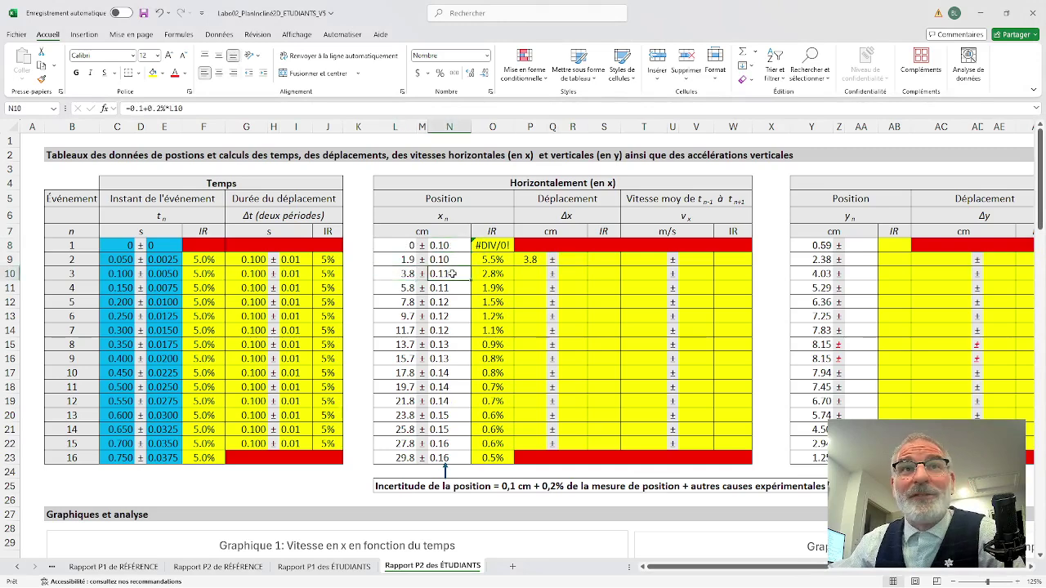
{"action": "left_click", "coordinate": [452, 246]}
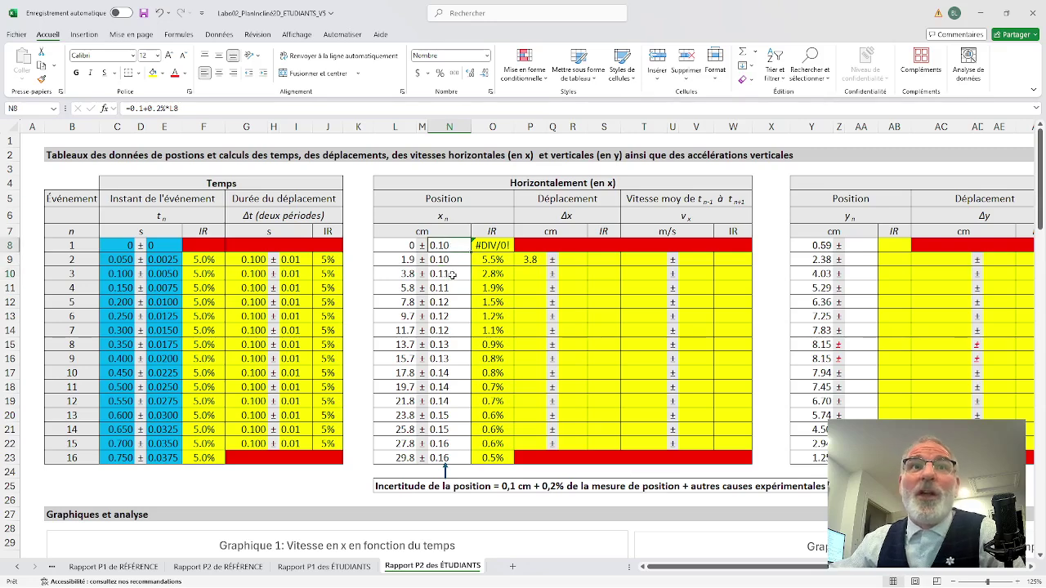
{"action": "left_click", "coordinate": [405, 274]}
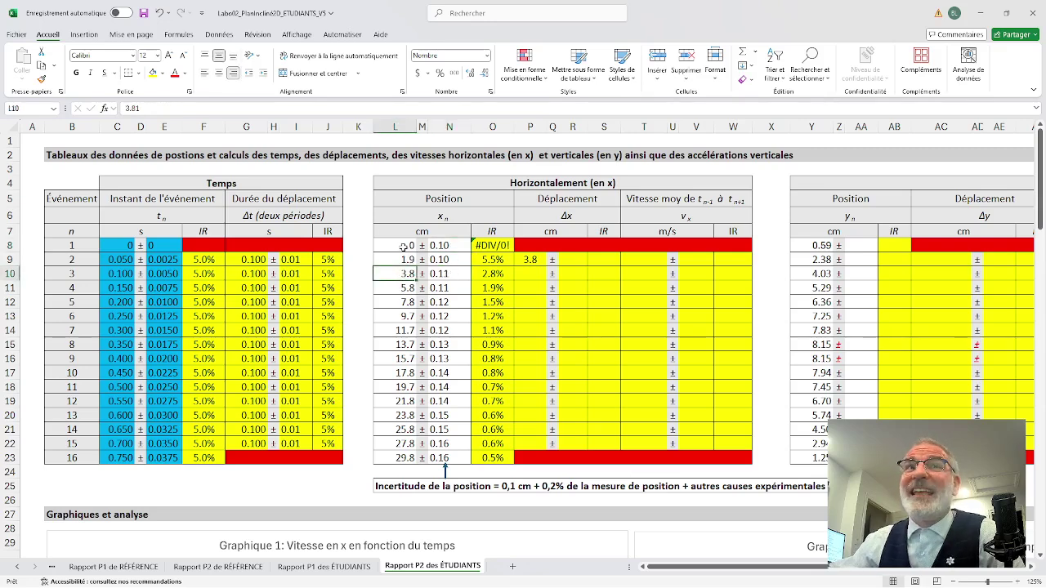
{"action": "left_click", "coordinate": [402, 246]}
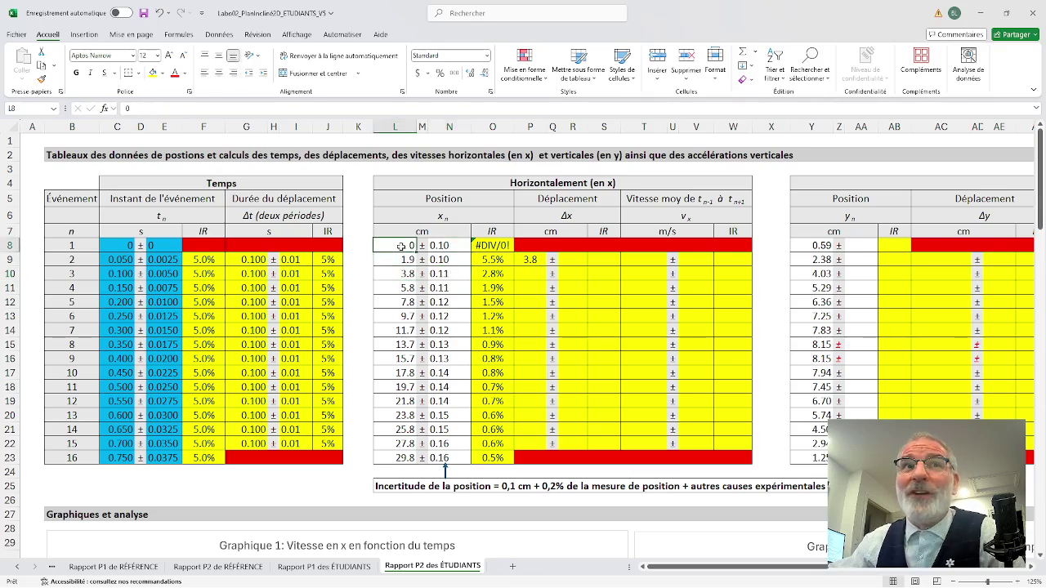
{"action": "left_click", "coordinate": [454, 274]}
{"action": "left_click", "coordinate": [452, 246]}
{"action": "left_click", "coordinate": [456, 279]}
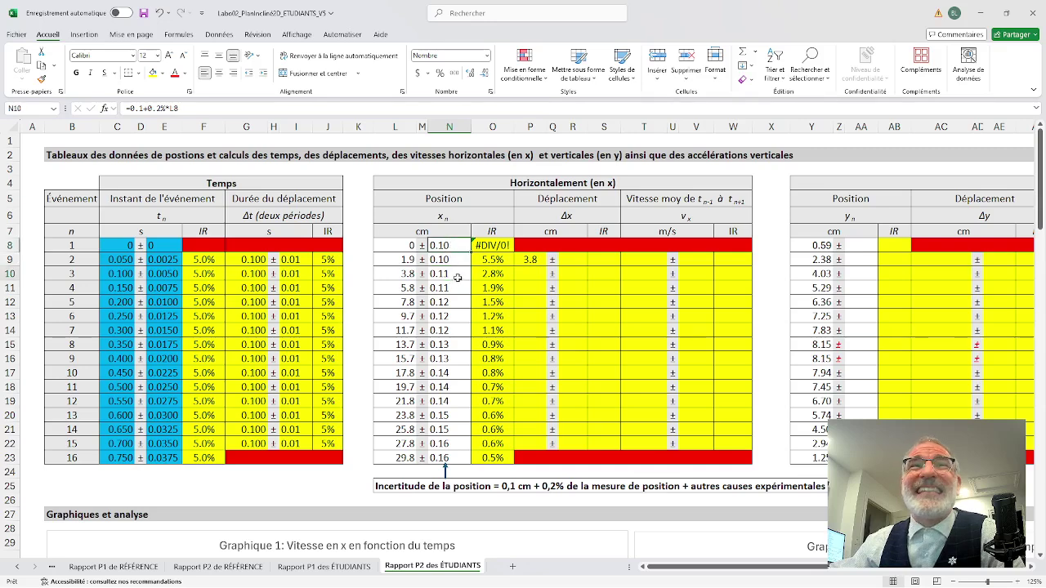
{"action": "left_click", "coordinate": [453, 249]}
{"action": "left_click", "coordinate": [454, 278]}
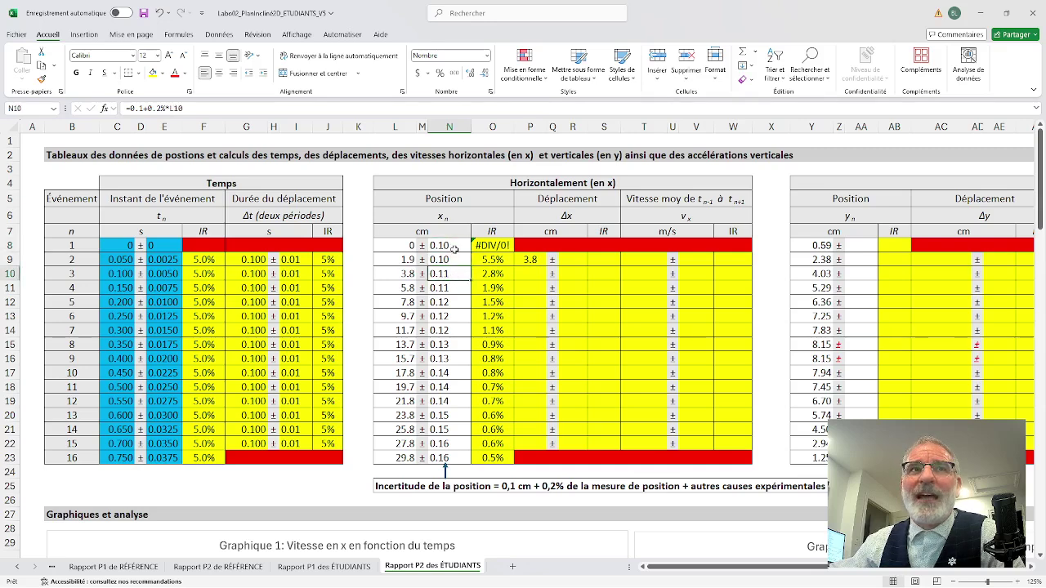
{"action": "left_click", "coordinate": [454, 248]}
- Calculate the displacement uncertainty for event 2 in R9 as the sum of the position uncertainties N10 and N8
{"action": "left_click", "coordinate": [568, 259]}
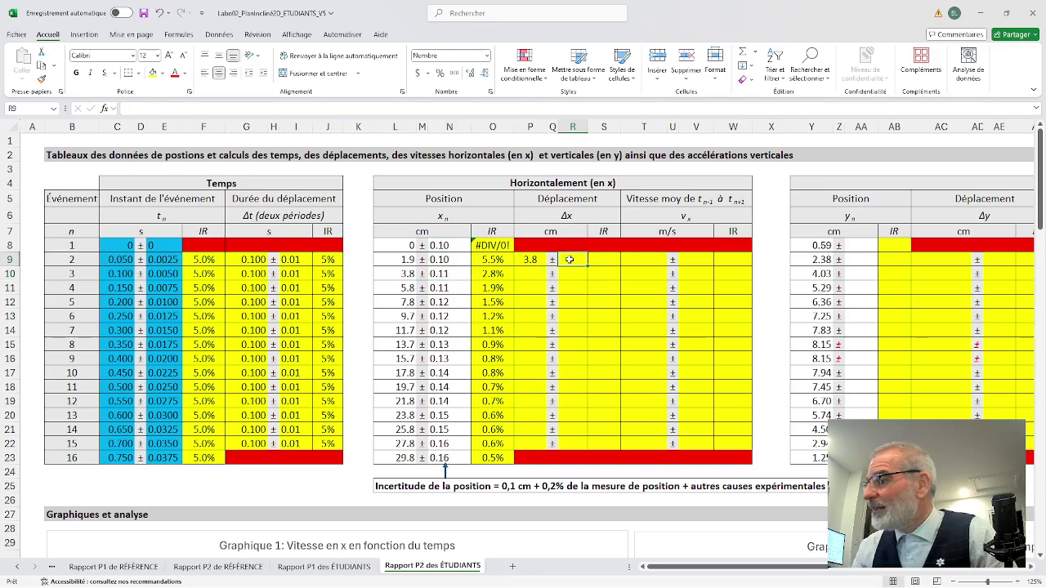
{"action": "type", "text": "="}
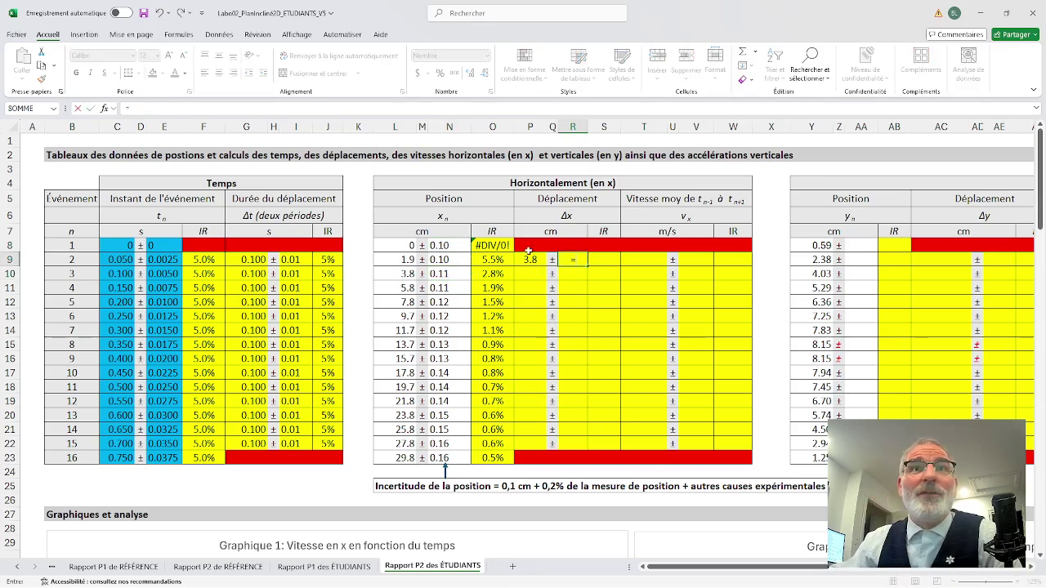
{"action": "left_click", "coordinate": [452, 274]}
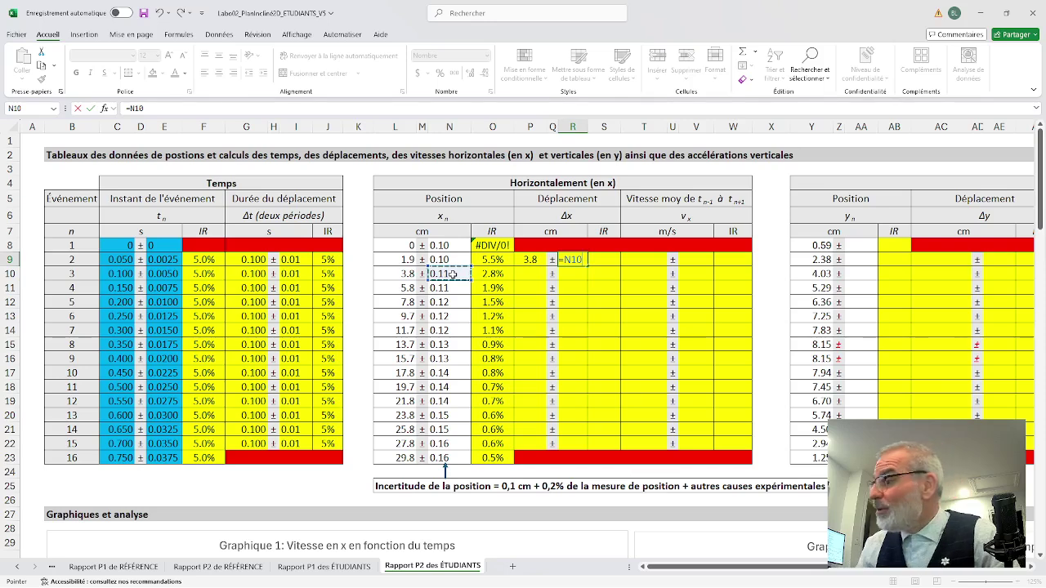
{"action": "type", "text": "+"}
{"action": "left_click", "coordinate": [454, 246]}
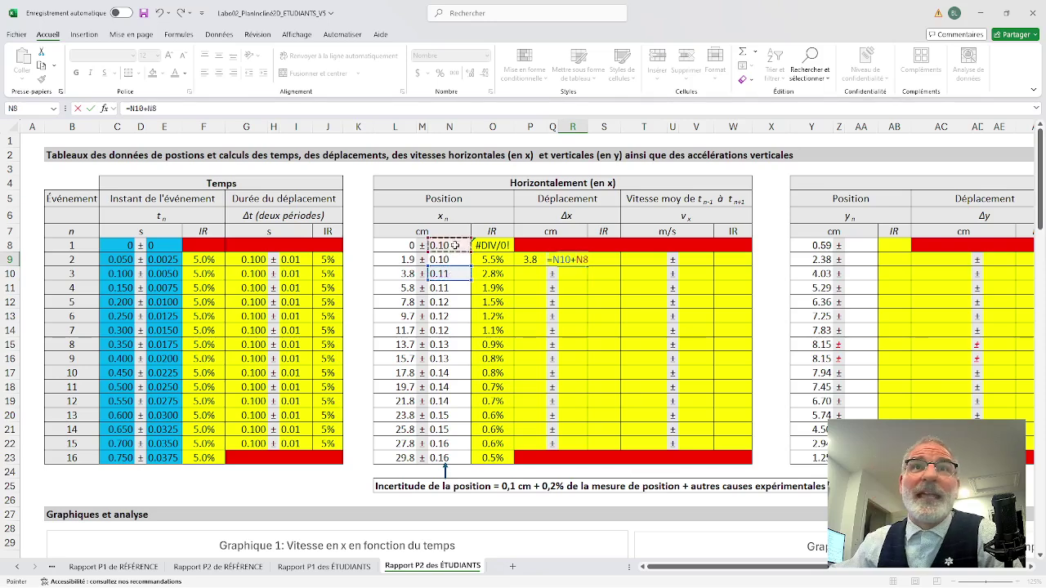
{"action": "key", "text": "Return"}
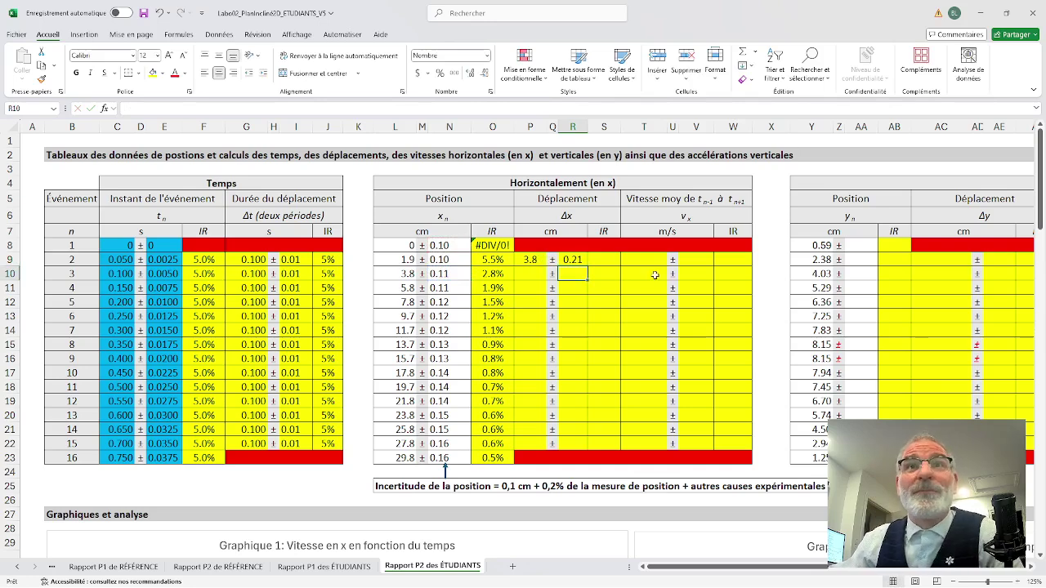
- Calculate the displacement's relative uncertainty for event 2 in S9 by dividing the uncertainty R9 by the displacement P9
{"action": "left_click", "coordinate": [601, 259]}
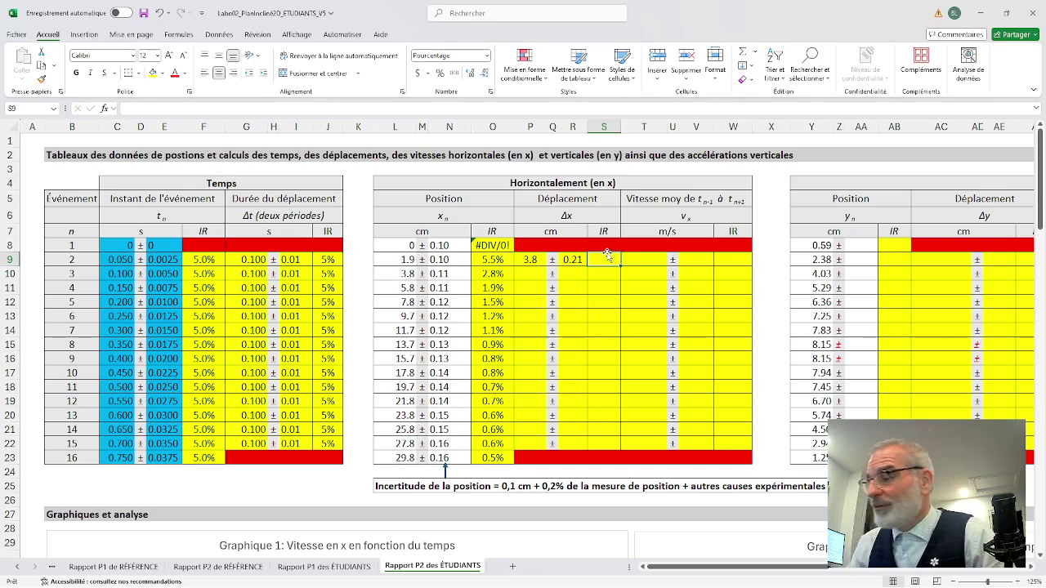
{"action": "type", "text": "="}
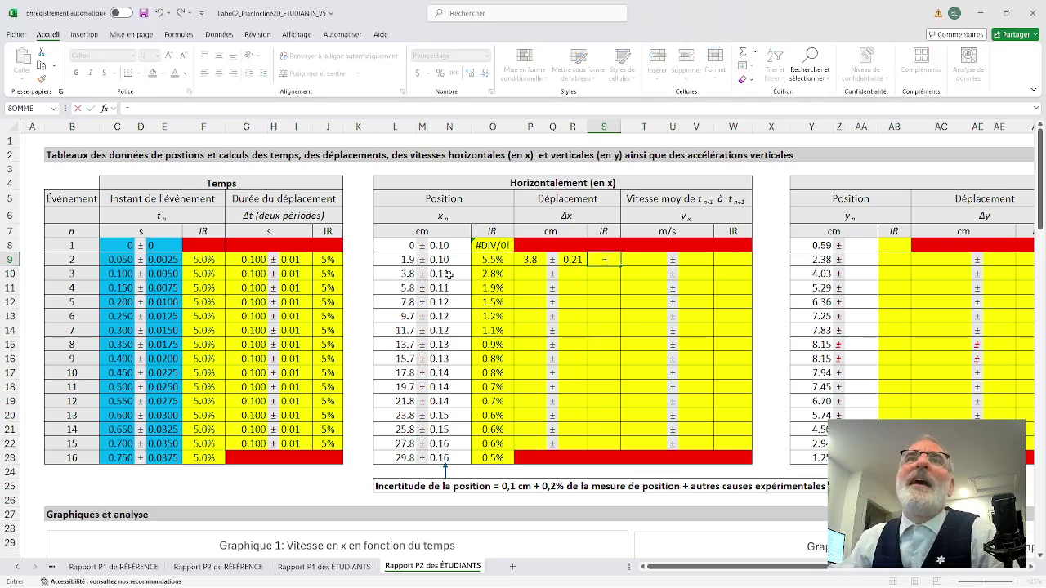
{"action": "left_click", "coordinate": [570, 259]}
{"action": "type", "text": "/*"}
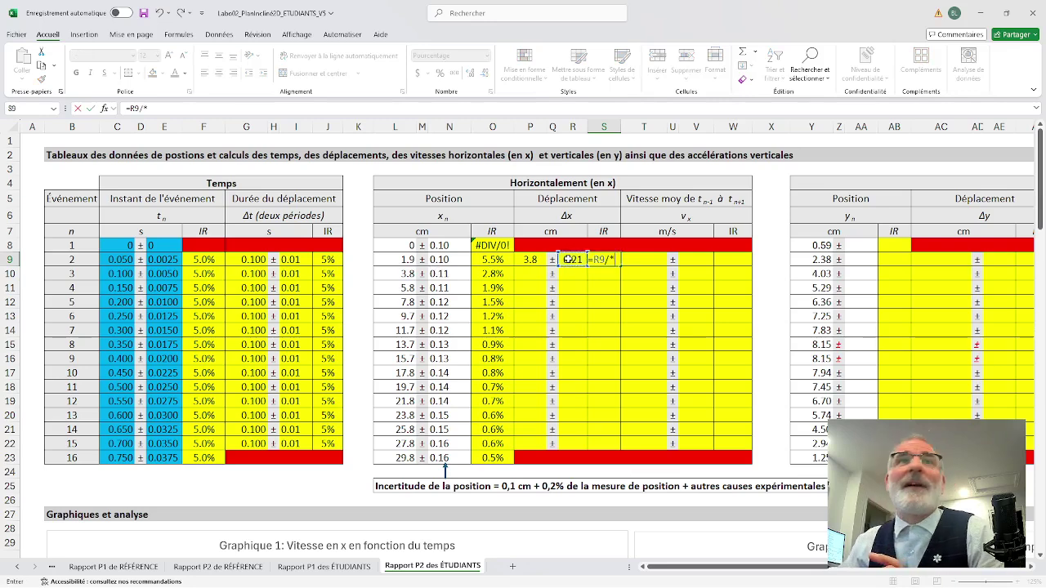
{"action": "key", "text": "BackSpace"}
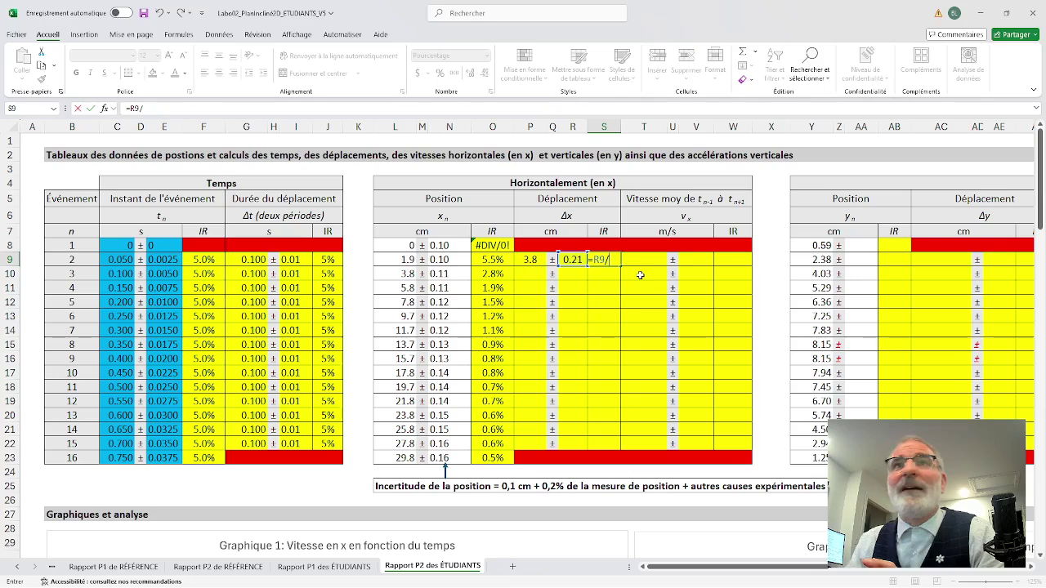
{"action": "left_click", "coordinate": [529, 259]}
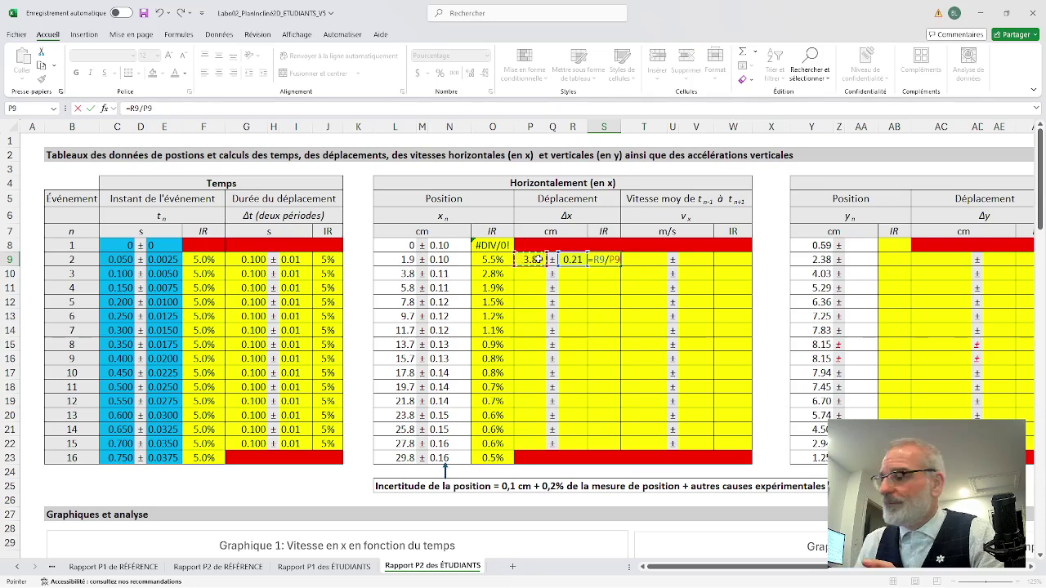
{"action": "key", "text": "Return"}
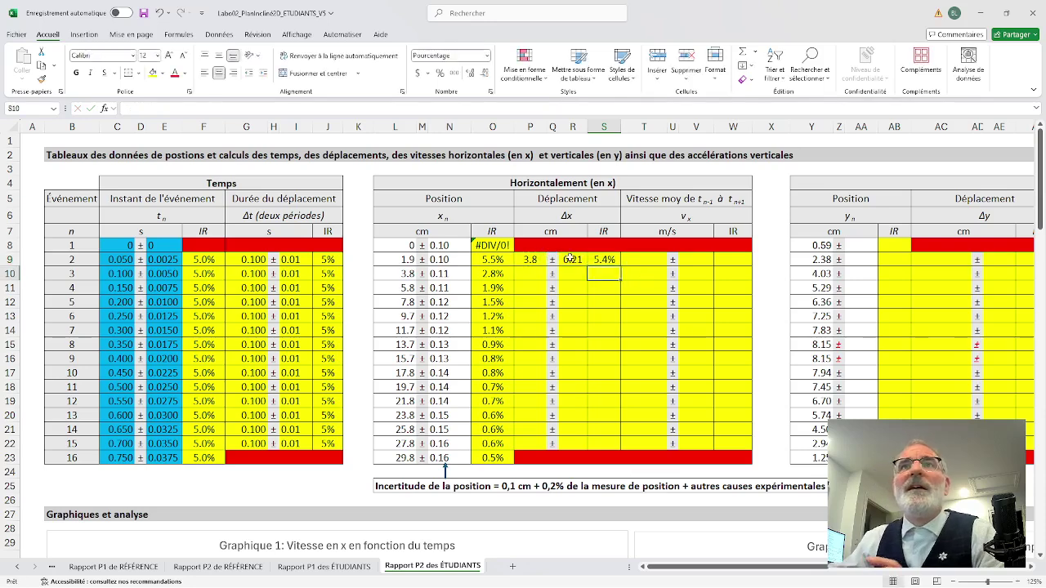
- Review events 1 and 3 as the bounds of the interval for event 2's average horizontal velocity
{"action": "left_click", "coordinate": [634, 260]}
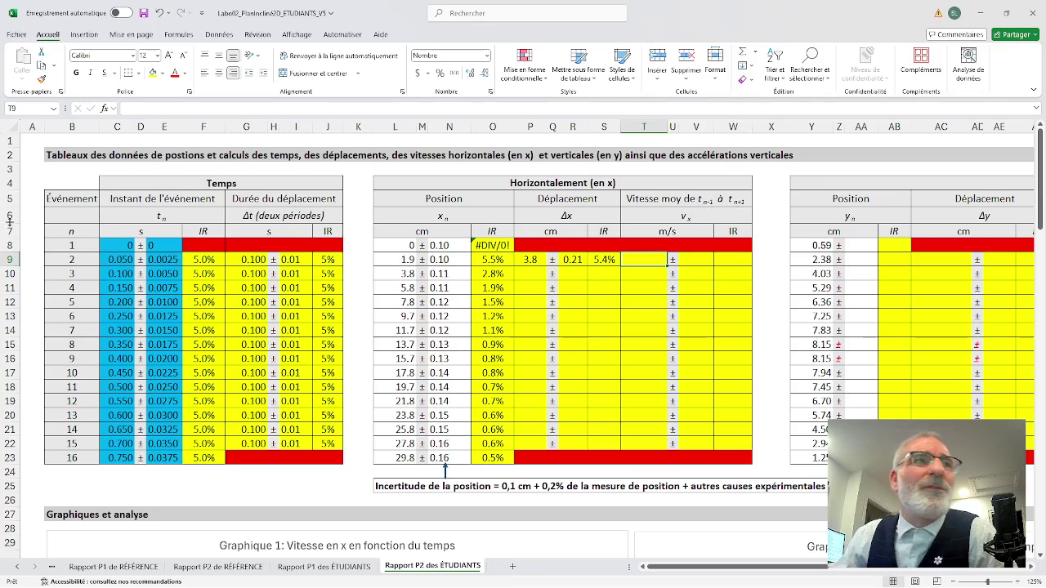
{"action": "left_click", "coordinate": [83, 244]}
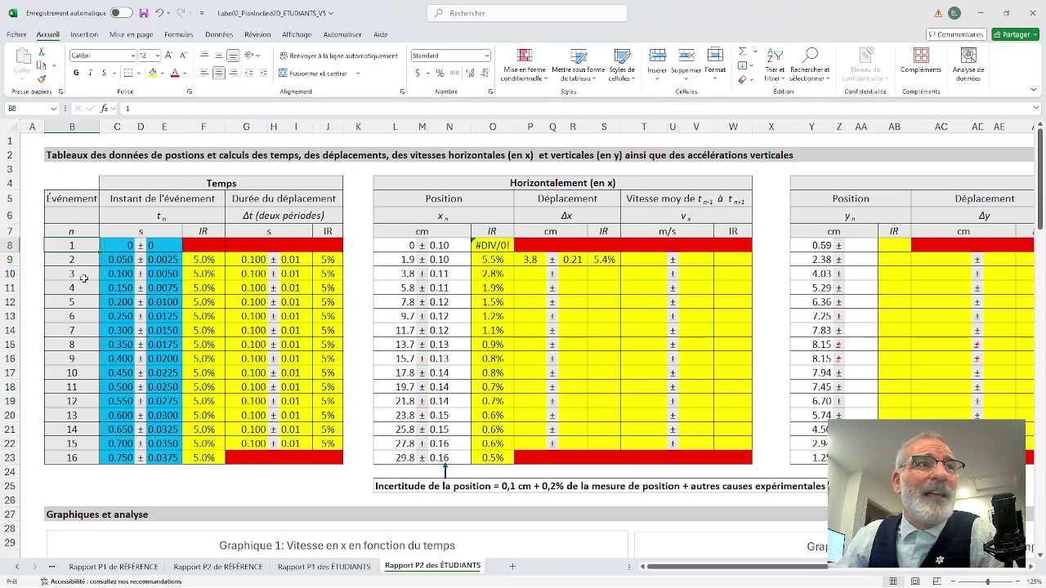
{"action": "left_click", "coordinate": [84, 275]}
{"action": "left_click", "coordinate": [80, 243]}
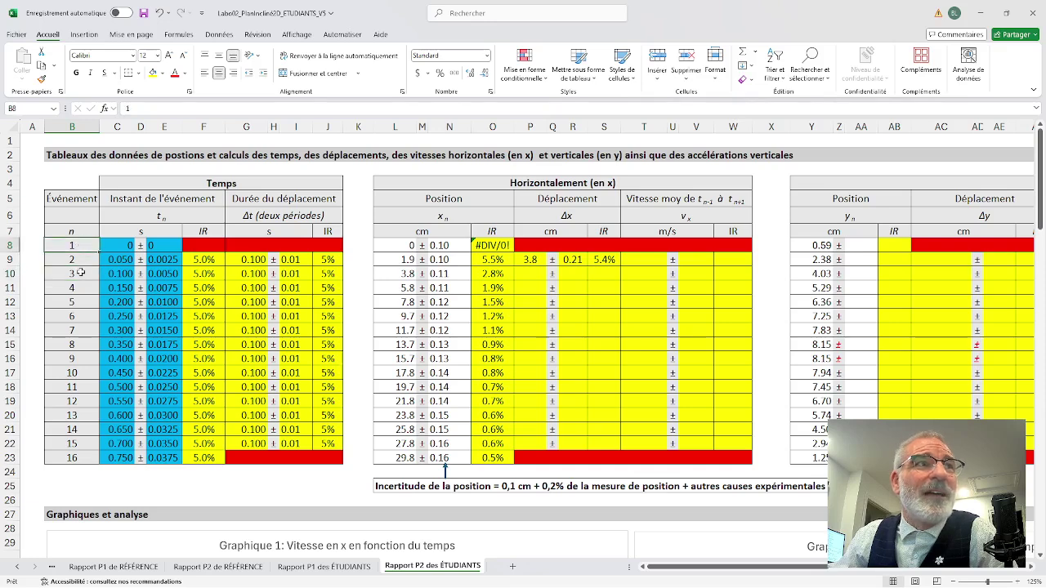
{"action": "left_click", "coordinate": [80, 272]}
{"action": "left_click", "coordinate": [76, 245]}
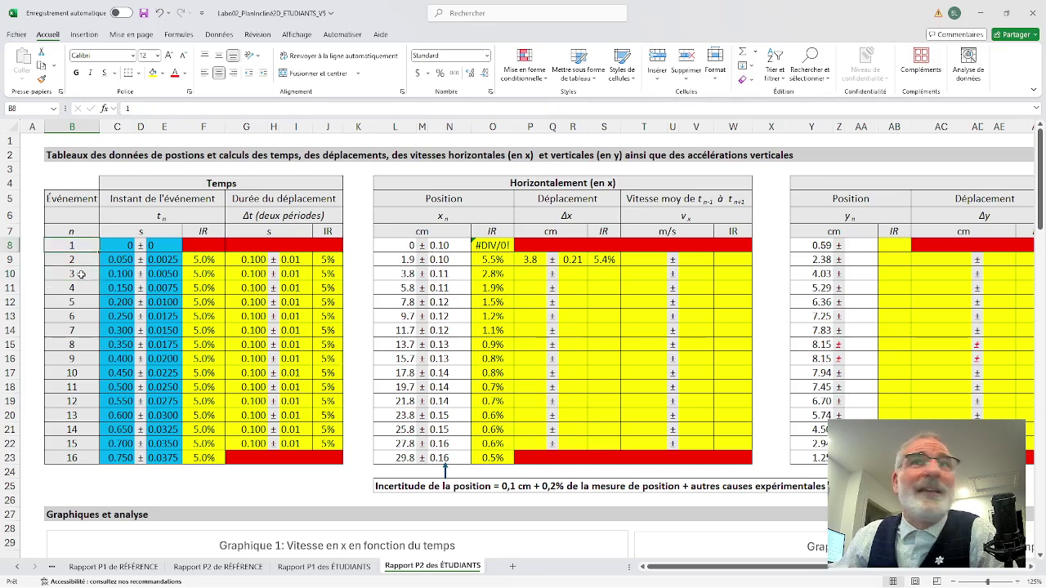
{"action": "left_click", "coordinate": [81, 274]}
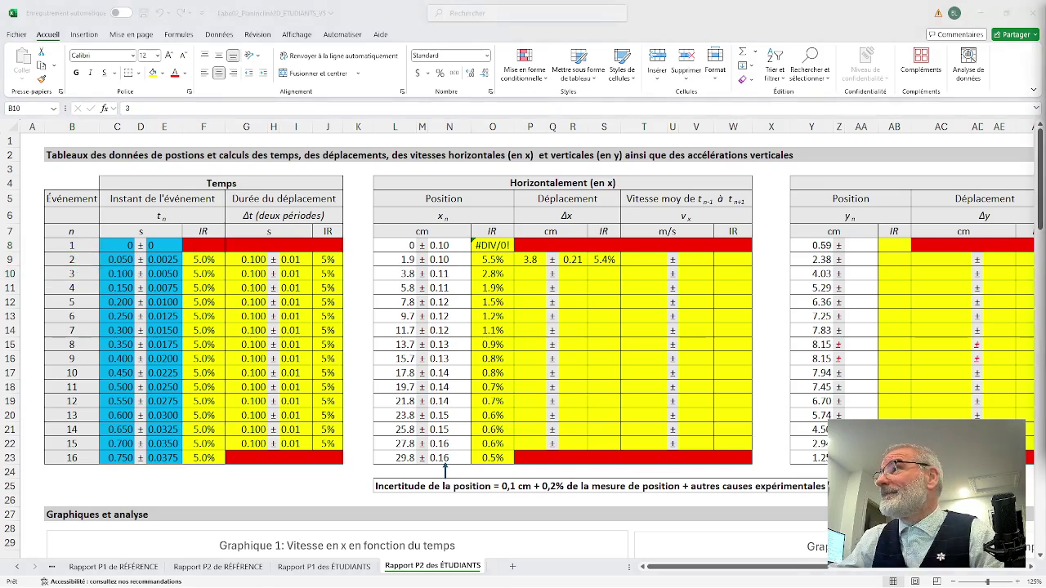
- Calculate the average horizontal velocity for event 2 in T9 by dividing the displacement P9 by the duration G9
{"action": "left_click", "coordinate": [648, 259]}
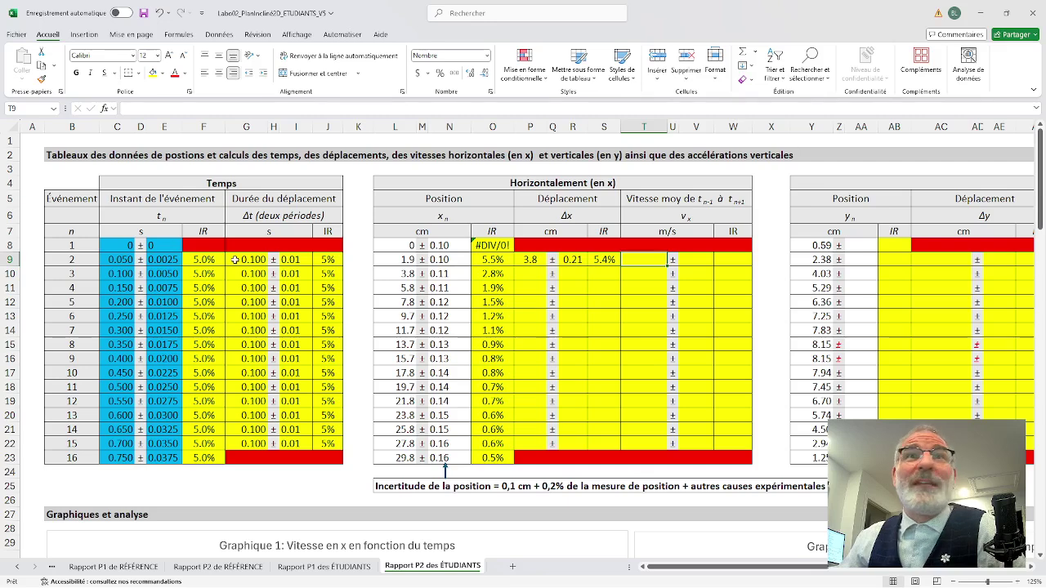
{"action": "type", "text": "="}
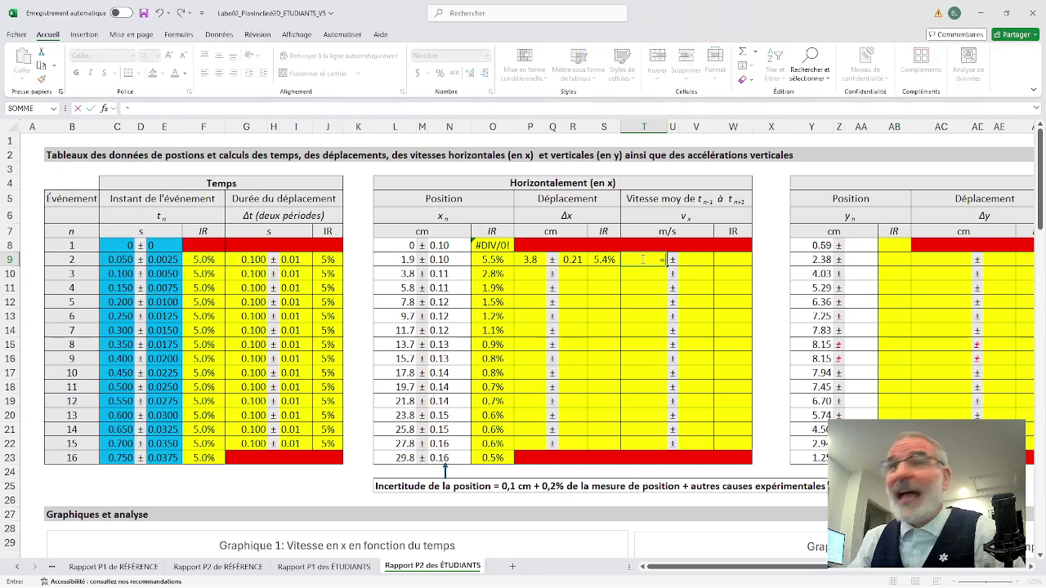
{"action": "left_click", "coordinate": [531, 259]}
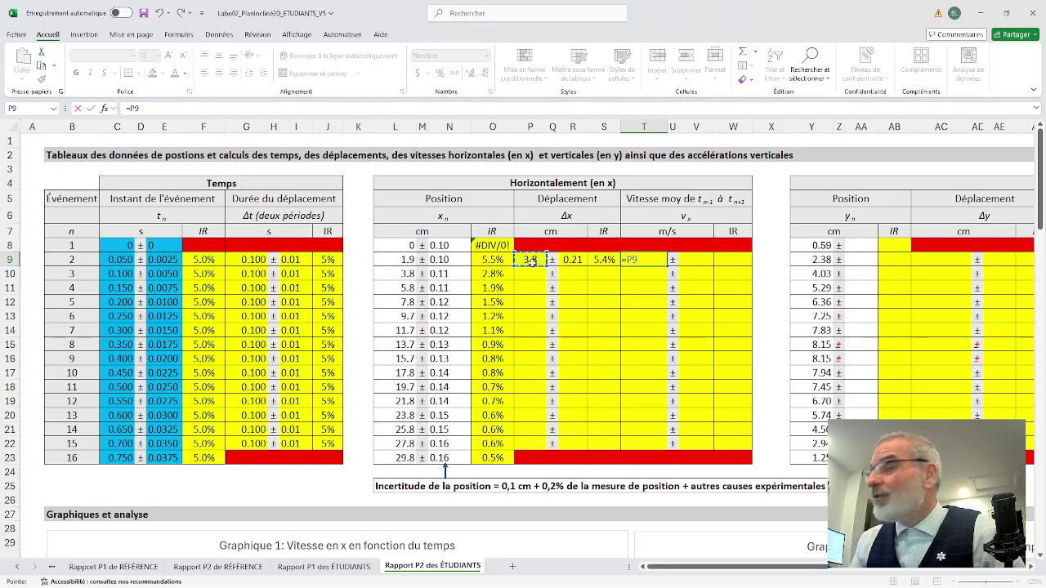
{"action": "type", "text": "/"}
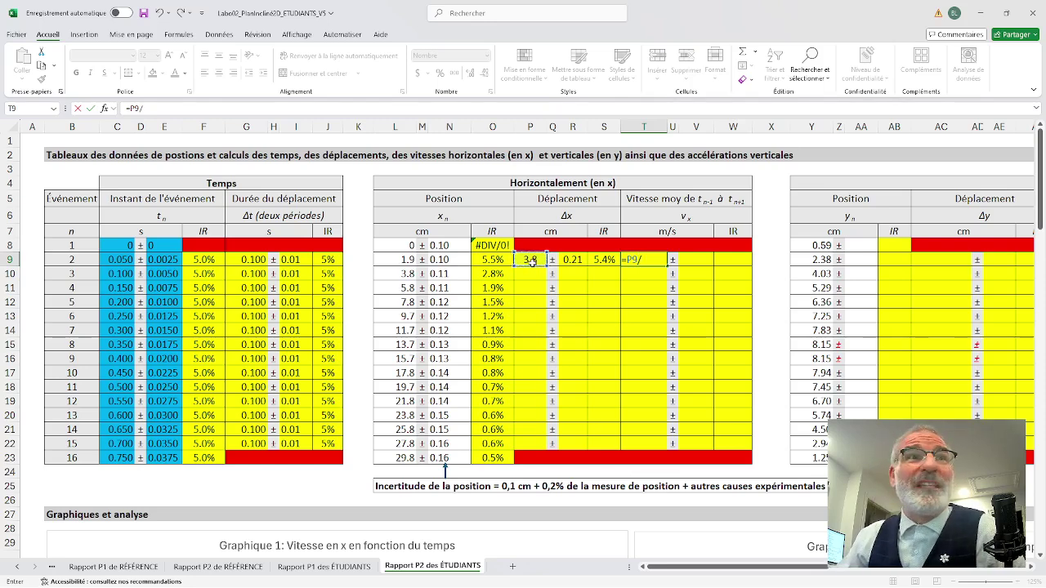
{"action": "left_click", "coordinate": [251, 259]}
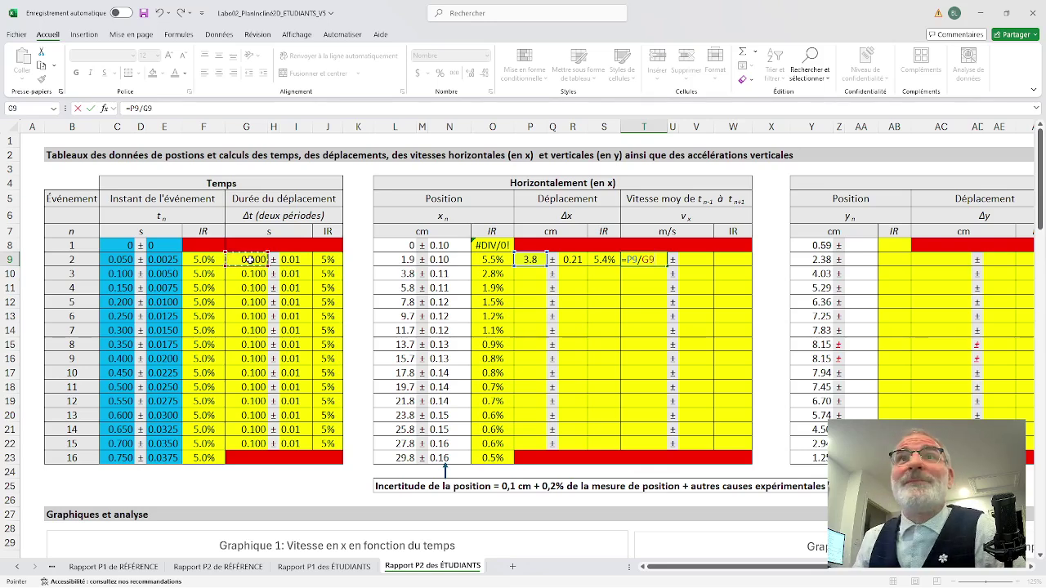
{"action": "key", "text": "Return"}
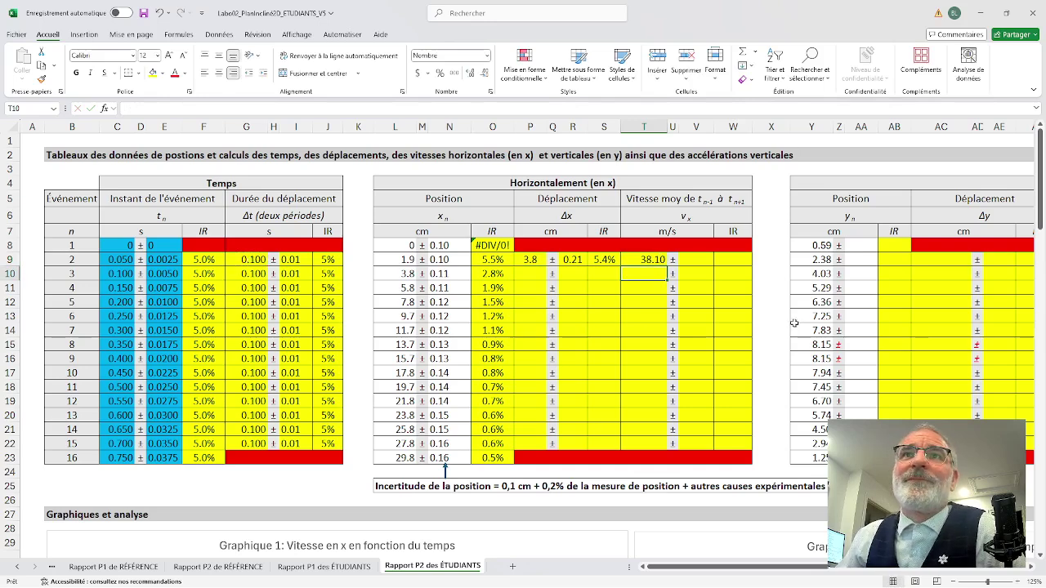
- Review event 2's displacement and duration, with their absolute and relative uncertainties, as inputs to the average velocity's uncertainty
{"action": "left_click", "coordinate": [691, 258]}
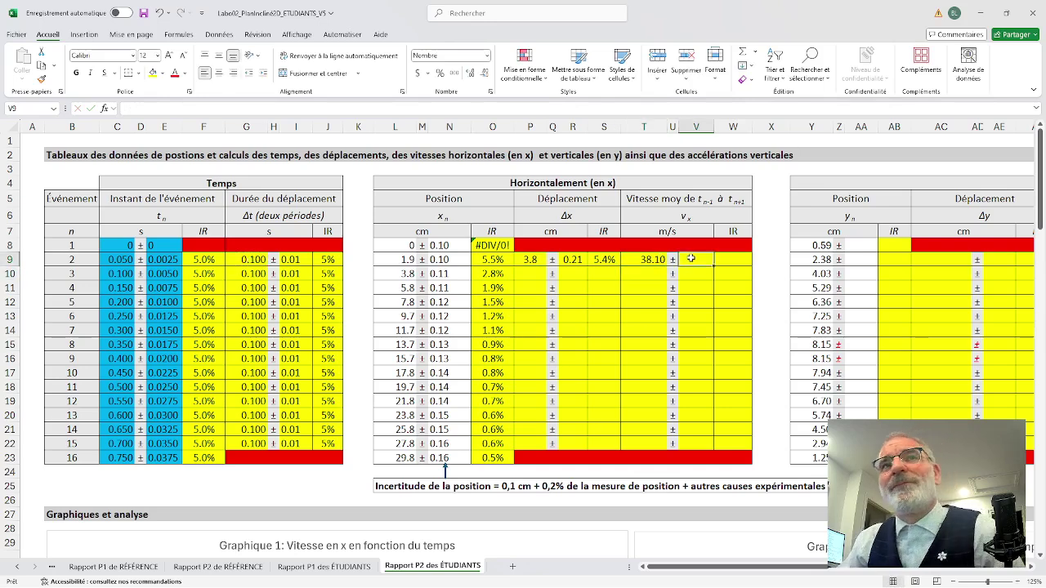
{"action": "left_click", "coordinate": [572, 259]}
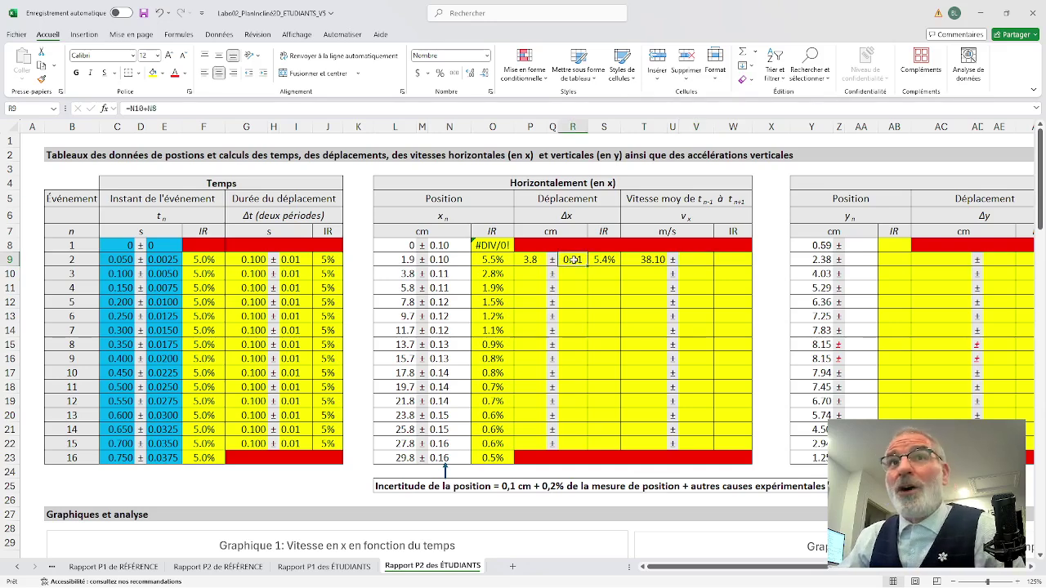
{"action": "left_click", "coordinate": [296, 259]}
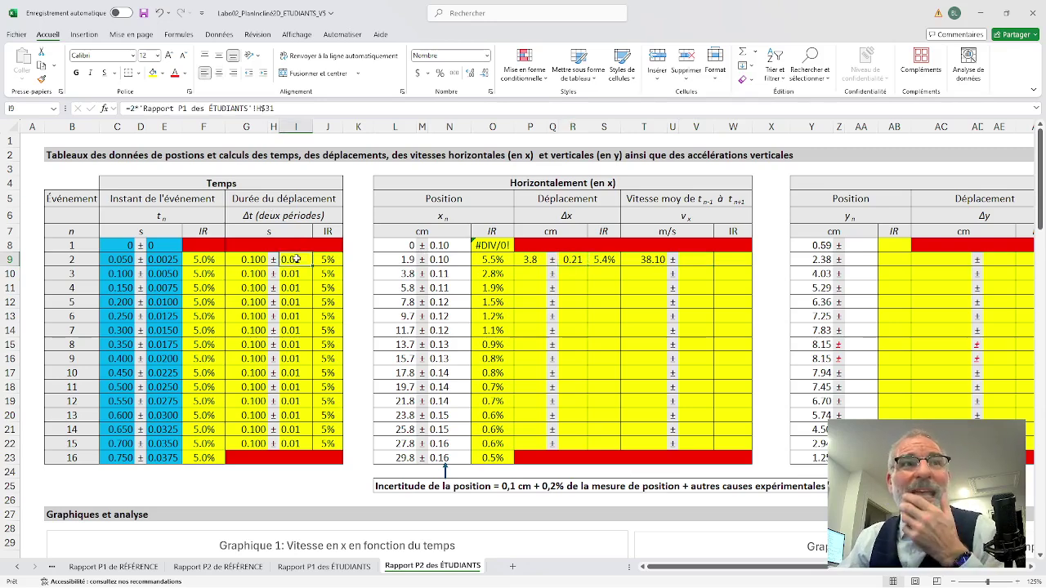
{"action": "left_click", "coordinate": [531, 259]}
{"action": "left_click", "coordinate": [253, 259]}
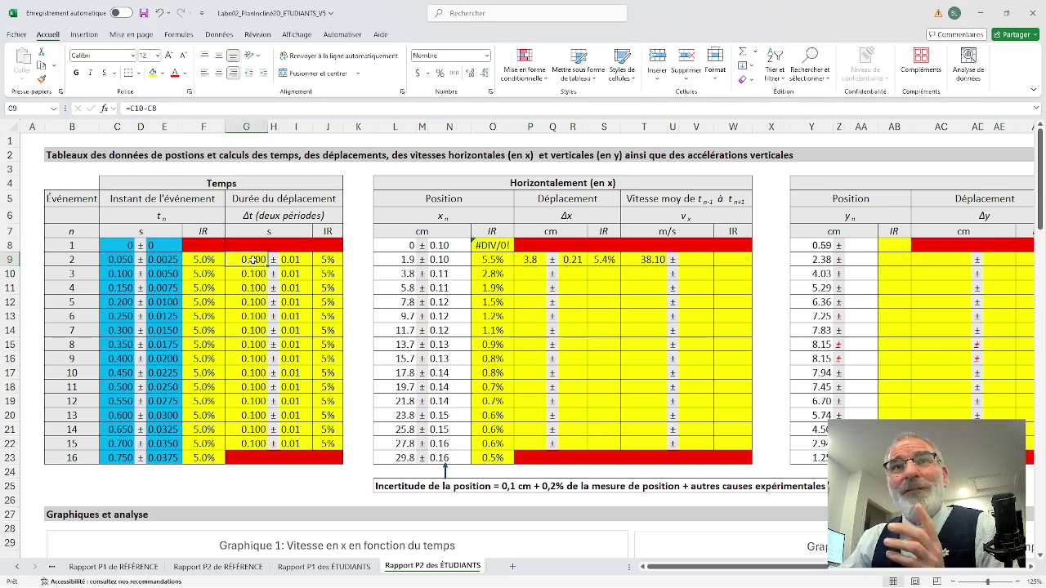
{"action": "left_click", "coordinate": [605, 259]}
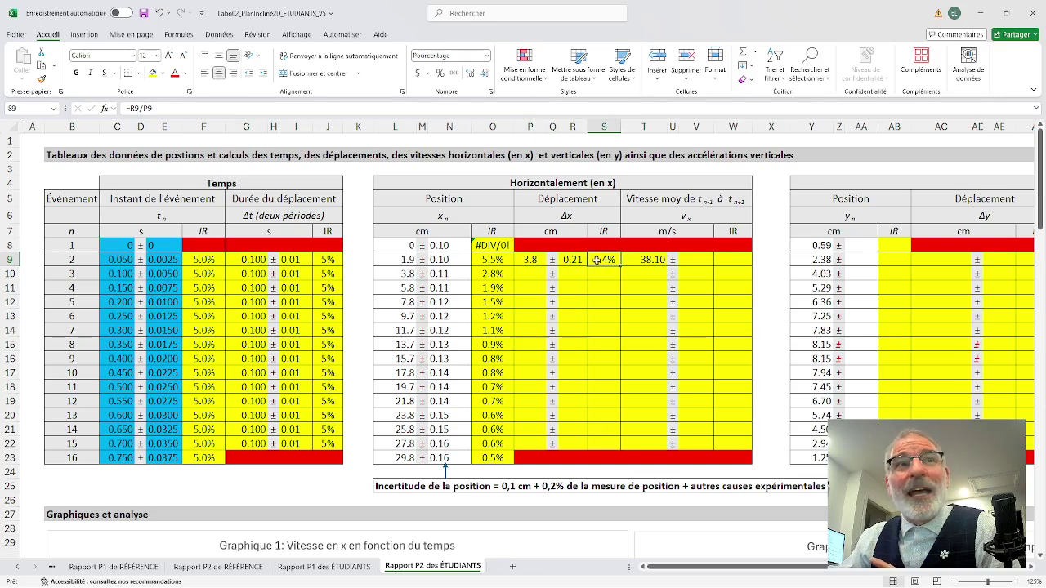
{"action": "left_click", "coordinate": [326, 259]}
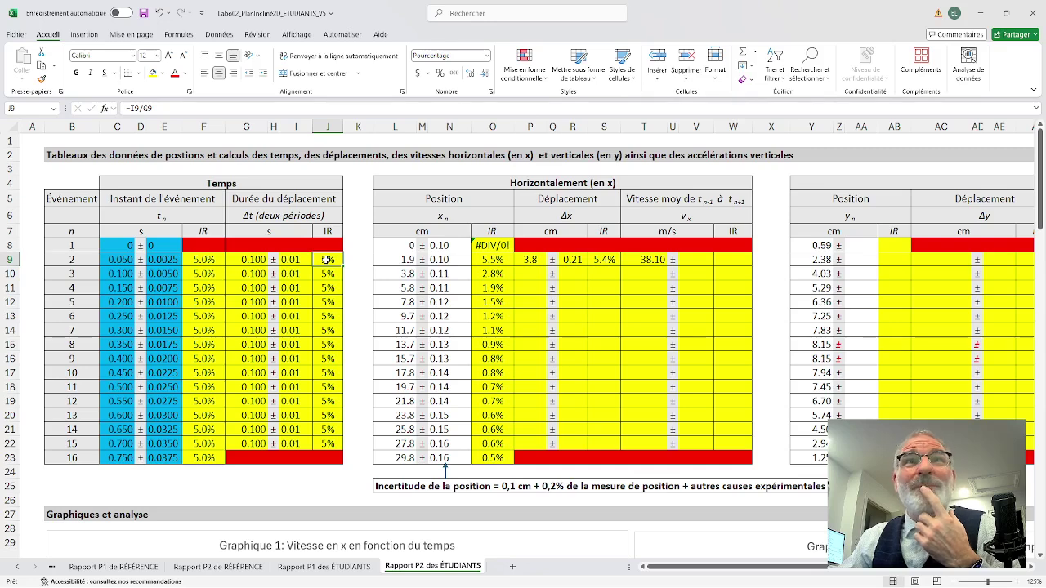
- Calculate the average horizontal velocity's uncertainty for event 2 in V9 as the sum of relative uncertainties S9 and J9 multiplied by T9
{"action": "left_click", "coordinate": [691, 259]}
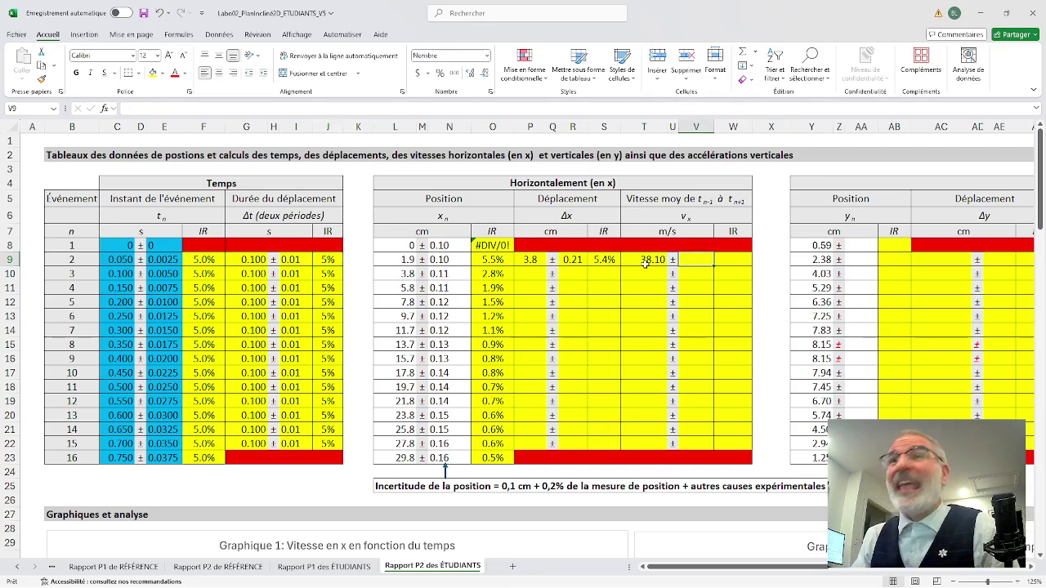
{"action": "type", "text": "="}
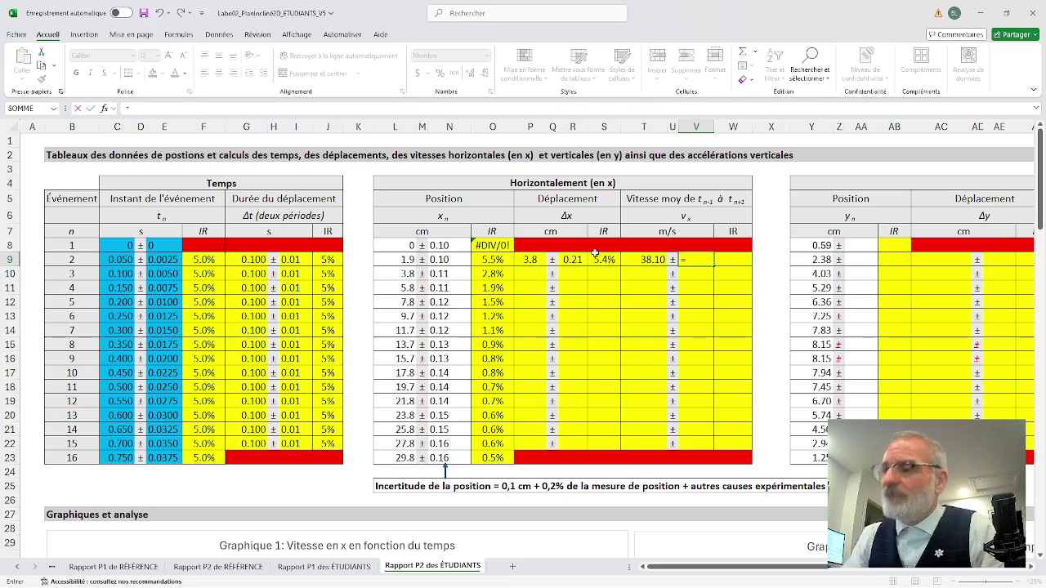
{"action": "type", "text": "("}
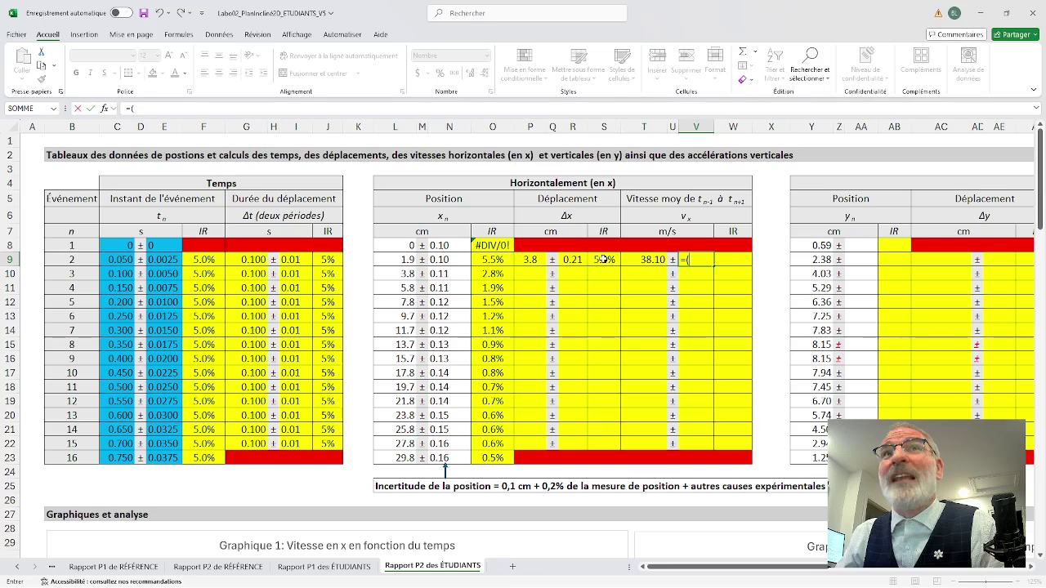
{"action": "left_click", "coordinate": [602, 259]}
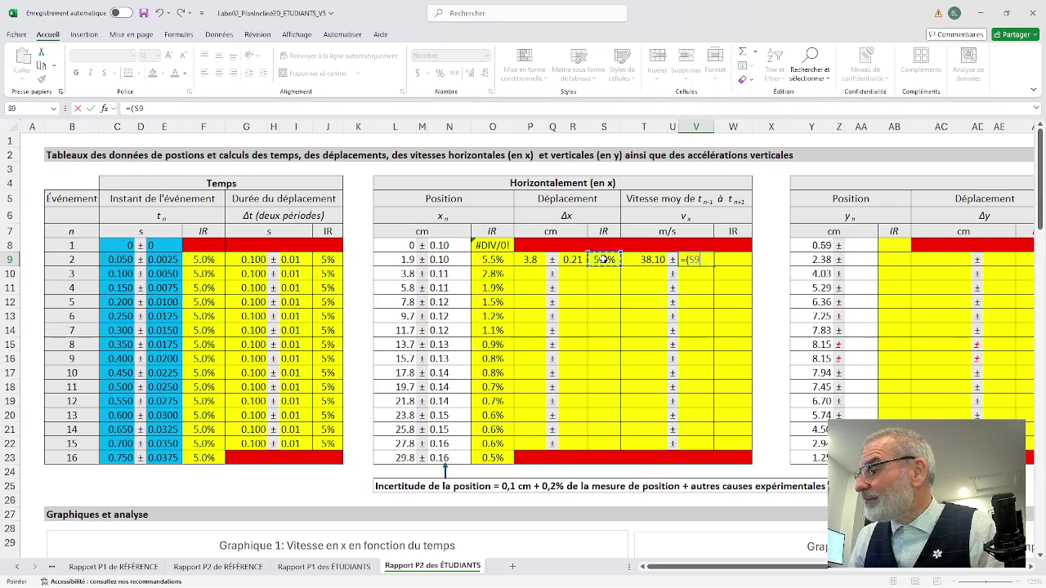
{"action": "type", "text": "+"}
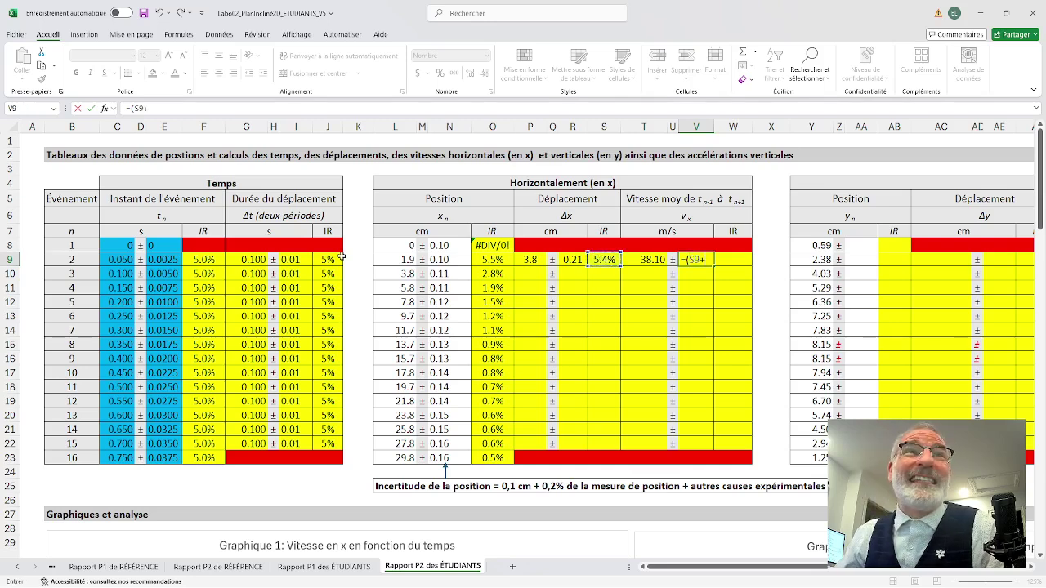
{"action": "left_click", "coordinate": [328, 259]}
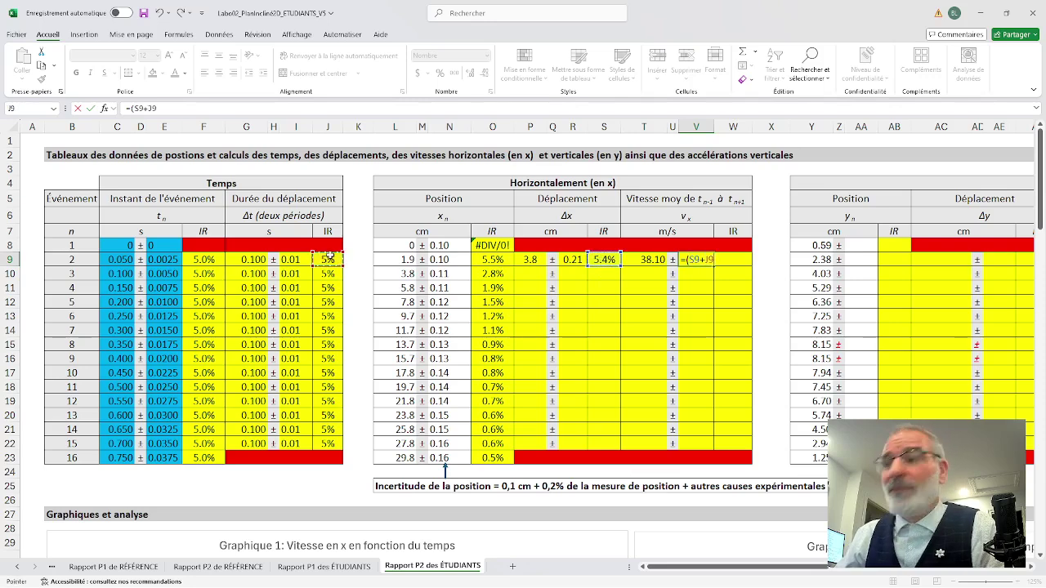
{"action": "type", "text": ")*"}
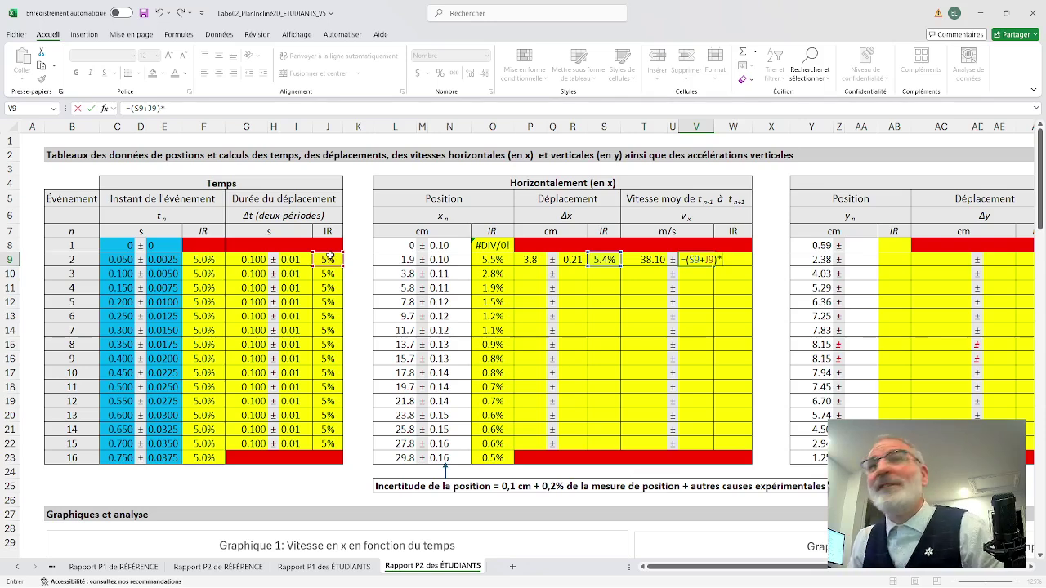
{"action": "left_click", "coordinate": [647, 259]}
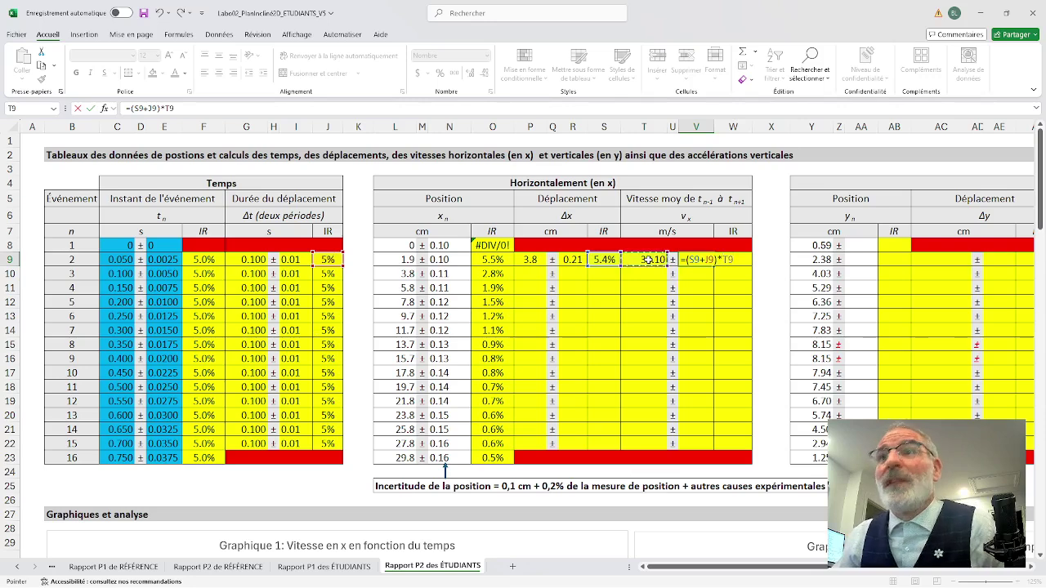
{"action": "key", "text": "Return"}
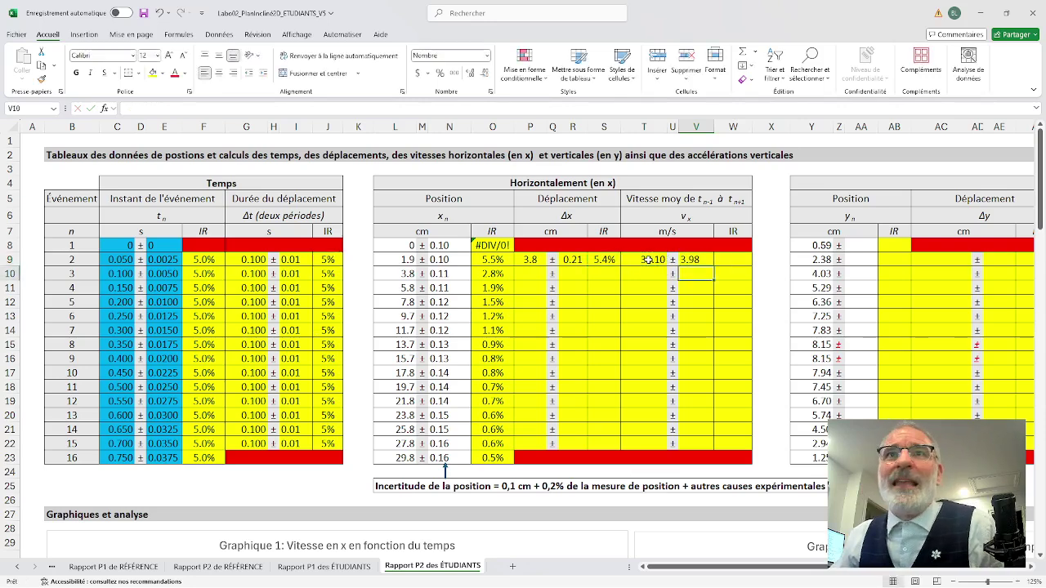
{"action": "left_click", "coordinate": [694, 260]}
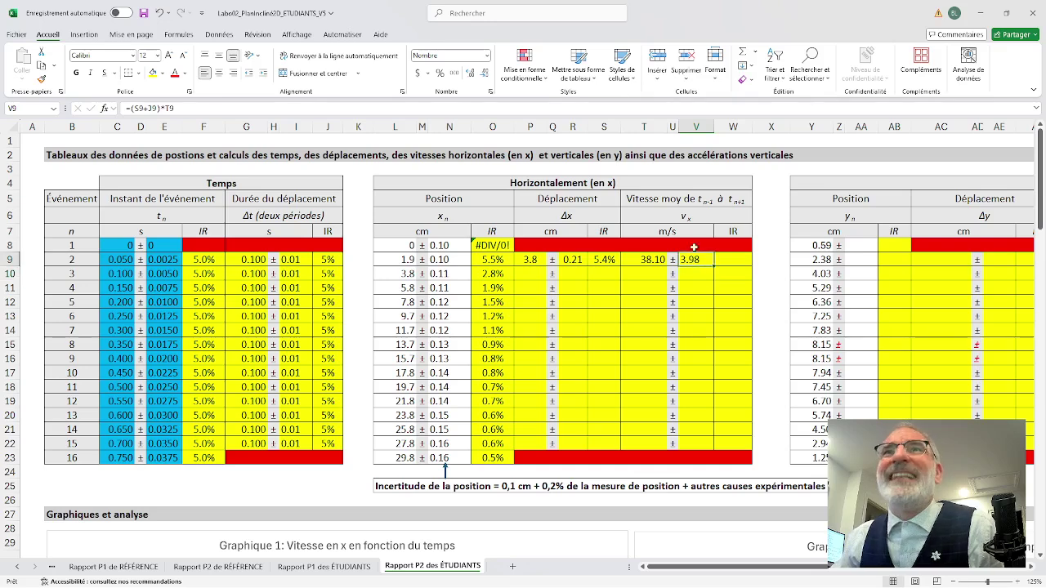
- Calculate the average horizontal velocity's relative uncertainty for event 2 in W9 by dividing the uncertainty V9 by the velocity T9
{"action": "left_click", "coordinate": [730, 259]}
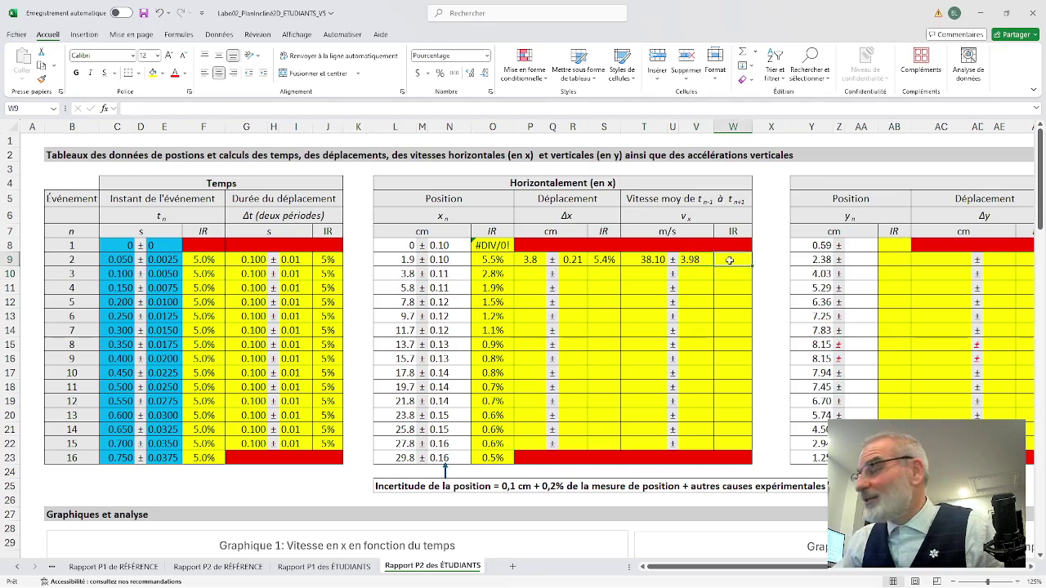
{"action": "type", "text": "="}
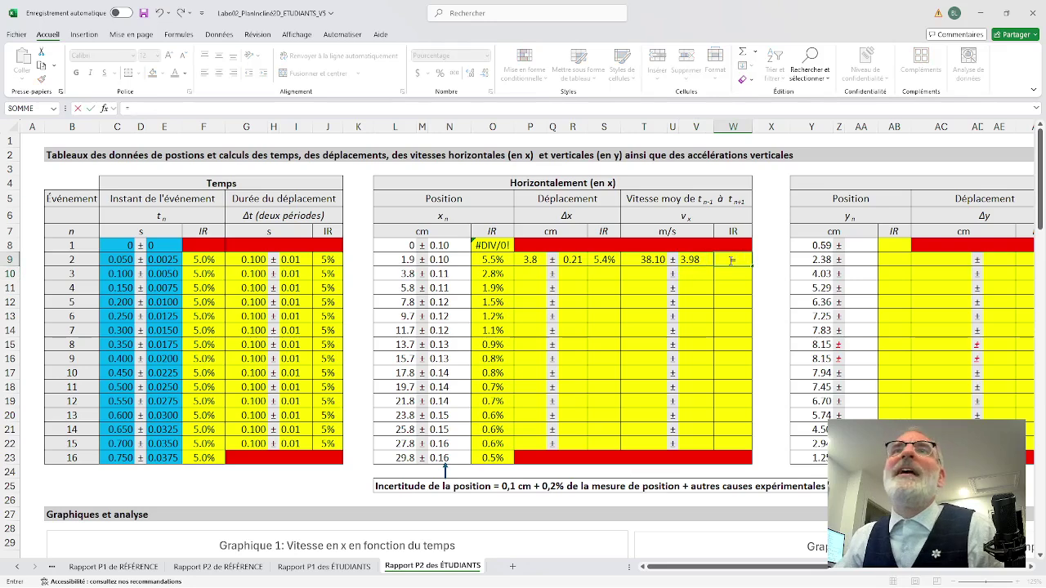
{"action": "left_click", "coordinate": [691, 259]}
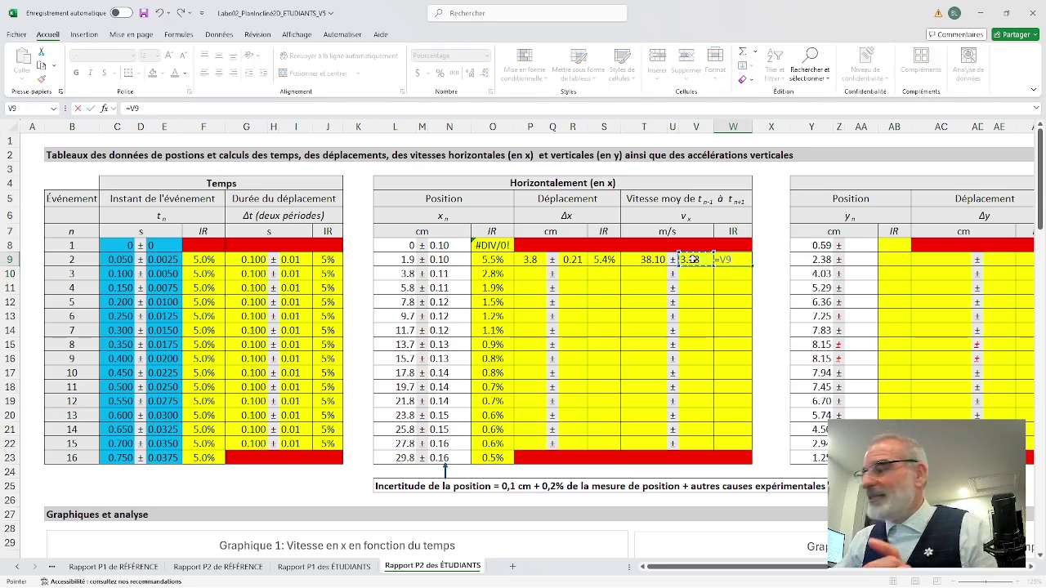
{"action": "type", "text": "/"}
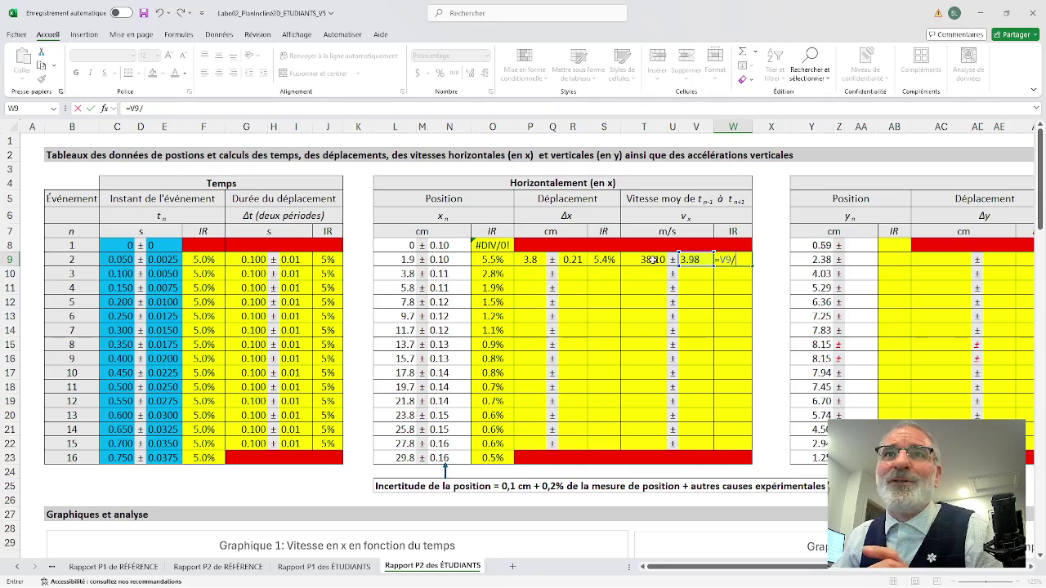
{"action": "left_click", "coordinate": [654, 260]}
{"action": "key", "text": "Return"}
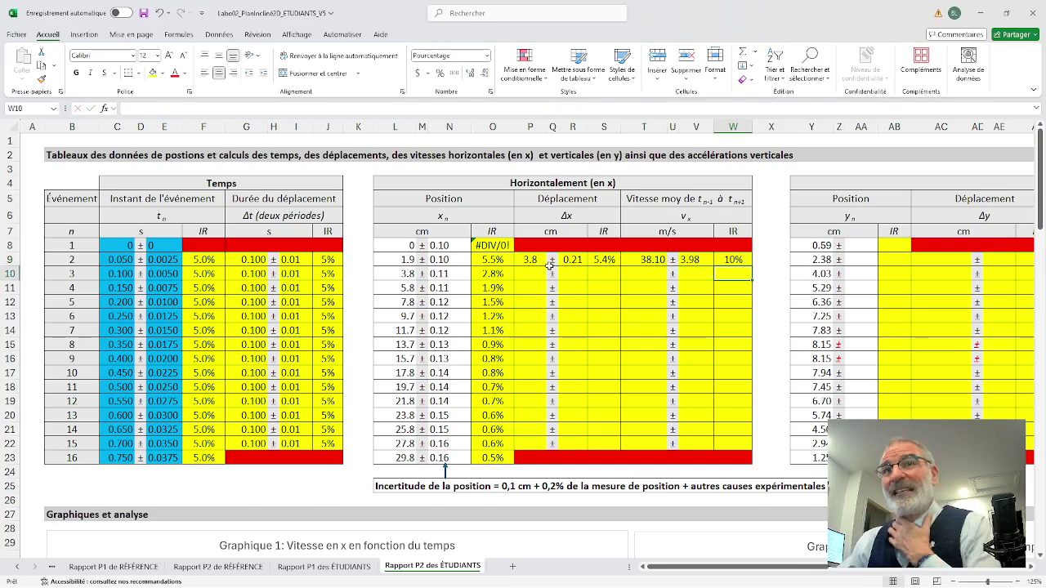
- Fill the horizontal displacement and average velocity formulas from P9:W9 down through event 15 in row 22
{"action": "left_click", "coordinate": [528, 260]}
{"action": "left_click_drag", "start_coordinate": [528, 260], "coordinate": [729, 256]}
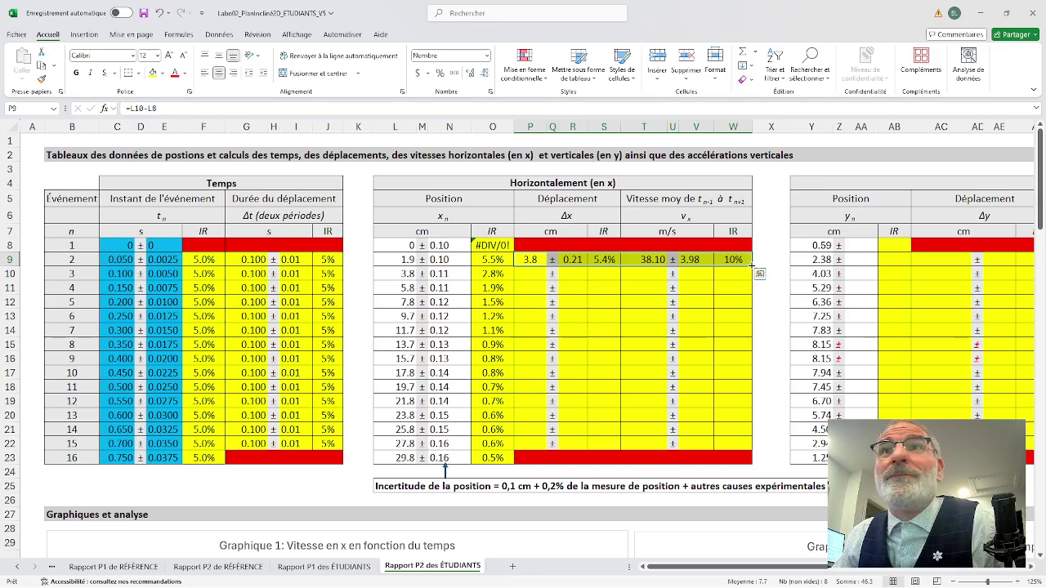
{"action": "left_click_drag", "start_coordinate": [751, 266], "coordinate": [743, 451]}
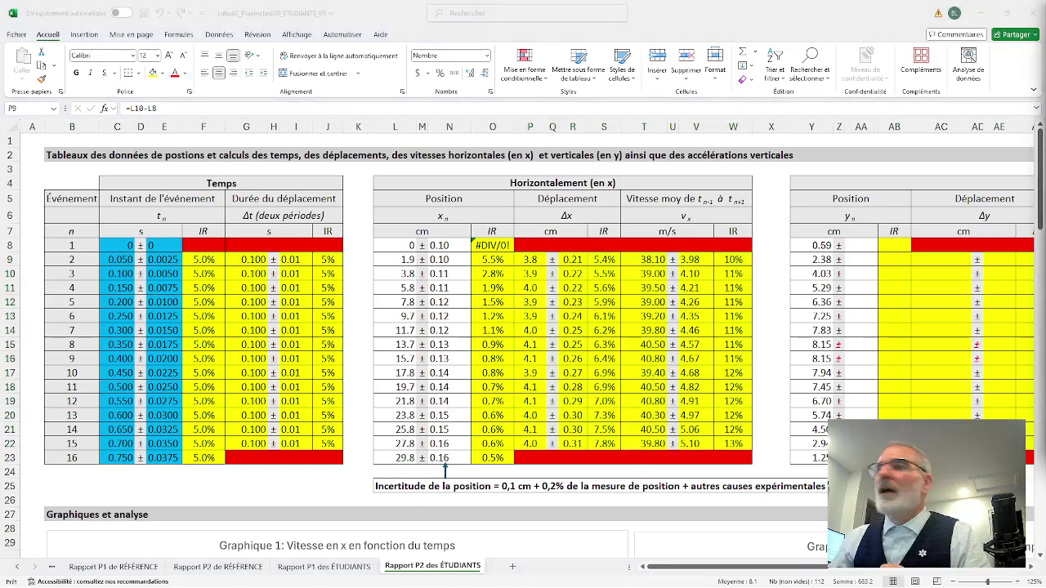
- Calculate the vertical position's uncertainty for event 1 in AA8 with the formula =0.1+0.2%*Y8
{"action": "left_click", "coordinate": [750, 572]}
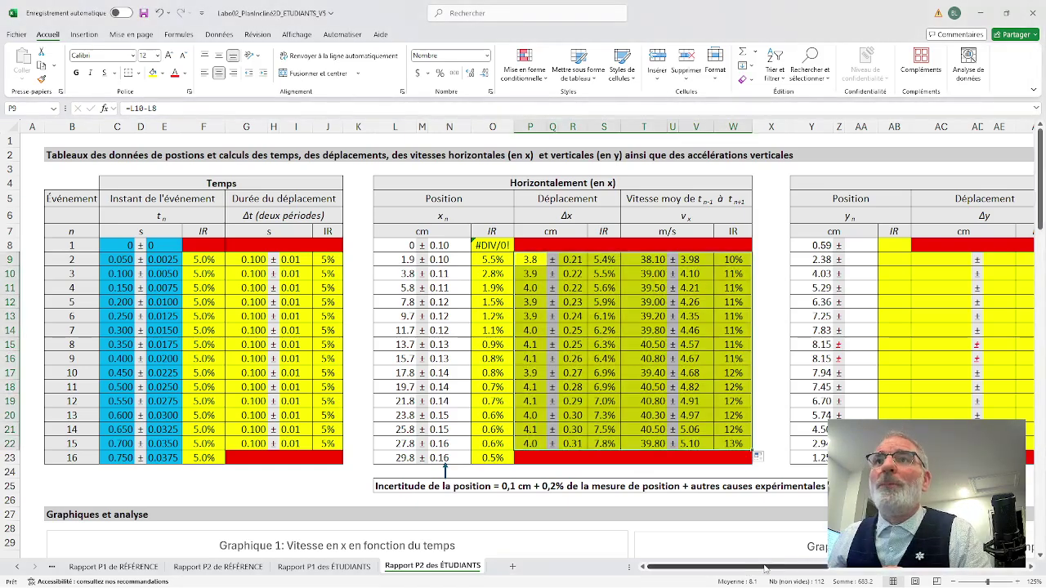
{"action": "left_click_drag", "start_coordinate": [765, 572], "coordinate": [859, 572]}
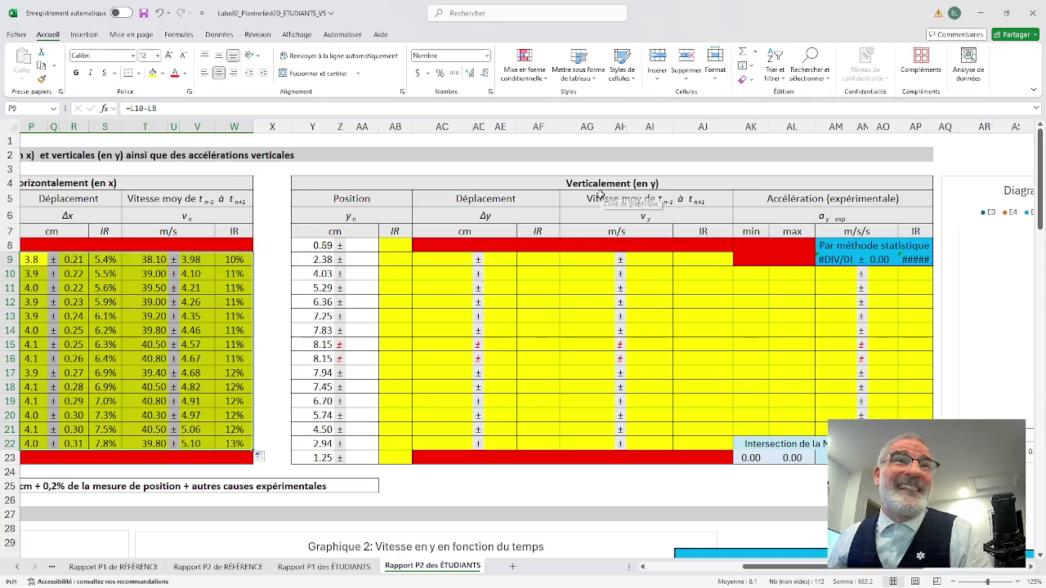
{"action": "left_click", "coordinate": [349, 247]}
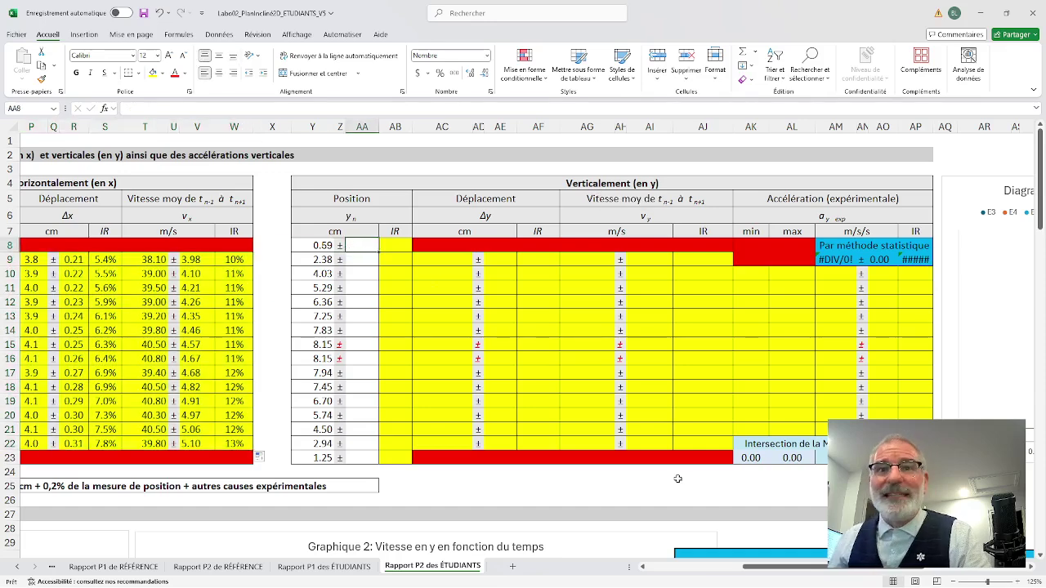
{"action": "left_click_drag", "start_coordinate": [789, 572], "coordinate": [750, 572]}
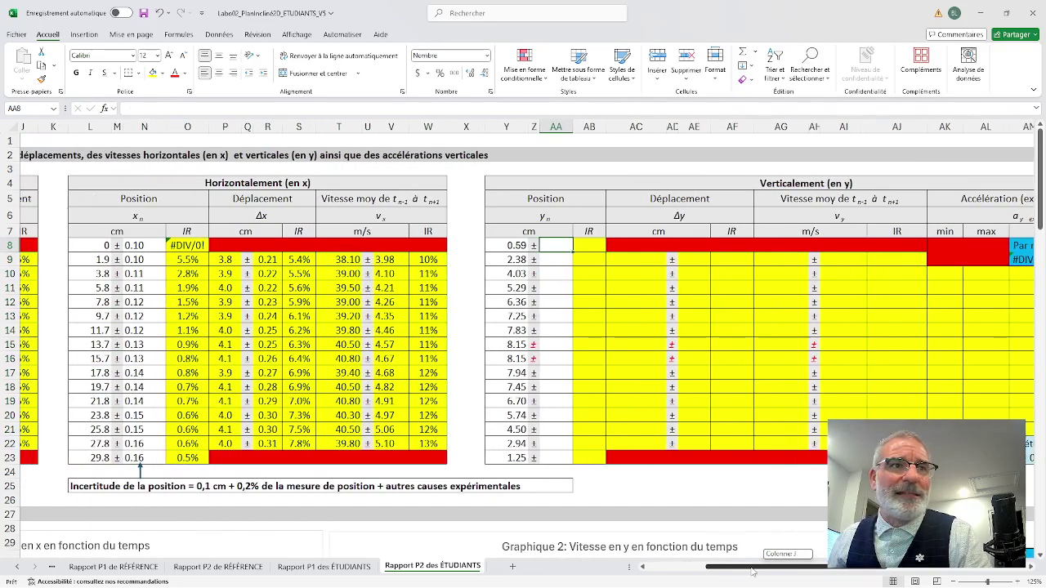
{"action": "type", "text": "="}
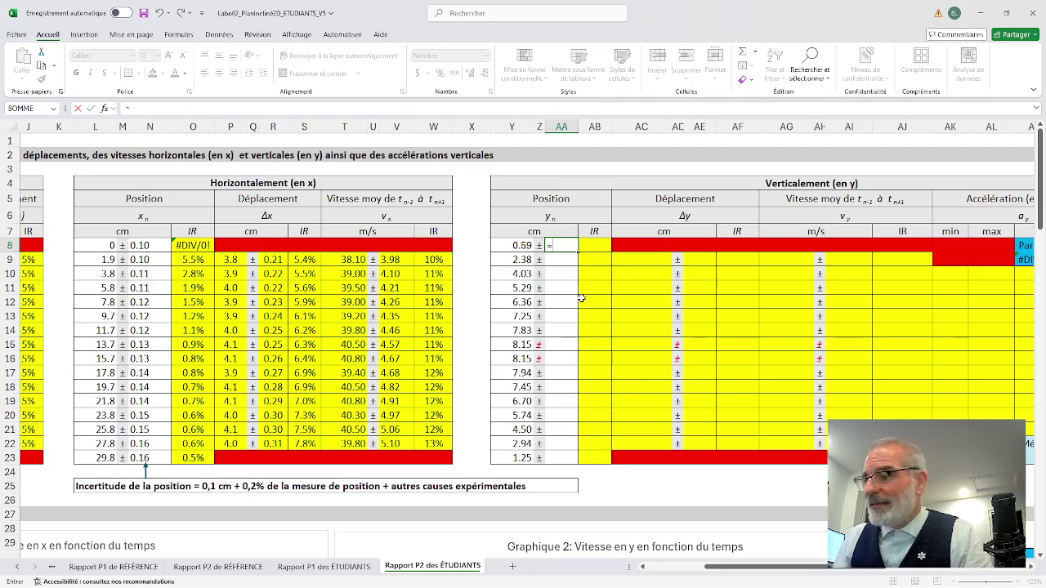
{"action": "type", "text": "0.1"}
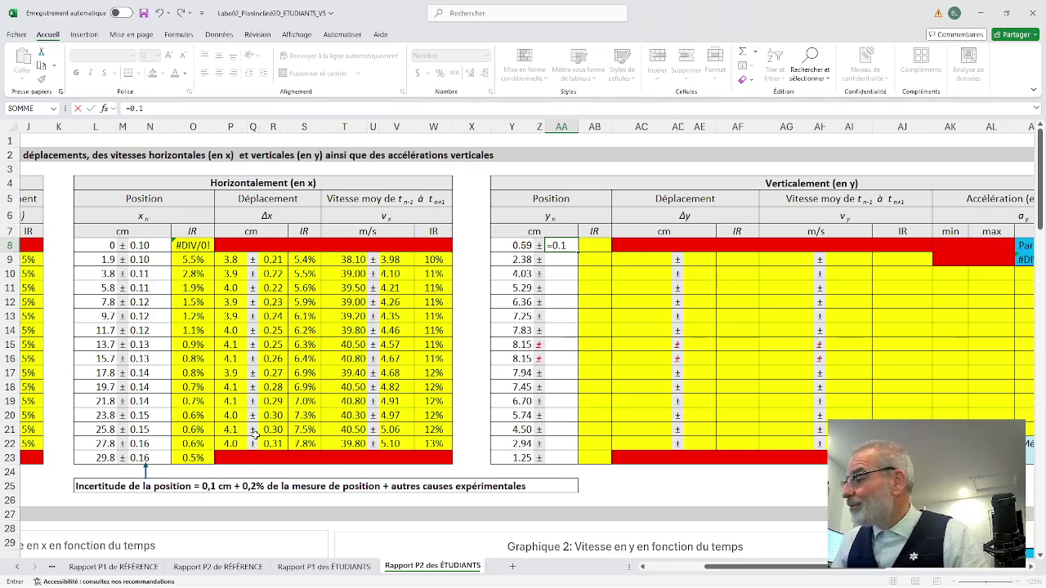
{"action": "type", "text": "+"}
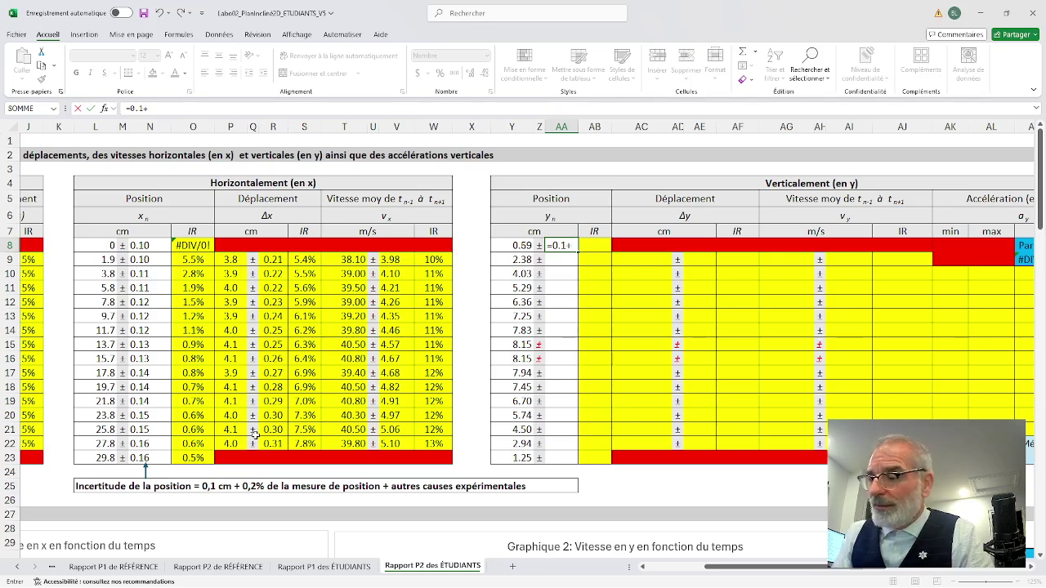
{"action": "type", "text": "0.2"}
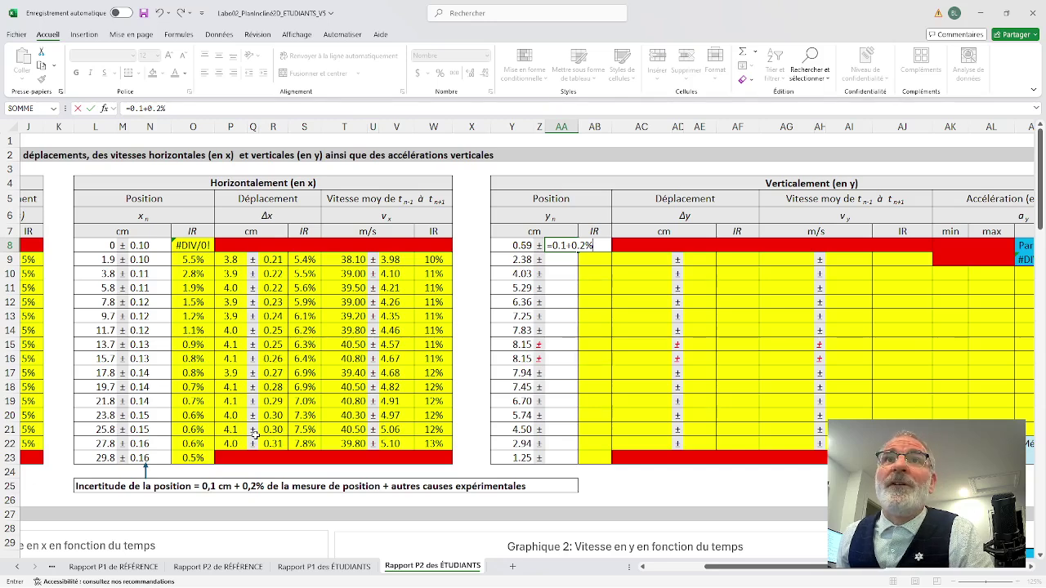
{"action": "type", "text": "*"}
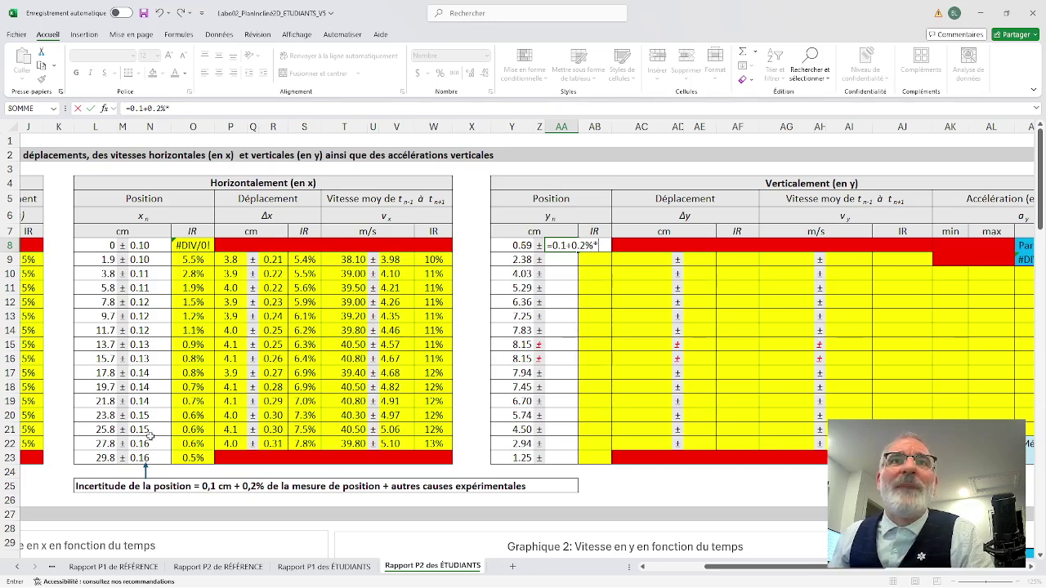
{"action": "left_click", "coordinate": [517, 245]}
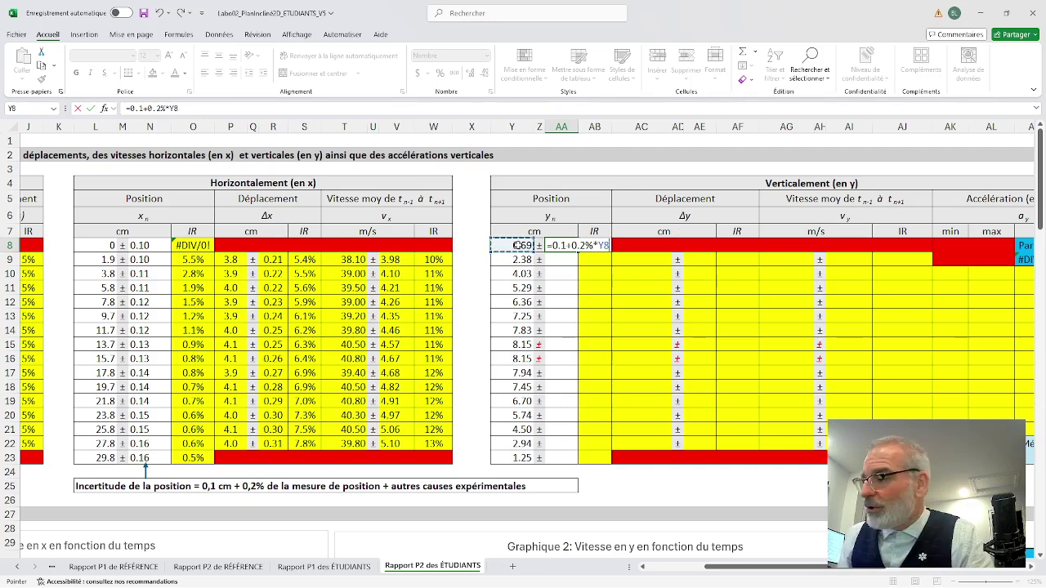
{"action": "key", "text": "Return"}
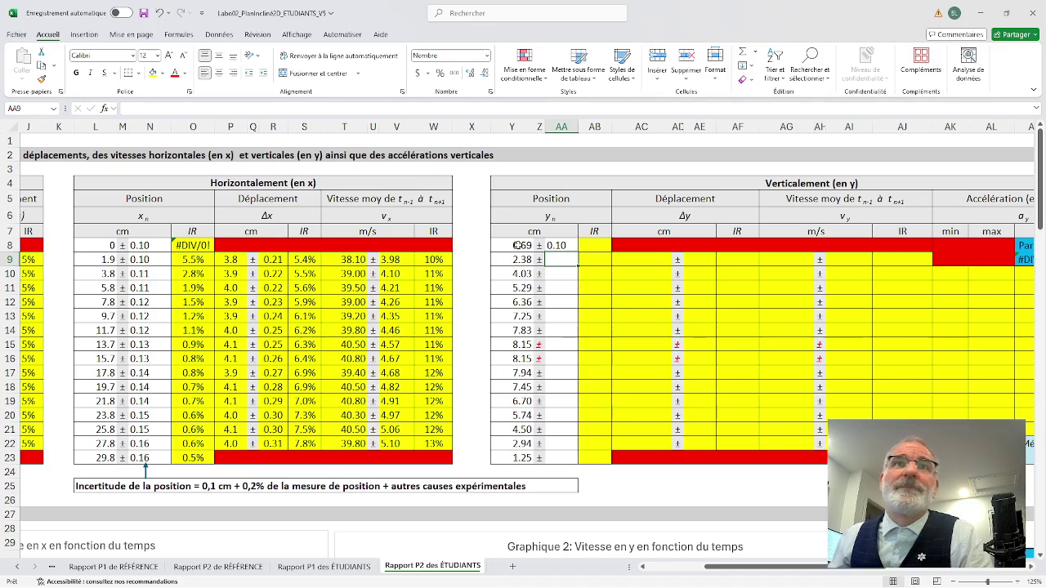
{"action": "left_click", "coordinate": [570, 245]}
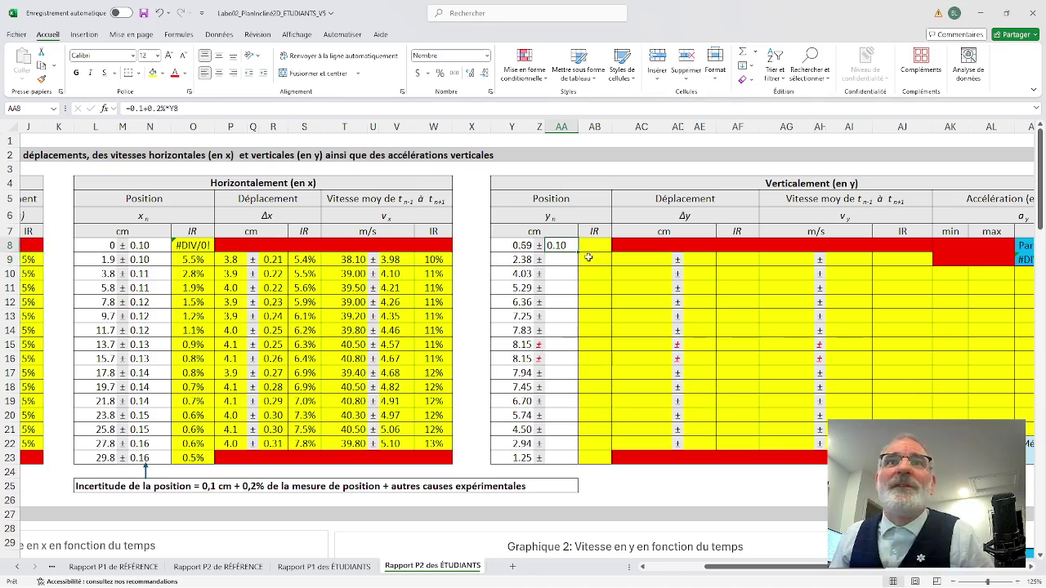
- Calculate the vertical position's relative uncertainty for event 1 in AB8 as AA8/Y8, and fill AA8:AB8 down through event 16 in row 23
{"action": "left_click", "coordinate": [595, 245]}
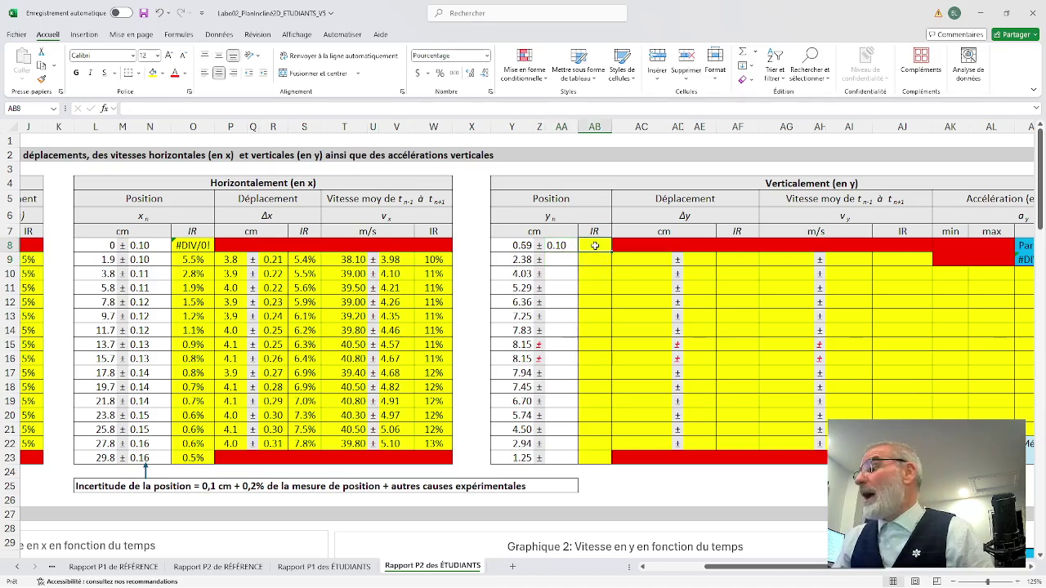
{"action": "type", "text": "="}
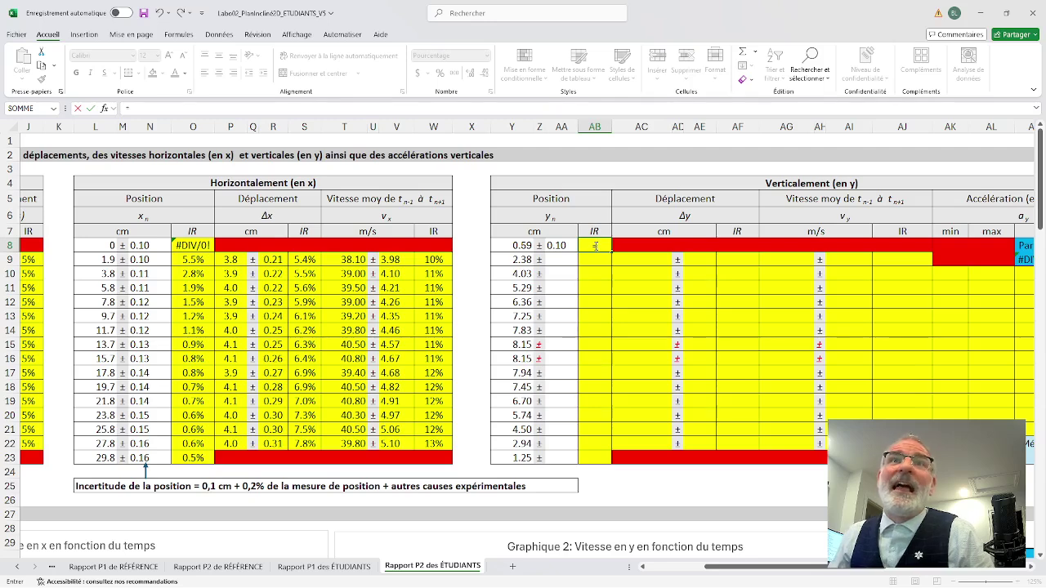
{"action": "left_click", "coordinate": [558, 246]}
{"action": "type", "text": "/"}
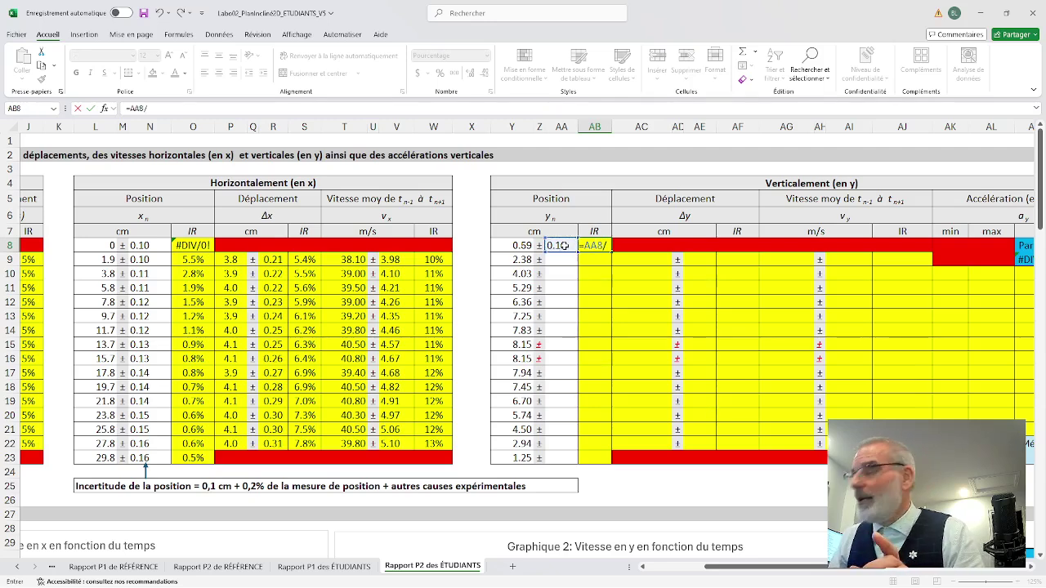
{"action": "left_click", "coordinate": [519, 245]}
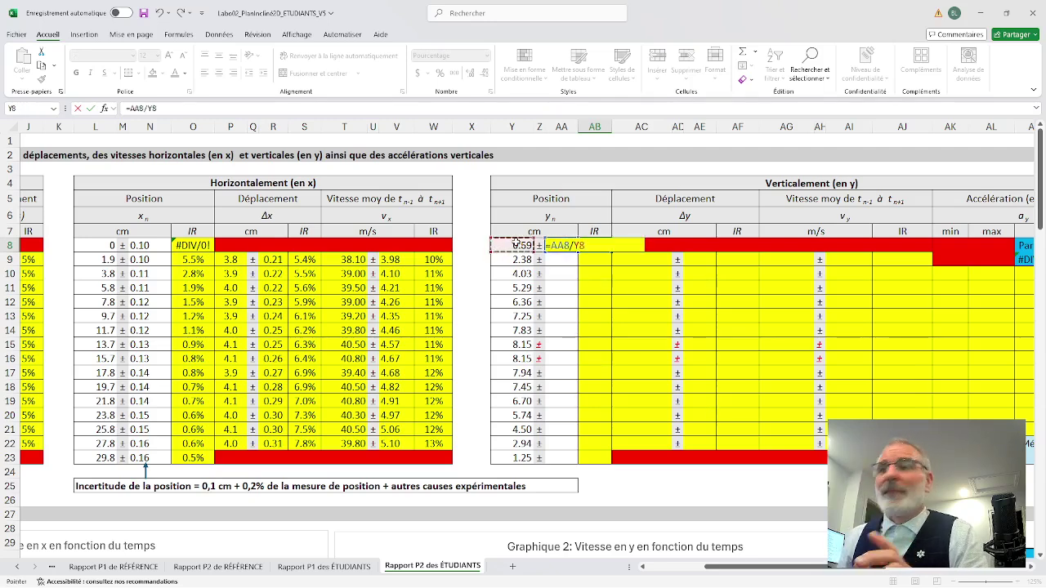
{"action": "key", "text": "Return"}
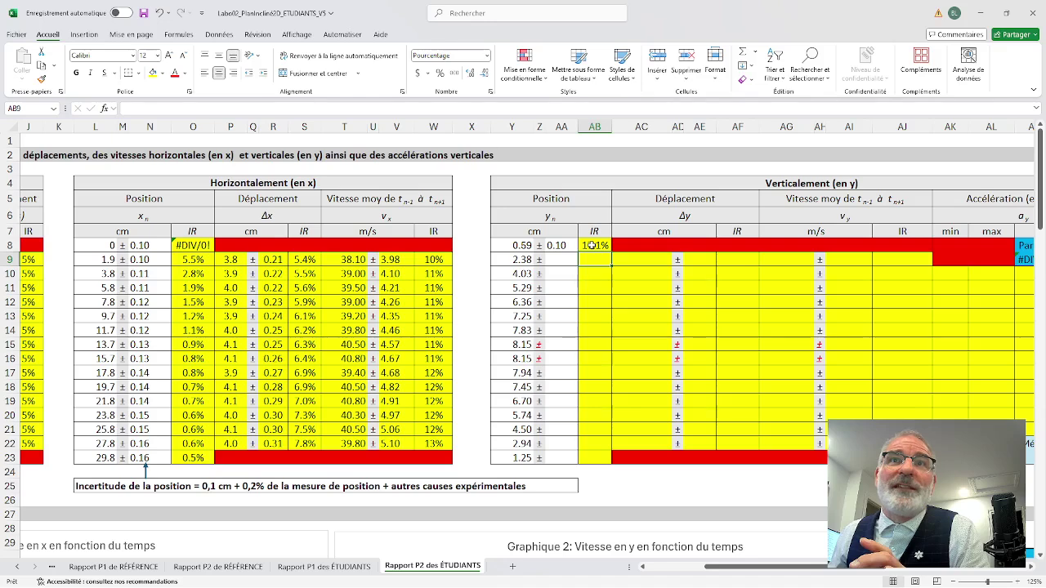
{"action": "left_click_drag", "start_coordinate": [553, 245], "coordinate": [612, 463]}
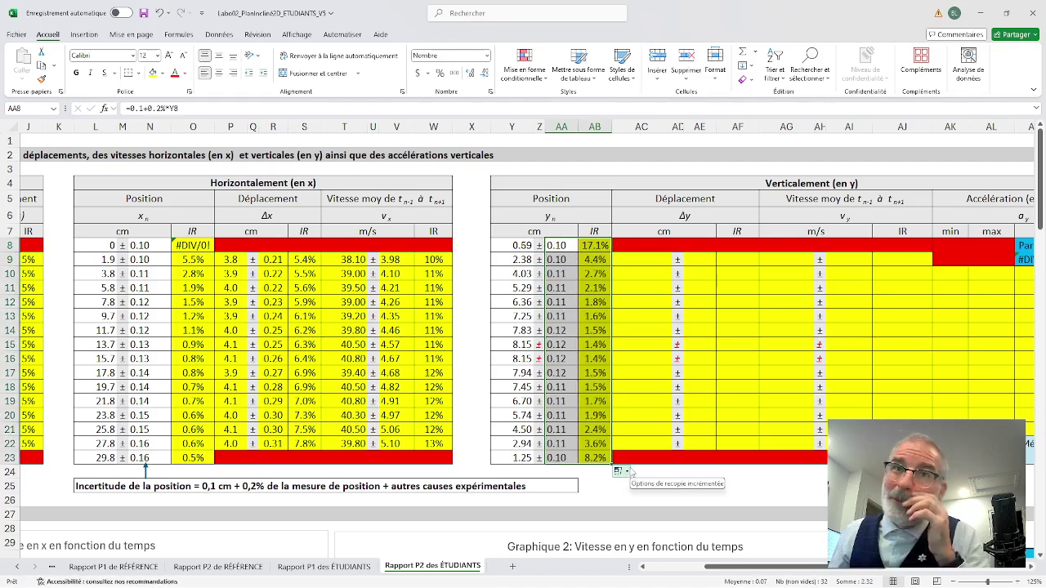
{"action": "left_click", "coordinate": [663, 473]}
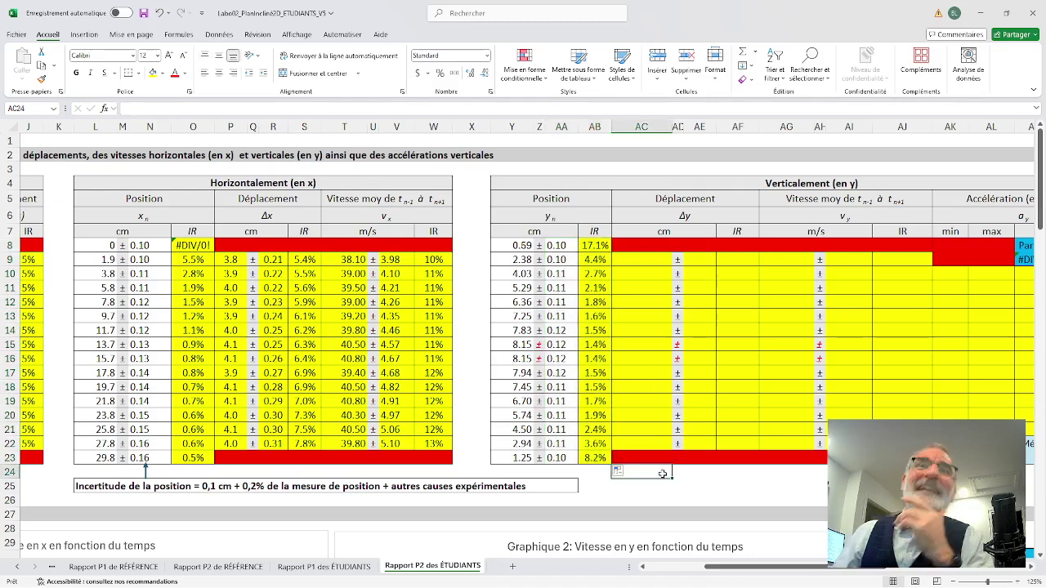
- Calculate the vertical displacement for event 2 in AC9 with the formula =(Y10-Y8)
{"action": "left_click", "coordinate": [646, 264]}
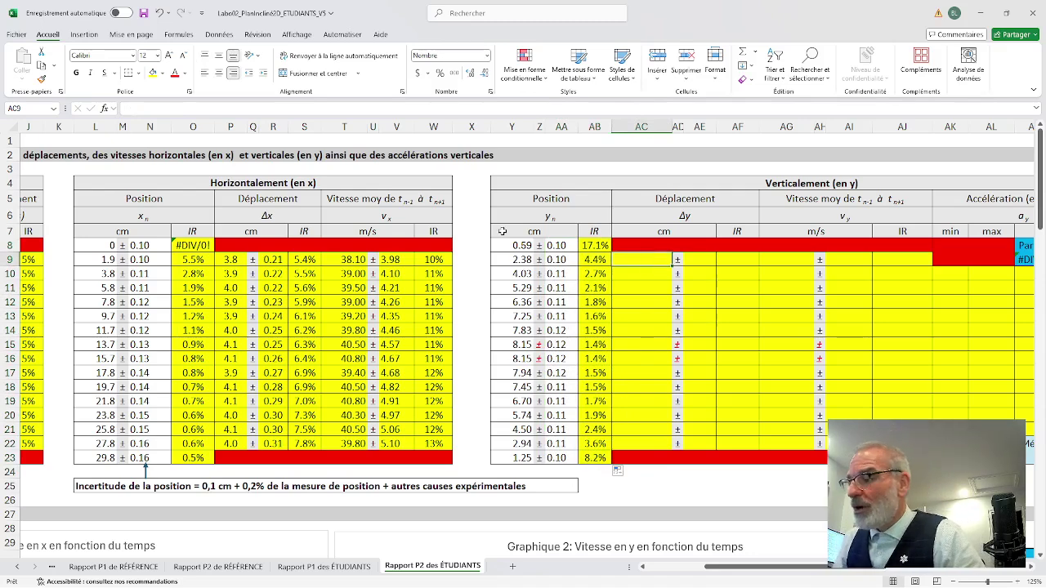
{"action": "type", "text": "="}
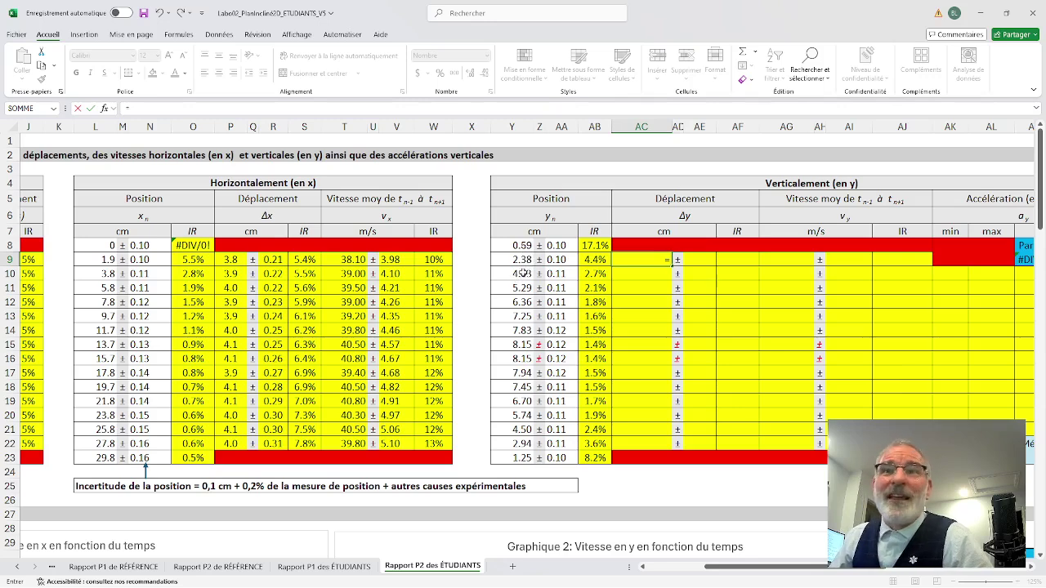
{"action": "type", "text": "("}
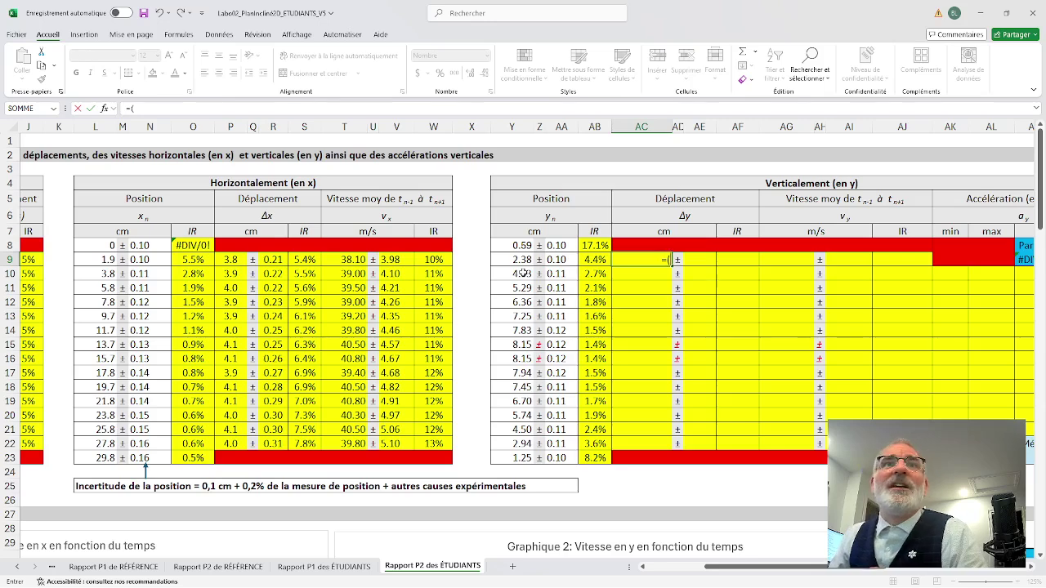
{"action": "left_click", "coordinate": [522, 275]}
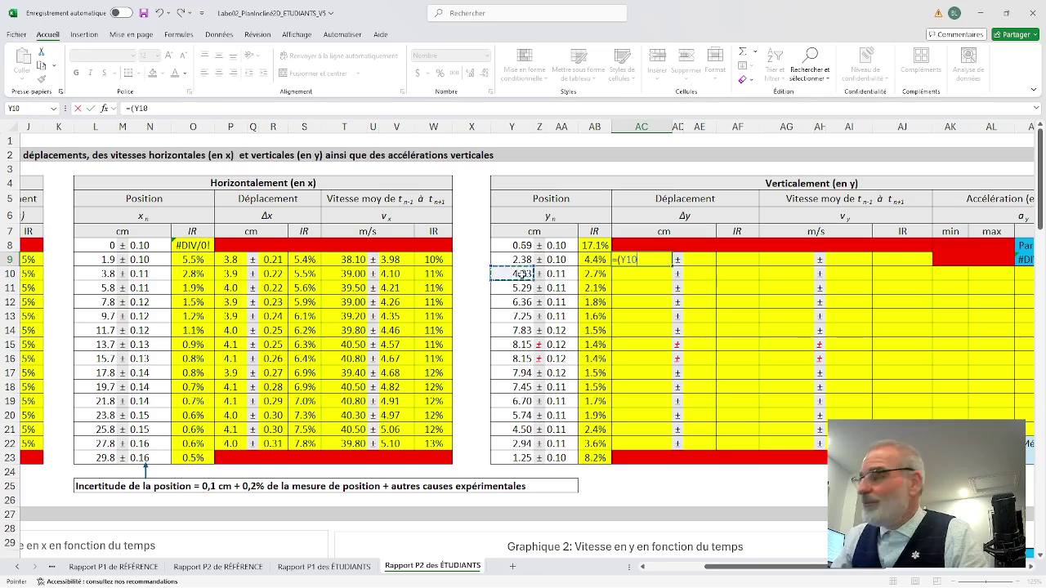
{"action": "type", "text": "-"}
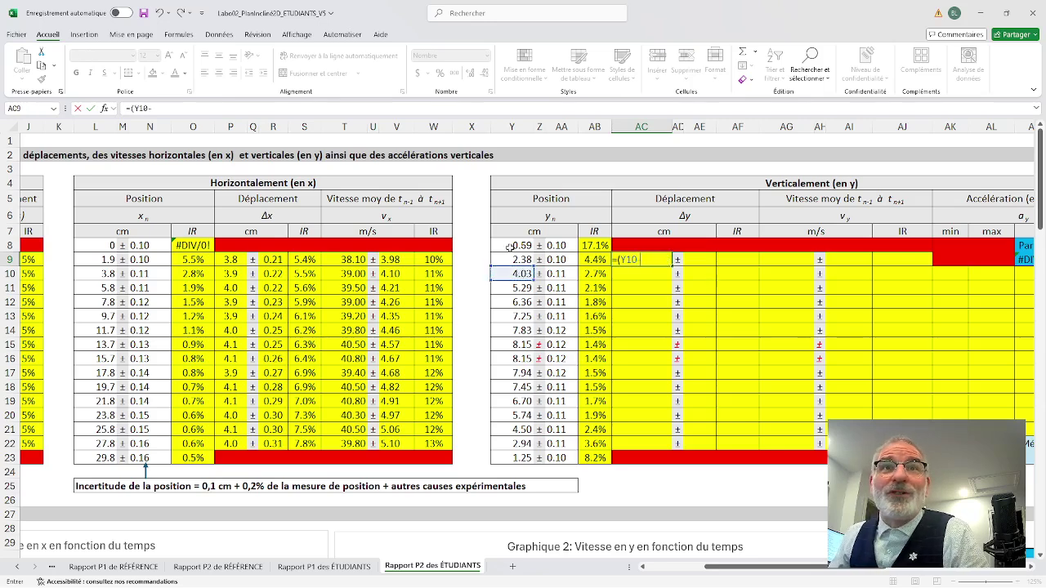
{"action": "left_click", "coordinate": [510, 246]}
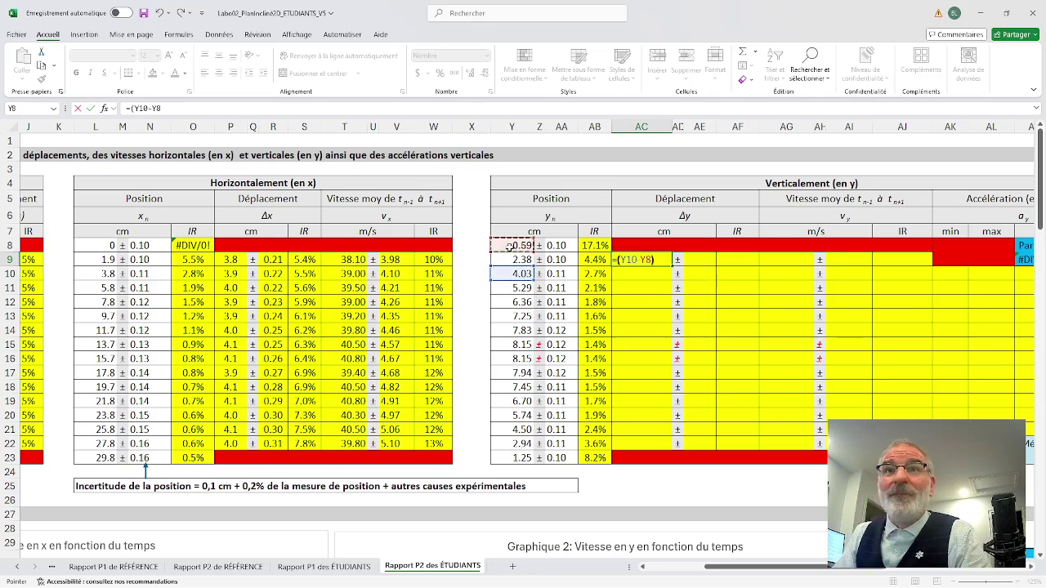
{"action": "type", "text": ")"}
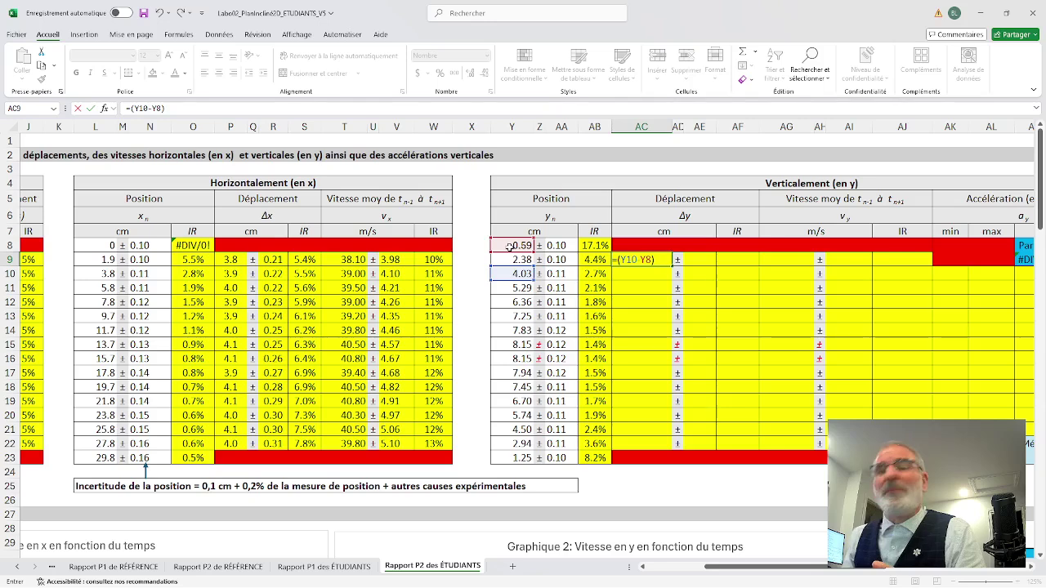
{"action": "key", "text": "Return"}
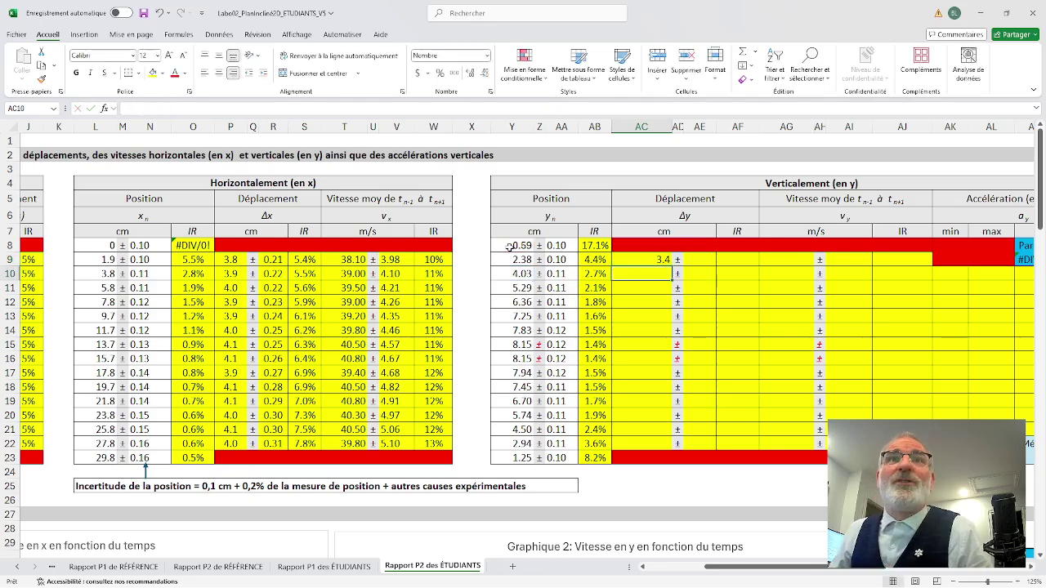
- Calculate the vertical displacement's uncertainty for event 2 in AE9 by adding the position uncertainties AA10 and AA8
{"action": "left_click", "coordinate": [696, 262]}
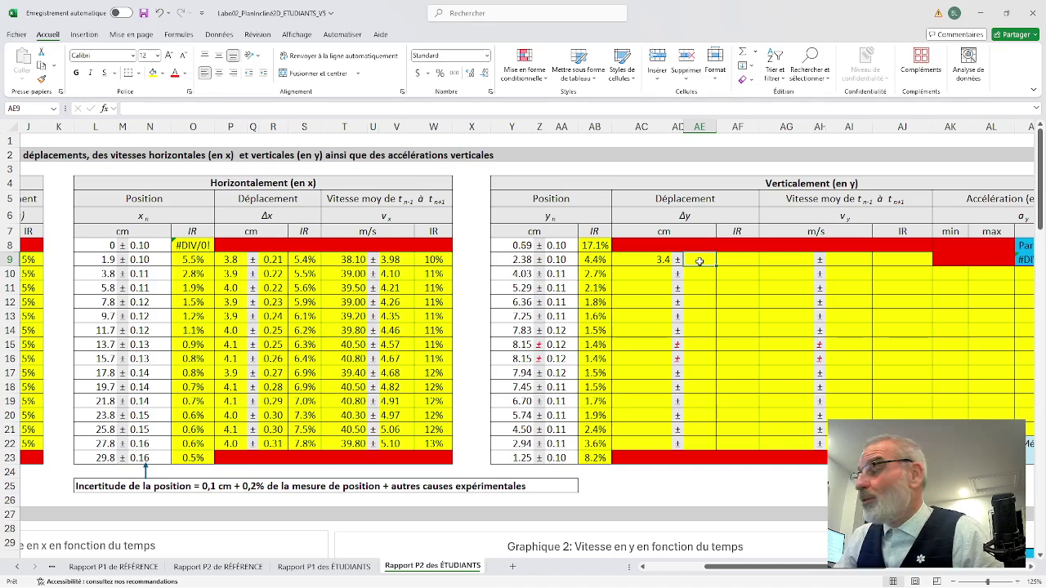
{"action": "type", "text": "="}
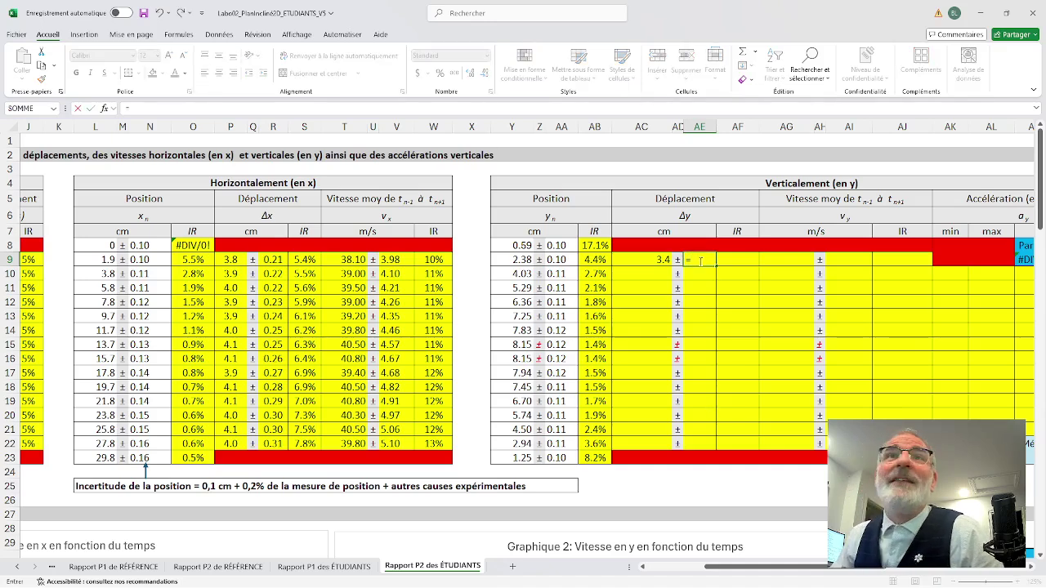
{"action": "left_click", "coordinate": [563, 274]}
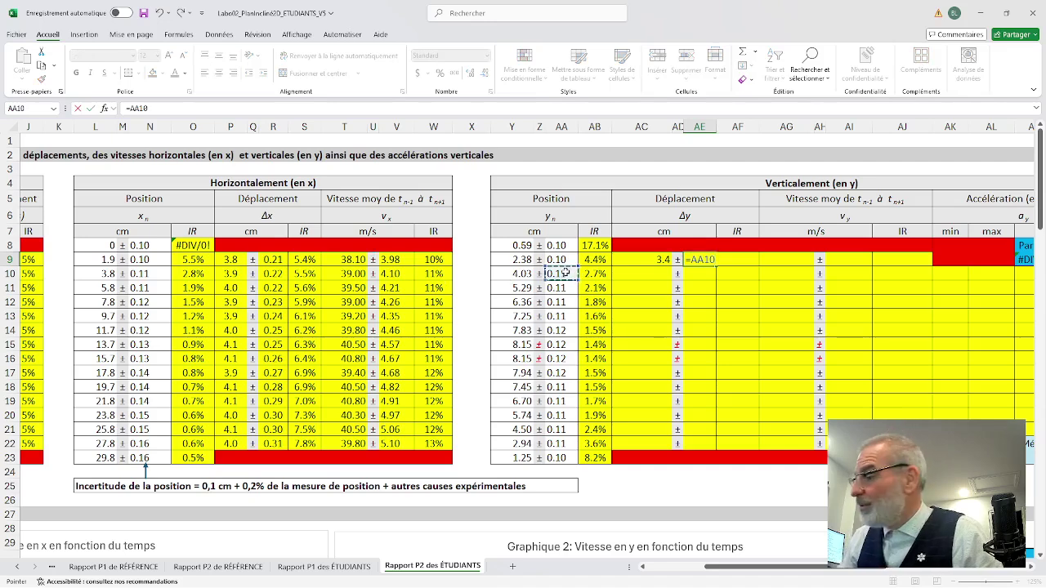
{"action": "type", "text": "+"}
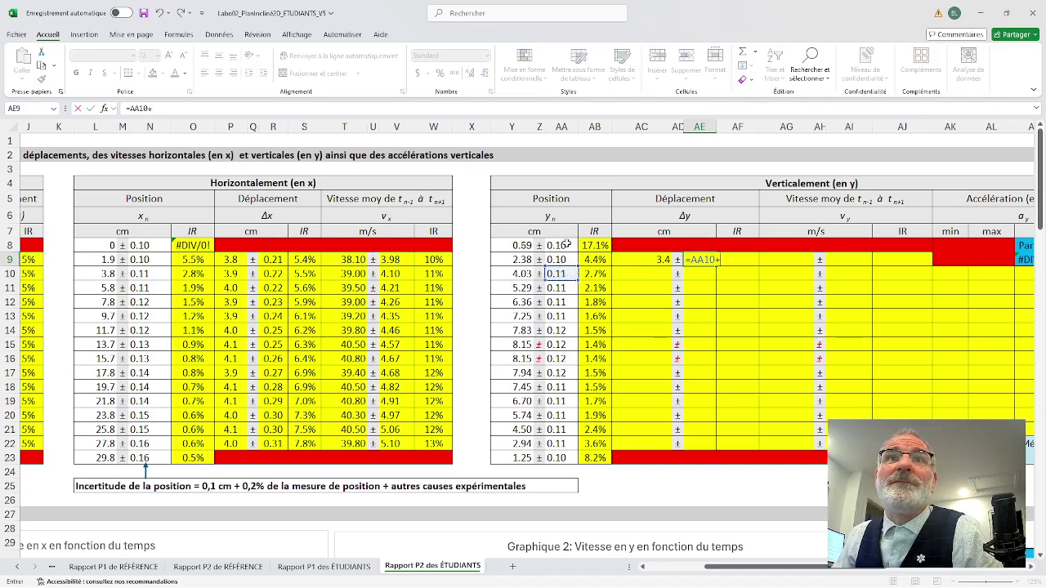
{"action": "left_click", "coordinate": [566, 245]}
{"action": "key", "text": "Return"}
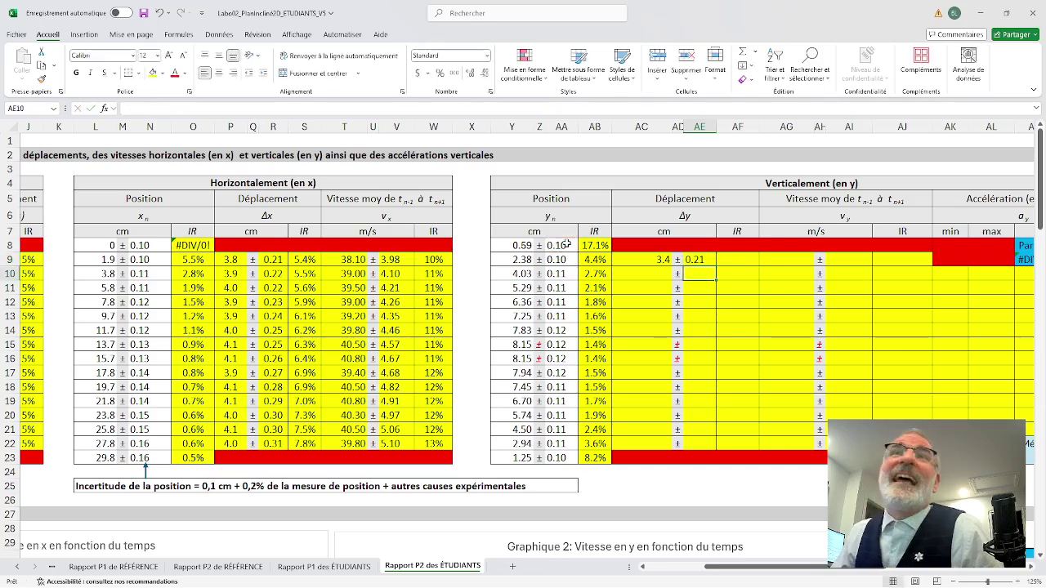
- Calculate the vertical displacement's relative uncertainty for event 2 in AF9 by dividing the uncertainty AE9 by the displacement AC9
{"action": "left_click", "coordinate": [745, 260]}
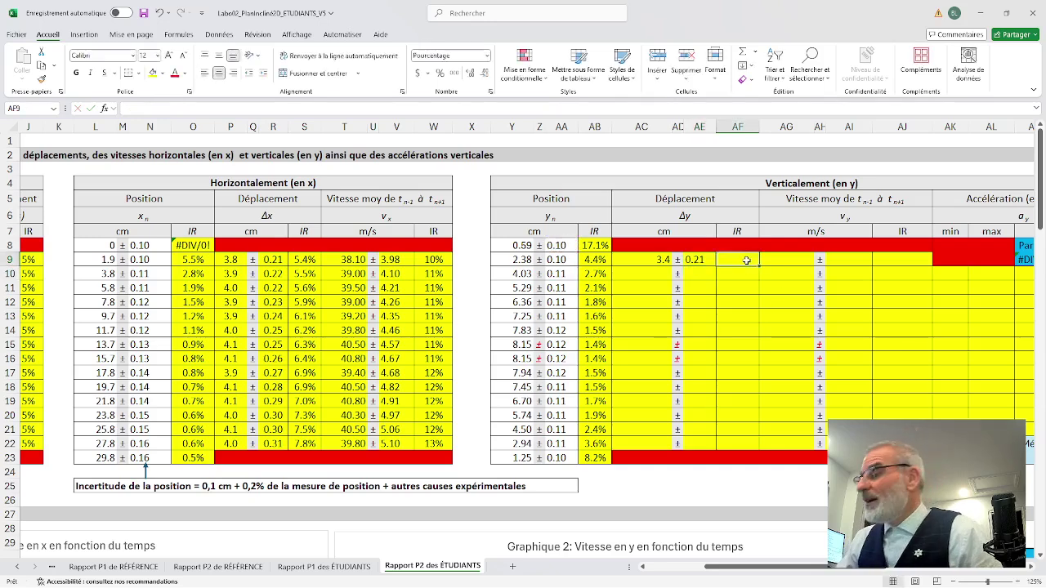
{"action": "type", "text": "="}
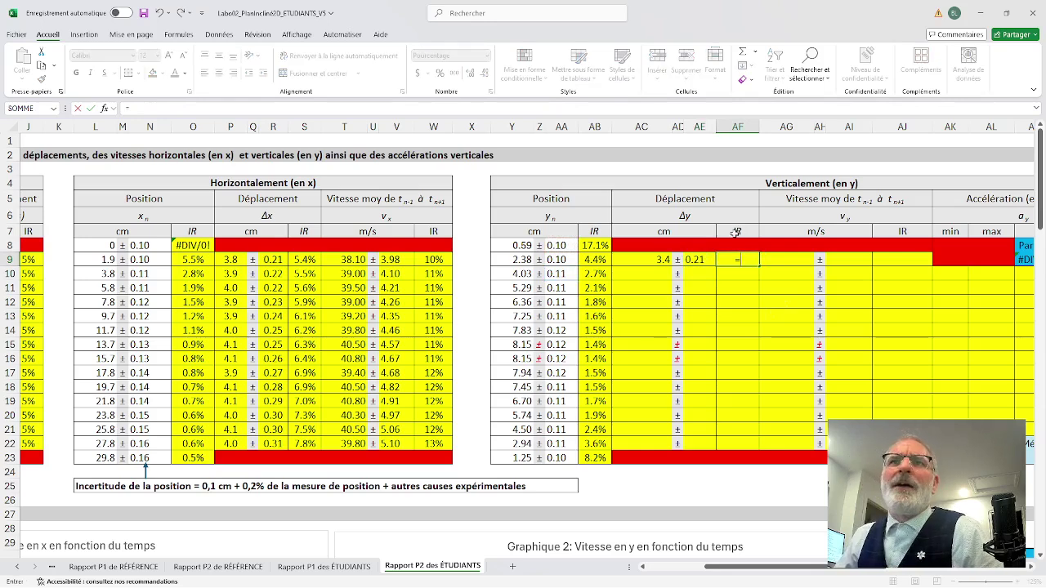
{"action": "left_click", "coordinate": [700, 259]}
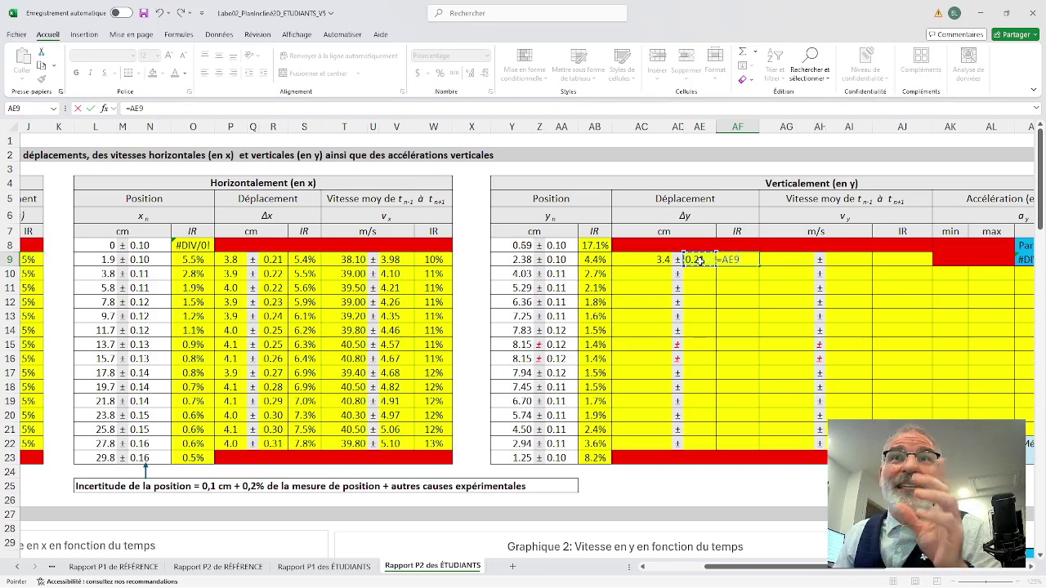
{"action": "type", "text": "/"}
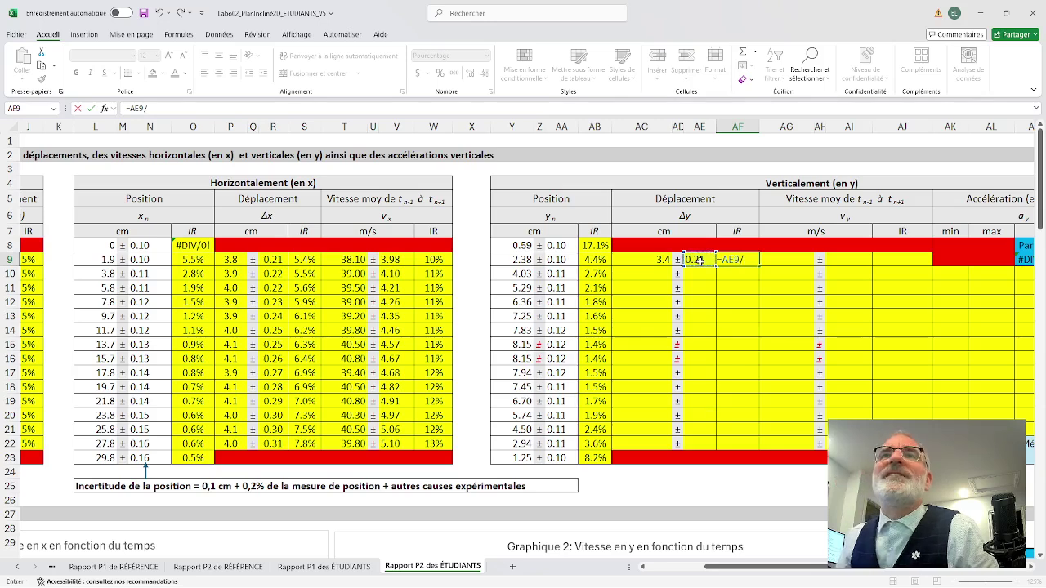
{"action": "left_click", "coordinate": [643, 259]}
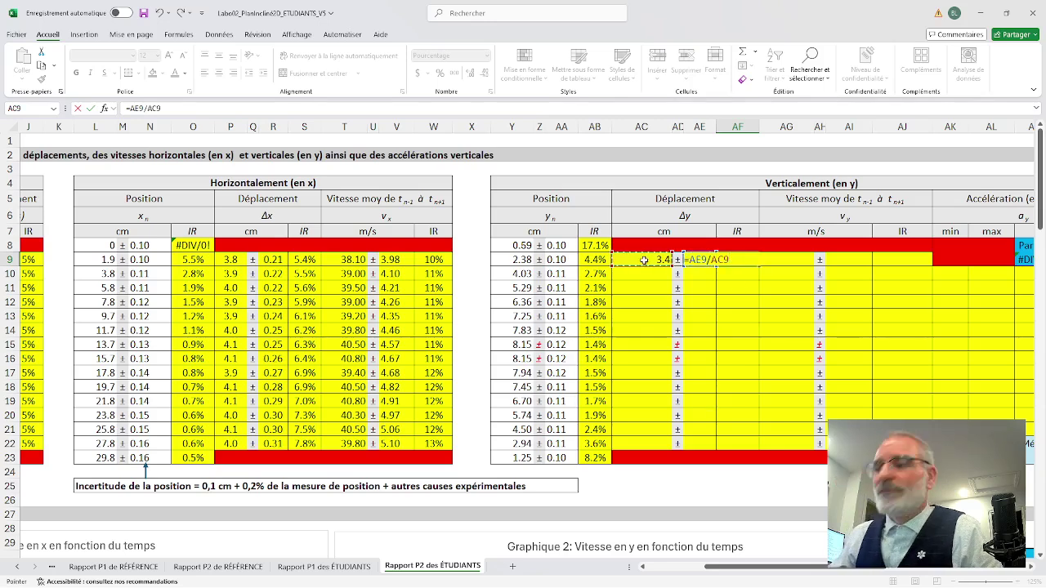
{"action": "key", "text": "Return"}
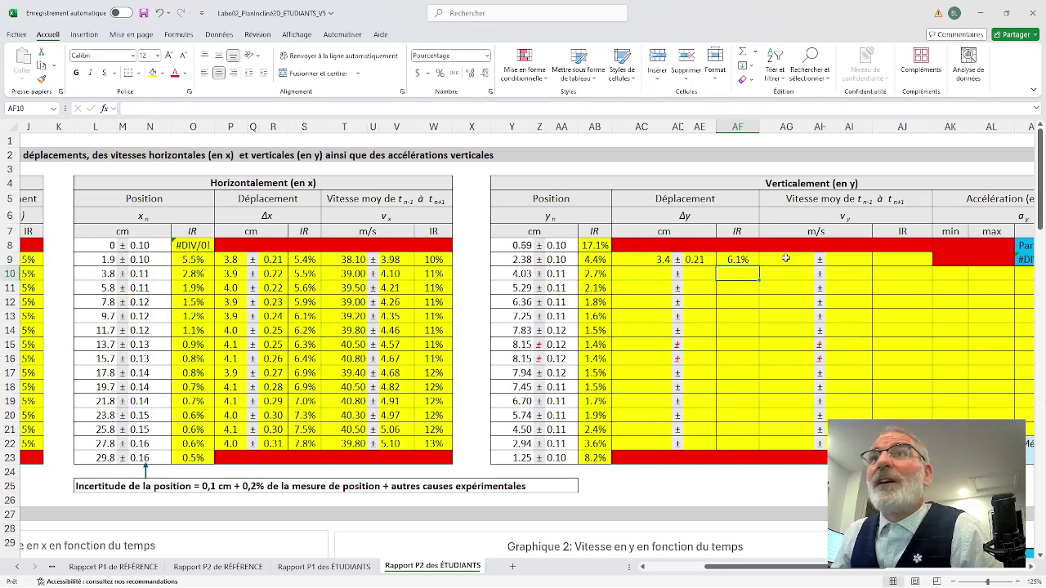
- Calculate the average vertical velocity for event 2 in AG9 by dividing the displacement AC9 by the duration G9
{"action": "left_click", "coordinate": [780, 260]}
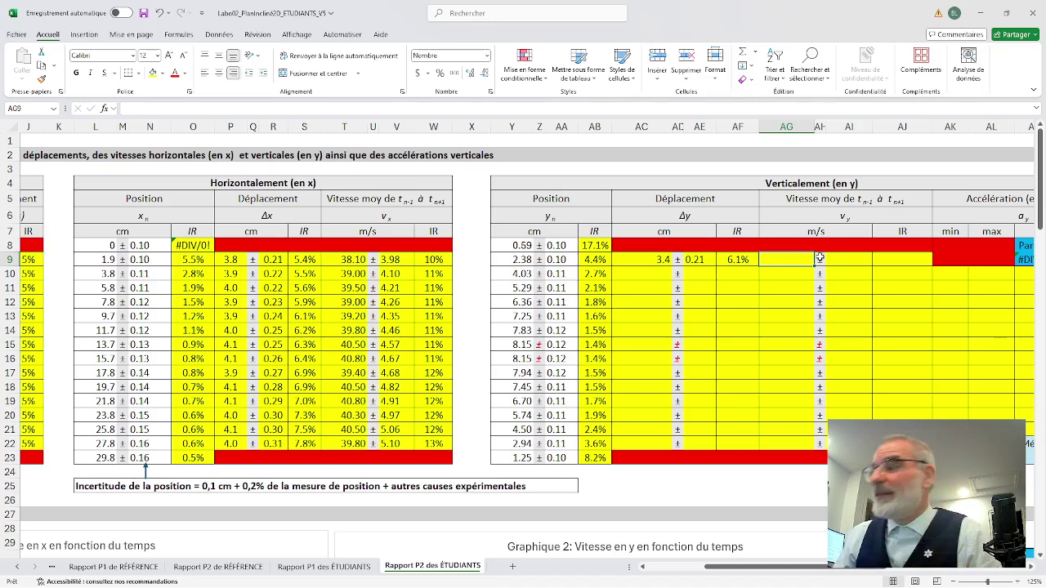
{"action": "type", "text": "="}
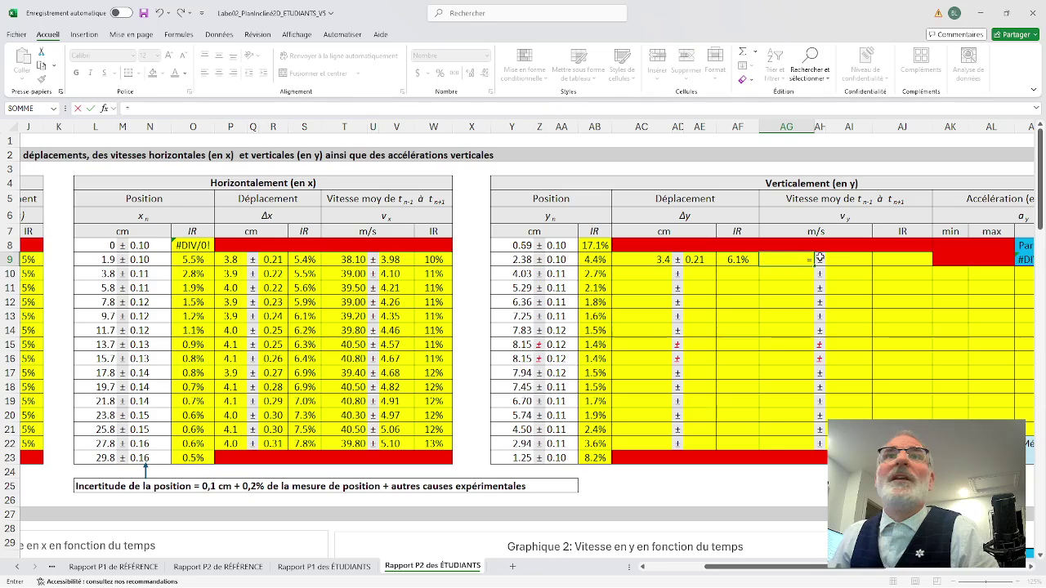
{"action": "left_click", "coordinate": [651, 260]}
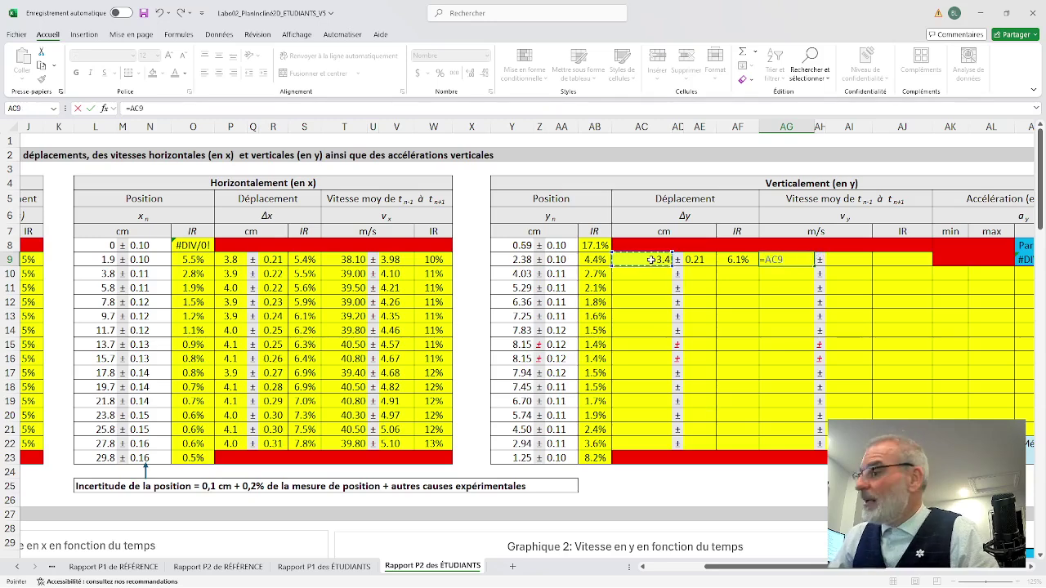
{"action": "type", "text": "/"}
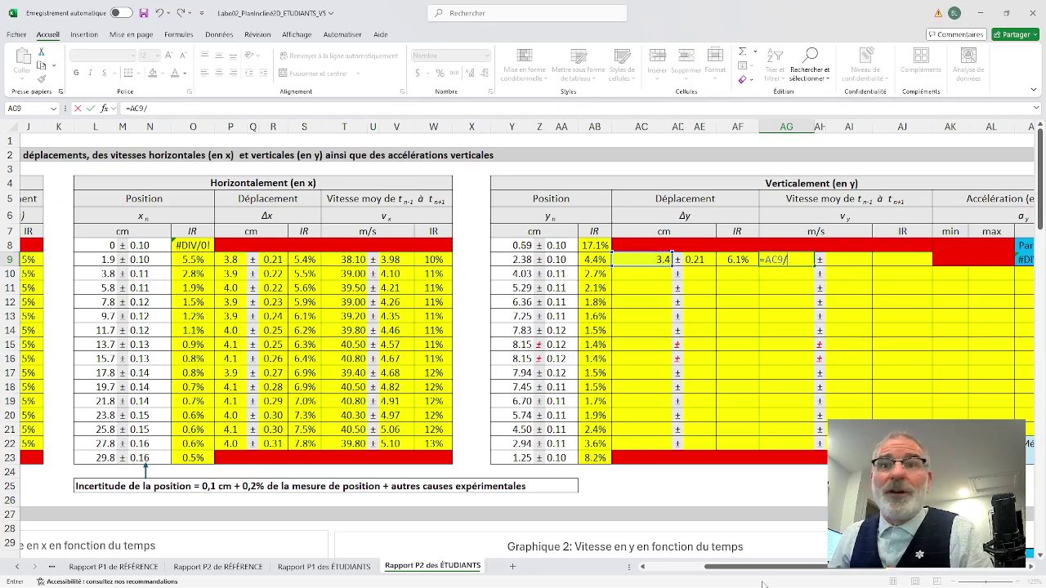
{"action": "left_click_drag", "start_coordinate": [762, 568], "coordinate": [693, 579]}
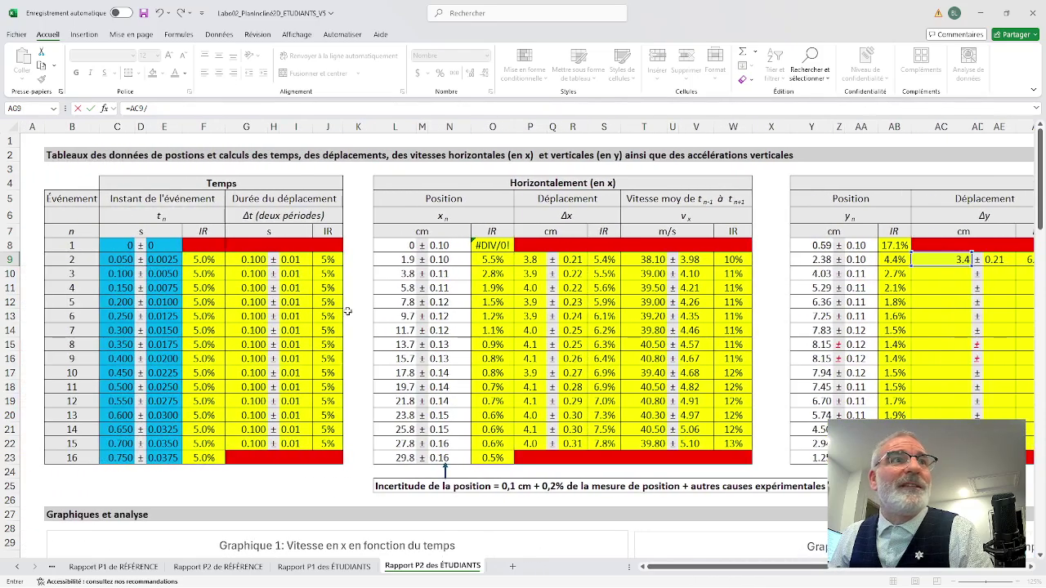
{"action": "left_click", "coordinate": [252, 259]}
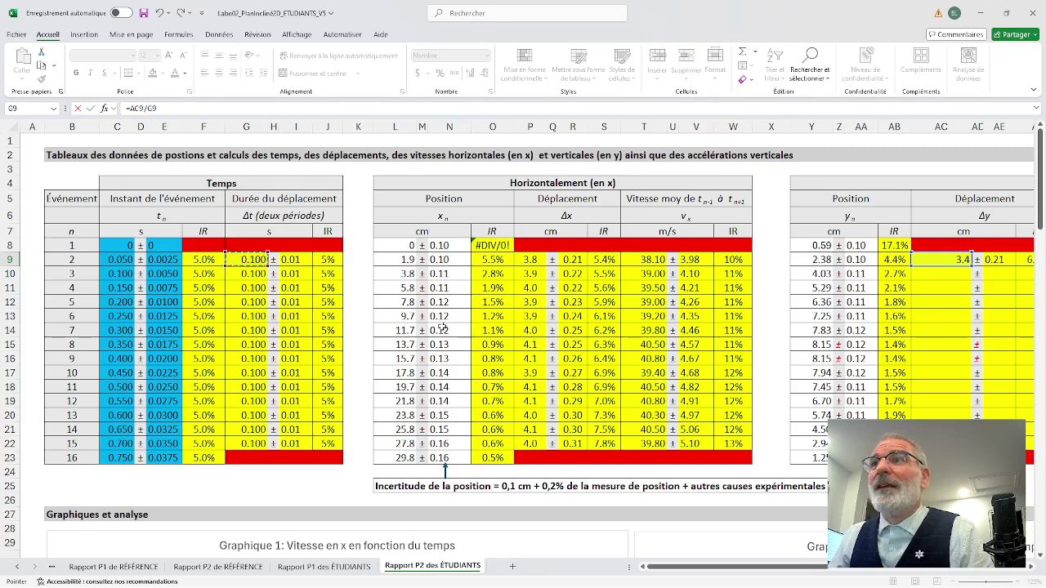
{"action": "scroll", "coordinate": [467, 322], "scroll_direction": "right", "scroll_amount": 5}
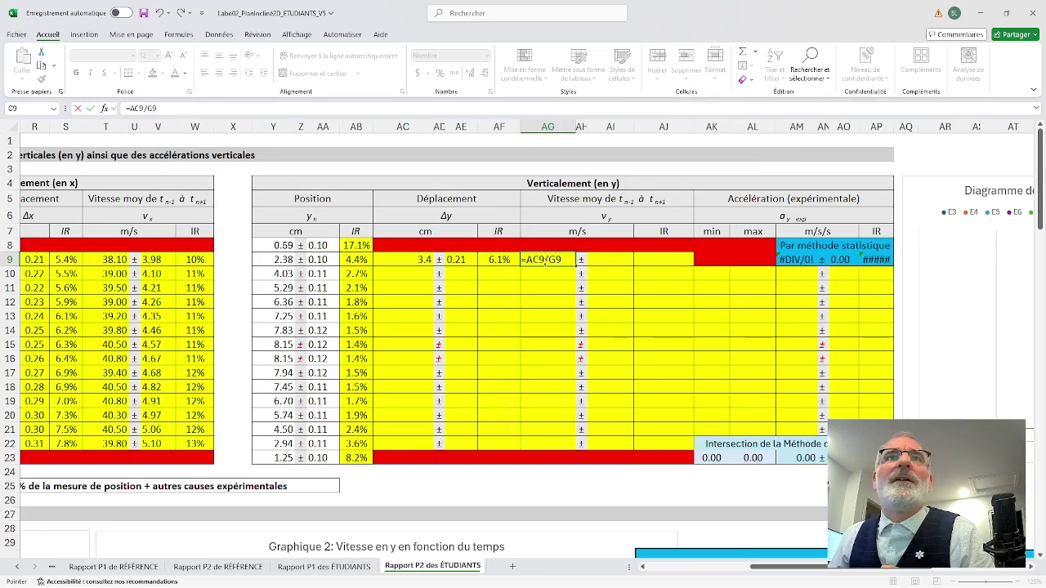
{"action": "left_click", "coordinate": [566, 259]}
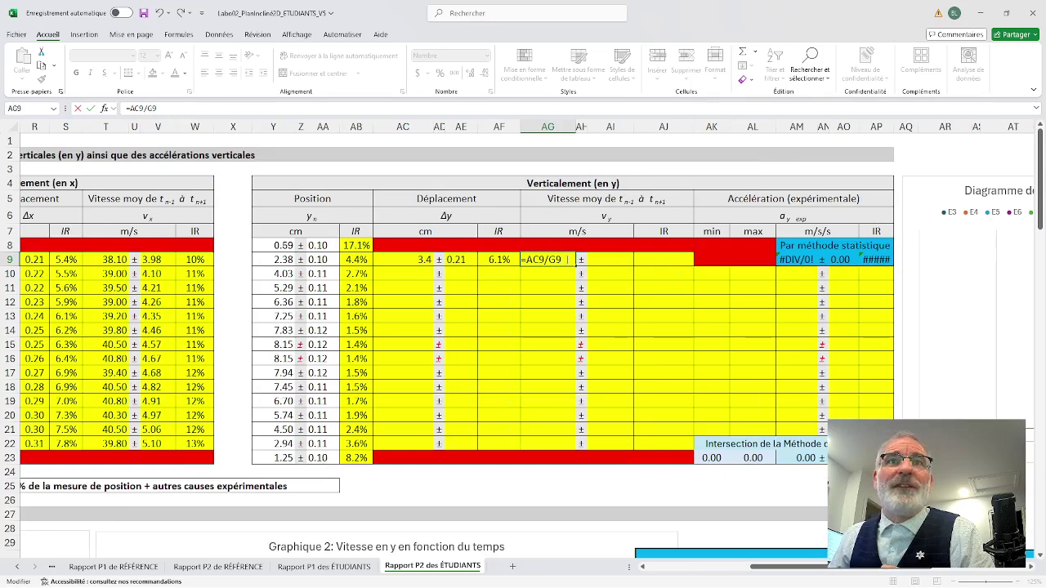
{"action": "key", "text": "Return"}
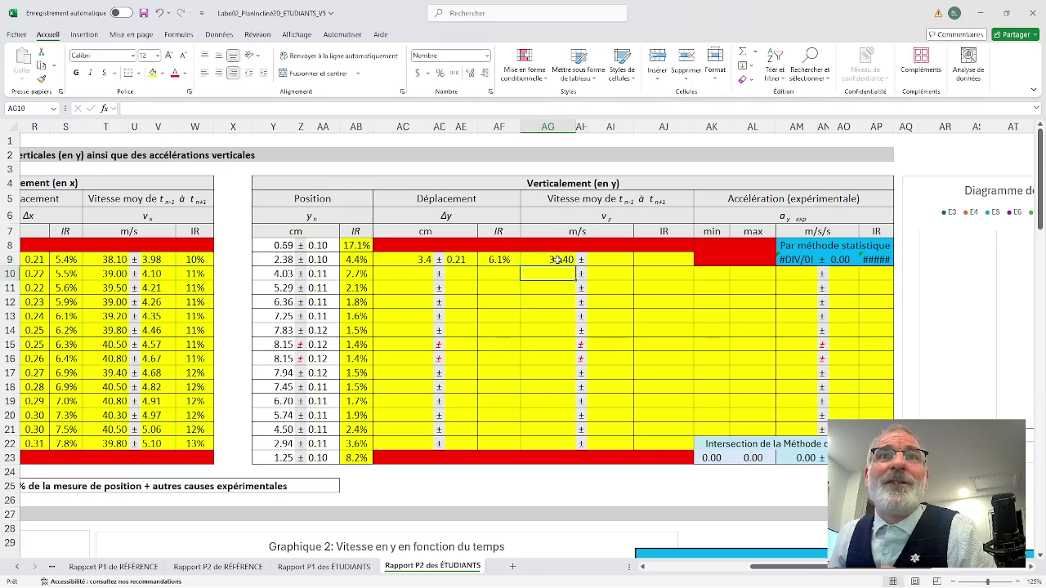
- Calculate the average vertical velocity's uncertainty for event 2 in AI9 with the formula =(AF9+J9)*AG9
{"action": "left_click", "coordinate": [556, 259]}
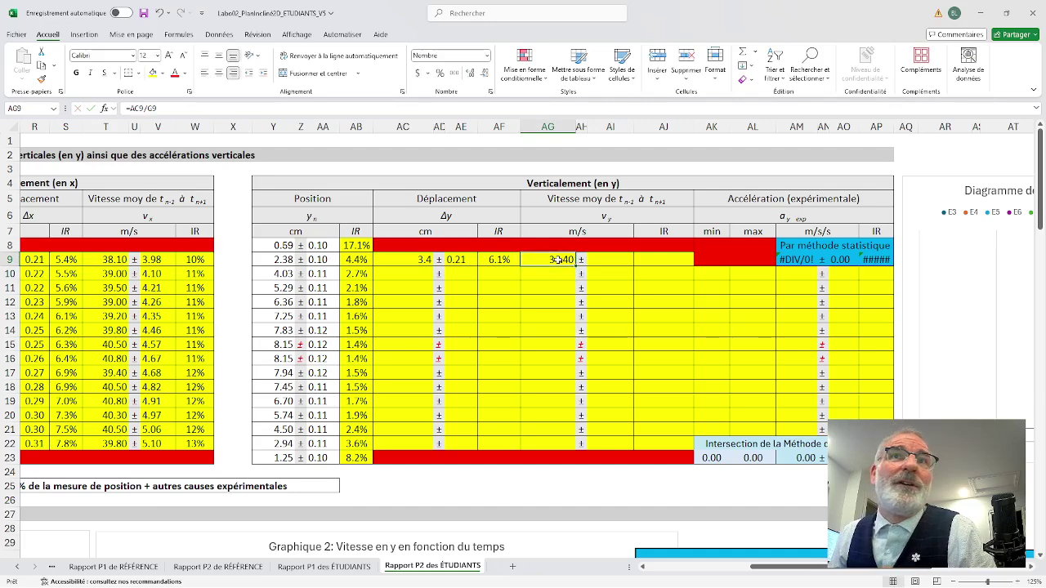
{"action": "left_click", "coordinate": [604, 261]}
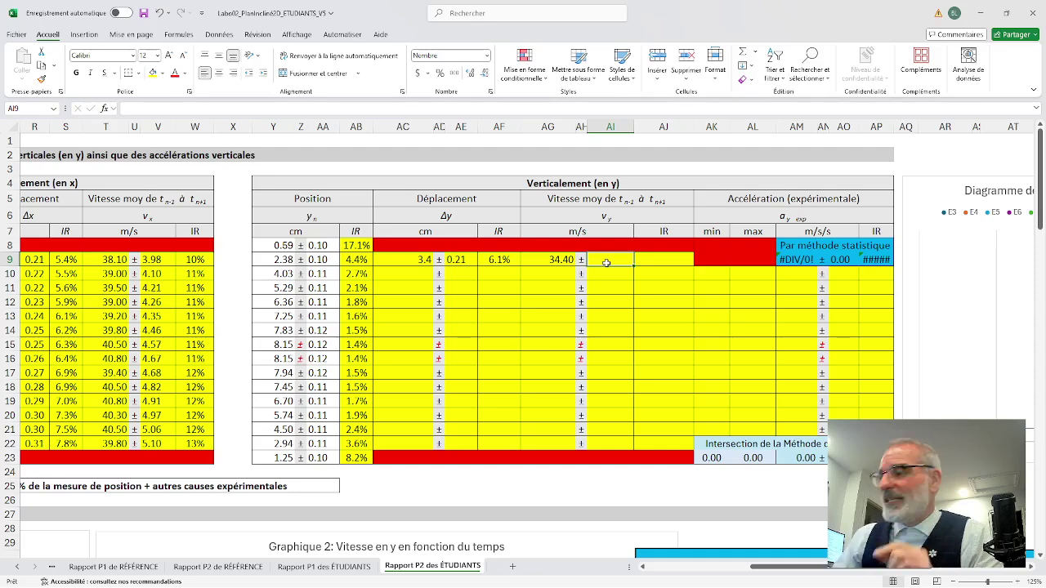
{"action": "type", "text": "="}
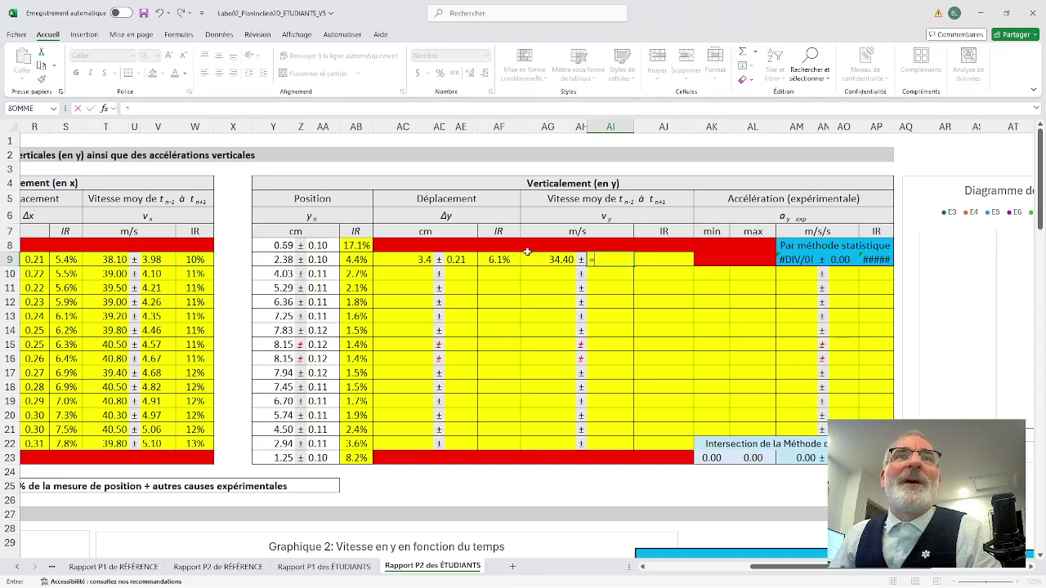
{"action": "left_click", "coordinate": [498, 259]}
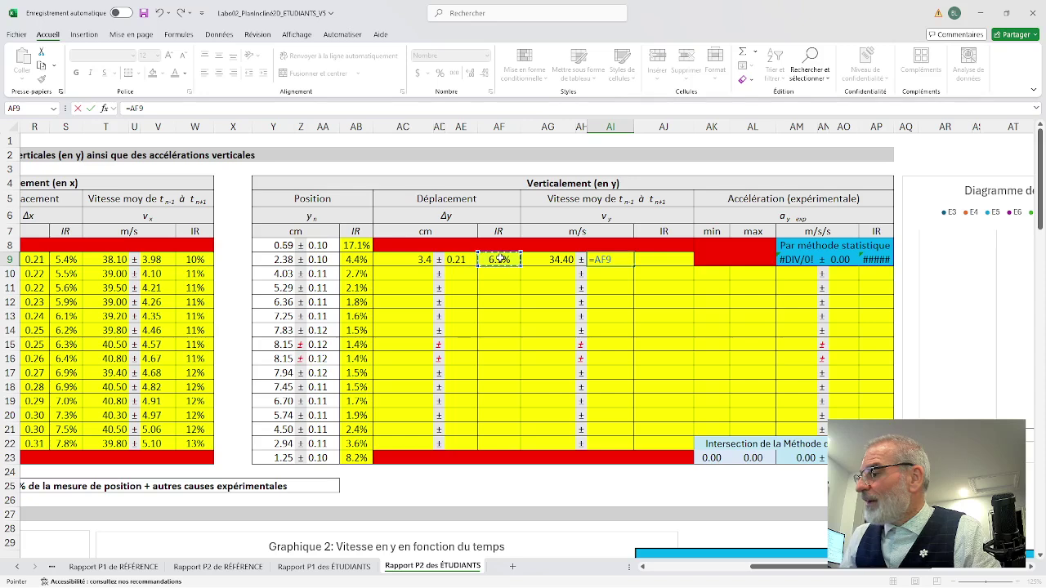
{"action": "key", "text": "BackSpace"}
{"action": "key", "text": "BackSpace"}
{"action": "key", "text": "BackSpace"}
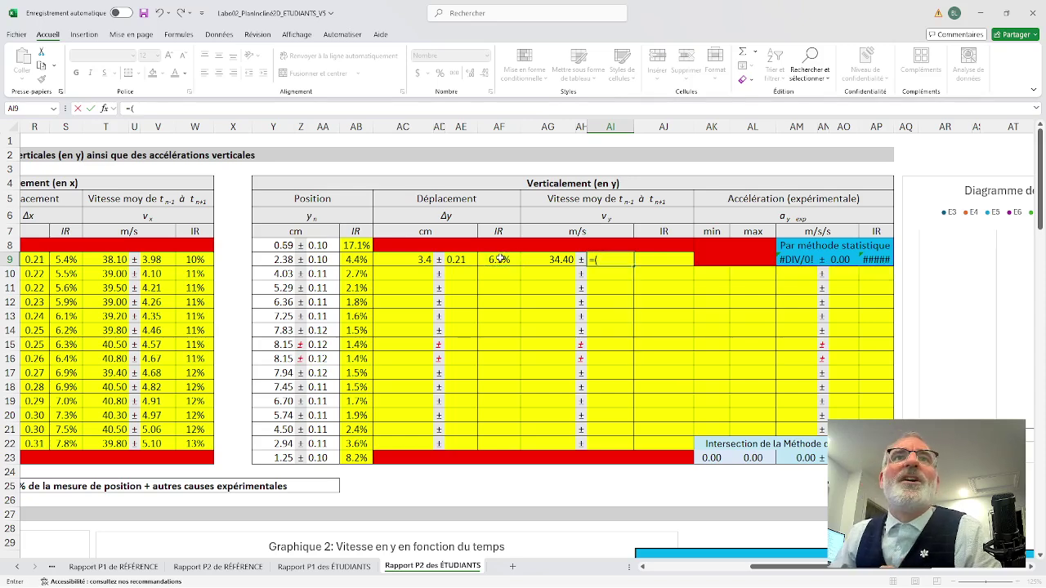
{"action": "left_click", "coordinate": [496, 259]}
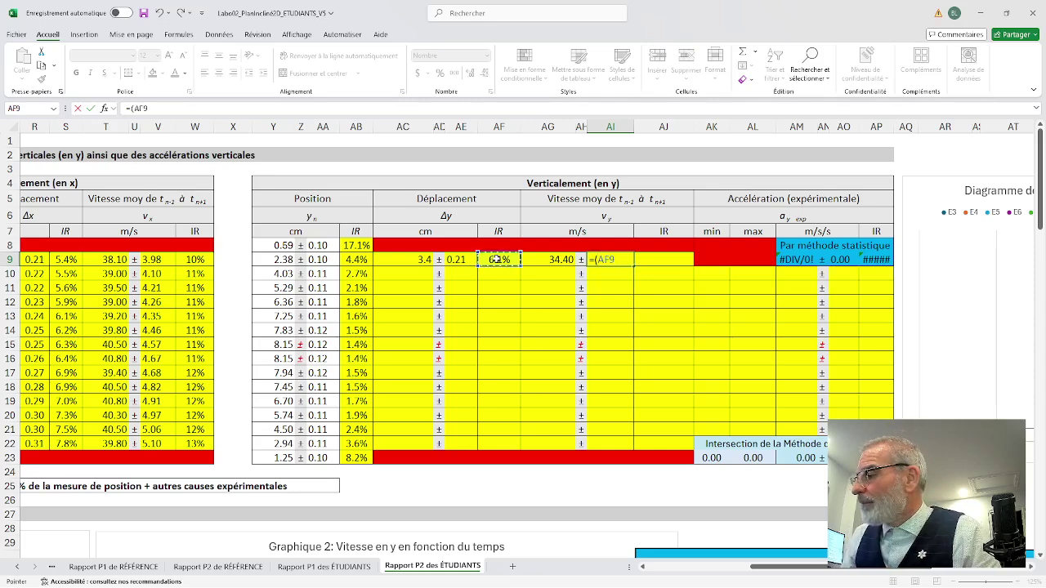
{"action": "type", "text": "+"}
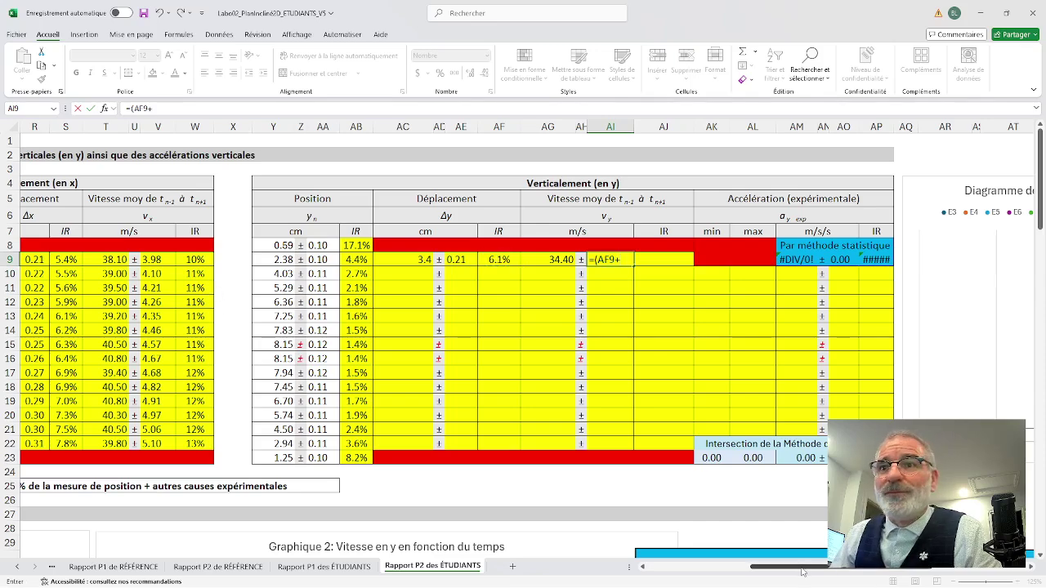
{"action": "left_click_drag", "start_coordinate": [805, 567], "coordinate": [700, 569]}
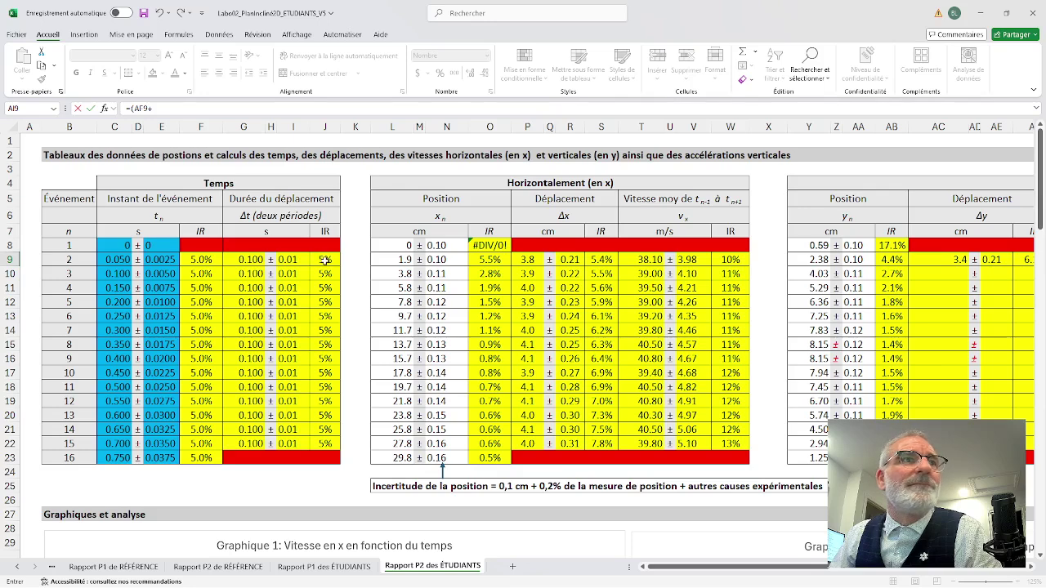
{"action": "left_click", "coordinate": [325, 260]}
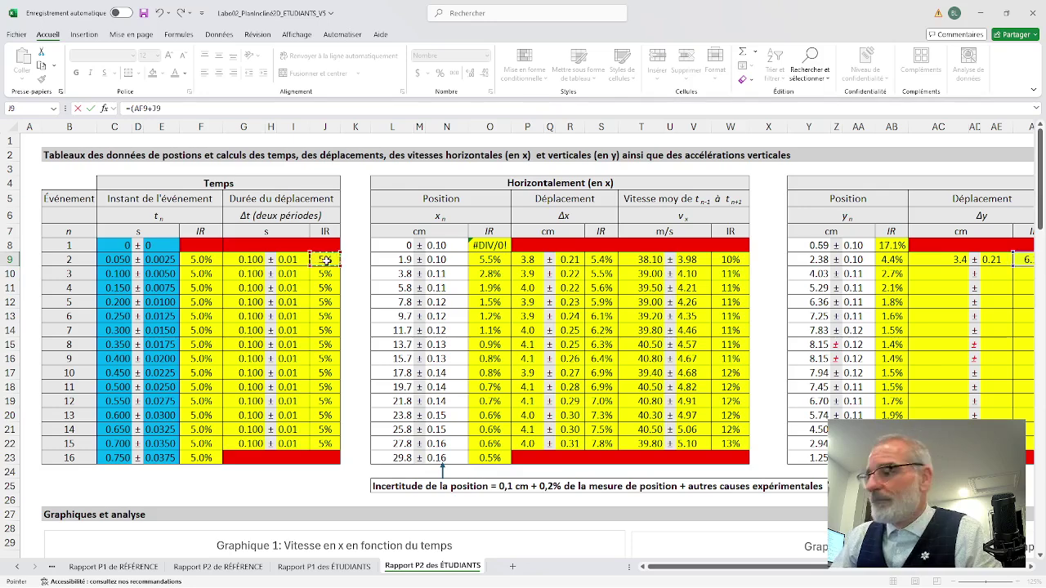
{"action": "left_click_drag", "start_coordinate": [670, 568], "coordinate": [797, 570]}
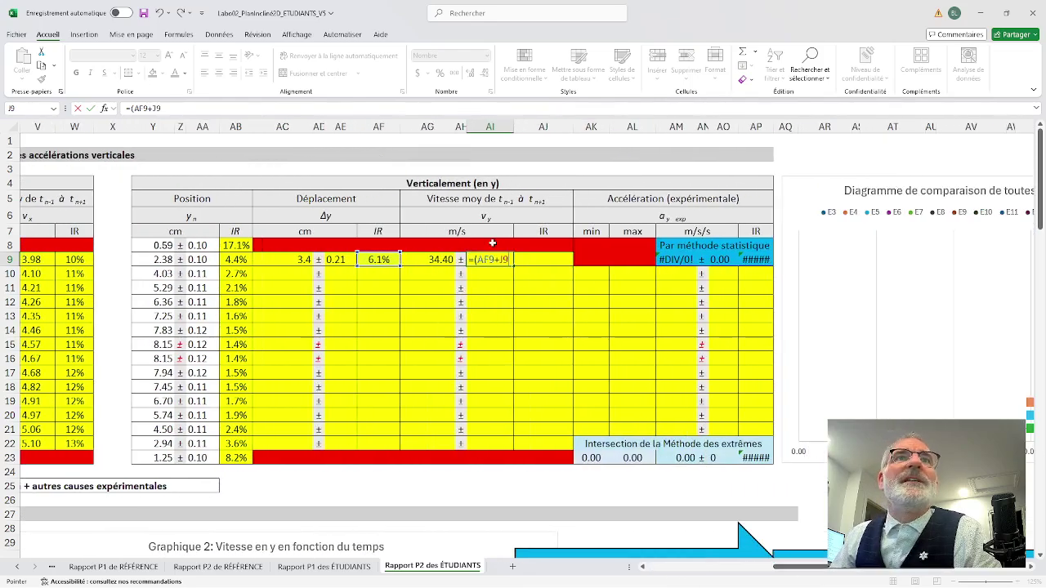
{"action": "left_click", "coordinate": [167, 107]}
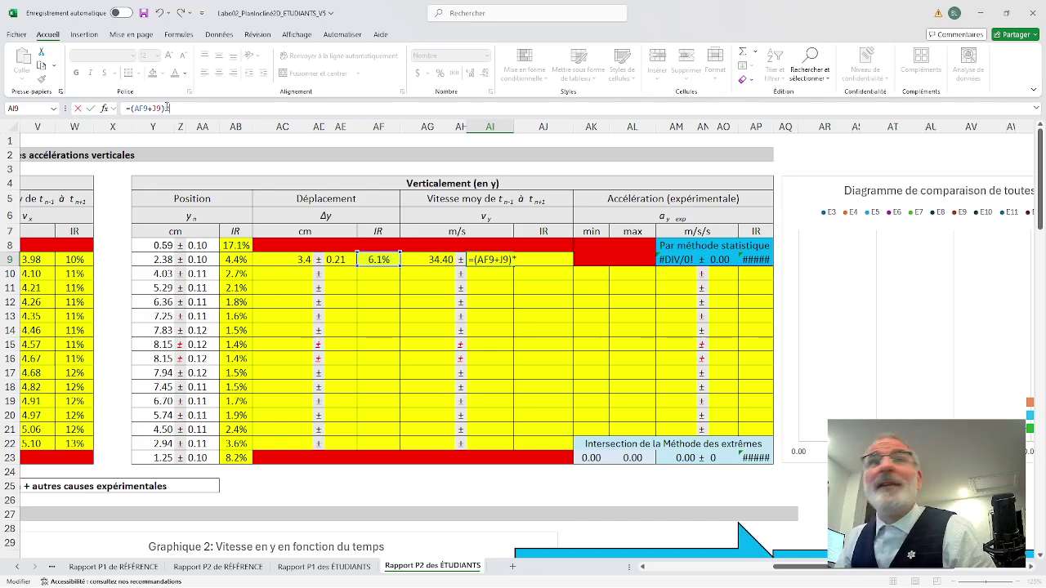
{"action": "left_click", "coordinate": [433, 259]}
{"action": "key", "text": "Return"}
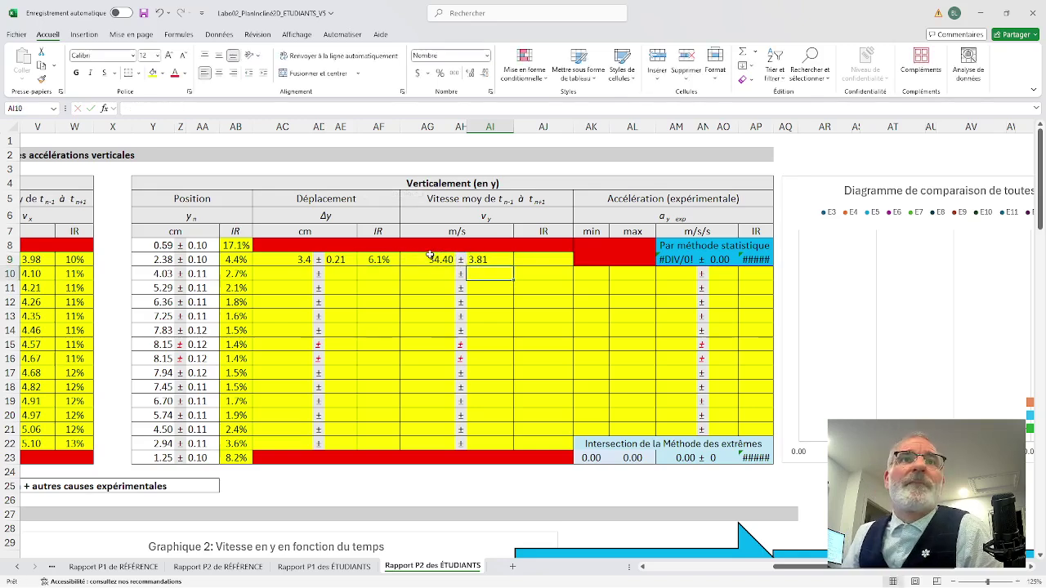
- Calculate the average vertical velocity's relative uncertainty for event 2 in AJ9 by dividing the uncertainty AI9 by the velocity AG9
{"action": "left_click", "coordinate": [500, 261]}
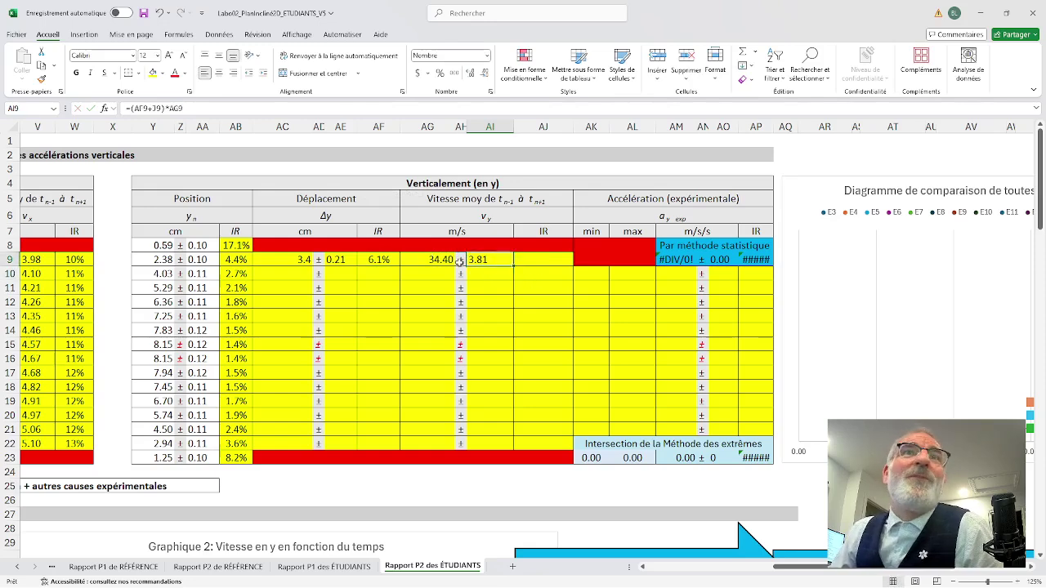
{"action": "left_click", "coordinate": [433, 259]}
{"action": "left_click", "coordinate": [544, 258]}
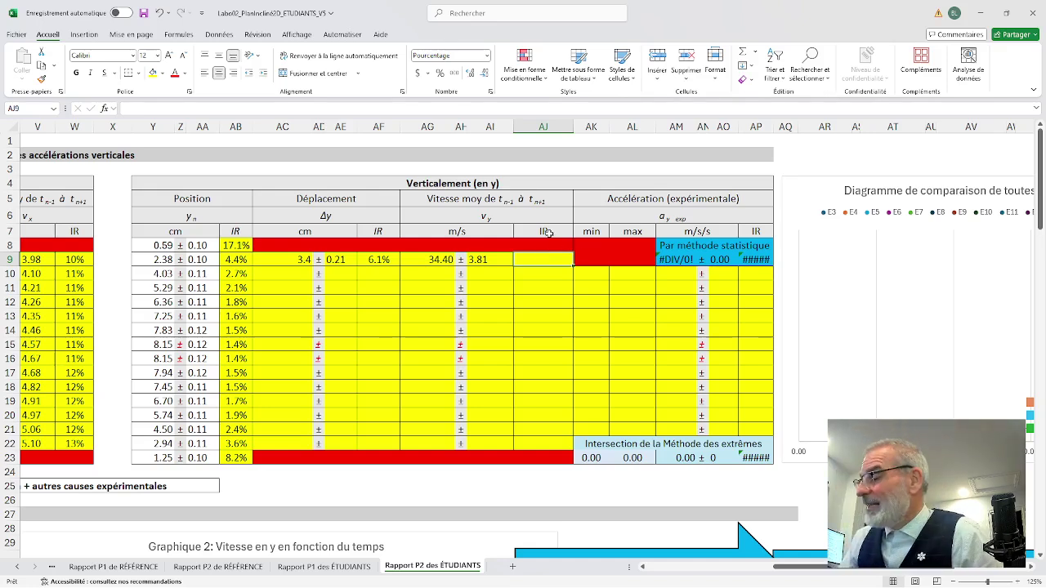
{"action": "type", "text": "="}
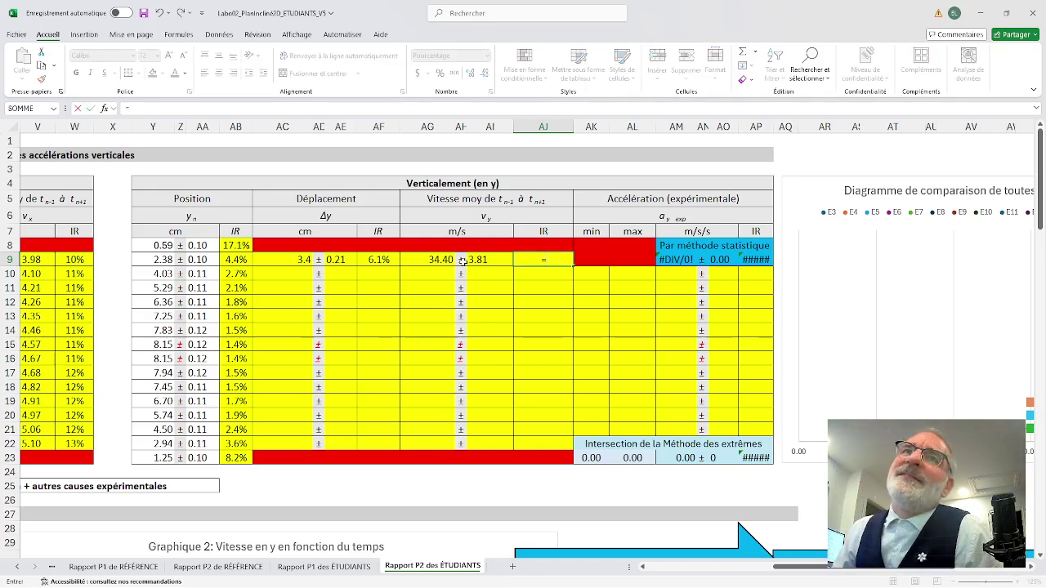
{"action": "left_click", "coordinate": [490, 259]}
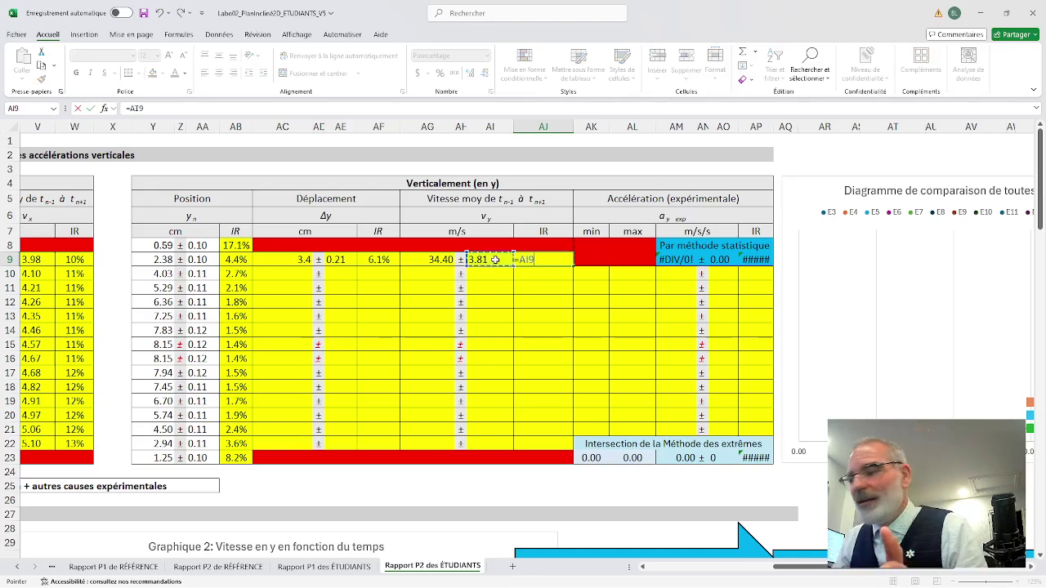
{"action": "type", "text": "/"}
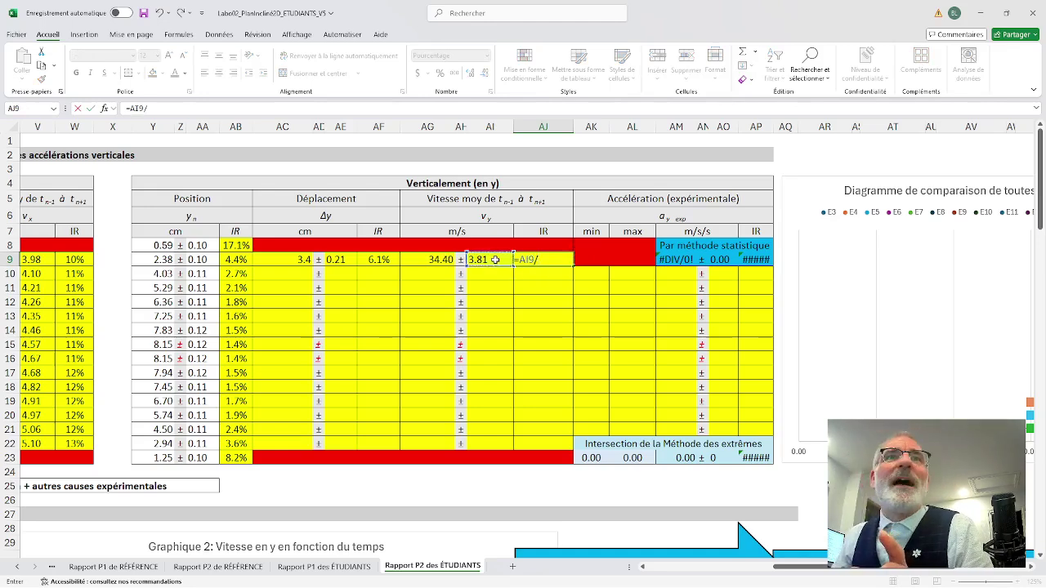
{"action": "left_click", "coordinate": [438, 259]}
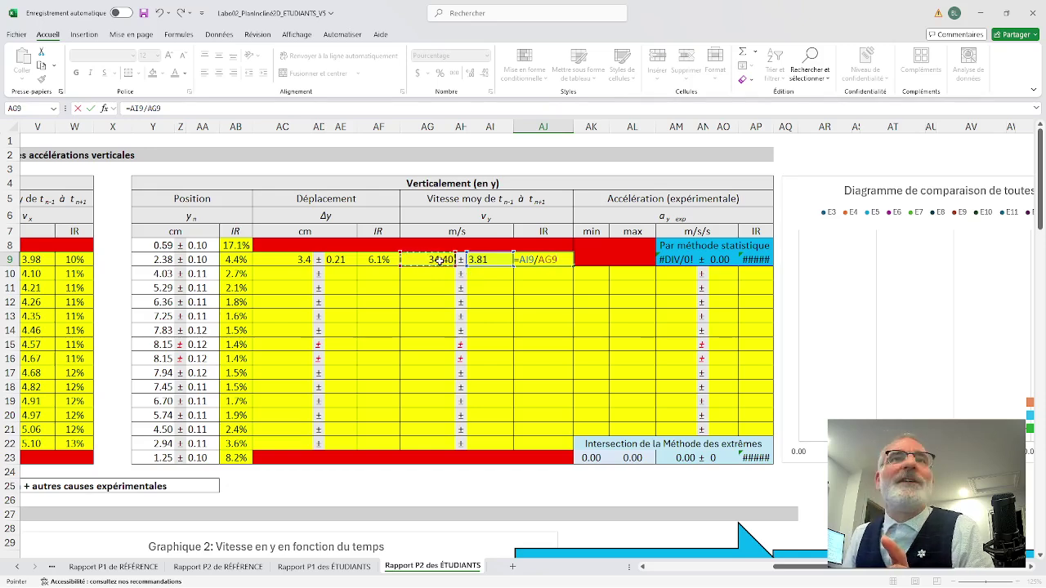
{"action": "key", "text": "Return"}
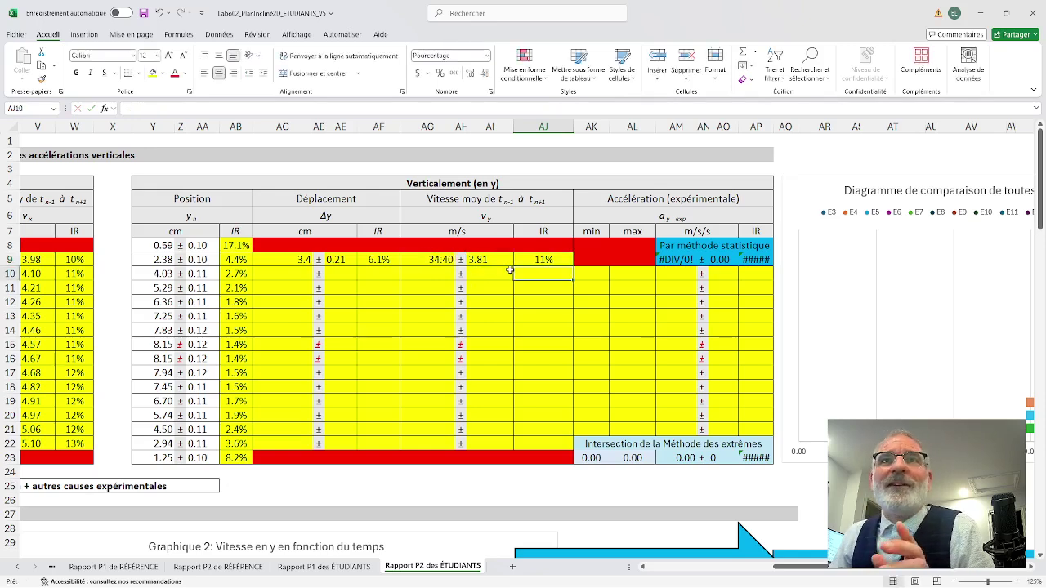
- Copy the vertical displacement and velocity formulas in AC9:AJ9 down through row 22
{"action": "left_click_drag", "start_coordinate": [276, 260], "coordinate": [573, 449]}
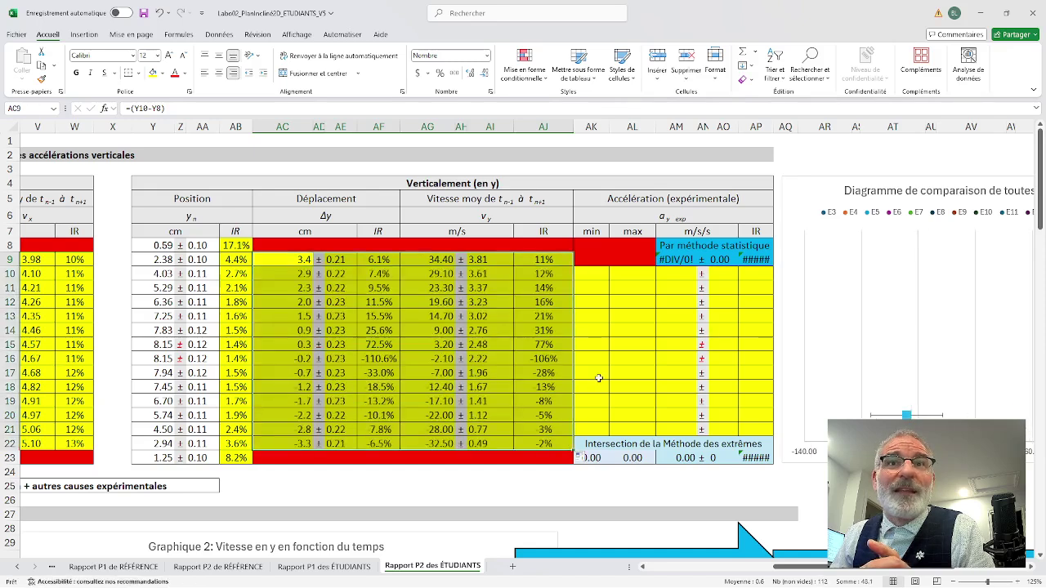
{"action": "left_click", "coordinate": [555, 358]}
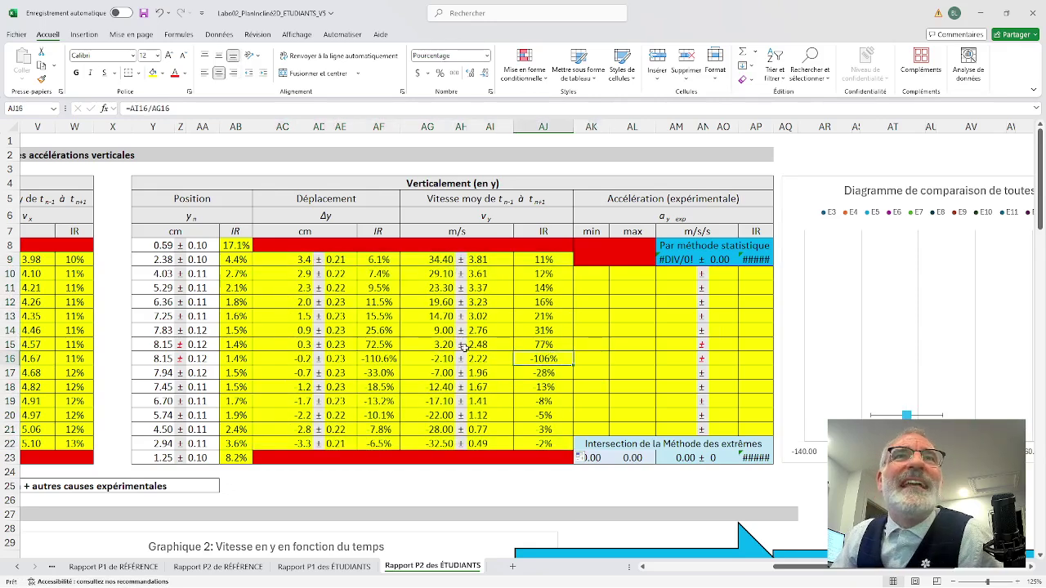
{"action": "left_click", "coordinate": [536, 375]}
{"action": "left_click", "coordinate": [527, 359]}
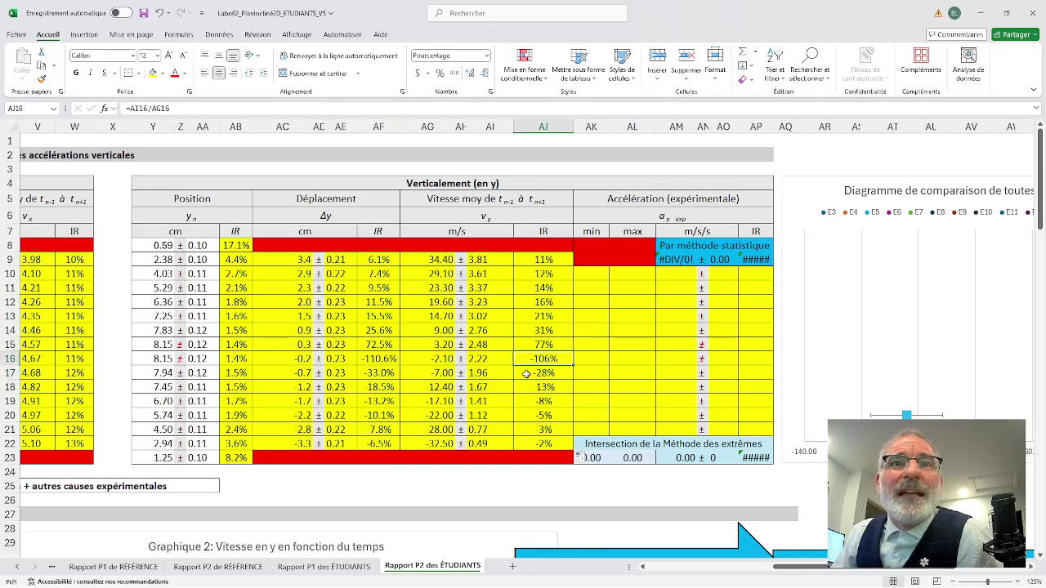
{"action": "left_click", "coordinate": [527, 375]}
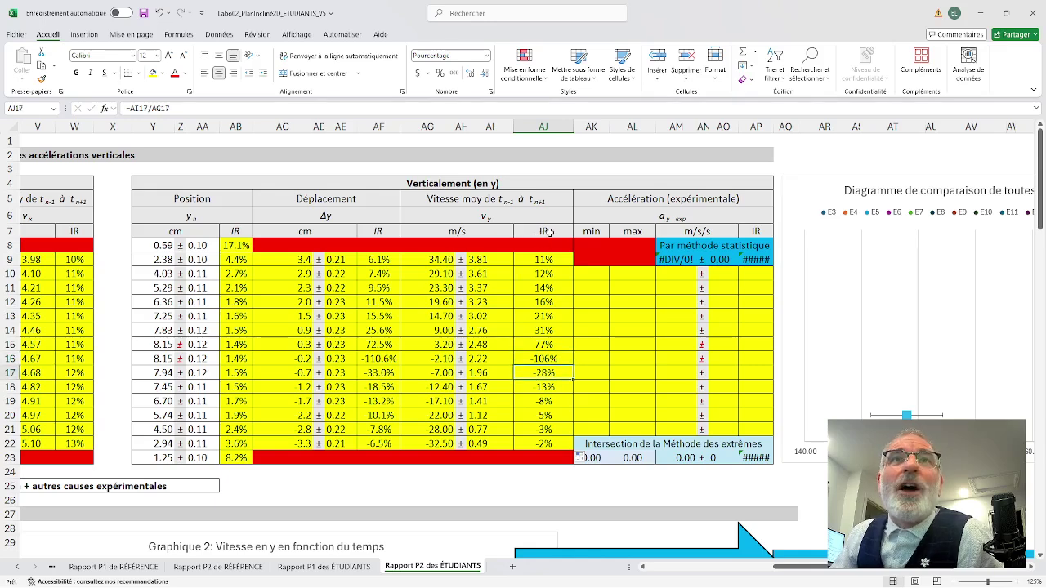
{"action": "left_click", "coordinate": [541, 357]}
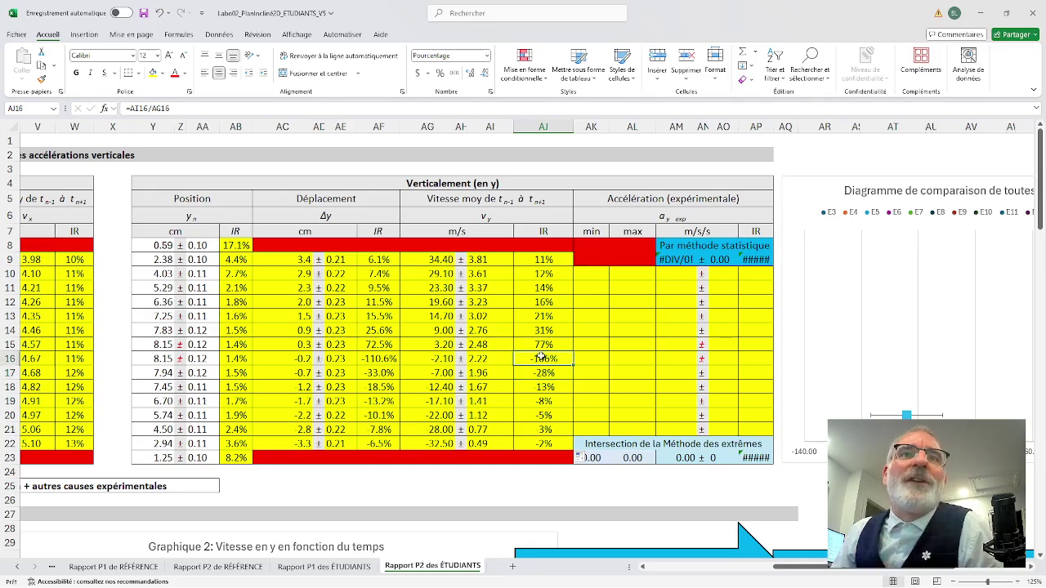
- Change the velocity's relative uncertainty in AJ9 to the absolute value =ABS(AI9/AG9) and copy the formula down to AJ22
{"action": "left_click", "coordinate": [527, 259]}
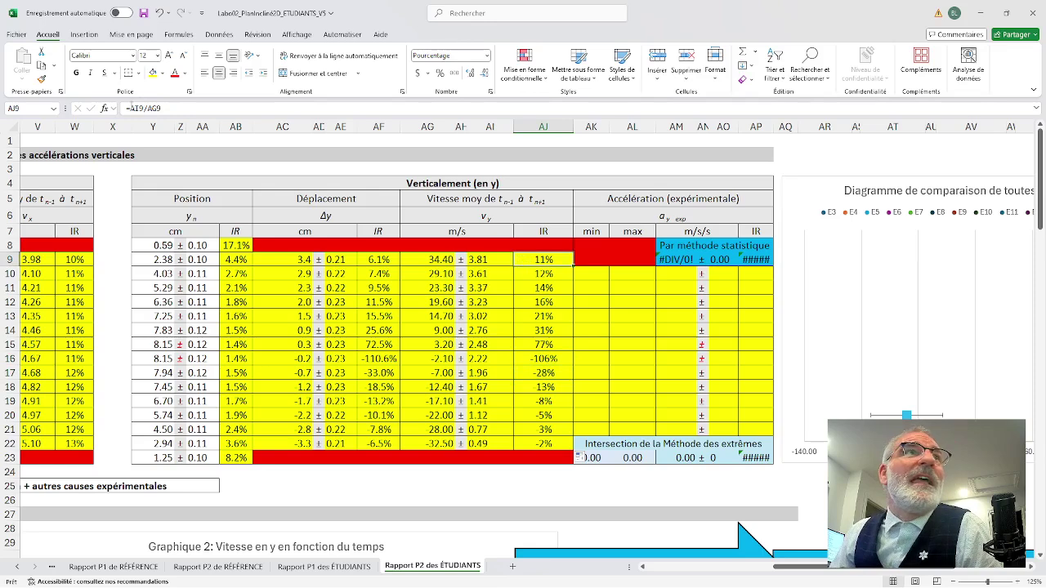
{"action": "left_click", "coordinate": [128, 108]}
{"action": "type", "text": "abs("}
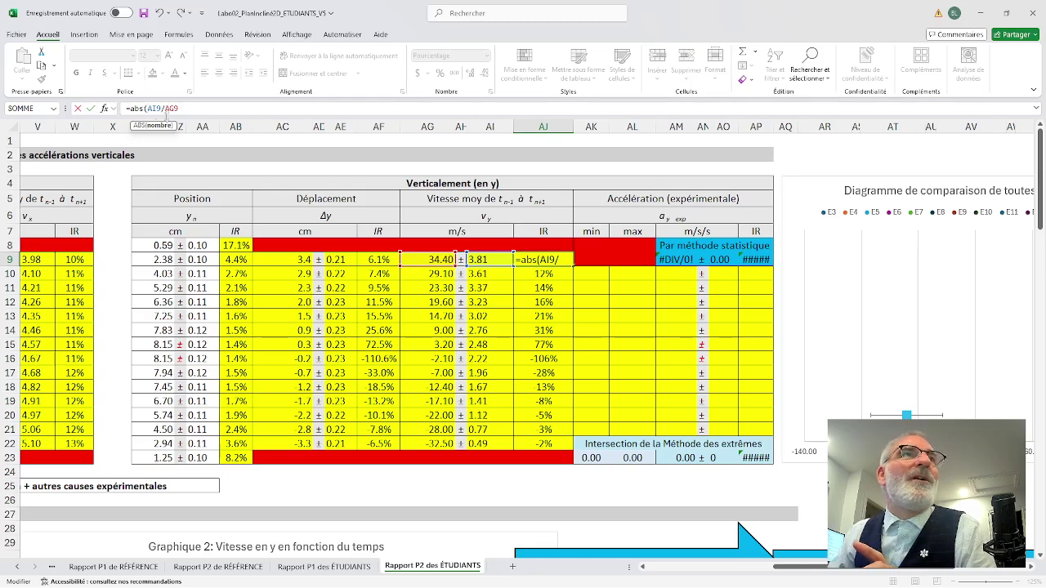
{"action": "left_click", "coordinate": [186, 110]}
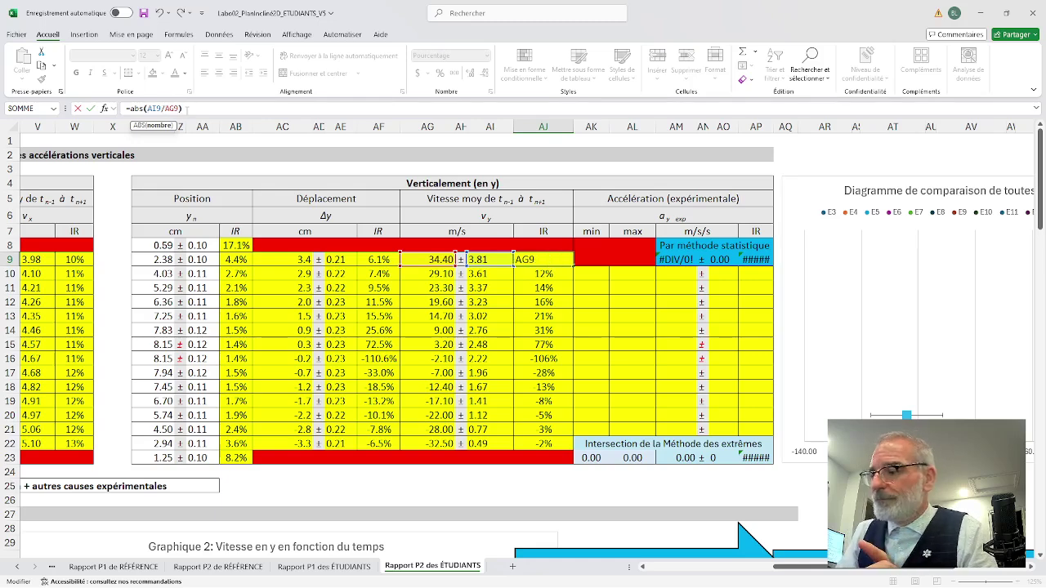
{"action": "key", "text": "Return"}
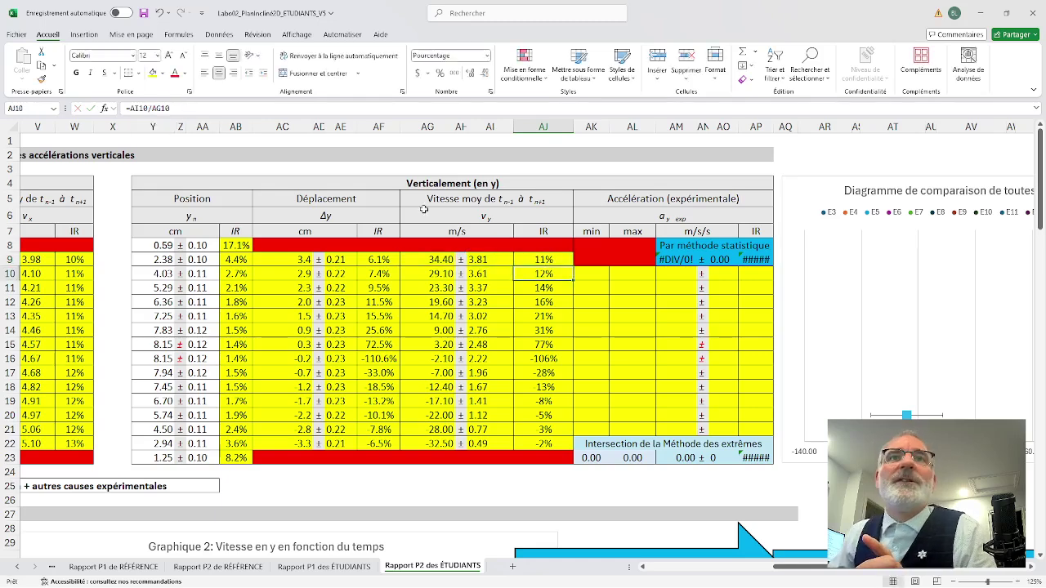
{"action": "left_click", "coordinate": [547, 260]}
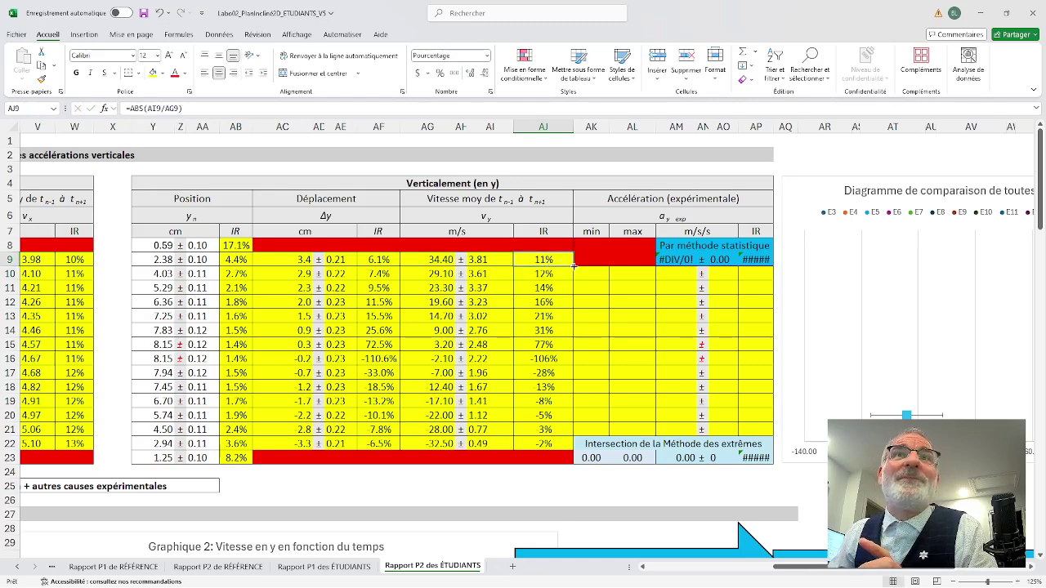
{"action": "left_click_drag", "start_coordinate": [574, 263], "coordinate": [567, 446]}
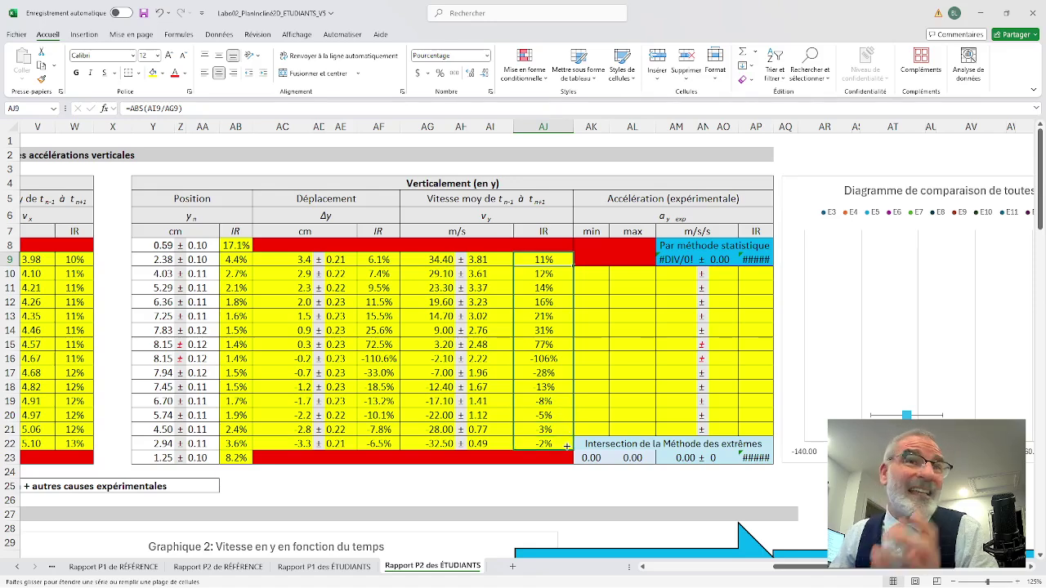
{"action": "left_click_drag", "start_coordinate": [567, 446], "coordinate": [567, 446]}
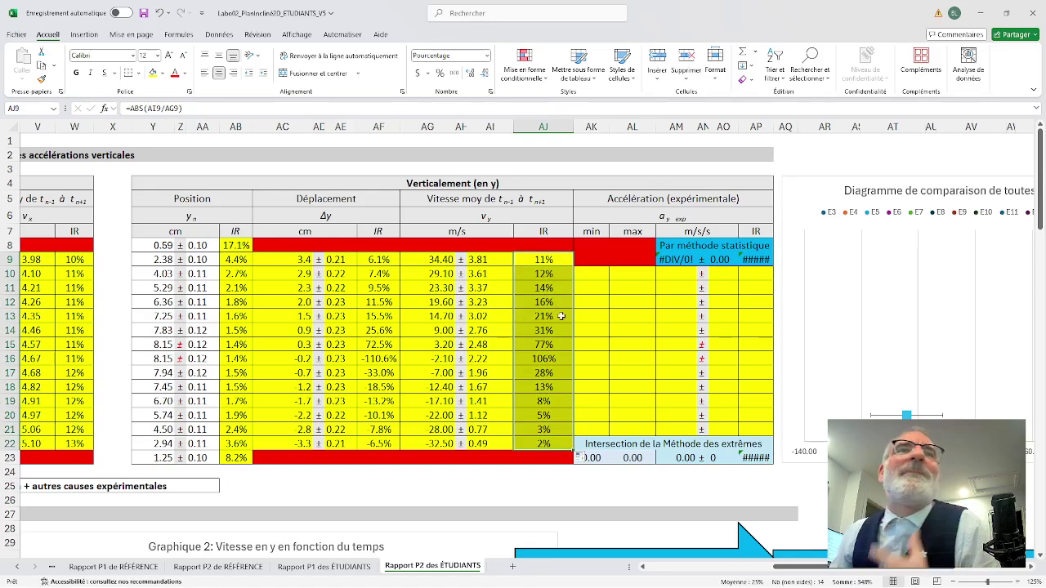
- Examine the average vertical velocities in AG16:AG19 and the event 2 displacement and velocity formulas in AC9 and AG9
{"action": "left_click", "coordinate": [442, 360]}
{"action": "left_click", "coordinate": [442, 374]}
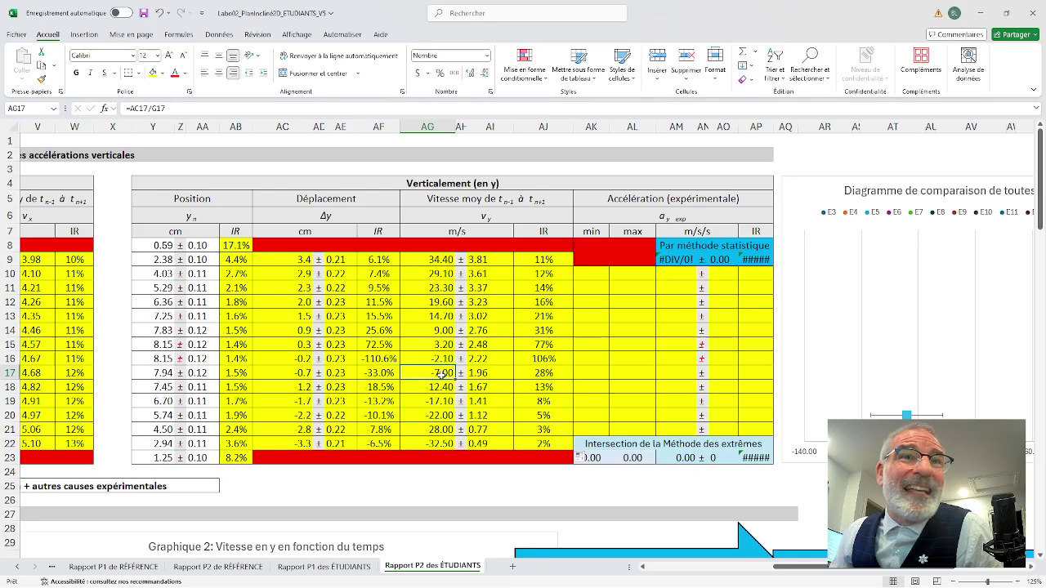
{"action": "left_click", "coordinate": [442, 387]}
{"action": "left_click", "coordinate": [435, 402]}
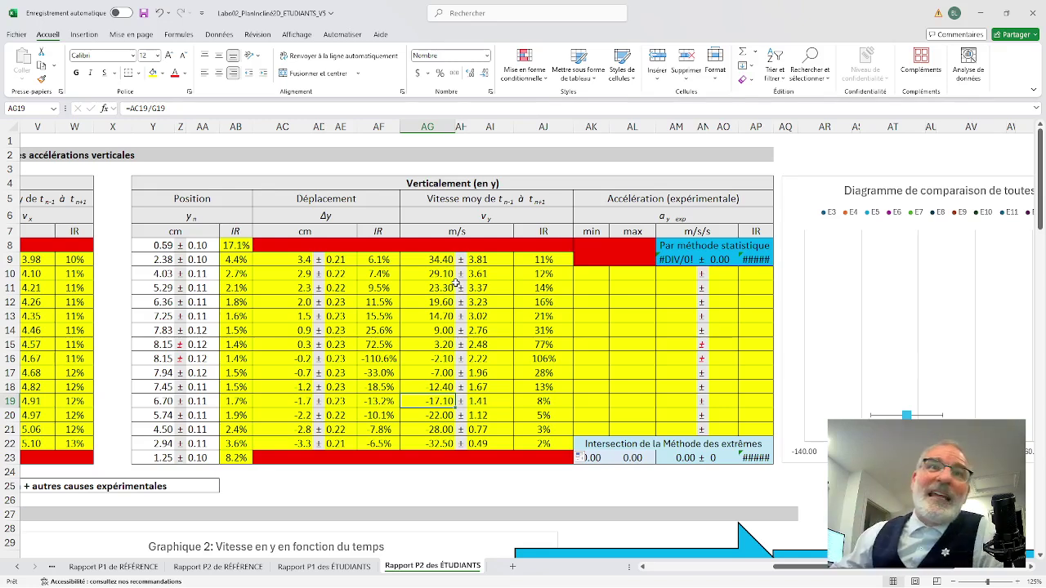
{"action": "left_click", "coordinate": [439, 260]}
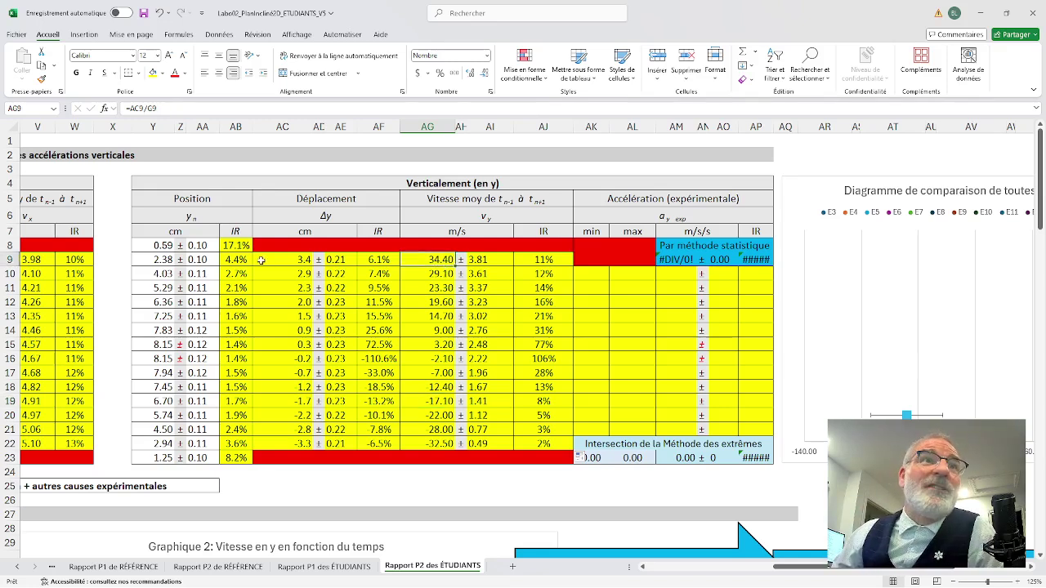
{"action": "left_click", "coordinate": [297, 259]}
{"action": "left_click", "coordinate": [441, 260]}
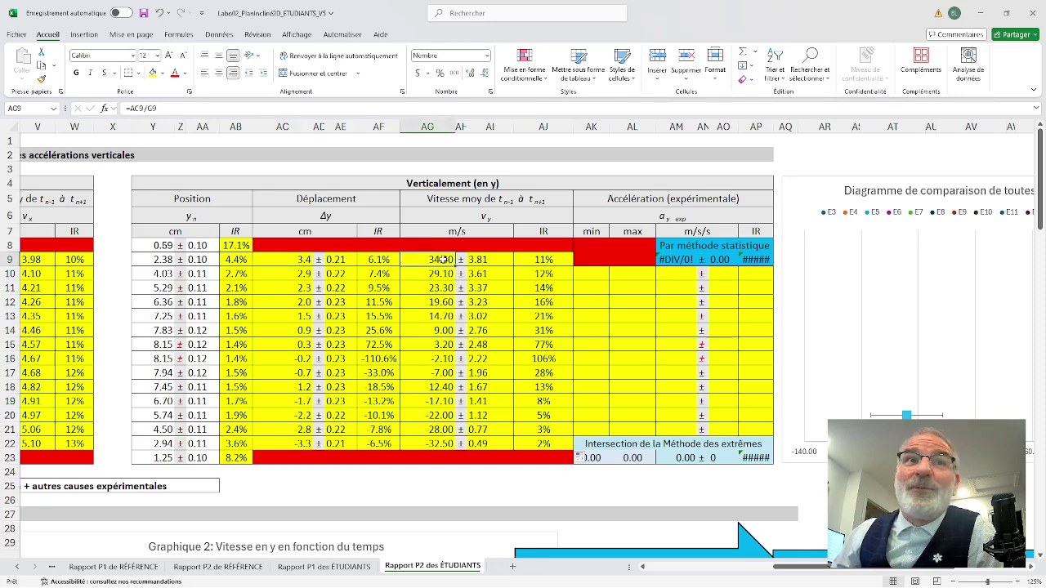
- Examine the vertical displacement formulas in AC16:AC21
{"action": "left_click", "coordinate": [287, 360]}
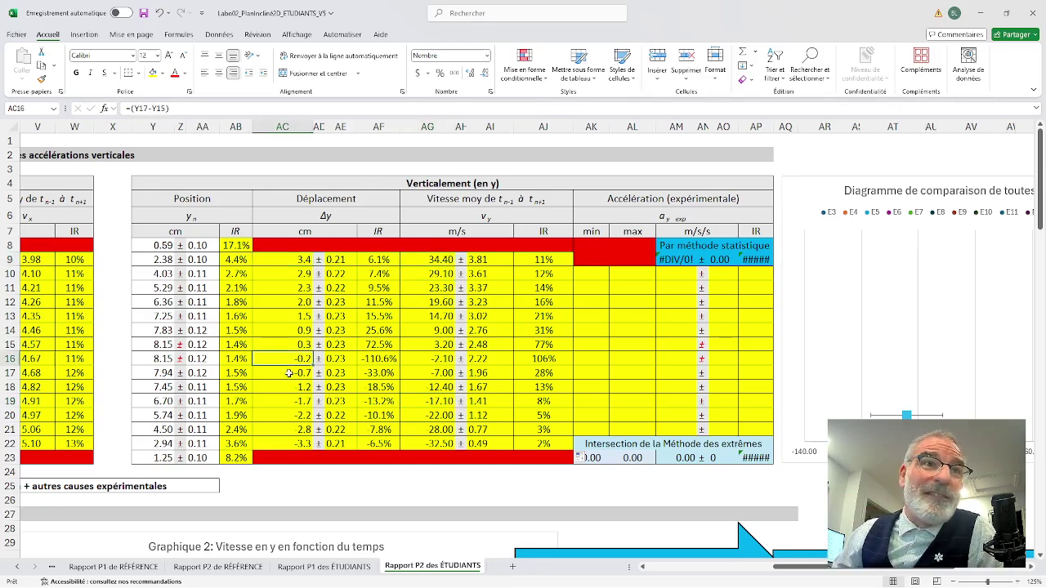
{"action": "left_click", "coordinate": [289, 373]}
{"action": "left_click", "coordinate": [291, 388]}
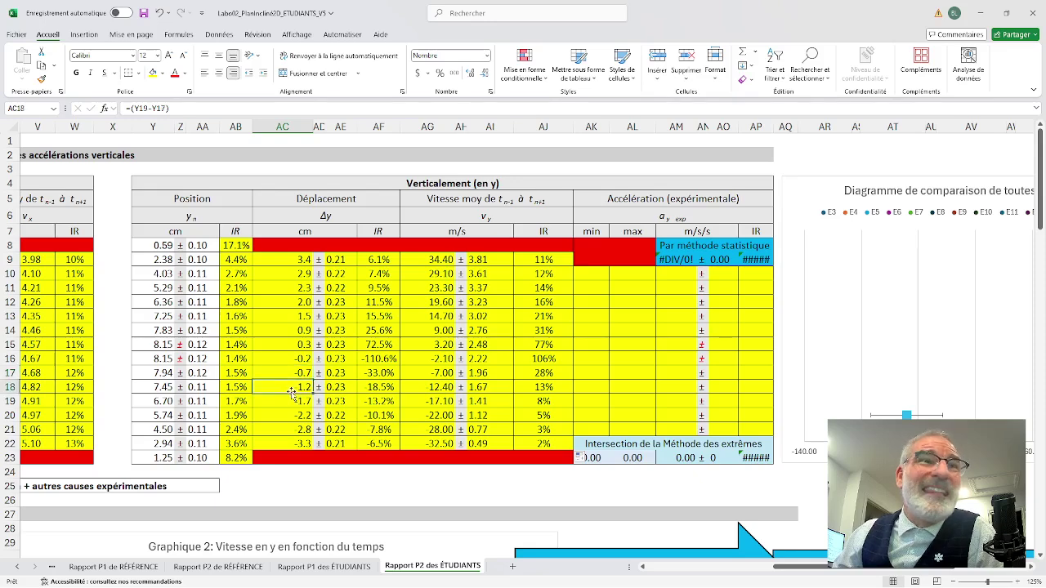
{"action": "left_click", "coordinate": [291, 401]}
{"action": "left_click", "coordinate": [291, 415]}
{"action": "left_click", "coordinate": [292, 429]}
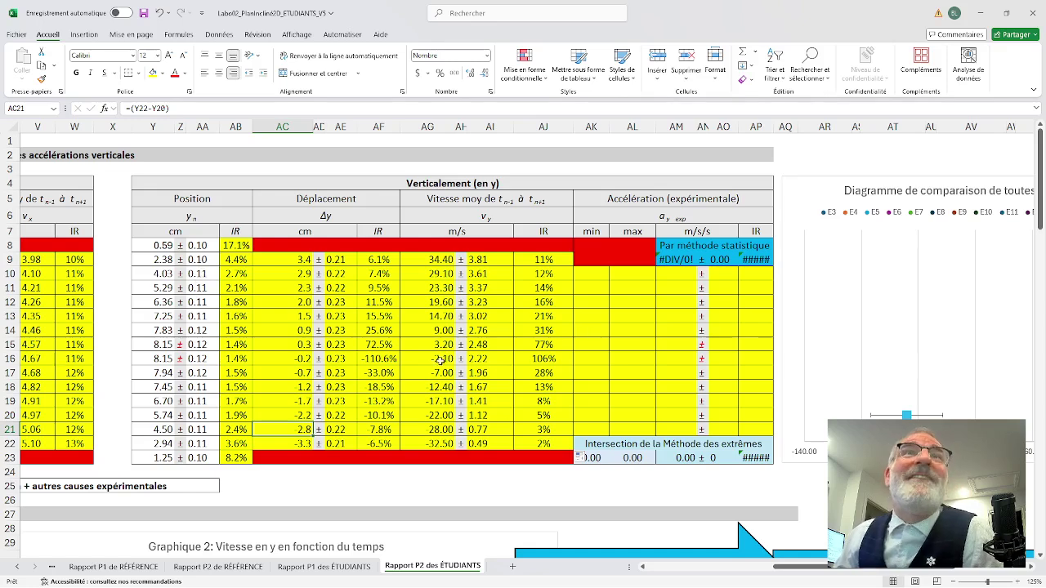
- Examine event 3's minimum and maximum acceleration cells AK10 and AL10 and the average vertical velocities in AG9:AG11
{"action": "left_click", "coordinate": [596, 277]}
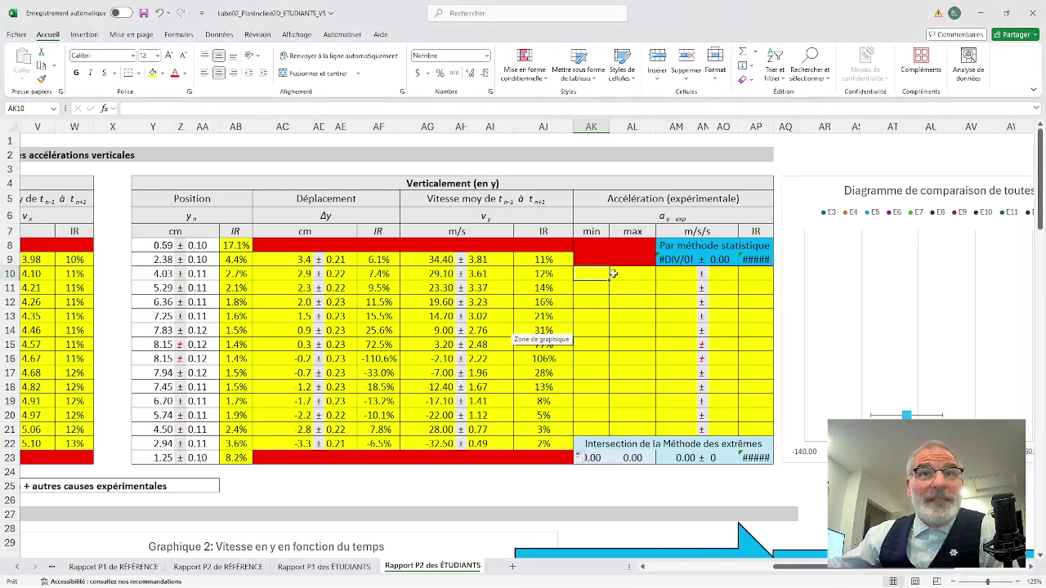
{"action": "left_click", "coordinate": [626, 273]}
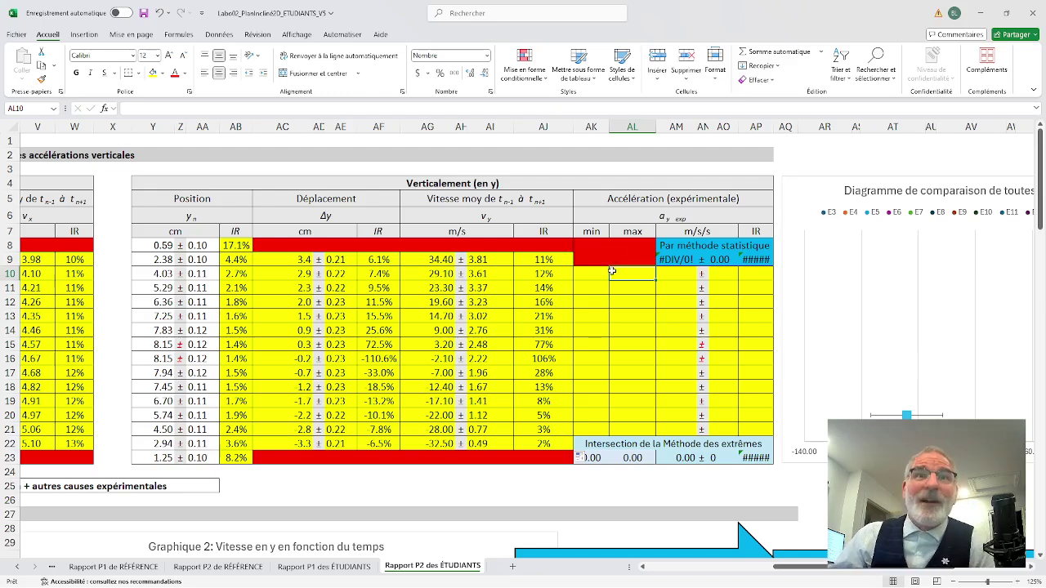
{"action": "left_click", "coordinate": [438, 260]}
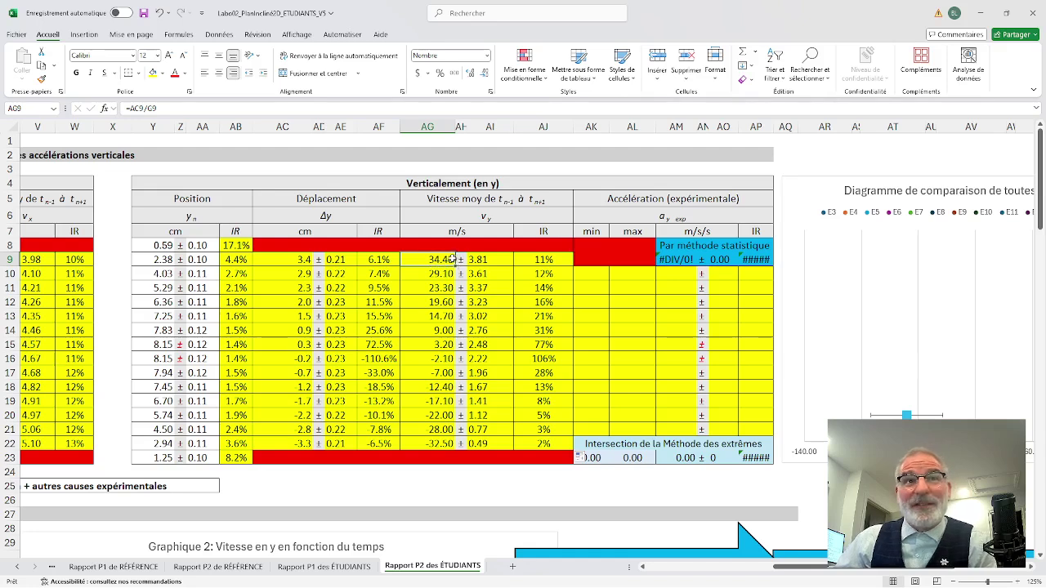
{"action": "left_click", "coordinate": [439, 273]}
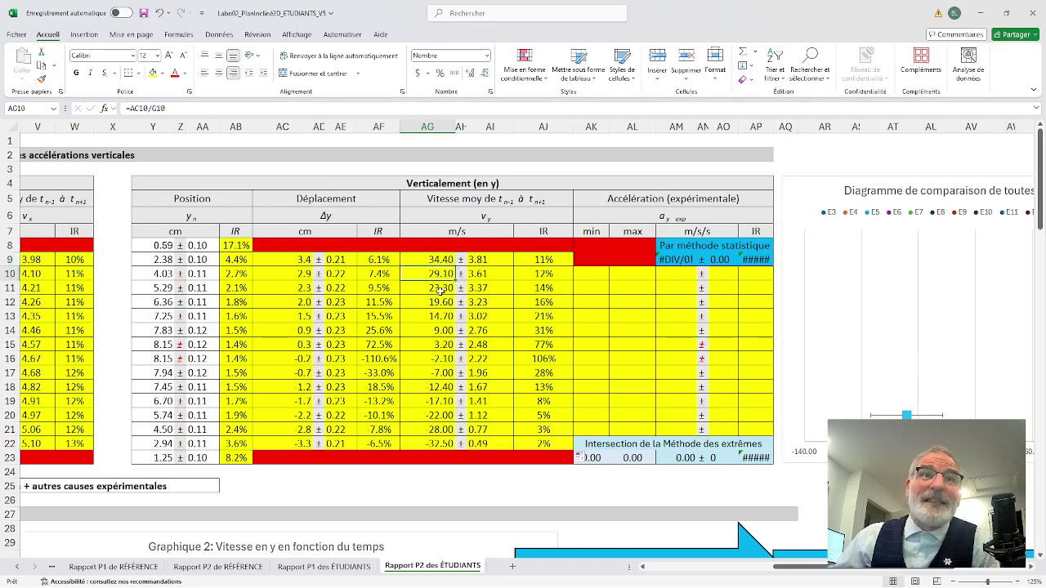
{"action": "left_click", "coordinate": [440, 288]}
{"action": "left_click", "coordinate": [441, 259]}
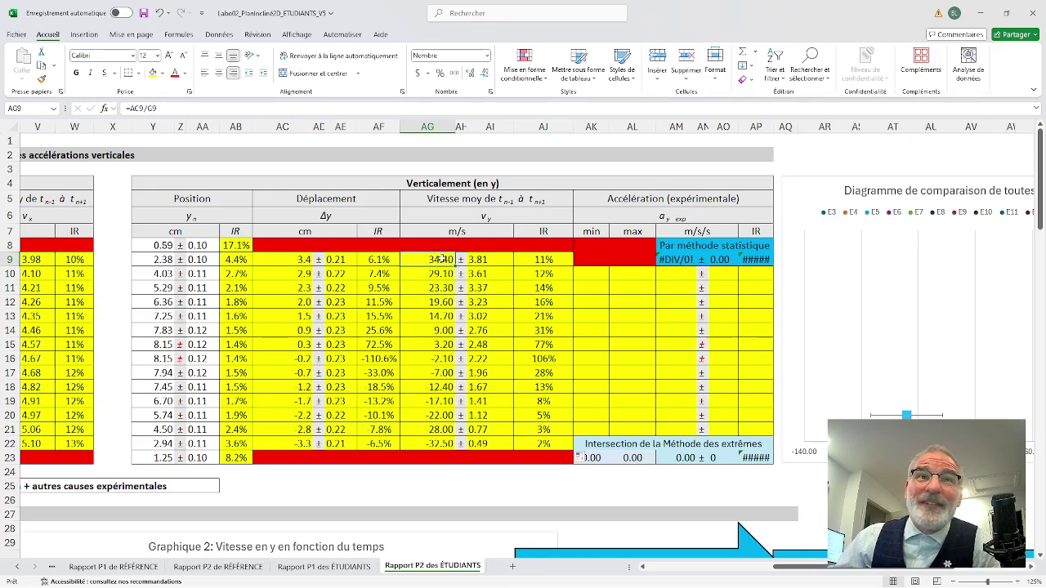
{"action": "left_click", "coordinate": [438, 289]}
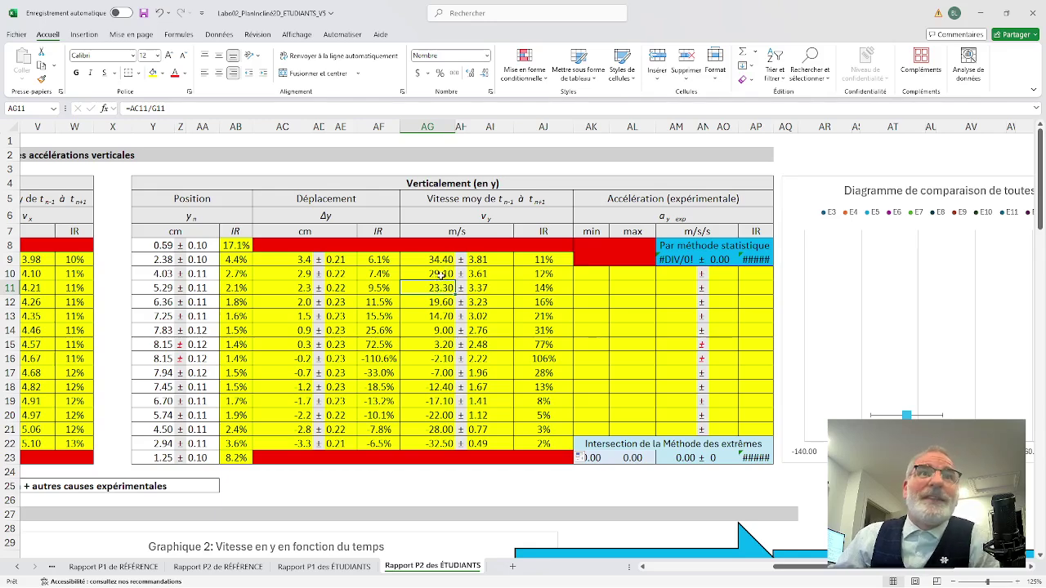
{"action": "left_click", "coordinate": [441, 260]}
{"action": "left_click", "coordinate": [441, 274]}
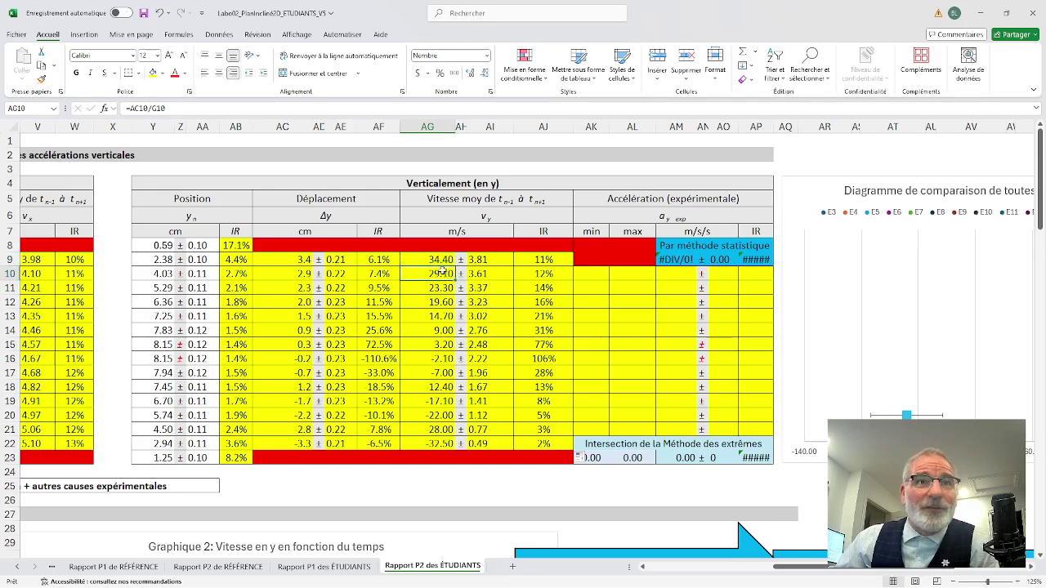
{"action": "left_click", "coordinate": [441, 260]}
{"action": "left_click", "coordinate": [442, 274]}
{"action": "left_click", "coordinate": [441, 288]}
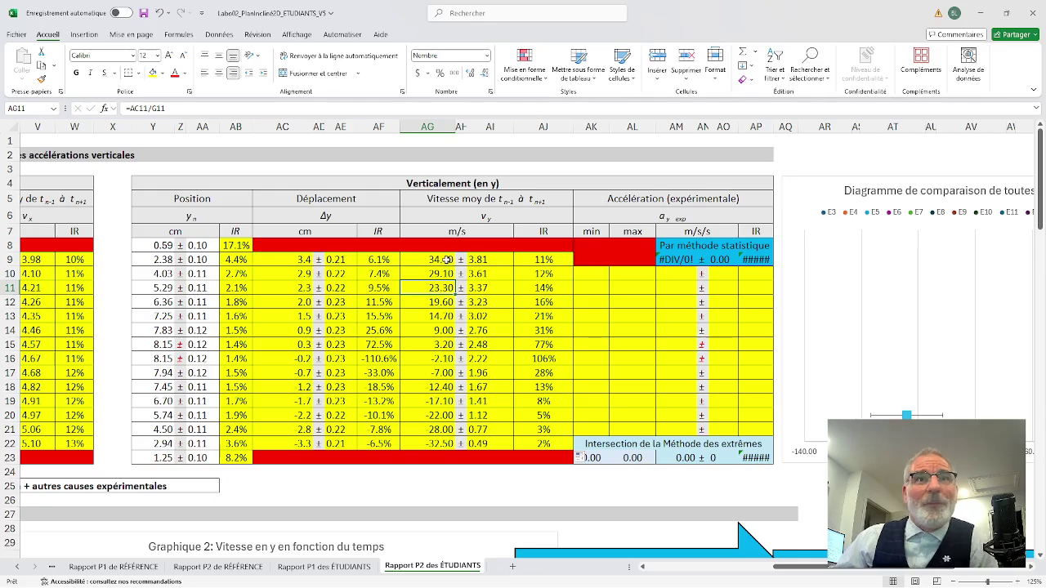
- Begin event 3's minimum vertical acceleration formula in AK10 with the smallest velocity change, ((AG11-AI11)-(AG9+AI9)), as the numerator
{"action": "left_click", "coordinate": [590, 275]}
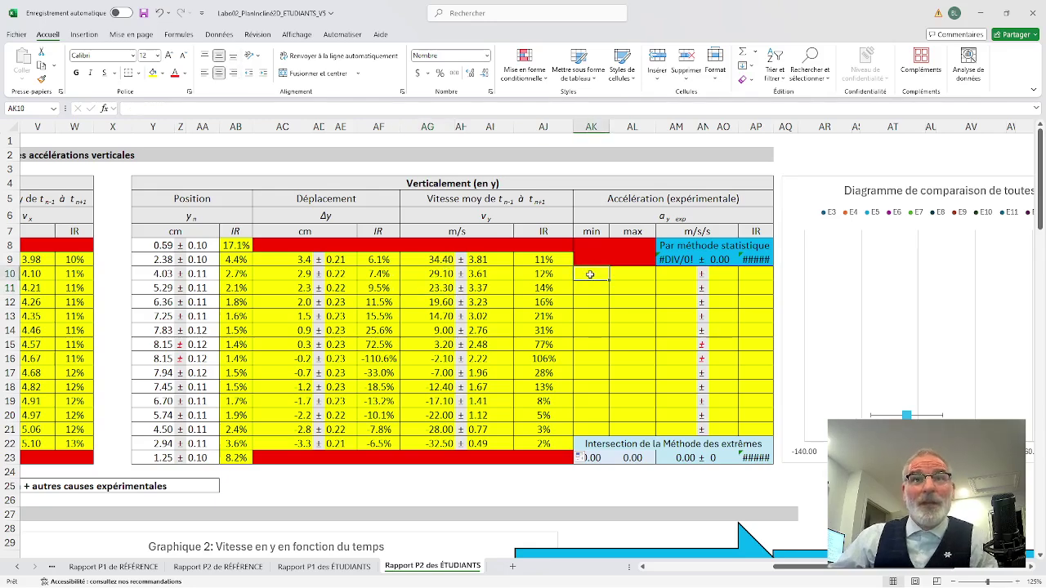
{"action": "type", "text": "="}
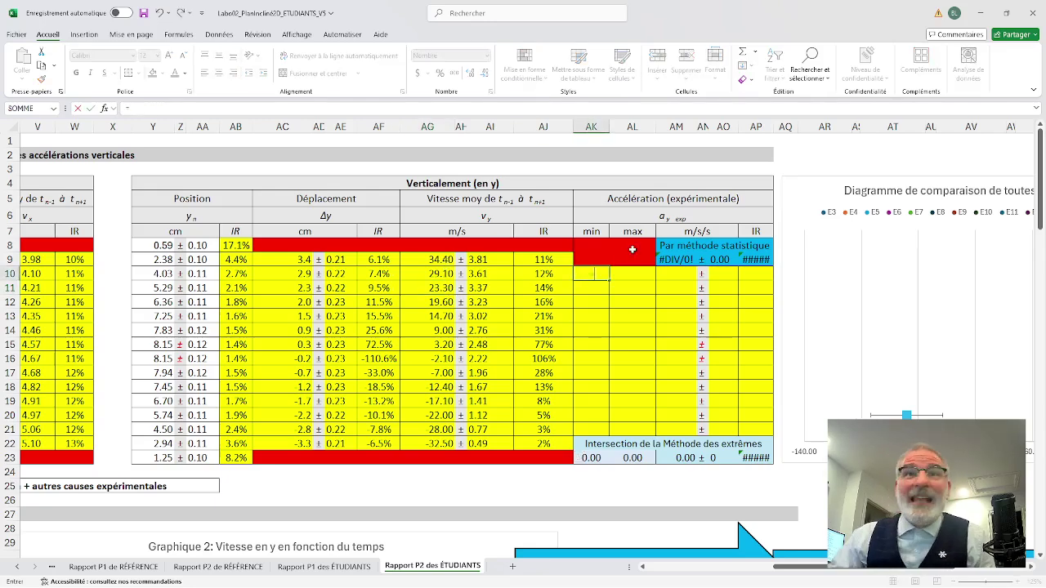
{"action": "type", "text": "("}
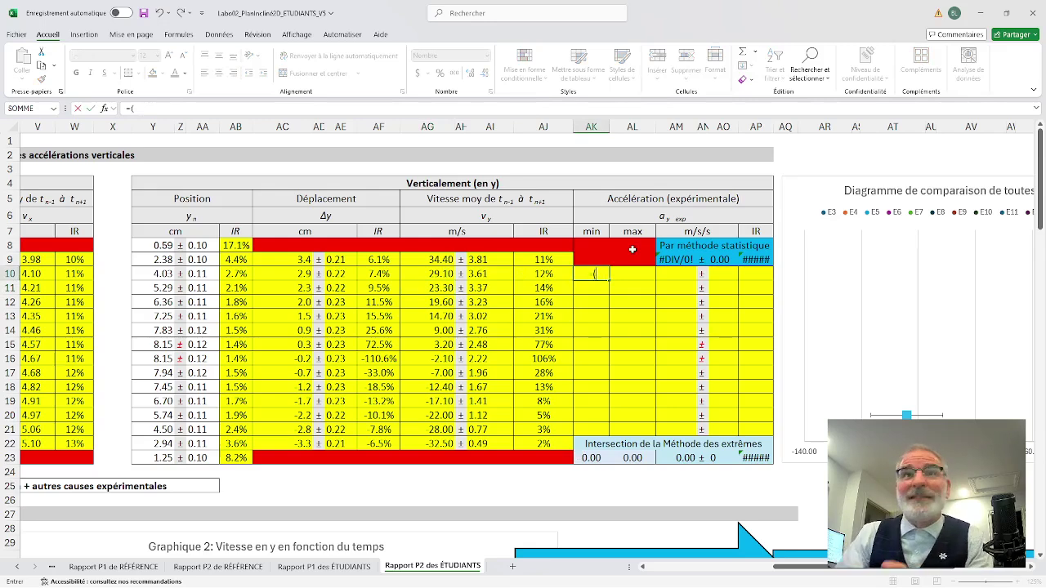
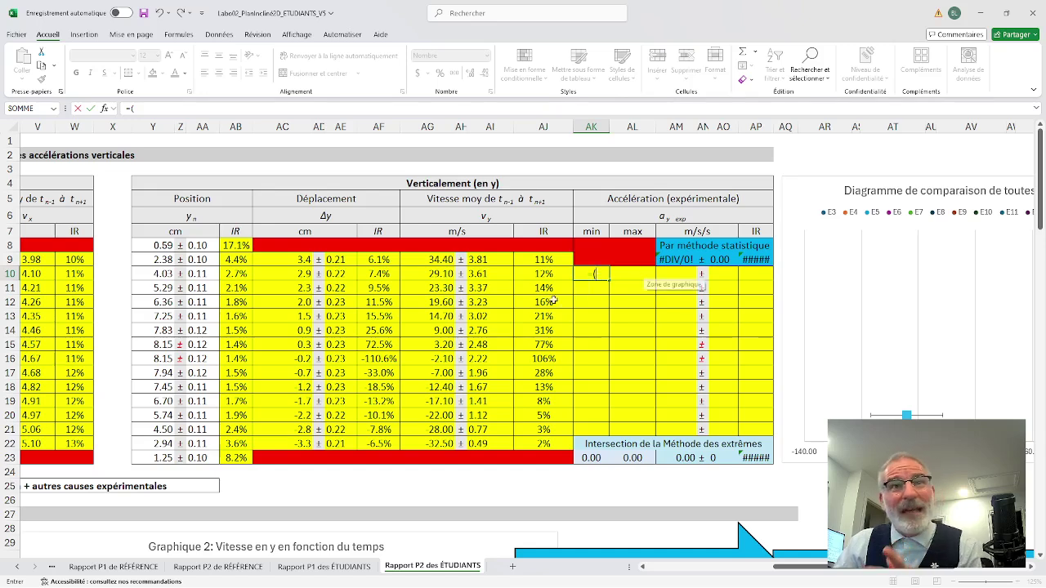
{"action": "left_click", "coordinate": [441, 288]}
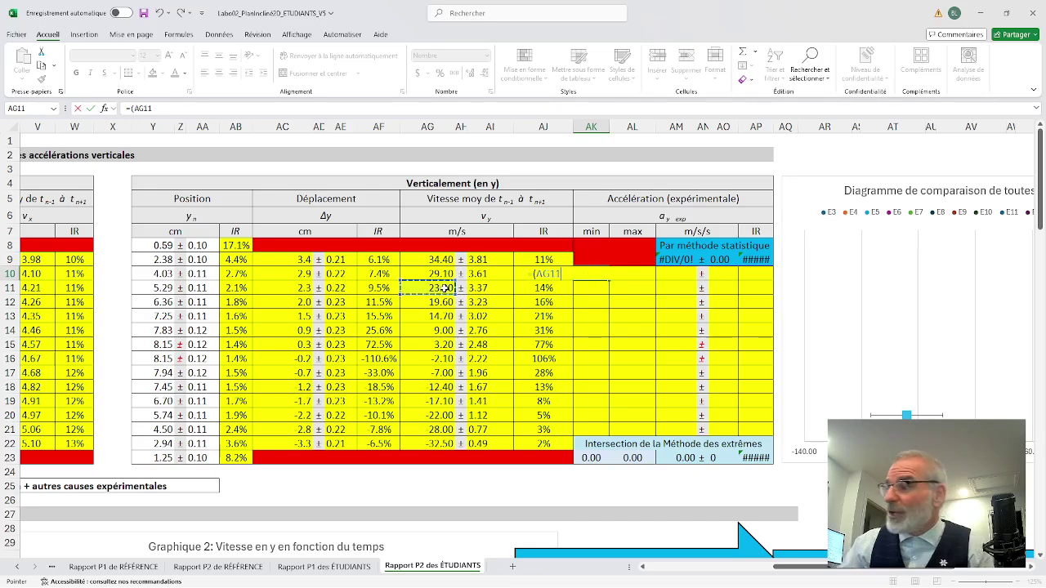
{"action": "type", "text": "-"}
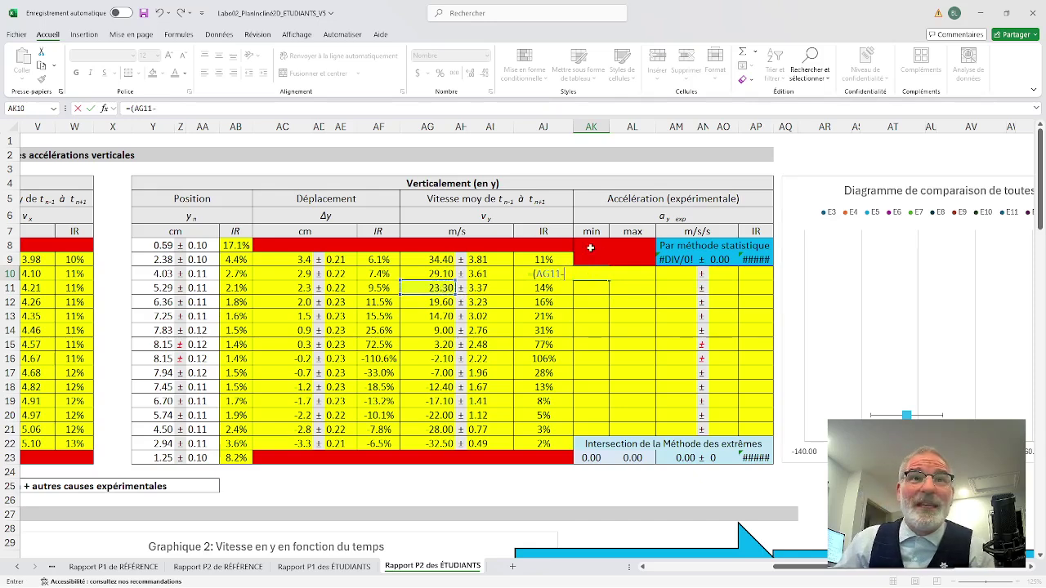
{"action": "left_click", "coordinate": [491, 289]}
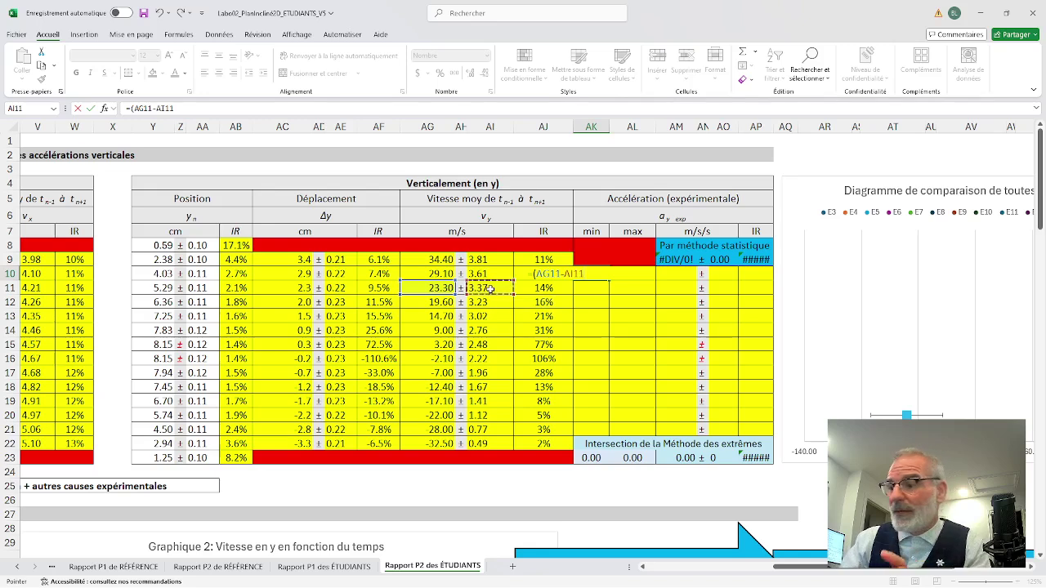
{"action": "type", "text": ")-"}
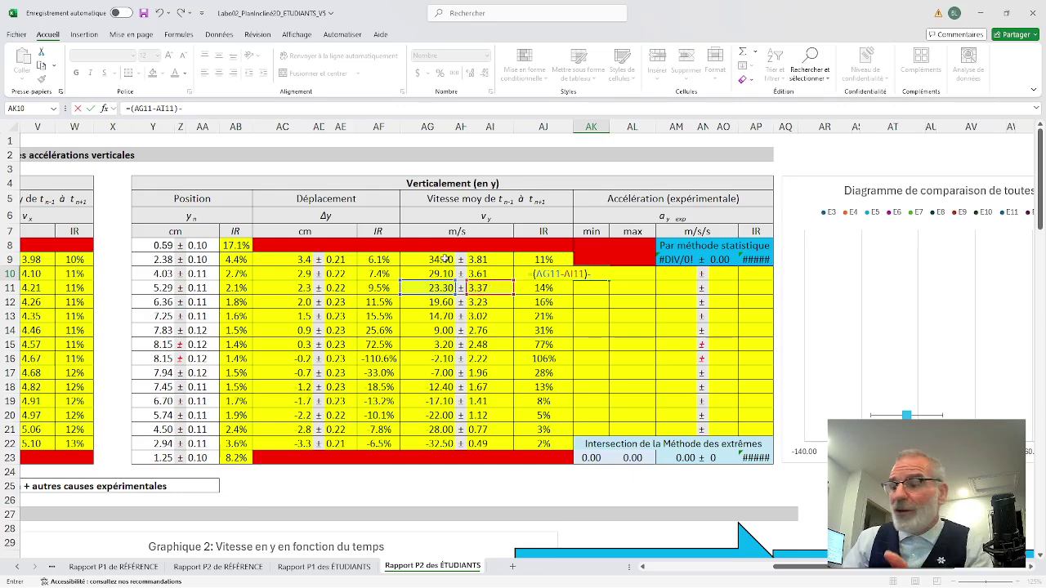
{"action": "type", "text": "("}
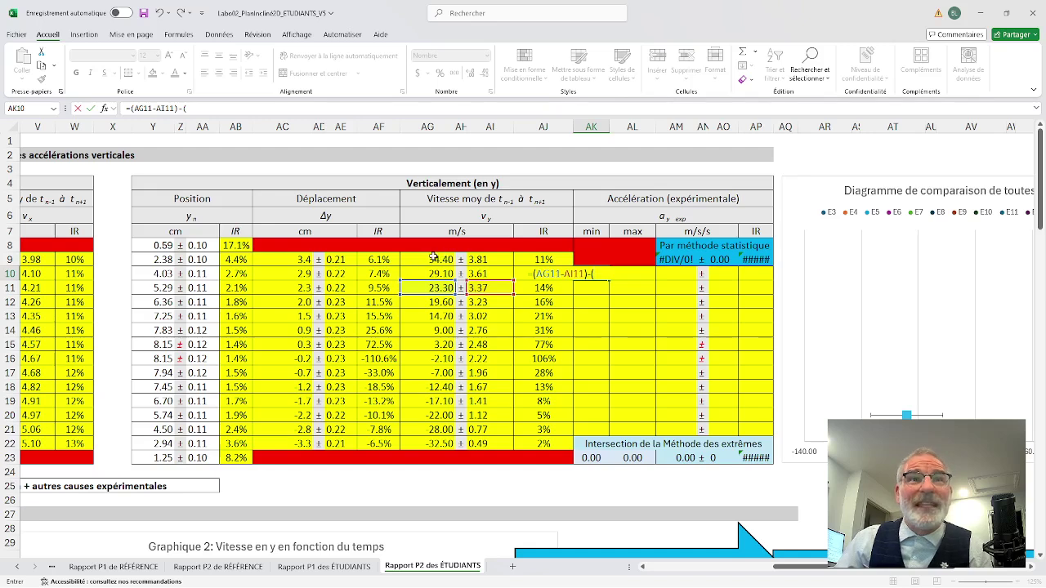
{"action": "left_click", "coordinate": [433, 260]}
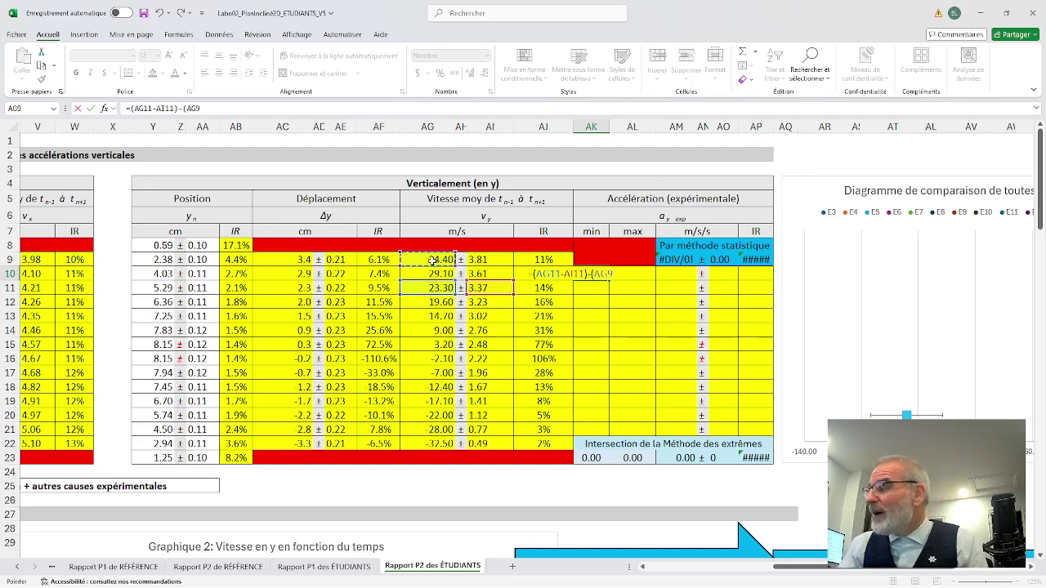
{"action": "type", "text": "+"}
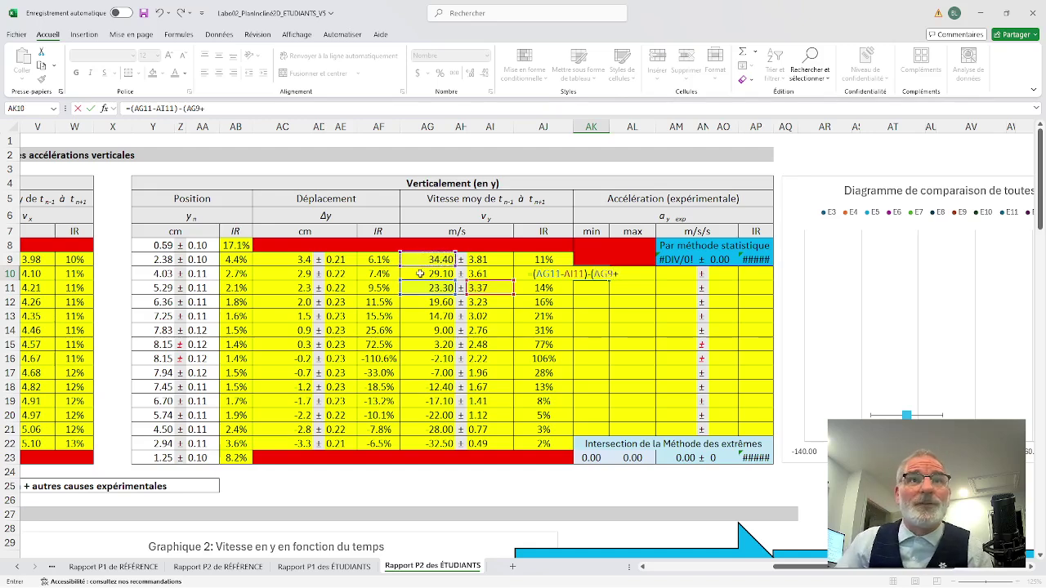
{"action": "left_click", "coordinate": [488, 259]}
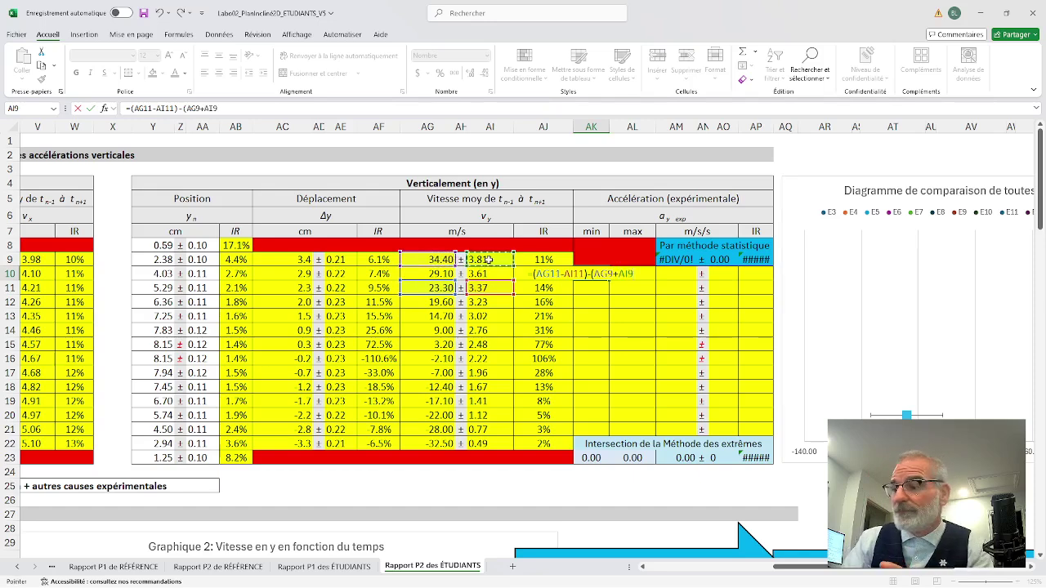
{"action": "type", "text": ")"}
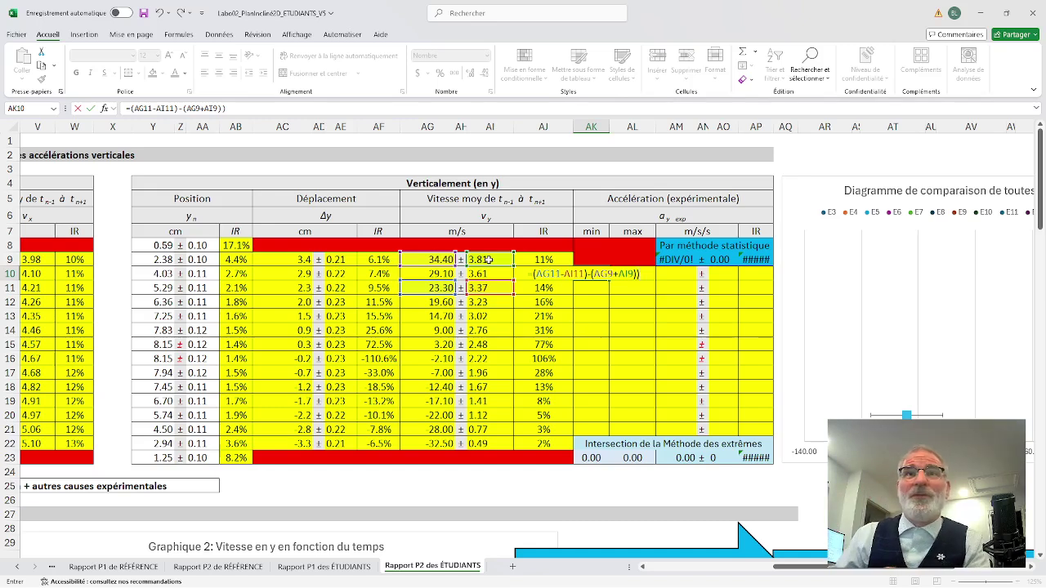
{"action": "key", "text": "F2"}
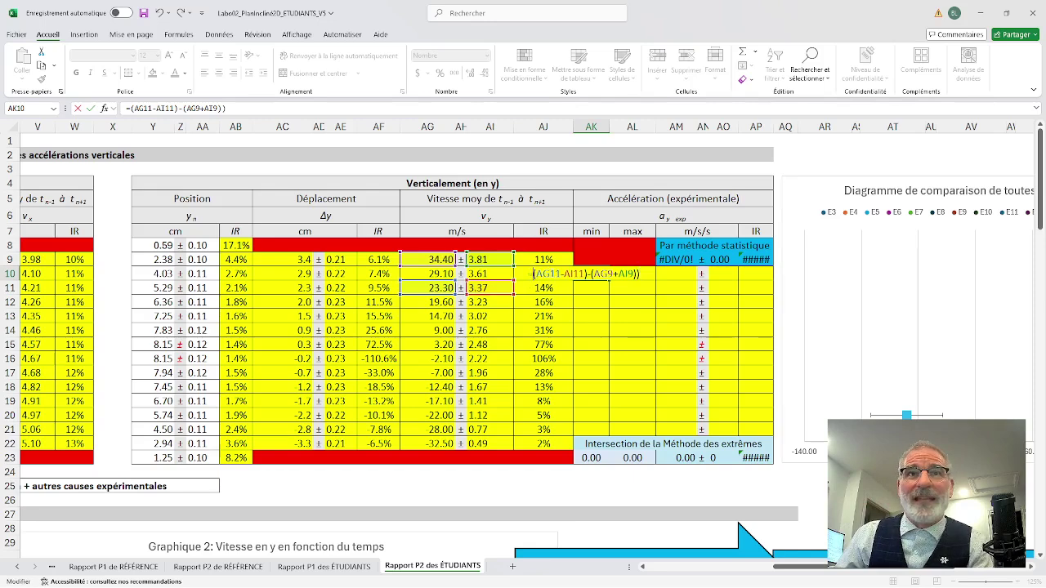
{"action": "type", "text": "("}
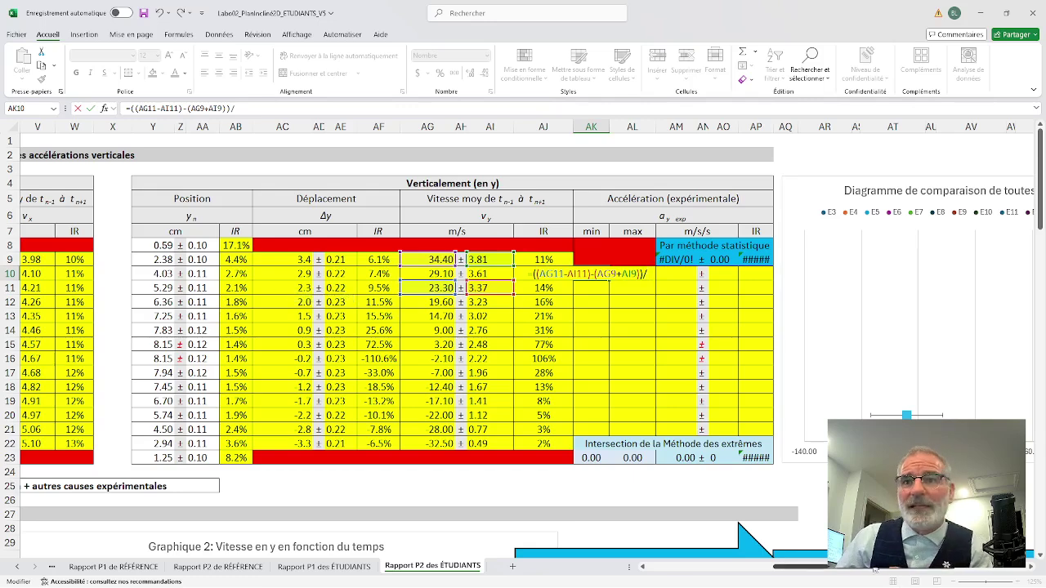
- Complete the AK10 formula by dividing the velocity change by the longest displacement duration, (G9+I9)
{"action": "scroll", "coordinate": [837, 570], "scroll_direction": "left", "scroll_amount": 15}
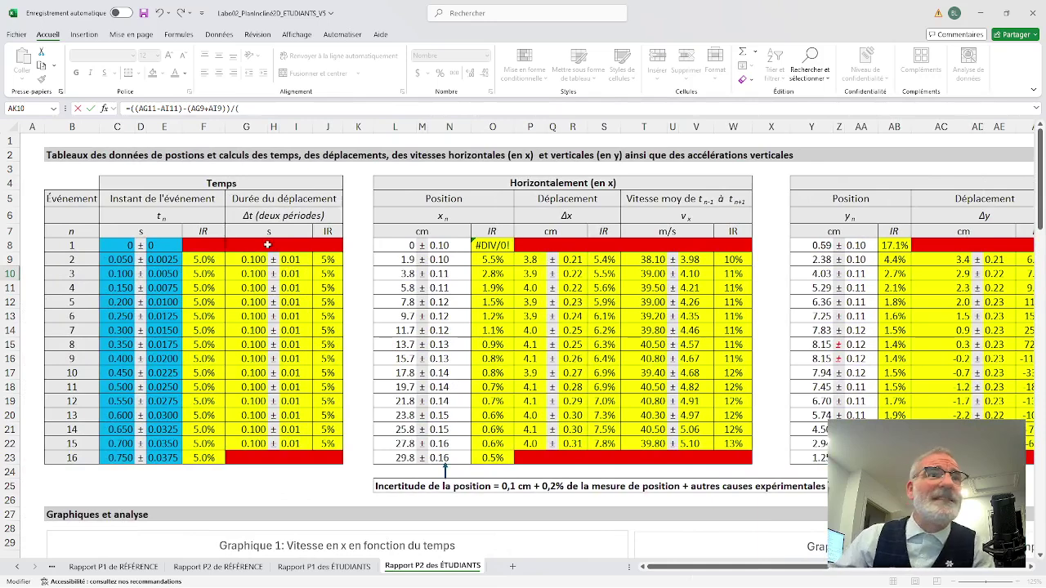
{"action": "left_click", "coordinate": [247, 260]}
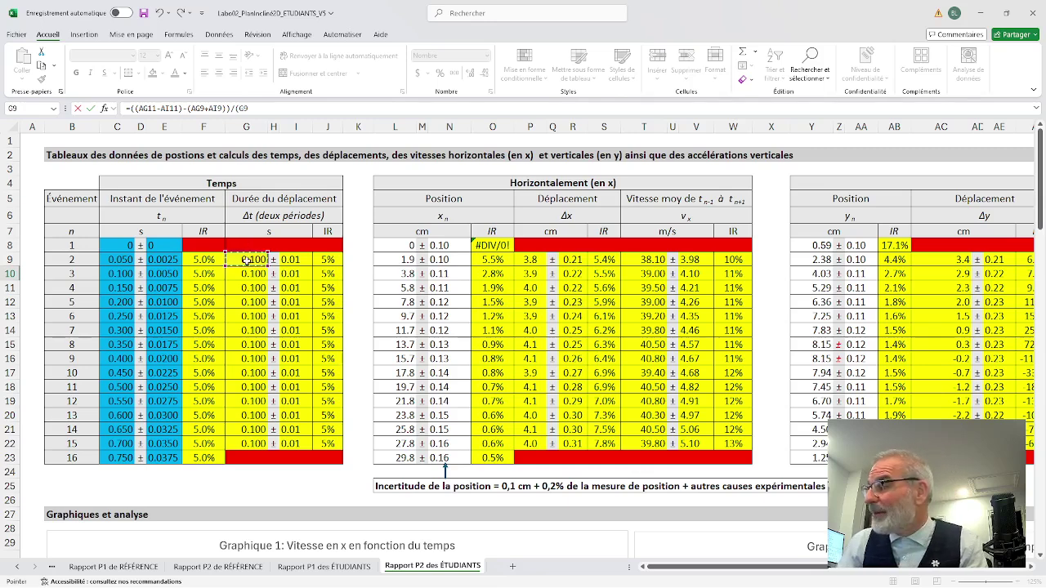
{"action": "type", "text": "+"}
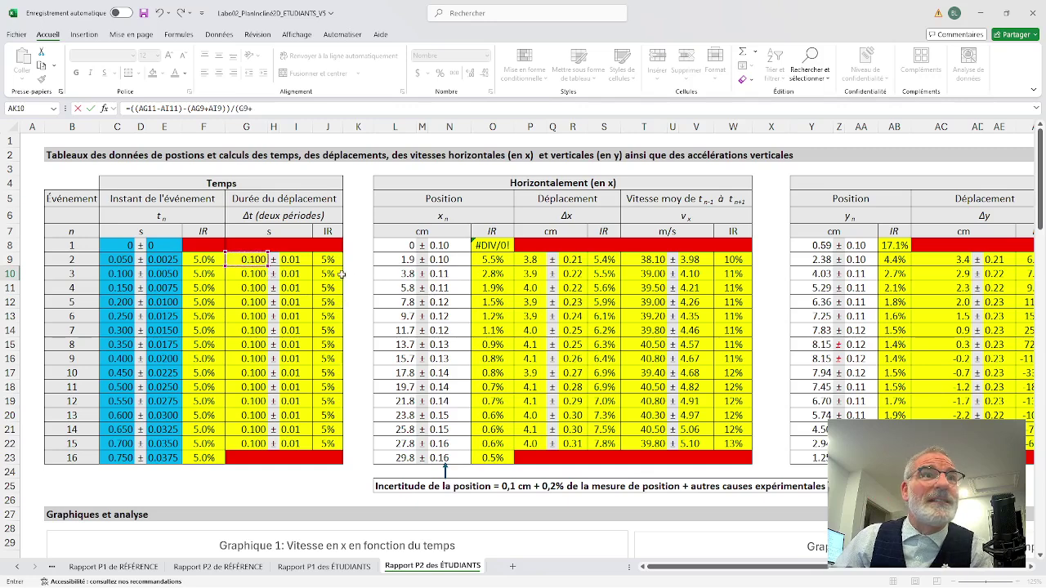
{"action": "left_click", "coordinate": [294, 260]}
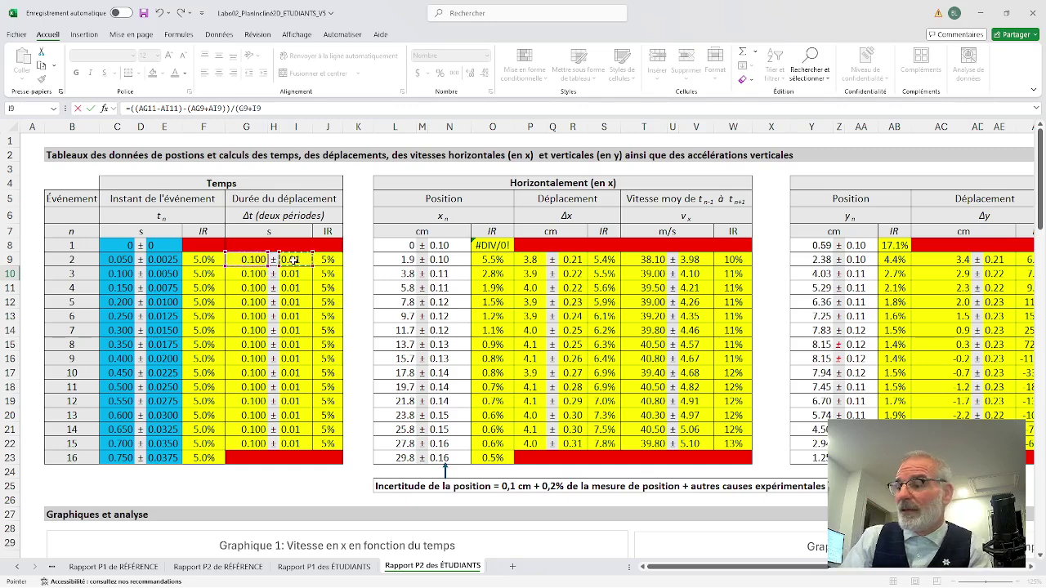
{"action": "key", "text": "Return"}
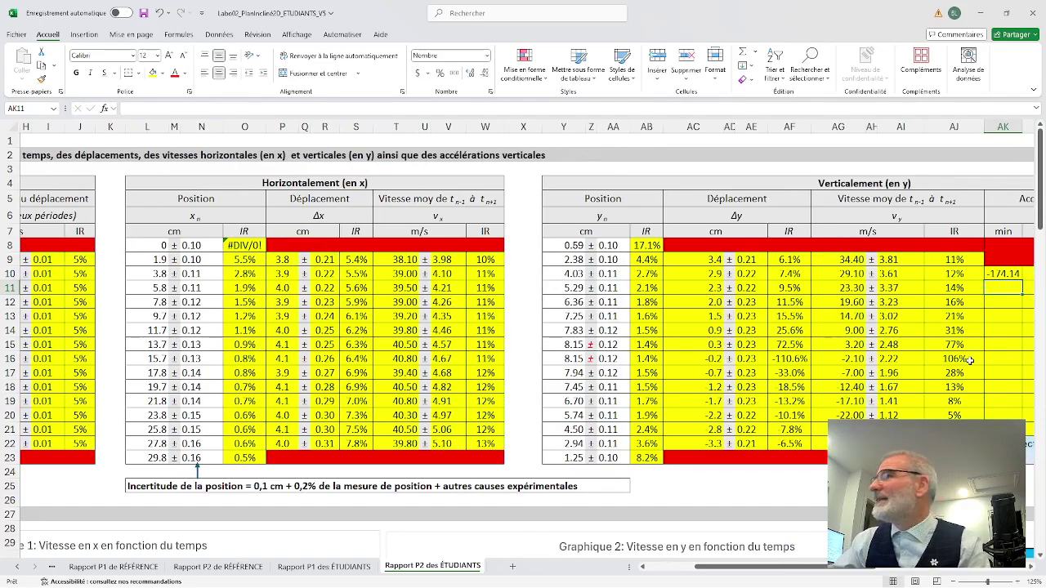
- Convert the average vertical velocities to m/s by dividing the AG9 formula by 100 (=AC9/G9/100) and filling it down to AG22
{"action": "left_click_drag", "start_coordinate": [720, 566], "coordinate": [768, 570]}
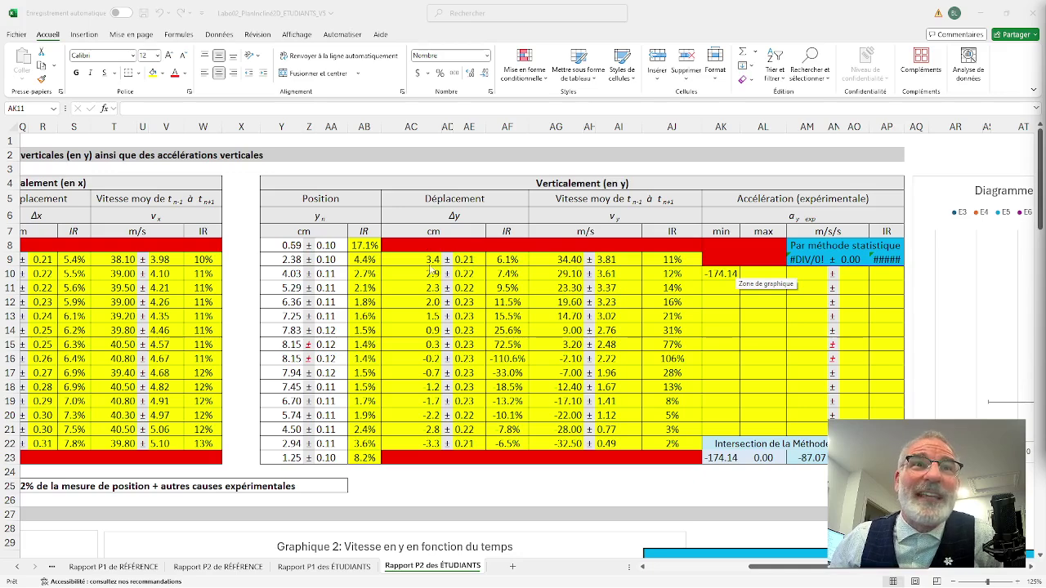
{"action": "left_click", "coordinate": [565, 262]}
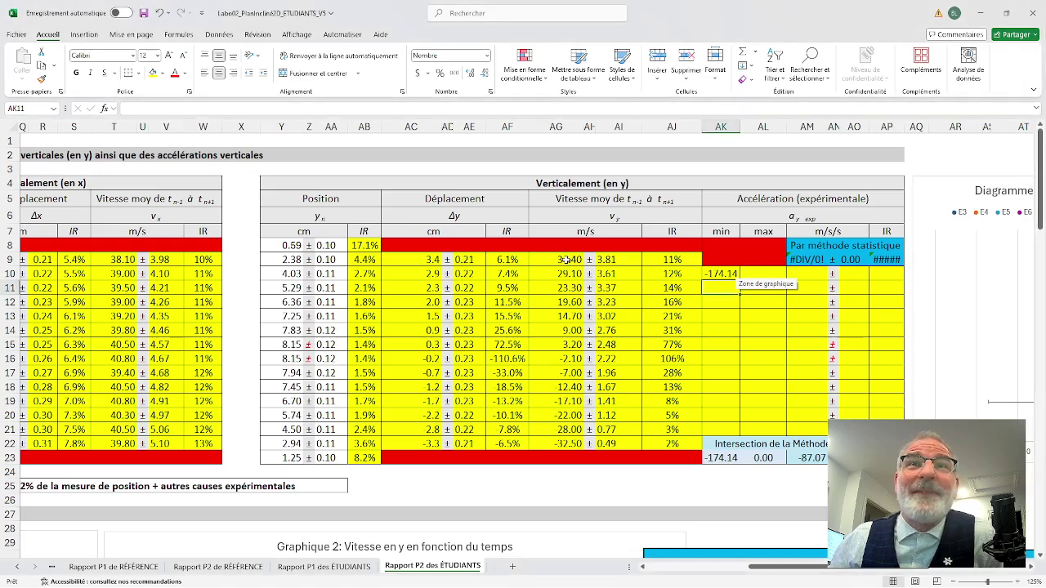
{"action": "left_click", "coordinate": [559, 259]}
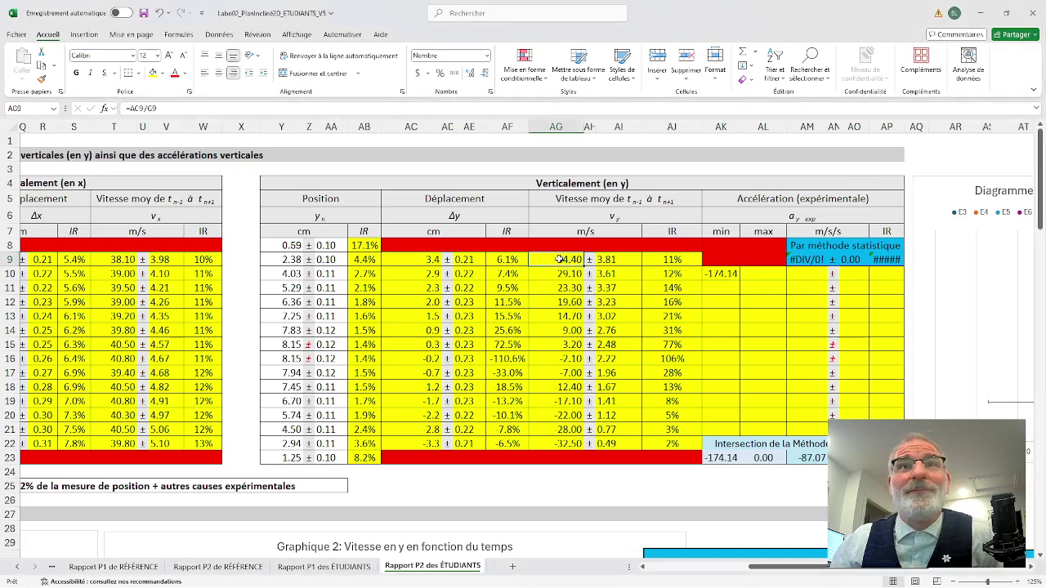
{"action": "left_click", "coordinate": [166, 109]}
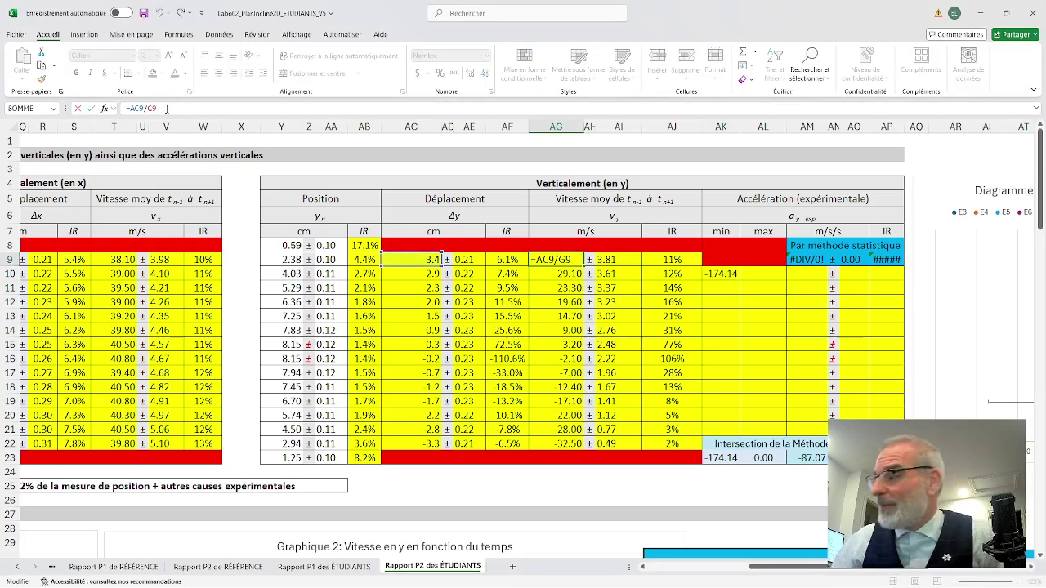
{"action": "type", "text": "/100"}
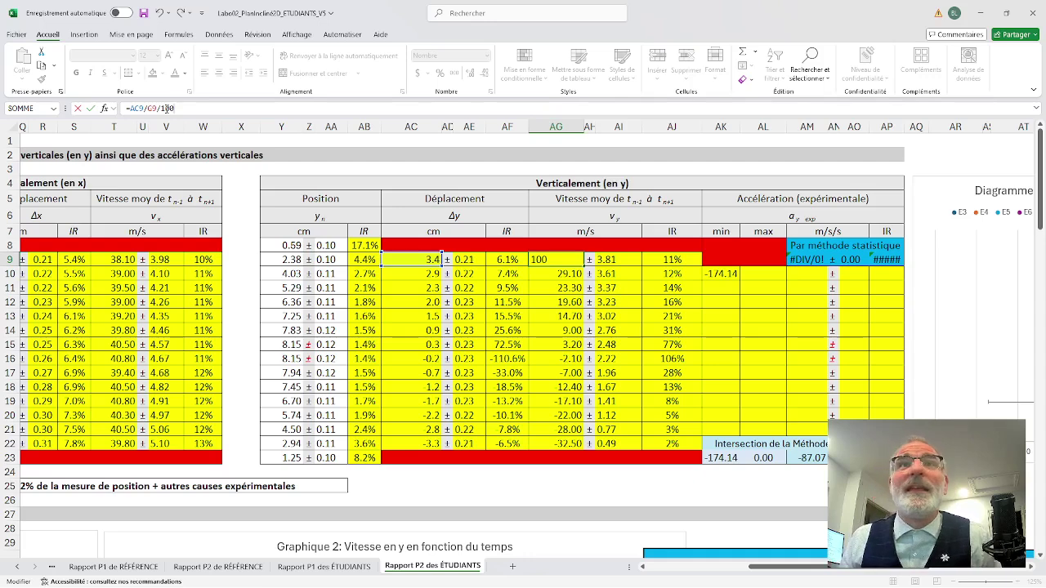
{"action": "key", "text": "Return"}
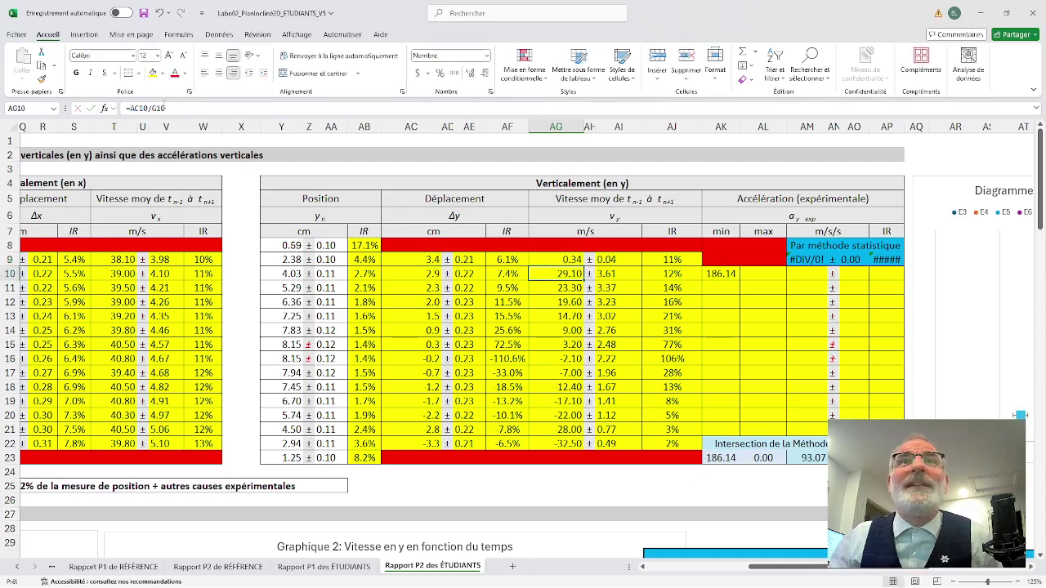
{"action": "left_click", "coordinate": [582, 261]}
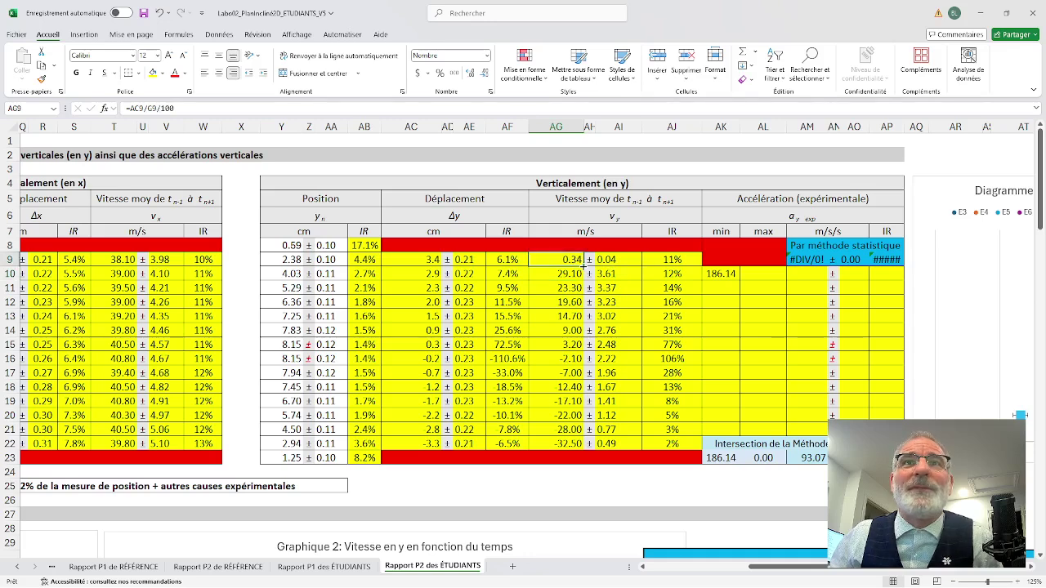
{"action": "left_click_drag", "start_coordinate": [584, 266], "coordinate": [574, 448]}
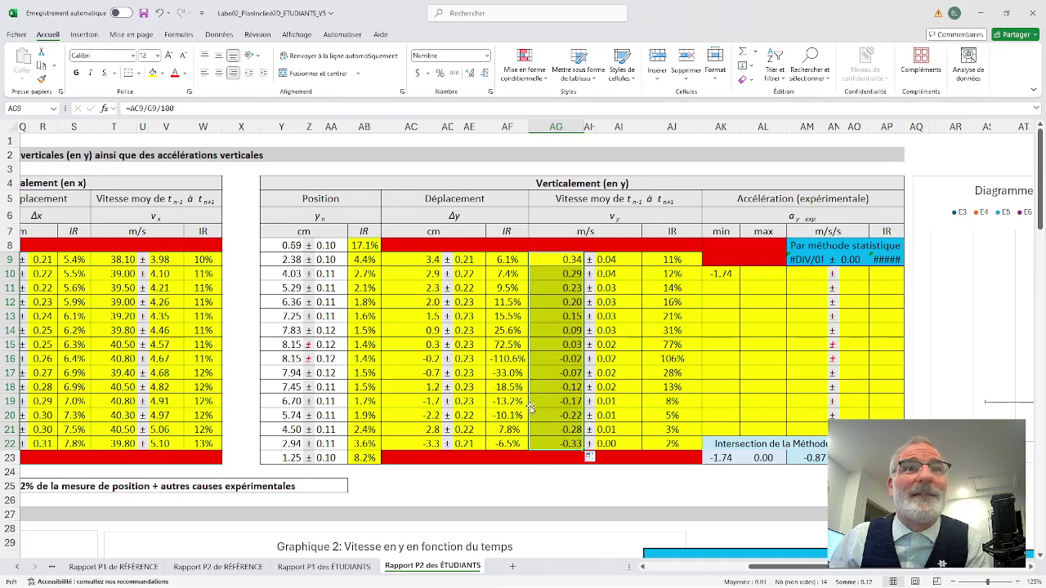
- Convert the average horizontal velocities to m/s by changing T9 to =P9/G9/100 and filling it down to T22
{"action": "left_click_drag", "start_coordinate": [763, 567], "coordinate": [719, 569]}
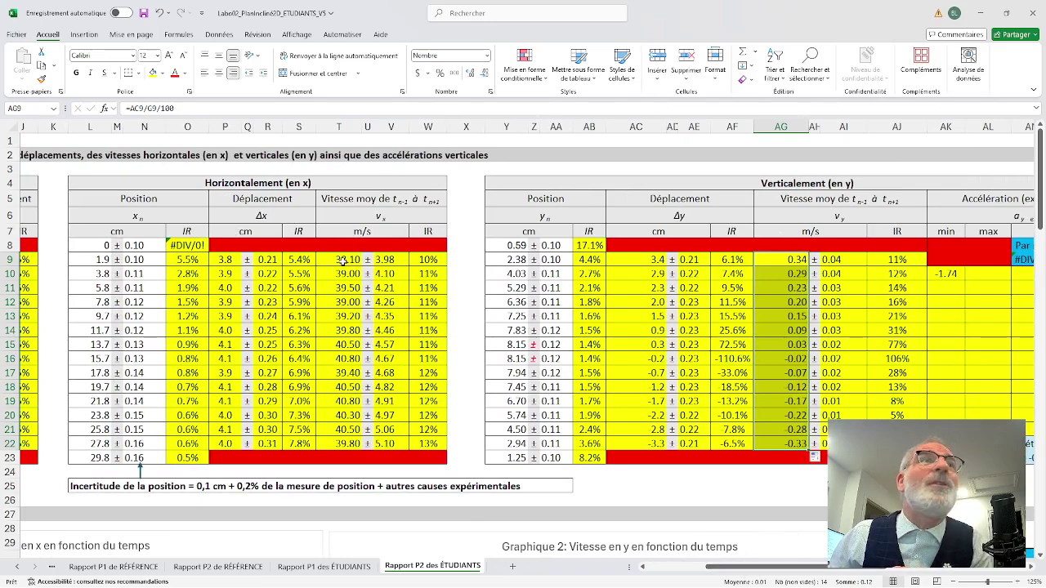
{"action": "left_click", "coordinate": [343, 260]}
{"action": "left_click", "coordinate": [193, 108]}
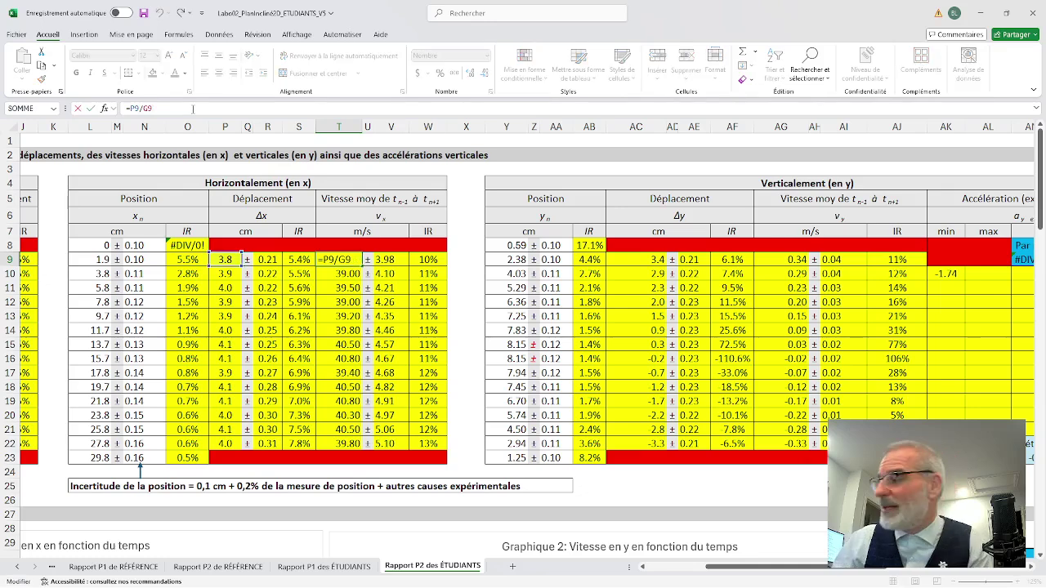
{"action": "type", "text": "/"}
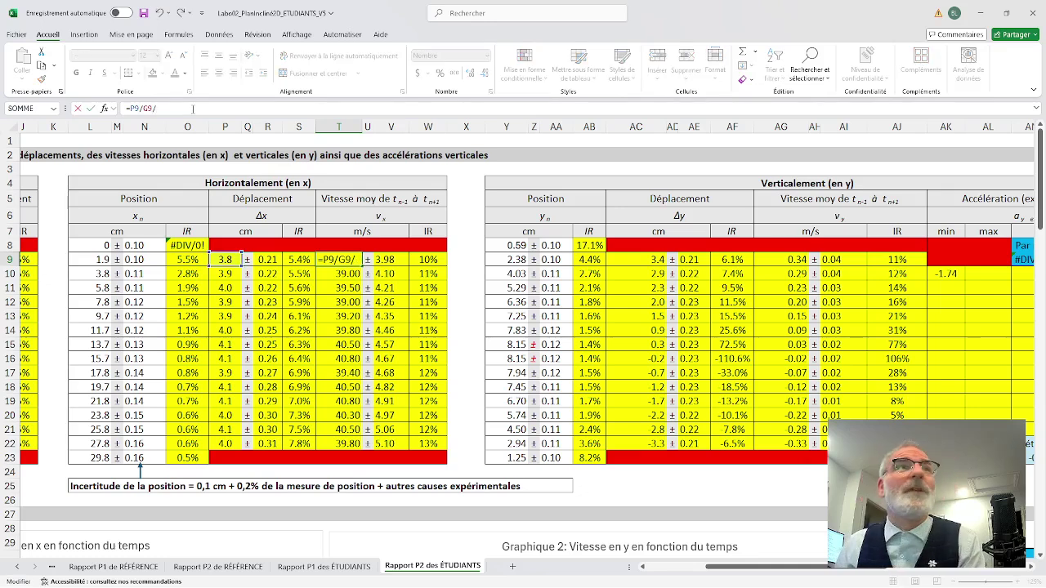
{"action": "type", "text": "100"}
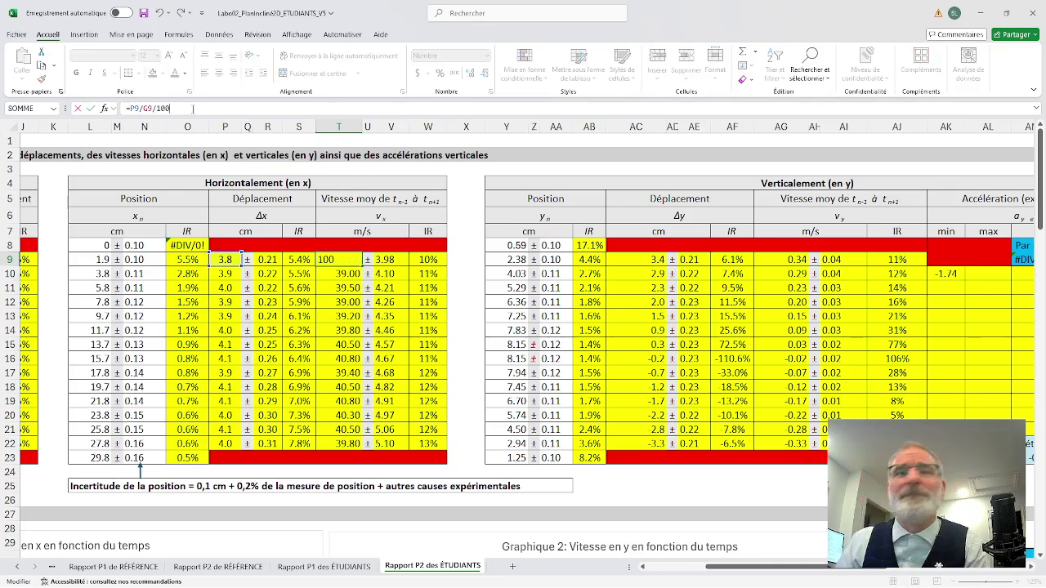
{"action": "key", "text": "Return"}
{"action": "left_click", "coordinate": [336, 260]}
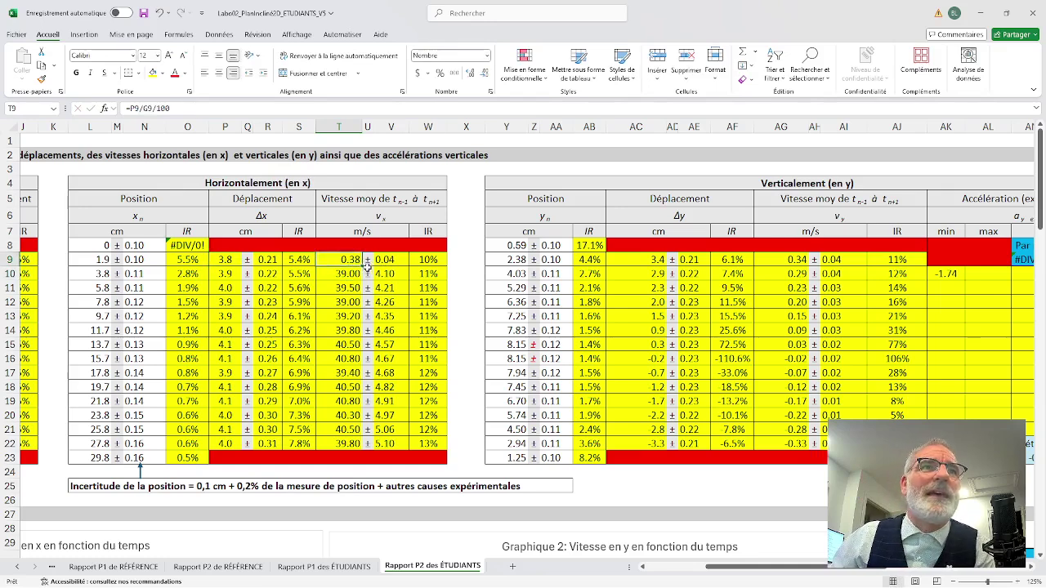
{"action": "left_click_drag", "start_coordinate": [362, 263], "coordinate": [367, 444]}
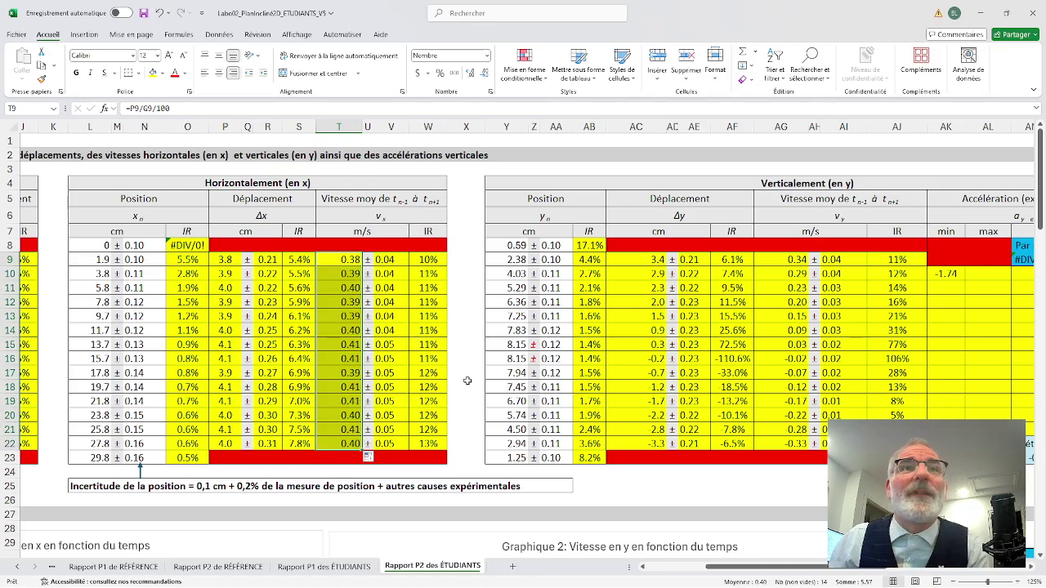
- Copy the minimum acceleration formula text from AK10 into the maximum acceleration cell AL10, keeping its cell references
{"action": "left_click_drag", "start_coordinate": [816, 566], "coordinate": [904, 566]}
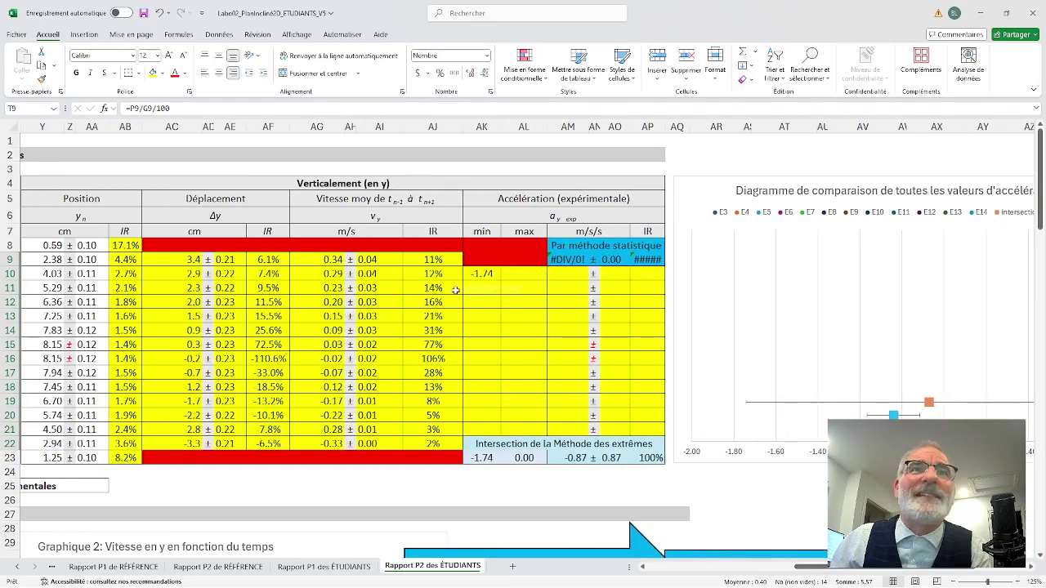
{"action": "left_click", "coordinate": [482, 276]}
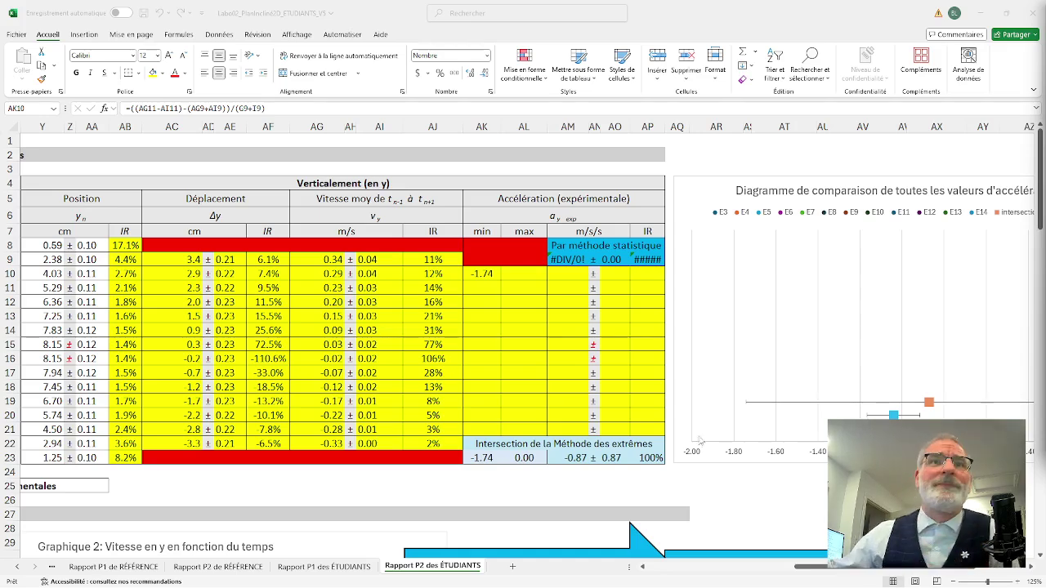
{"action": "left_click", "coordinate": [521, 275]}
{"action": "left_click", "coordinate": [464, 274]}
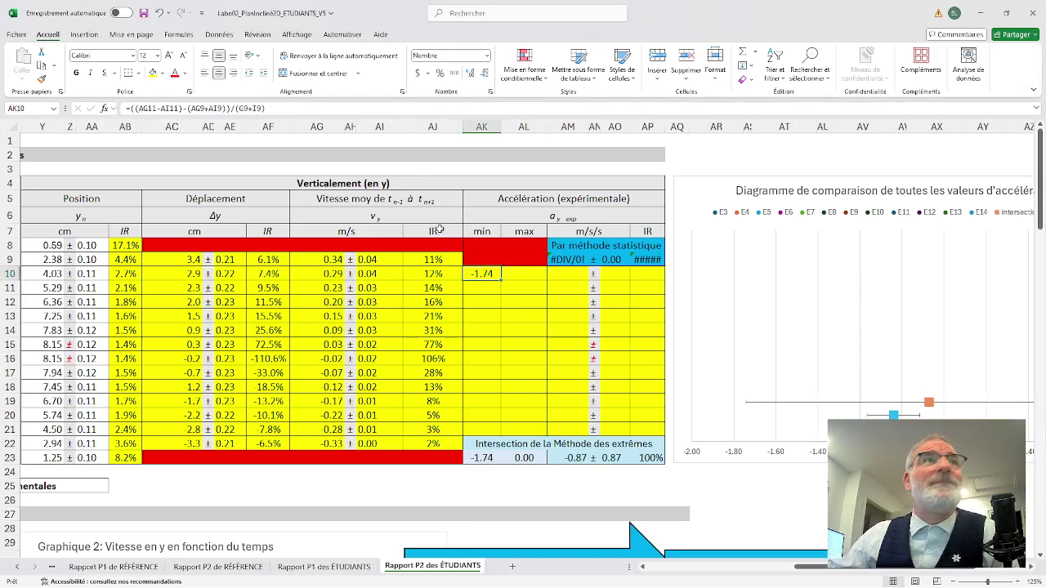
{"action": "left_click_drag", "start_coordinate": [282, 108], "coordinate": [124, 109]}
{"action": "key", "text": "ctrl+c"}
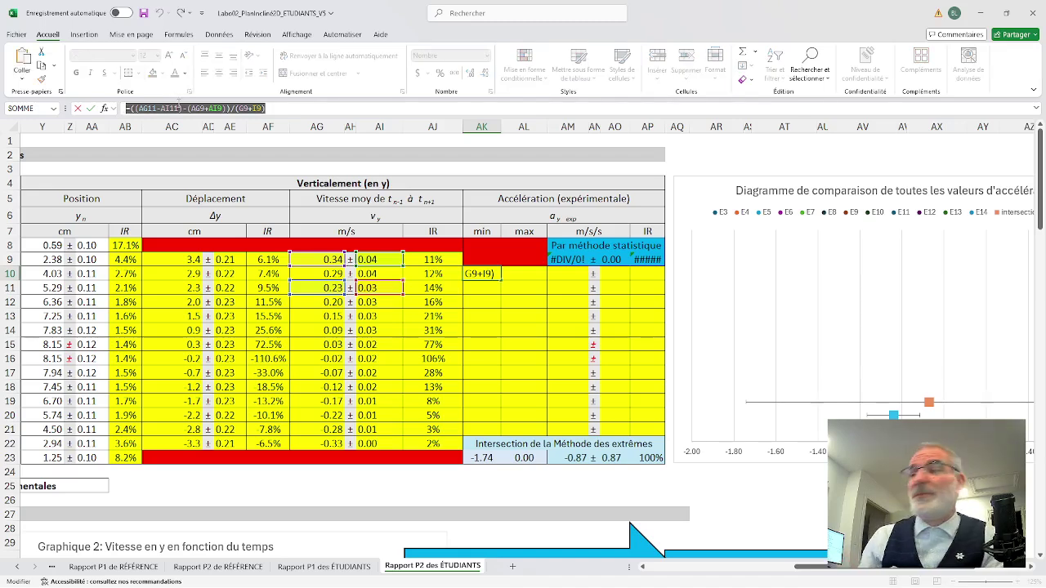
{"action": "key", "text": "Return"}
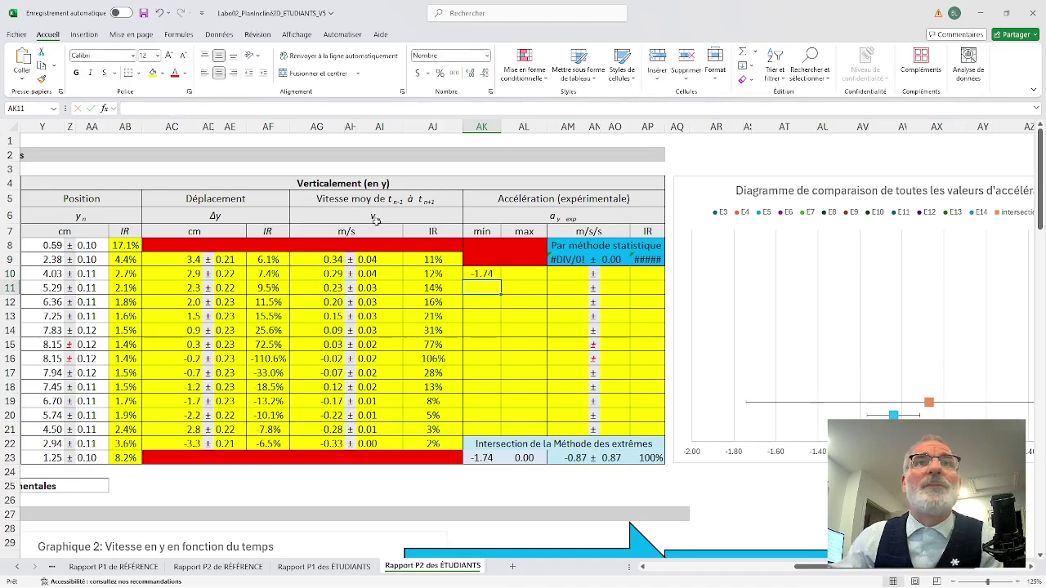
{"action": "left_click", "coordinate": [524, 274]}
{"action": "left_click", "coordinate": [179, 108]}
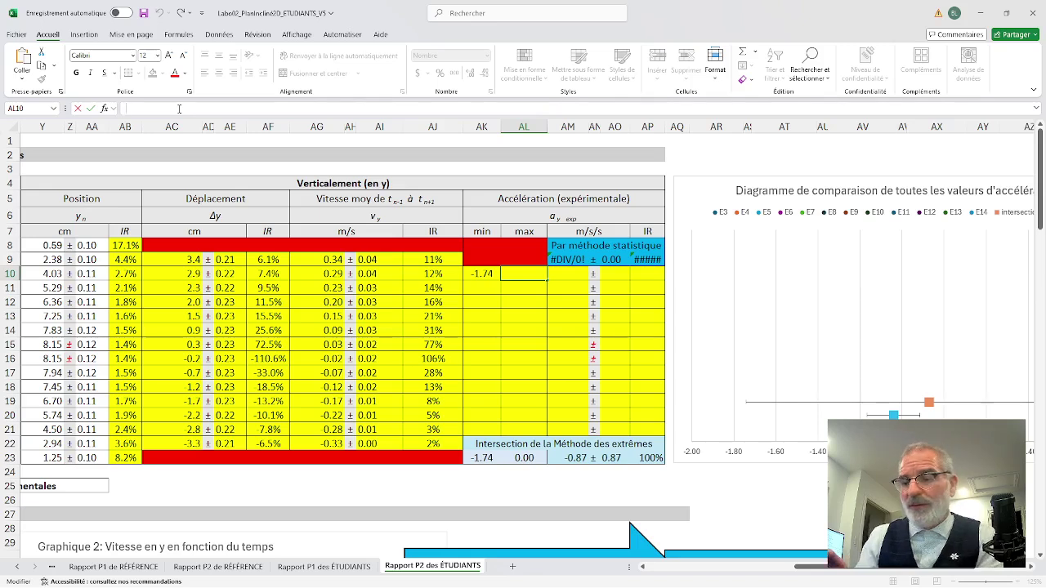
{"action": "key", "text": "ctrl+v"}
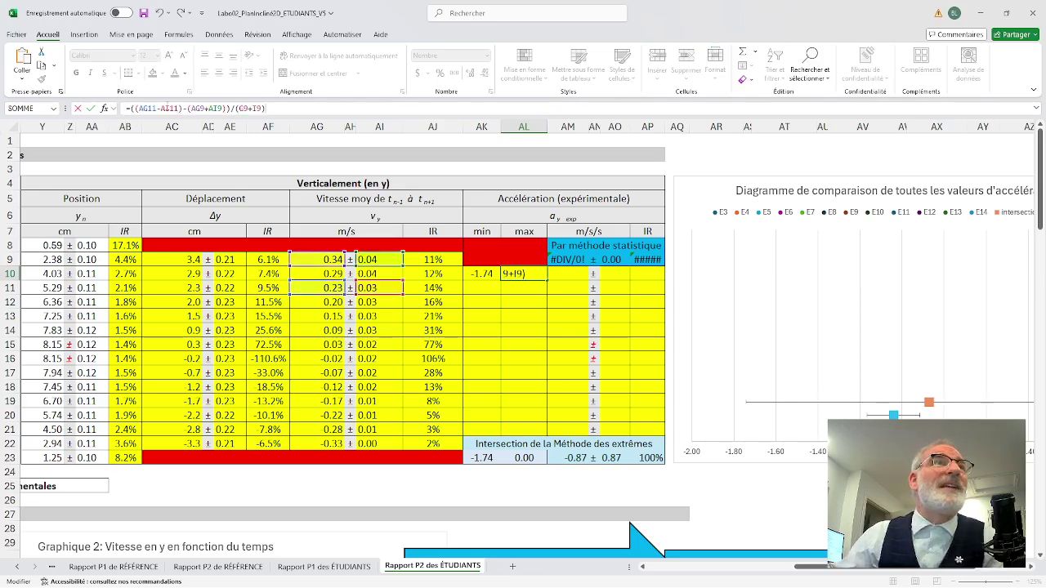
- Change the AL10 numerator to the largest velocity change, ((AG11+AI11)-(AG9-AI9))
{"action": "left_click", "coordinate": [160, 108]}
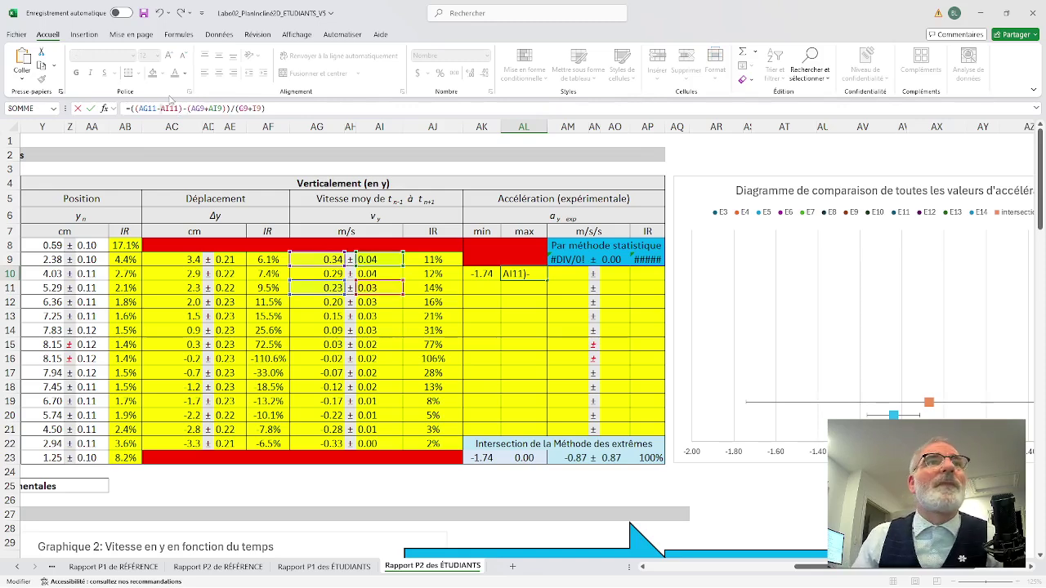
{"action": "key", "text": "BackSpace"}
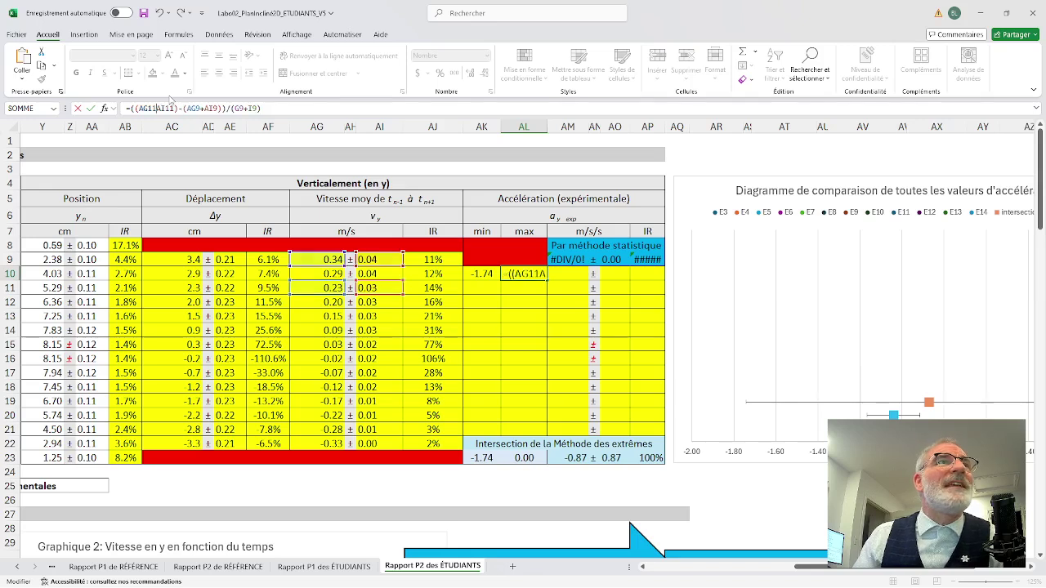
{"action": "type", "text": "+"}
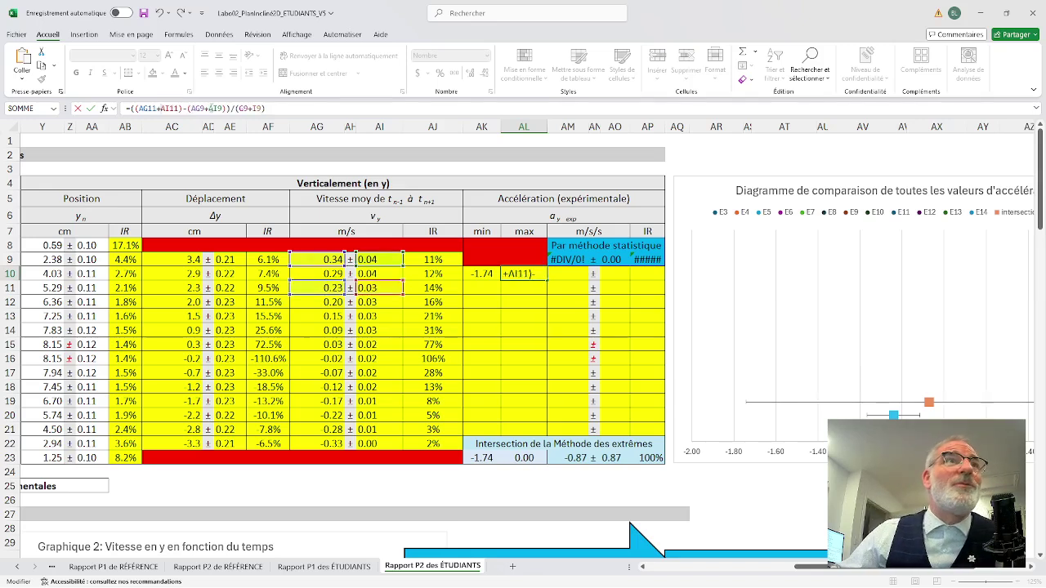
{"action": "left_click", "coordinate": [210, 109]}
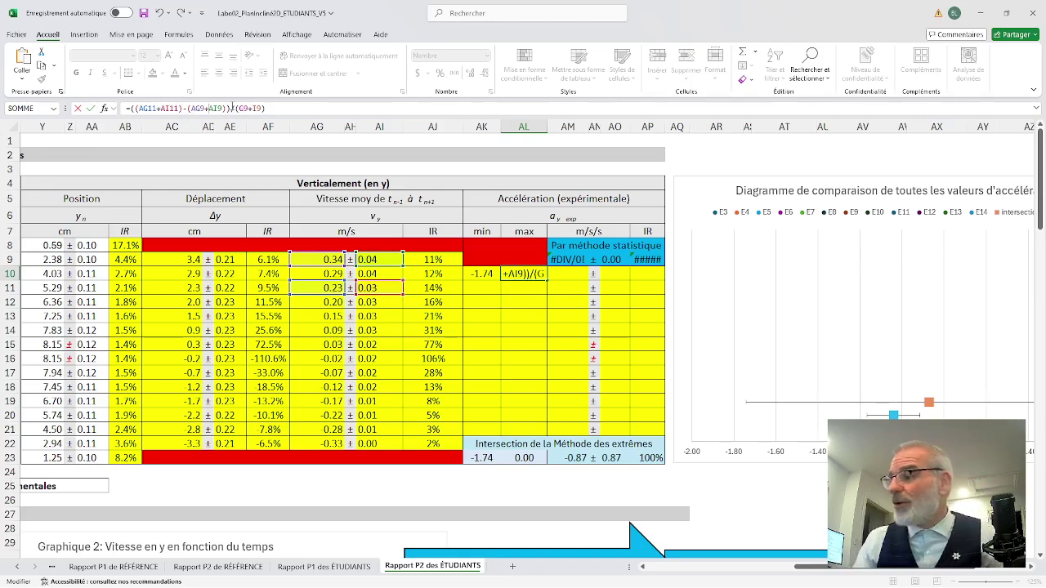
{"action": "key", "text": "BackSpace"}
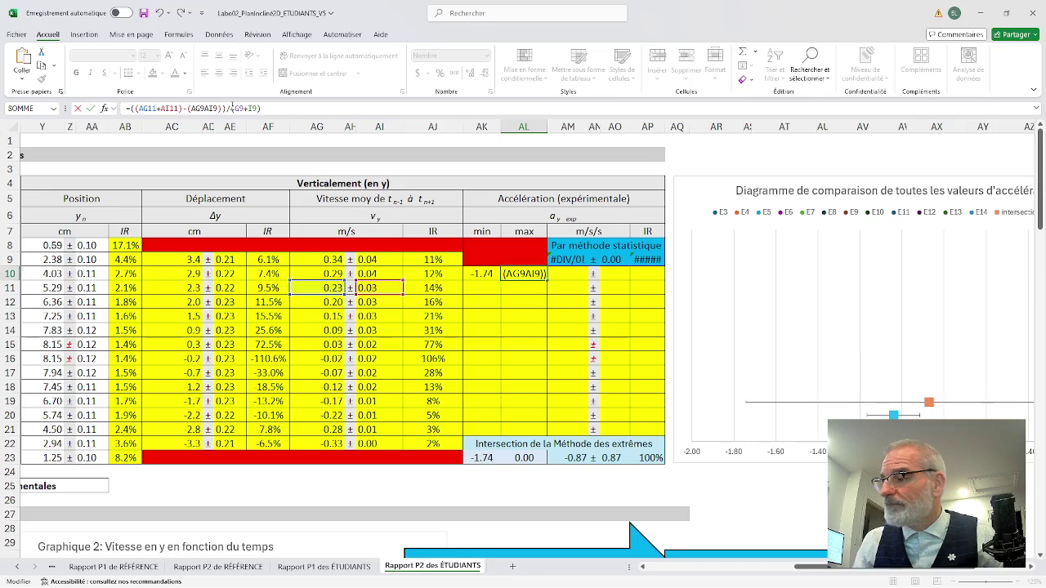
{"action": "type", "text": "-"}
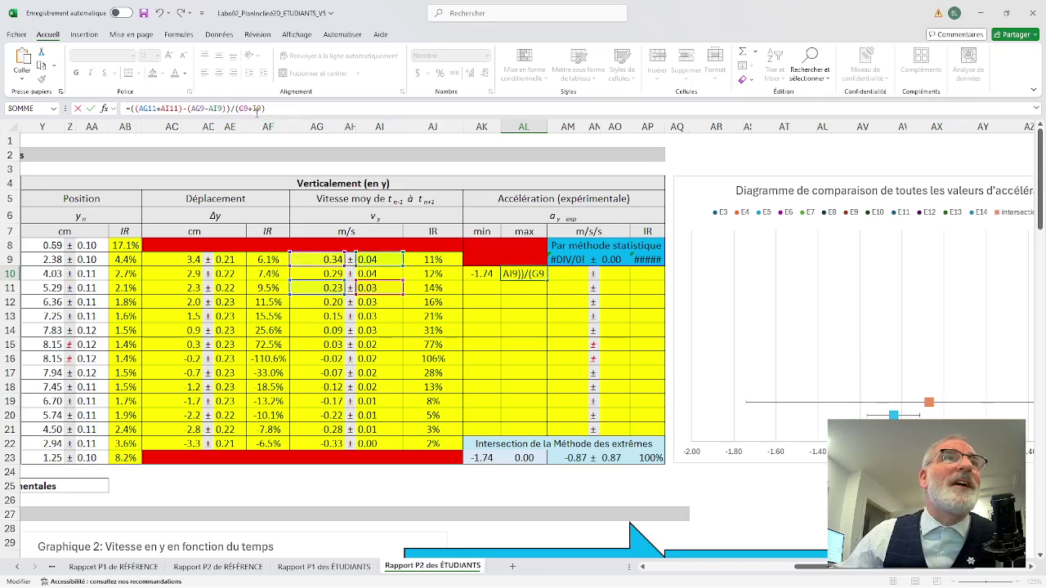
- Change the AL10 denominator to the shortest displacement duration, (G9-I9), and enter the formula
{"action": "left_click", "coordinate": [271, 110]}
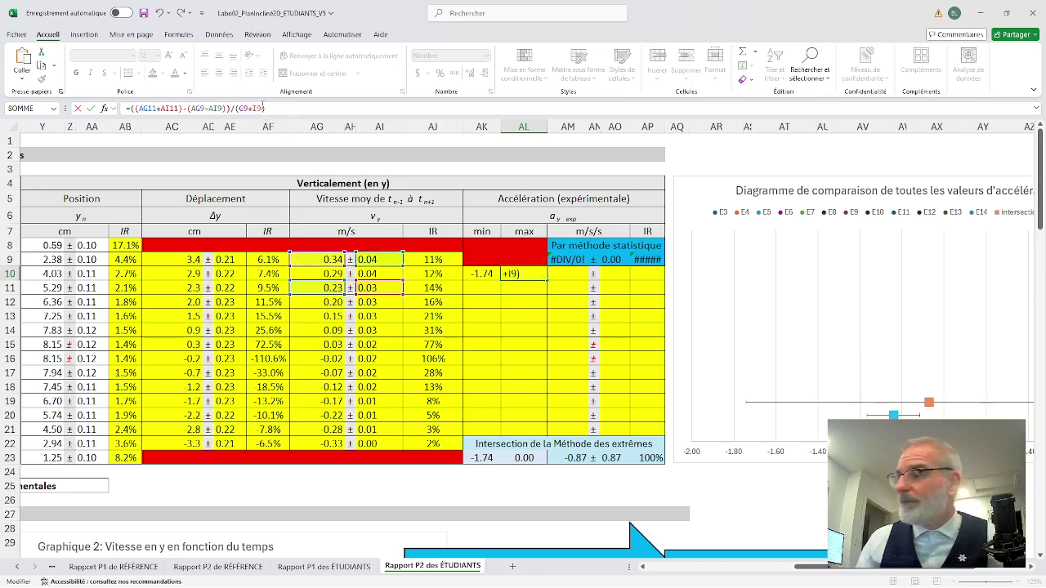
{"action": "left_click", "coordinate": [259, 108]}
{"action": "key", "text": "BackSpace"}
{"action": "type", "text": "-"}
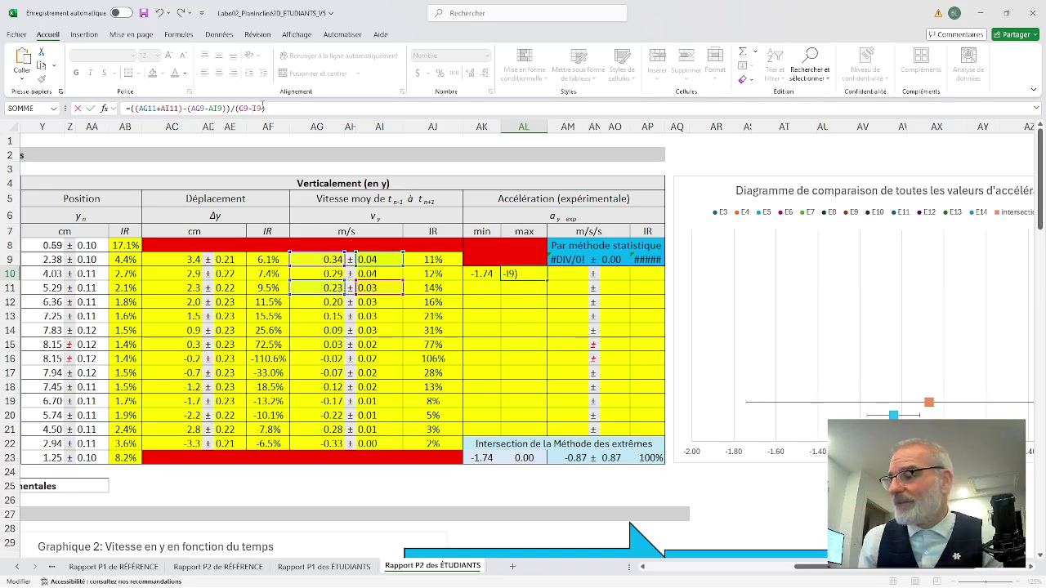
{"action": "key", "text": "Return"}
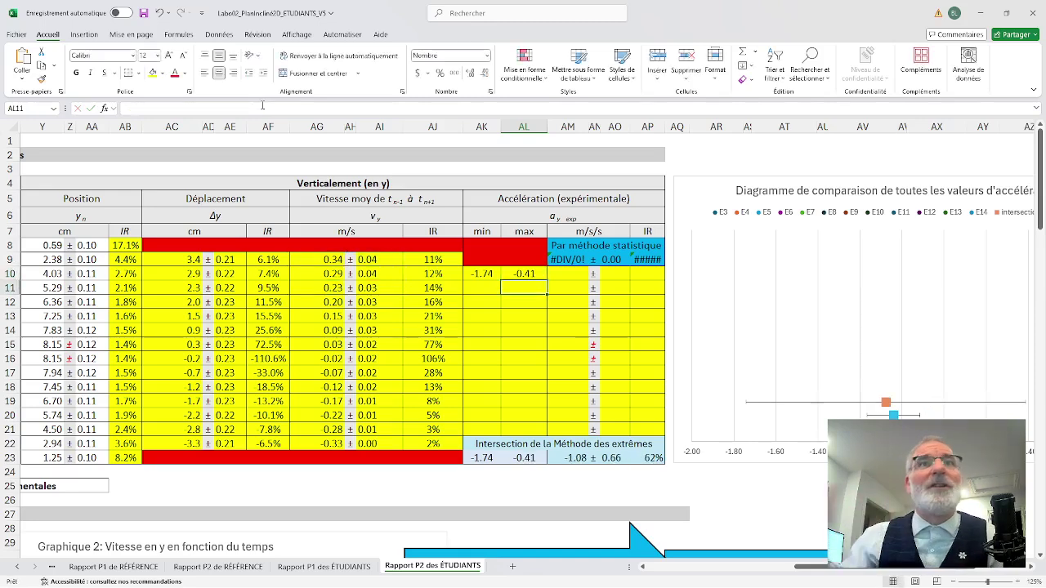
- Compare event 3's minimum and maximum vertical acceleration formulas and values in AK10 and AL10
{"action": "left_click", "coordinate": [523, 275]}
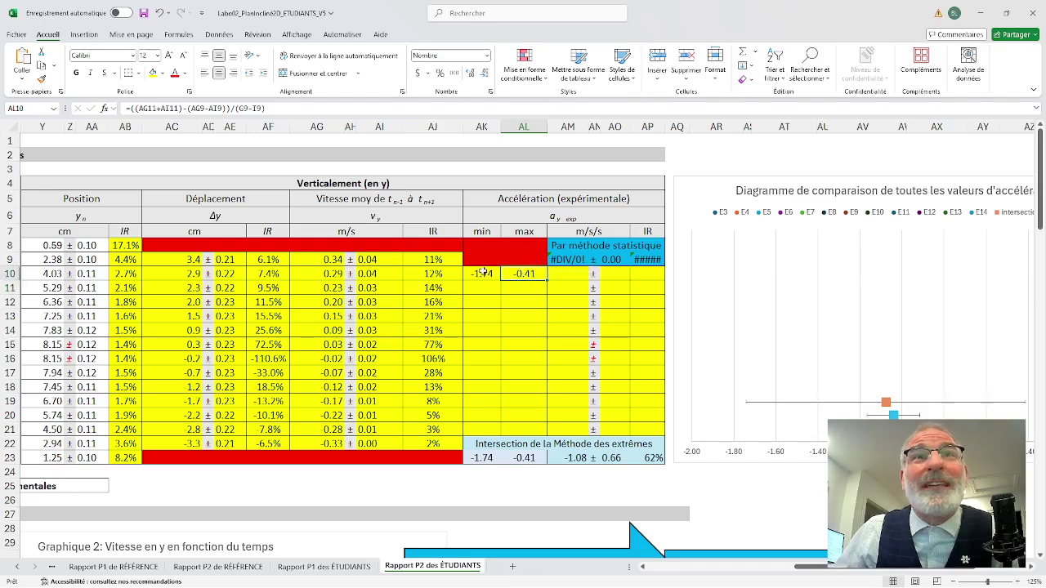
{"action": "left_click", "coordinate": [485, 274]}
{"action": "left_click", "coordinate": [527, 276]}
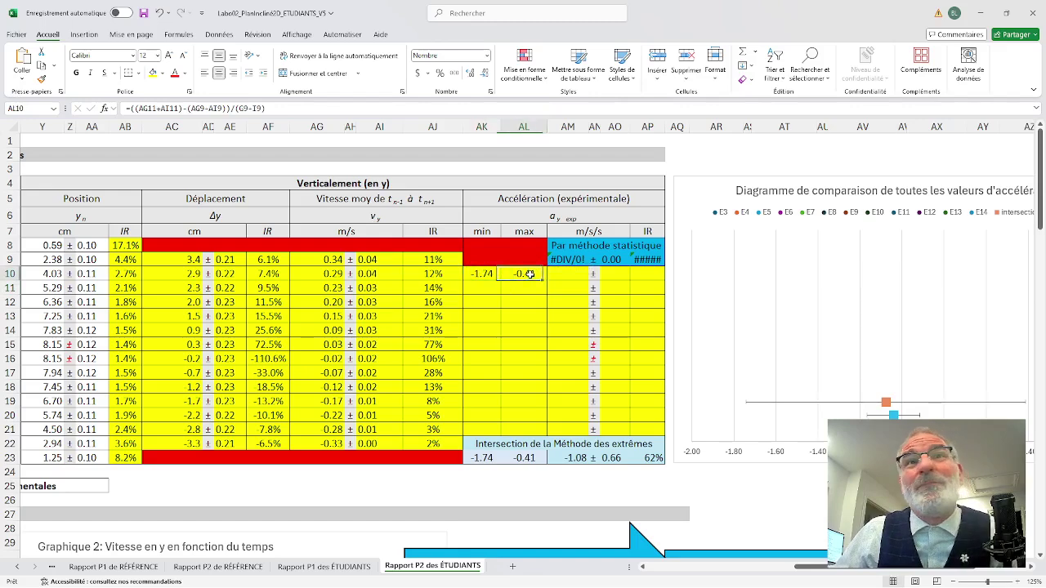
{"action": "left_click", "coordinate": [479, 274]}
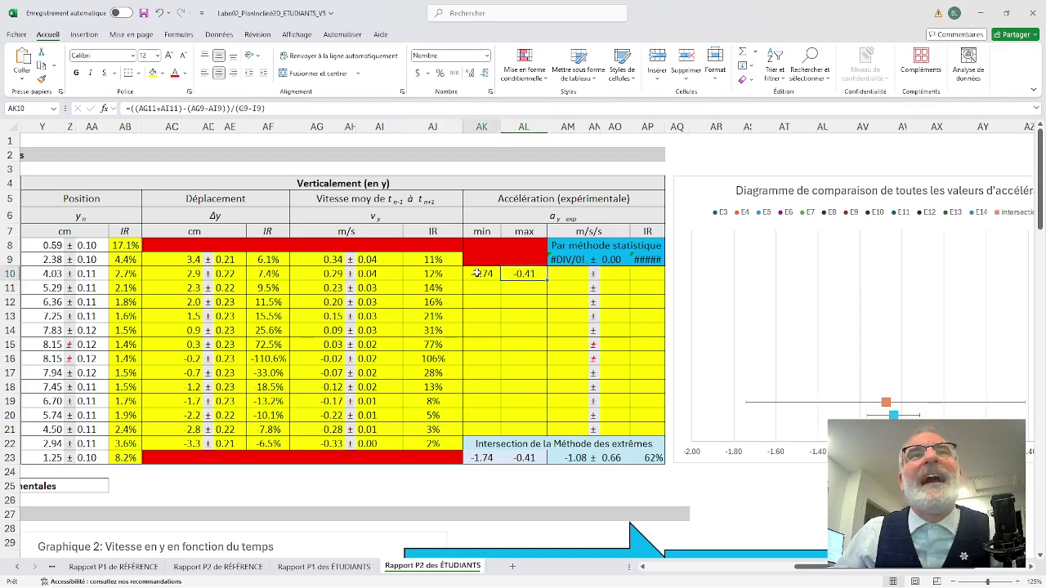
{"action": "left_click", "coordinate": [515, 275]}
{"action": "left_click", "coordinate": [484, 275]}
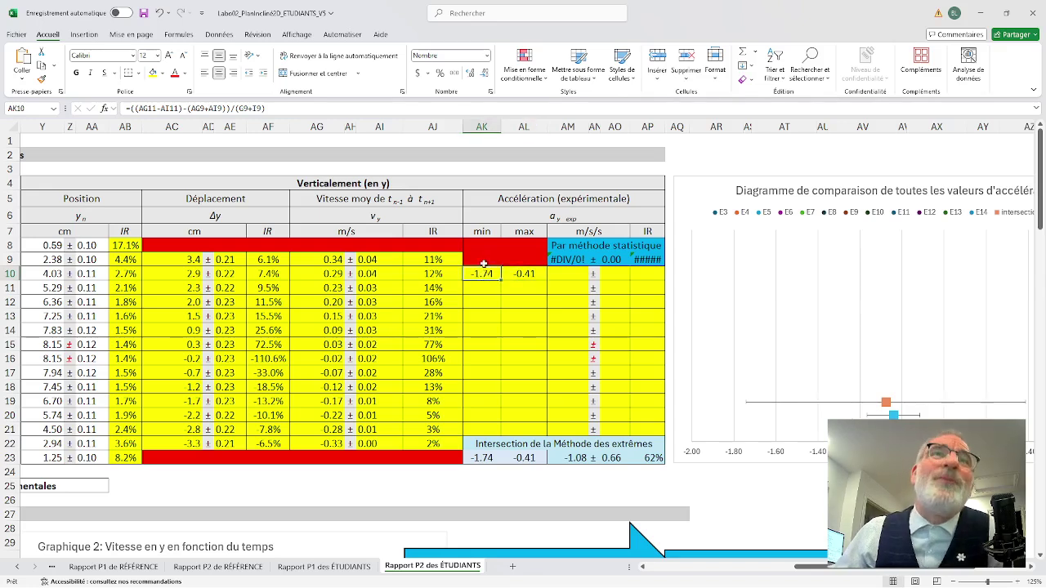
{"action": "left_click", "coordinate": [529, 275]}
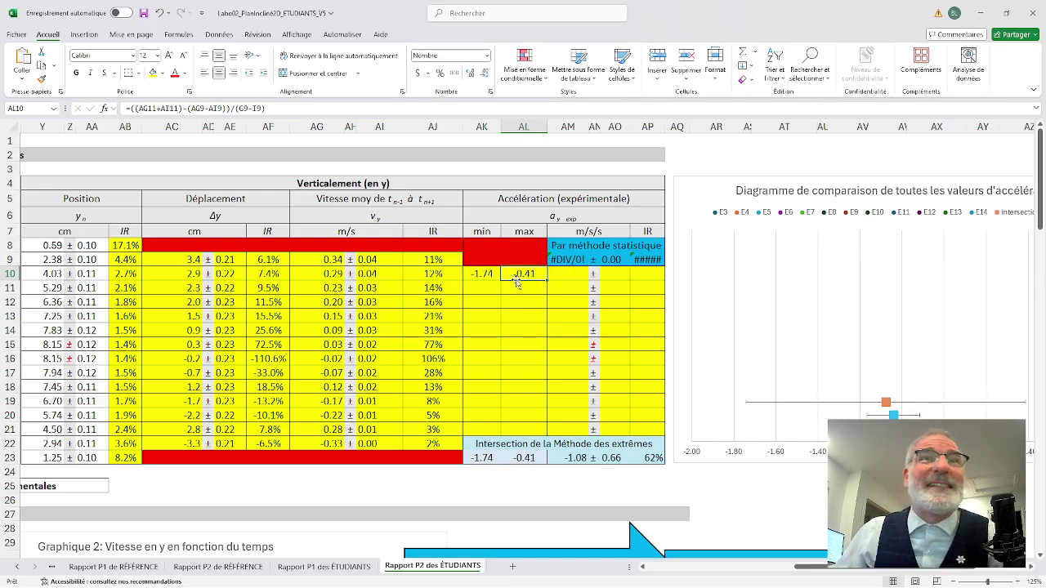
{"action": "left_click", "coordinate": [482, 275]}
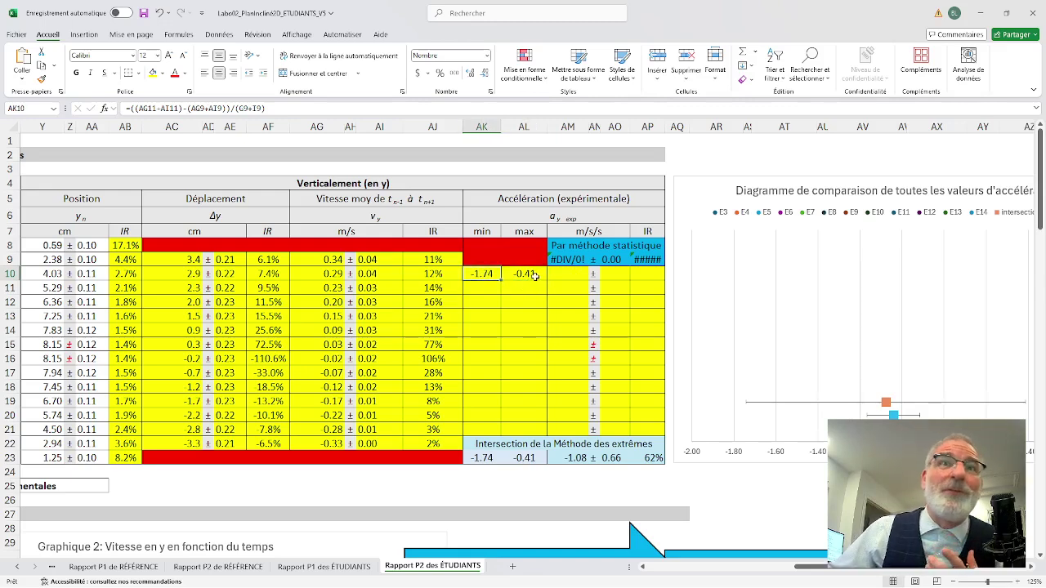
{"action": "left_click", "coordinate": [523, 273]}
{"action": "left_click", "coordinate": [486, 272]}
{"action": "left_click", "coordinate": [511, 273]}
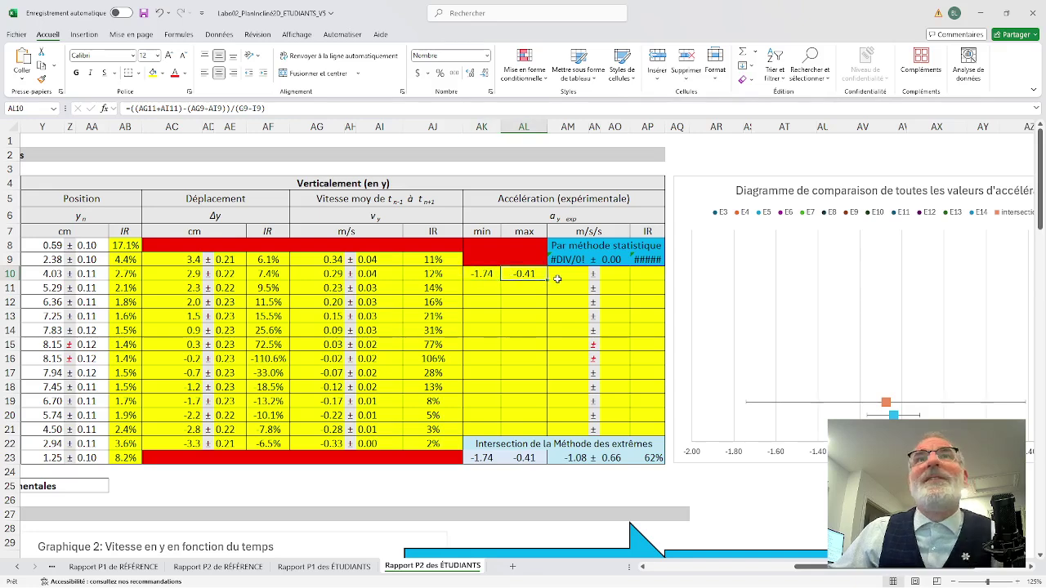
- Enter event 3's mean vertical acceleration in AM10 as half the sum of its minimum and maximum, =(AK10+AL10)/2
{"action": "left_click", "coordinate": [563, 275]}
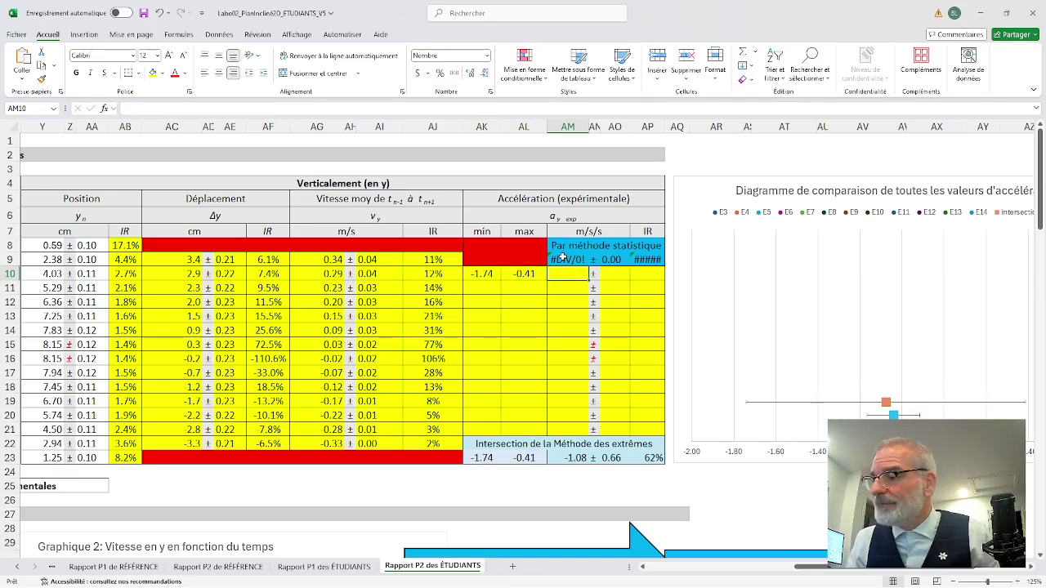
{"action": "type", "text": "="}
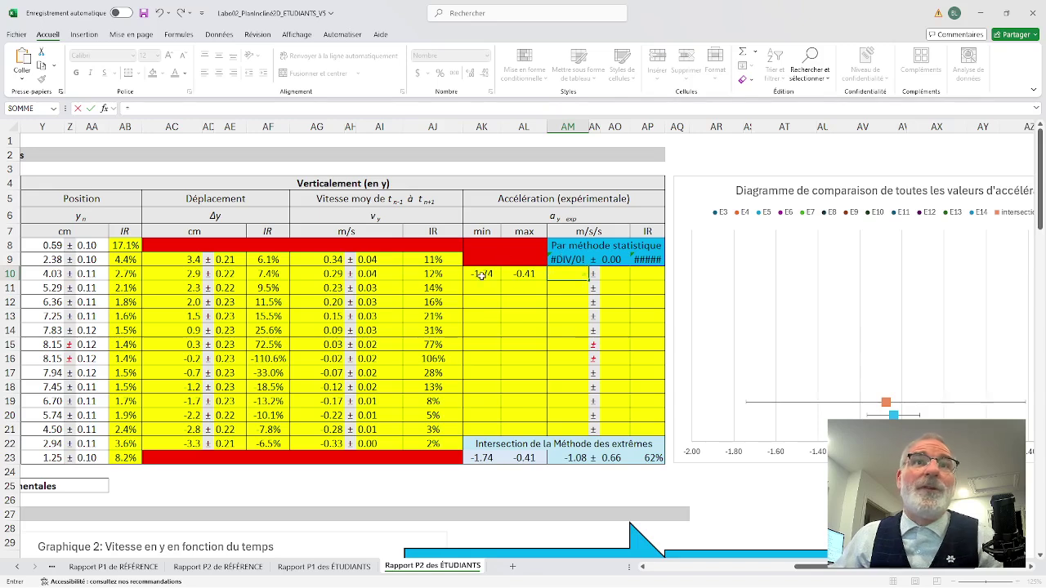
{"action": "type", "text": "("}
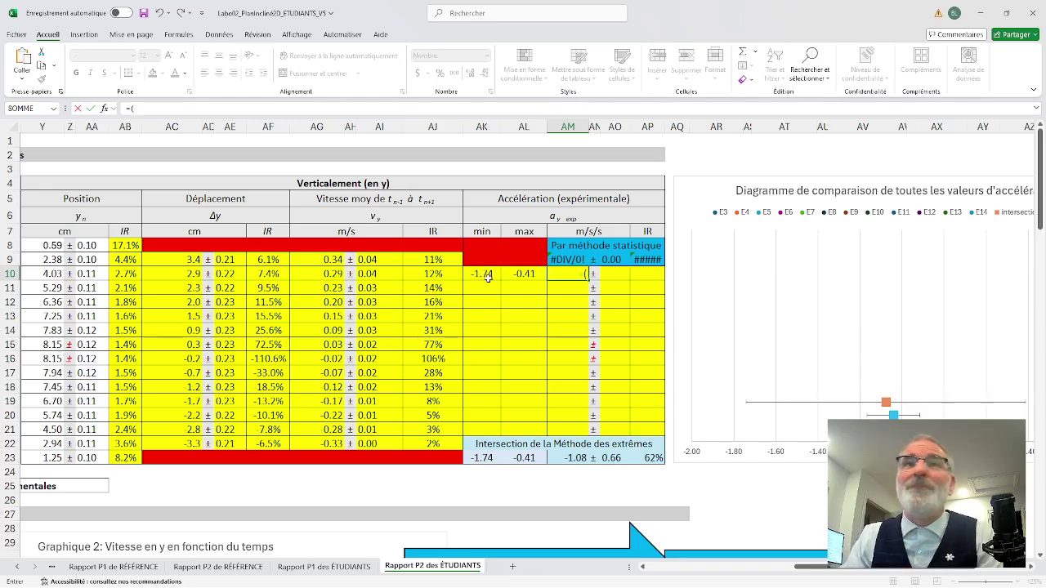
{"action": "left_click", "coordinate": [482, 274]}
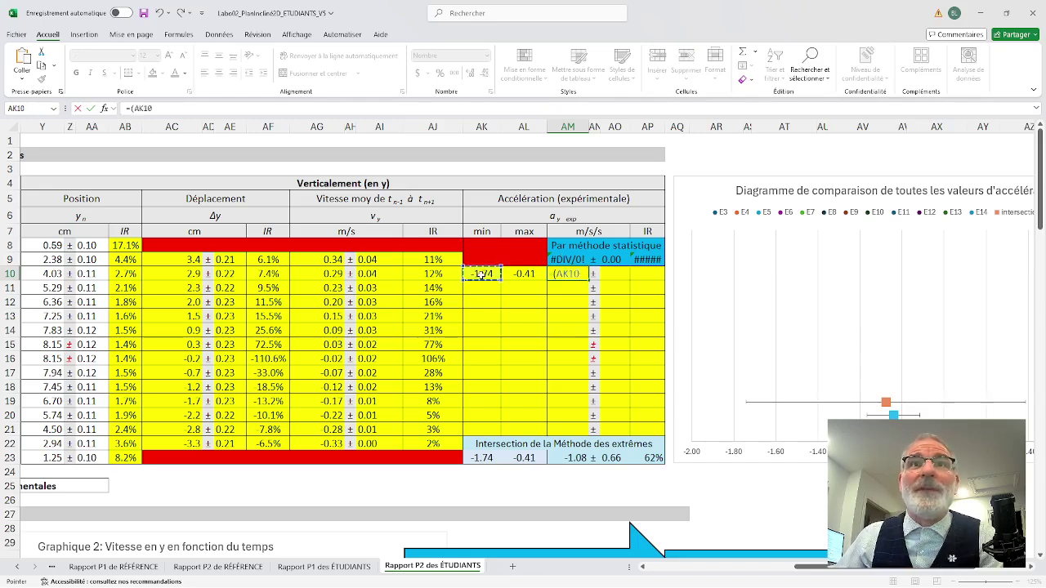
{"action": "type", "text": "+"}
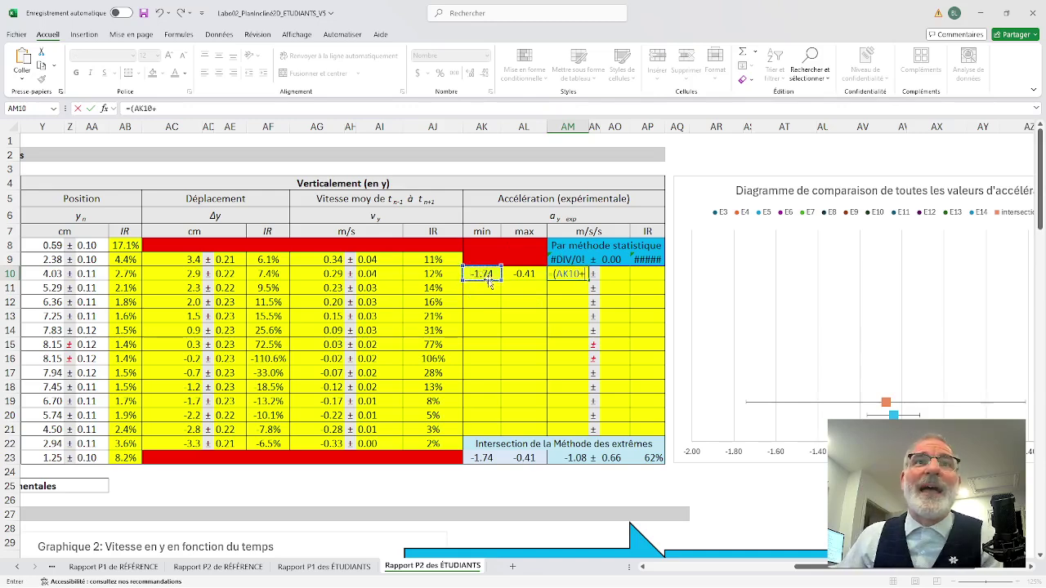
{"action": "left_click", "coordinate": [516, 278]}
{"action": "type", "text": ")"}
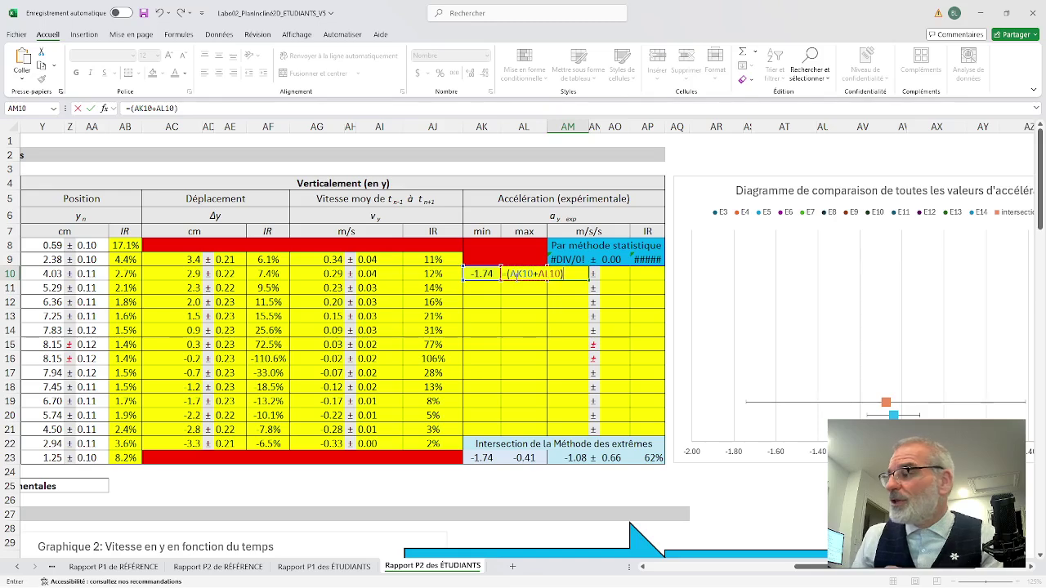
{"action": "type", "text": "/2"}
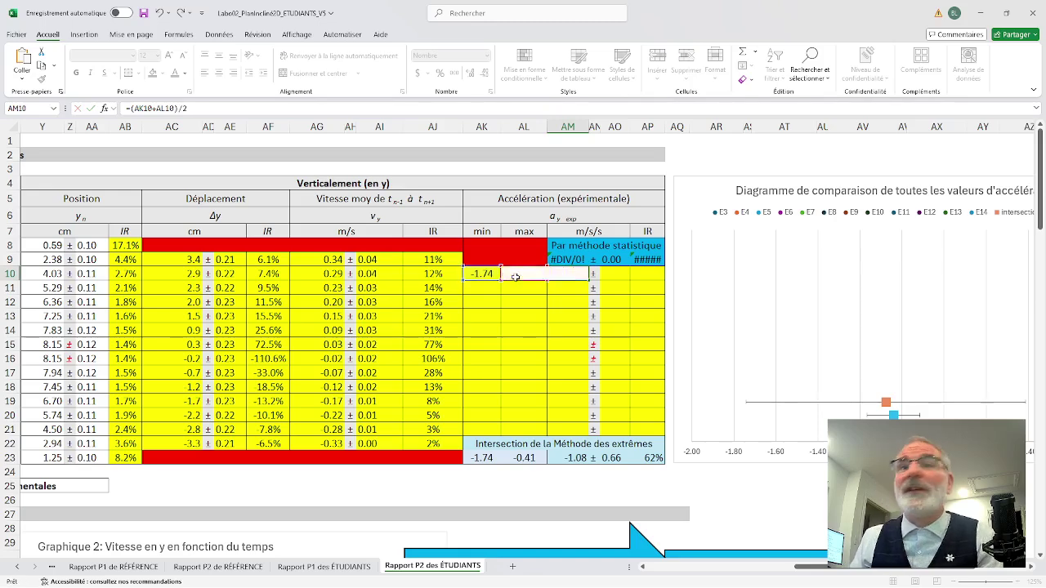
{"action": "key", "text": "Return"}
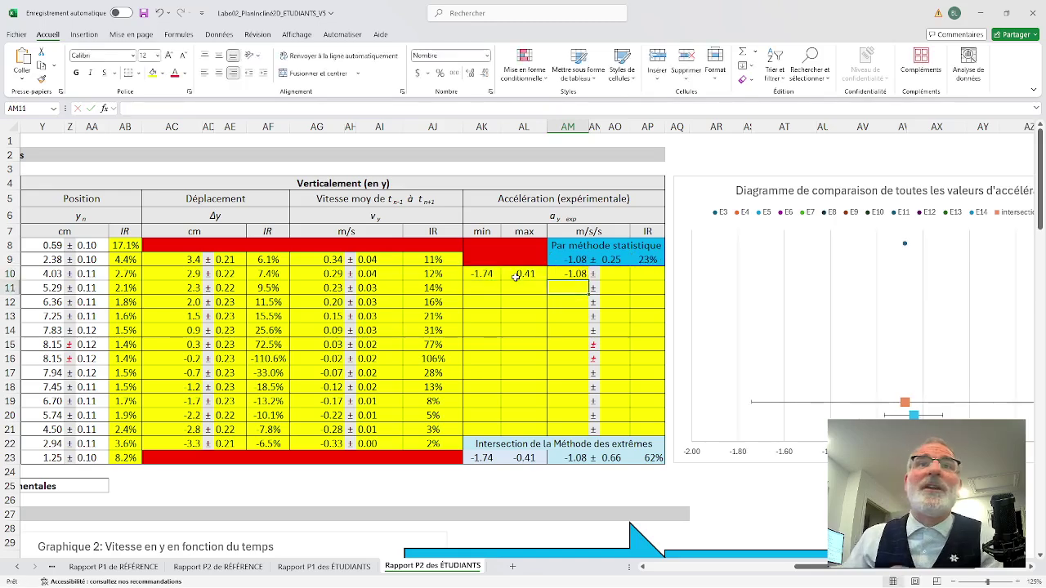
- Enter event 3's vertical acceleration uncertainty in AO10 as half the gap between maximum and minimum, =(AL10-AK10)/2
{"action": "left_click", "coordinate": [617, 274]}
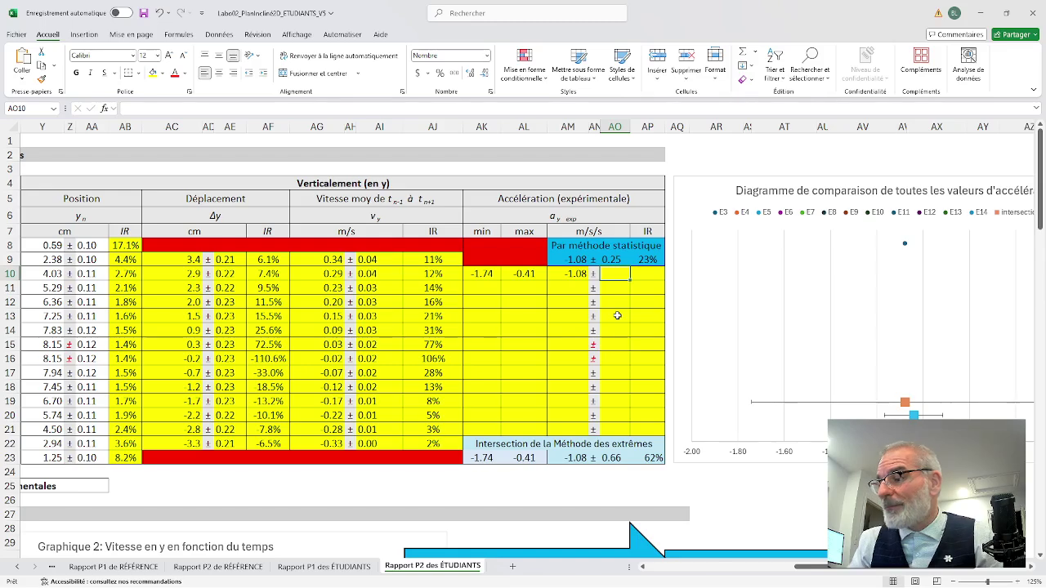
{"action": "type", "text": "="}
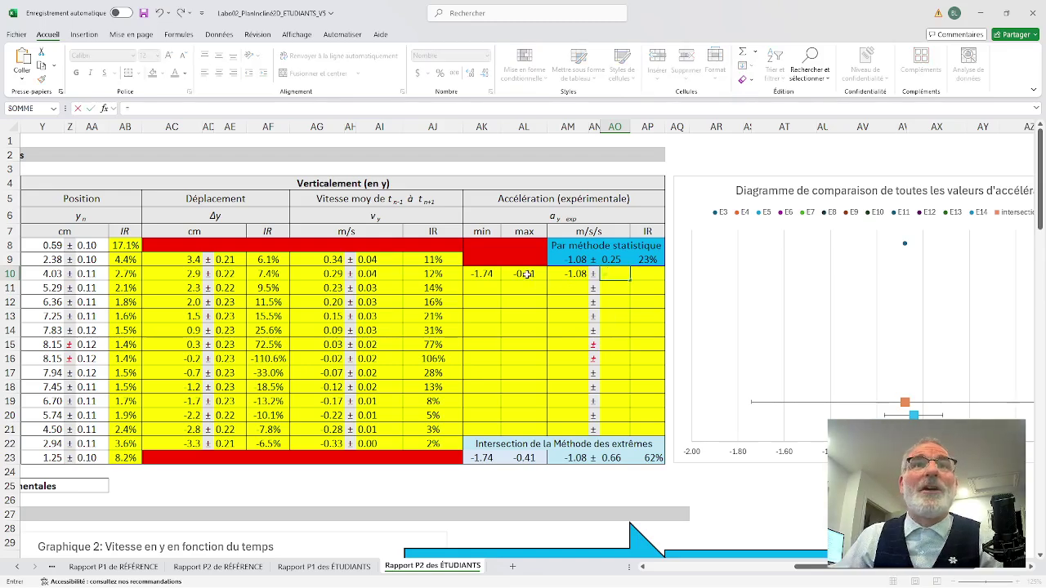
{"action": "type", "text": "("}
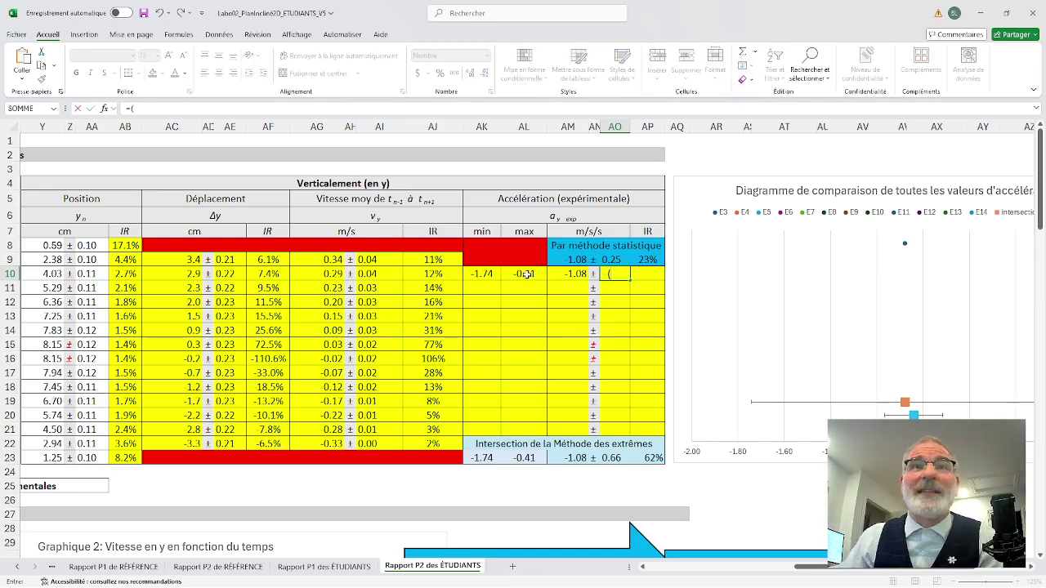
{"action": "left_click", "coordinate": [527, 274]}
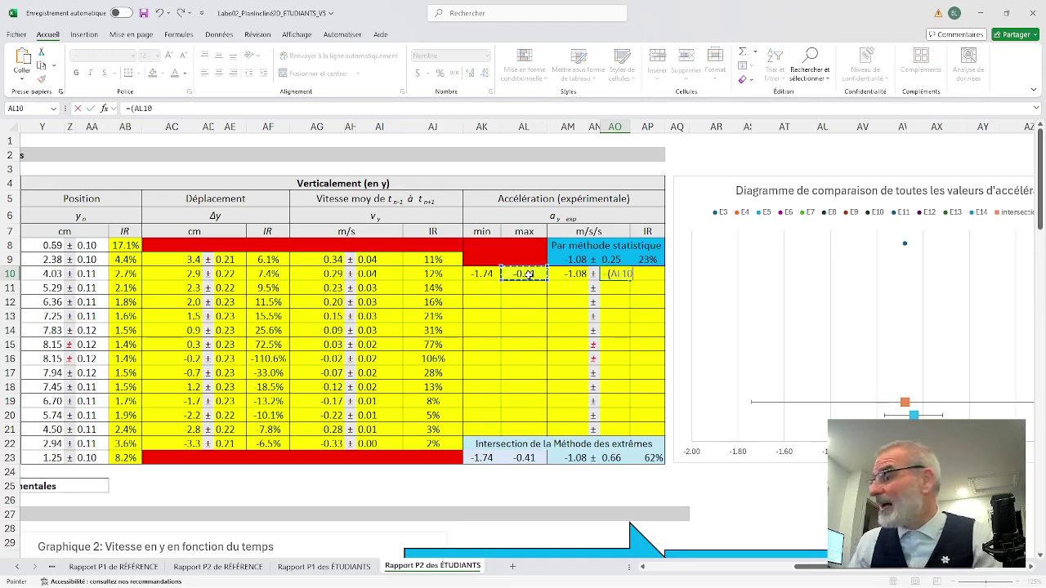
{"action": "type", "text": "-"}
{"action": "left_click", "coordinate": [480, 277]}
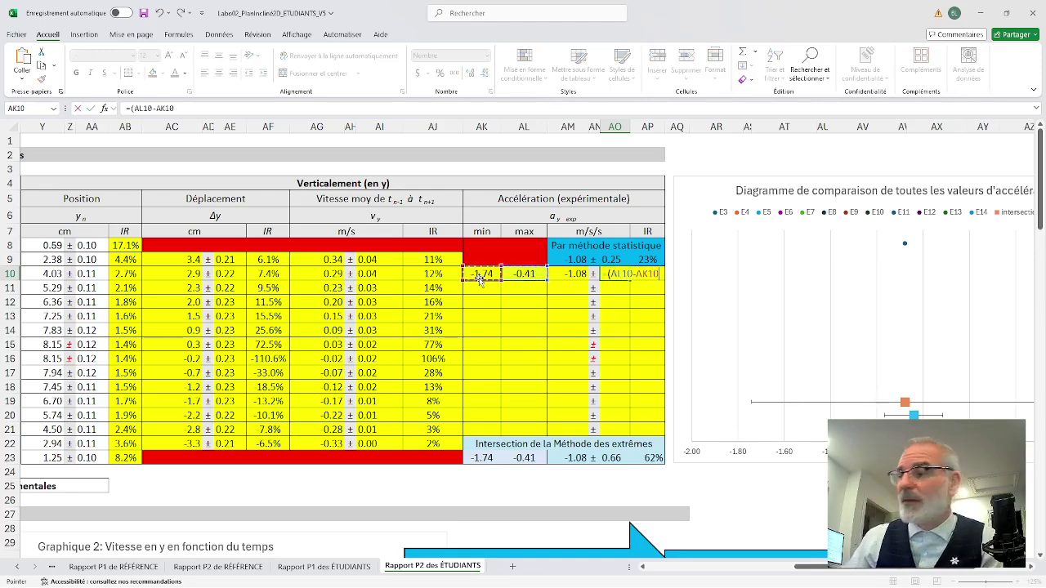
{"action": "type", "text": ")"}
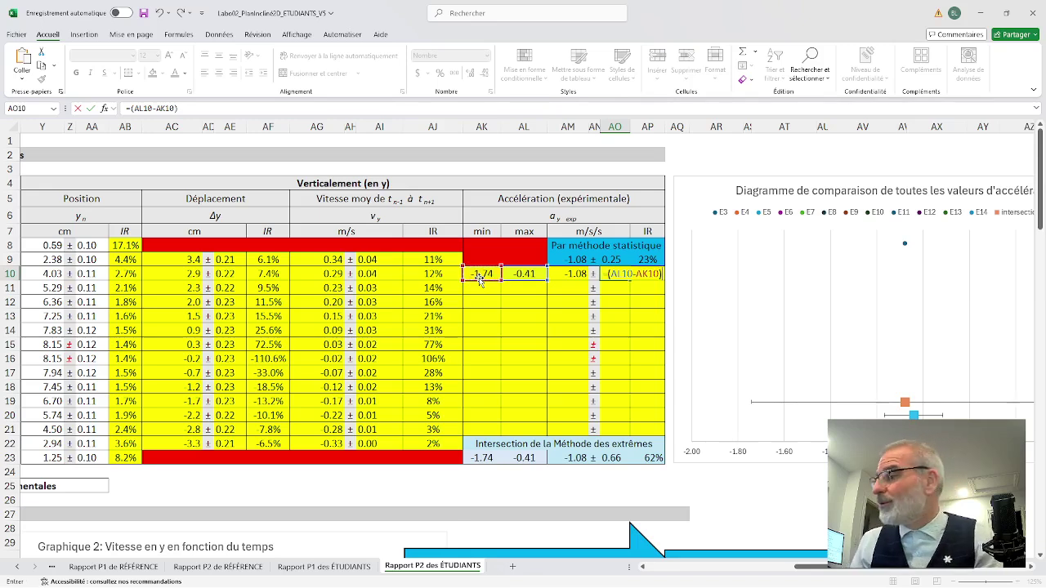
{"action": "type", "text": "/"}
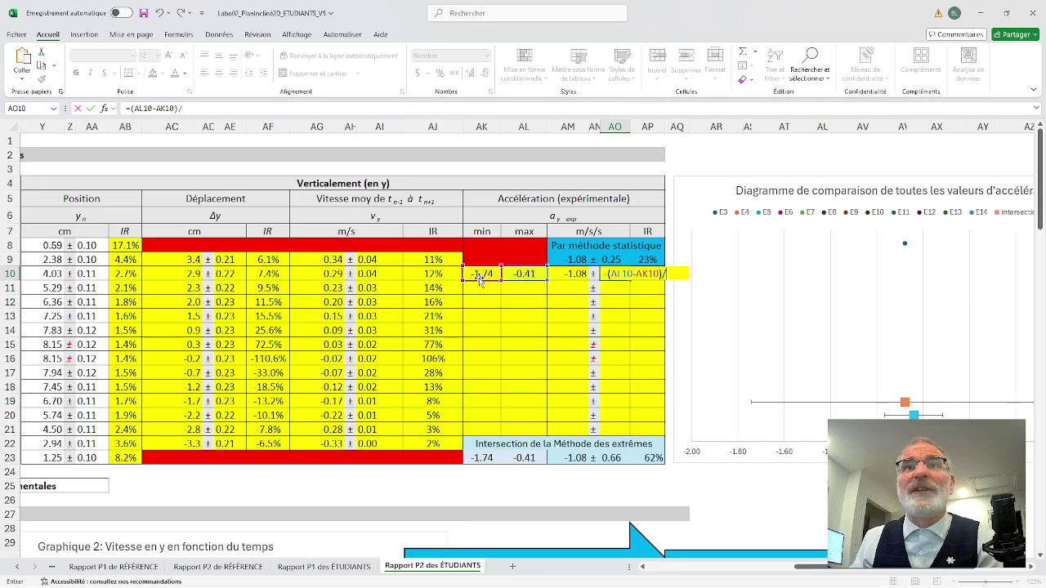
{"action": "type", "text": "2"}
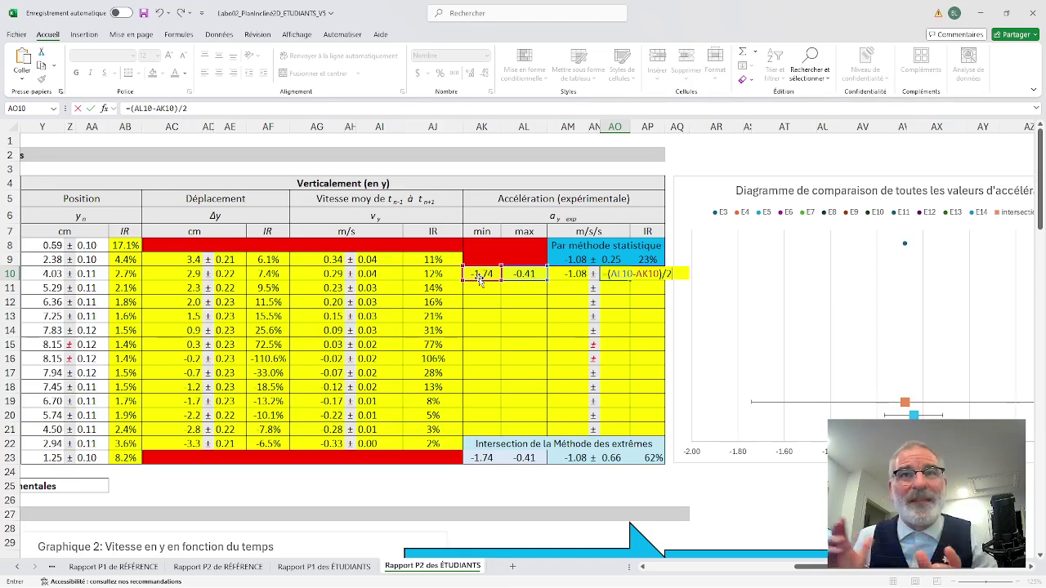
{"action": "key", "text": "Return"}
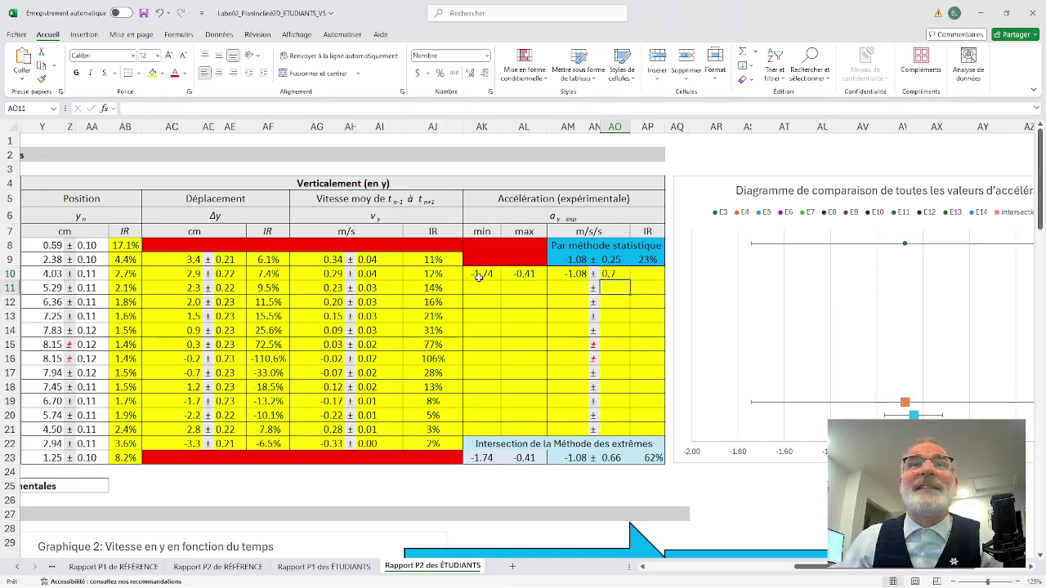
{"action": "left_click", "coordinate": [603, 278]}
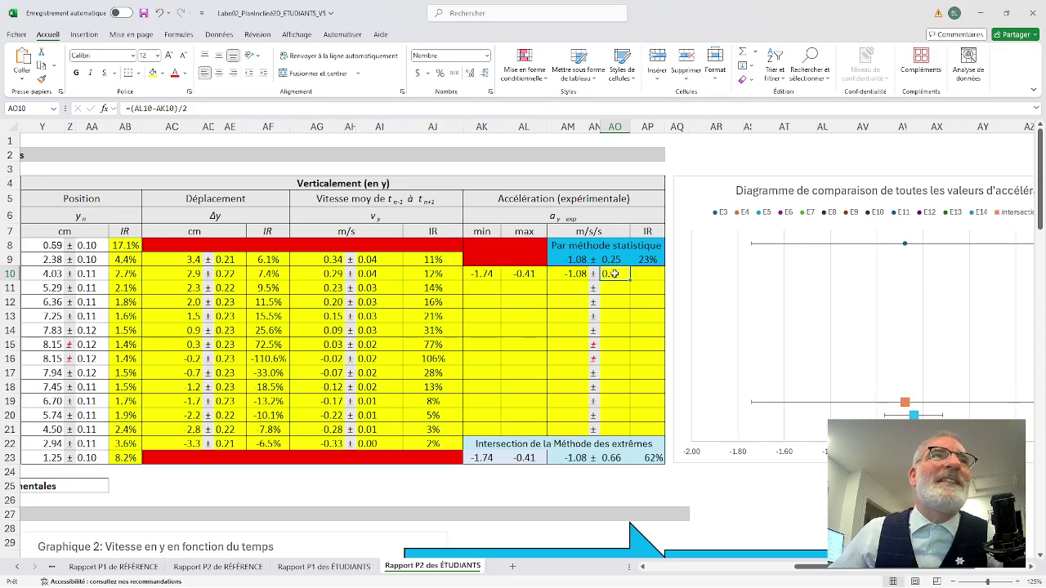
{"action": "left_click_drag", "start_coordinate": [489, 274], "coordinate": [625, 273]}
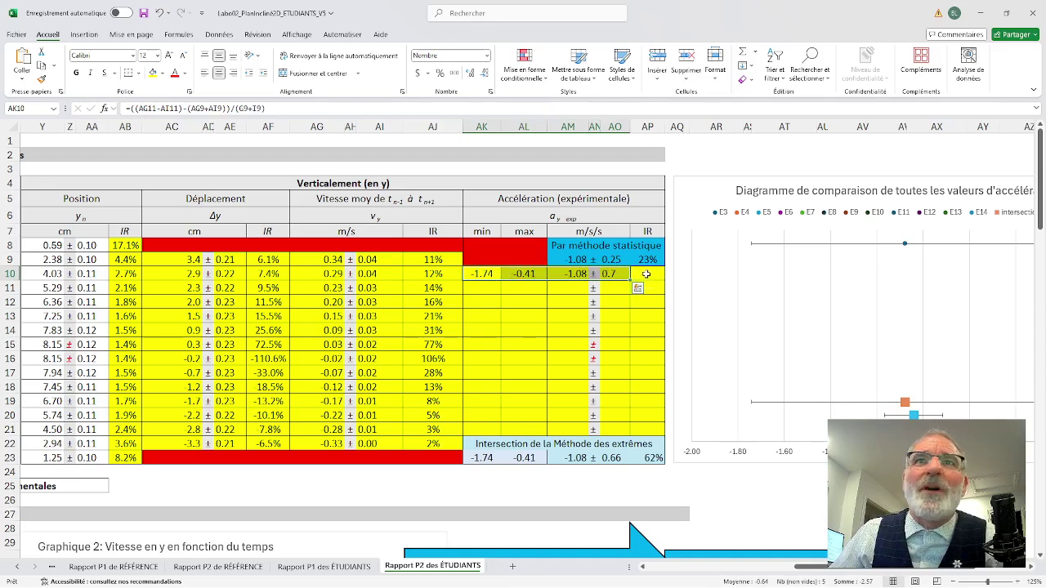
- Enter event 3's relative acceleration uncertainty in AP10 as the uncertainty divided by the mean, =AO10/AM10
{"action": "left_click", "coordinate": [645, 274]}
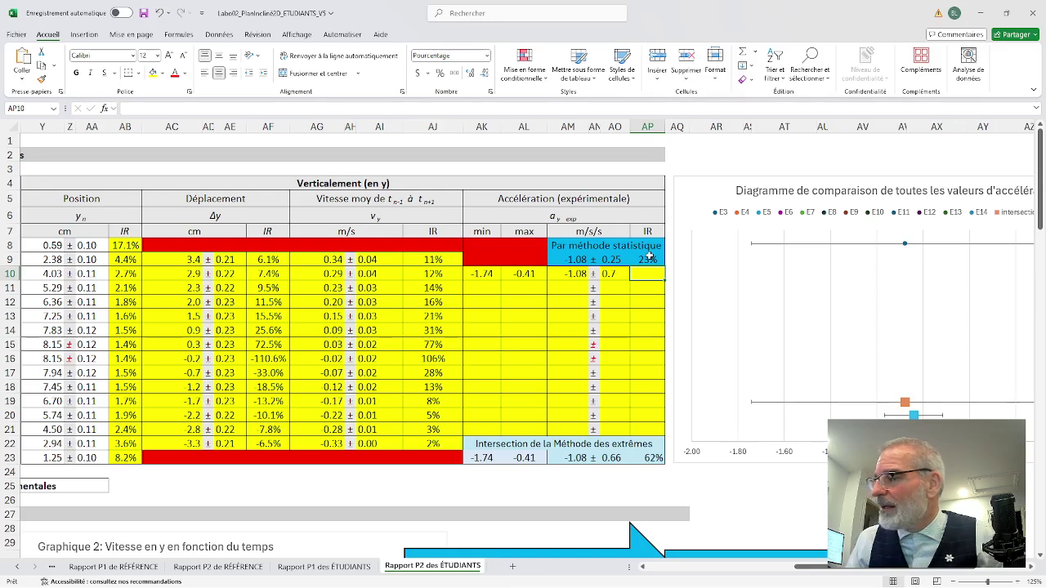
{"action": "type", "text": "="}
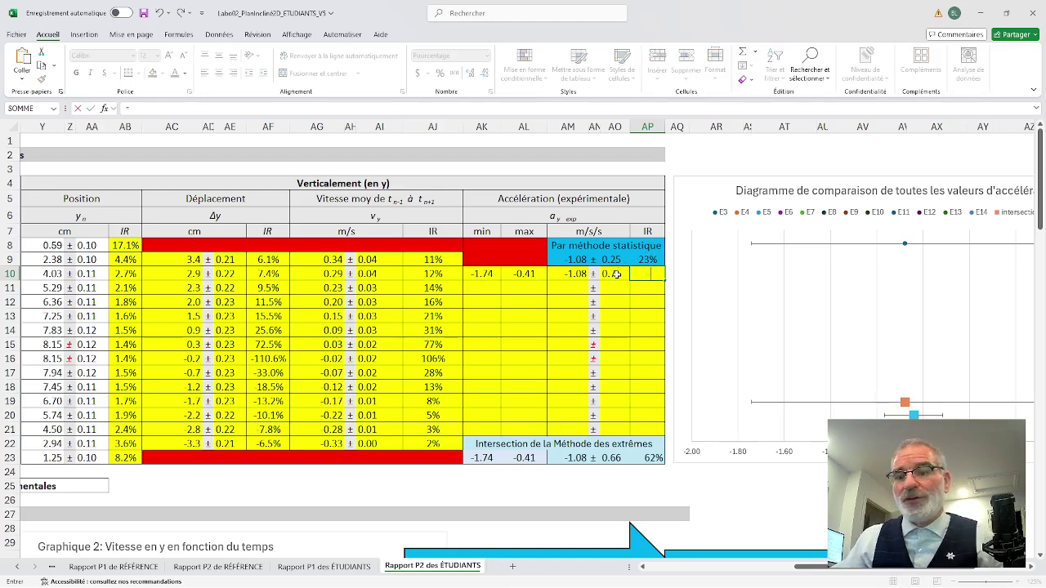
{"action": "left_click", "coordinate": [616, 274]}
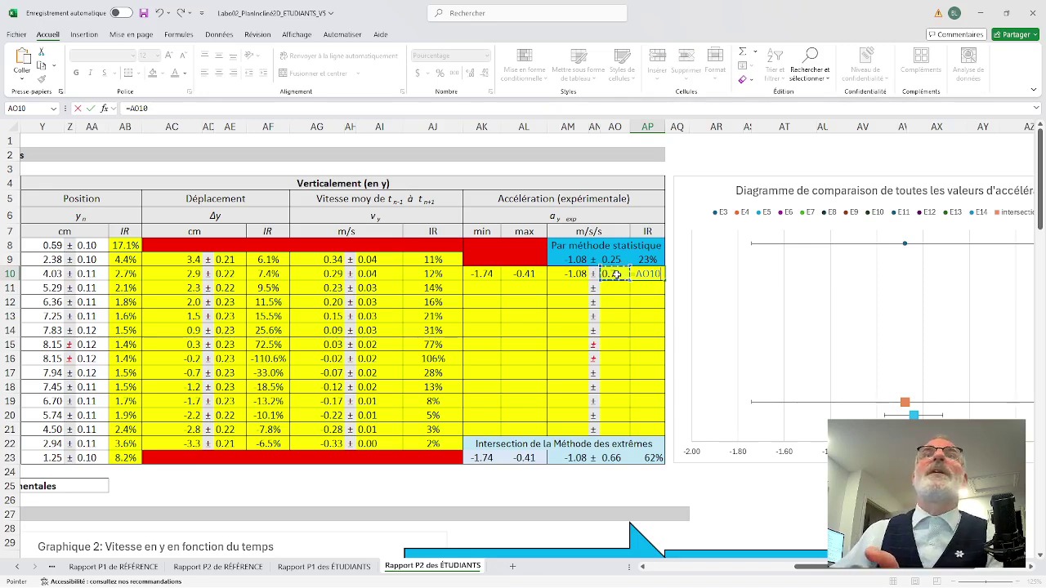
{"action": "type", "text": "/"}
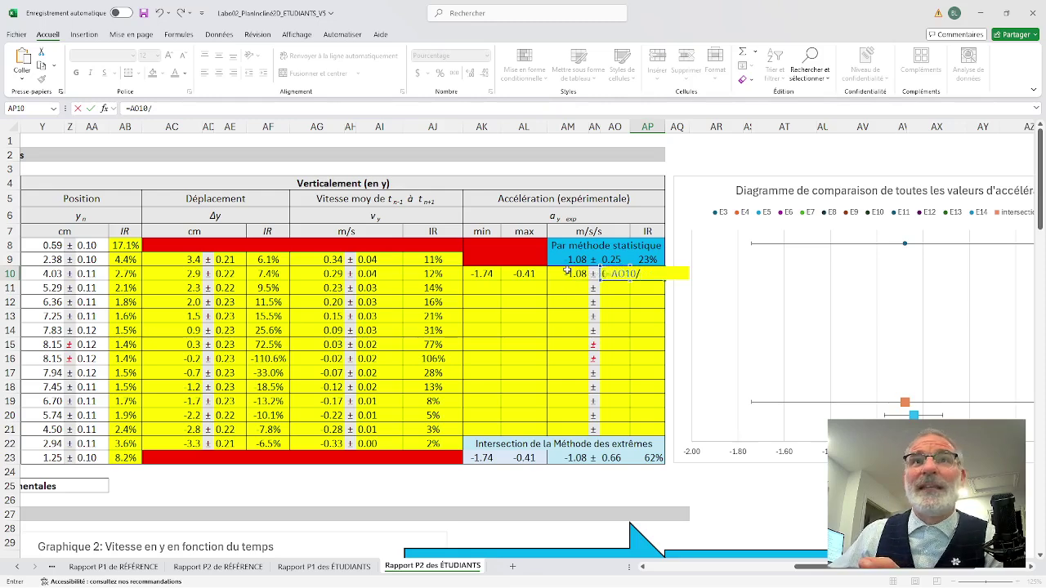
{"action": "left_click", "coordinate": [567, 272]}
{"action": "key", "text": "Return"}
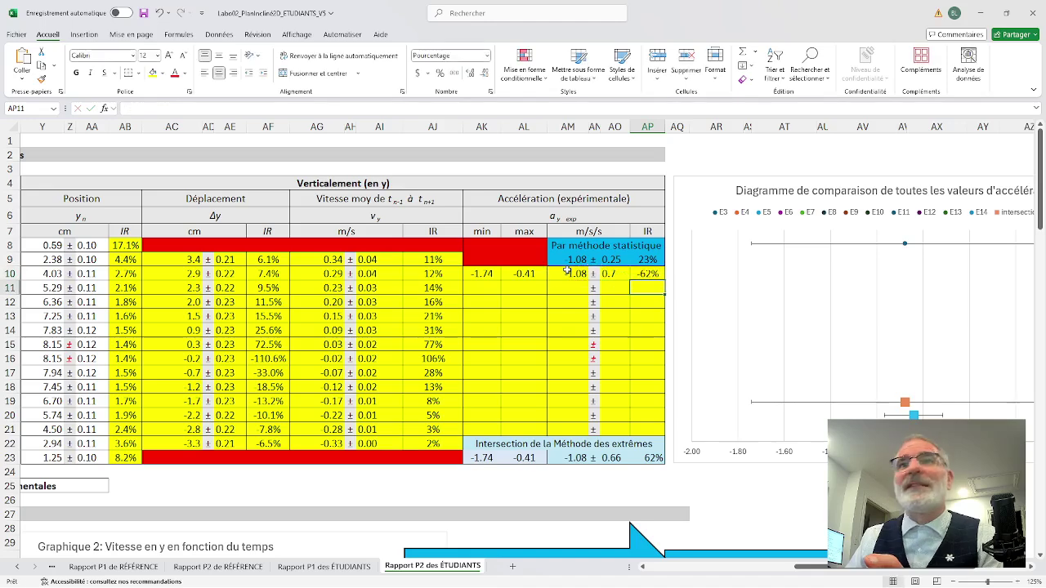
- Wrap the AP10 relative uncertainty formula in the absolute value function, =abs(AO10/AM10)
{"action": "left_click", "coordinate": [647, 274]}
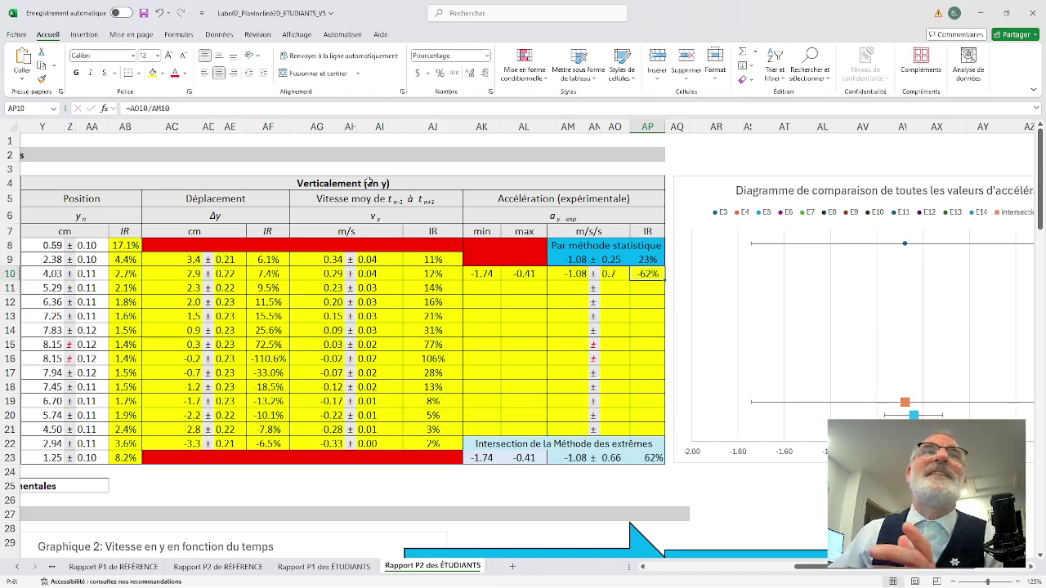
{"action": "left_click", "coordinate": [129, 107]}
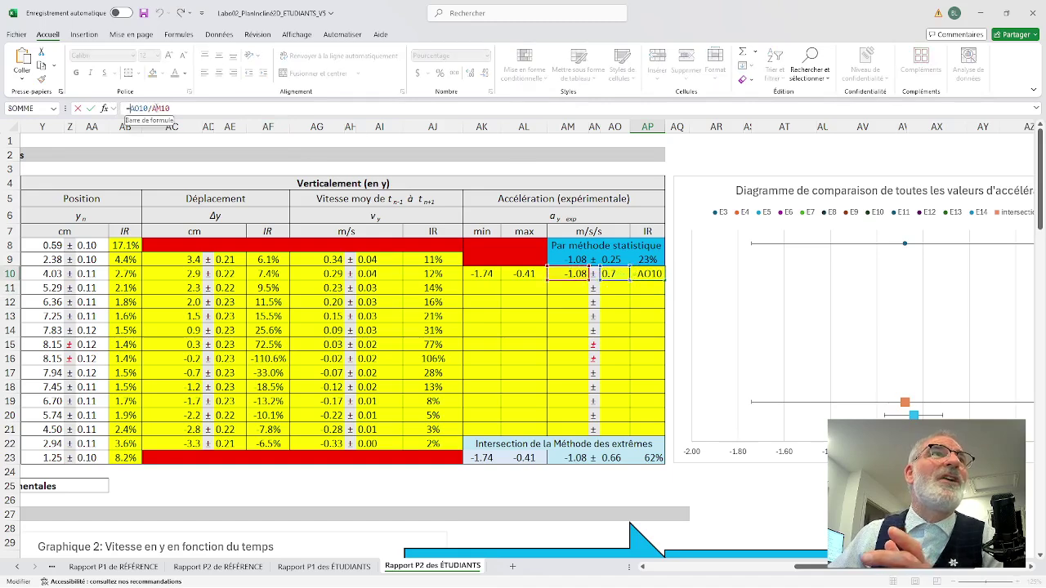
{"action": "type", "text": "abs("}
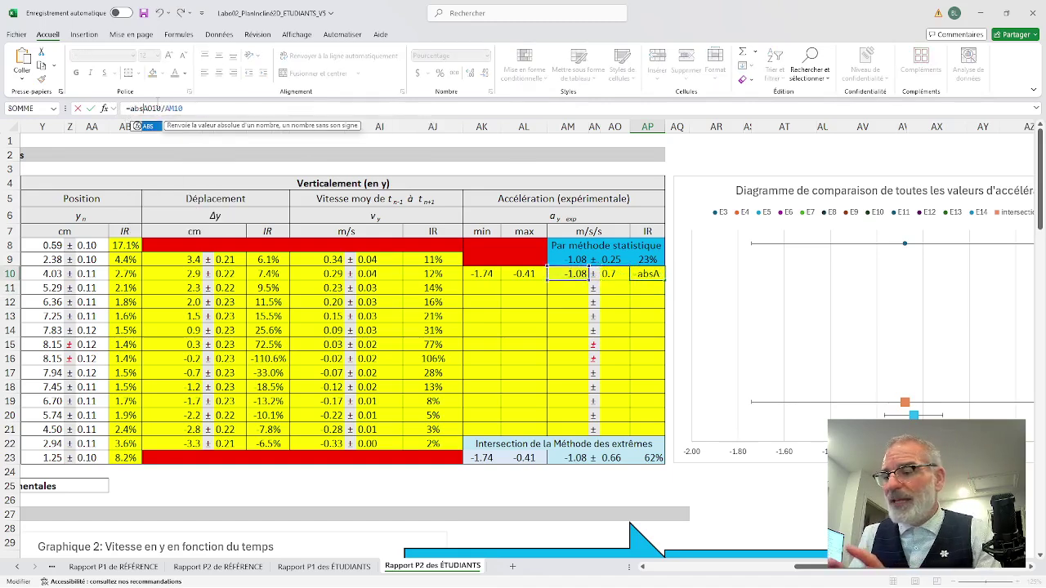
{"action": "left_click", "coordinate": [198, 108]}
{"action": "type", "text": ")"}
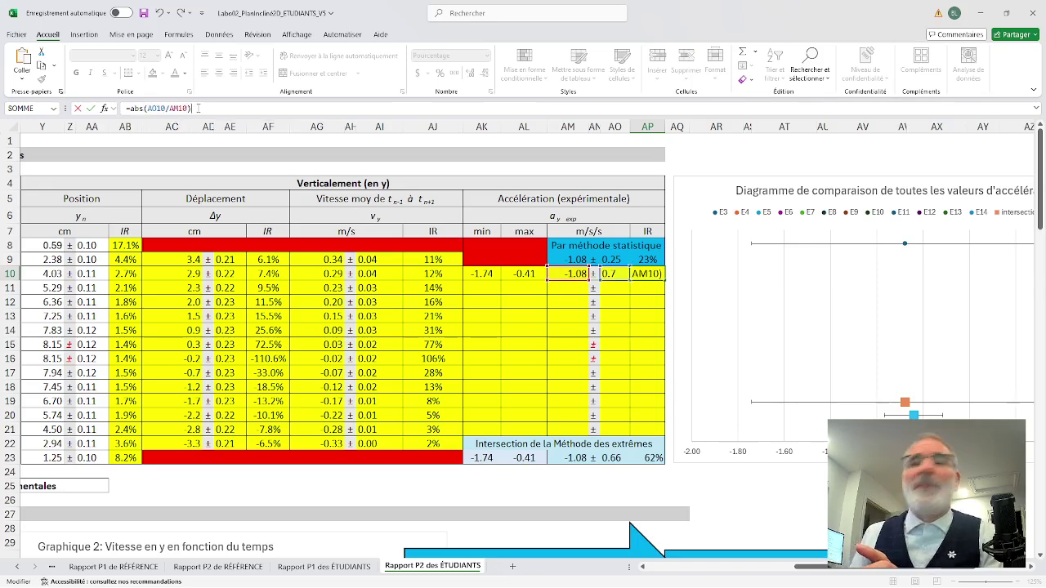
{"action": "key", "text": "Return"}
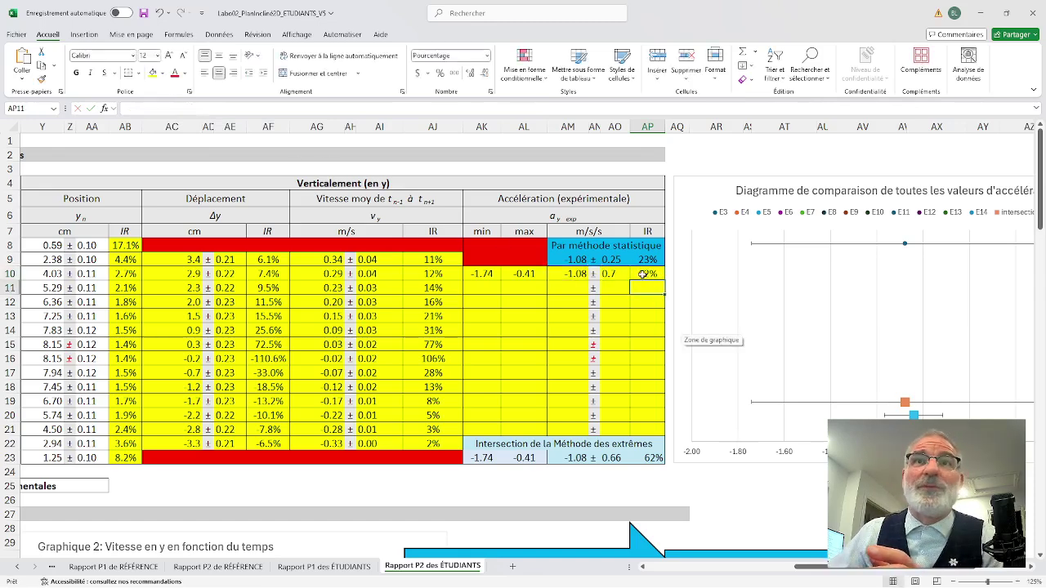
- Fill the vertical acceleration formulas of AK10:AP10 down through row 21
{"action": "left_click_drag", "start_coordinate": [487, 273], "coordinate": [654, 413]}
{"action": "left_click_drag", "start_coordinate": [659, 430], "coordinate": [658, 431]}
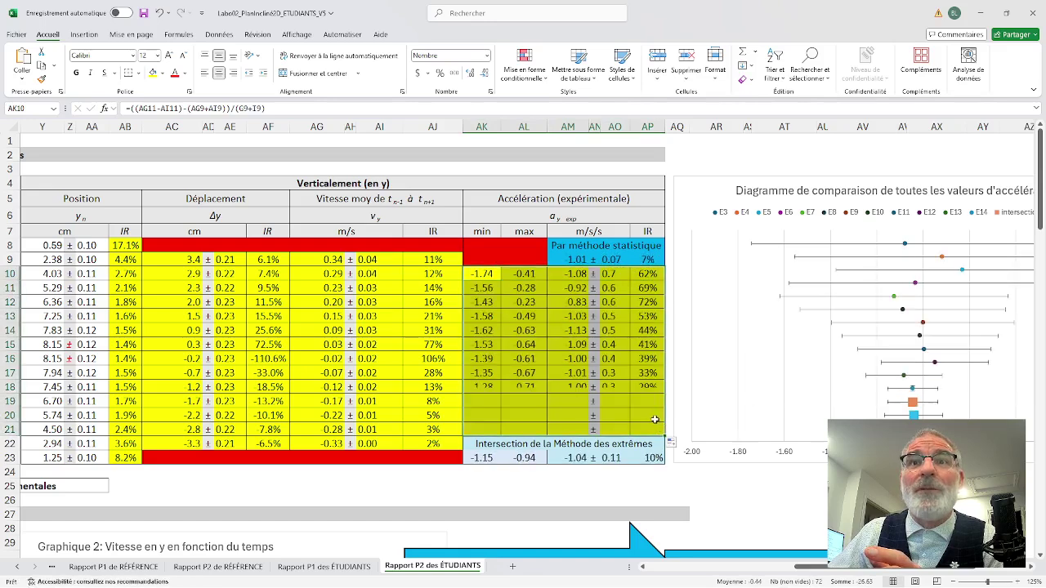
{"action": "left_click", "coordinate": [496, 280]}
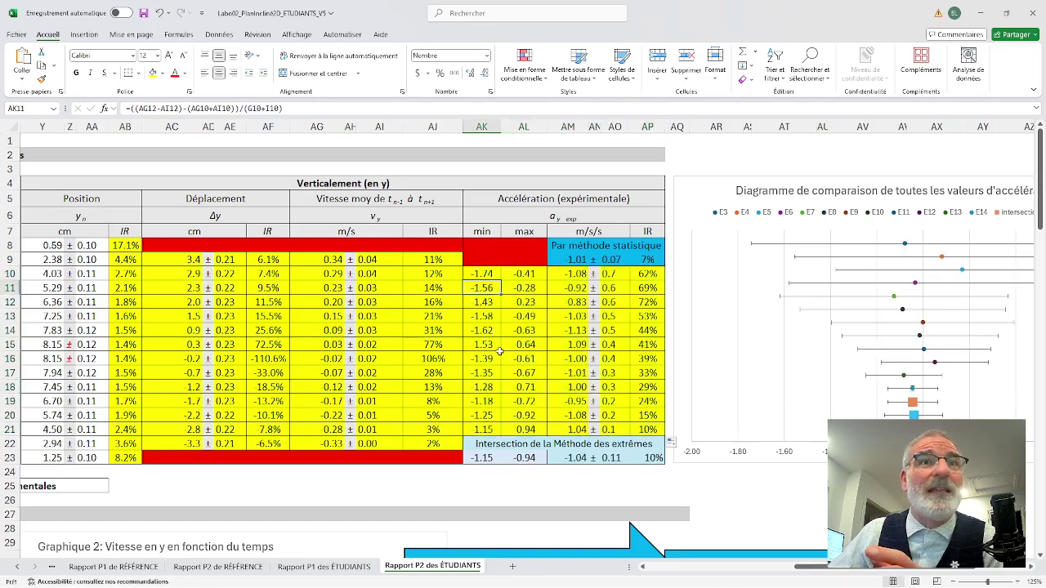
- Check which velocity and duration cells the minimum acceleration formula in AK14 refers to
{"action": "left_click", "coordinate": [482, 331]}
{"action": "left_click", "coordinate": [300, 108]}
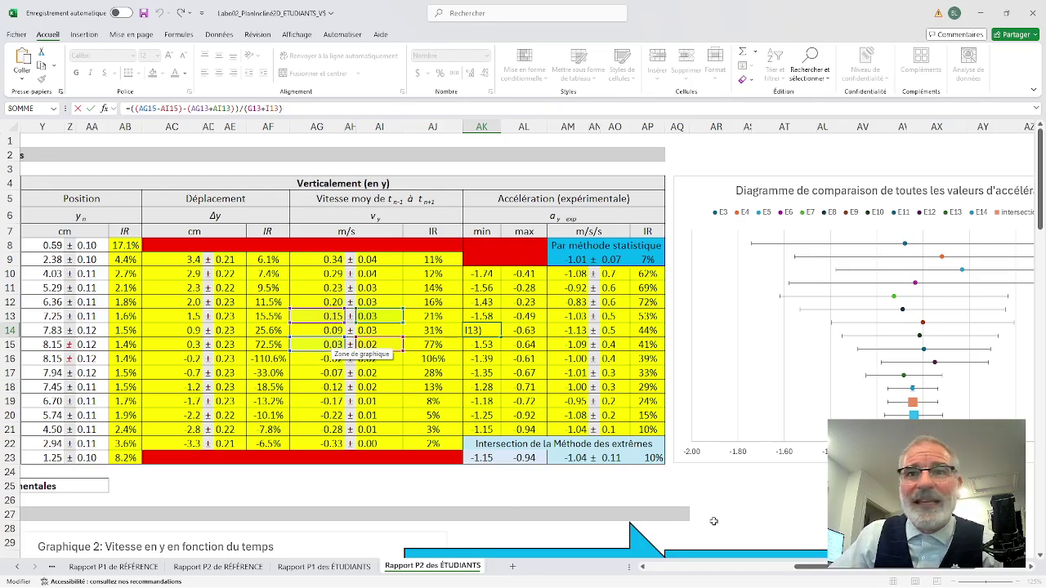
{"action": "left_click_drag", "start_coordinate": [810, 569], "coordinate": [660, 570]}
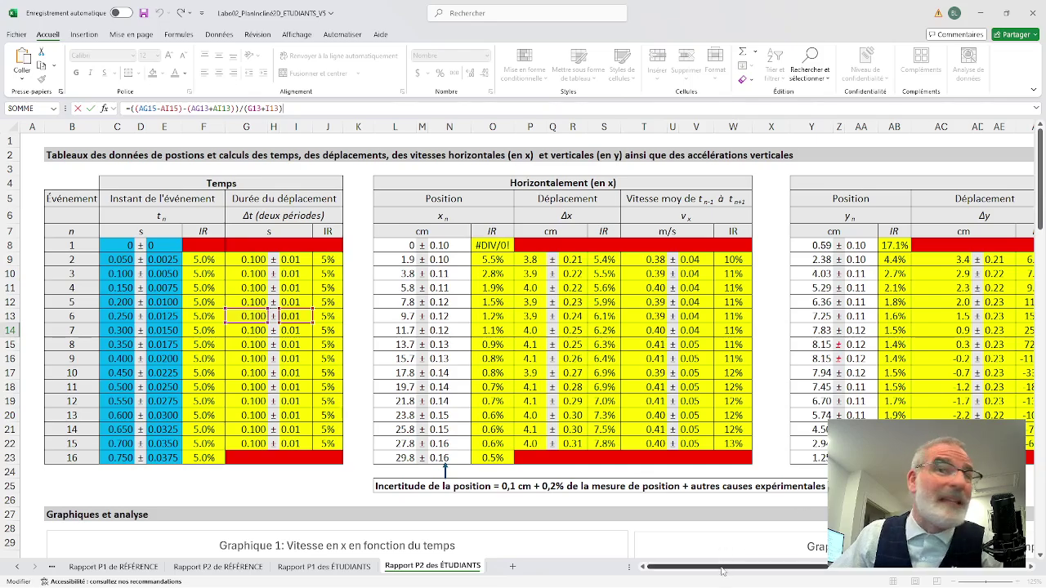
- Check the formulas behind the statistical-method mean acceleration in AM9 and its uncertainty in AO9
{"action": "left_click_drag", "start_coordinate": [722, 571], "coordinate": [858, 568]}
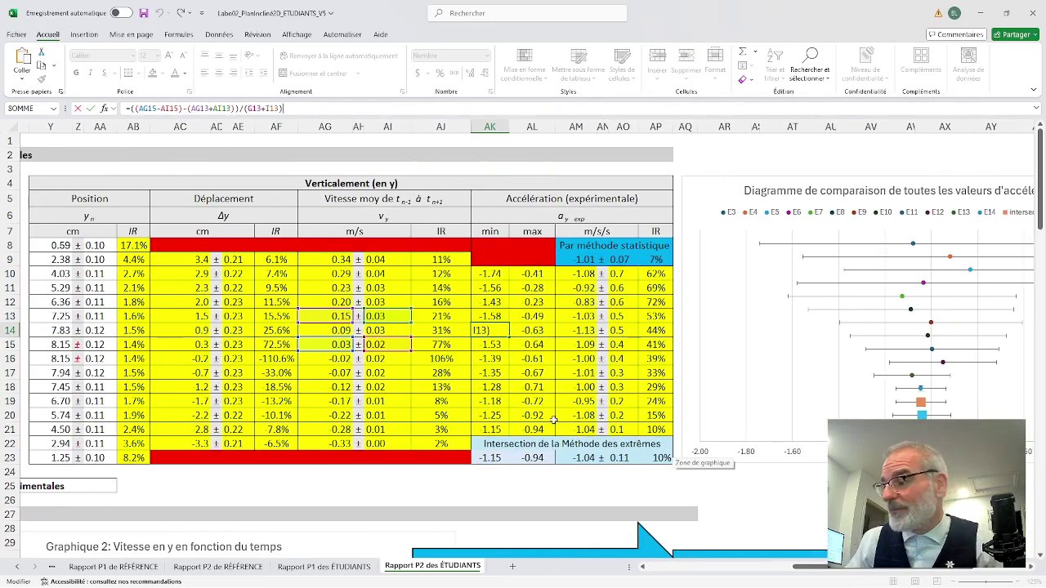
{"action": "key", "text": "Return"}
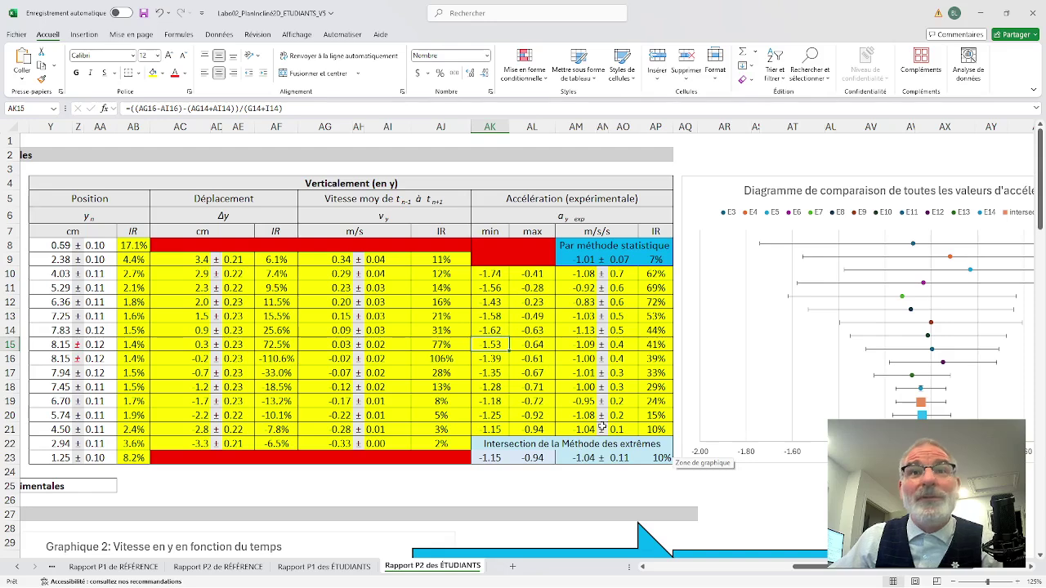
{"action": "left_click", "coordinate": [582, 260]}
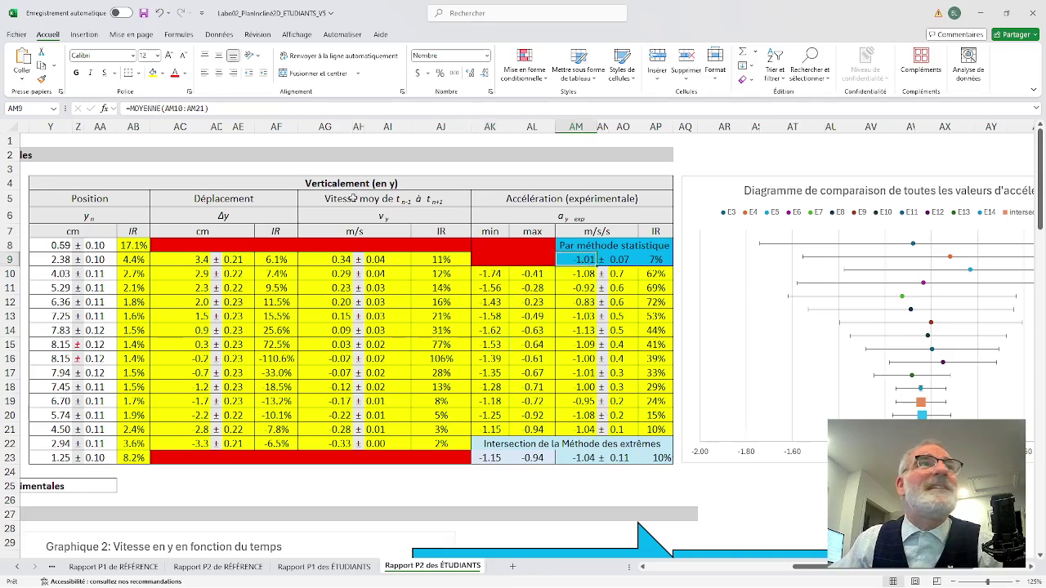
{"action": "left_click", "coordinate": [626, 259]}
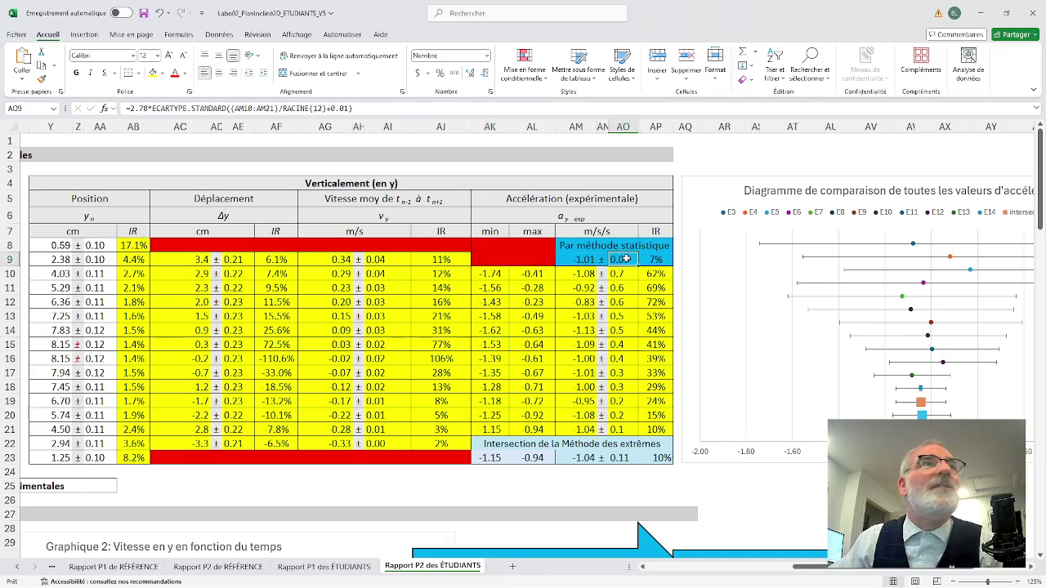
{"action": "left_click", "coordinate": [362, 108]}
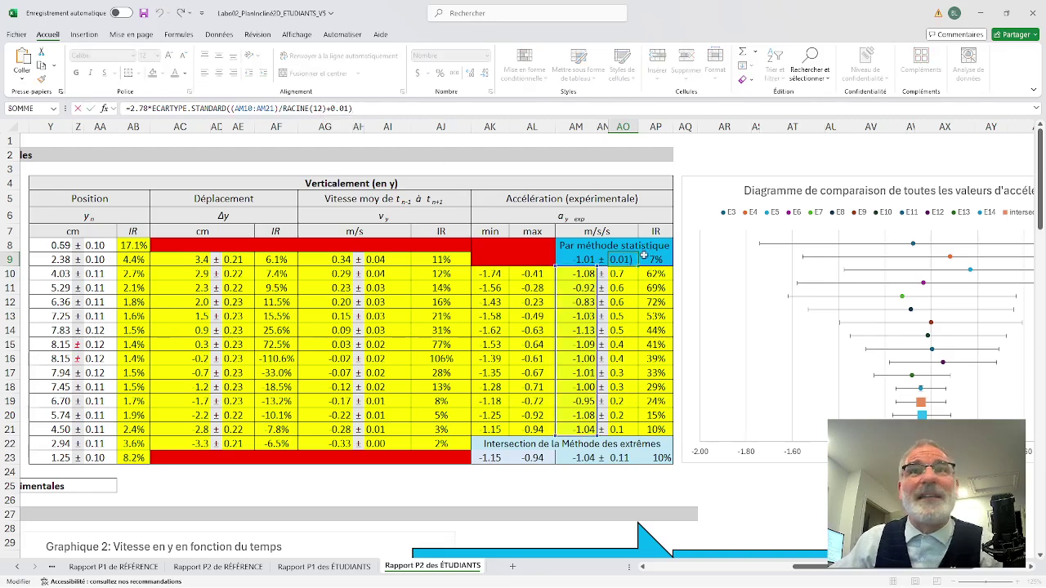
{"action": "left_click", "coordinate": [655, 464]}
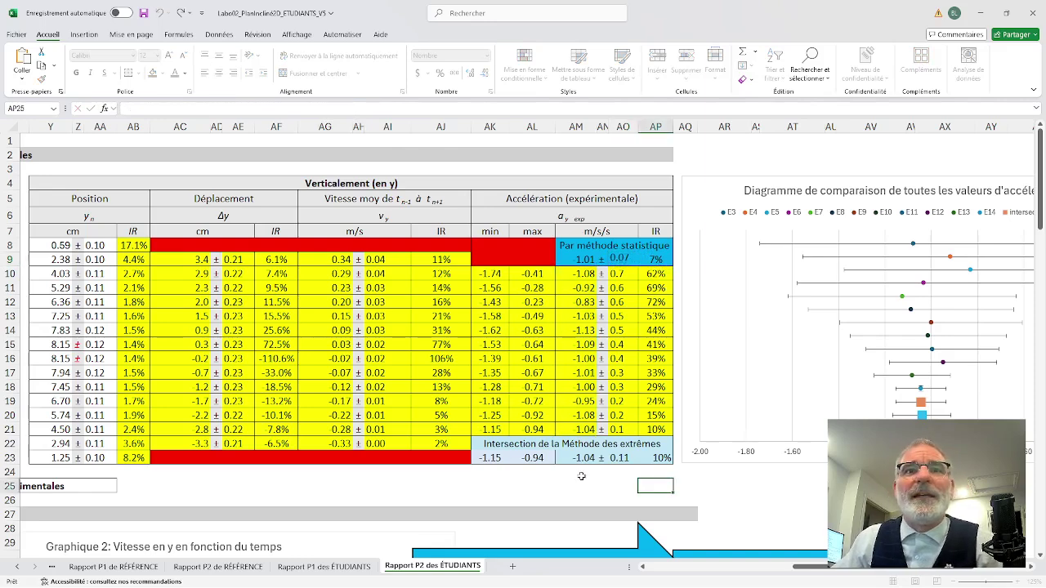
- Check the minimum and maximum formulas of the extremes-method intersection in AK23 and AL23
{"action": "left_click", "coordinate": [497, 457]}
{"action": "left_click", "coordinate": [532, 458]}
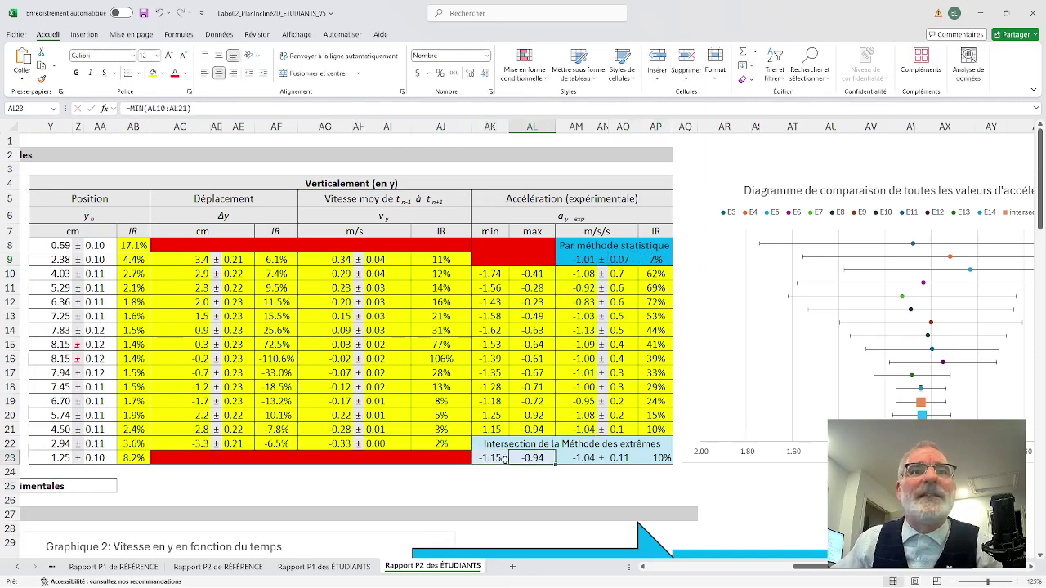
{"action": "left_click", "coordinate": [500, 459]}
{"action": "left_click", "coordinate": [533, 458]}
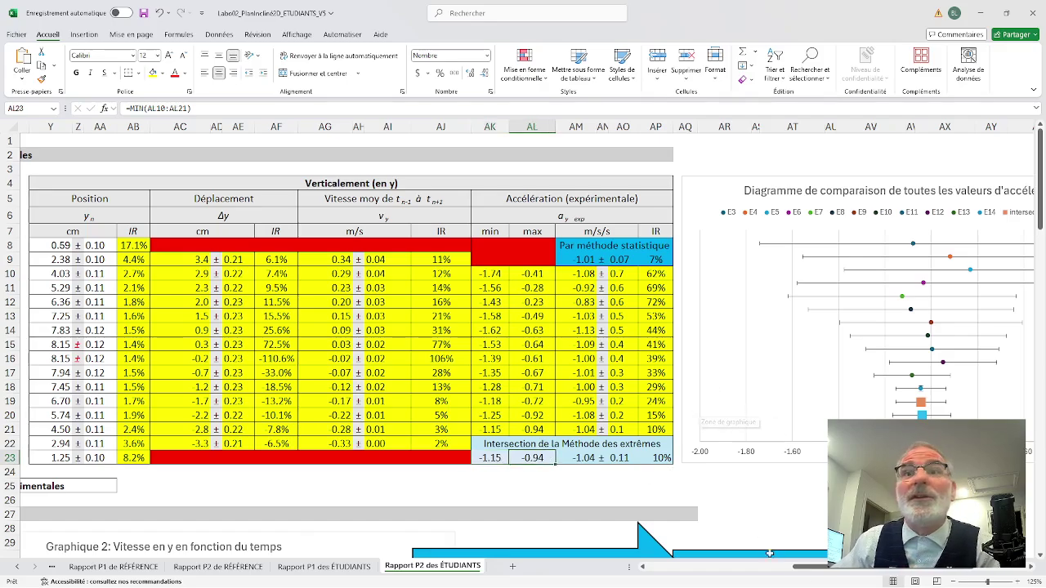
- Examine the statistical uncertainties in AO9 and AP9, the acceleration comparison chart and the min/max slope method box
{"action": "left_click_drag", "start_coordinate": [801, 566], "coordinate": [883, 569]}
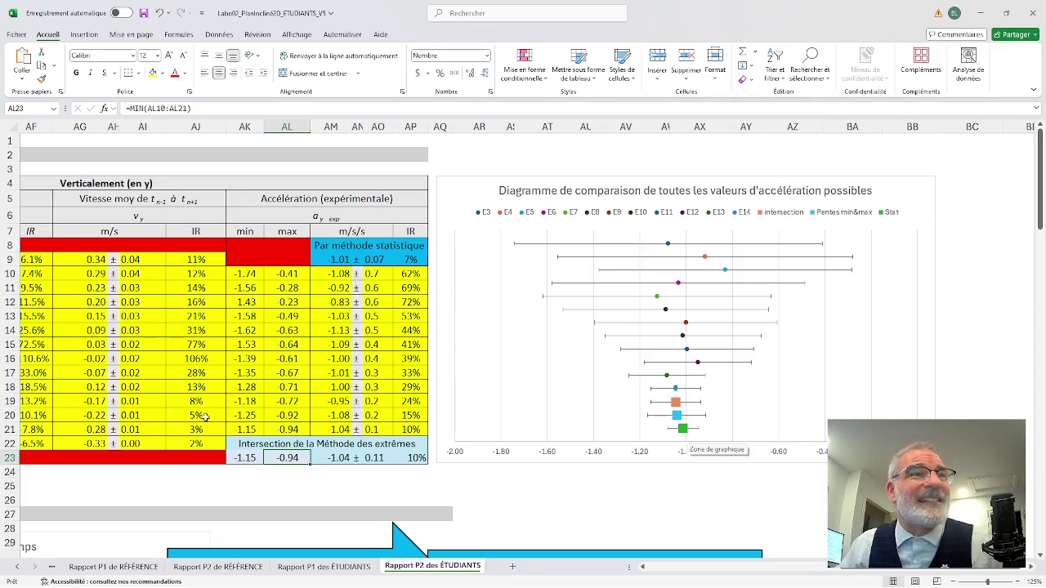
{"action": "left_click", "coordinate": [384, 260]}
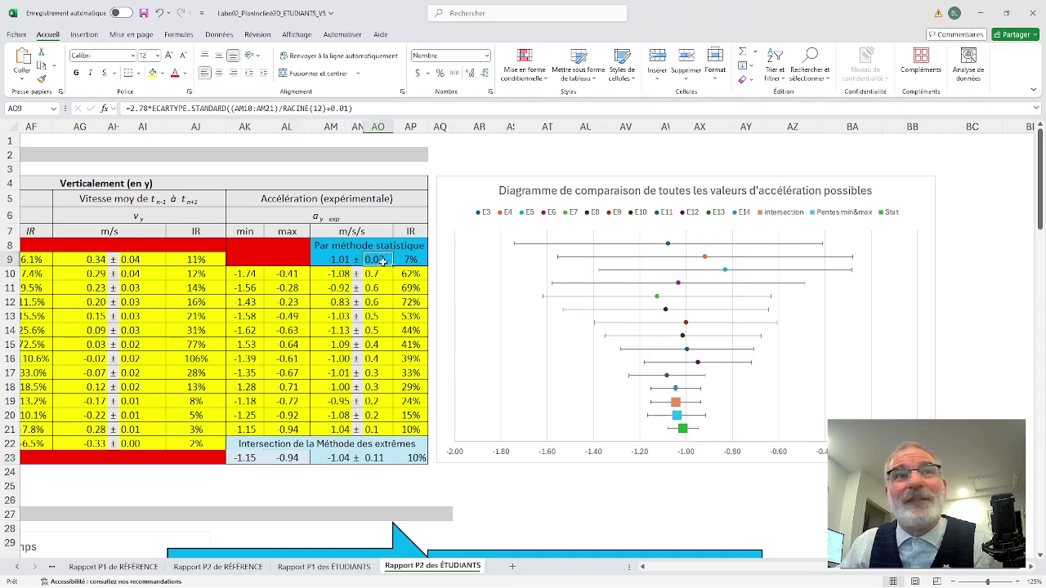
{"action": "left_click", "coordinate": [409, 259]}
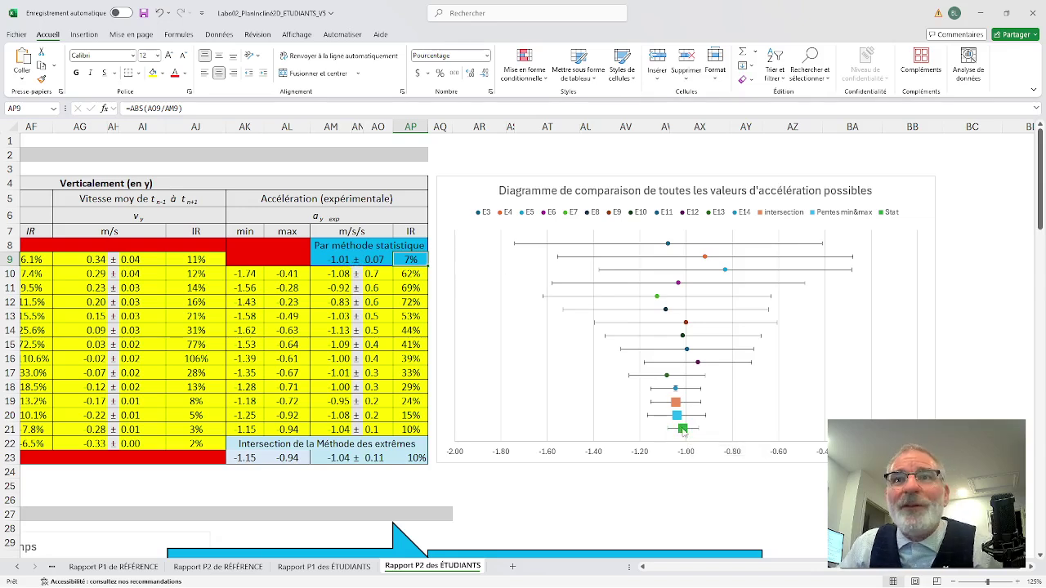
{"action": "mouse_move", "coordinate": [686, 430]}
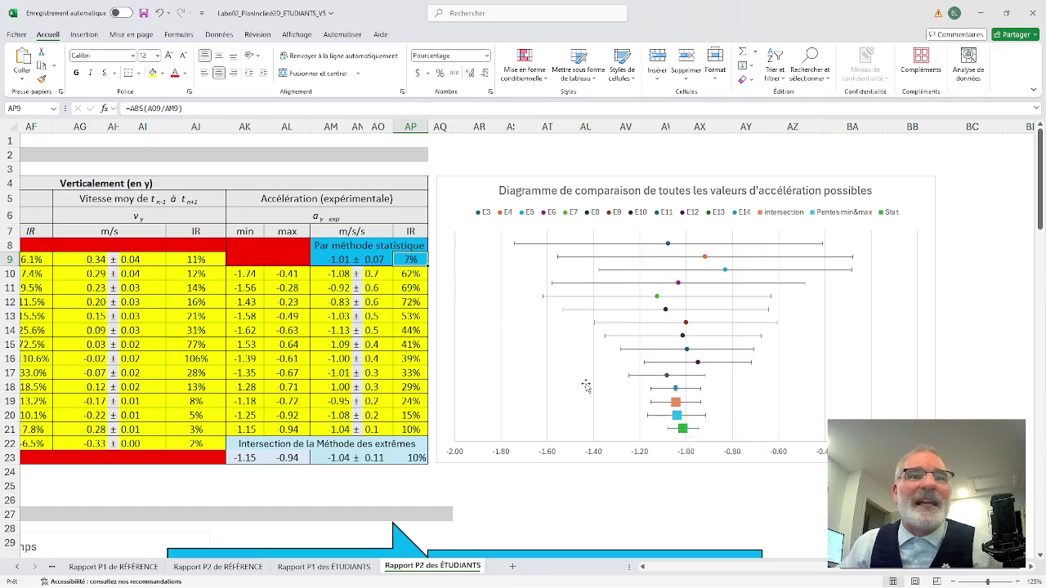
{"action": "scroll", "coordinate": [585, 392], "scroll_direction": "down", "scroll_amount": 6}
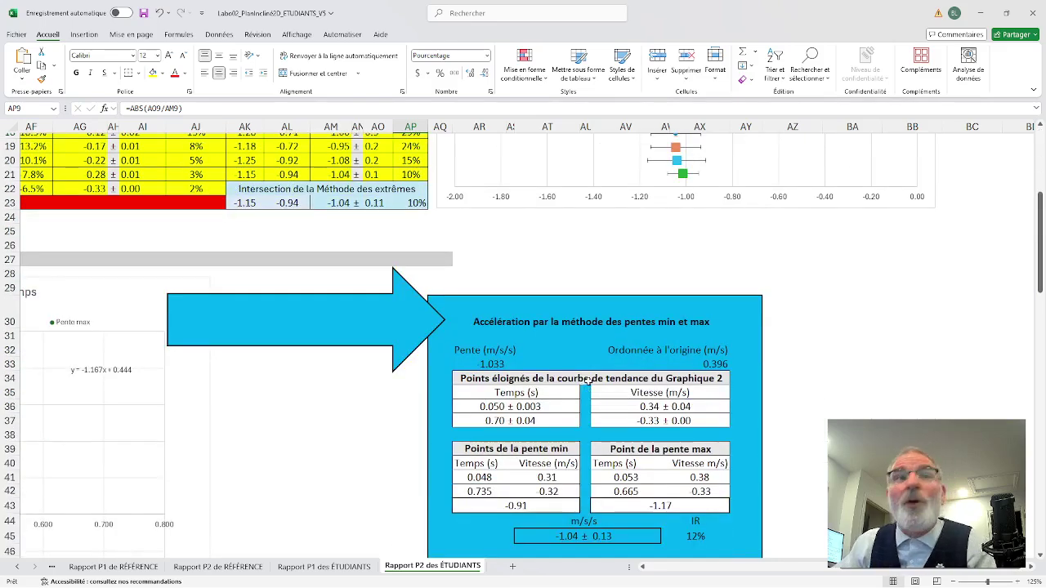
{"action": "scroll", "coordinate": [589, 384], "scroll_direction": "up", "scroll_amount": 6}
{"action": "scroll", "coordinate": [591, 378], "scroll_direction": "down", "scroll_amount": 6}
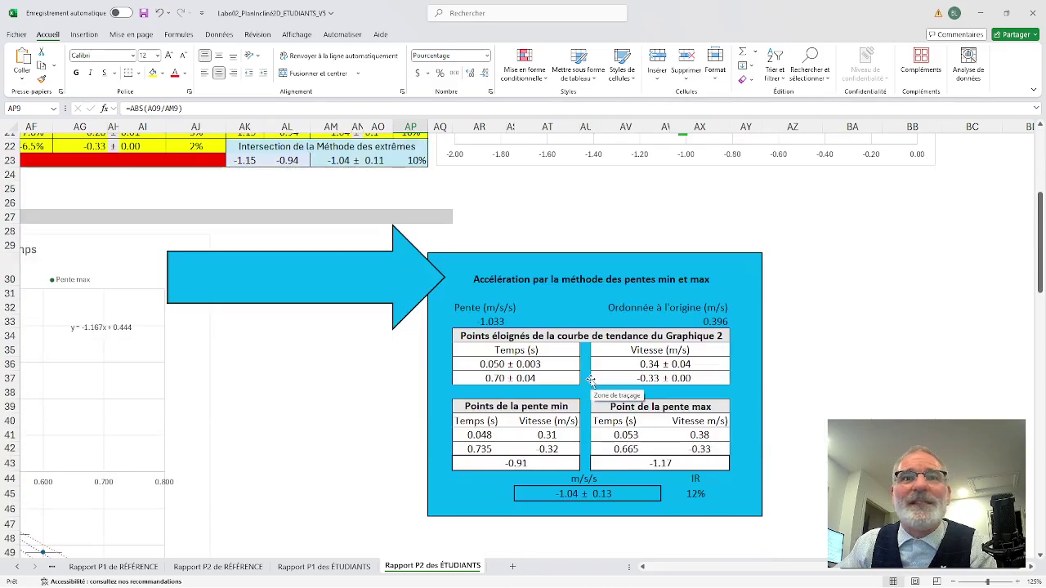
- Rewrite the experimental data trendline equation in Graphique 2 with physics variables, as vy = -1.0335t + 0.3963
{"action": "scroll", "coordinate": [748, 575], "scroll_direction": "left", "scroll_amount": 10}
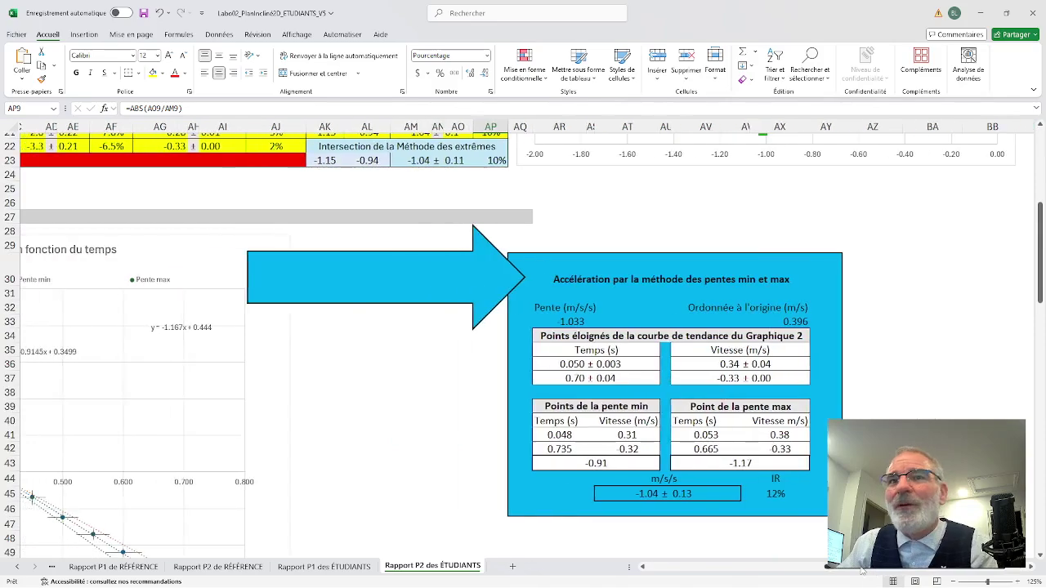
{"action": "scroll", "coordinate": [749, 574], "scroll_direction": "left", "scroll_amount": 5}
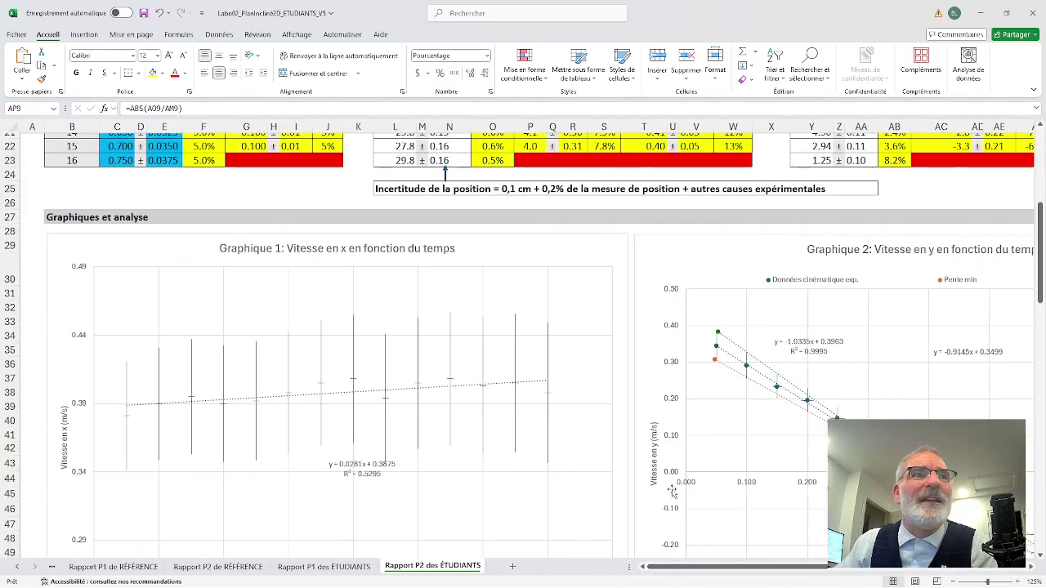
{"action": "scroll", "coordinate": [807, 570], "scroll_direction": "right", "scroll_amount": 5}
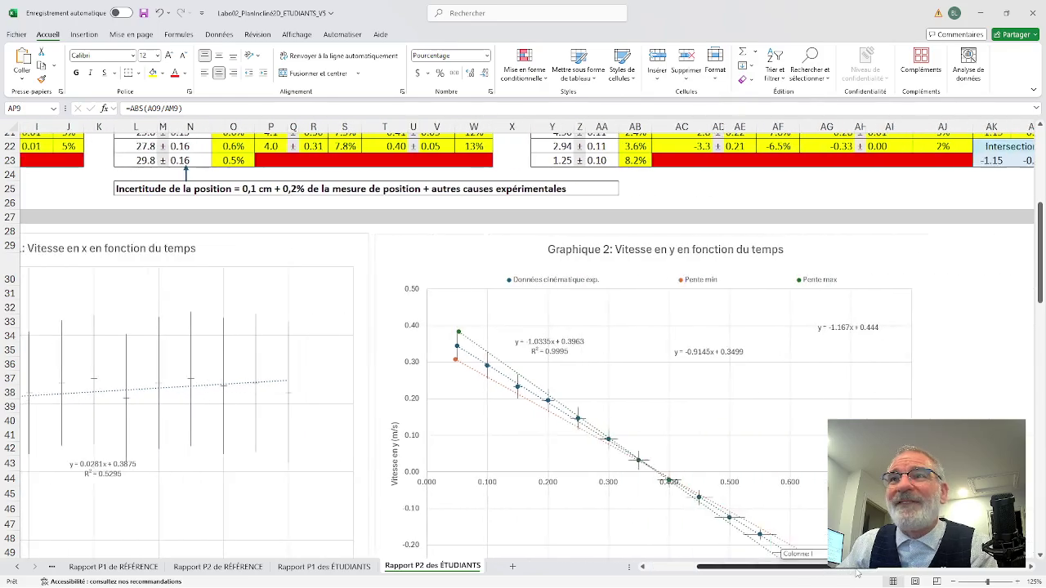
{"action": "scroll", "coordinate": [807, 570], "scroll_direction": "up", "scroll_amount": 2}
{"action": "scroll", "coordinate": [523, 343], "scroll_direction": "down", "scroll_amount": 5}
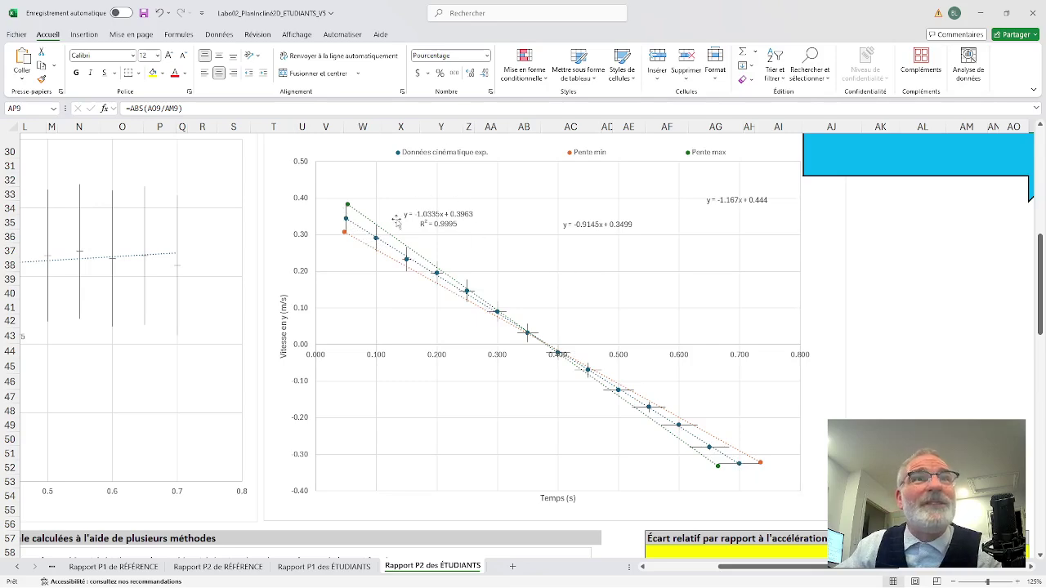
{"action": "double_click", "coordinate": [441, 215]}
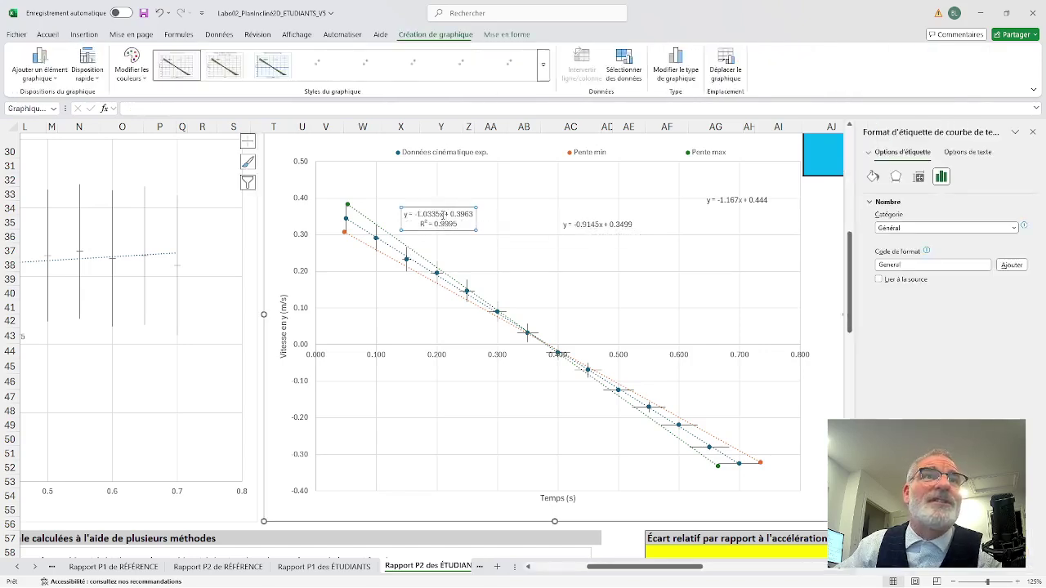
{"action": "left_click", "coordinate": [442, 215]}
{"action": "left_click_drag", "start_coordinate": [443, 215], "coordinate": [437, 215]}
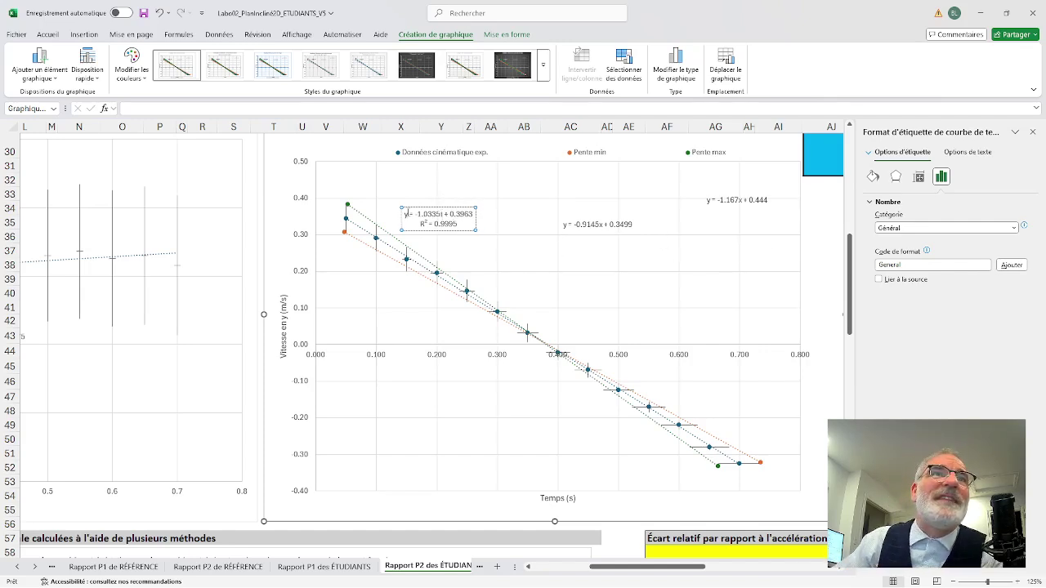
{"action": "left_click", "coordinate": [404, 214]}
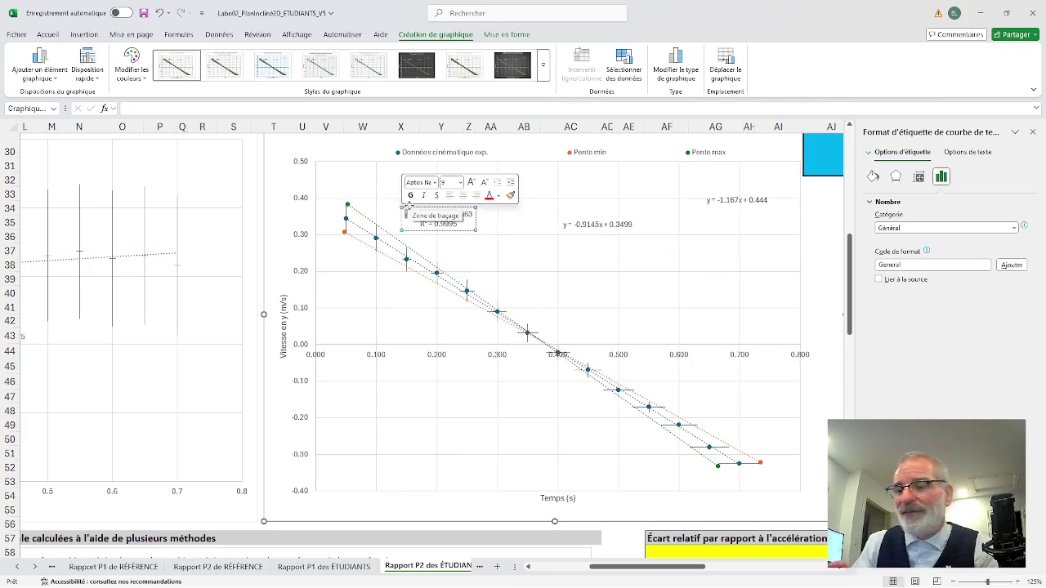
{"action": "type", "text": "v"}
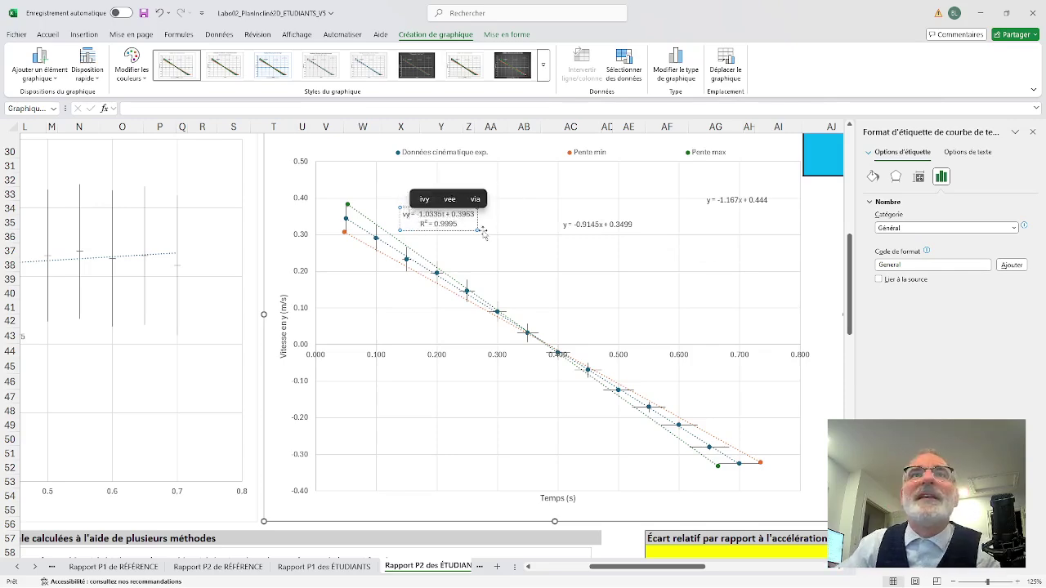
- Rewrite the minimum slope trendline equation in Graphique 2 as vy = -0.9145t + 0.3499
{"action": "left_click", "coordinate": [564, 225]}
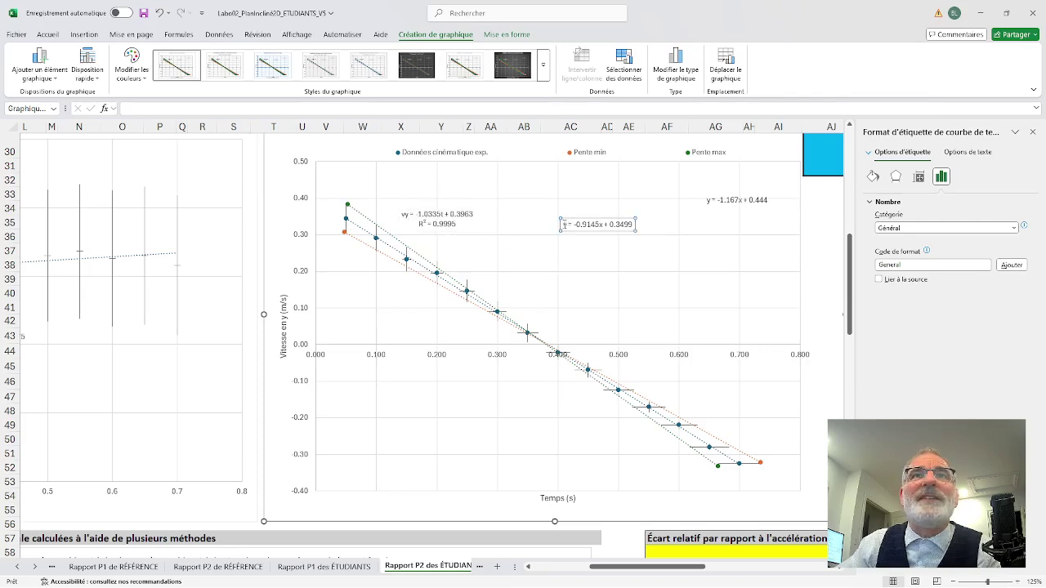
{"action": "left_click", "coordinate": [564, 225]}
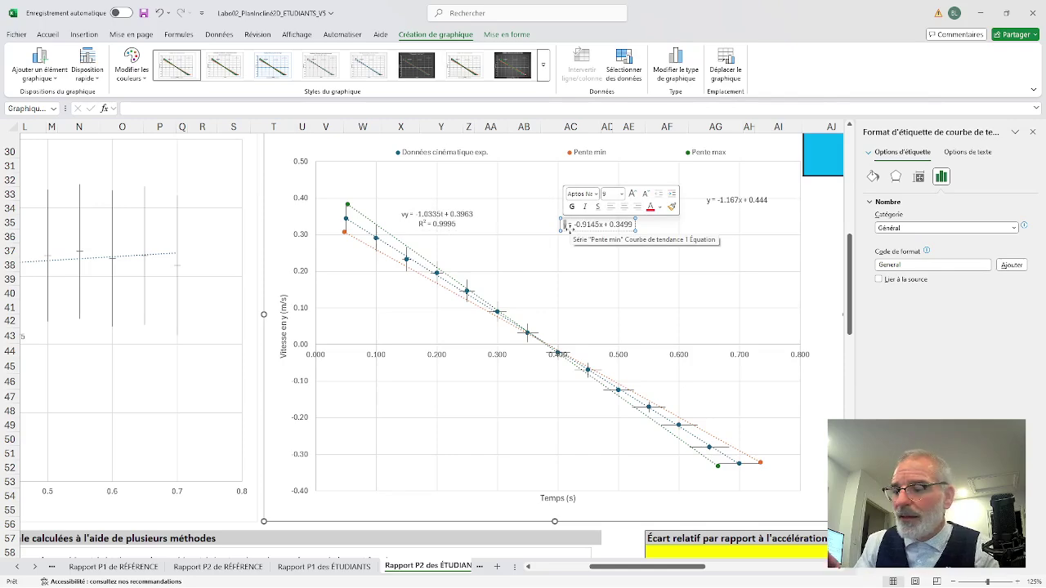
{"action": "type", "text": "v"}
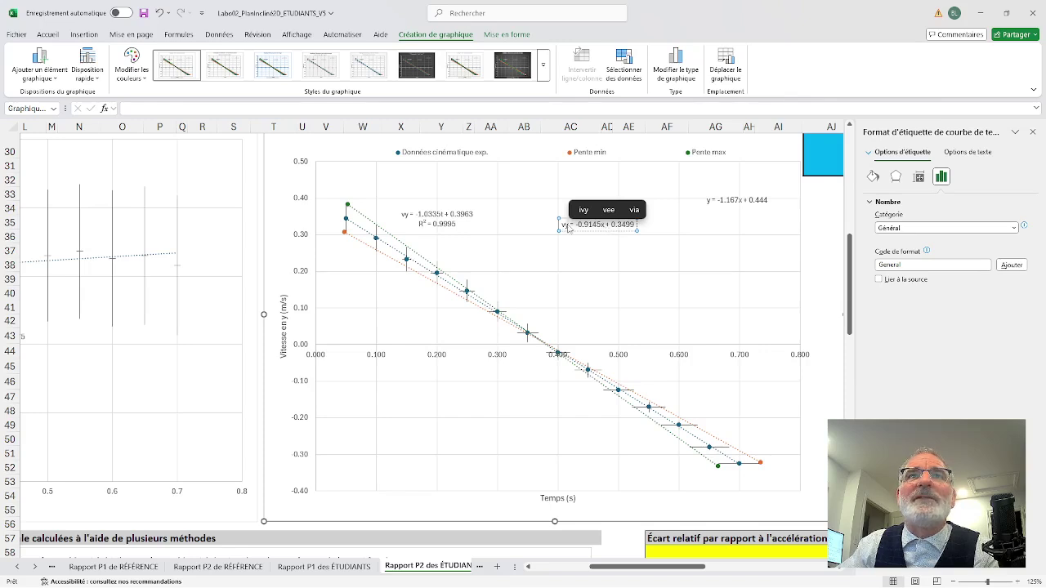
{"action": "left_click", "coordinate": [579, 240]}
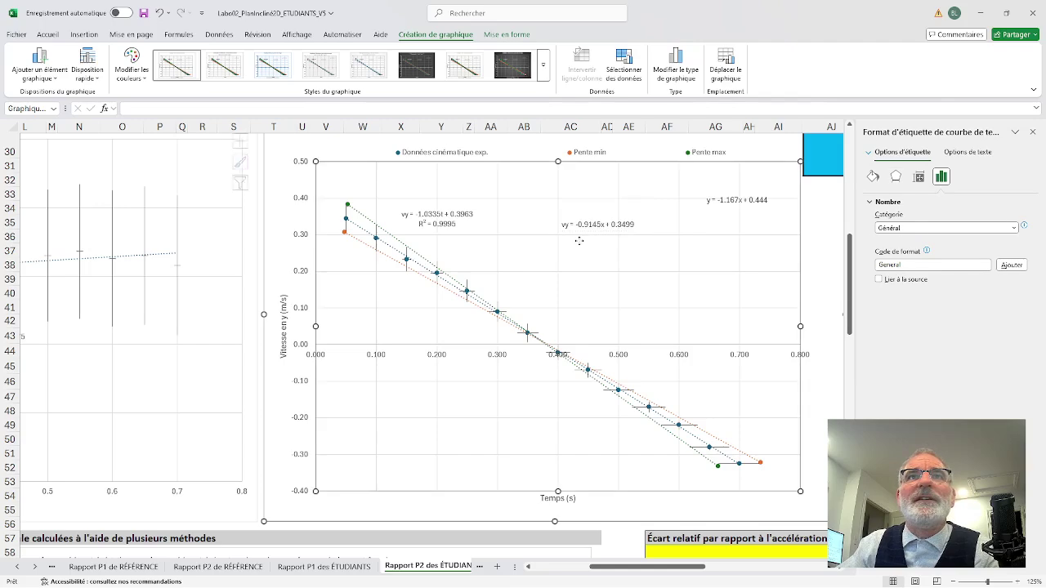
{"action": "left_click", "coordinate": [595, 226]}
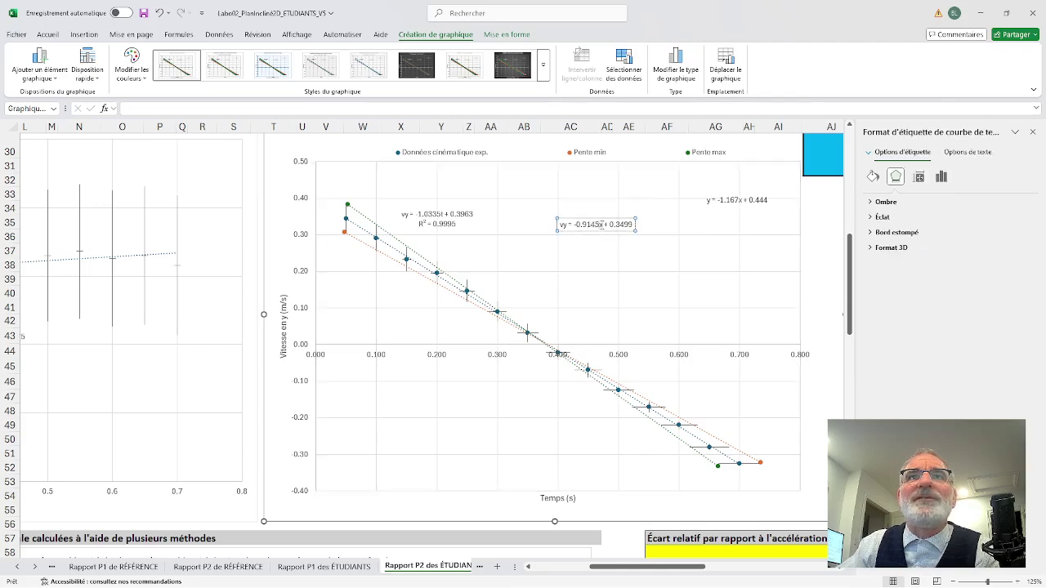
{"action": "key", "text": "BackSpace"}
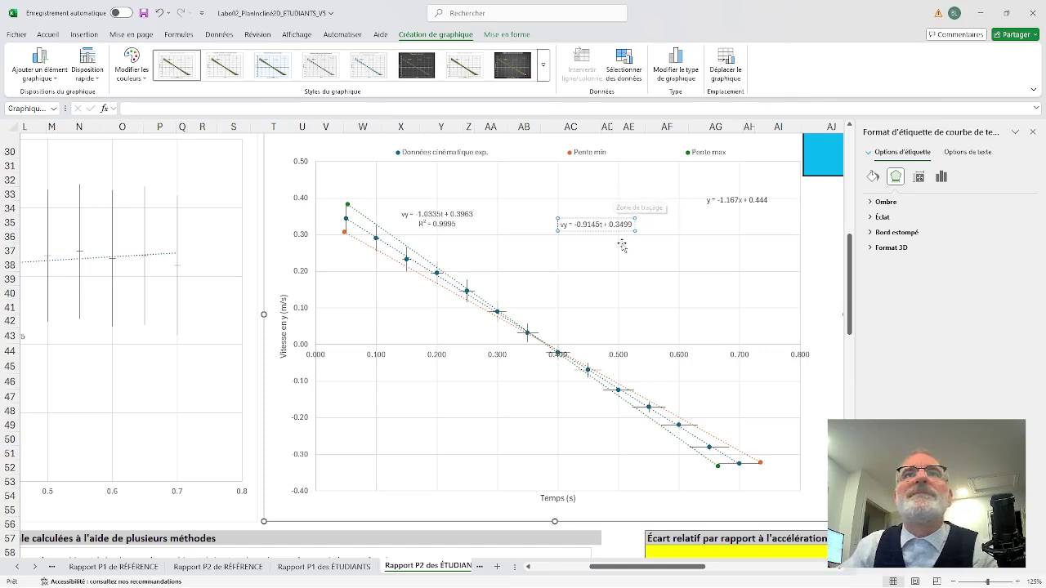
{"action": "left_click", "coordinate": [621, 204]}
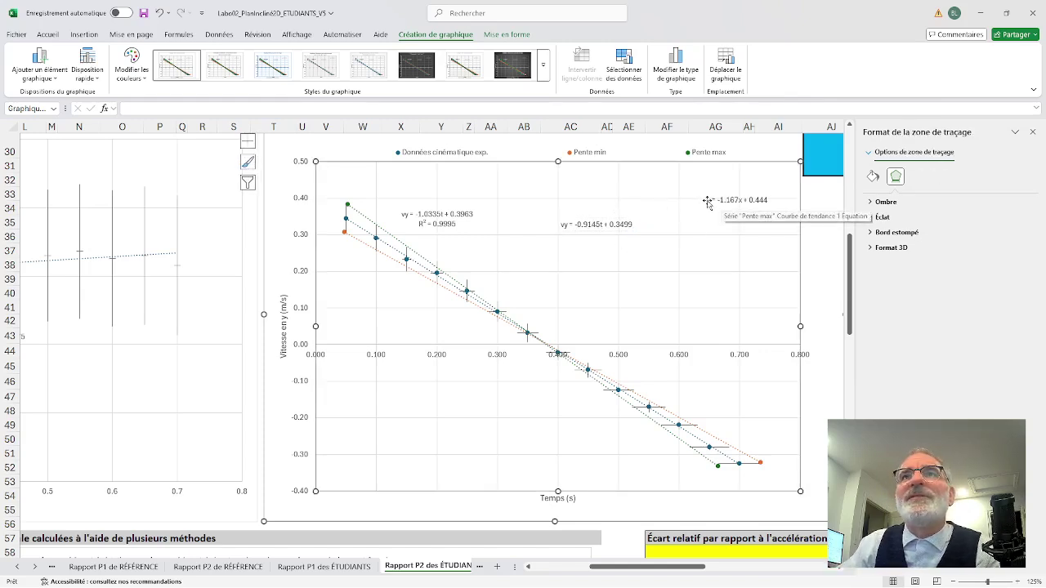
- Rewrite the maximum slope trendline equation in Graphique 2 as vy = -1.167t + 0.444
{"action": "left_click", "coordinate": [708, 200]}
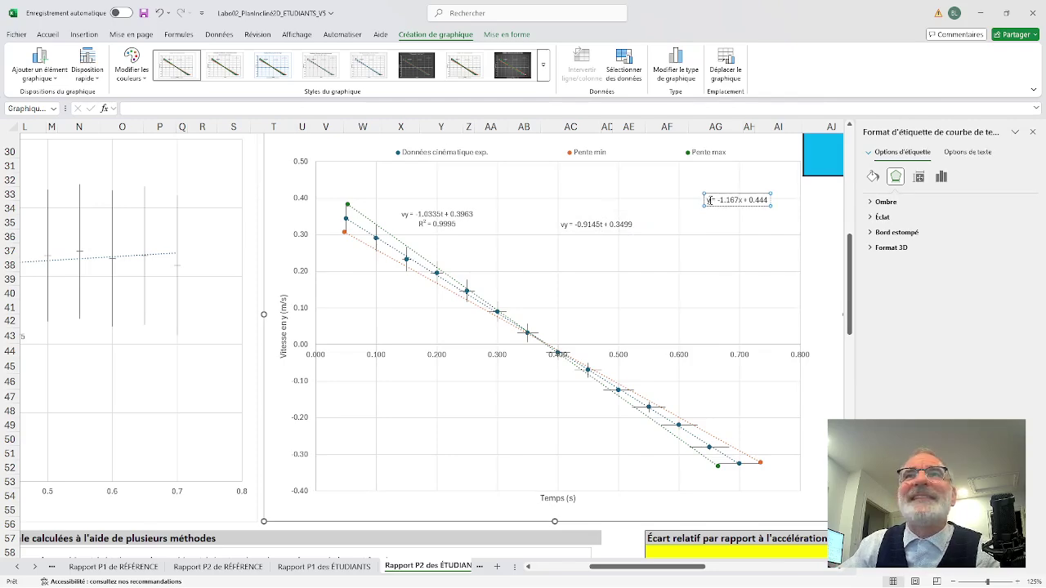
{"action": "double_click", "coordinate": [708, 200]}
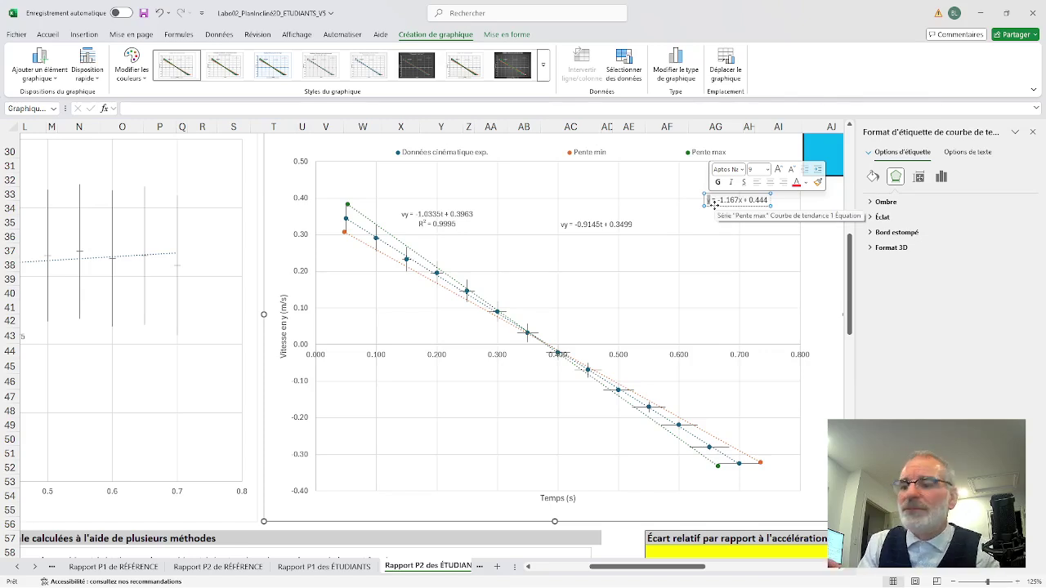
{"action": "type", "text": "vy"}
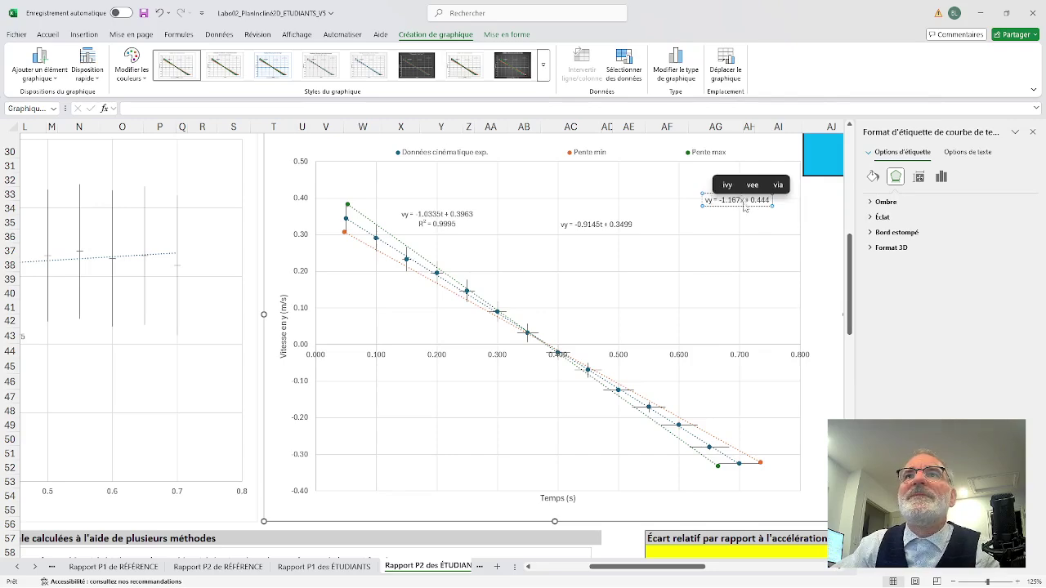
{"action": "left_click", "coordinate": [742, 209]}
{"action": "left_click", "coordinate": [742, 201]}
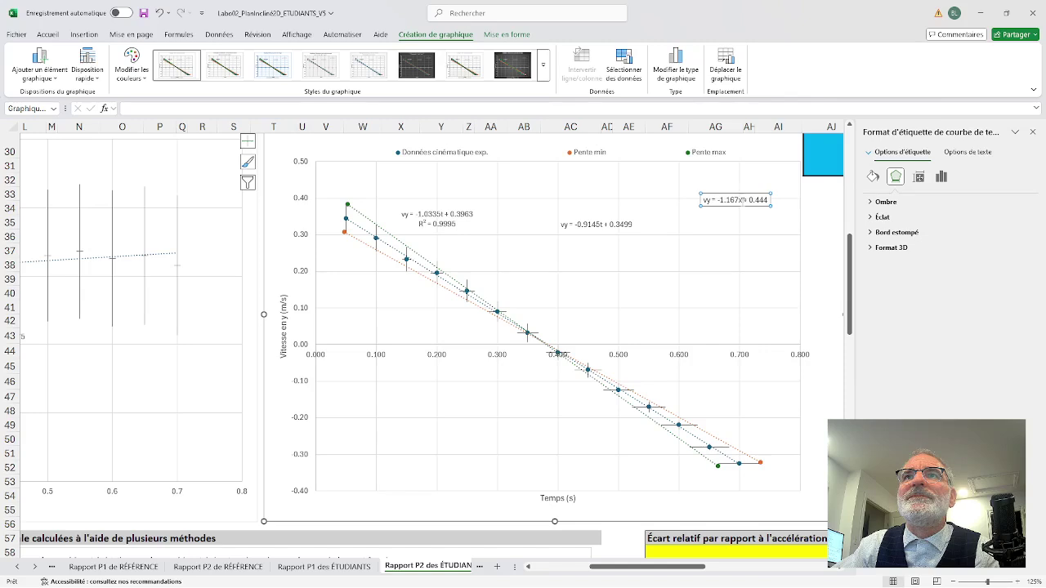
{"action": "key", "text": "BackSpace"}
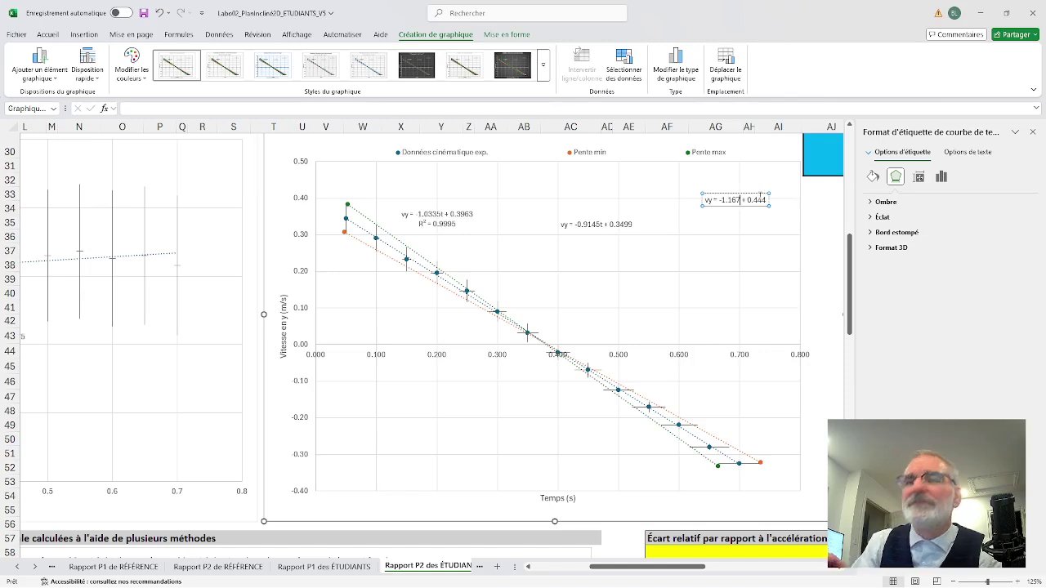
{"action": "type", "text": "t"}
{"action": "left_click", "coordinate": [752, 235]}
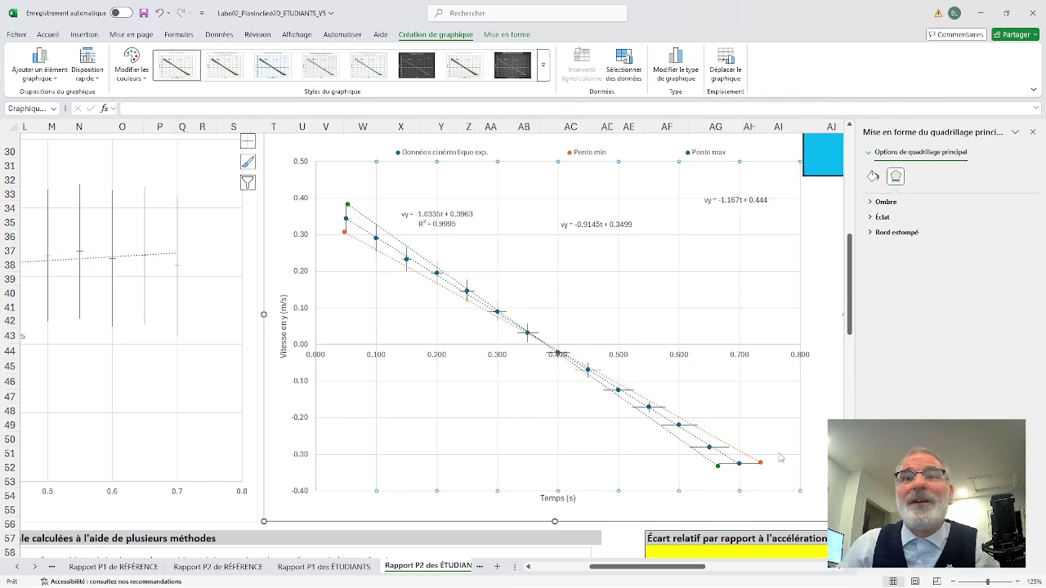
- Review the min and max slope acceleration box, the velocity tables, Graphique 2 with its trendline equations, and Graphique 1
{"action": "key", "text": "Escape"}
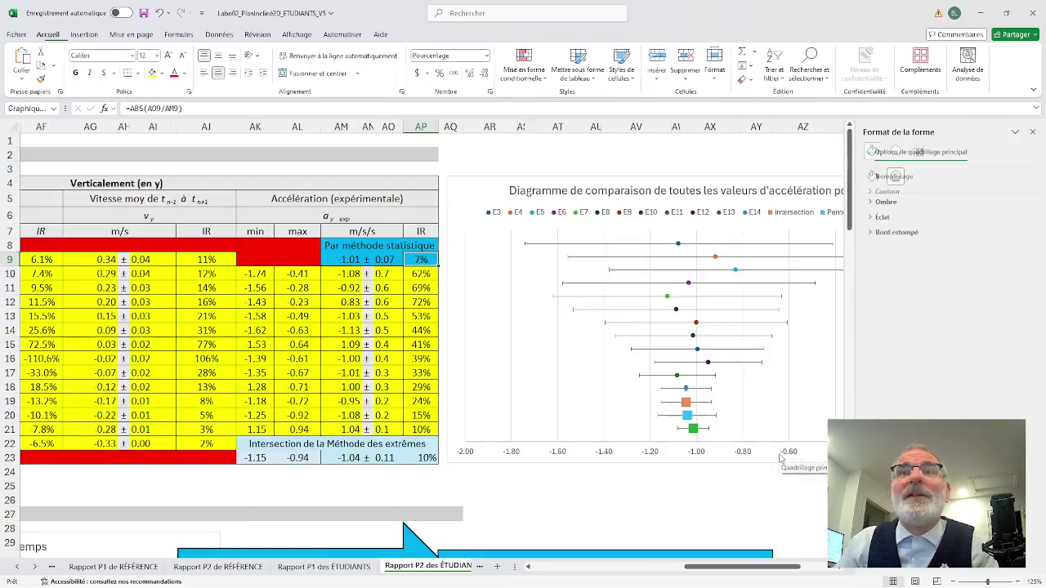
{"action": "left_click_drag", "start_coordinate": [850, 216], "coordinate": [856, 324]}
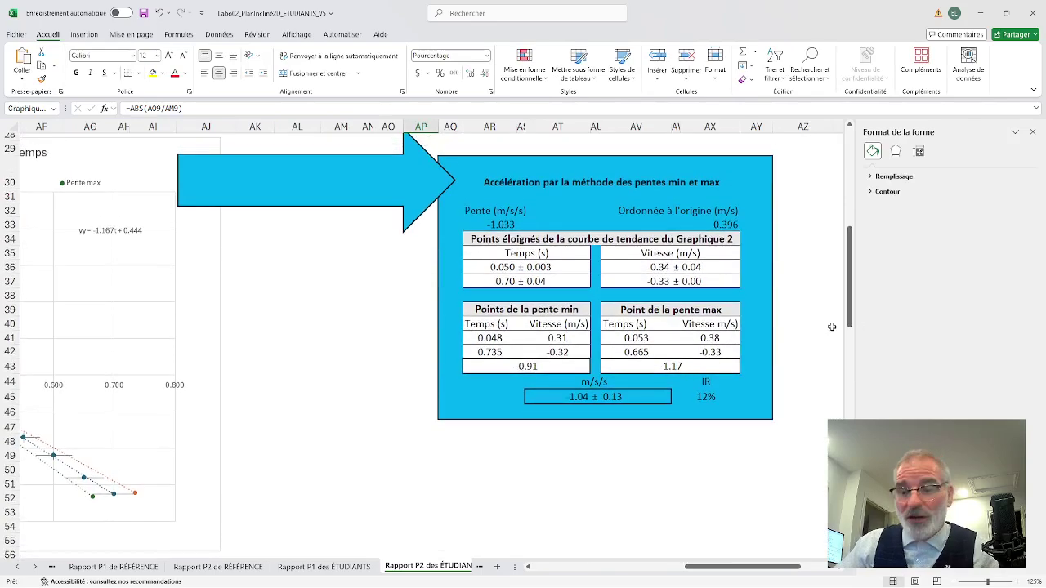
{"action": "left_click_drag", "start_coordinate": [727, 567], "coordinate": [564, 568]}
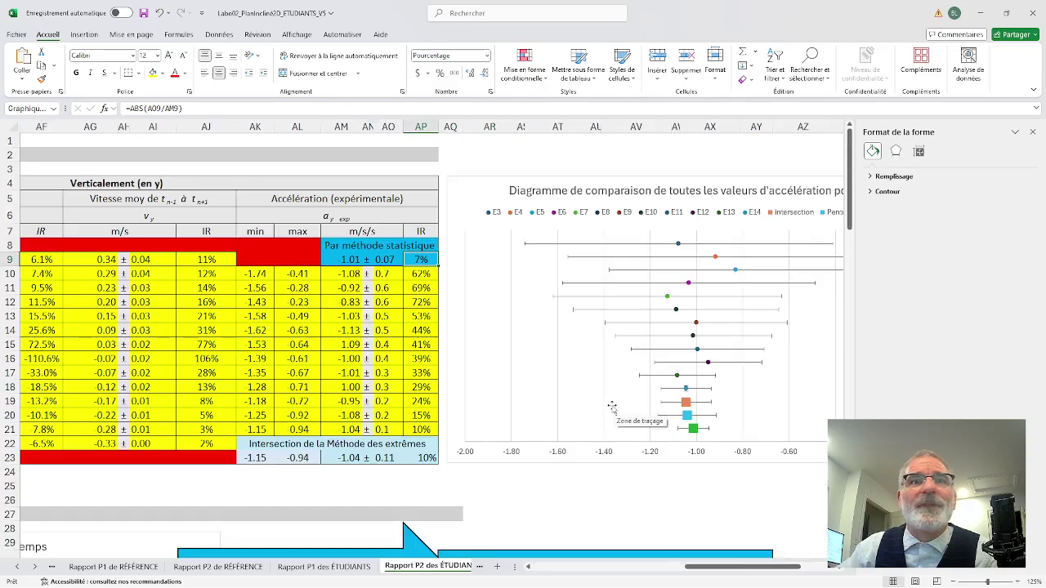
{"action": "left_click_drag", "start_coordinate": [694, 567], "coordinate": [608, 567]}
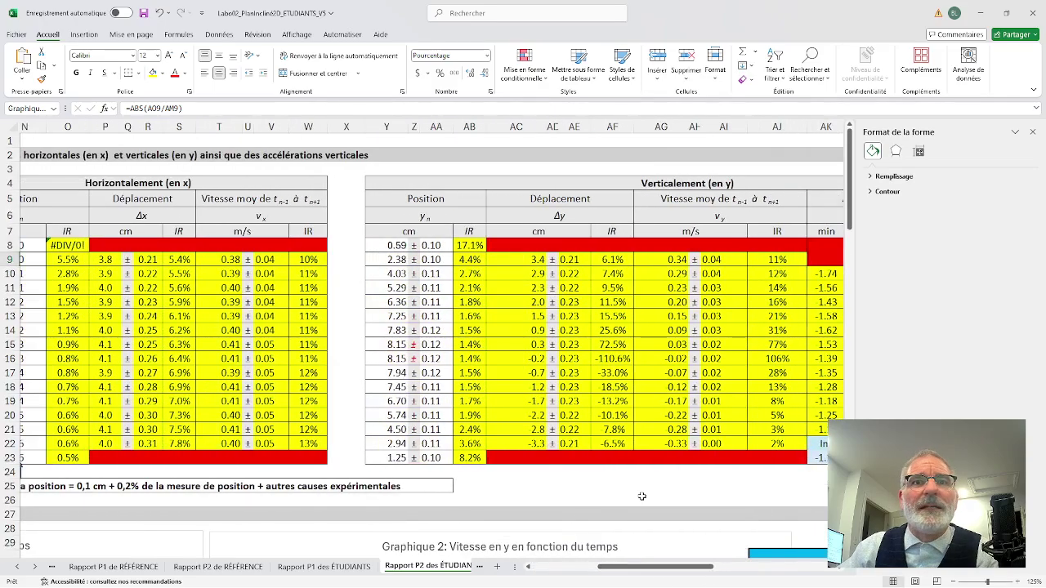
{"action": "scroll", "coordinate": [641, 496], "scroll_direction": "down", "scroll_amount": 10}
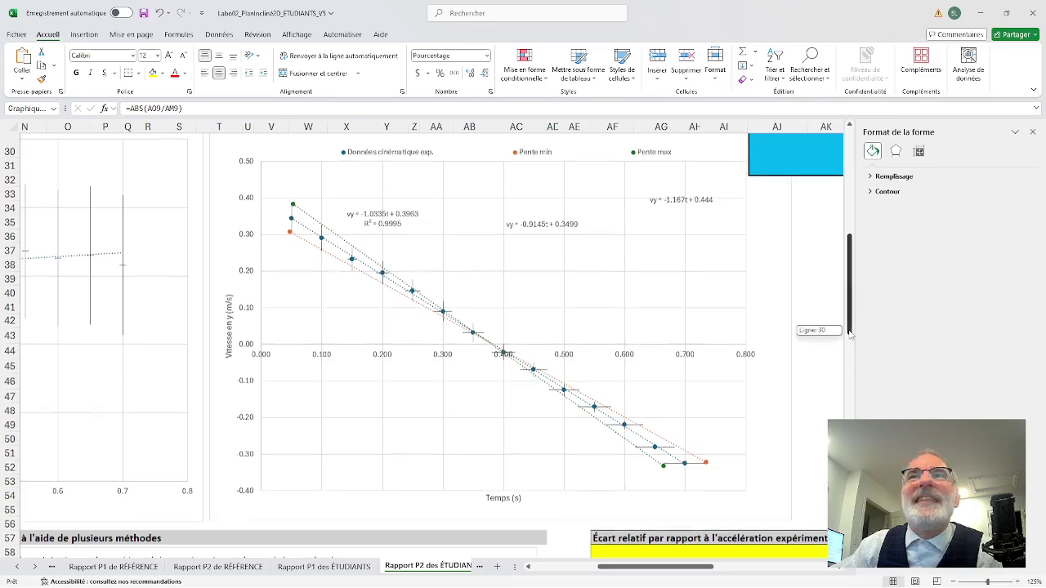
{"action": "left_click_drag", "start_coordinate": [850, 332], "coordinate": [850, 319]}
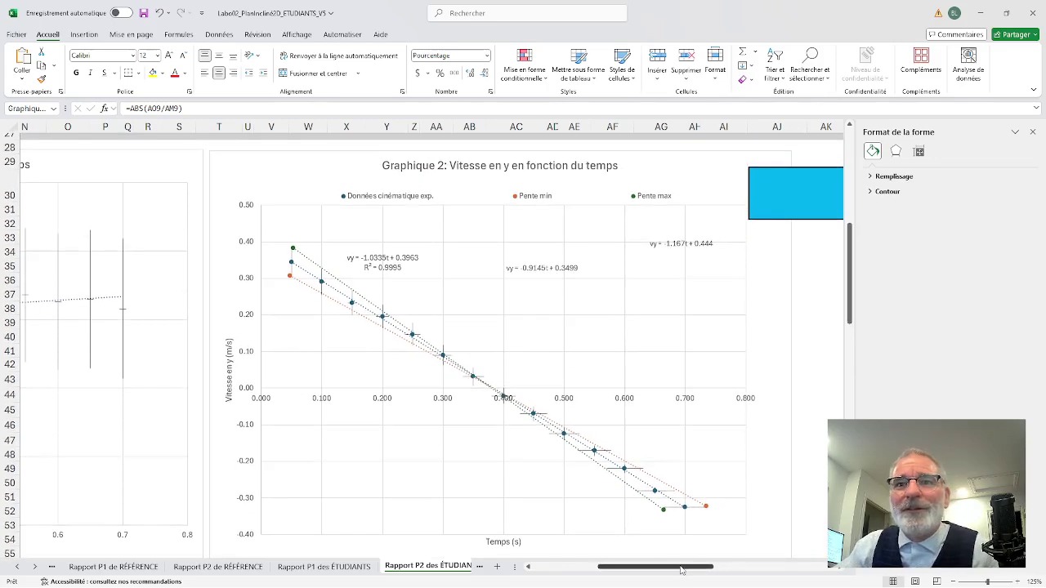
{"action": "left_click_drag", "start_coordinate": [684, 569], "coordinate": [635, 491]}
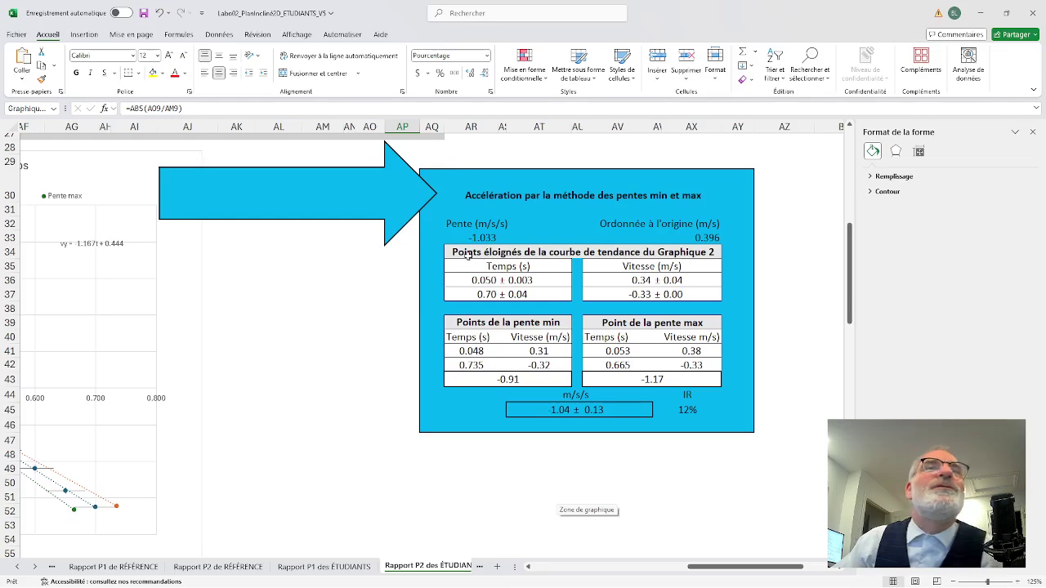
{"action": "left_click_drag", "start_coordinate": [712, 567], "coordinate": [631, 569]}
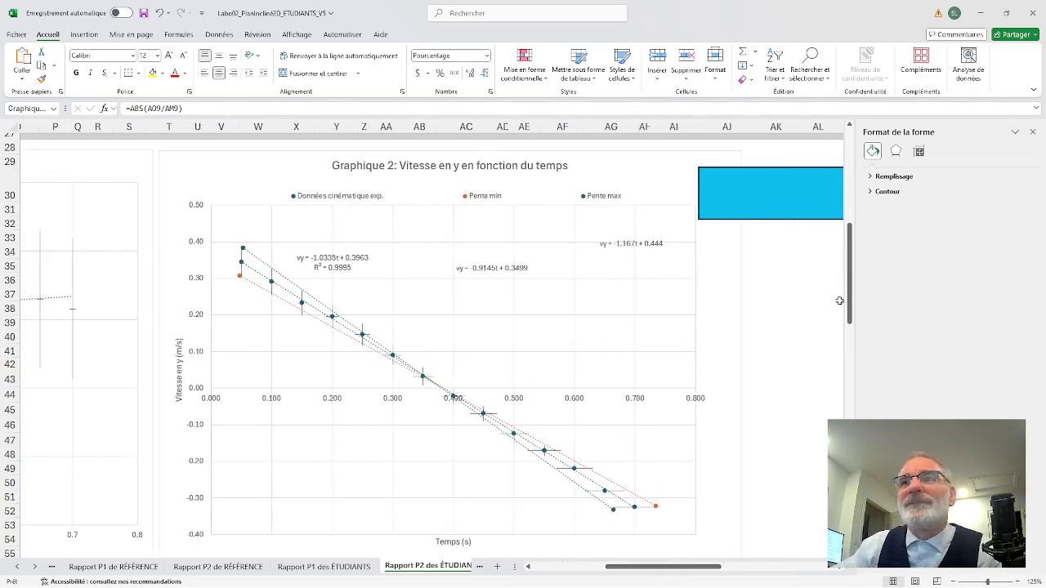
{"action": "left_click_drag", "start_coordinate": [685, 570], "coordinate": [612, 570]}
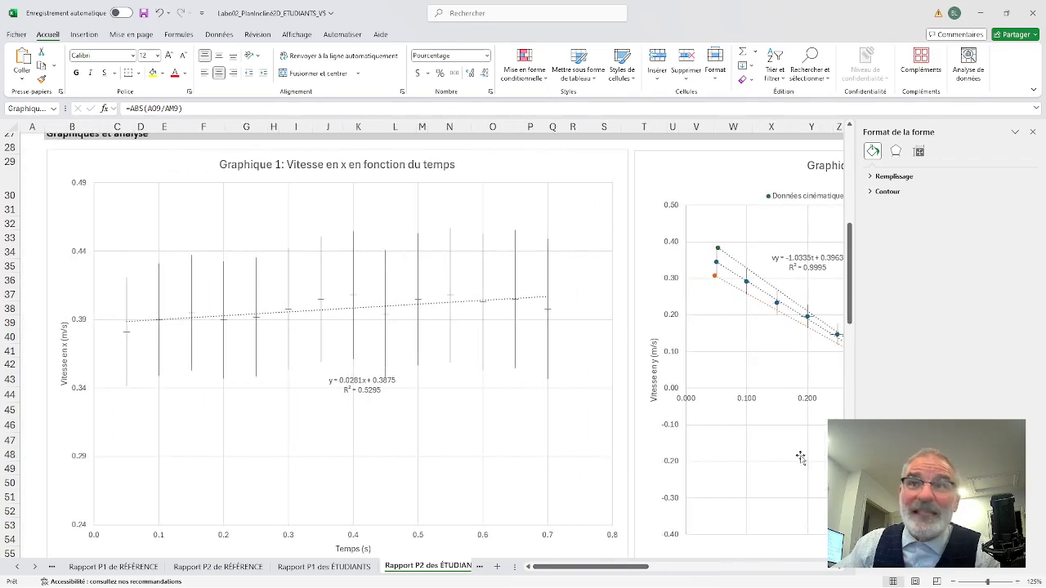
- Examine the vertical acceleration comparison diagram alongside Graphique 1 and the theoretical acceleration in Tableau 2 of Rapport P1 des ÉTUDIANTS
{"action": "left_click_drag", "start_coordinate": [851, 342], "coordinate": [841, 408]}
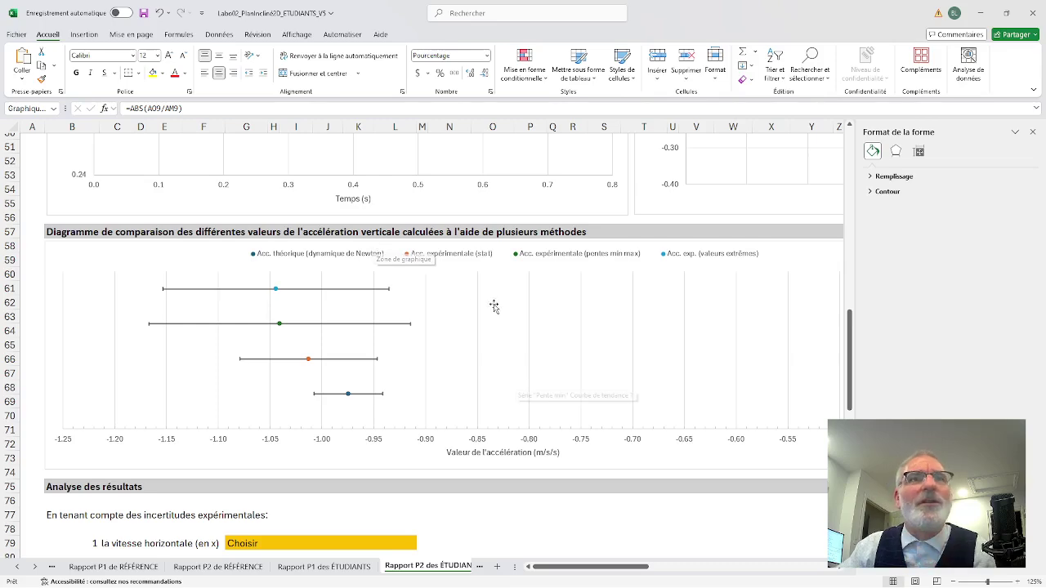
{"action": "left_click_drag", "start_coordinate": [853, 369], "coordinate": [849, 287]}
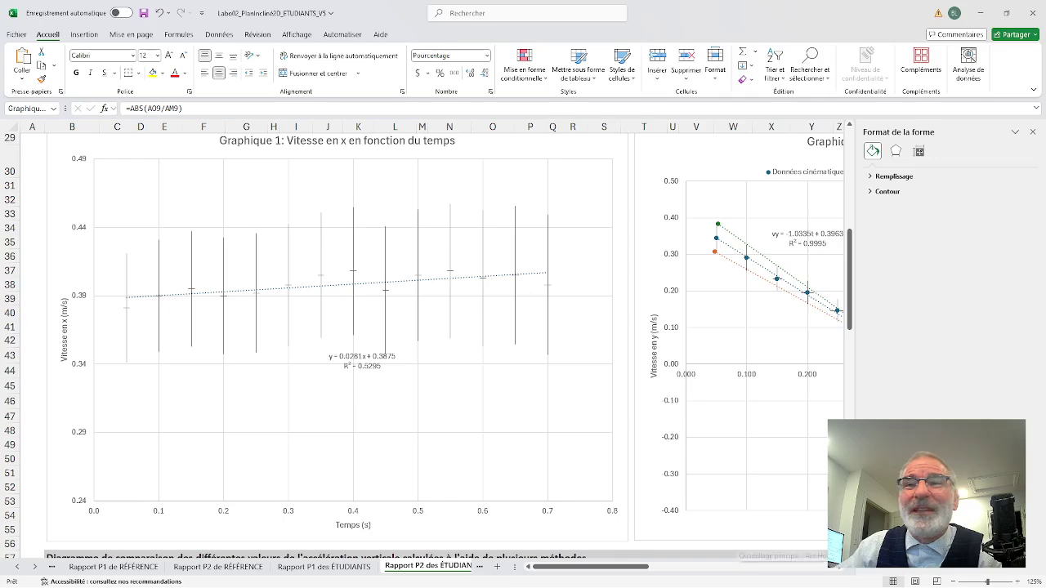
{"action": "left_click_drag", "start_coordinate": [850, 303], "coordinate": [836, 385]}
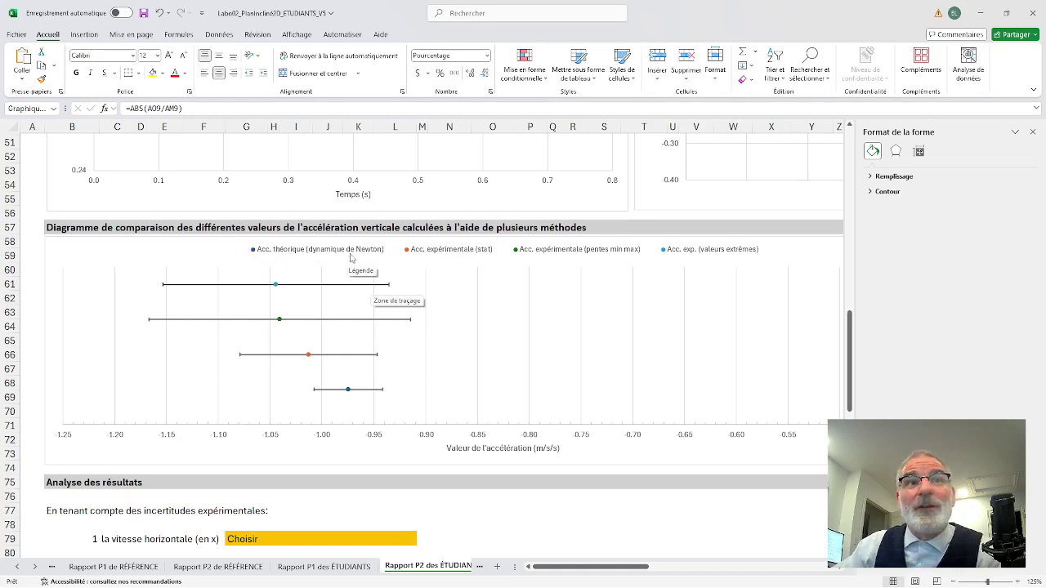
{"action": "left_click", "coordinate": [359, 567]}
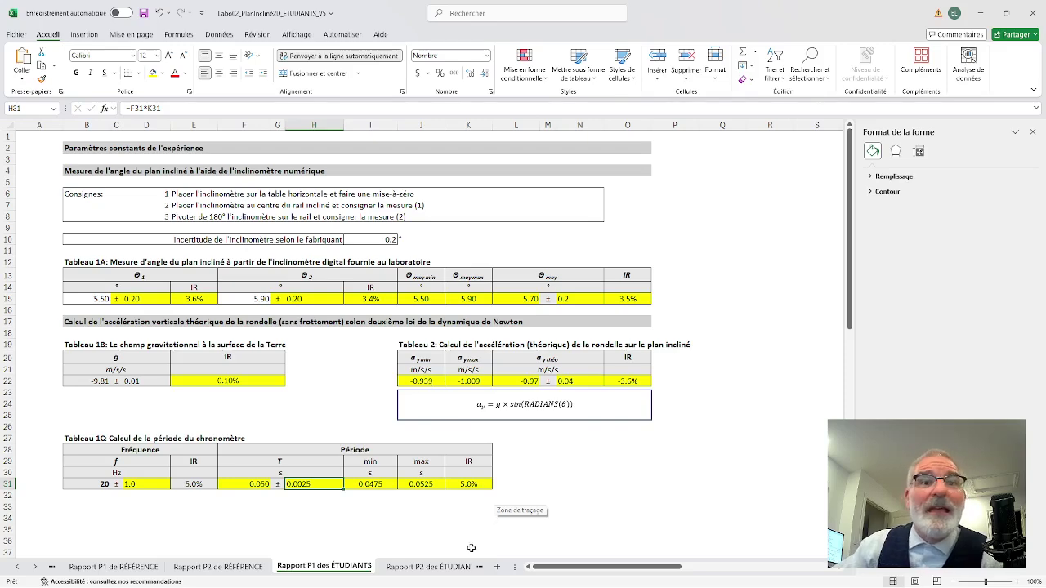
{"action": "left_click", "coordinate": [417, 566]}
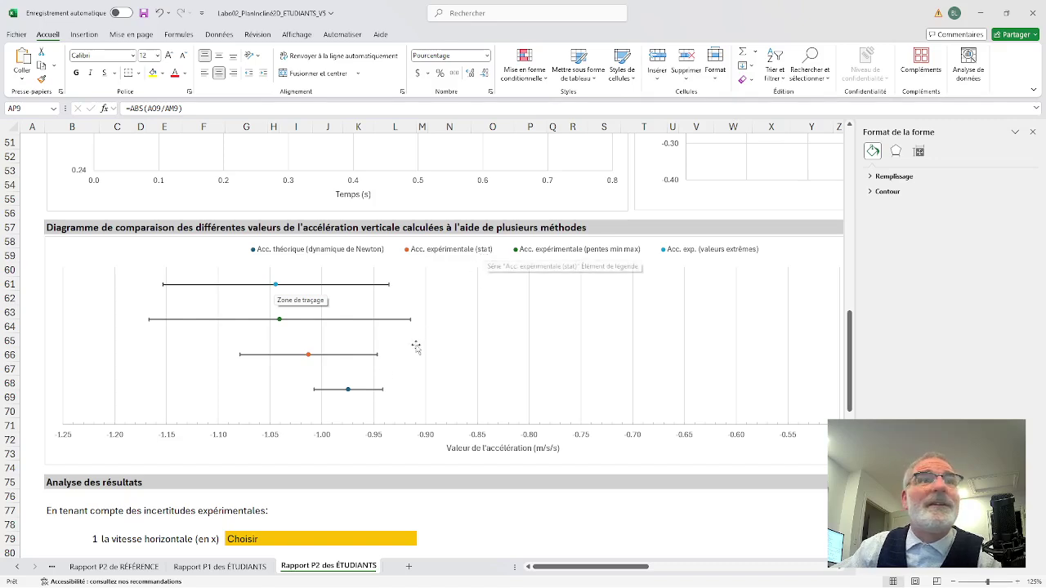
- Inspect the theoretical, statistical and min/max slope series and the legend in the vertical acceleration comparison diagram
{"action": "left_click", "coordinate": [309, 356]}
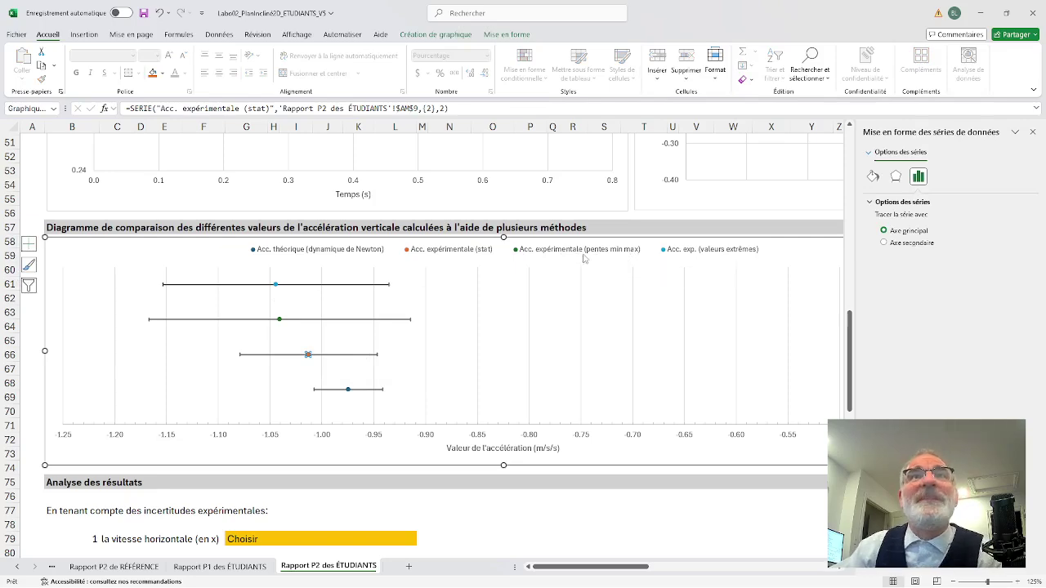
{"action": "left_click", "coordinate": [279, 318]}
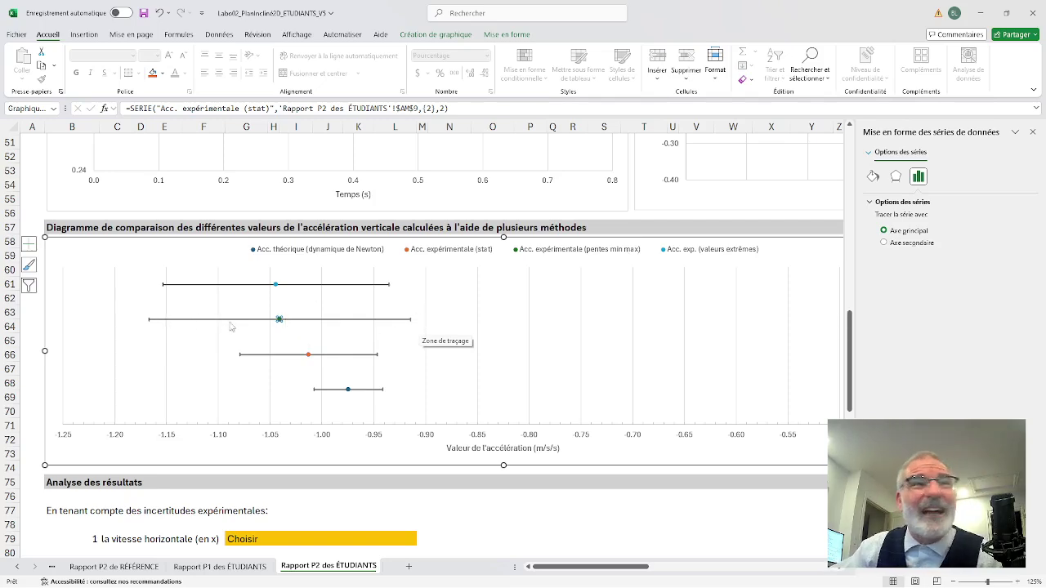
{"action": "left_click", "coordinate": [665, 253]}
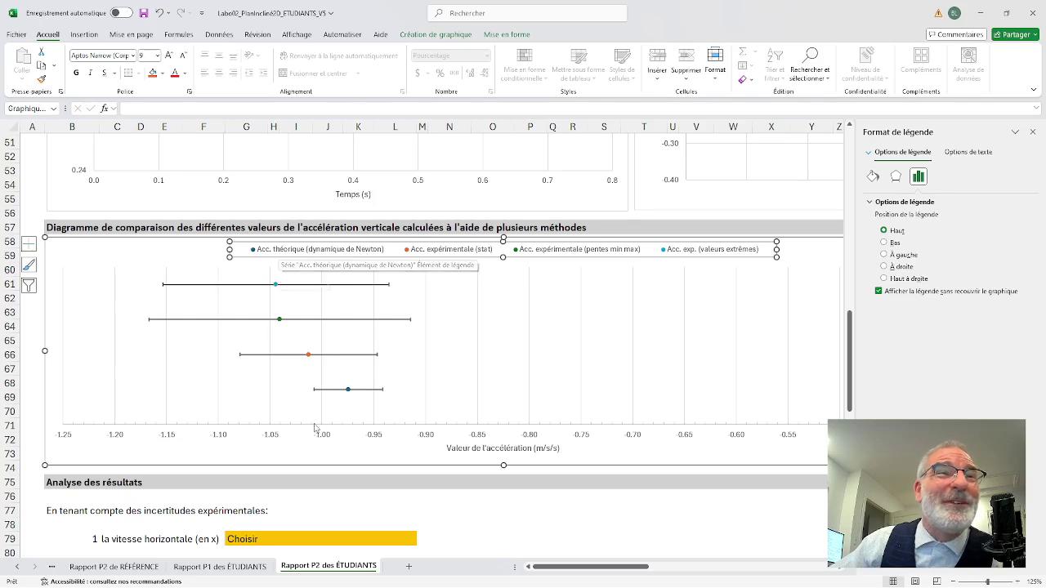
{"action": "left_click", "coordinate": [347, 390]}
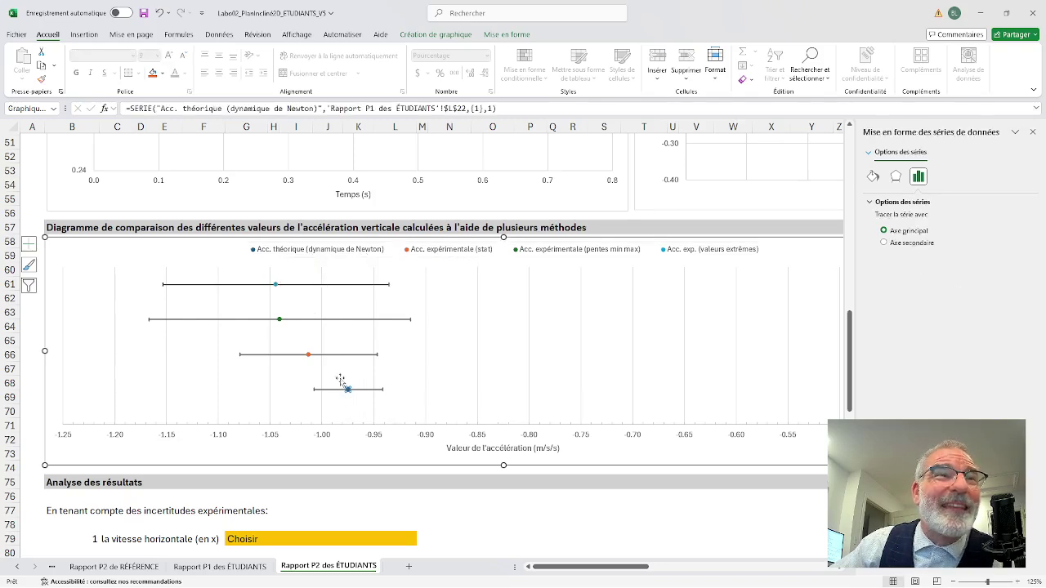
{"action": "left_click", "coordinate": [372, 407]}
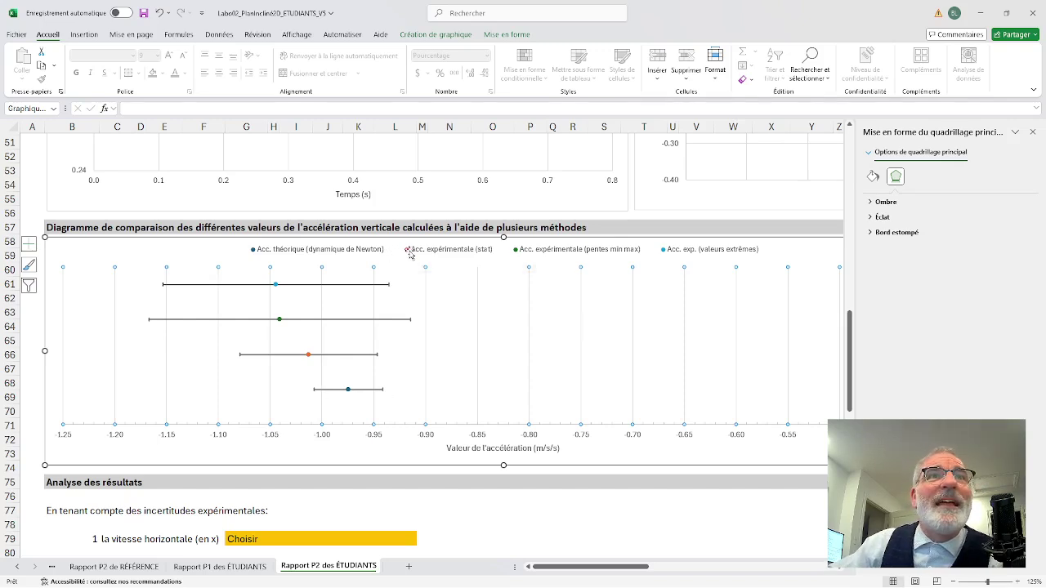
{"action": "left_click", "coordinate": [308, 356]}
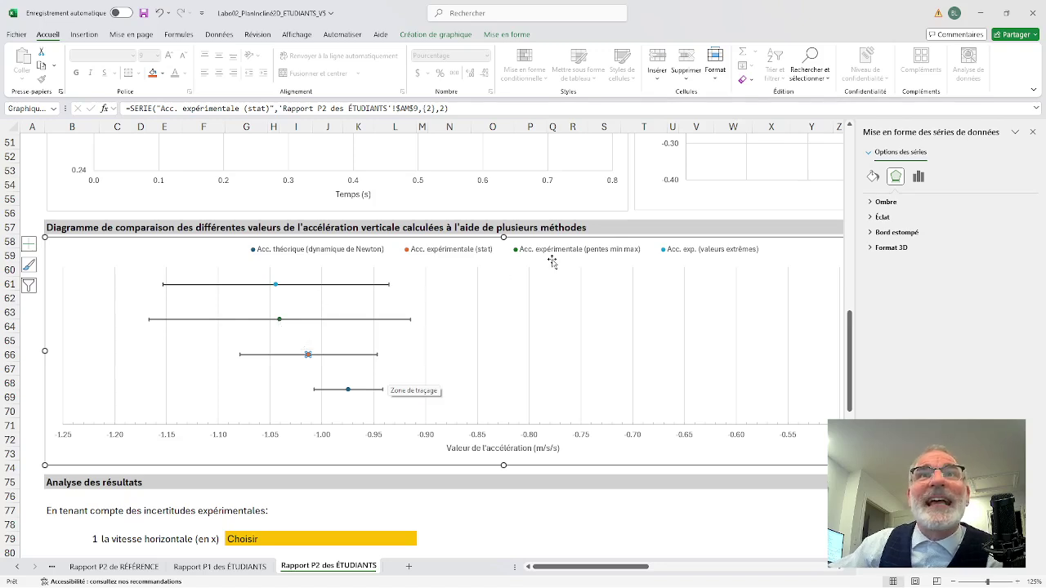
{"action": "left_click", "coordinate": [279, 319]}
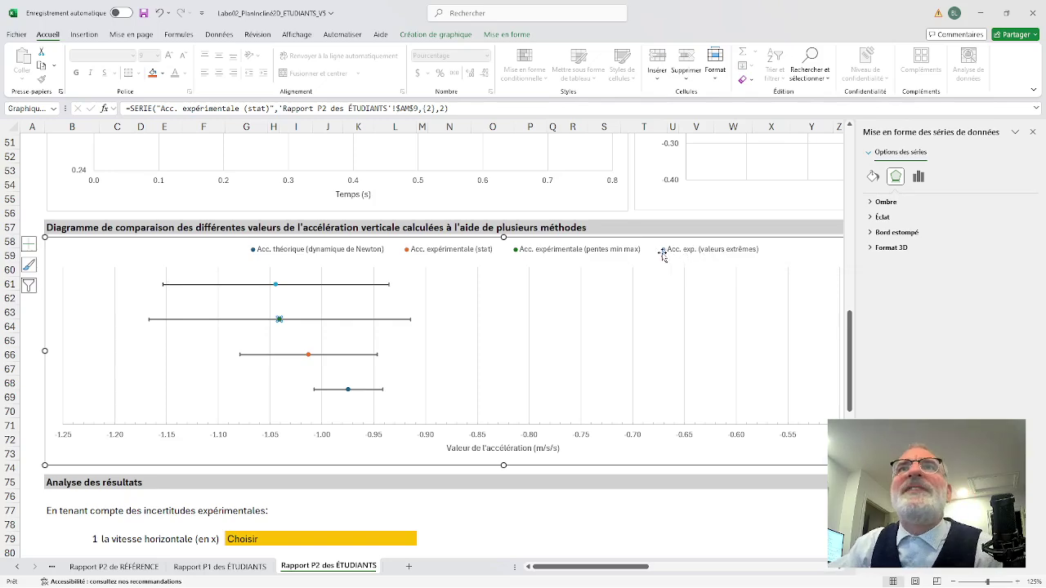
{"action": "scroll", "coordinate": [639, 459], "scroll_direction": "down", "scroll_amount": 1}
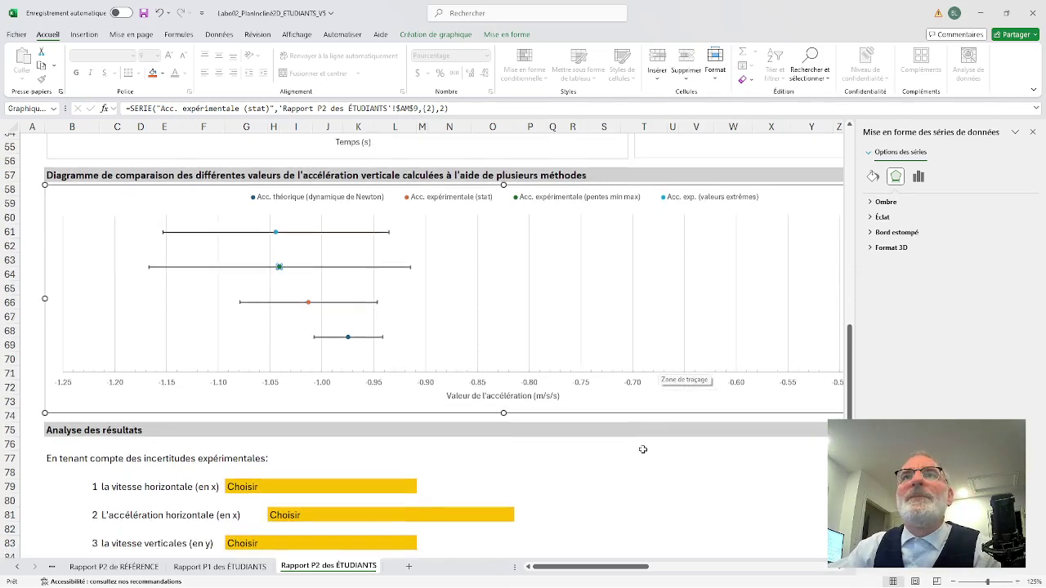
- Check the individual experimental accelerations in AM10 to AM20 and the E14 point in the chart comparing all possible acceleration values
{"action": "scroll", "coordinate": [641, 453], "scroll_direction": "up", "scroll_amount": 8}
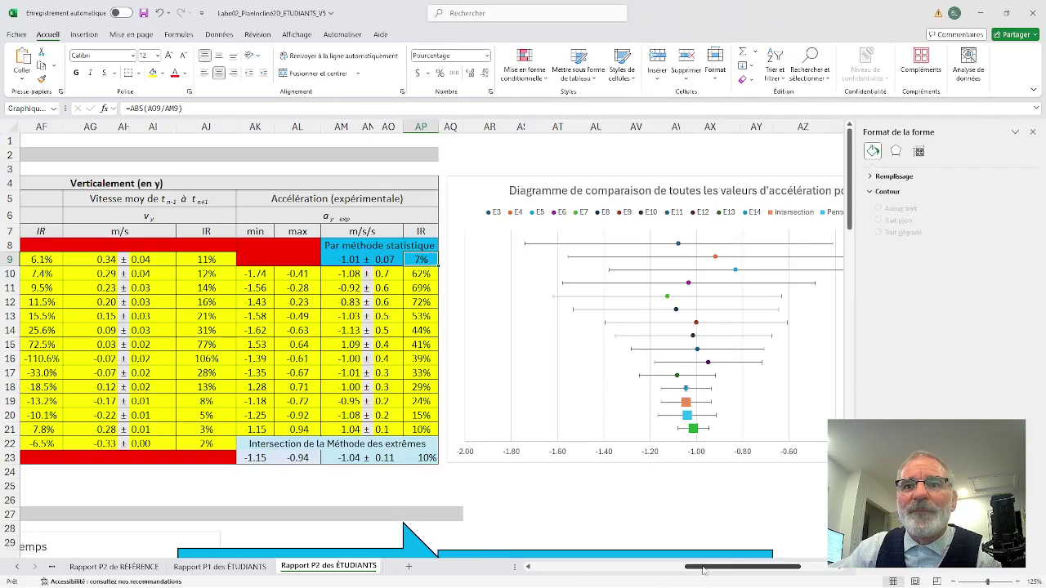
{"action": "left_click_drag", "start_coordinate": [702, 567], "coordinate": [723, 563]}
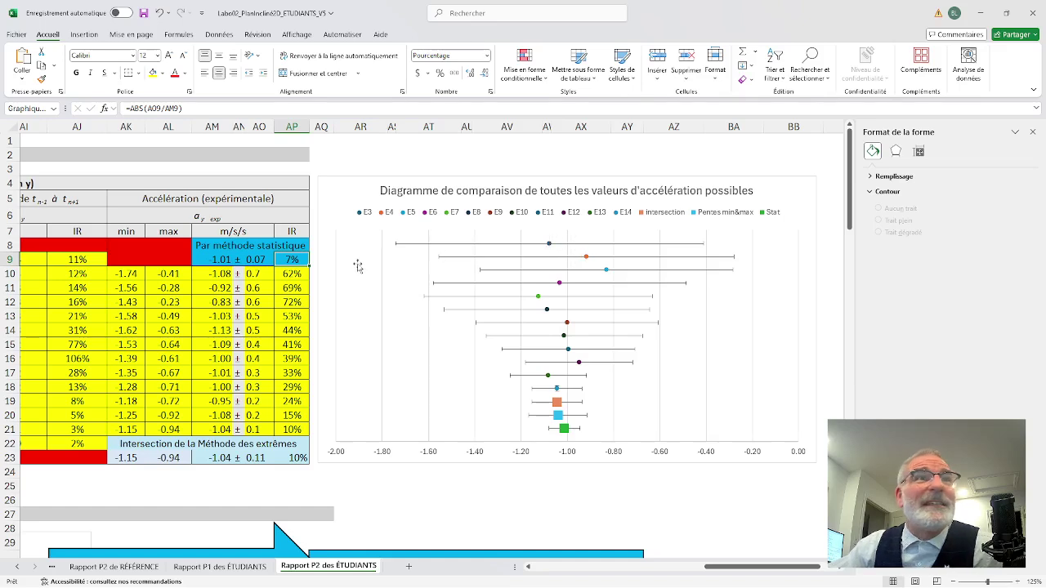
{"action": "left_click", "coordinate": [208, 277]}
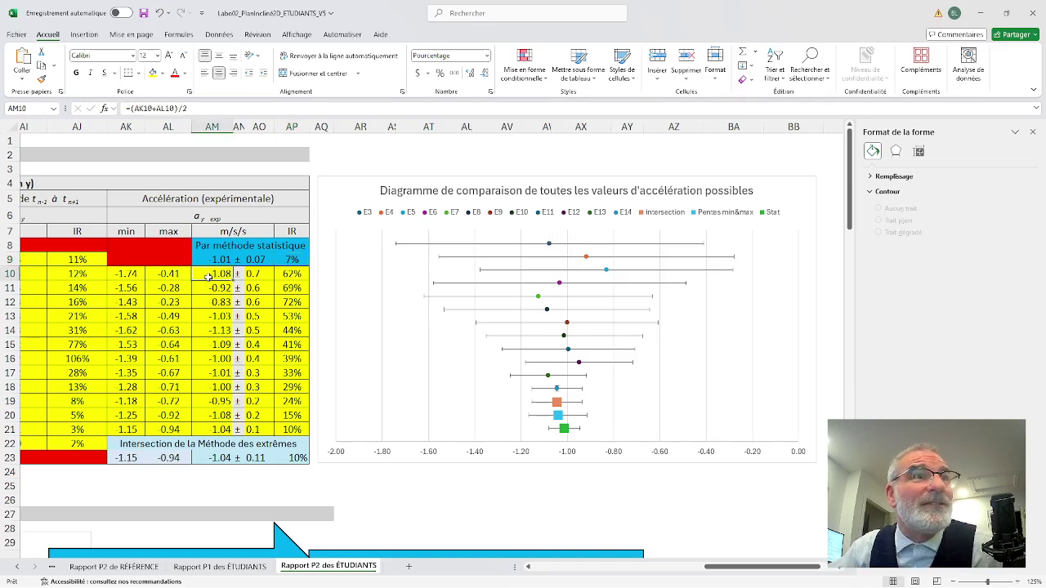
{"action": "left_click", "coordinate": [209, 288]}
{"action": "left_click", "coordinate": [210, 302]}
{"action": "left_click", "coordinate": [210, 316]}
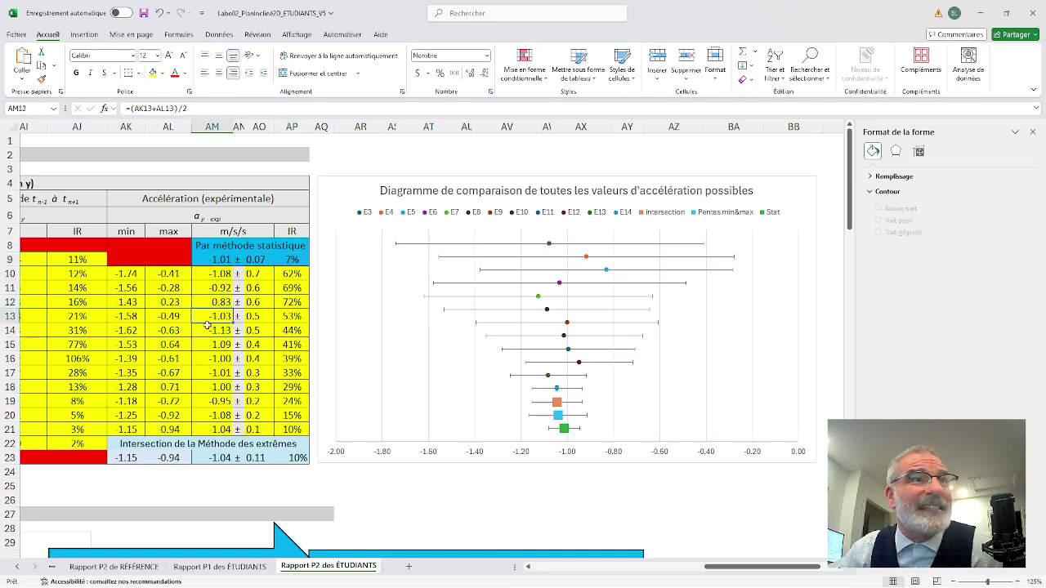
{"action": "left_click", "coordinate": [208, 330]}
{"action": "left_click", "coordinate": [208, 344]}
{"action": "left_click", "coordinate": [208, 358]}
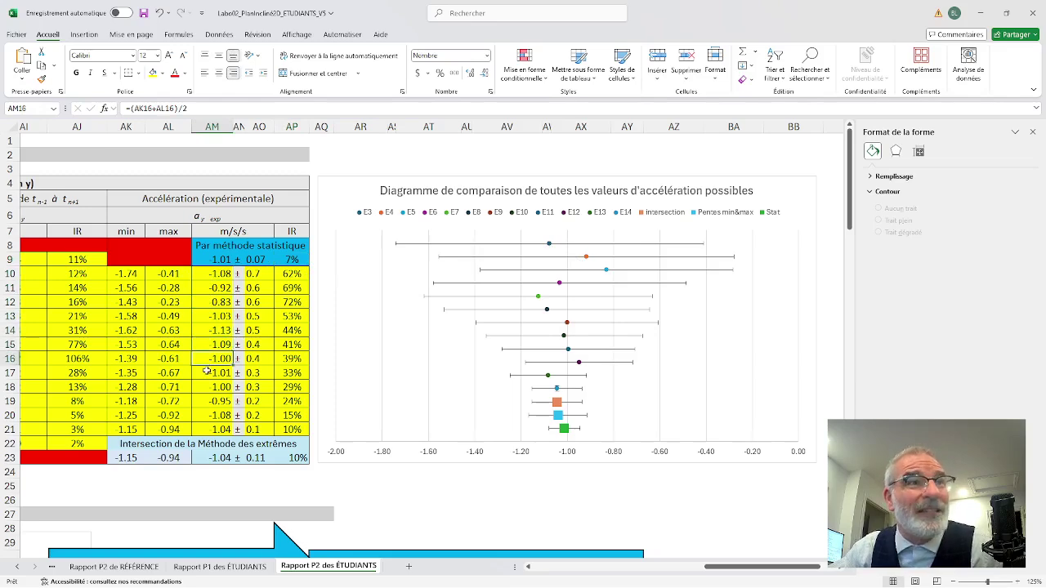
{"action": "left_click", "coordinate": [208, 373]}
{"action": "left_click", "coordinate": [208, 386]}
{"action": "left_click", "coordinate": [208, 401]}
{"action": "left_click", "coordinate": [209, 415]}
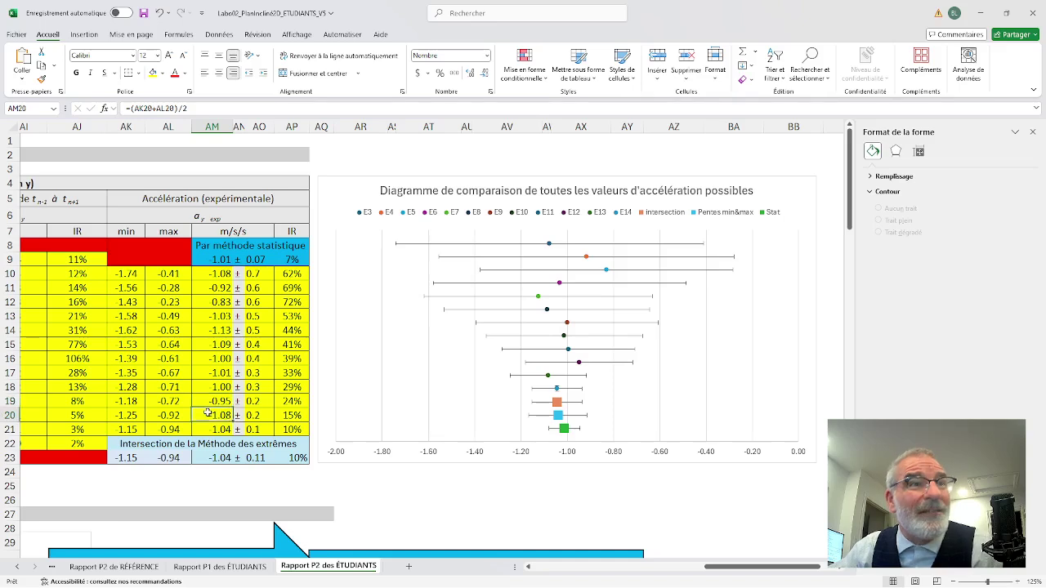
{"action": "left_click", "coordinate": [209, 390]}
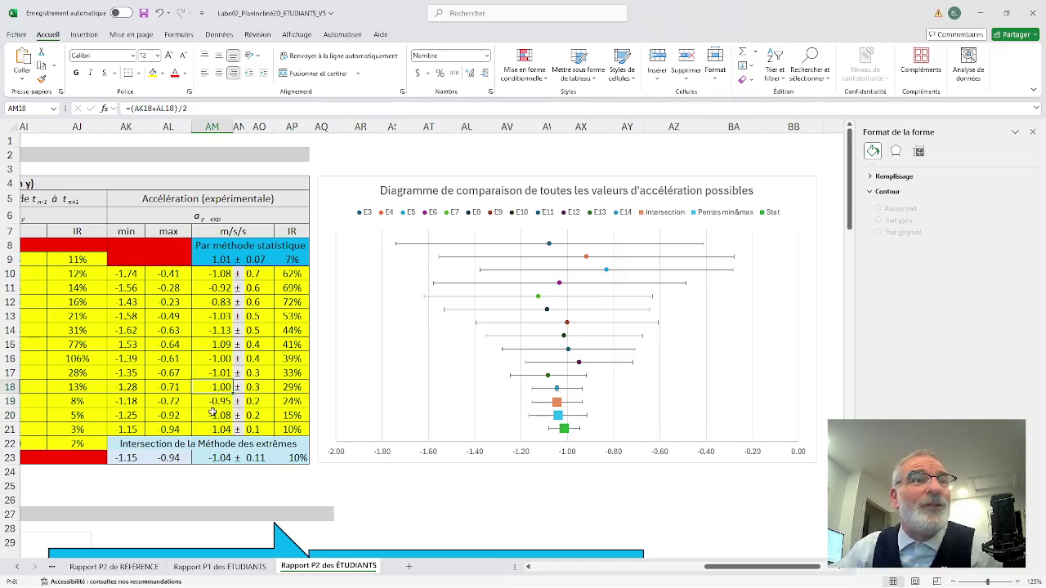
{"action": "left_click", "coordinate": [212, 414]}
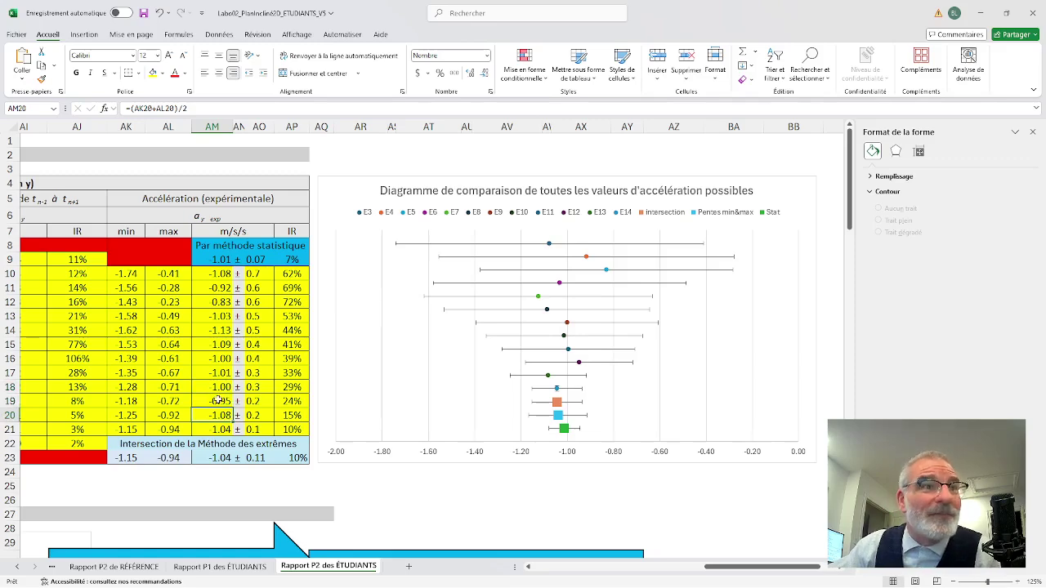
{"action": "left_click", "coordinate": [216, 400]}
{"action": "left_click", "coordinate": [221, 275]}
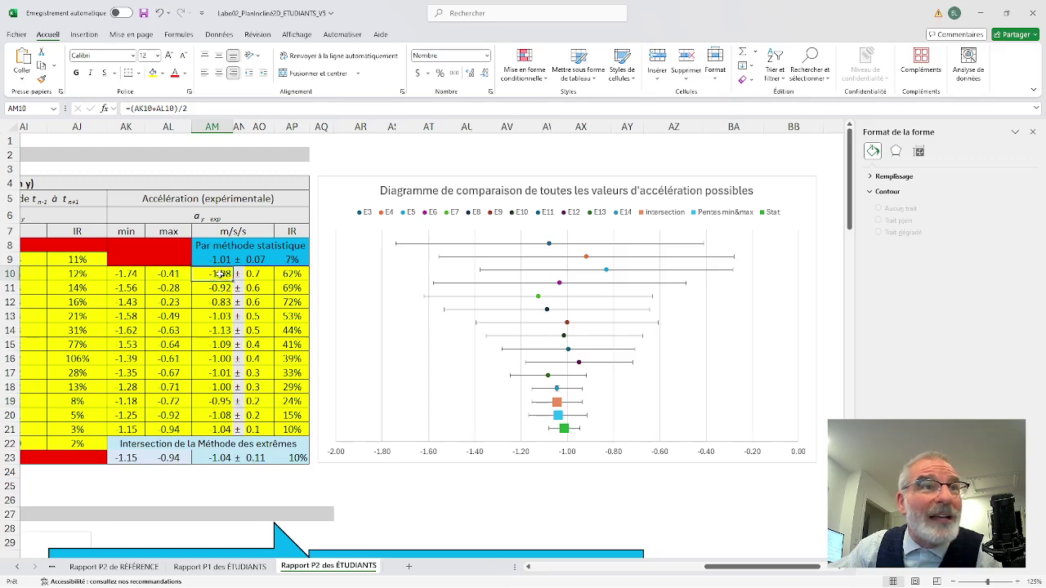
{"action": "left_click", "coordinate": [221, 288]}
{"action": "left_click", "coordinate": [220, 302]}
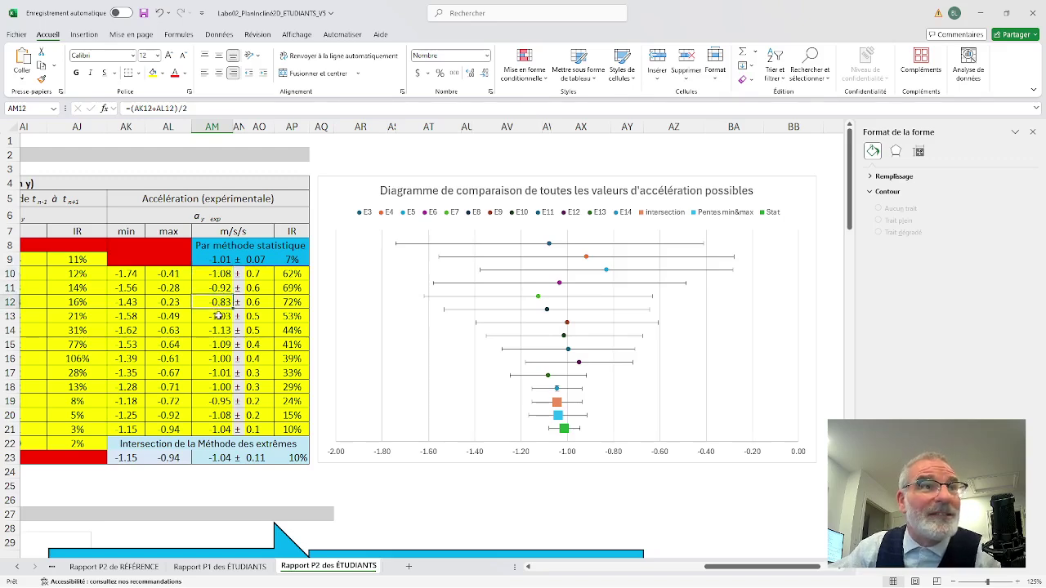
{"action": "left_click", "coordinate": [219, 316]}
{"action": "left_click", "coordinate": [215, 330]}
{"action": "left_click", "coordinate": [213, 344]}
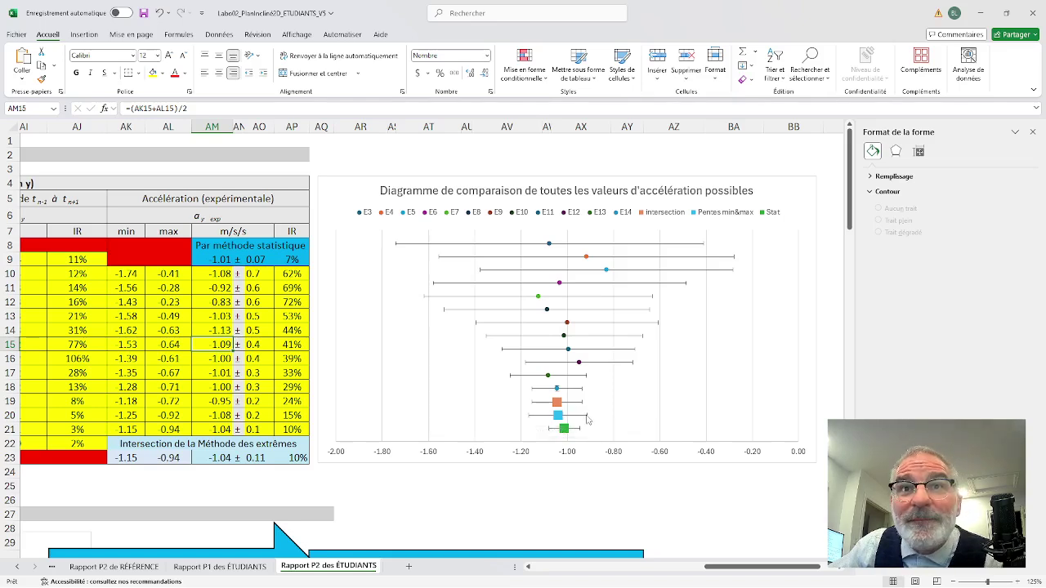
{"action": "mouse_move", "coordinate": [561, 418]}
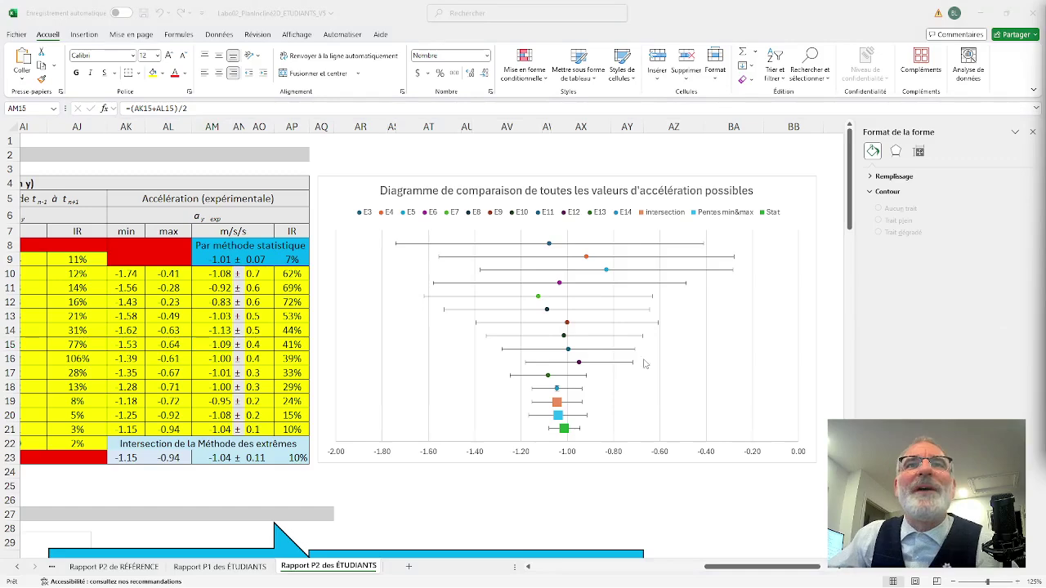
{"action": "left_click", "coordinate": [556, 387]}
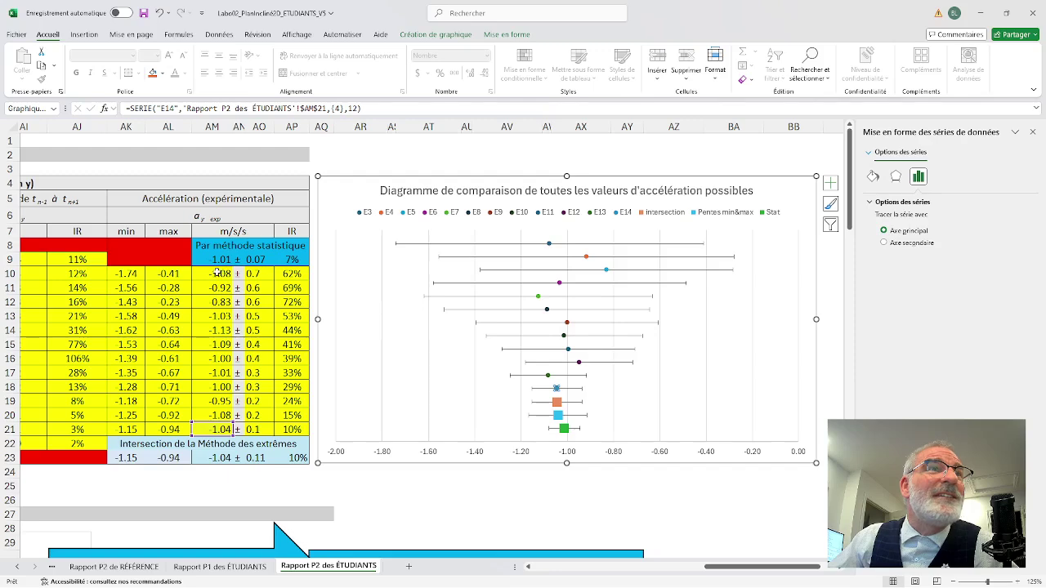
- Compare the error bars of E14, intersection, Pentes min&max and Stat in the all-values acceleration diagram, and check the min/max slope box
{"action": "left_click_drag", "start_coordinate": [217, 273], "coordinate": [219, 430]}
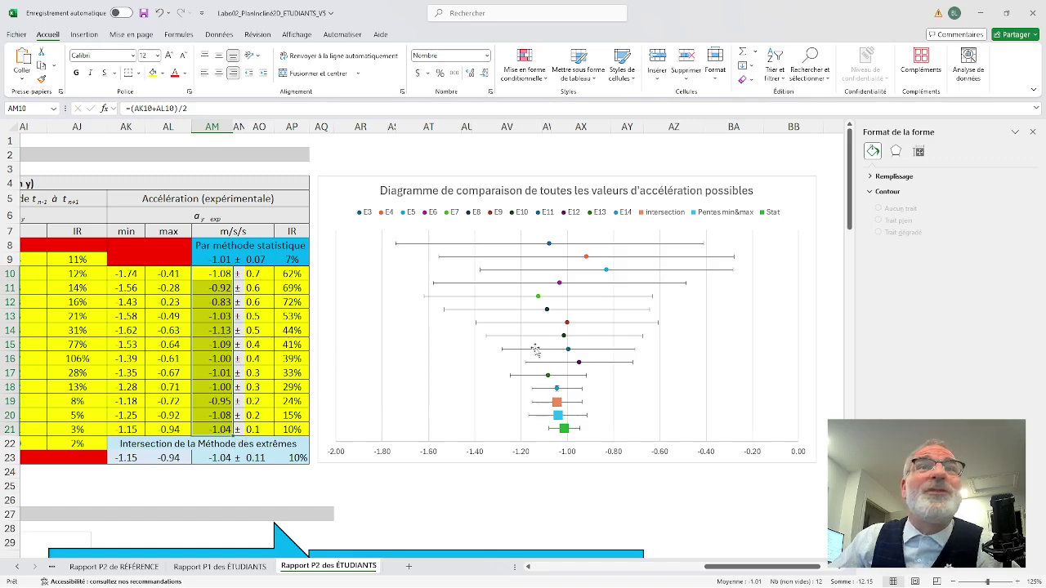
{"action": "left_click", "coordinate": [559, 390]}
{"action": "left_click", "coordinate": [565, 391]}
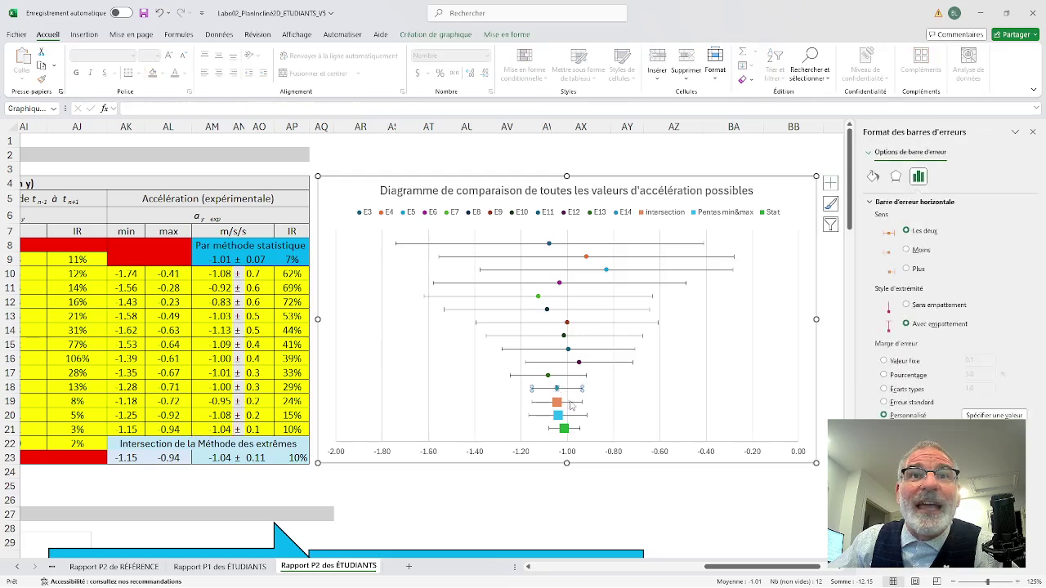
{"action": "left_click", "coordinate": [571, 403]}
{"action": "left_click", "coordinate": [575, 391]}
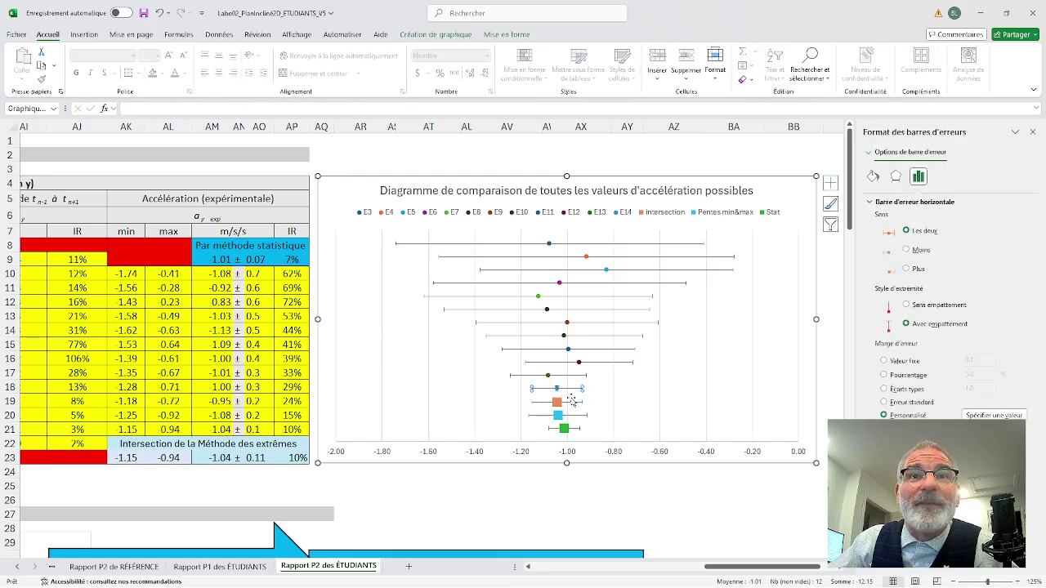
{"action": "left_click", "coordinate": [559, 404]}
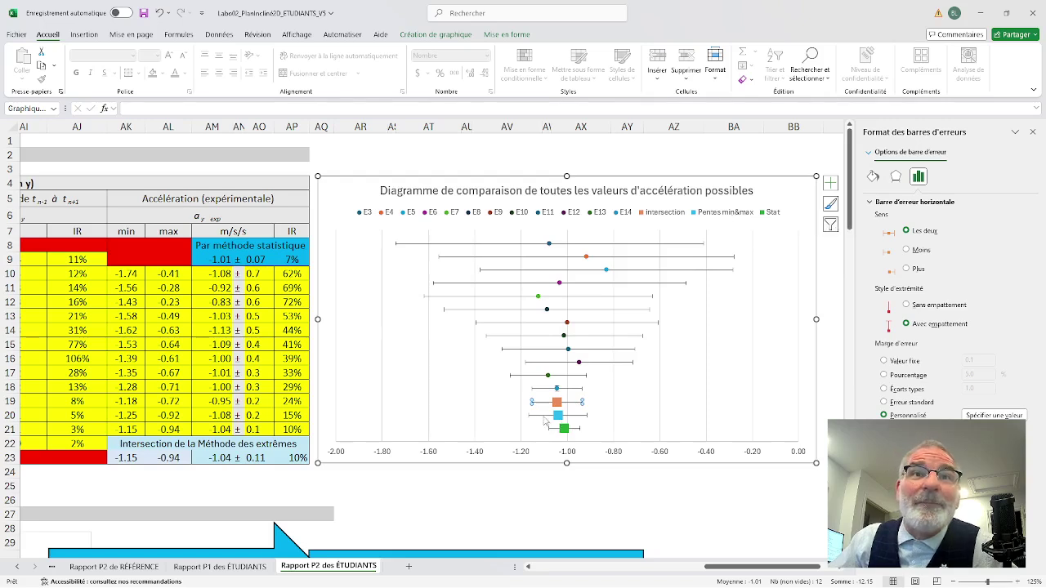
{"action": "left_click", "coordinate": [568, 416]}
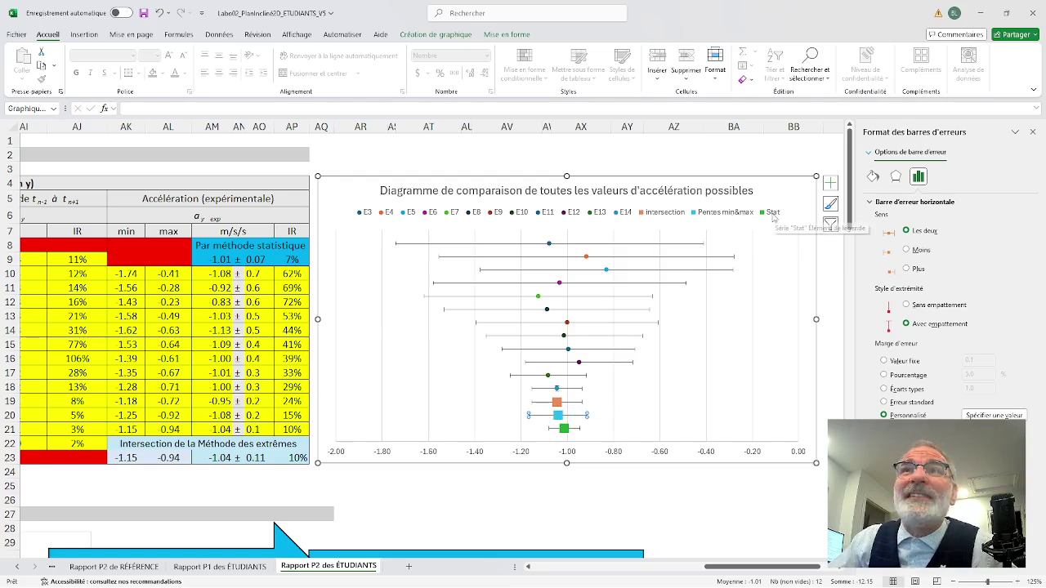
{"action": "left_click", "coordinate": [576, 431]}
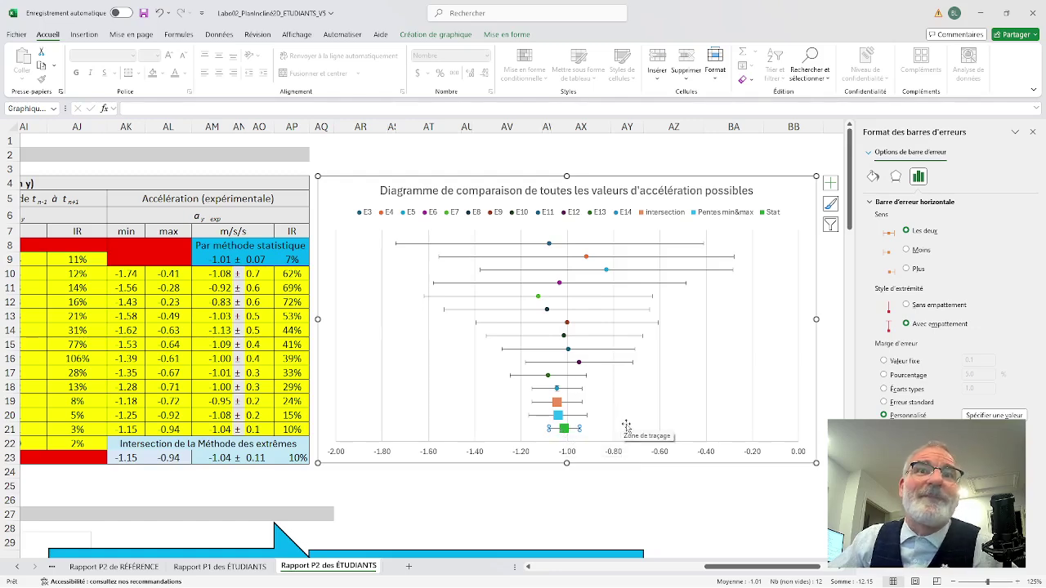
{"action": "scroll", "coordinate": [625, 425], "scroll_direction": "down", "scroll_amount": 9}
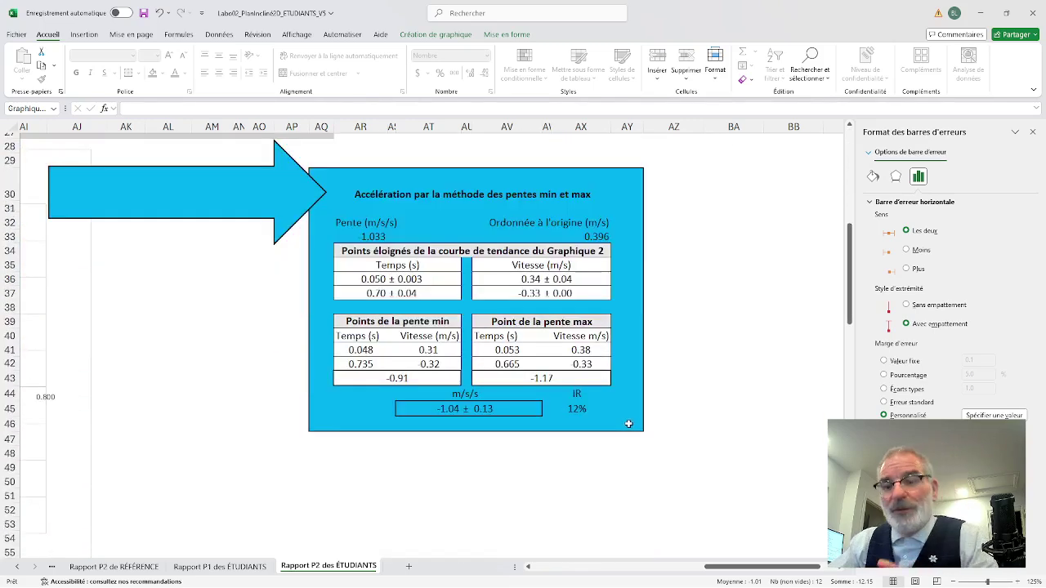
{"action": "scroll", "coordinate": [629, 424], "scroll_direction": "up", "scroll_amount": 9}
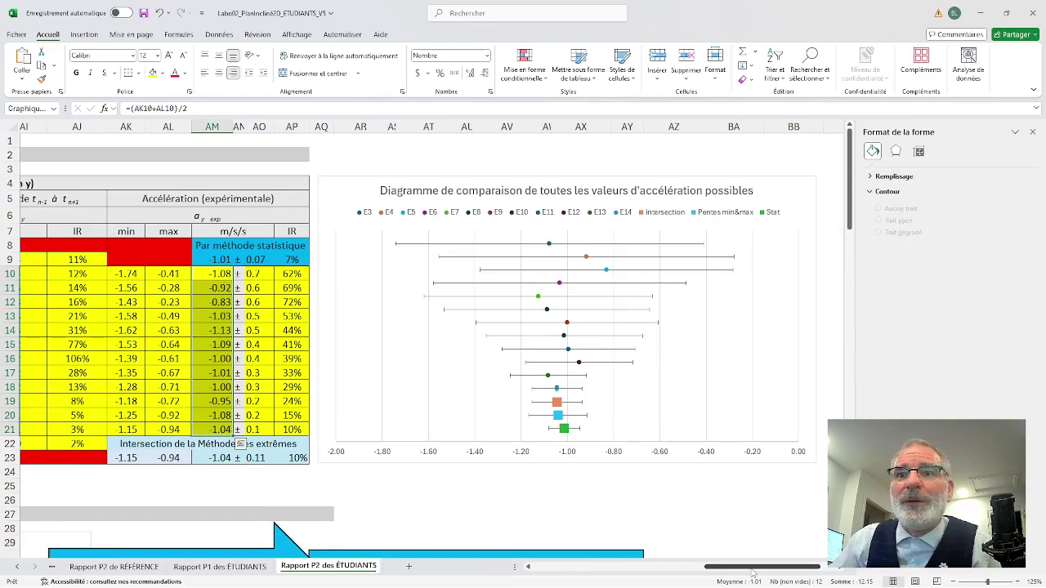
- Go to the Analyse des résultats section below the comparison diagram and view the answer choices for question 1 on horizontal velocity
{"action": "scroll", "coordinate": [621, 480], "scroll_direction": "left", "scroll_amount": 10}
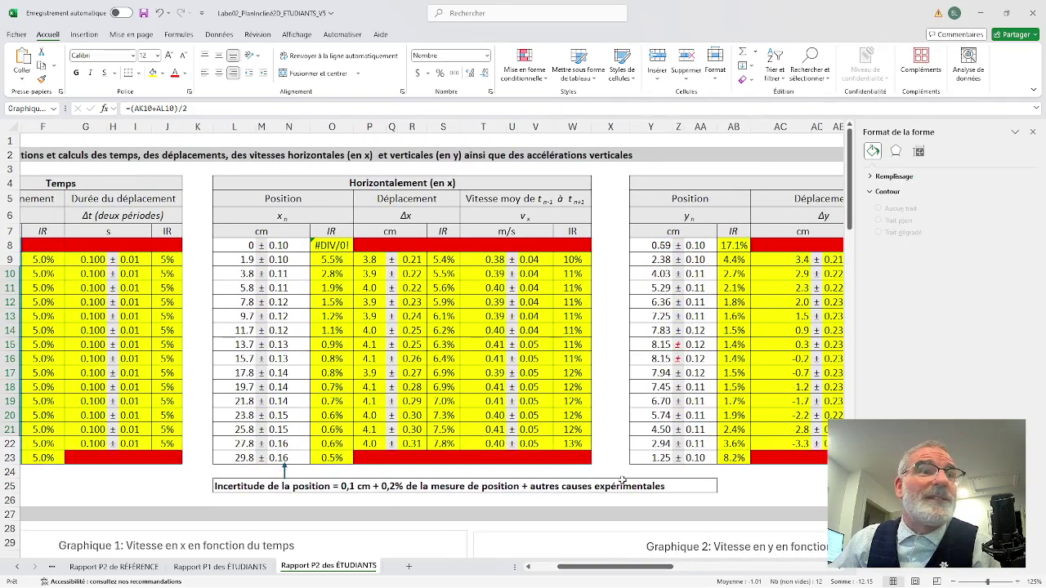
{"action": "scroll", "coordinate": [622, 481], "scroll_direction": "down", "scroll_amount": 16}
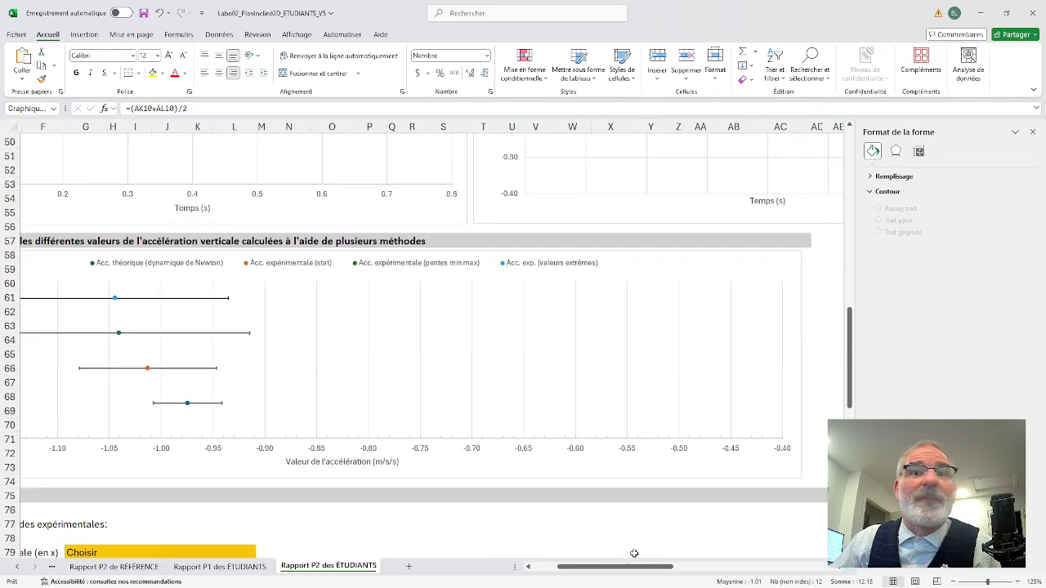
{"action": "scroll", "coordinate": [589, 497], "scroll_direction": "left", "scroll_amount": 3}
{"action": "scroll", "coordinate": [593, 494], "scroll_direction": "up", "scroll_amount": 3}
{"action": "scroll", "coordinate": [594, 496], "scroll_direction": "down", "scroll_amount": 5}
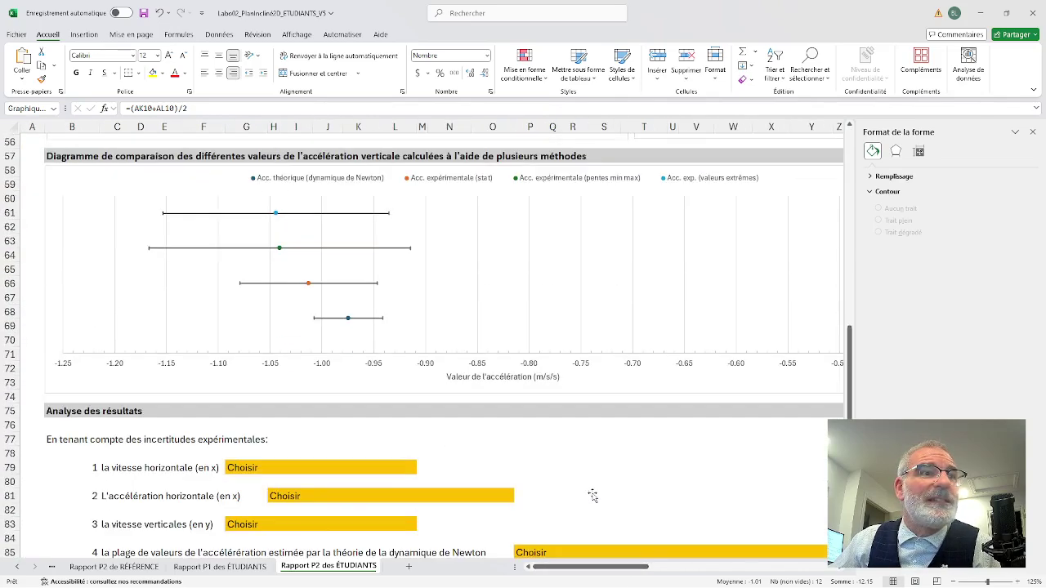
{"action": "scroll", "coordinate": [593, 496], "scroll_direction": "down", "scroll_amount": 7}
{"action": "left_click", "coordinate": [358, 178]}
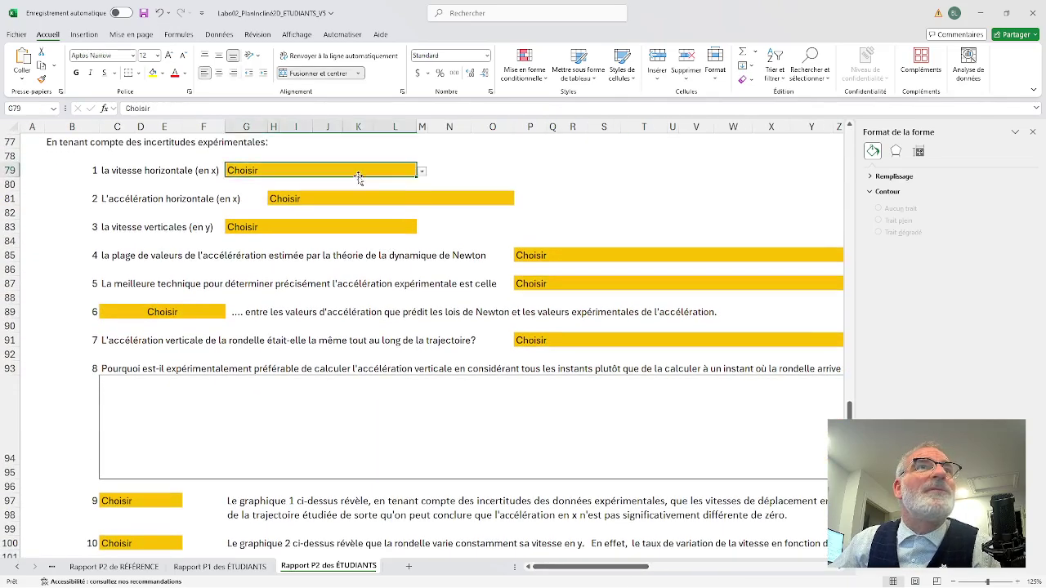
{"action": "left_click", "coordinate": [422, 172]}
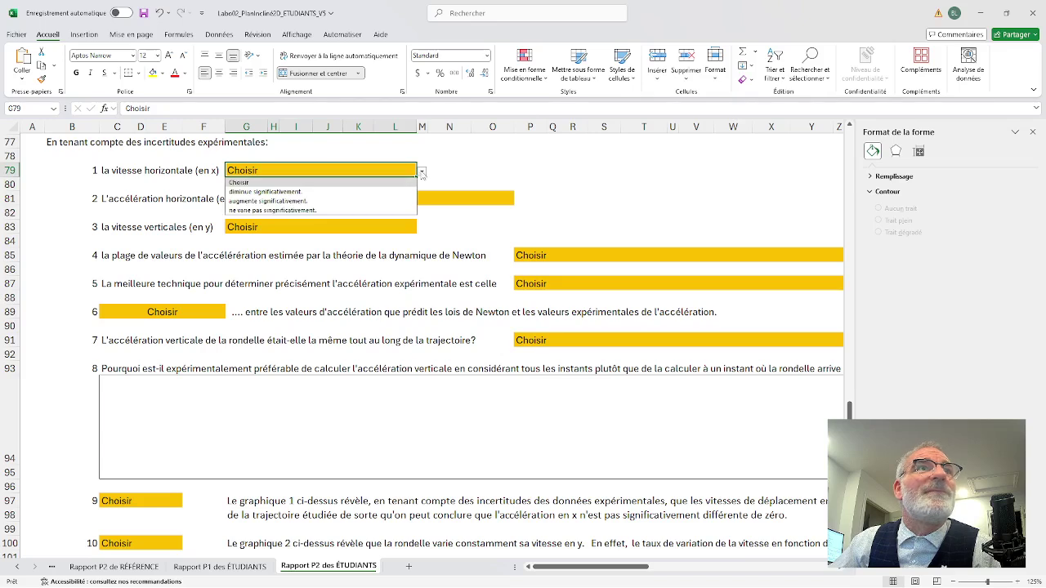
{"action": "left_click", "coordinate": [433, 170]}
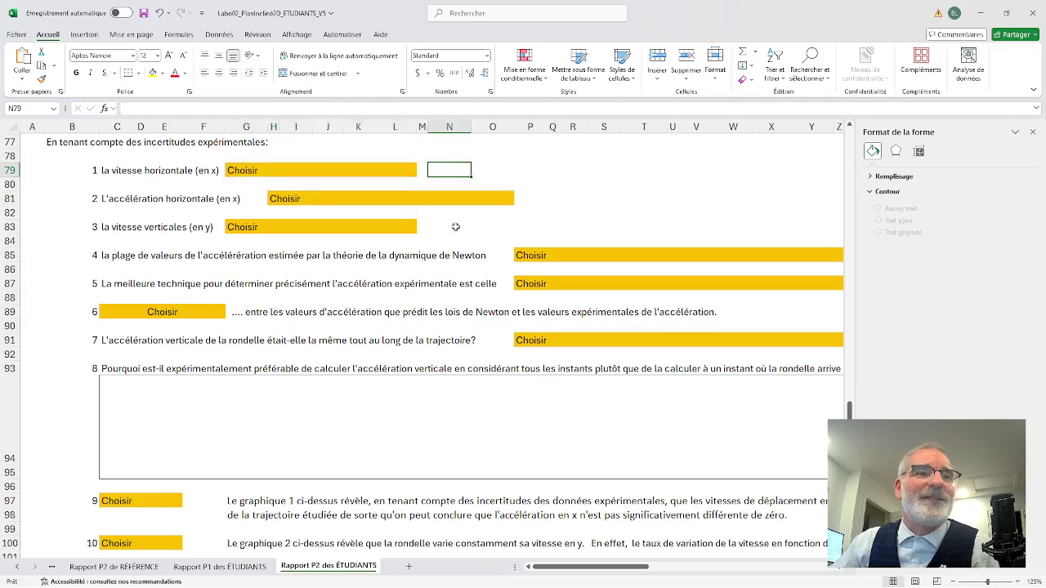